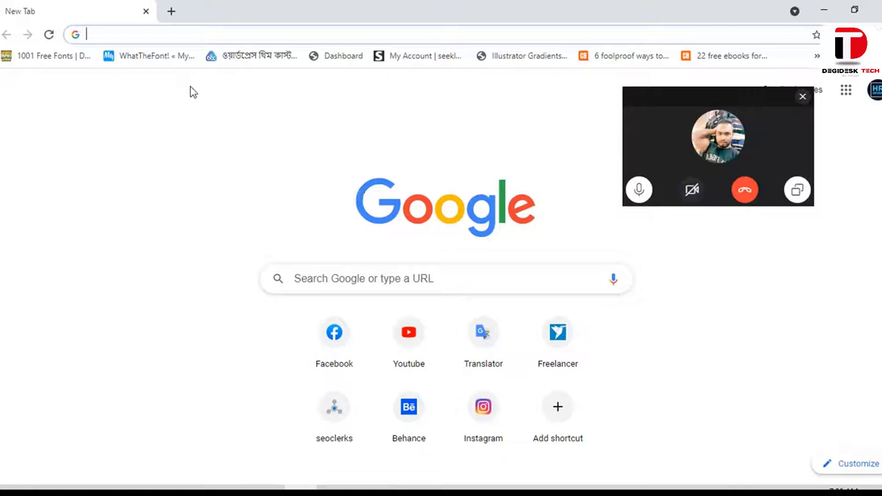
Dismiss the video call window and run a Google search for 'modern shape'
left_click(803, 98)
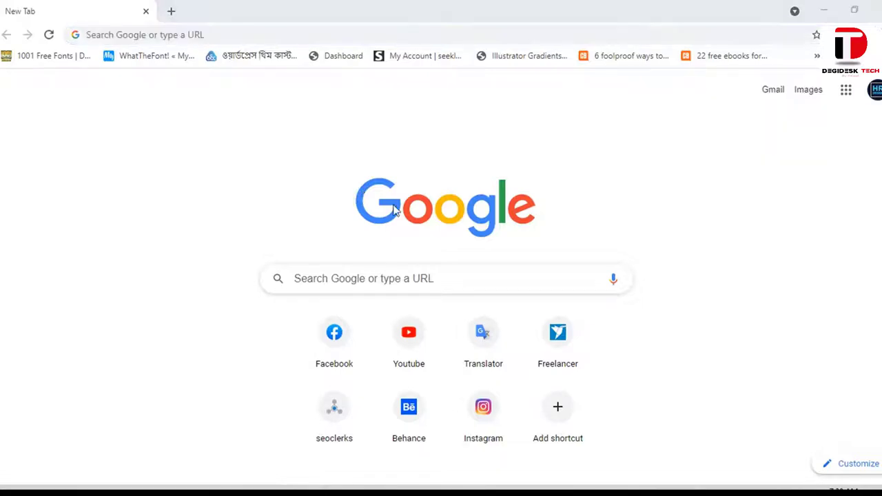
left_click(319, 283)
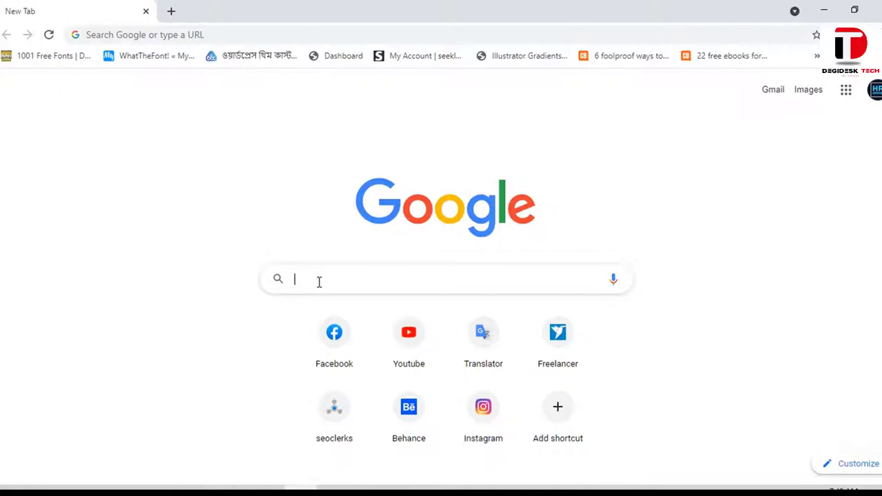
type("moder")
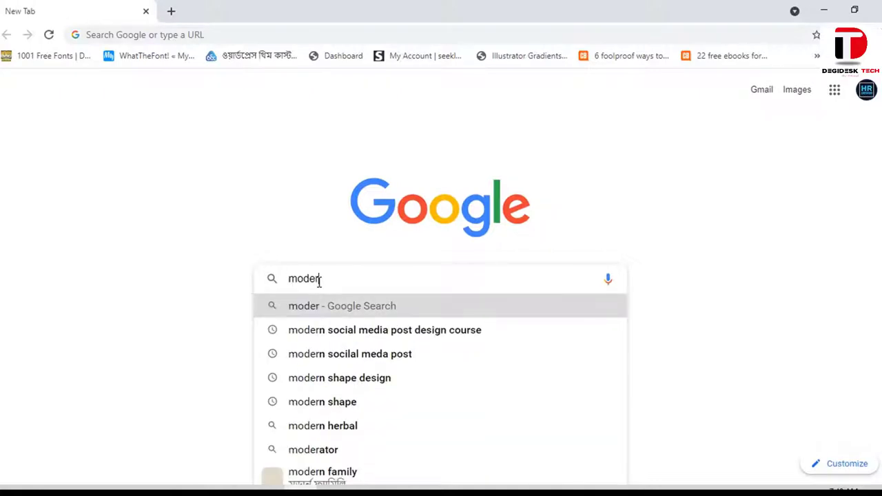
type("shape")
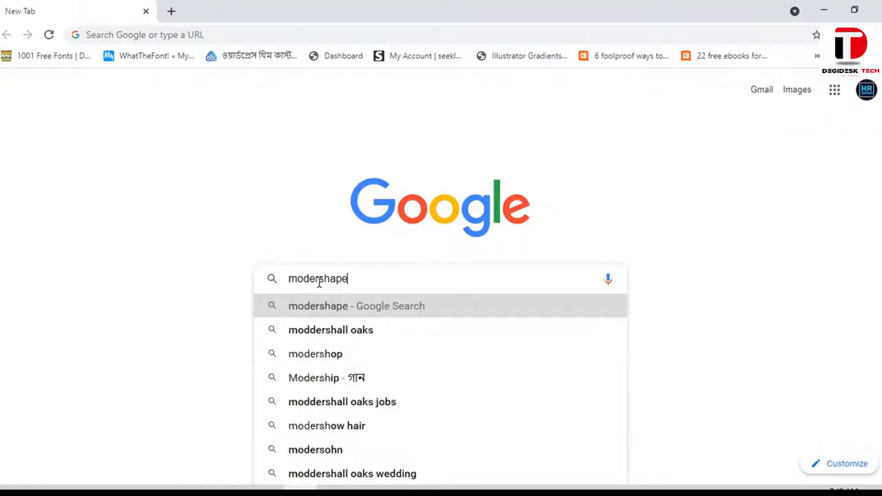
left_click(363, 333)
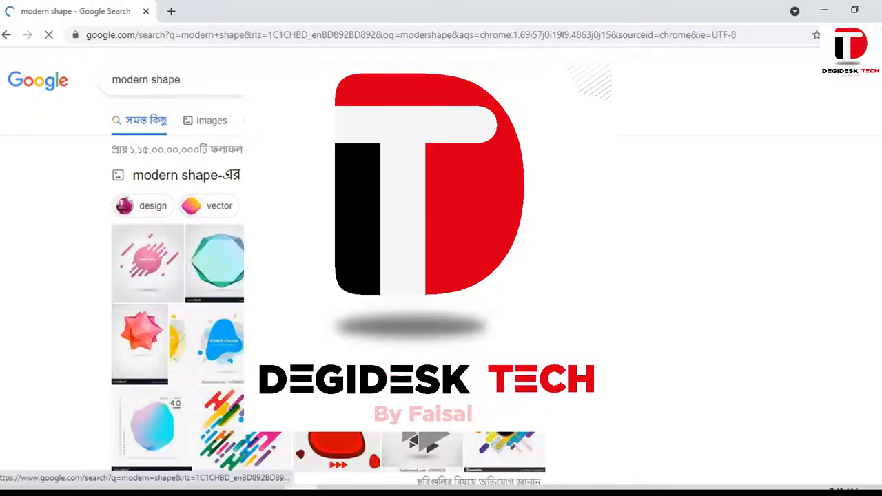
Show image results for 'modern shape' and select the query so it can be replaced
scroll(192, 116, "down", 3)
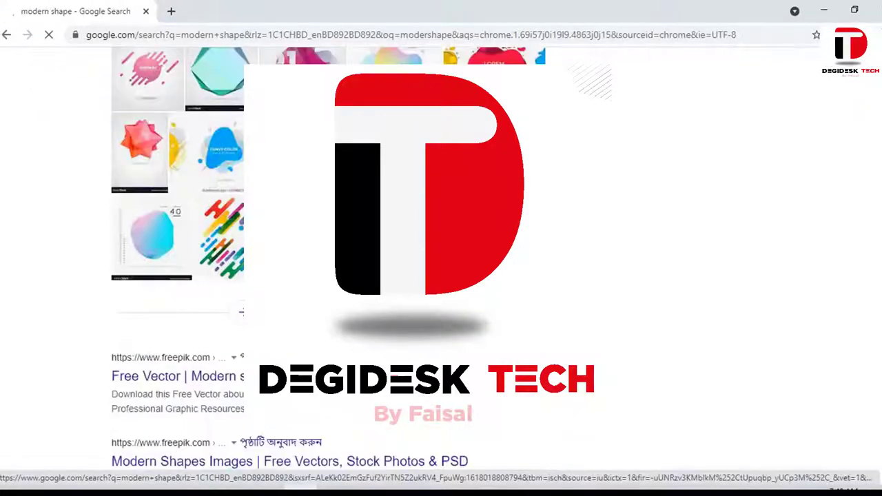
left_click(192, 116)
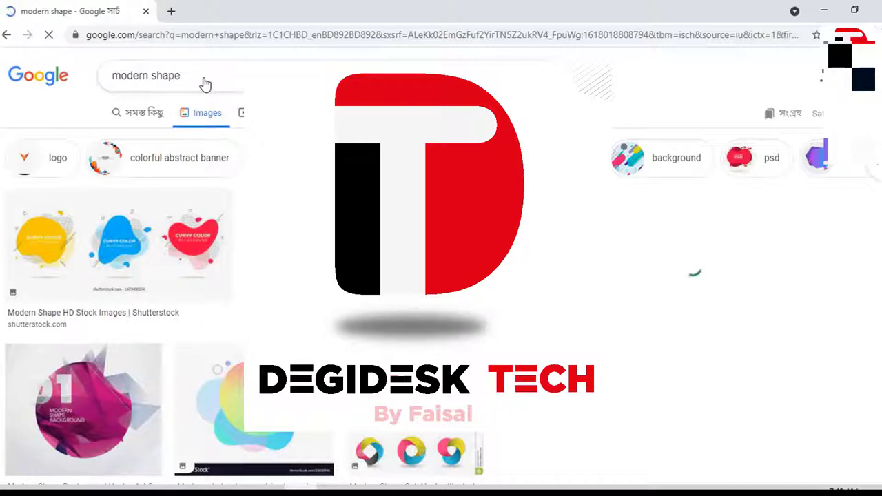
left_click(181, 76)
triple_click(131, 77)
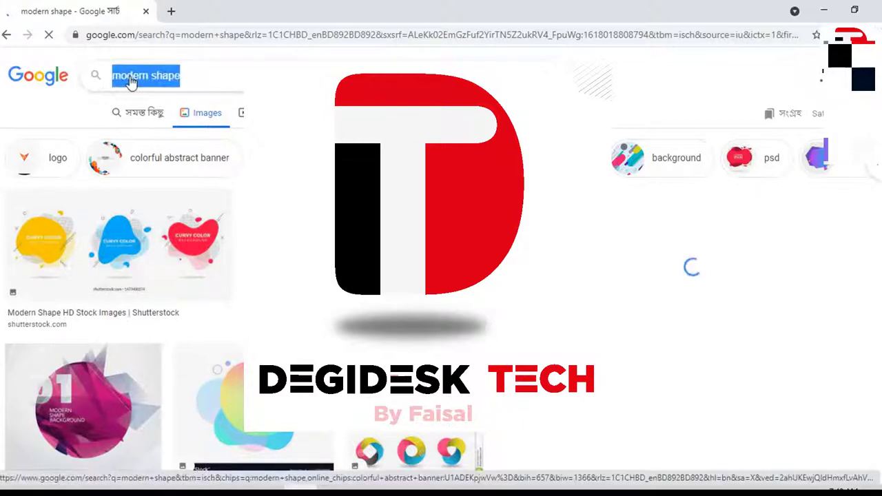
scroll(131, 77, "down", 2)
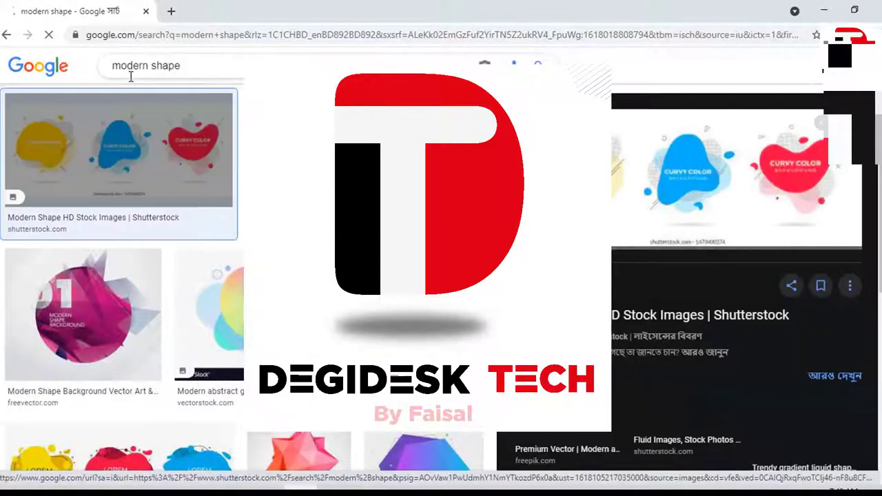
triple_click(163, 76)
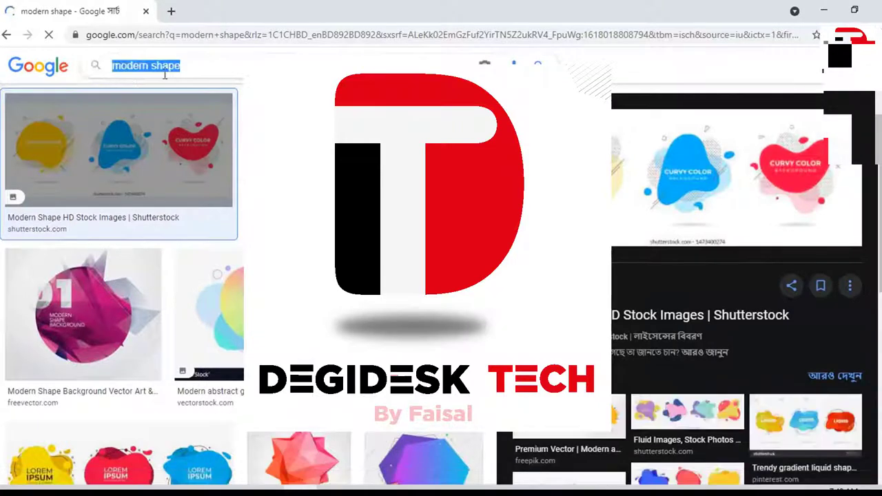
Search images for 'organic shape' and scroll through the results
type("org")
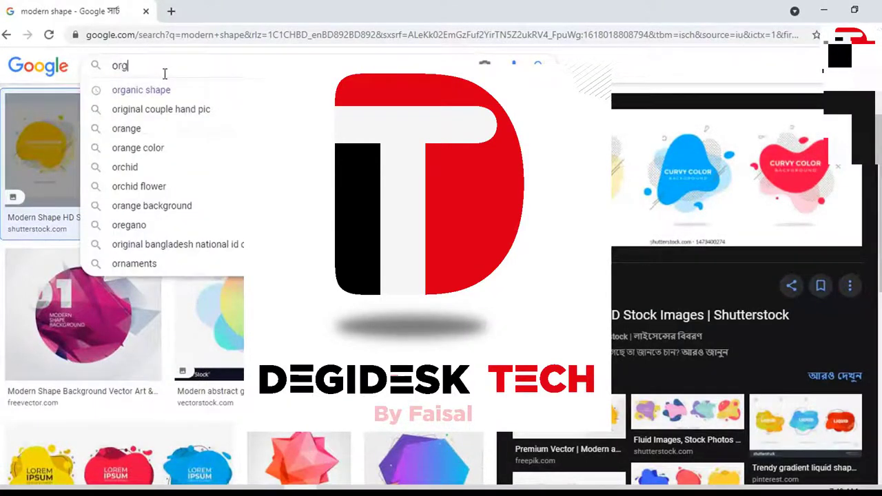
type("anic s")
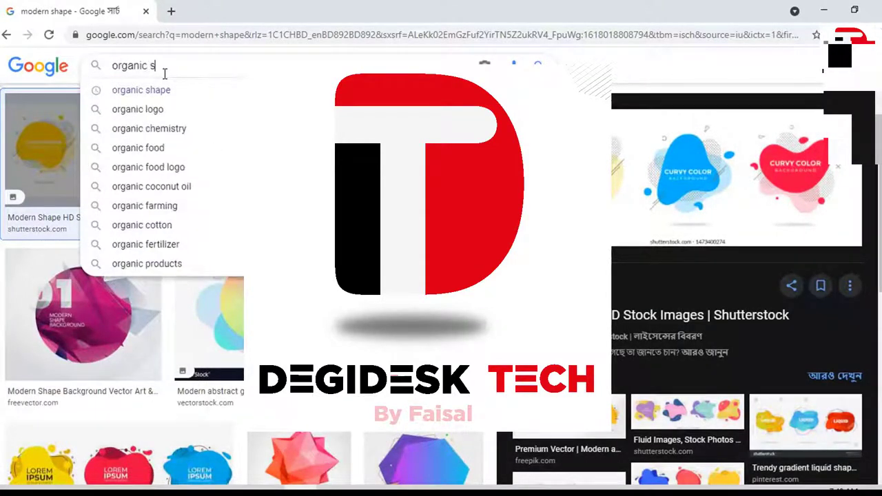
type("hape")
key("Return")
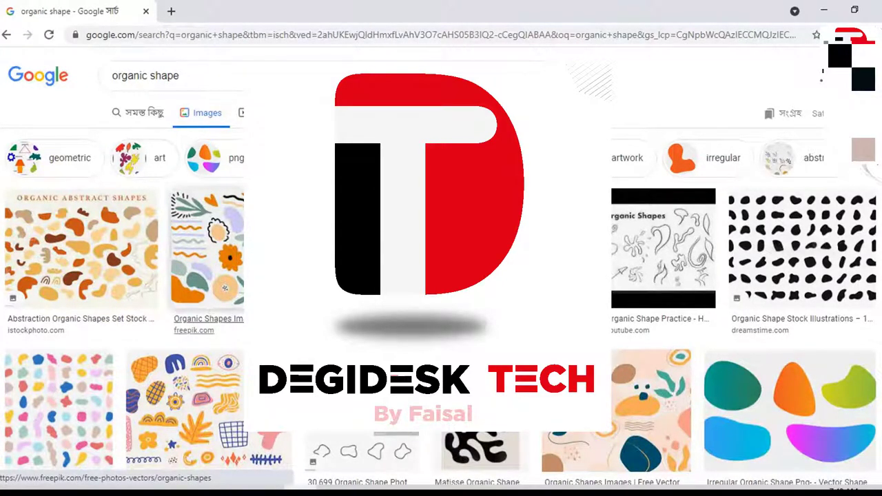
scroll(441, 275, "down", 3)
scroll(441, 276, "down", 3)
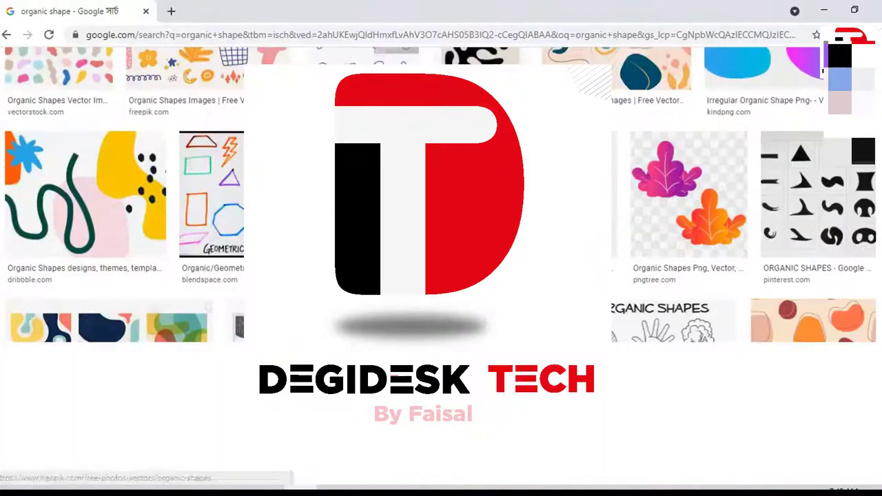
scroll(441, 275, "down", 3)
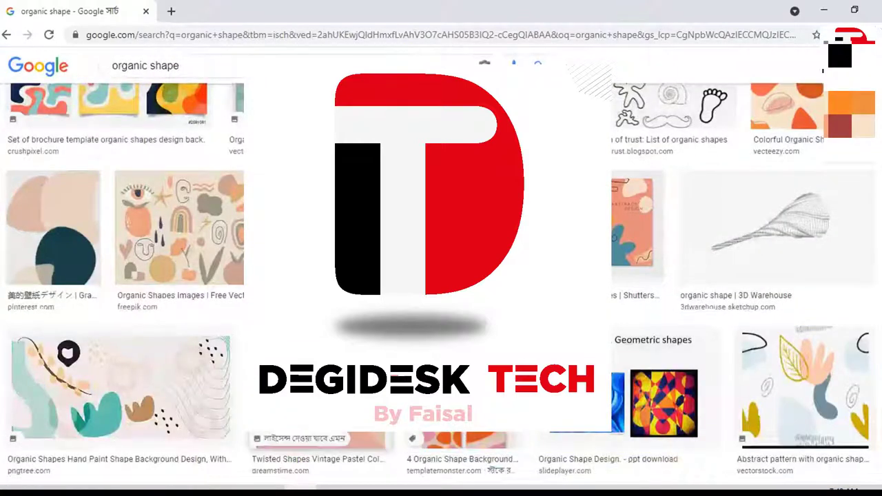
scroll(589, 431, "up", 3)
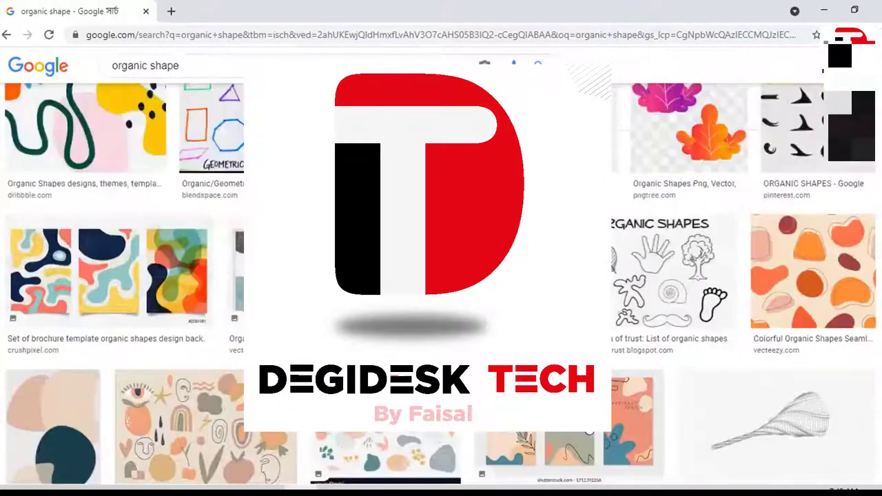
scroll(592, 461, "up", 2)
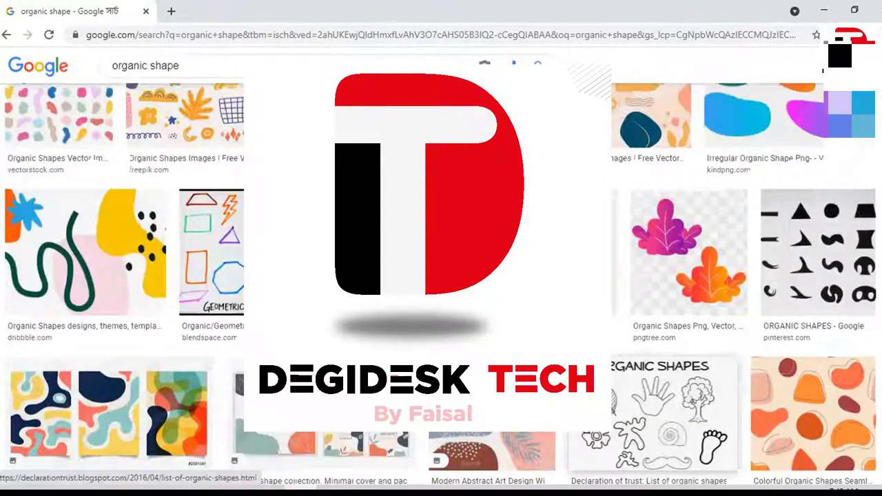
scroll(620, 469, "up", 5)
Preview the Vecteezy Colorful Organic Shapes Seamless Pattern image
left_click(61, 284)
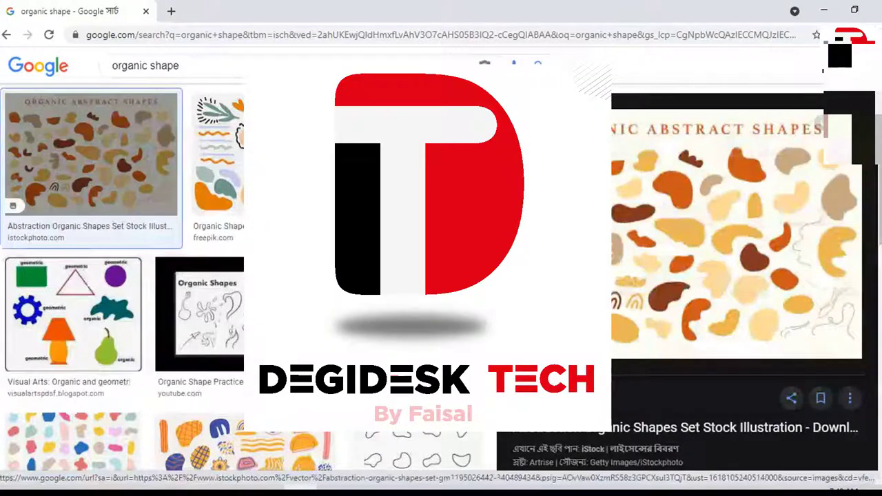
scroll(124, 275, "up", 2)
scroll(125, 276, "down", 4)
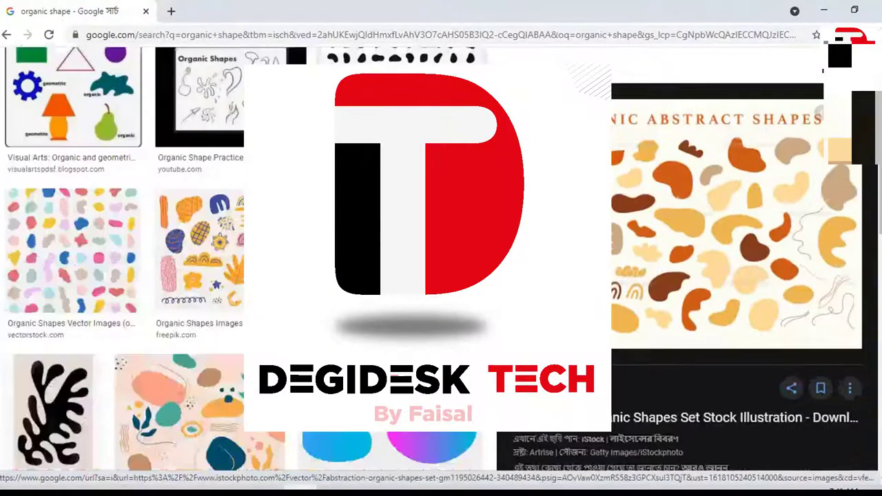
scroll(124, 276, "down", 3)
scroll(124, 276, "down", 3)
scroll(124, 275, "down", 1)
scroll(124, 275, "down", 3)
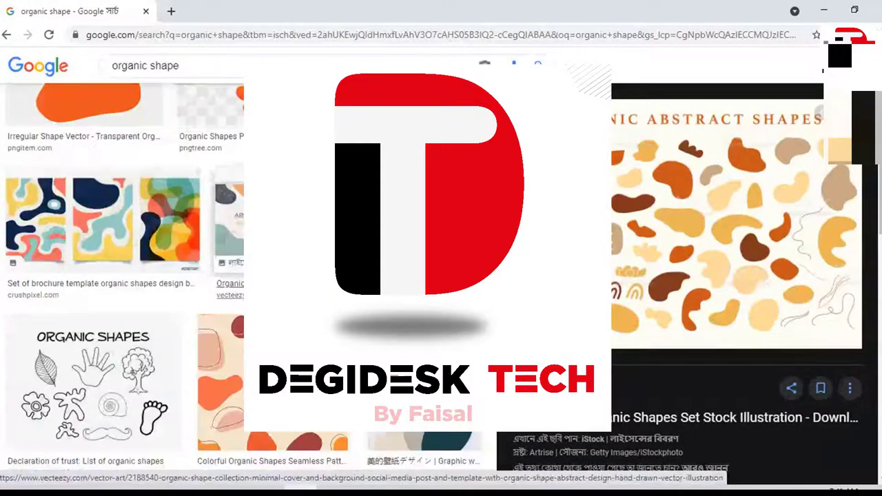
scroll(124, 276, "down", 1)
left_click(219, 317)
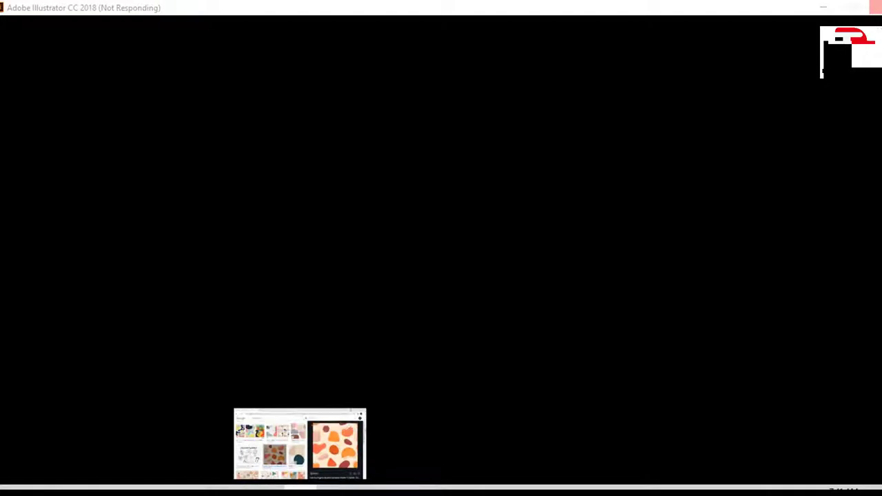
Browse down the organic shape image results, then switch to the group video call
left_click(300, 444)
scroll(321, 383, "down", 4)
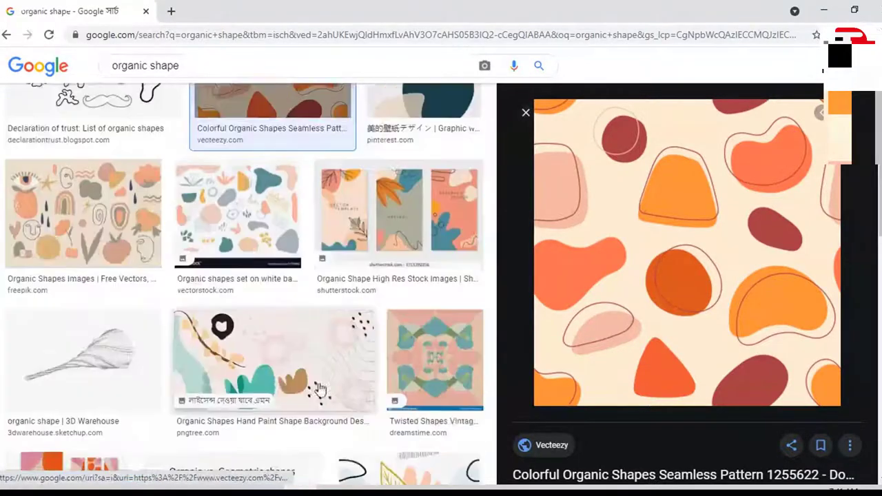
scroll(321, 383, "down", 4)
scroll(321, 382, "down", 2)
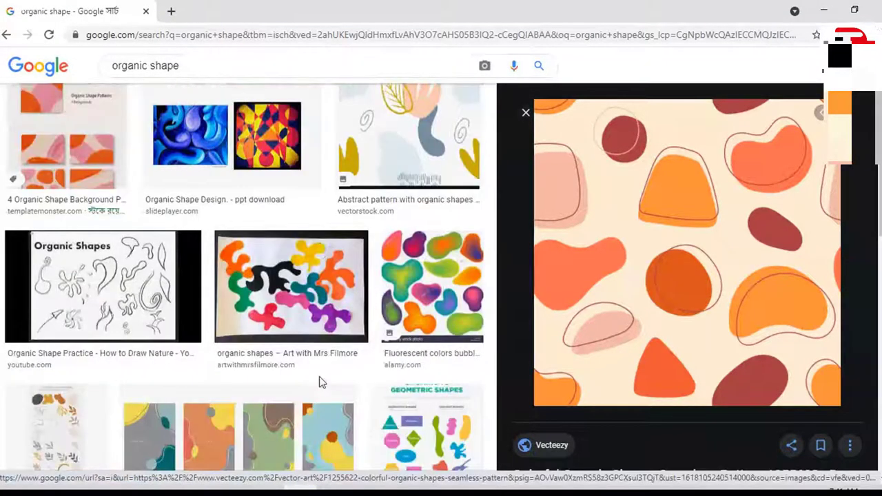
scroll(320, 380, "down", 3)
scroll(319, 377, "down", 3)
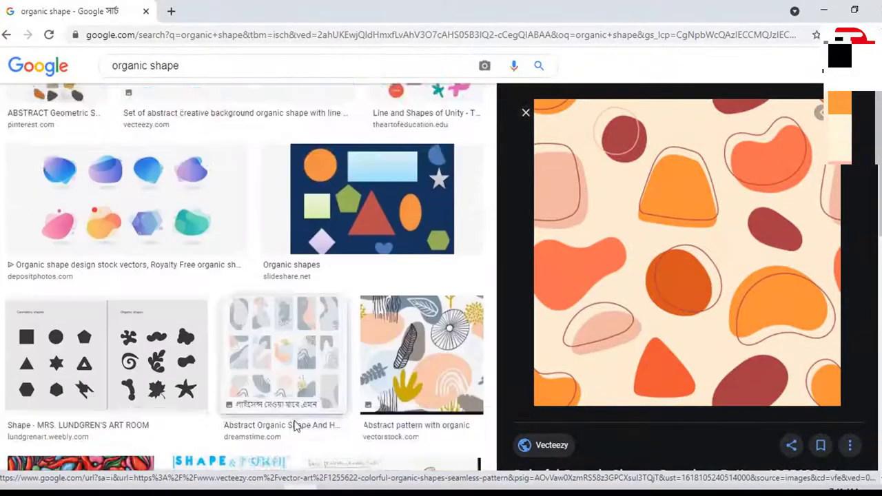
scroll(295, 423, "down", 1)
scroll(295, 462, "down", 2)
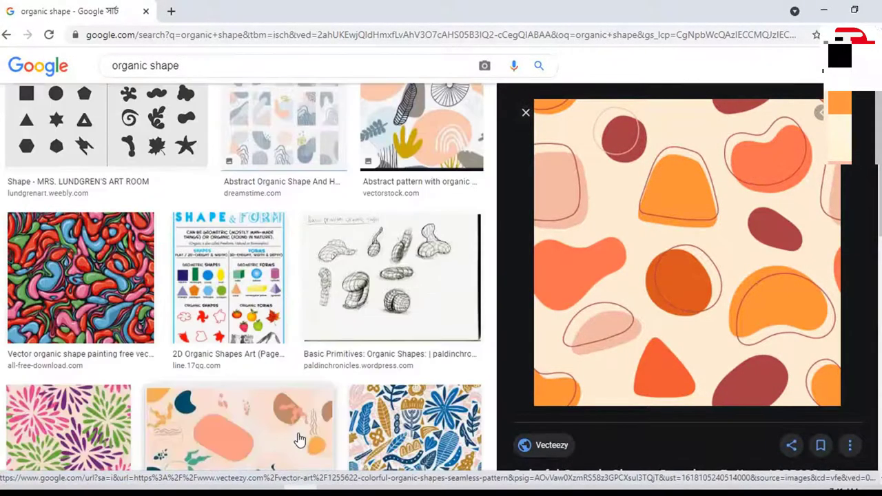
scroll(297, 451, "down", 2)
scroll(300, 439, "down", 2)
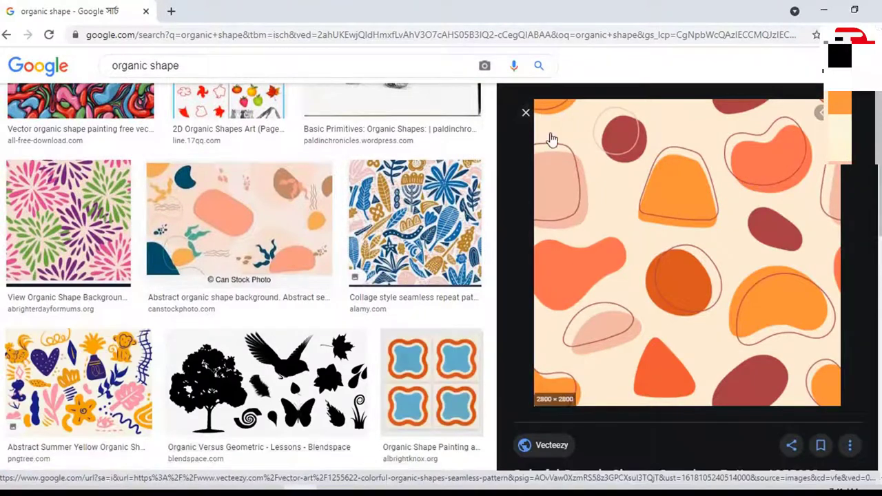
scroll(552, 142, "down", 3)
scroll(582, 425, "down", 3)
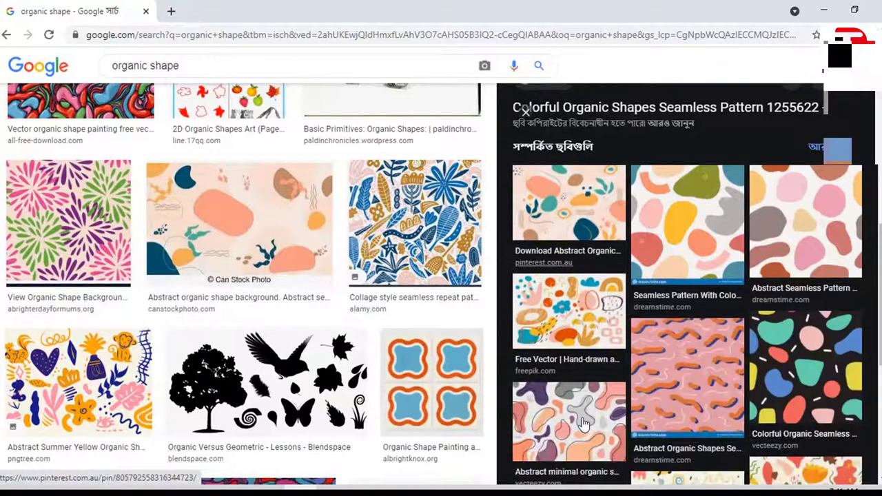
scroll(583, 425, "down", 3)
scroll(582, 425, "down", 2)
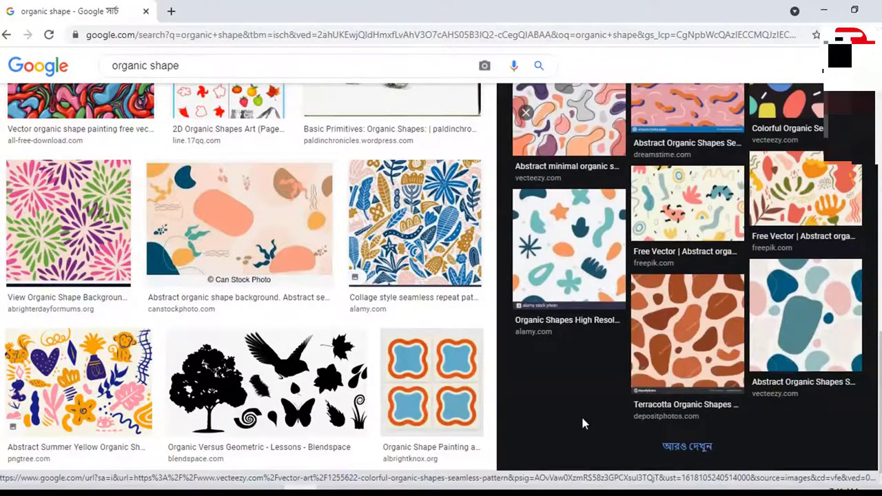
scroll(582, 423, "up", 1)
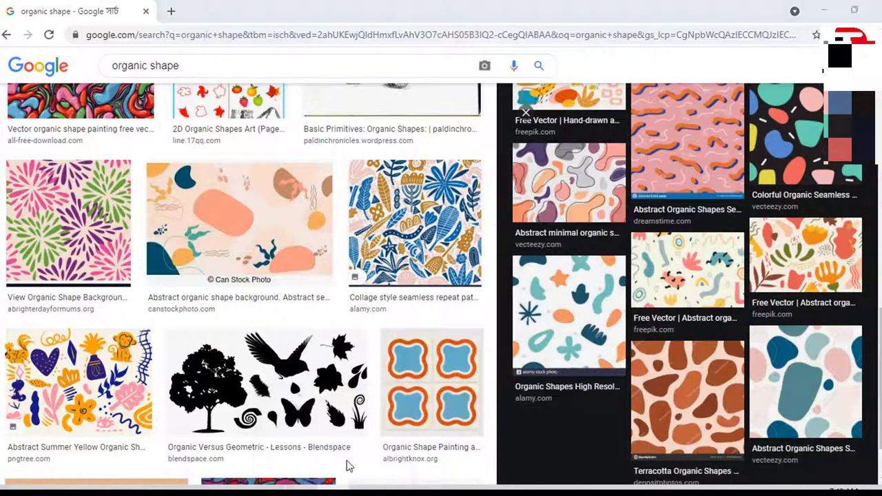
key("alt+Tab")
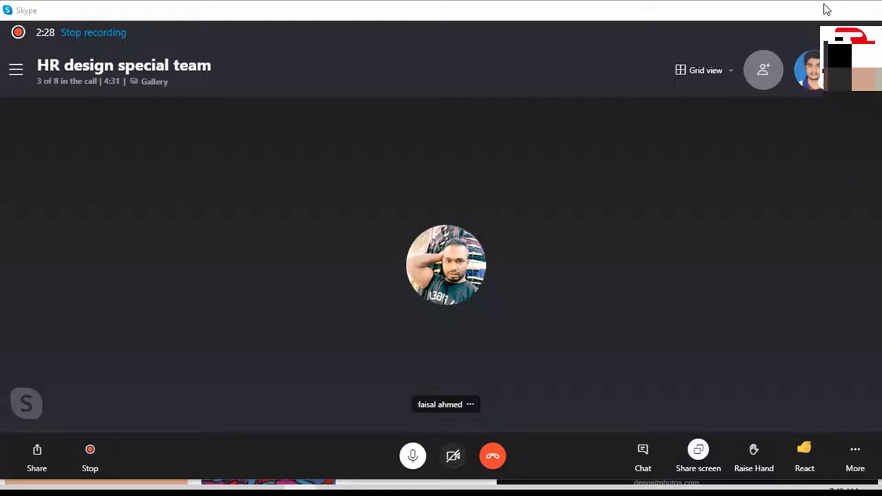
Minimize the call and scroll through the organic shape image results
left_click(827, 10)
scroll(305, 339, "down", 2)
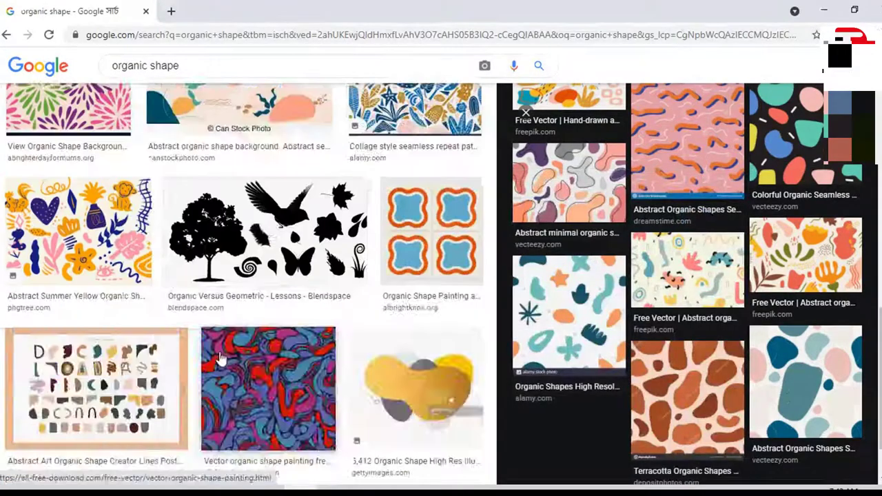
scroll(306, 339, "down", 2)
scroll(231, 321, "down", 2)
scroll(231, 321, "down", 3)
scroll(231, 321, "down", 3)
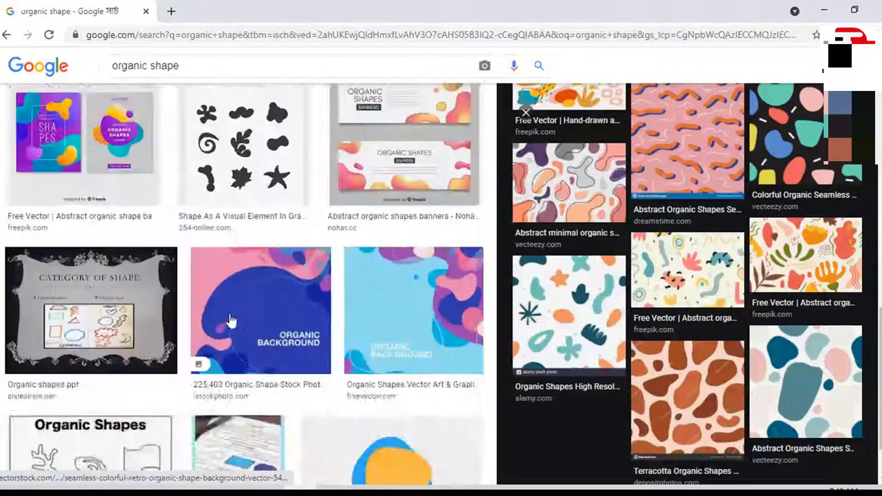
scroll(231, 321, "down", 3)
scroll(230, 320, "down", 3)
scroll(206, 275, "up", 3)
scroll(180, 241, "up", 3)
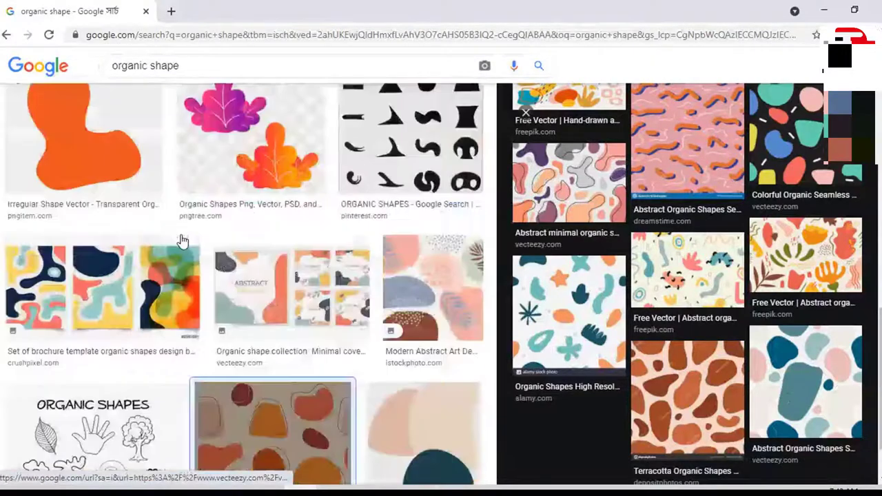
scroll(179, 241, "up", 3)
scroll(180, 240, "up", 3)
scroll(181, 240, "down", 5)
scroll(183, 240, "down", 3)
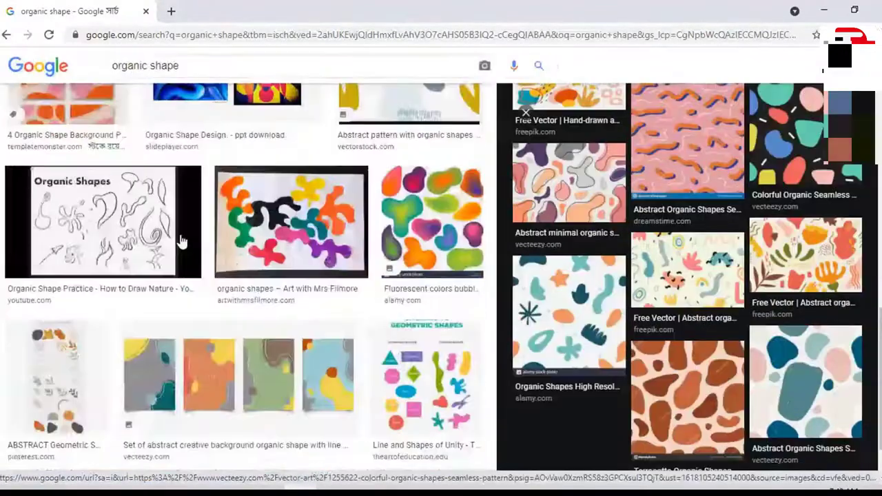
scroll(198, 156, "up", 1)
Preview the Organic Shape Design image larger and scroll around the results
left_click(198, 156)
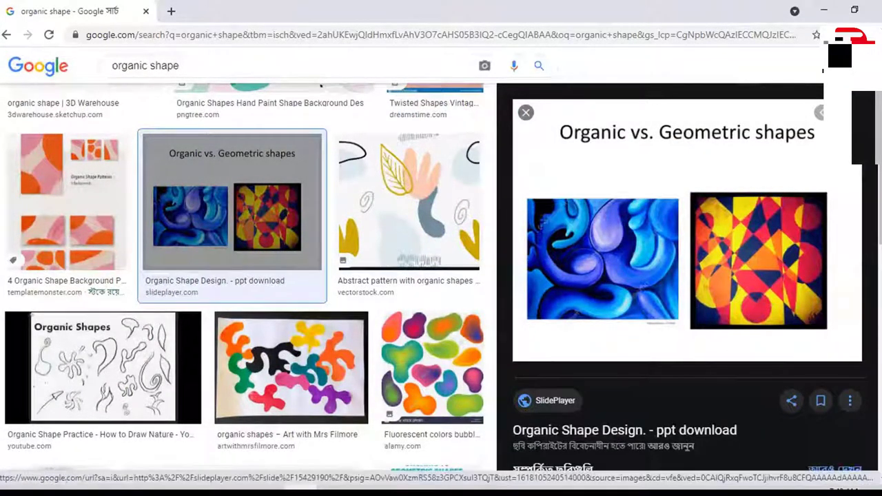
scroll(203, 315, "down", 5)
scroll(203, 315, "up", 3)
scroll(203, 315, "up", 3)
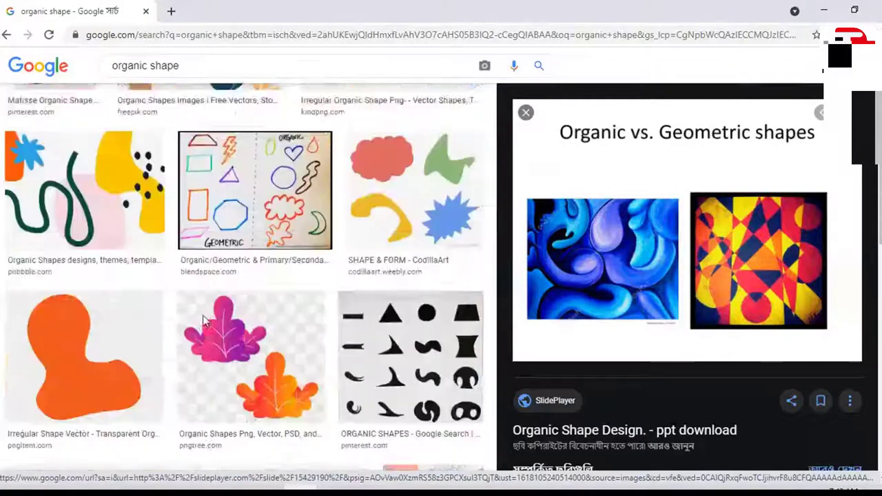
scroll(203, 315, "up", 3)
scroll(210, 314, "up", 2)
scroll(211, 314, "down", 4)
scroll(210, 314, "up", 1)
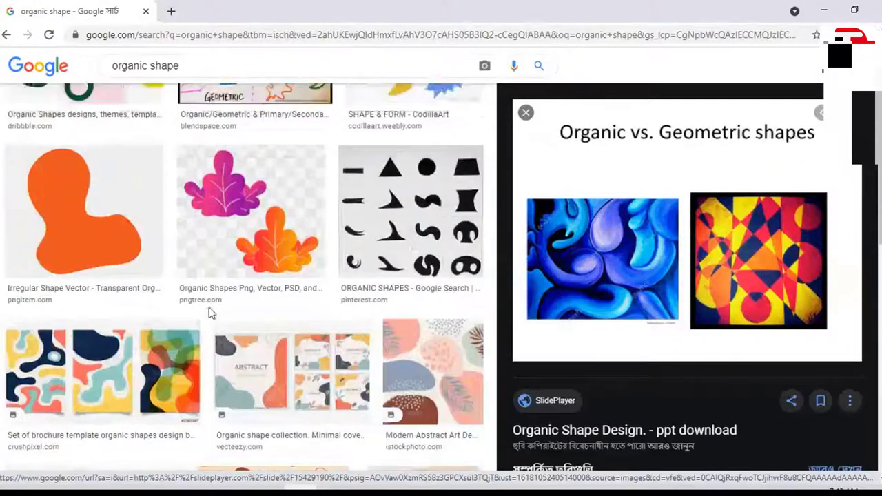
scroll(210, 314, "up", 6)
scroll(211, 313, "up", 5)
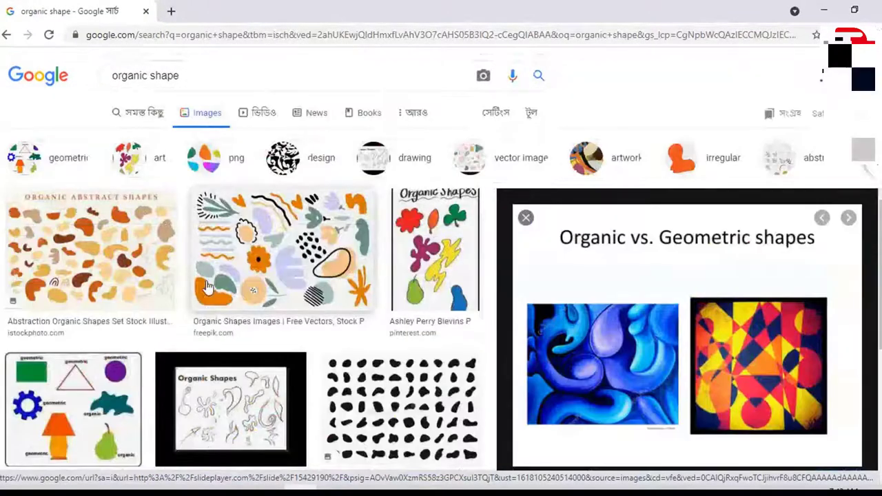
scroll(207, 286, "down", 1)
scroll(203, 284, "down", 3)
scroll(200, 282, "up", 5)
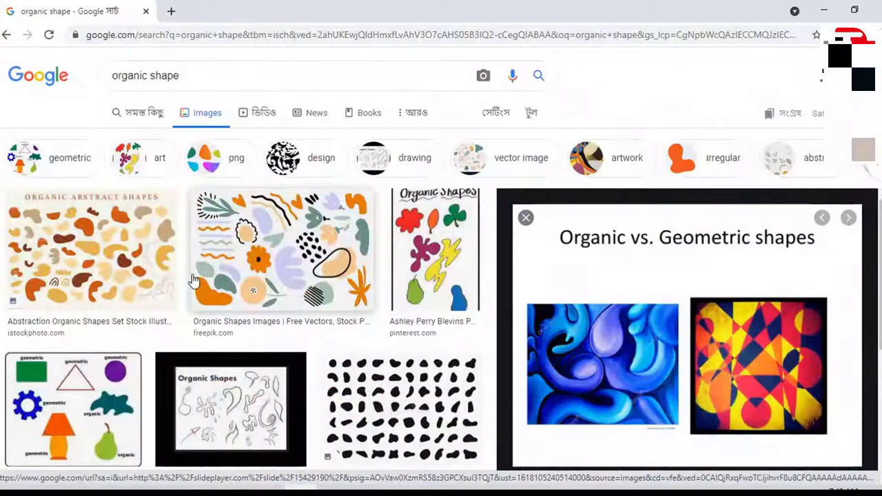
scroll(205, 236, "down", 3)
scroll(493, 355, "down", 2)
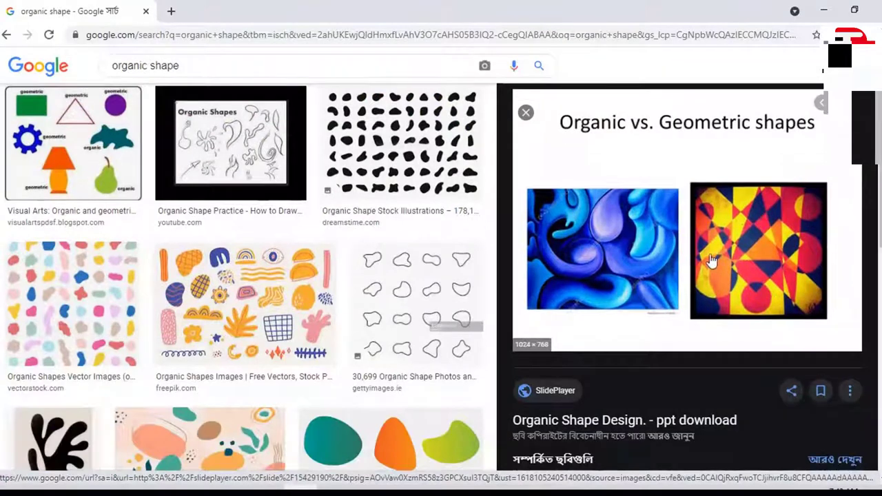
scroll(683, 310, "down", 4)
scroll(253, 124, "up", 3)
Try the geometric filter, then narrow the results to vector images only
left_click(61, 177)
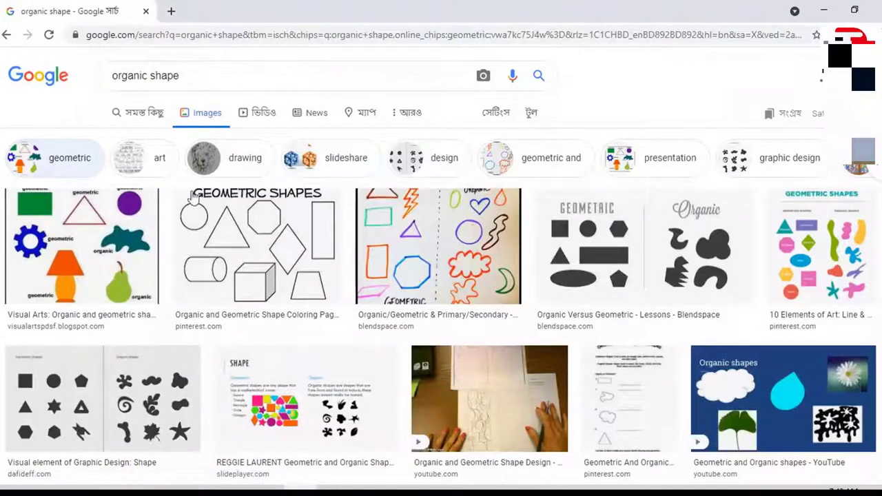
left_click(74, 169)
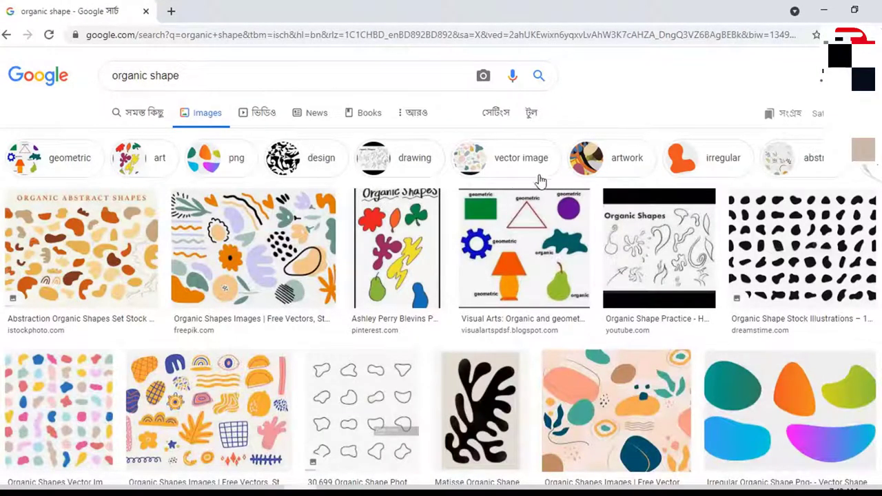
left_click(499, 164)
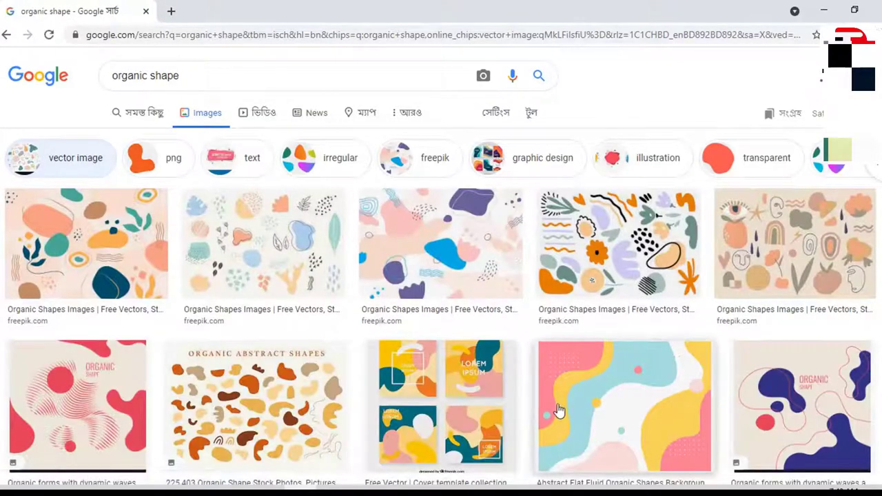
scroll(560, 411, "down", 1)
scroll(559, 411, "down", 5)
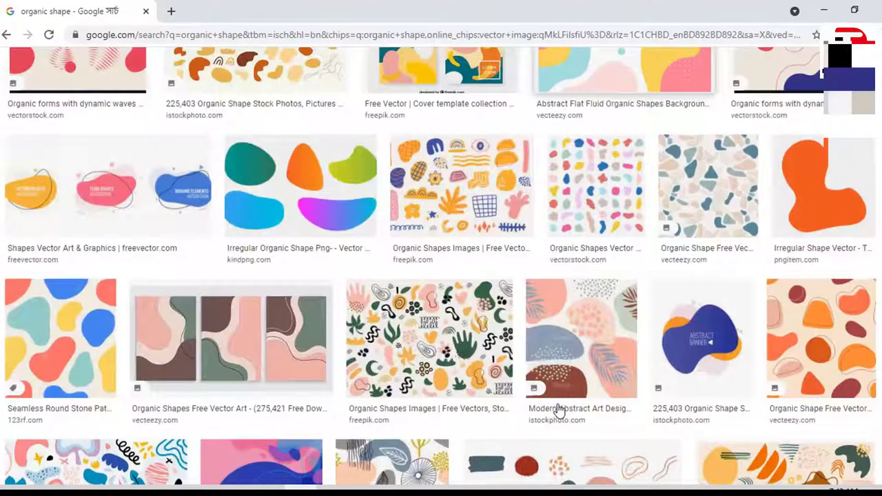
scroll(560, 411, "down", 1)
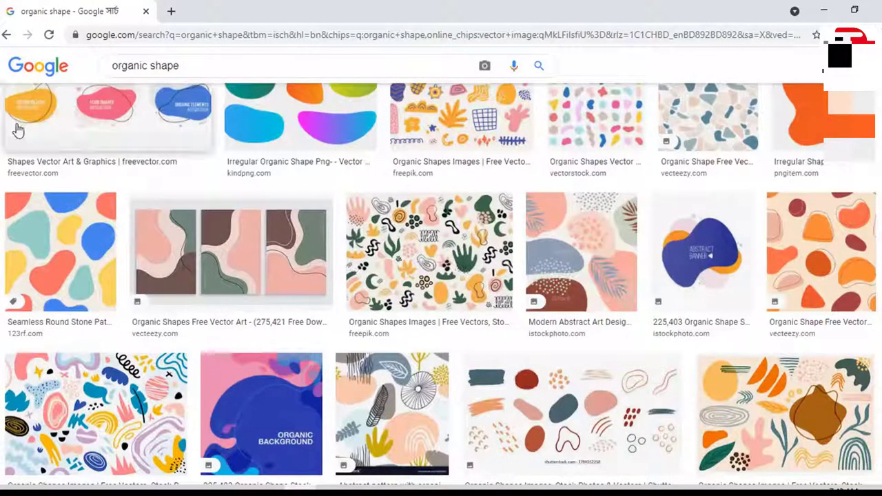
left_click(5, 34)
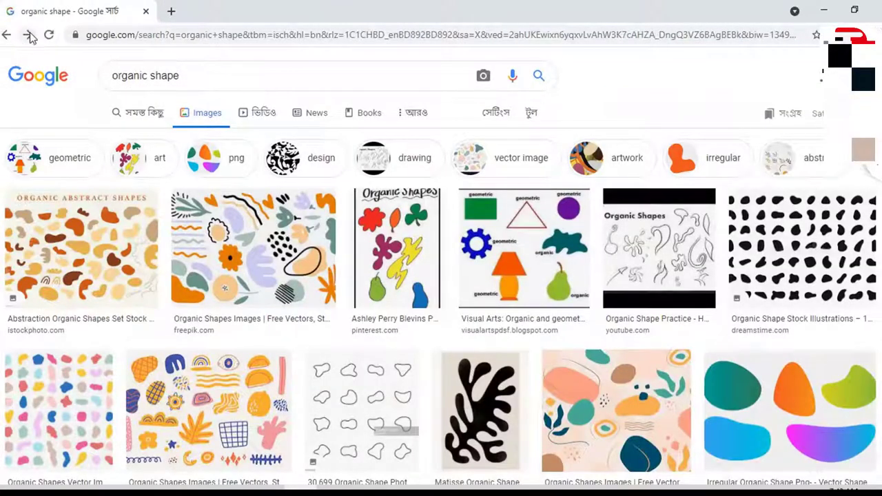
left_click(28, 36)
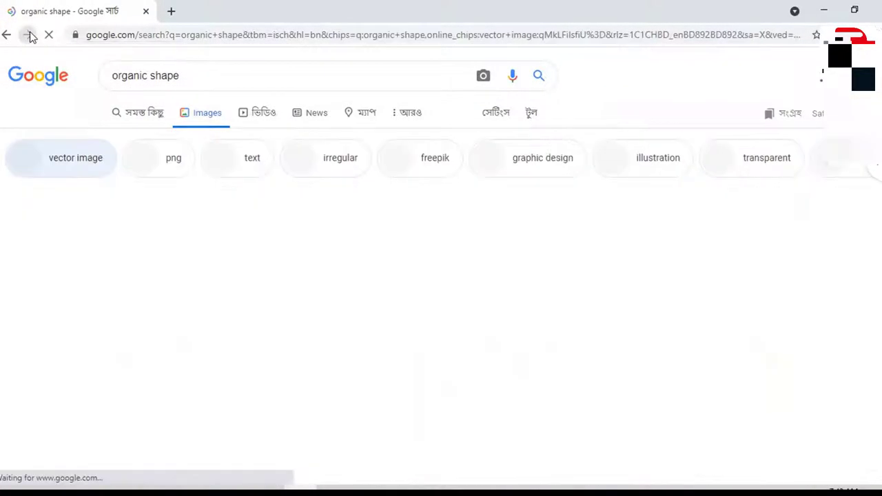
scroll(83, 345, "down", 2)
scroll(84, 342, "down", 2)
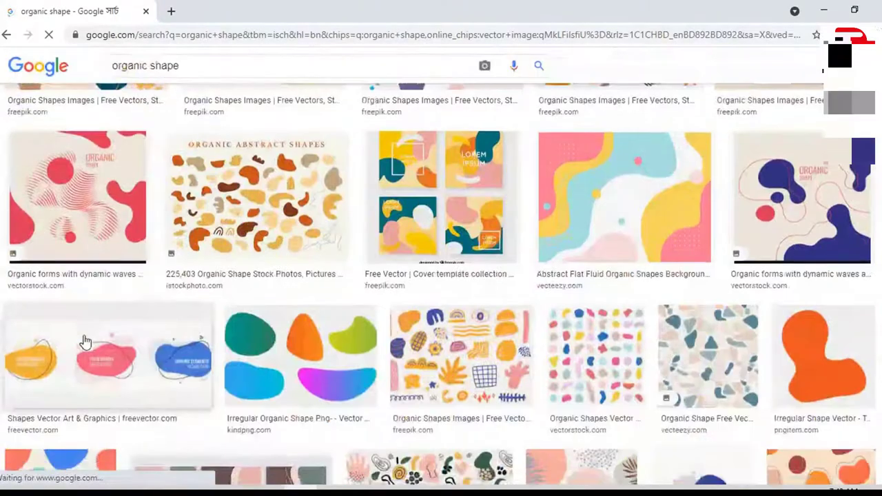
scroll(83, 343, "down", 2)
Preview the 123RF Seamless Round Stone Pattern image
left_click(60, 376)
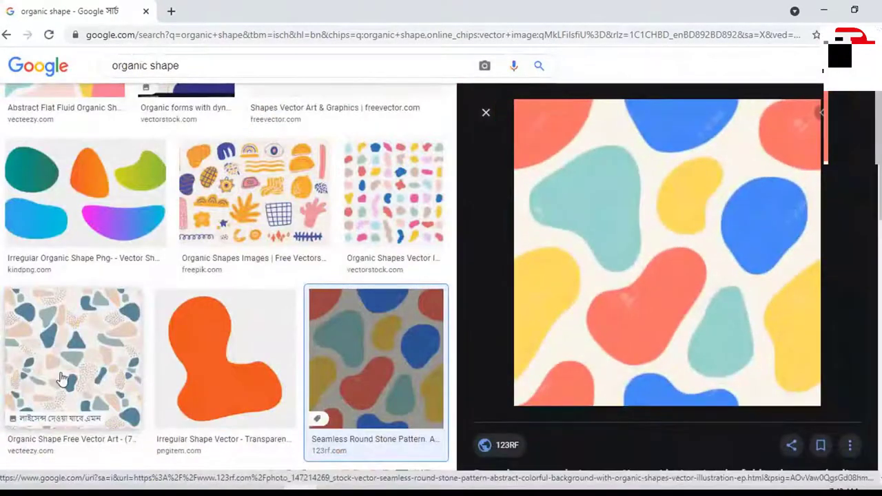
scroll(723, 386, "down", 4)
scroll(188, 442, "down", 3)
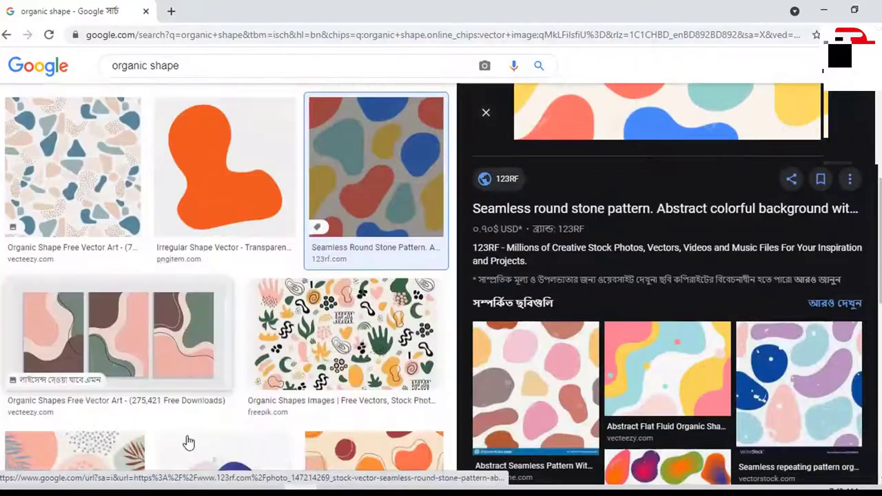
scroll(188, 442, "up", 3)
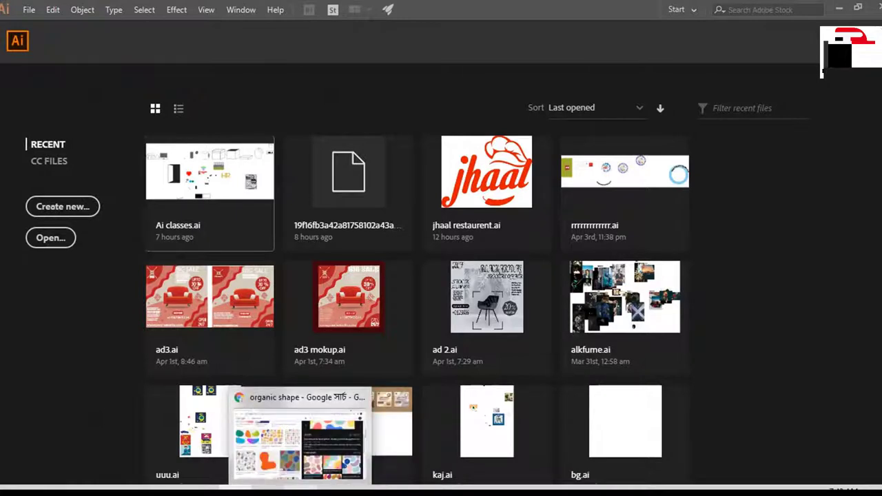
Return to the image results and scroll far down through more organic shapes
left_click(299, 435)
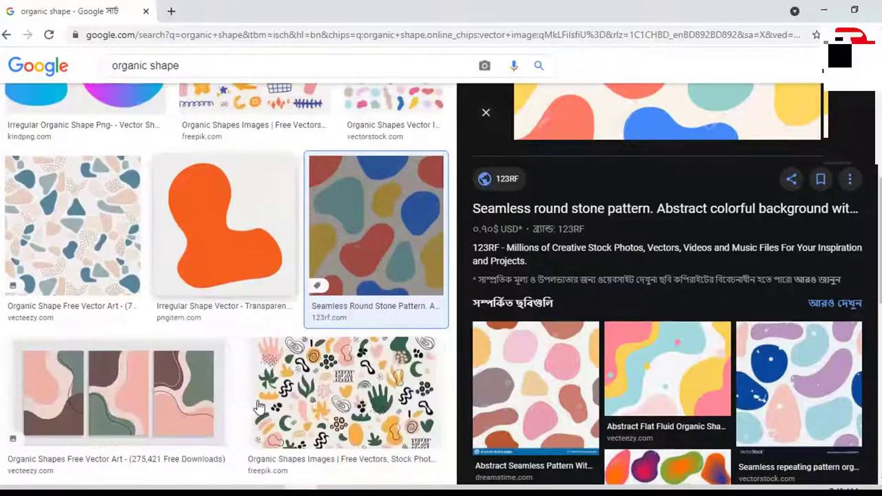
scroll(258, 406, "down", 2)
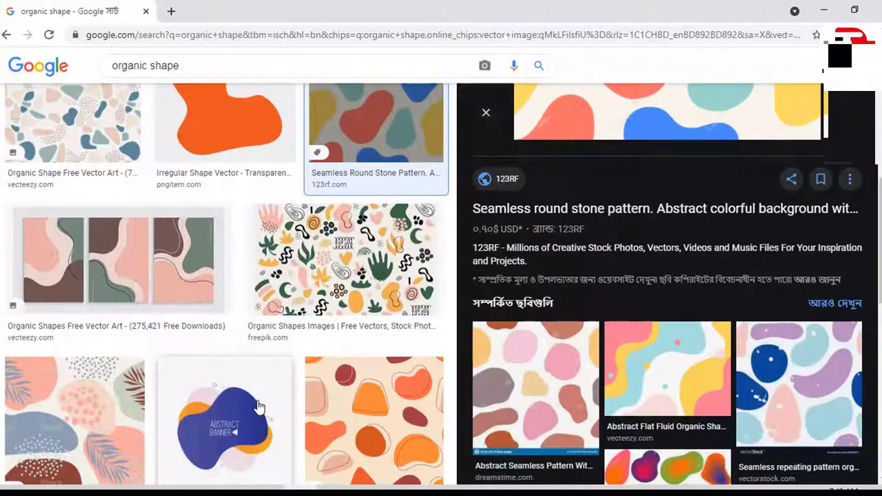
scroll(258, 407, "down", 2)
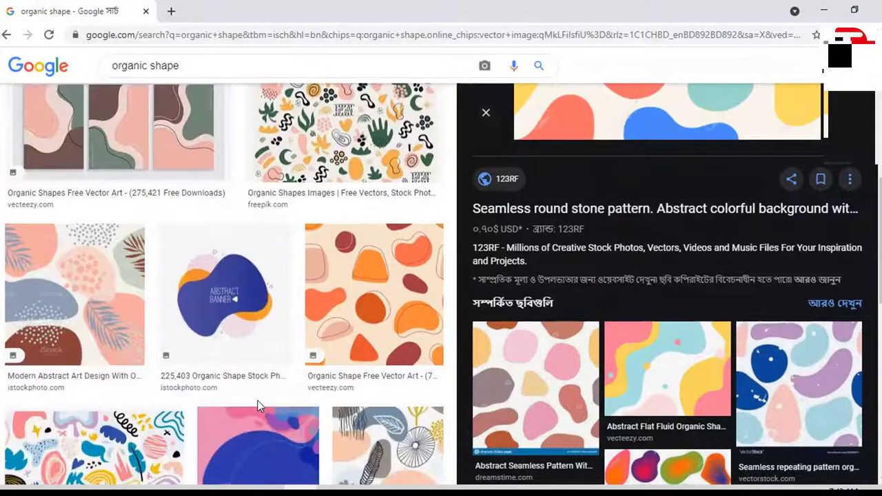
scroll(259, 406, "down", 1)
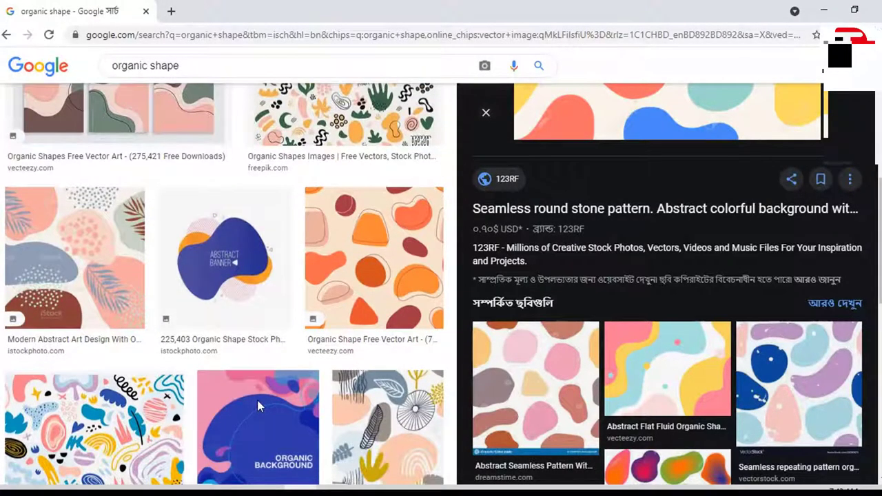
scroll(257, 407, "down", 1)
scroll(259, 406, "down", 4)
scroll(258, 406, "down", 1)
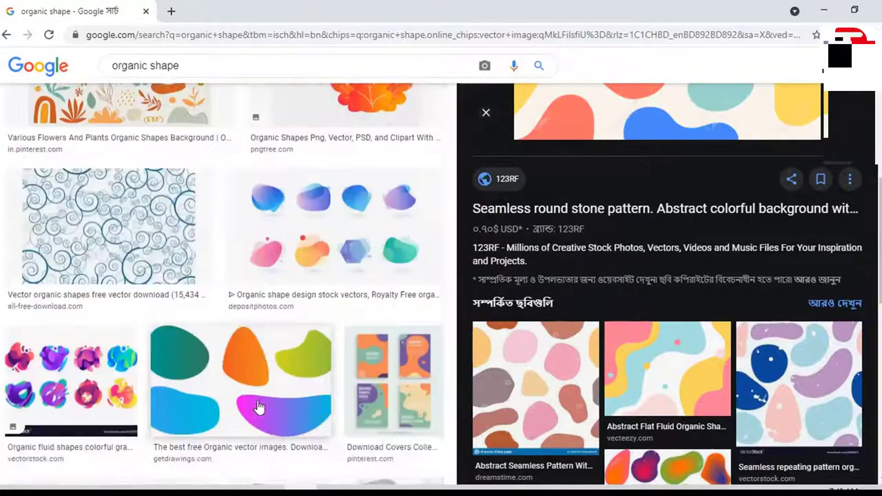
scroll(258, 407, "down", 5)
scroll(259, 407, "down", 1)
scroll(258, 407, "down", 1)
scroll(259, 407, "down", 2)
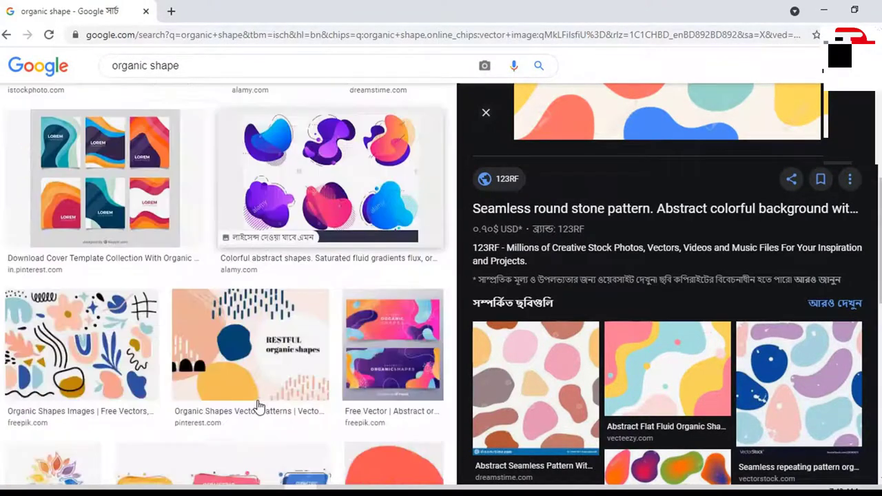
scroll(259, 407, "down", 4)
scroll(259, 407, "down", 3)
scroll(258, 407, "down", 2)
scroll(259, 407, "down", 6)
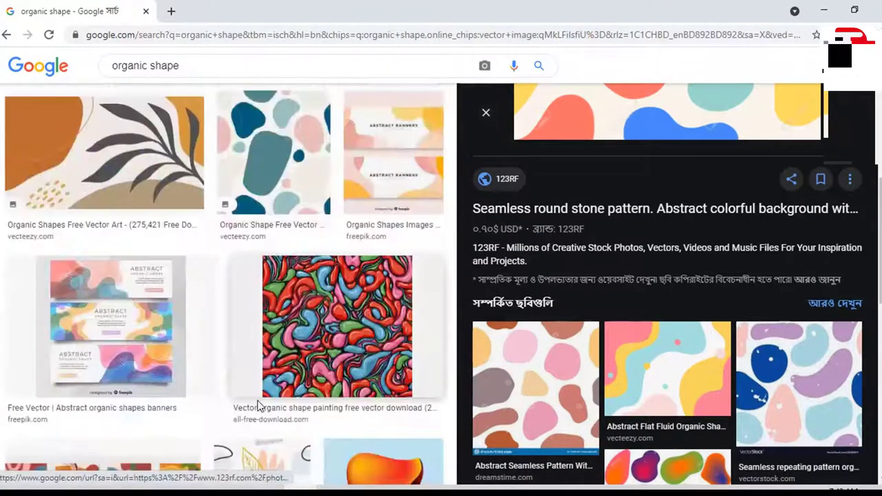
scroll(258, 407, "down", 3)
scroll(259, 407, "down", 3)
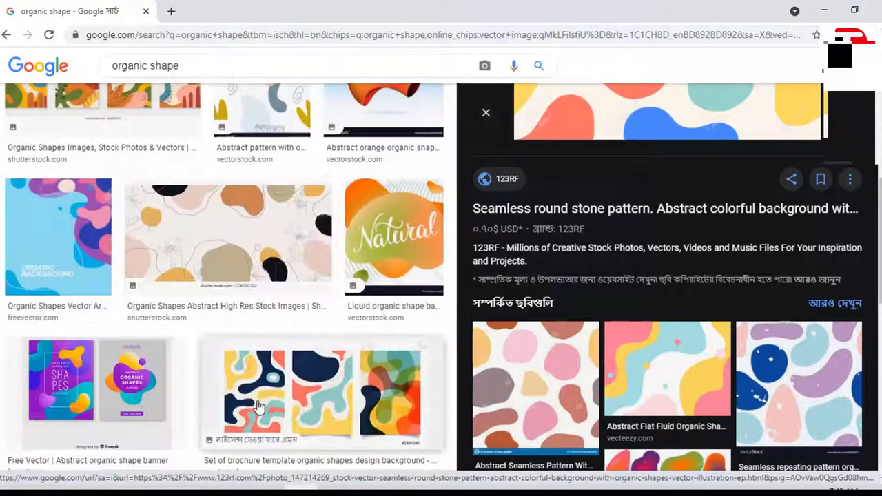
scroll(259, 407, "down", 3)
scroll(259, 407, "down", 2)
scroll(259, 407, "down", 3)
scroll(259, 407, "down", 2)
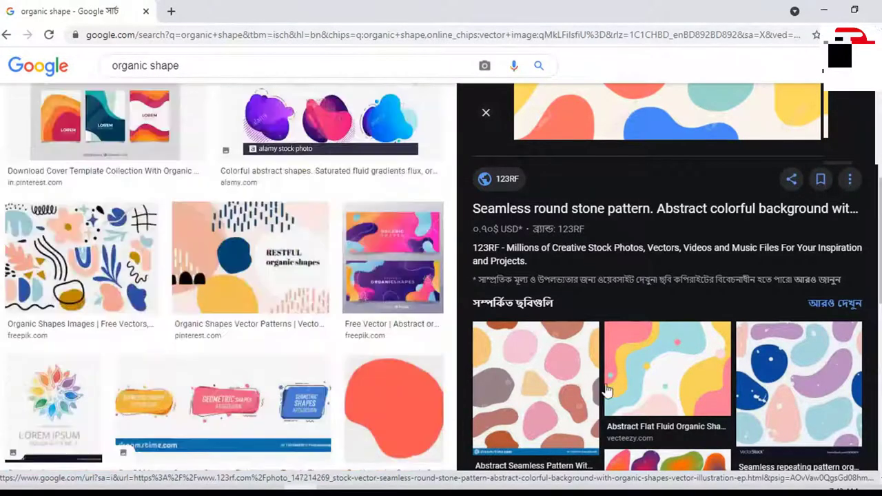
scroll(607, 390, "up", 4)
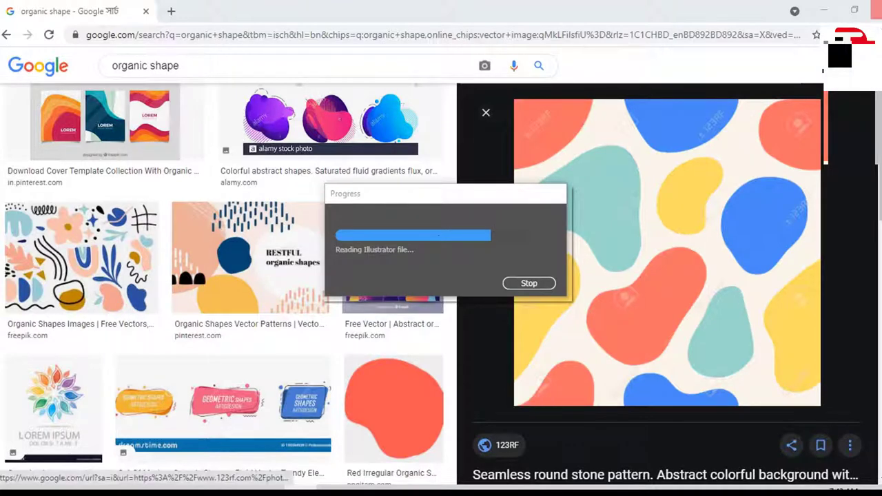
Minimize Chrome and refresh the desktop while Ai classes.ai finishes loading
left_click(824, 10)
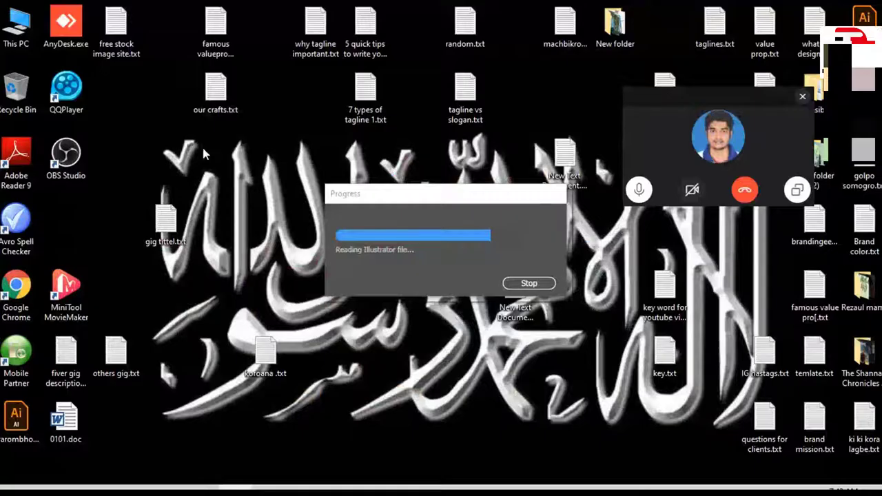
right_click(242, 191)
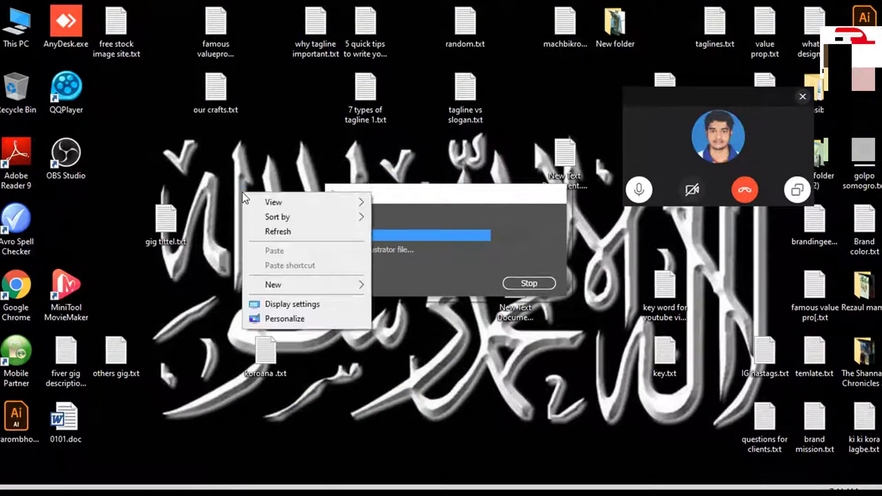
left_click(266, 233)
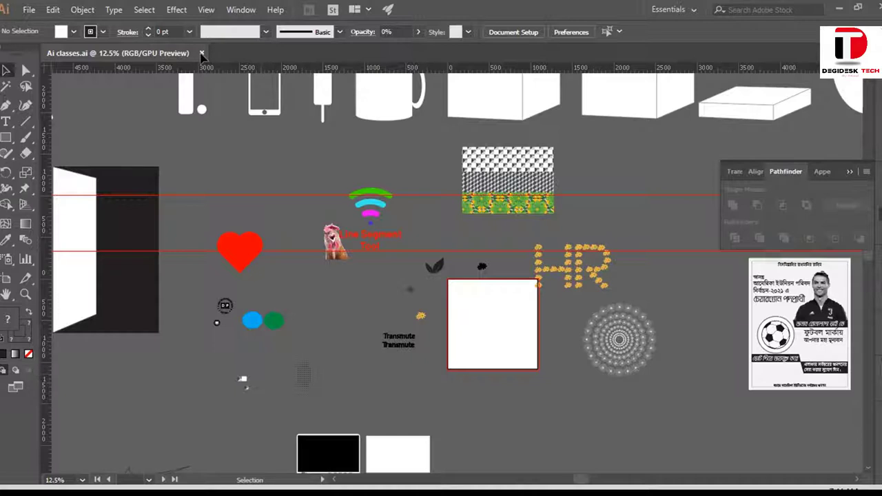
Reset fill and stroke to the defaults and close Ai classes.ai
key("d")
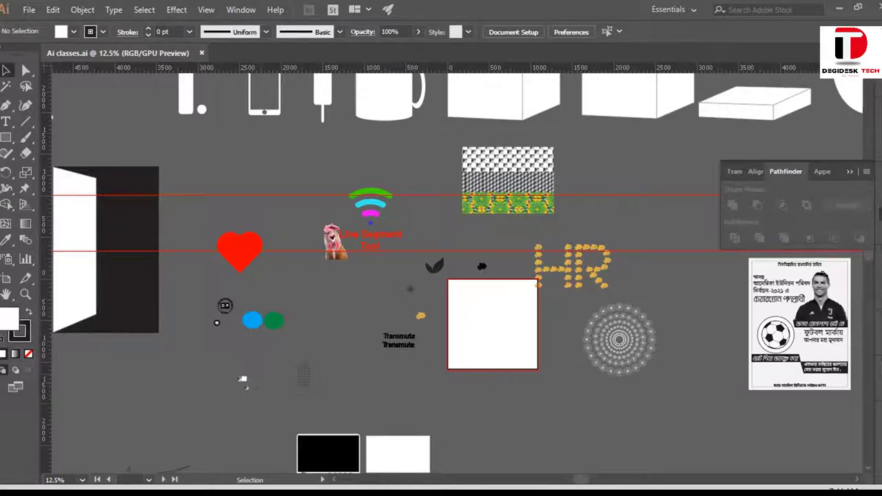
left_click(201, 53)
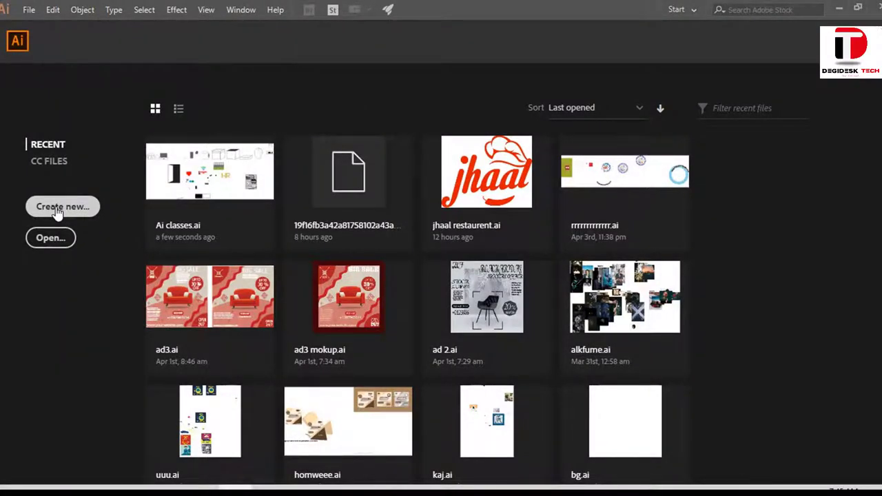
Create a new blank 1080 × 1080 px Untitled-1 document
left_click(57, 208)
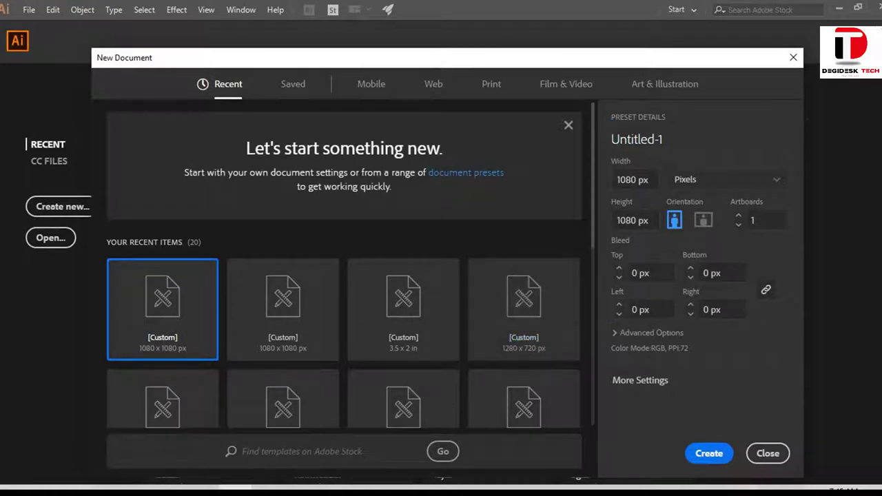
left_click(712, 453)
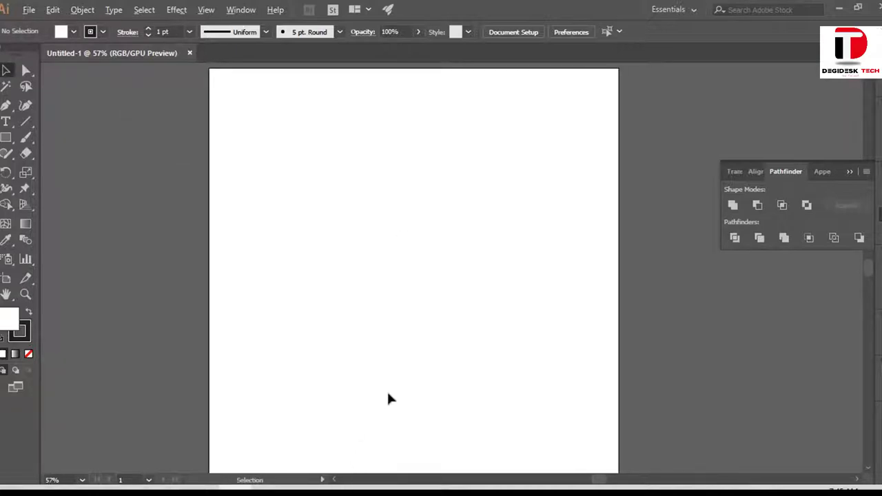
scroll(388, 398, "down", 1)
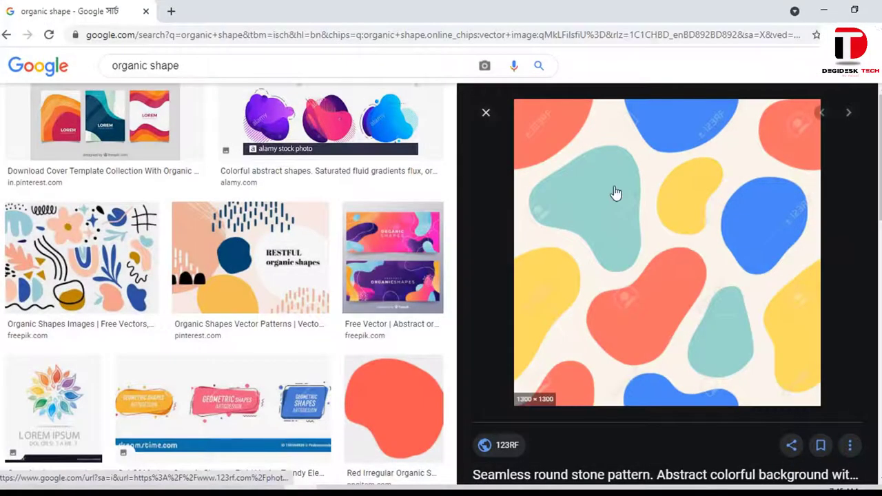
Copy the blob-pattern image from Chrome and paste it into Untitled-1
right_click(613, 189)
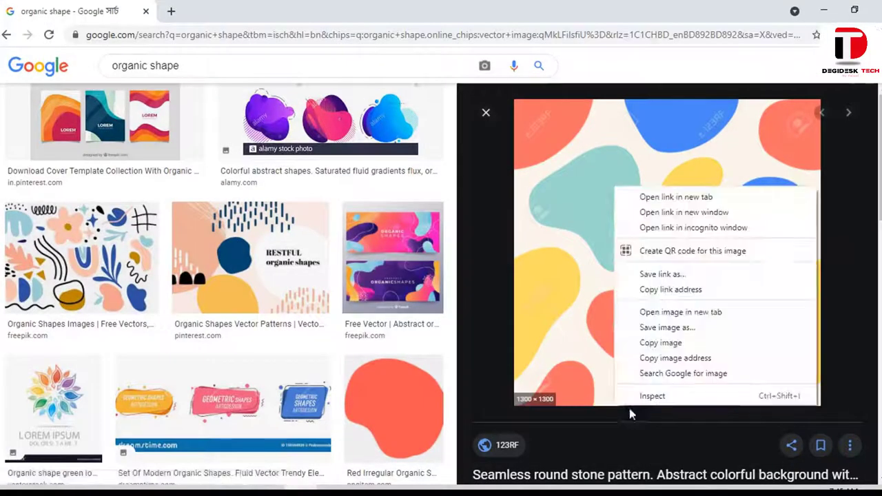
left_click(669, 343)
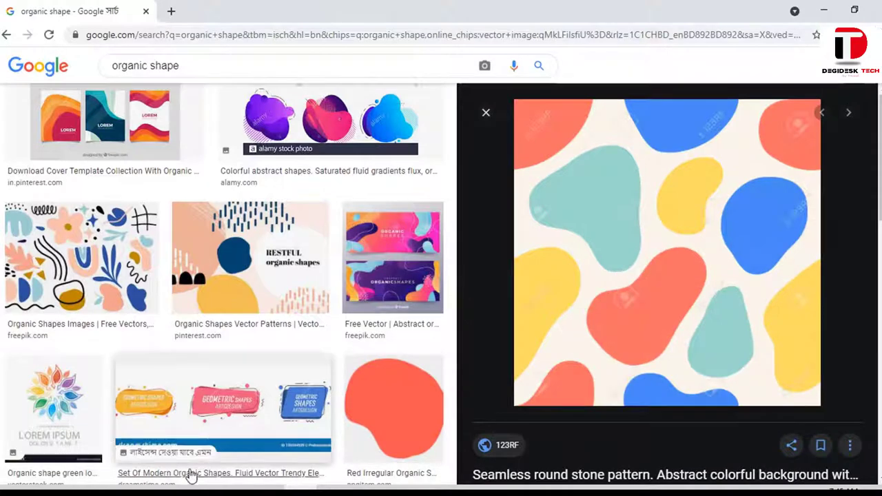
mouse_move(234, 493)
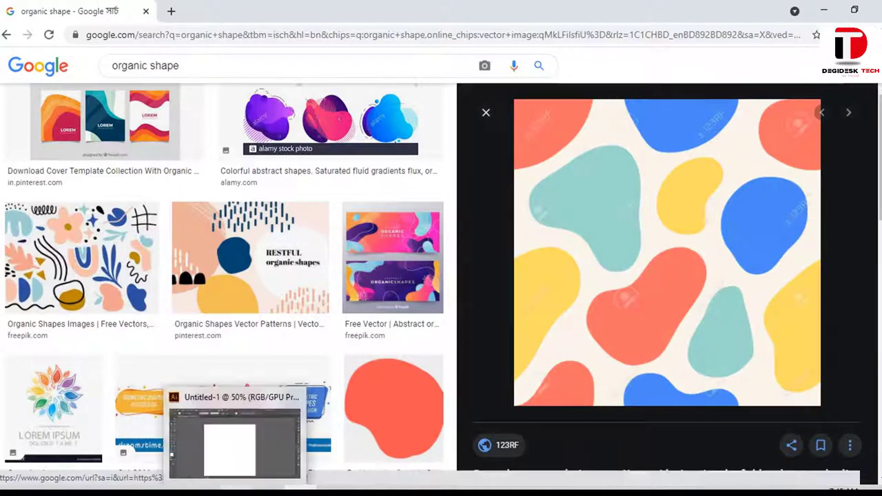
left_click(234, 445)
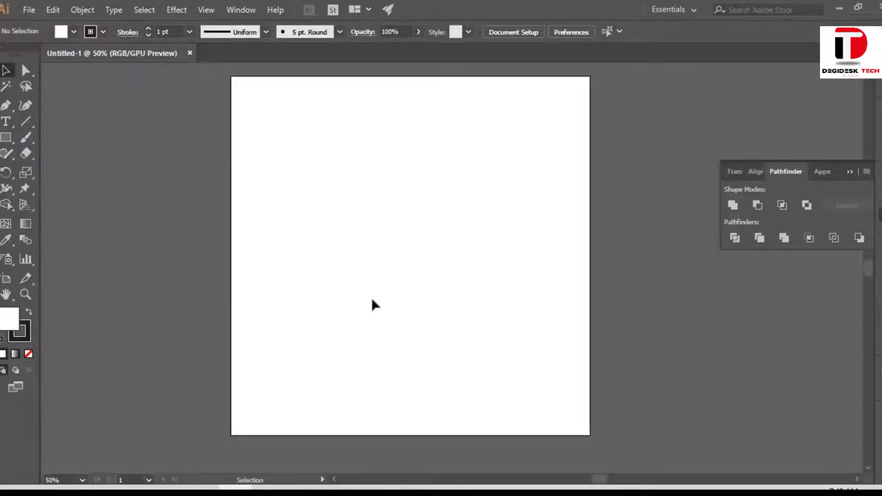
key("a")
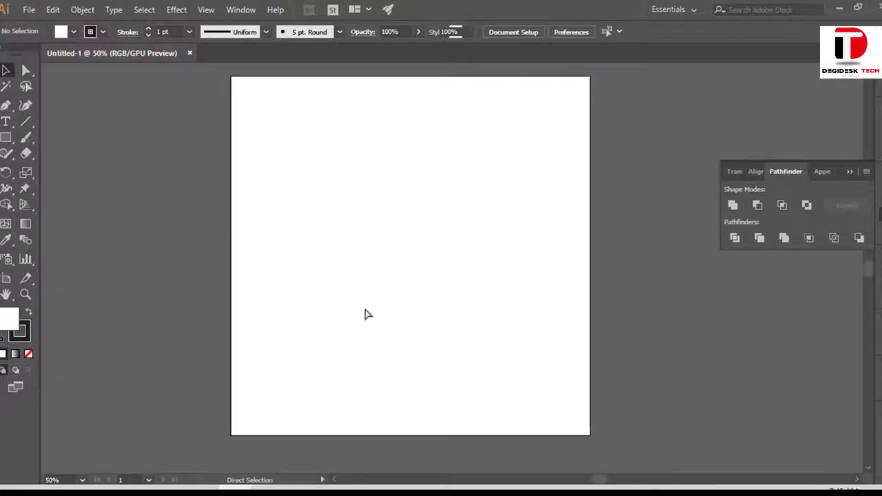
key("ctrl+v")
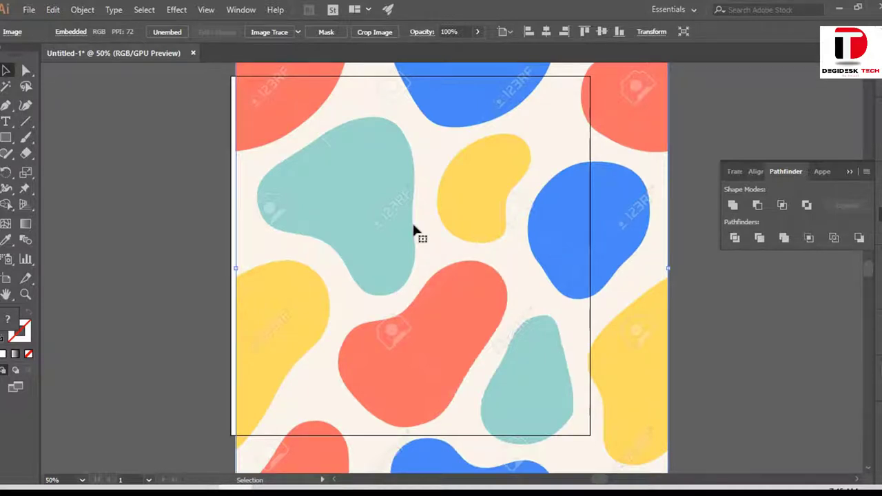
Lock the pasted pattern image in place and switch to the Pen tool
key("ctrl+2")
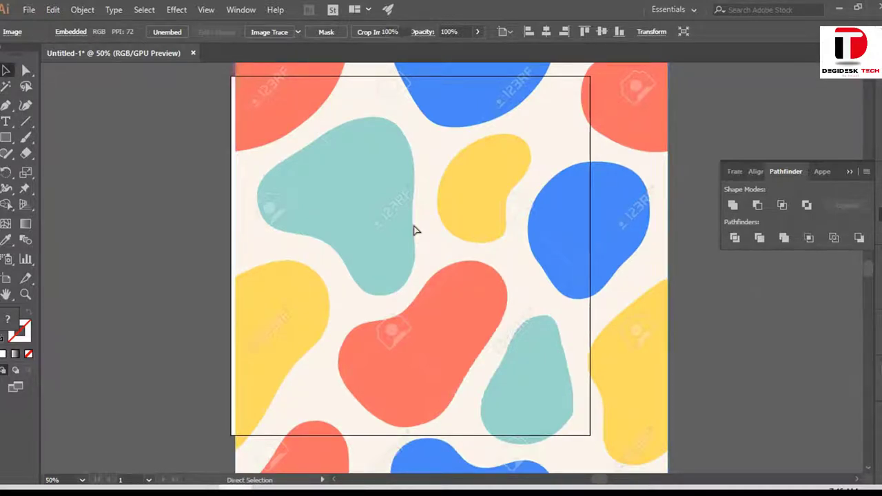
scroll(285, 187, "up", 1, "alt")
scroll(349, 221, "up", 1, "alt")
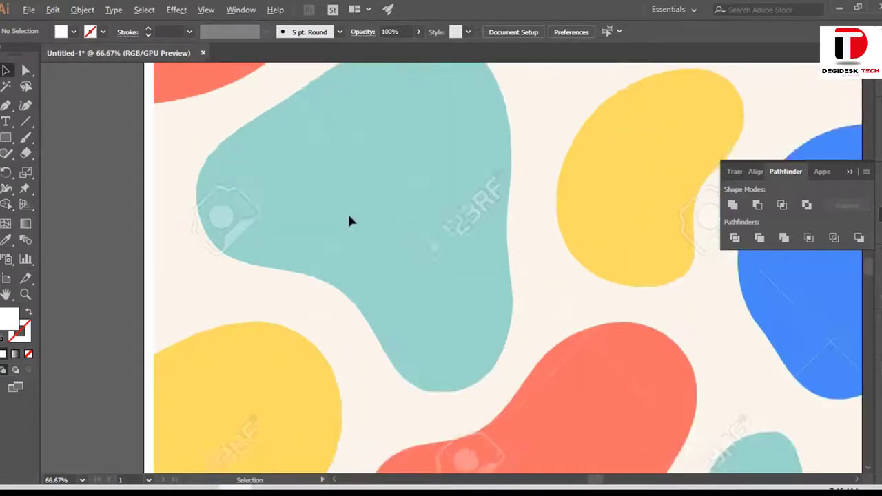
scroll(133, 353, "up", 1)
scroll(89, 122, "down", 1)
left_click(6, 105)
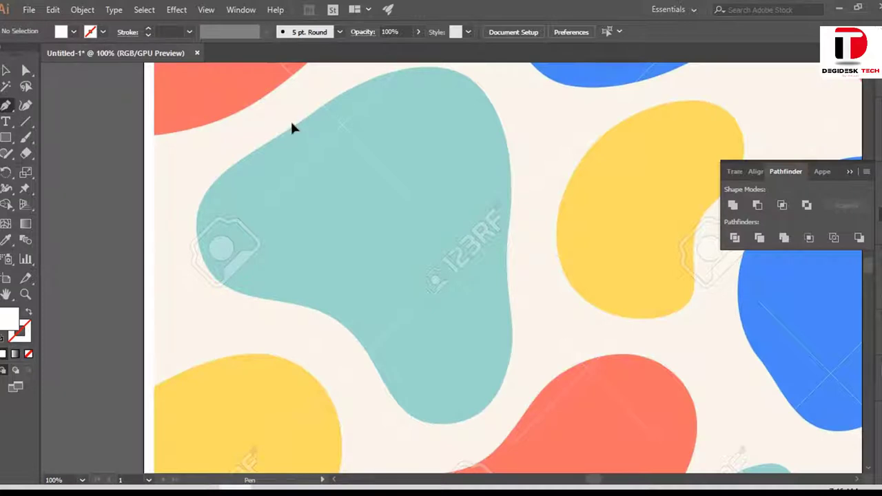
Trace a closed three-point triangle path over the teal blob with the Pen tool
left_click(328, 315)
left_click(297, 125)
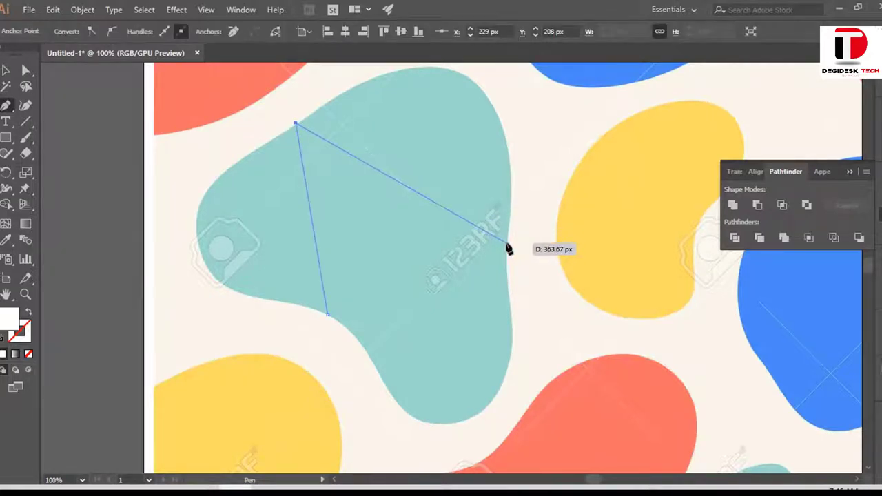
left_click(507, 245)
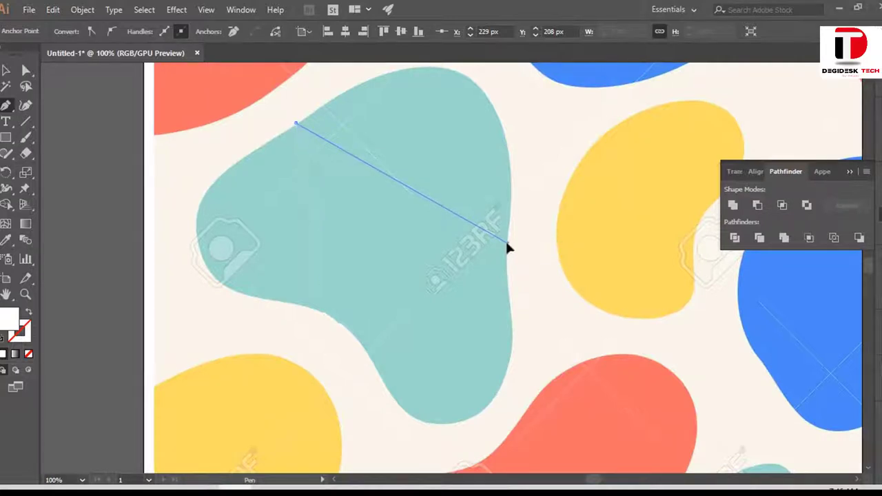
left_click(328, 315)
Bend the triangle's lower edge into curves that follow the blob's bottom
scroll(437, 249, "down", 3)
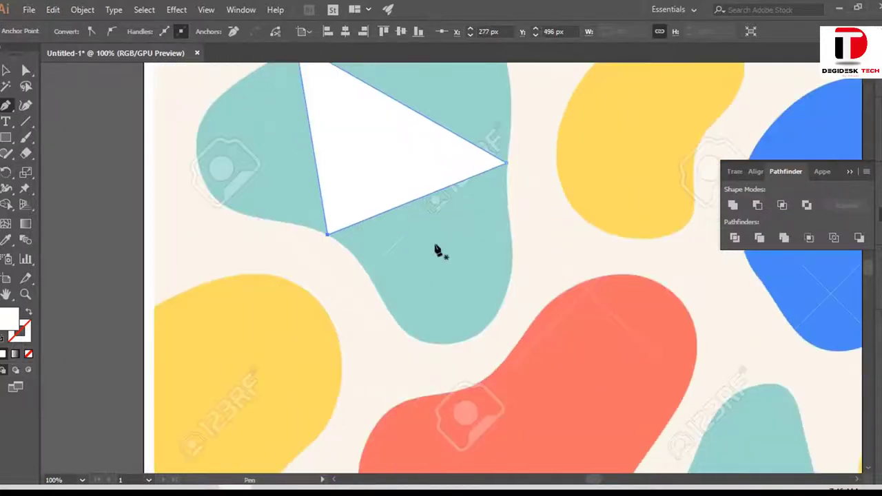
left_click_drag(408, 206, 464, 350)
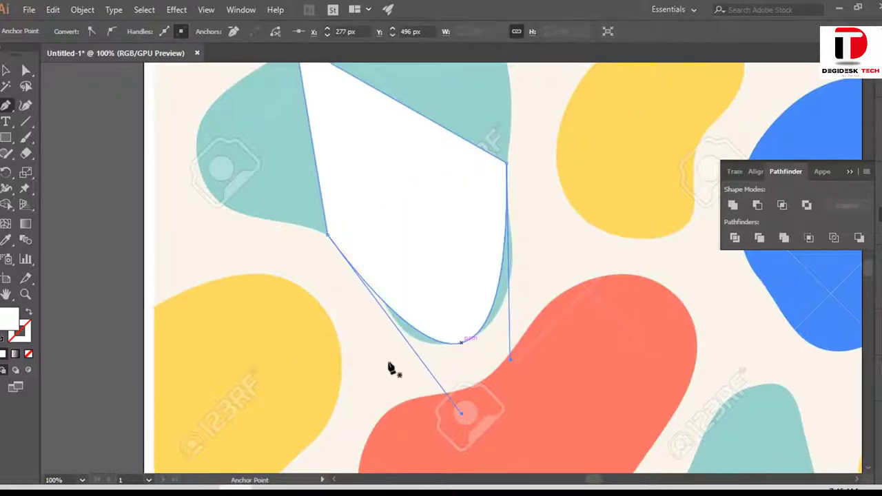
left_click(26, 313)
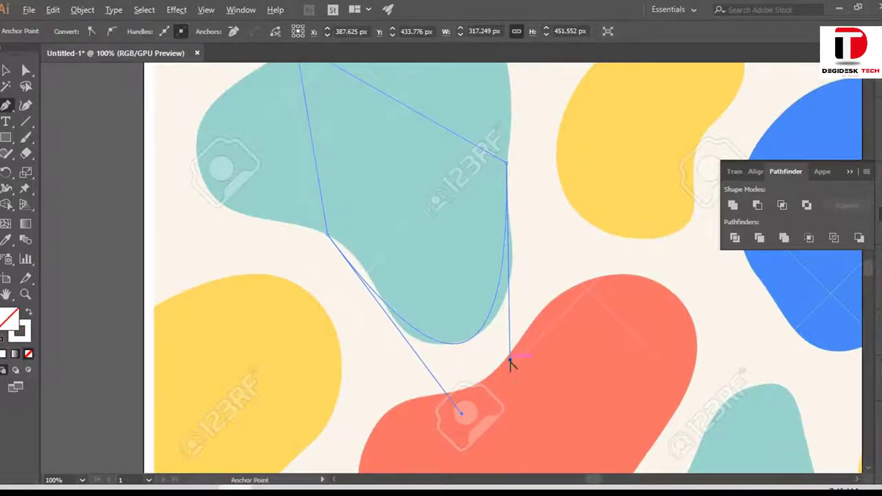
left_click_drag(512, 359, 535, 353)
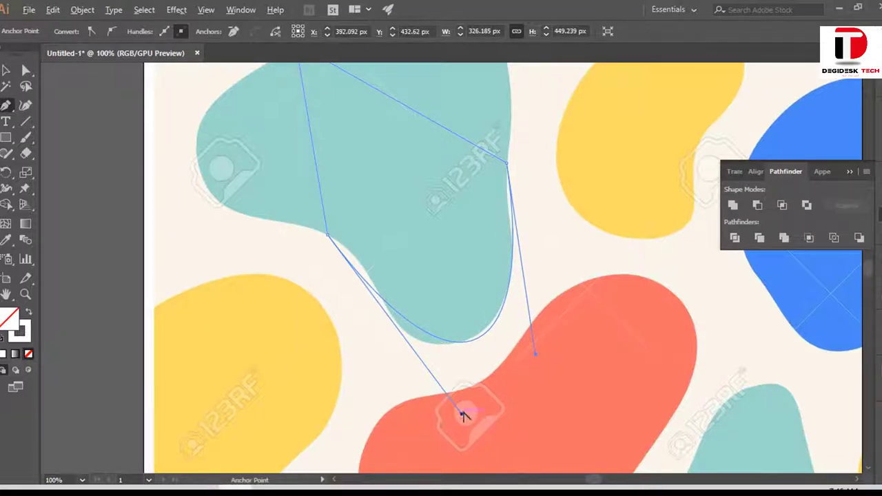
left_click_drag(462, 411, 433, 418)
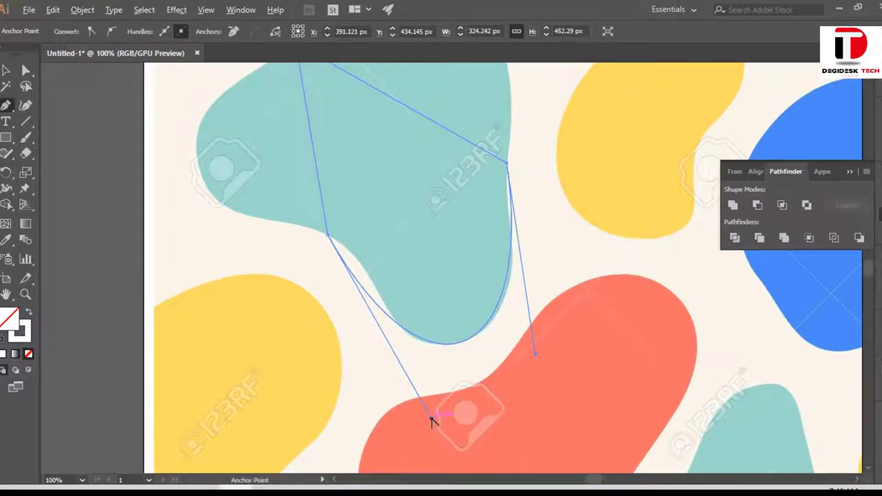
left_click_drag(430, 420, 458, 188)
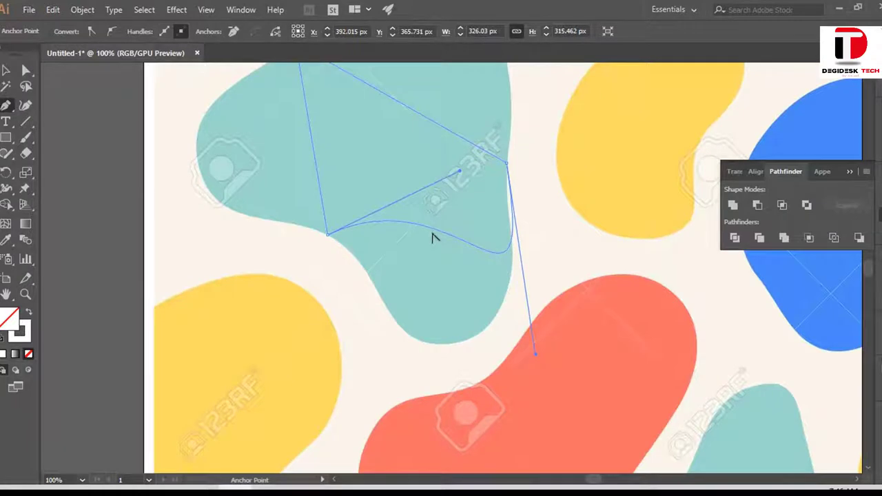
mouse_move(434, 235)
left_mouse_down()
mouse_move(430, 310)
mouse_move(417, 335)
mouse_move(410, 334)
left_mouse_up()
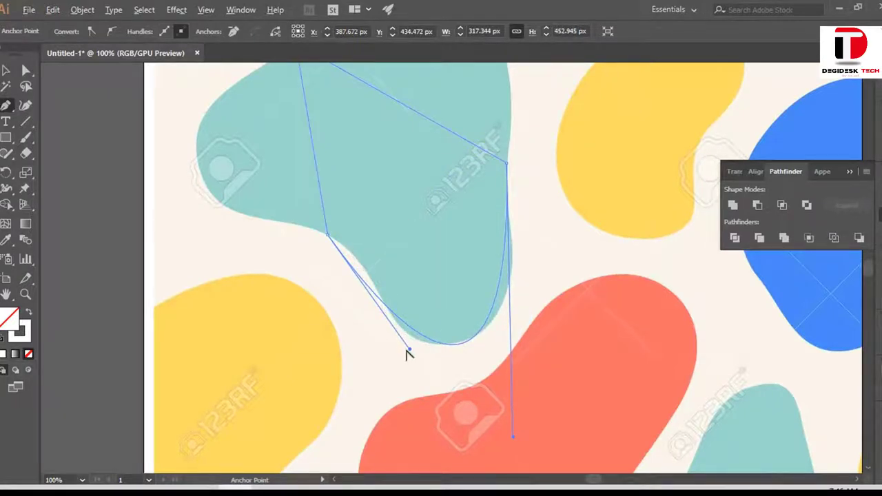
left_click_drag(409, 352, 437, 222)
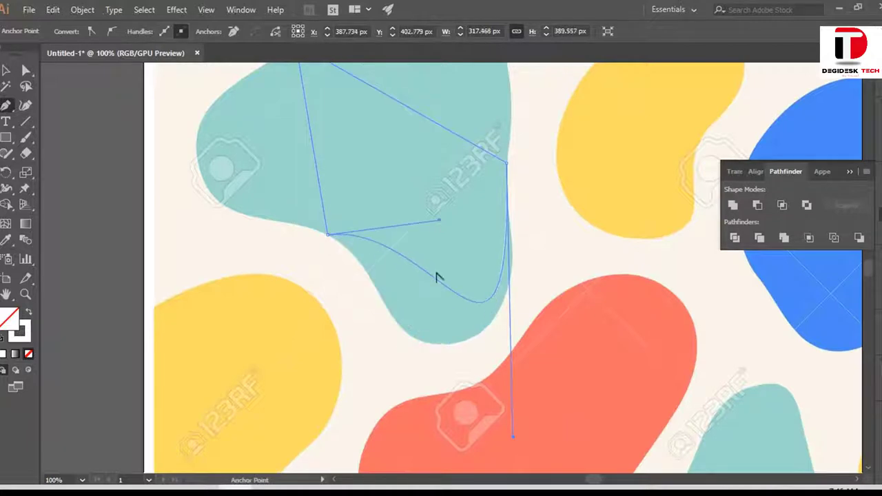
left_click_drag(428, 272, 403, 326)
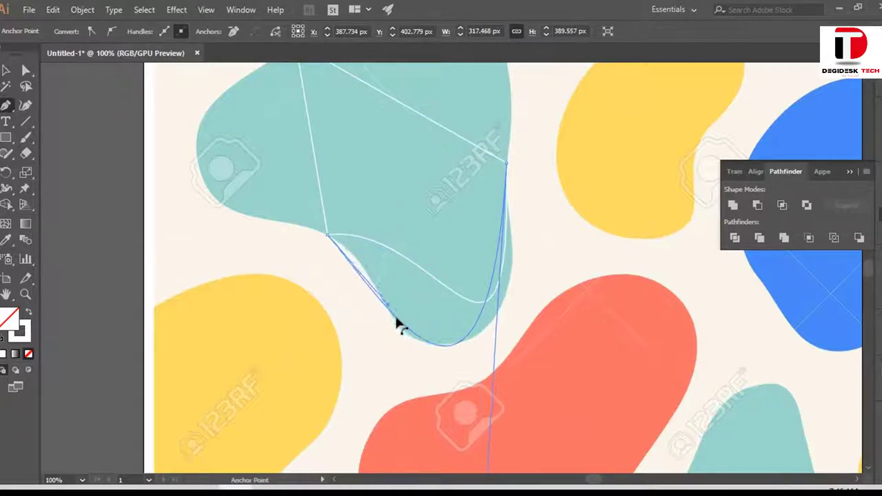
Reshape the upper side and handles, then undo the curve edits back to the triangle
left_click_drag(466, 351, 466, 352)
scroll(528, 369, "down", 2)
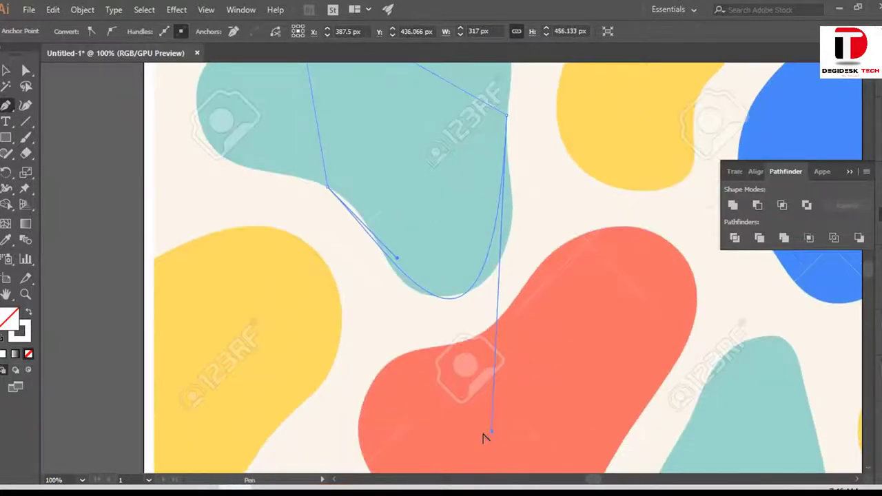
left_click_drag(493, 434, 270, 81)
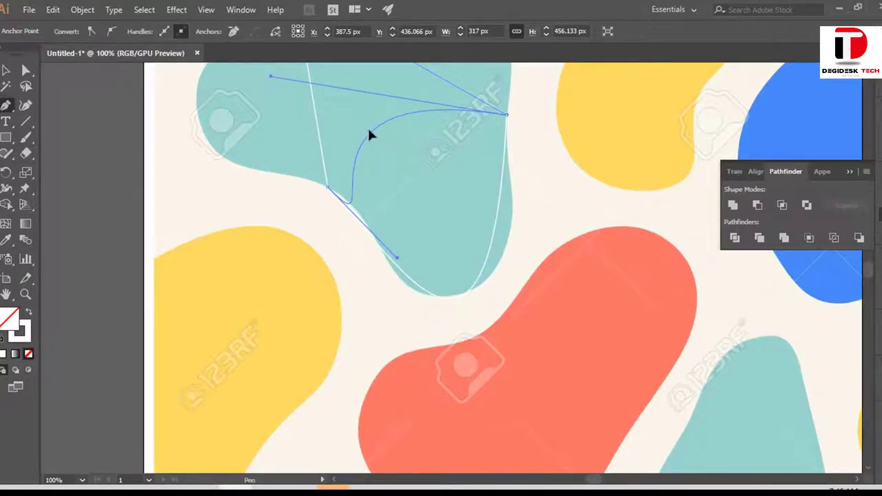
mouse_move(371, 136)
left_mouse_down()
mouse_move(469, 204)
mouse_move(496, 266)
mouse_move(512, 251)
left_mouse_up()
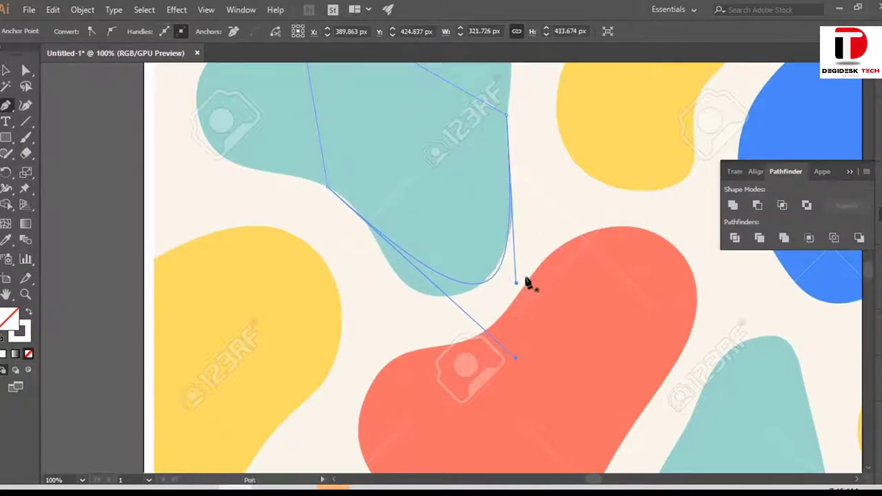
mouse_move(516, 358)
left_mouse_down()
mouse_move(484, 365)
mouse_move(469, 384)
left_mouse_up()
left_click_drag(448, 340, 404, 292)
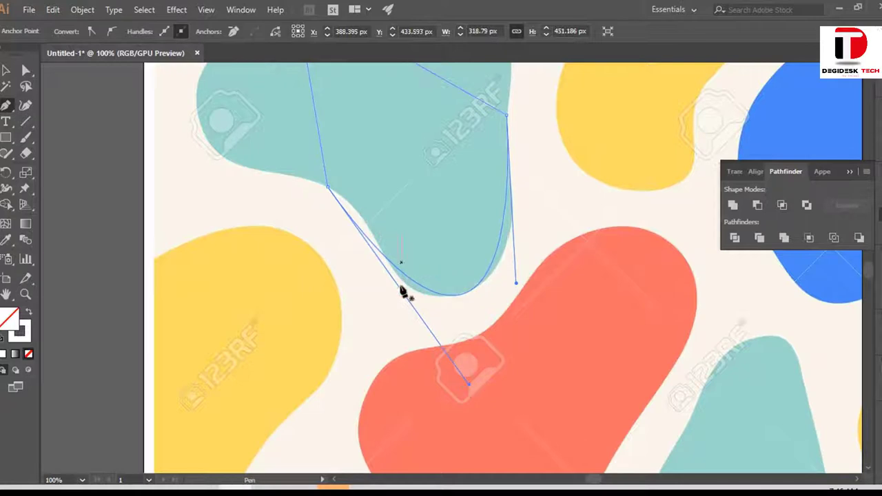
mouse_move(525, 283)
left_mouse_down()
mouse_move(492, 448)
mouse_move(535, 305)
left_mouse_up()
key("ctrl+z")
key("ctrl+z")
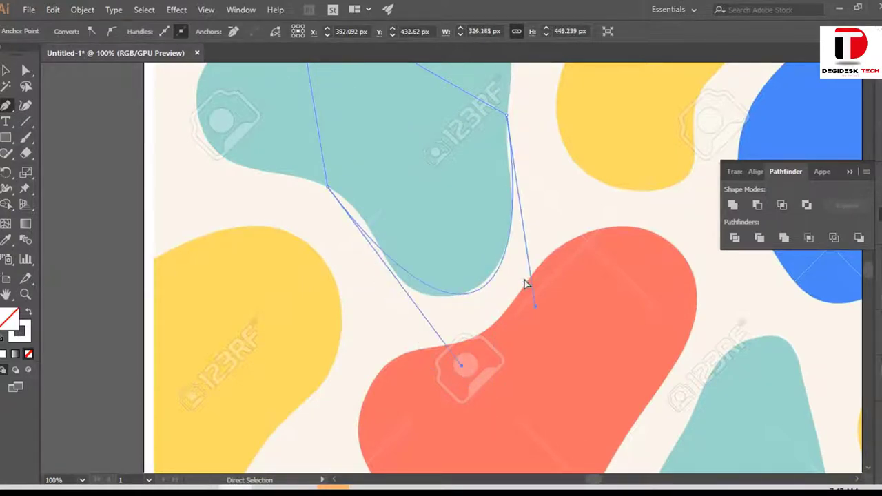
key("ctrl+z")
key("ctrl+z")
key("ctrl+z")
Select and delete the white triangle, then switch to the Pen tool
left_click(8, 72)
scroll(418, 249, "up", 2)
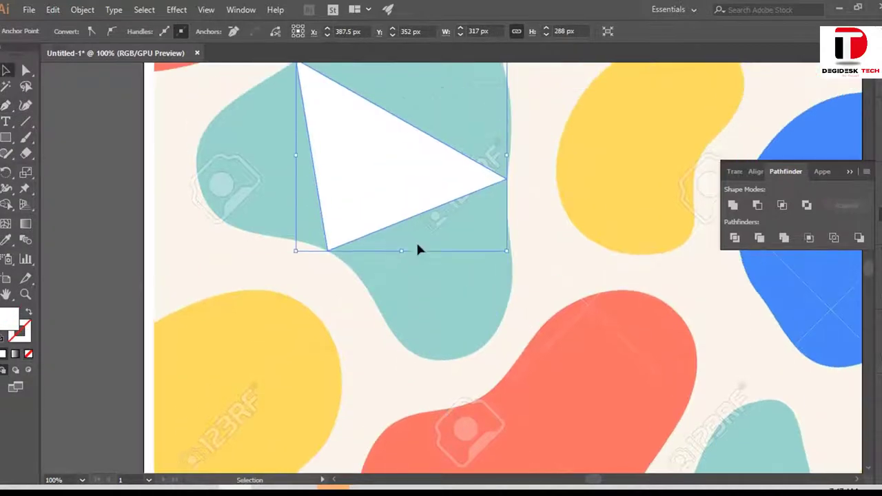
left_click(337, 153)
left_click(185, 147)
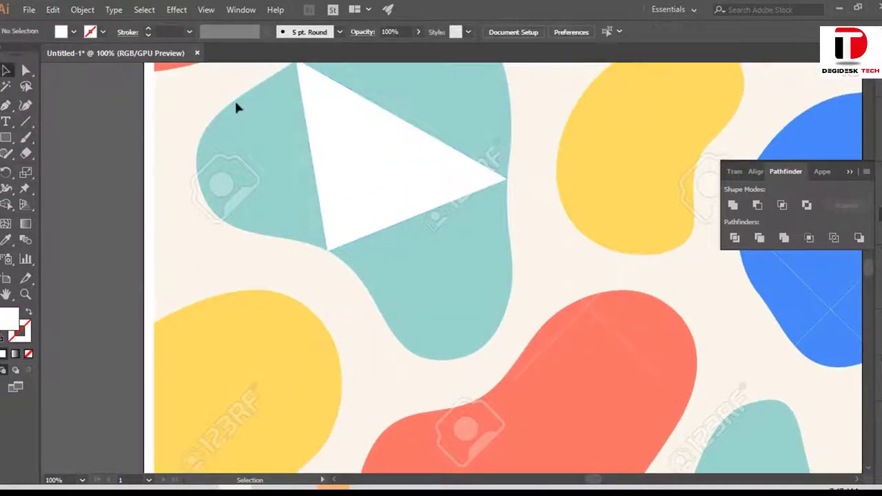
key("ctrl+z")
key("Delete")
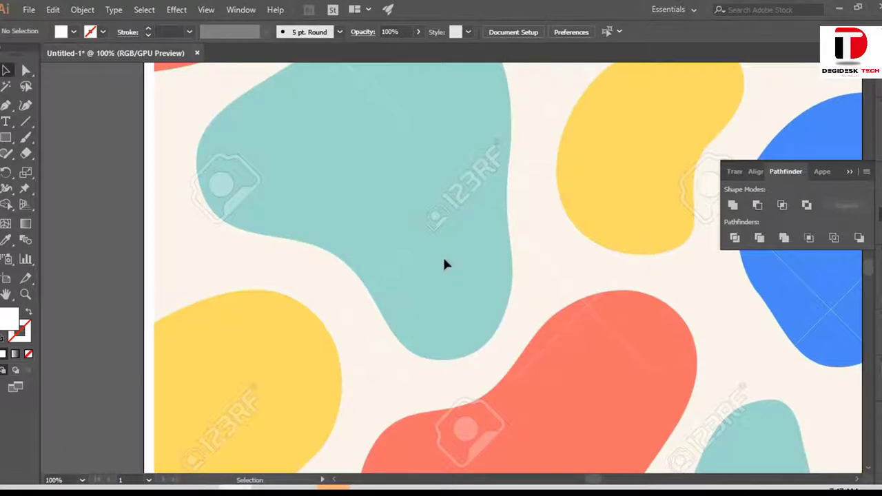
scroll(344, 257, "up", 2)
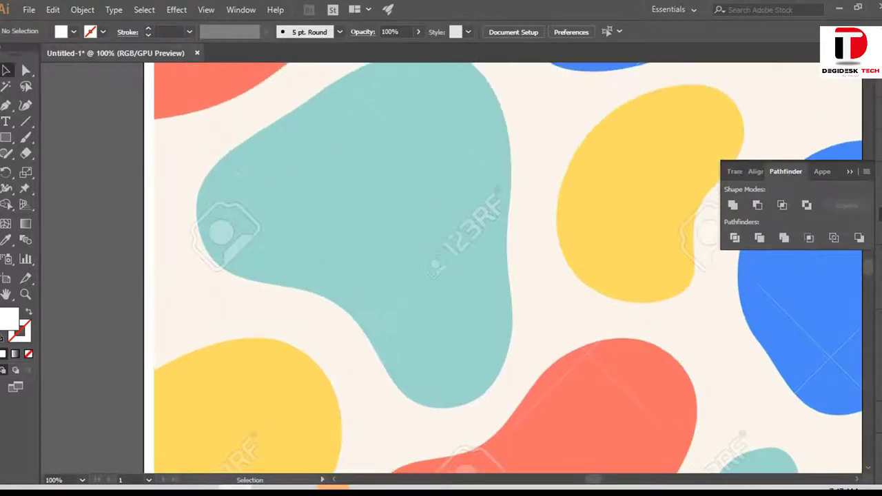
left_click(5, 105)
scroll(370, 269, "up", 1)
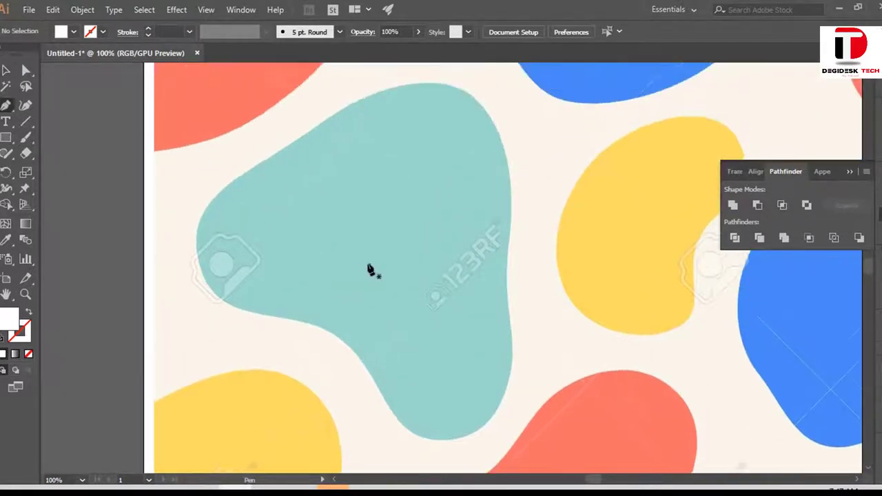
Start an unfilled pen path curving along the teal blob's left side
left_click(283, 317)
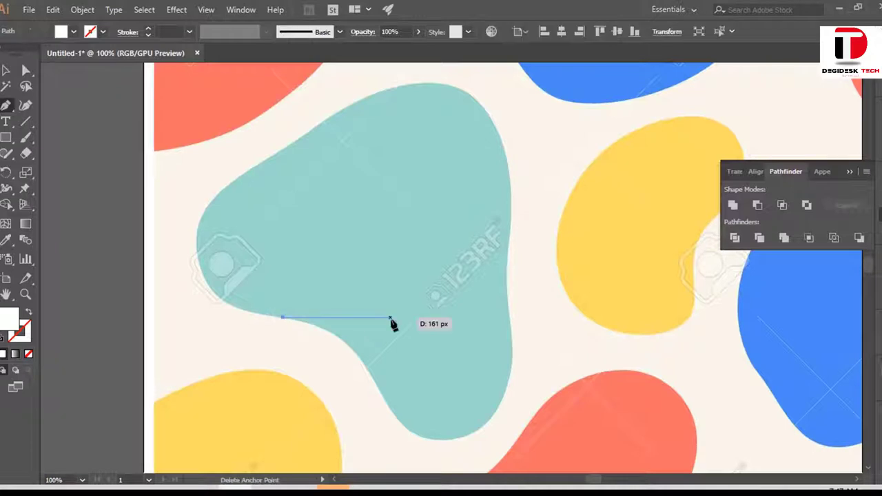
scroll(276, 203, "up", 2)
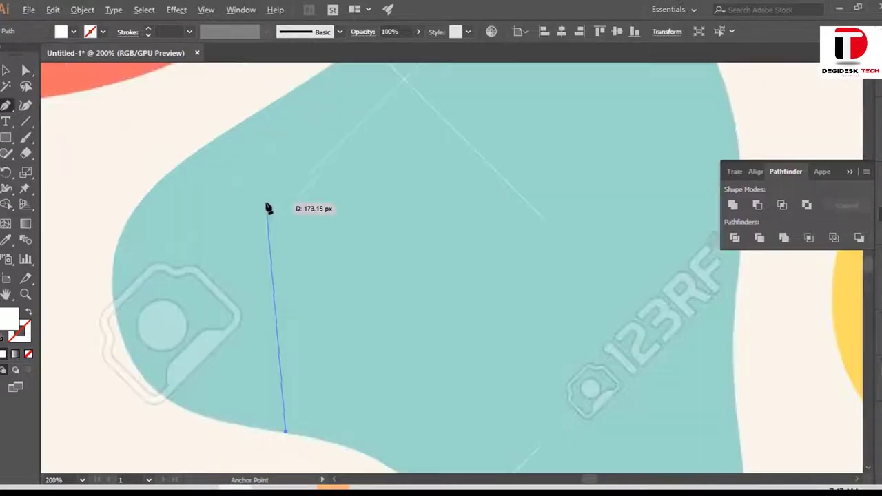
left_click(222, 136)
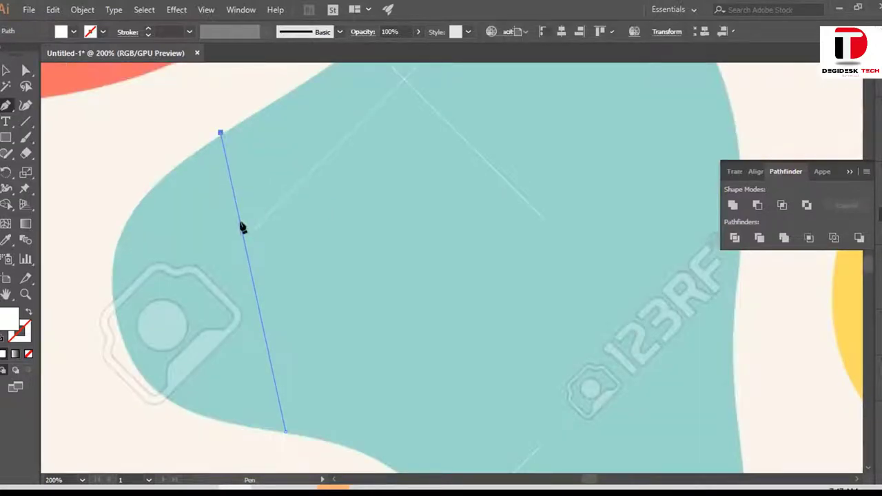
left_click_drag(248, 242, 108, 291)
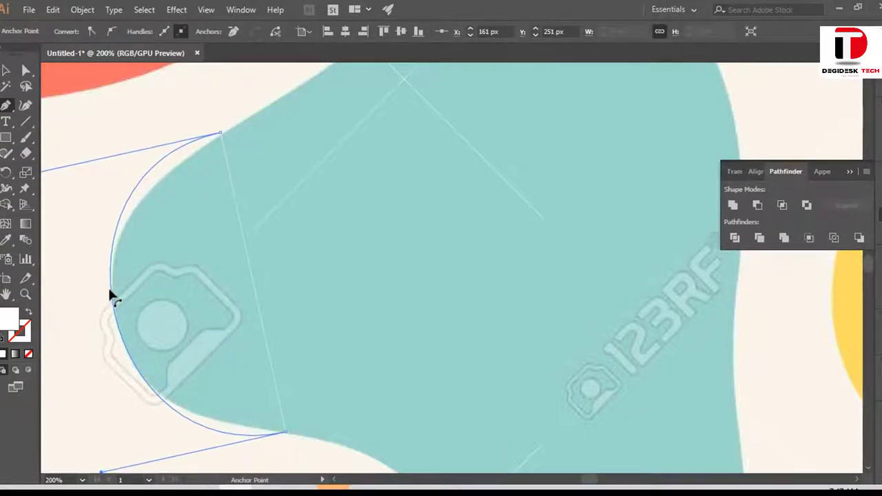
left_click(29, 314)
mouse_move(221, 132)
left_mouse_down()
mouse_move(285, 217)
mouse_move(165, 203)
mouse_move(195, 202)
mouse_move(163, 221)
mouse_move(135, 265)
mouse_move(135, 254)
left_mouse_up()
scroll(286, 217, "down", 1)
mouse_move(198, 372)
left_mouse_down()
mouse_move(196, 330)
mouse_move(226, 326)
left_mouse_up()
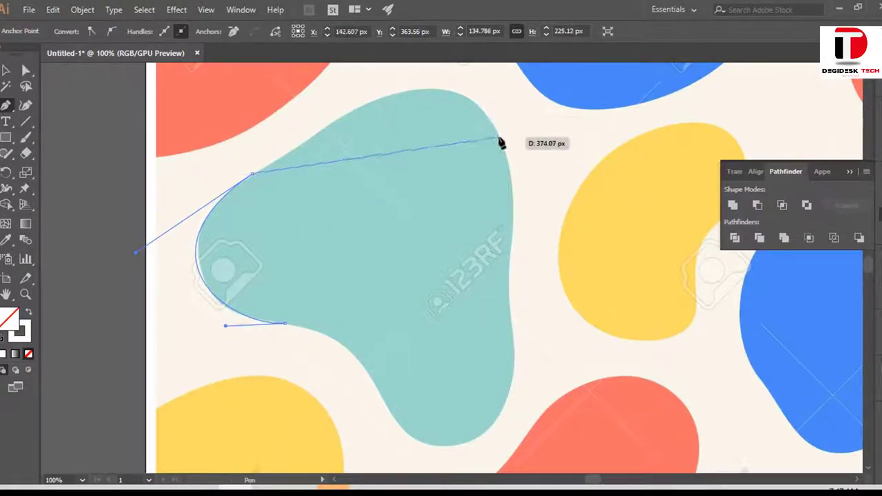
scroll(434, 161, "up", 2)
scroll(447, 159, "up", 1, "alt")
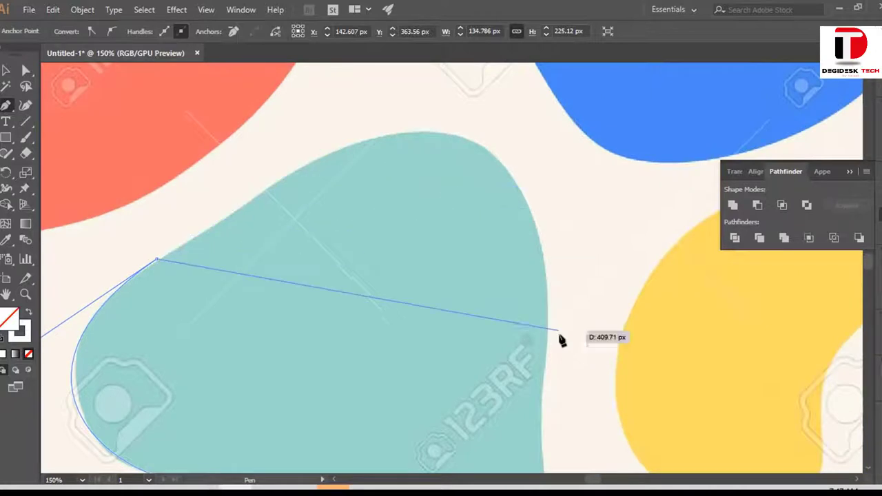
scroll(564, 332, "down", 1)
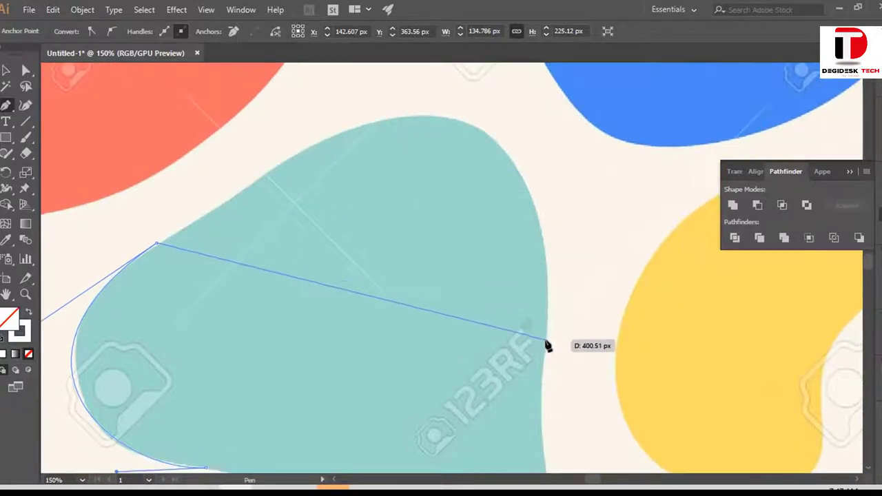
Add an anchor on the blob's right side and curve the segment along its top edge
left_click(546, 342)
mouse_move(393, 304)
left_mouse_down()
mouse_move(472, 131)
mouse_move(453, 128)
left_mouse_up()
left_click_drag(390, 80, 397, 80)
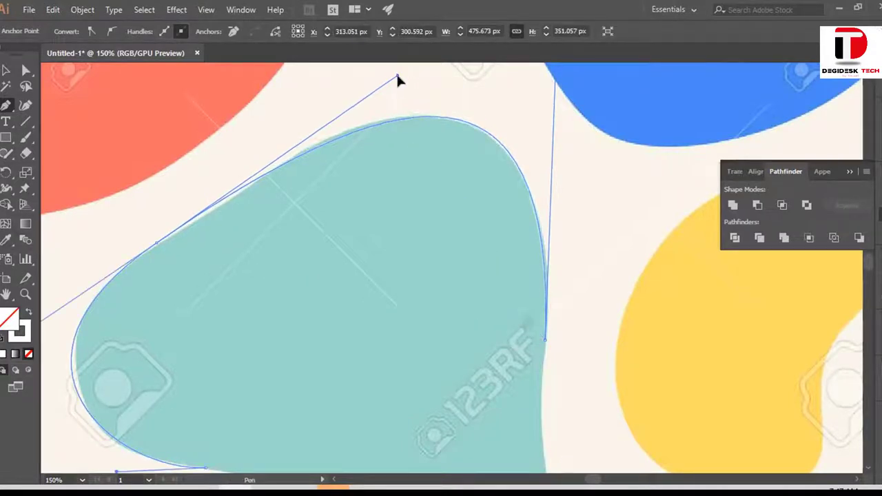
scroll(420, 70, "up", 4)
mouse_move(398, 79)
left_mouse_down()
mouse_move(412, 219)
mouse_move(377, 215)
left_mouse_up()
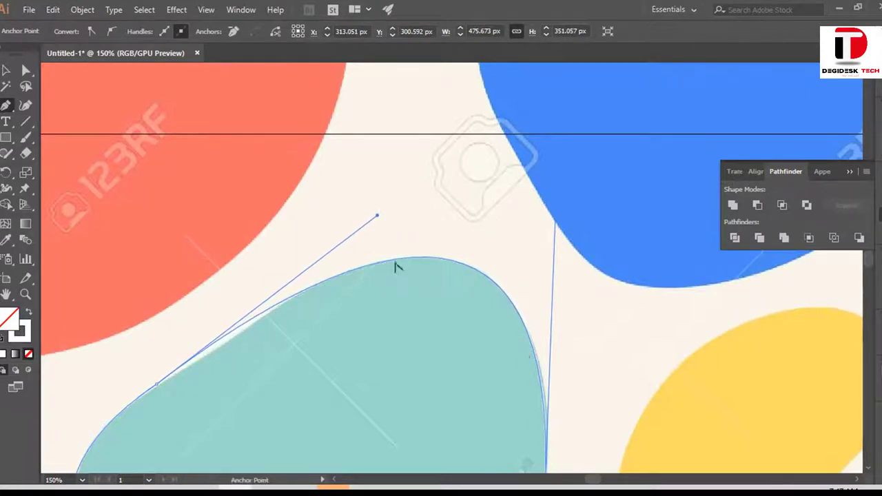
scroll(159, 350, "down", 1)
scroll(404, 361, "down", 1)
scroll(218, 282, "down", 3)
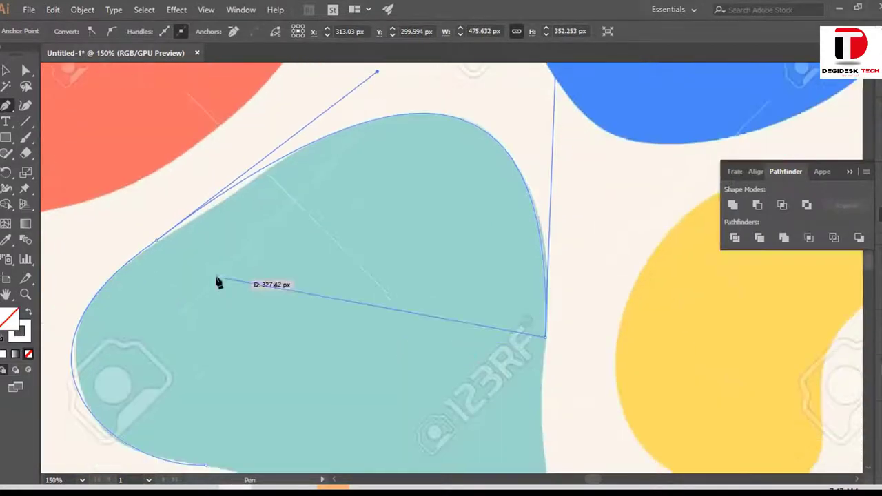
left_click(157, 240, "ctrl")
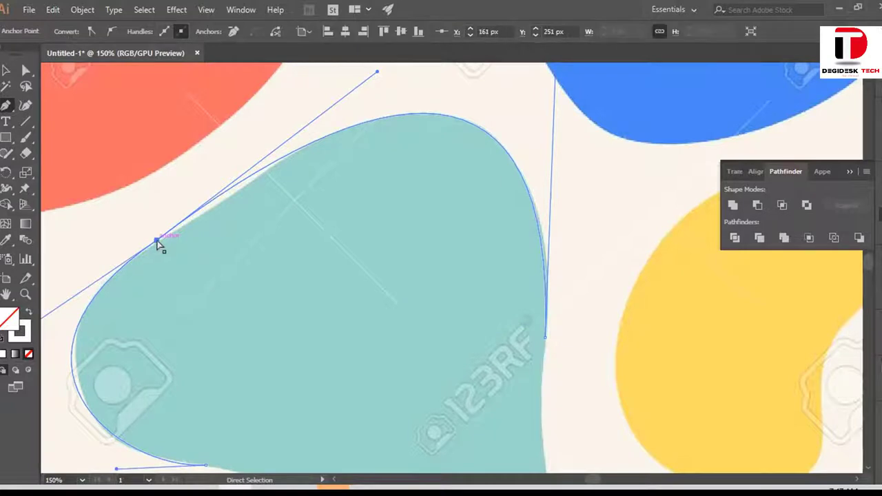
left_click_drag(157, 241, 158, 241)
scroll(339, 289, "down", 1)
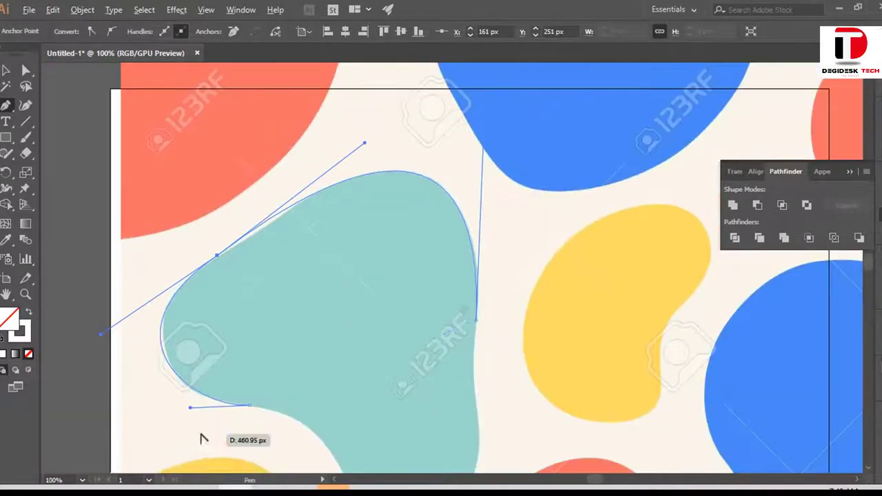
Add an anchor lower on the blob's right side and curve the segment along that edge
scroll(186, 406, "up", 3)
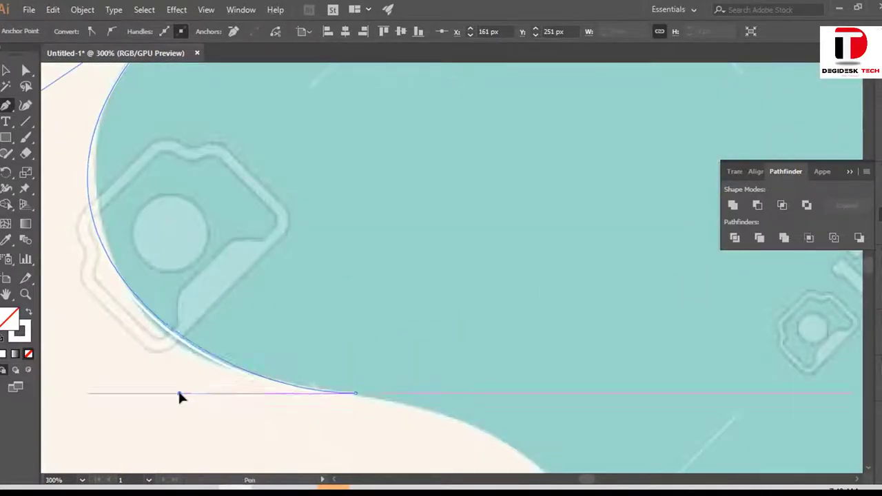
scroll(262, 393, "down", 2)
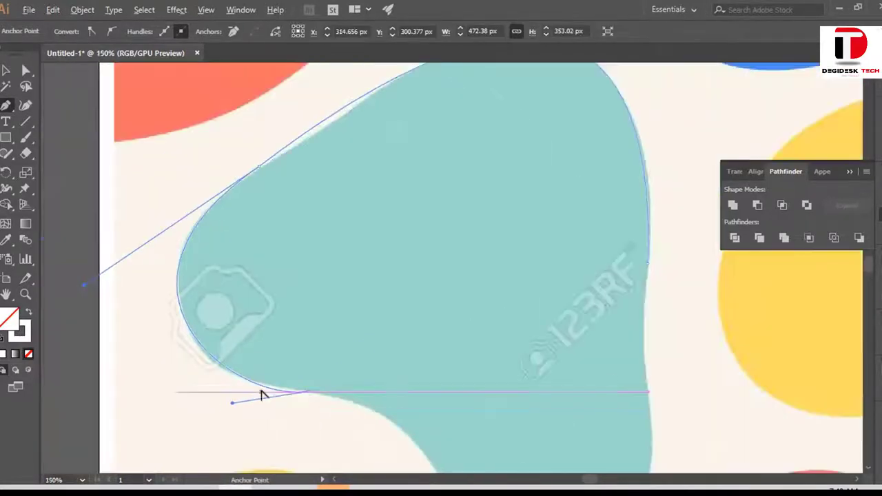
scroll(590, 404, "down", 2)
scroll(636, 343, "down", 2)
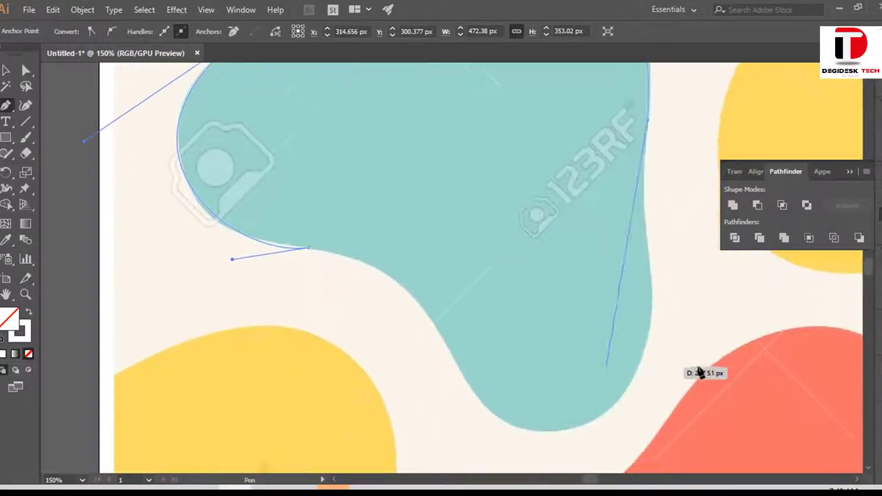
left_click(654, 299)
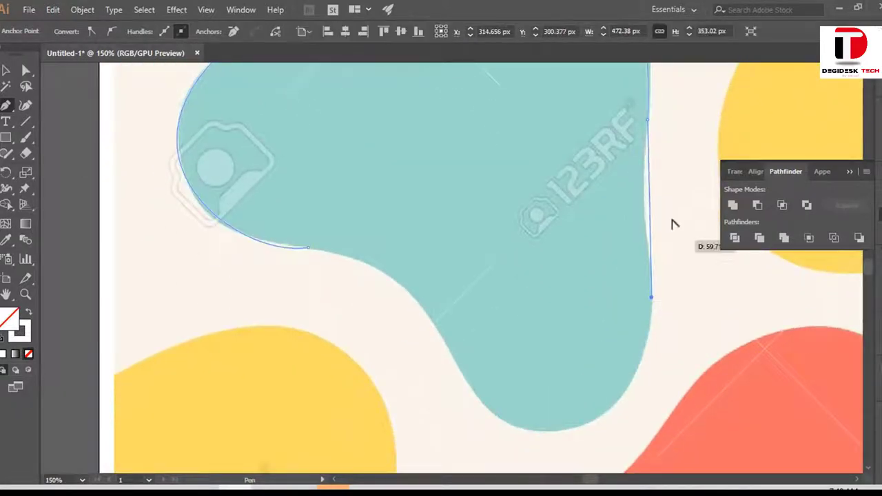
scroll(674, 222, "up", 2)
left_click_drag(629, 237, 613, 230)
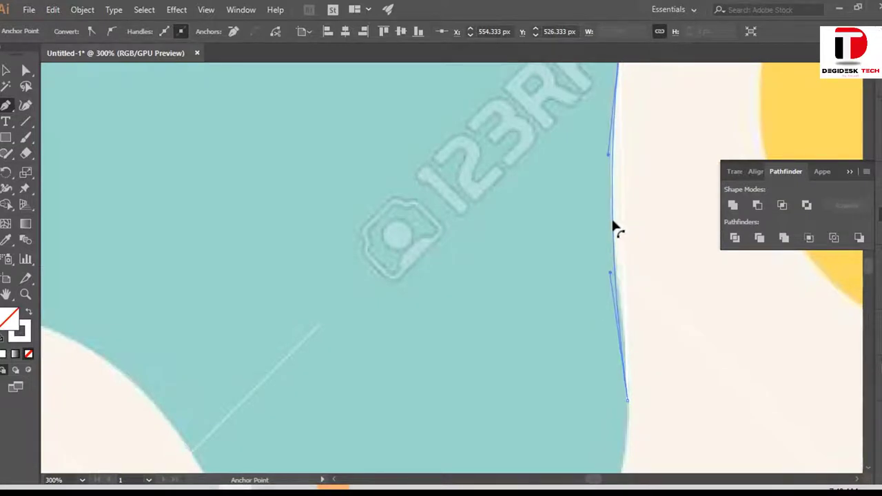
Add an anchor on the left edge and wrap the segment around the blob's bottom lobe
scroll(611, 321, "down", 3)
scroll(441, 351, "down", 4)
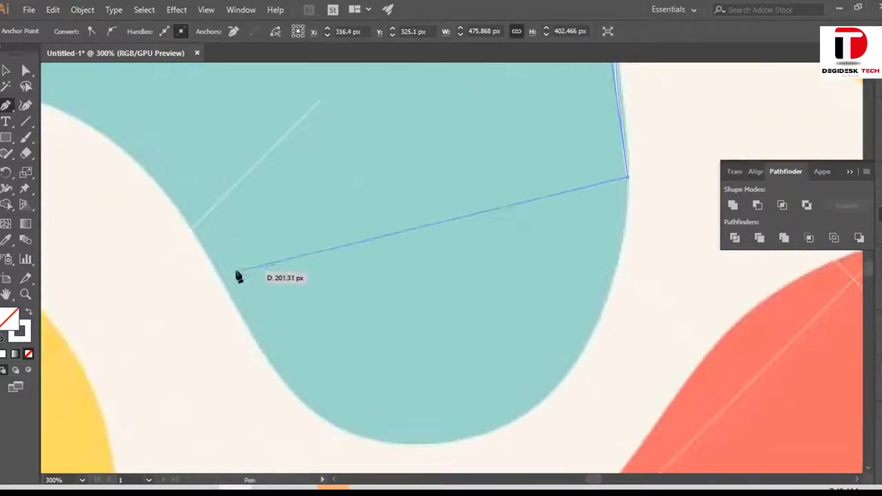
left_click(191, 228)
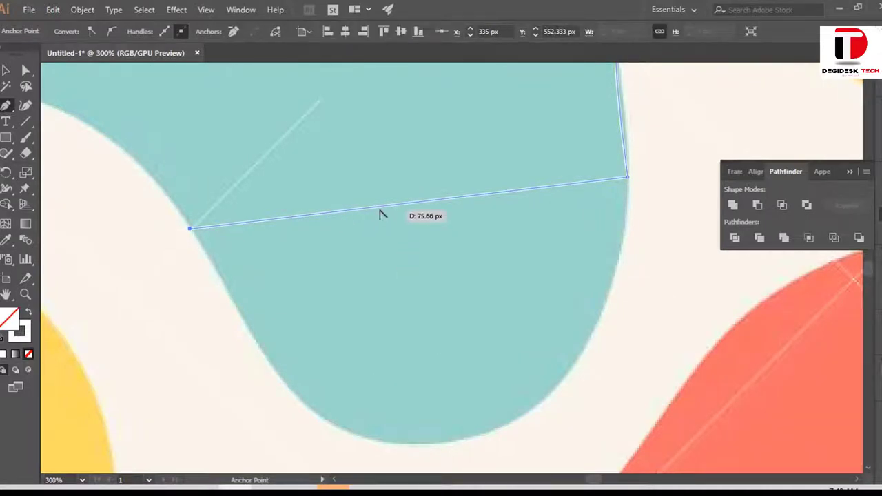
left_click_drag(379, 209, 486, 459)
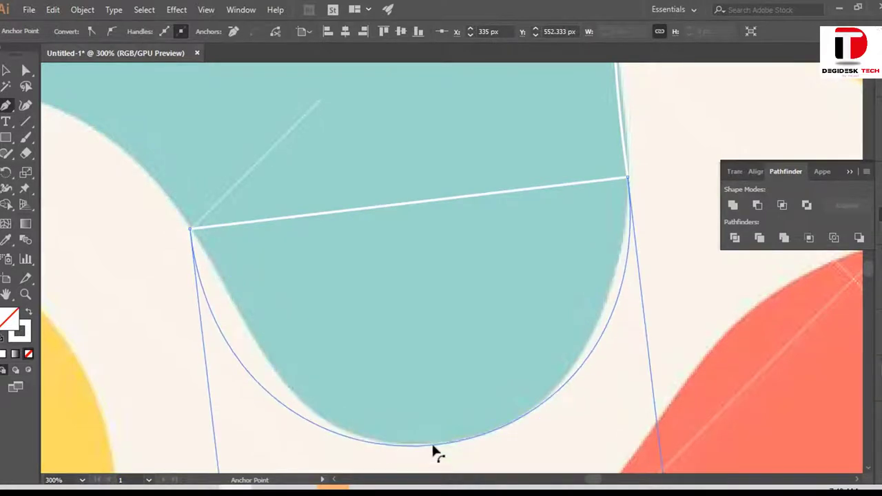
left_click_drag(486, 459, 437, 452)
scroll(460, 391, "down", 3)
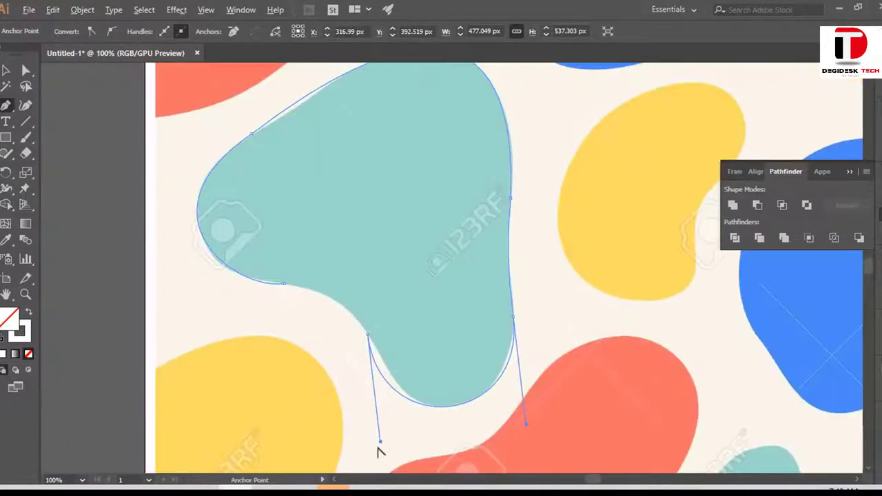
left_click_drag(380, 441, 456, 278)
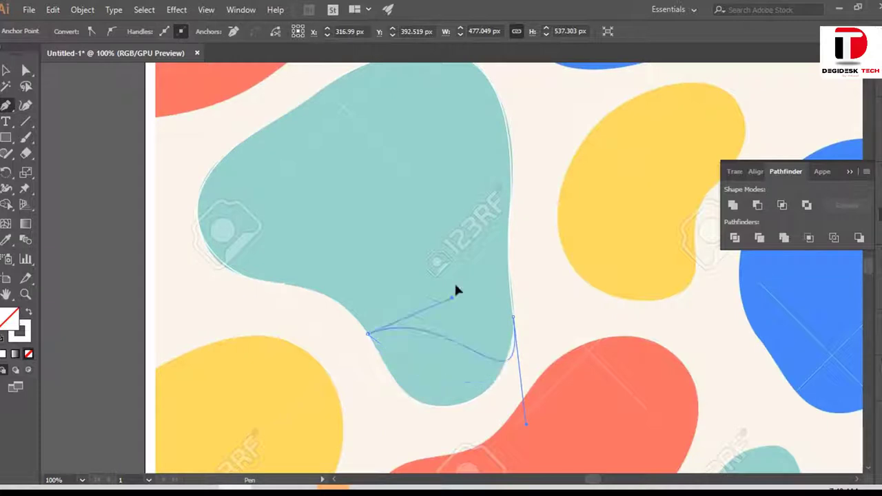
mouse_move(452, 334)
left_mouse_down()
mouse_move(437, 380)
mouse_move(414, 404)
mouse_move(393, 378)
left_mouse_up()
Undo the stray segment, reshape the curve below the left anchor, and add a lower-left anchor
key("ctrl+z")
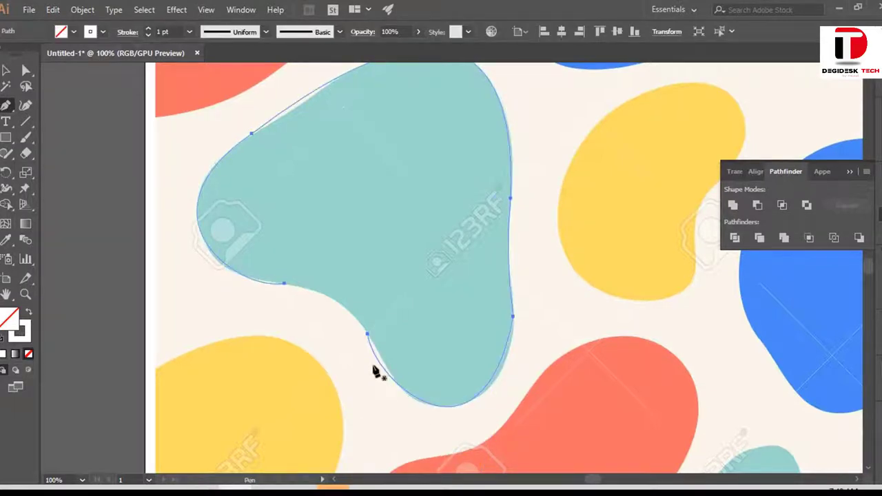
left_click_drag(369, 336, 379, 394)
scroll(372, 389, "up", 2)
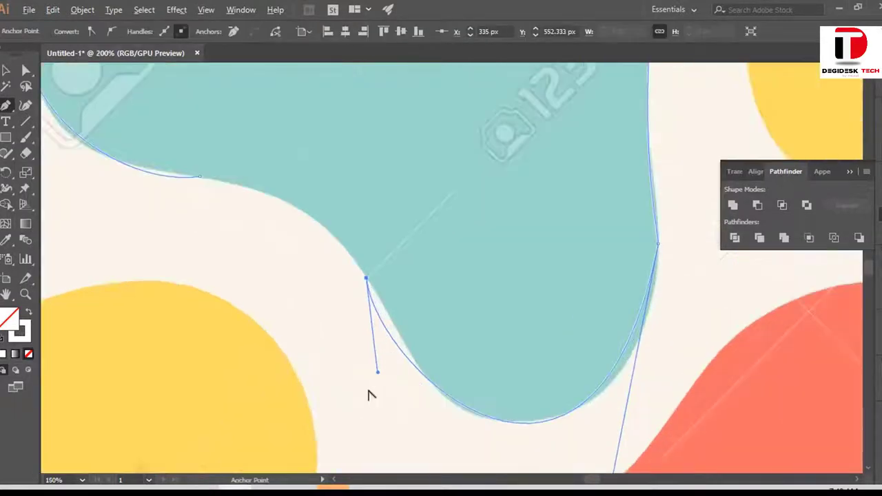
scroll(386, 366, "up", 2)
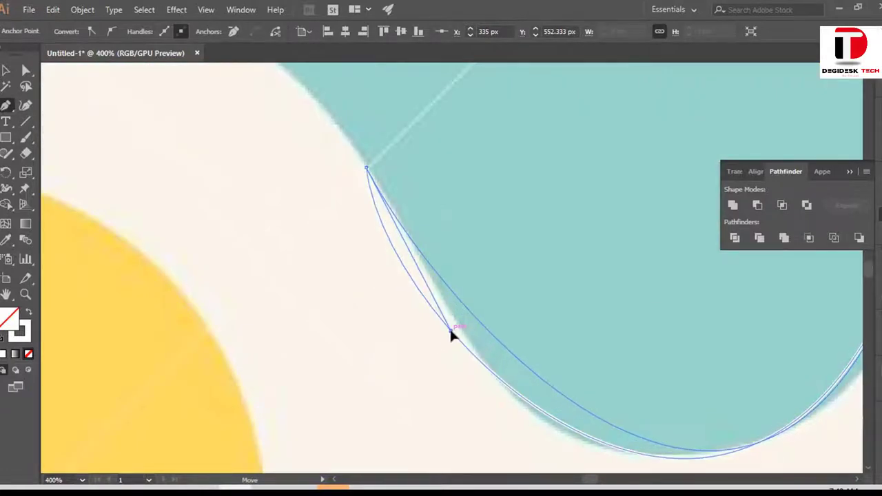
left_click_drag(389, 360, 451, 331)
scroll(524, 358, "down", 1)
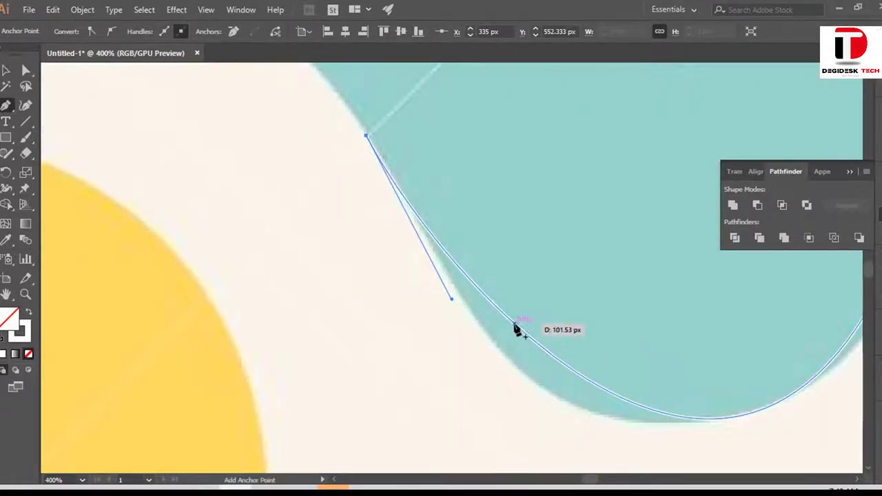
left_click(516, 326)
left_click_drag(516, 326, 496, 349)
Adjust handles and close the path at the upper-left anchor, curving the inner edge
left_click_drag(393, 191, 422, 257)
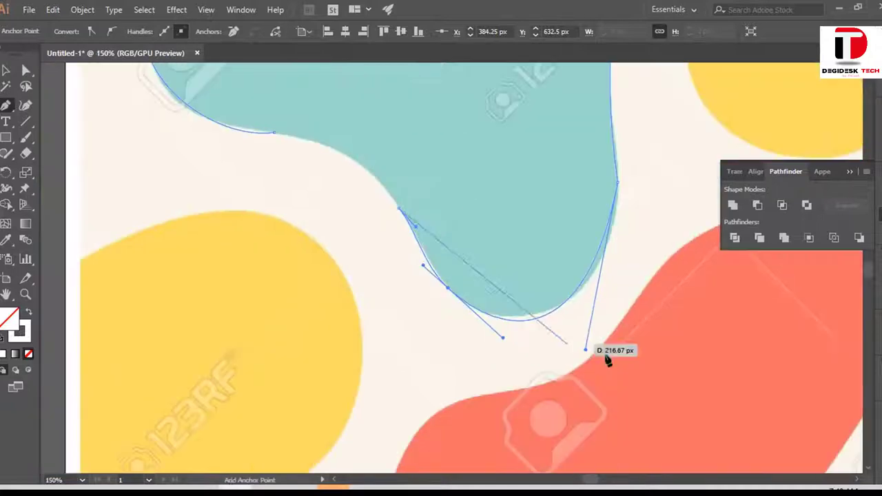
mouse_move(600, 350)
left_mouse_down()
mouse_move(621, 364)
mouse_move(588, 370)
mouse_move(608, 349)
left_mouse_up()
left_click_drag(399, 224, 422, 427)
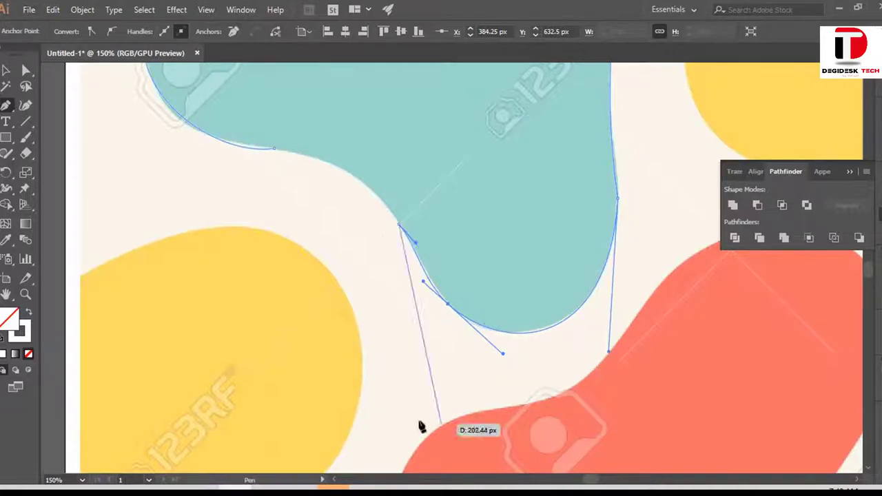
scroll(297, 238, "up", 2)
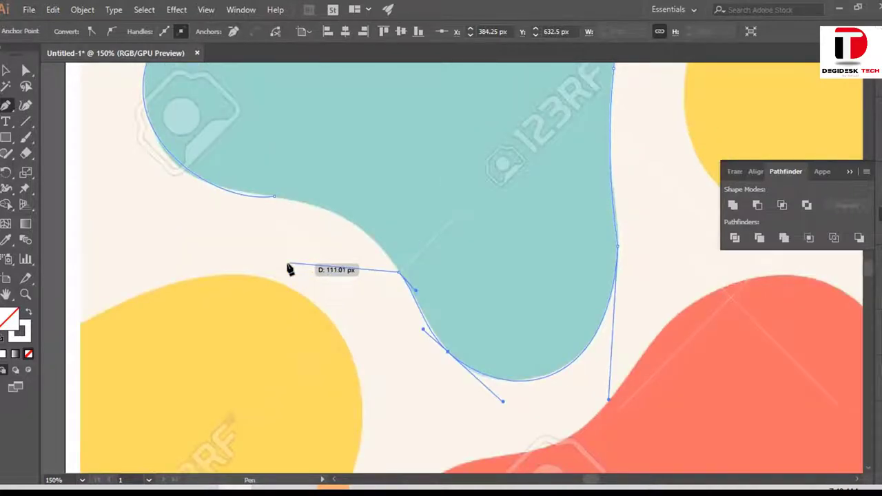
left_click(273, 197)
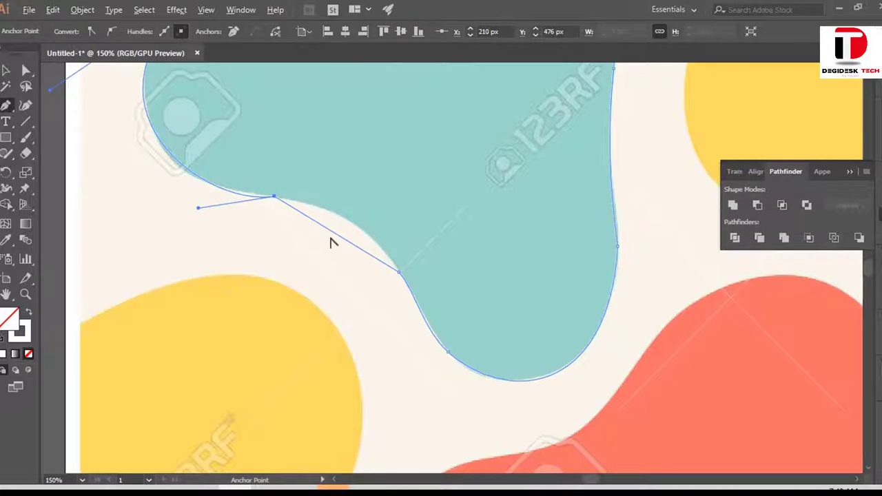
left_click_drag(333, 236, 349, 228)
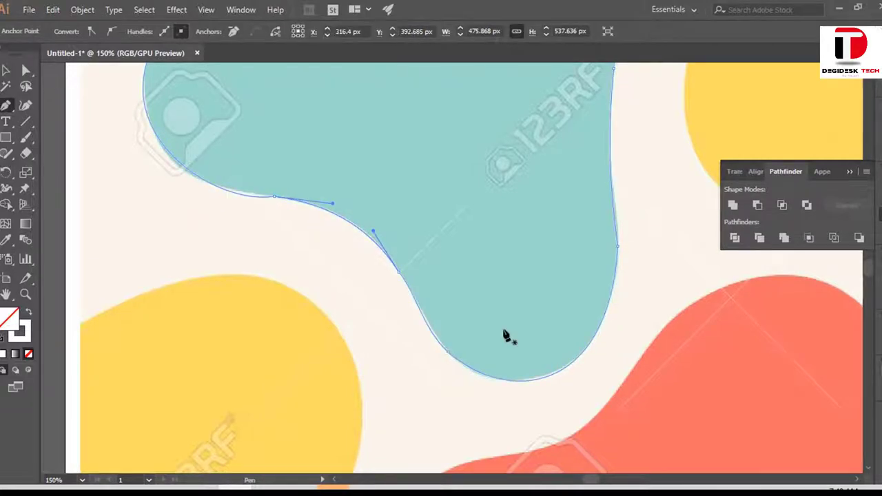
scroll(507, 336, "up", 2)
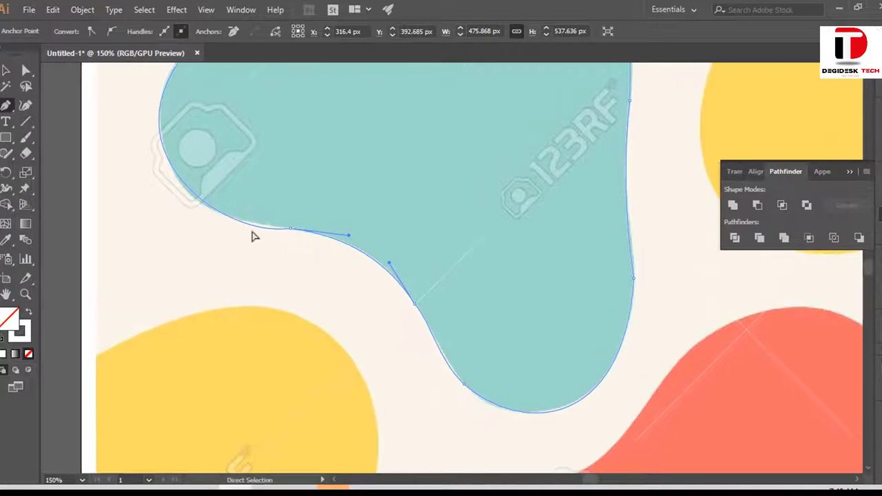
Smooth the left handle and reposition the lower-left anchor with Direct Selection
scroll(313, 252, "left", 2)
scroll(343, 256, "left", 2)
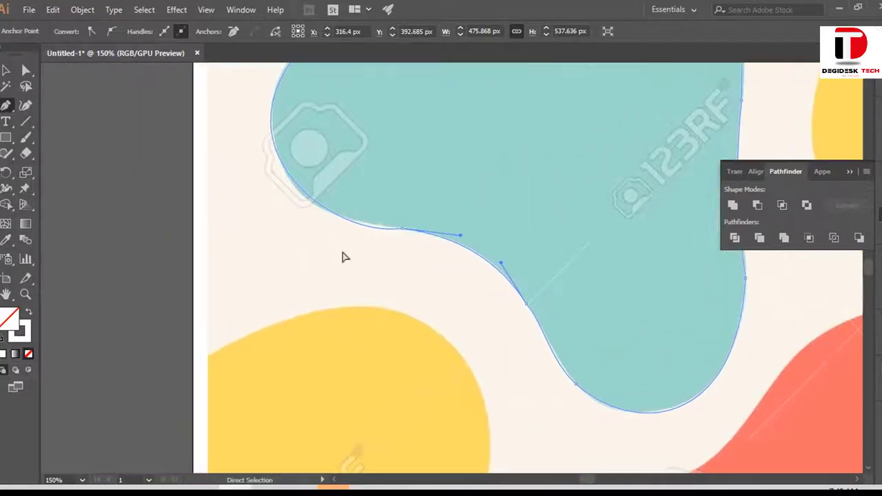
scroll(343, 256, "right", 2)
scroll(314, 245, "up", 3)
scroll(310, 241, "up", 2)
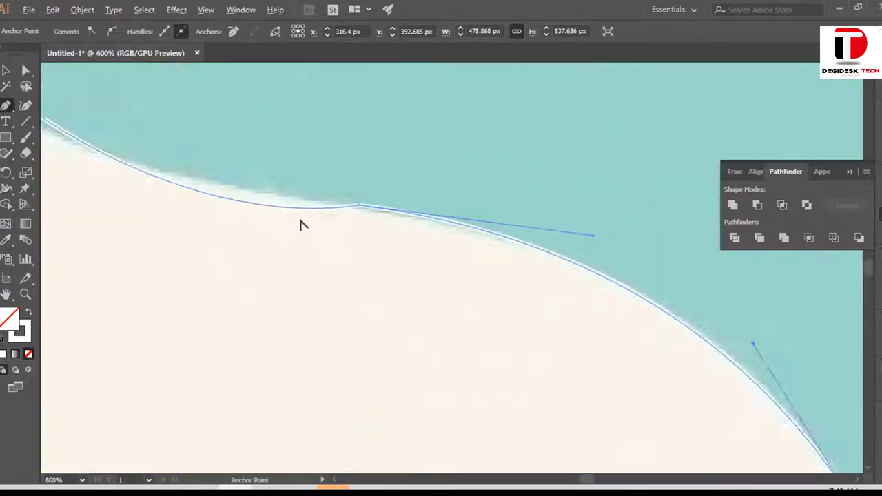
left_click_drag(237, 202, 220, 193)
scroll(295, 224, "down", 2)
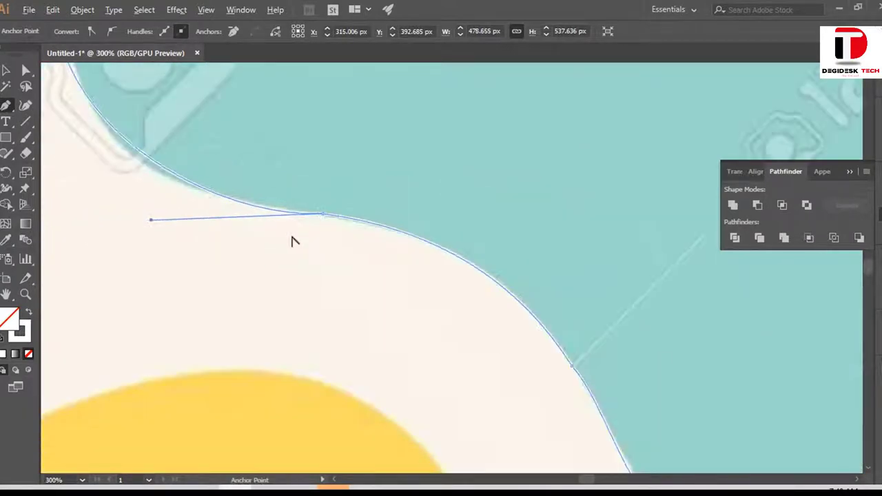
scroll(292, 239, "down", 2)
scroll(292, 239, "down", 1)
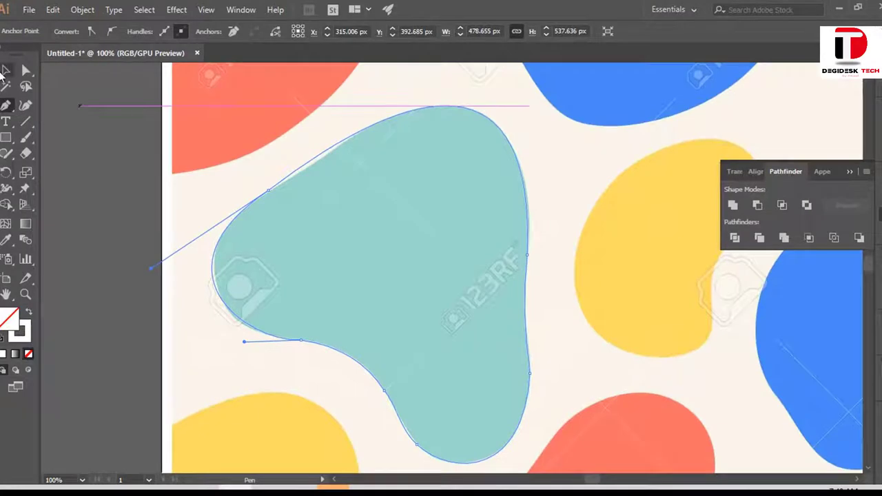
left_click(25, 71)
left_click(301, 341)
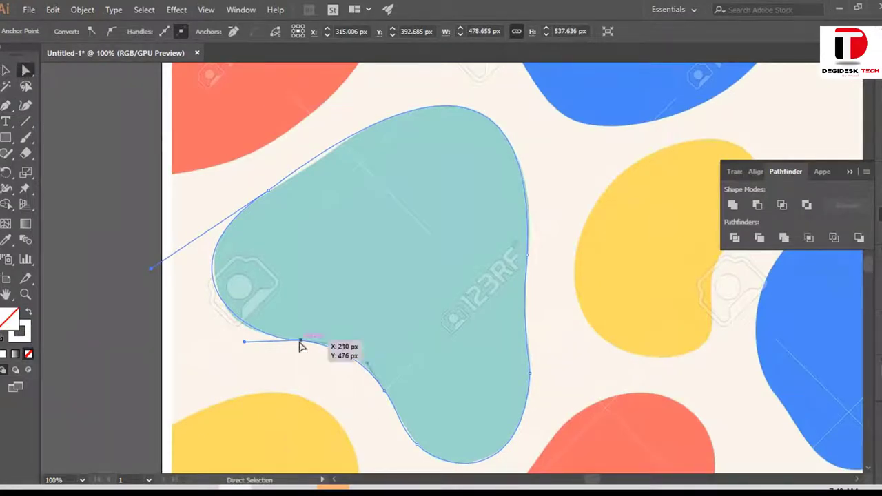
left_click_drag(300, 347, 305, 357)
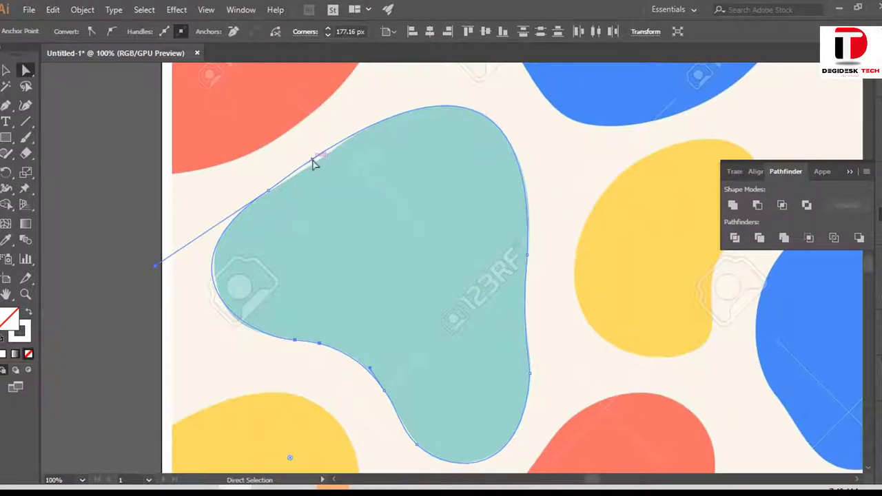
Drag the reference blob image off the artboard to the right and reselect the traced outline
key("v")
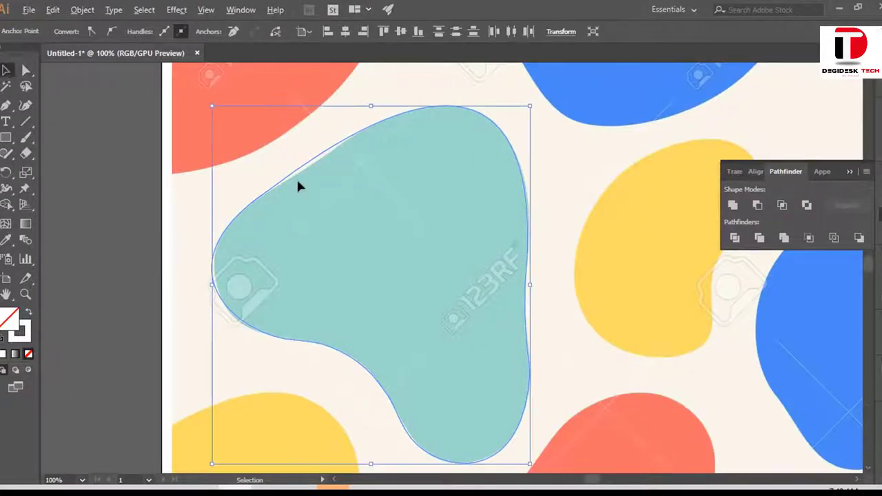
scroll(296, 177, "down", 2)
scroll(299, 178, "down", 2)
left_click(467, 252)
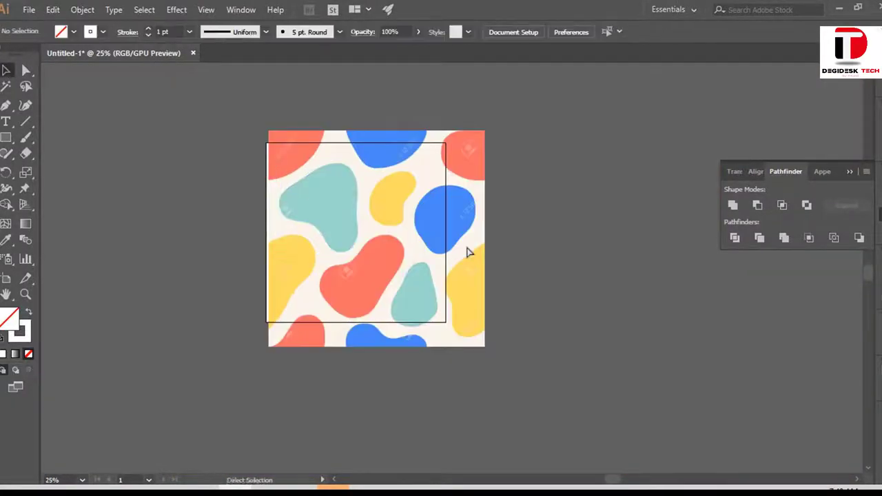
left_click(467, 252, "ctrl+alt")
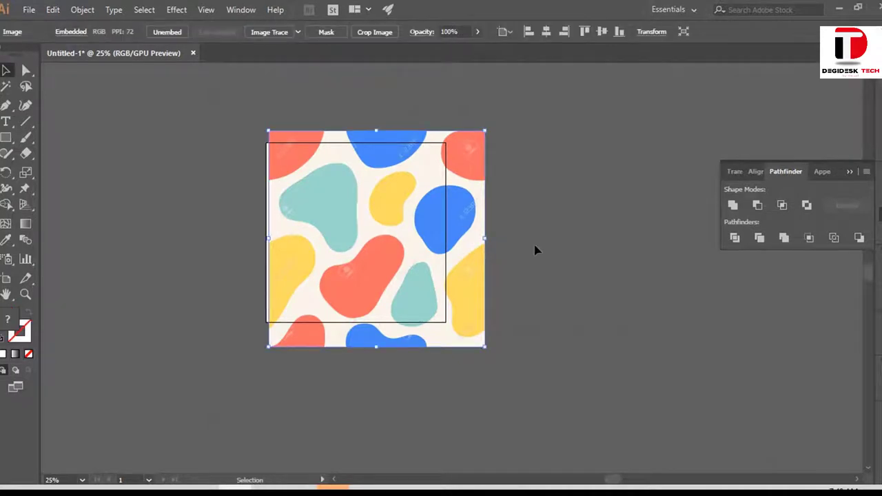
left_click(705, 317)
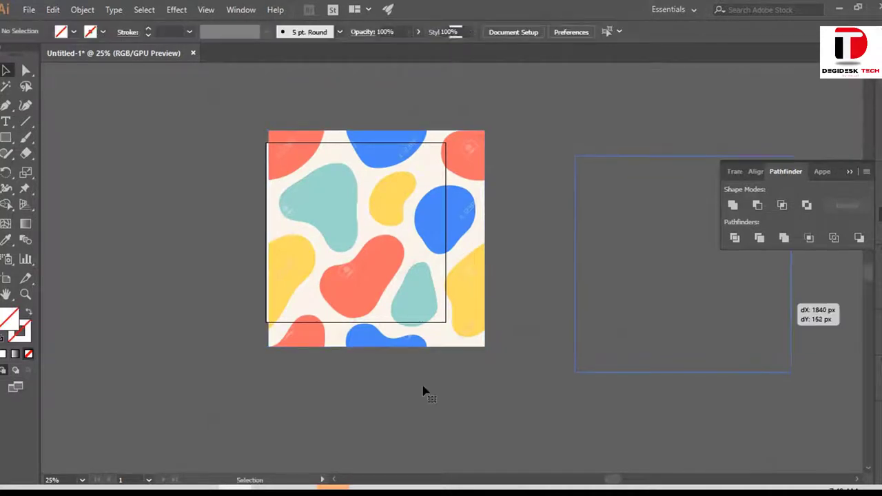
left_click_drag(424, 393, 348, 257)
key("ctrl+f")
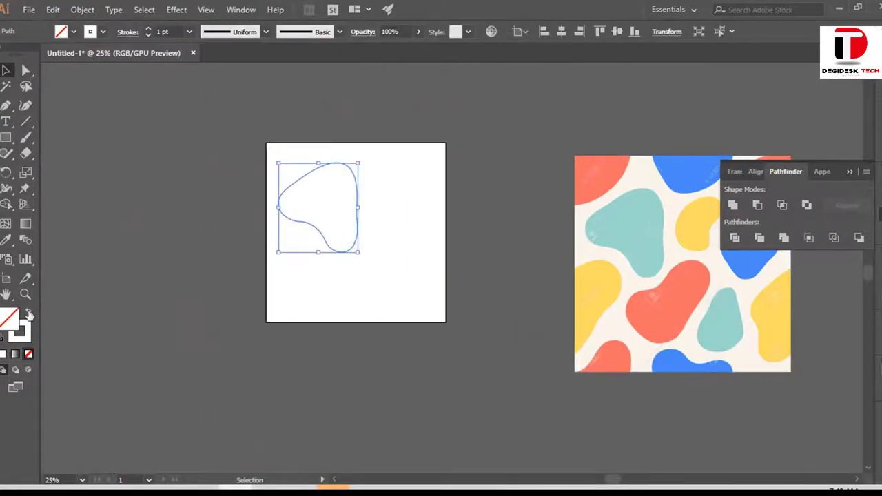
left_click(19, 332)
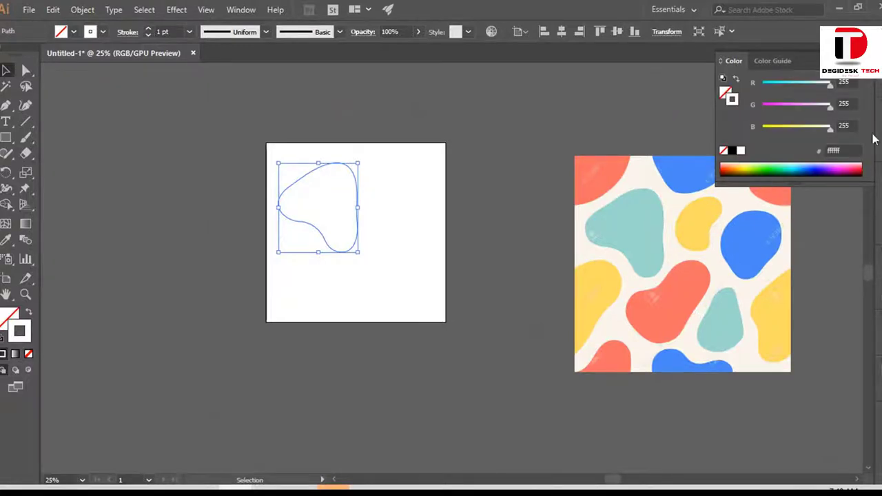
Set the outline's stroke to magenta and zoom in on the artboard
left_click(845, 169)
left_click(371, 259)
key("ctrl+plus")
key("ctrl+plus")
scroll(416, 310, "up", 3)
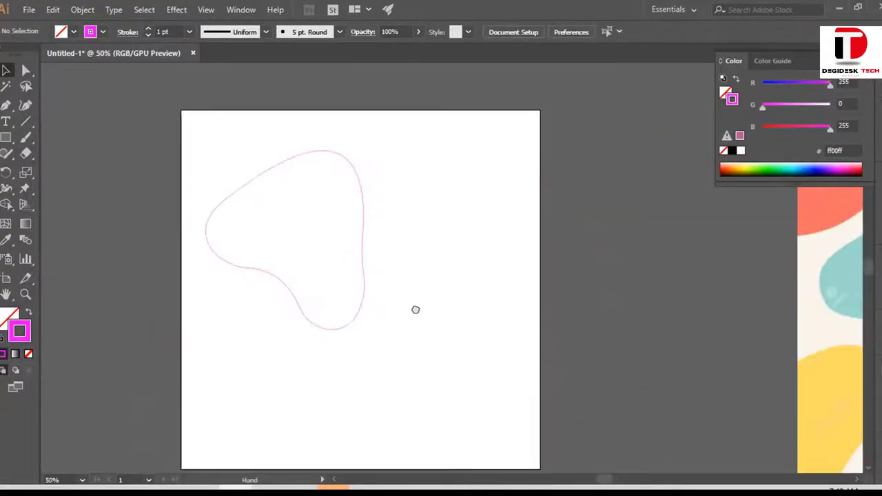
left_click_drag(416, 309, 364, 262)
Move, rotate and scale the blob outline up across most of the artboard
left_click_drag(313, 227, 341, 294)
left_click_drag(347, 138, 396, 197)
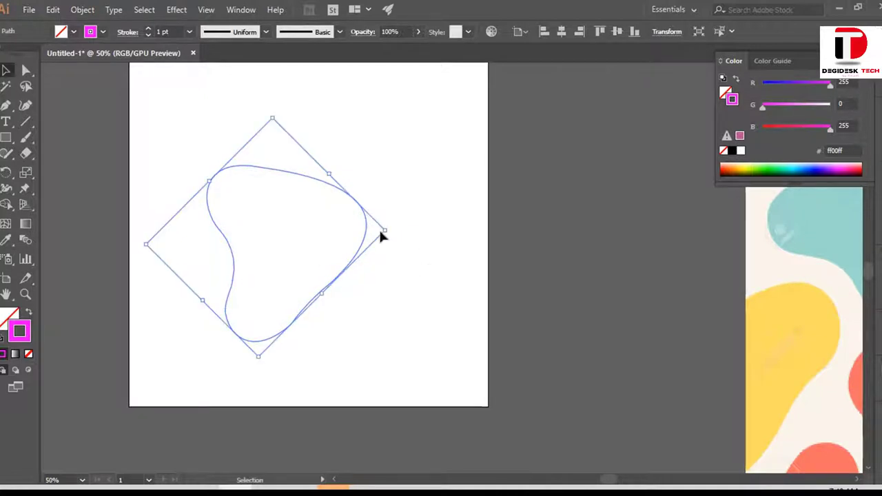
left_click_drag(384, 232, 517, 262)
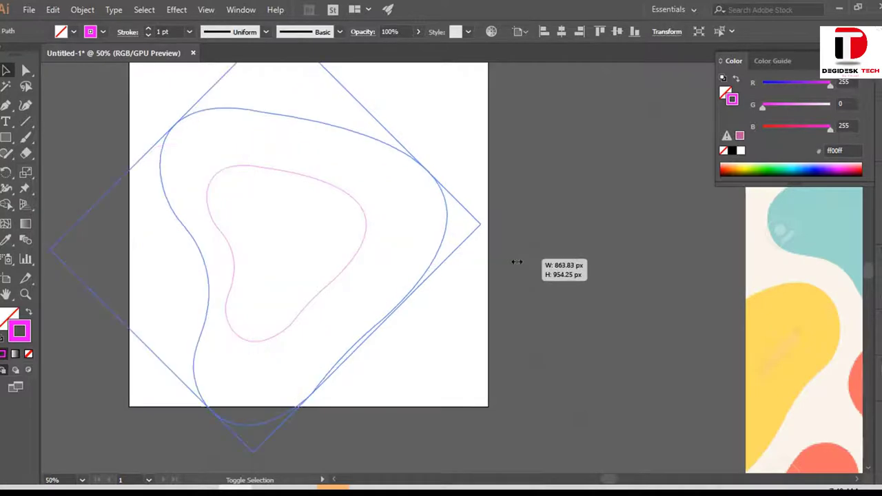
left_click_drag(518, 262, 404, 393)
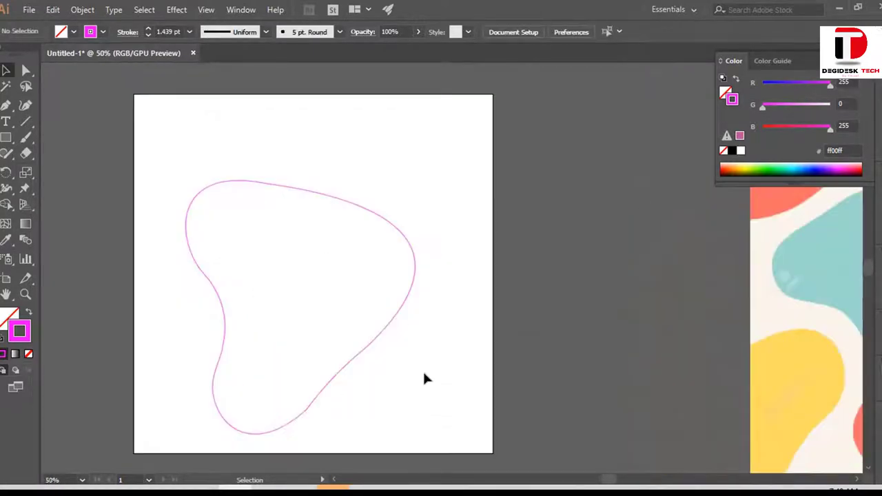
left_click_drag(396, 368, 443, 385)
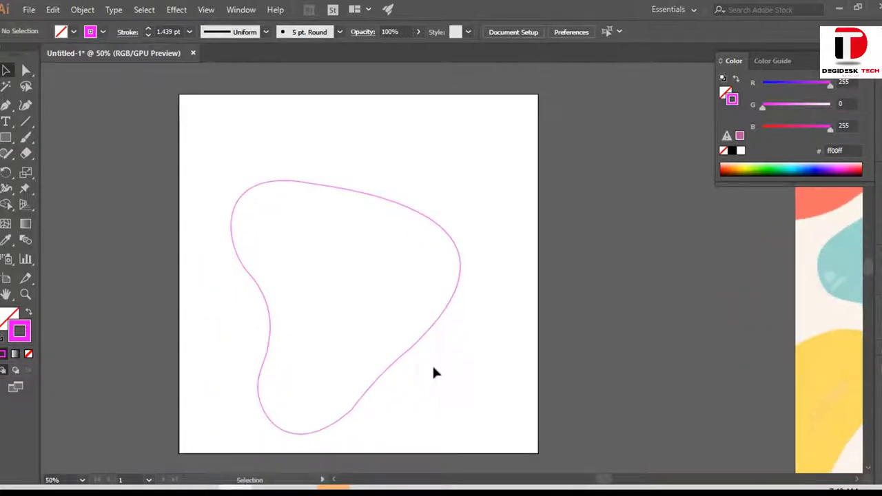
Move the blob up-right, rotate it slightly, and nudge its size a little larger
left_click_drag(407, 350, 428, 323)
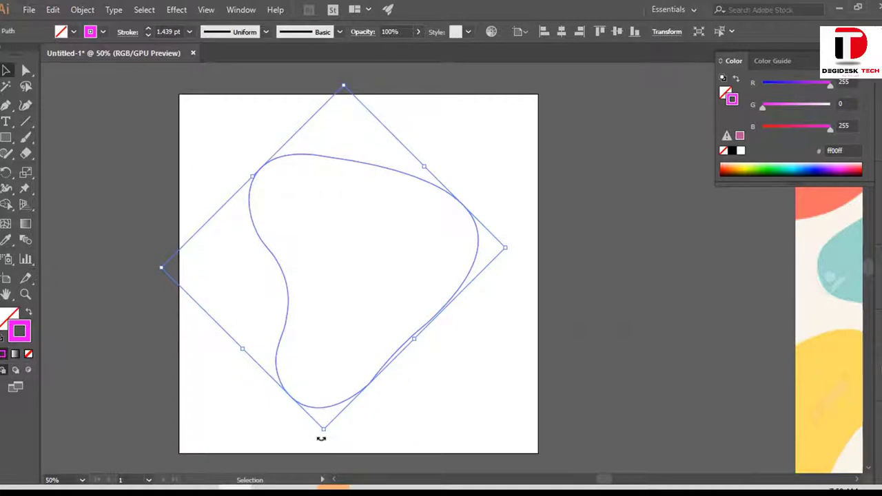
left_click_drag(321, 439, 329, 431)
left_click(561, 311)
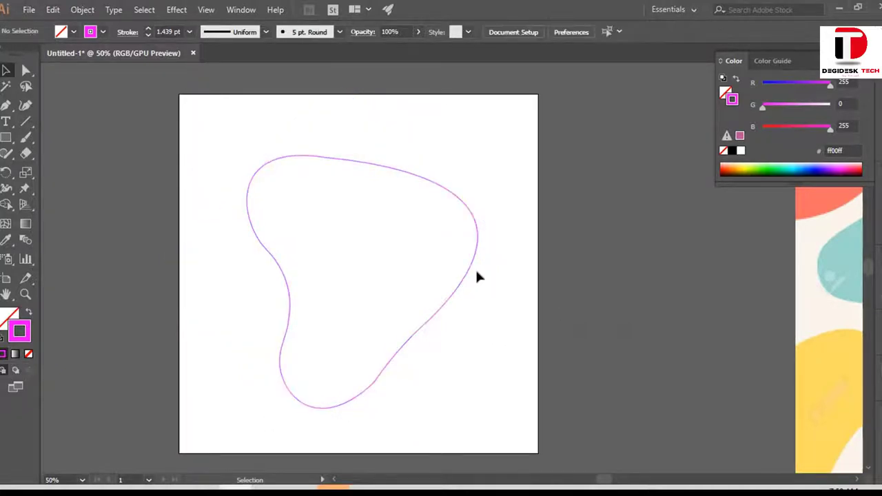
left_click_drag(470, 276, 477, 273)
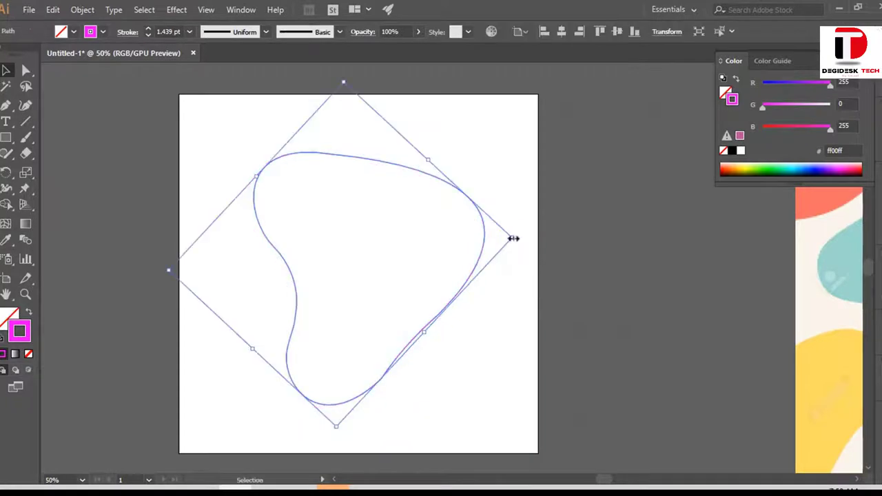
left_click_drag(514, 239, 517, 237)
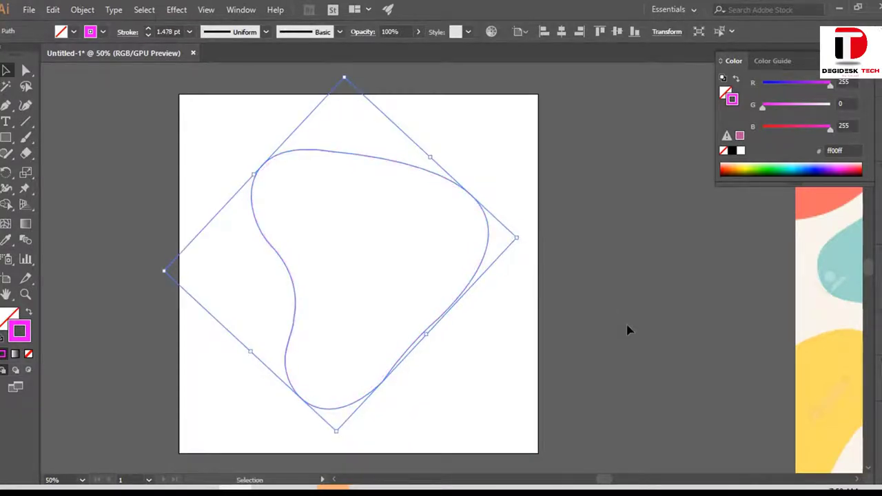
key("a")
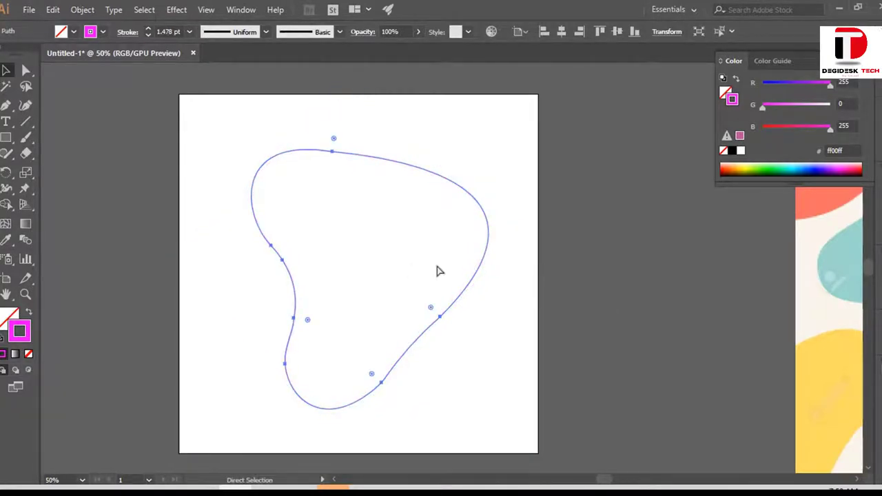
Paste the reference image back, delete it, and reselect the whole blob outline
key("ctrl+v")
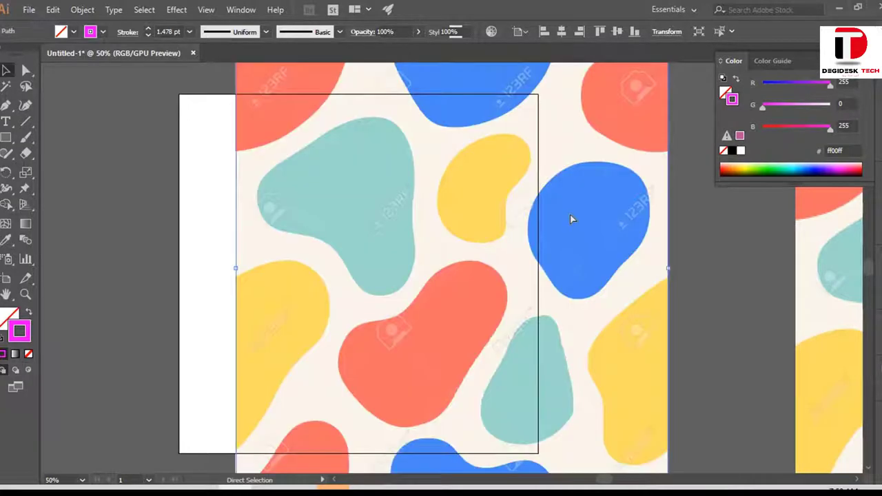
key("v")
key("ctrl+shift+a")
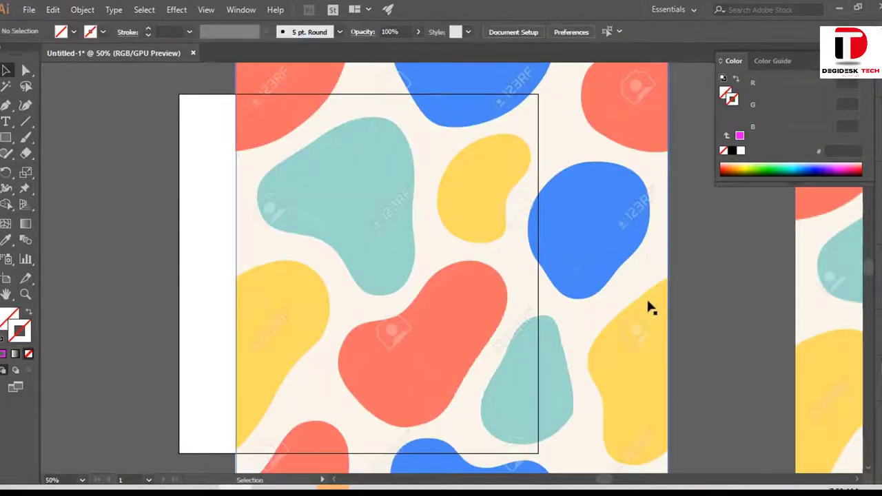
left_click(626, 295)
key("Delete")
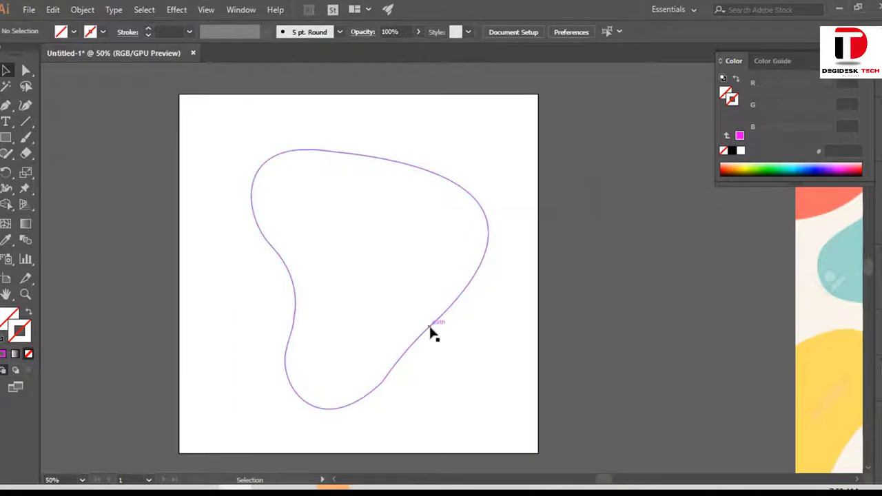
key("a")
left_click(430, 327)
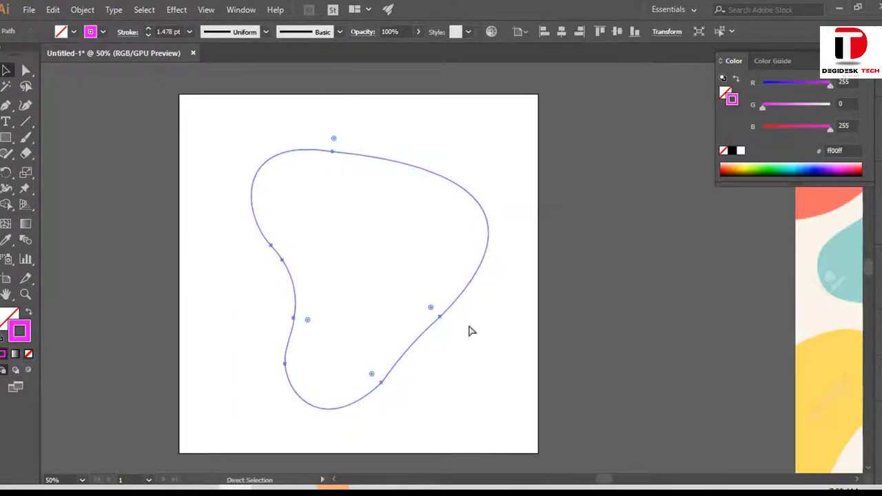
key("v")
left_click(534, 285)
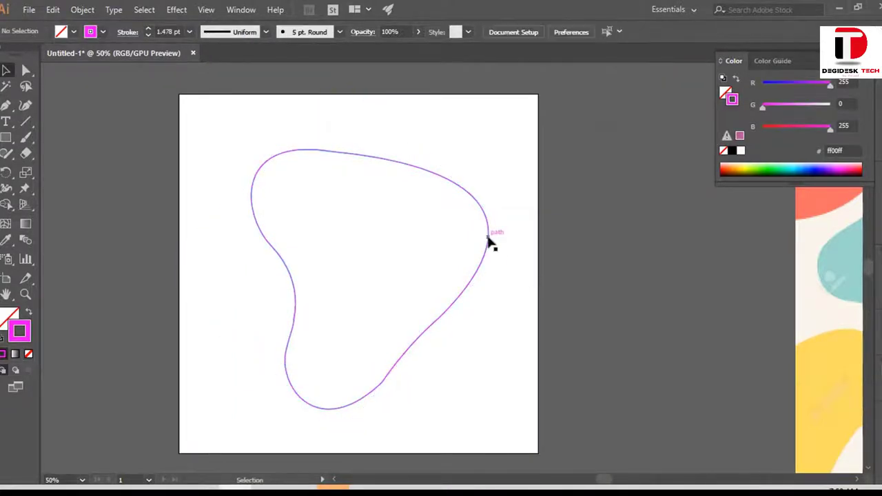
left_click(488, 238)
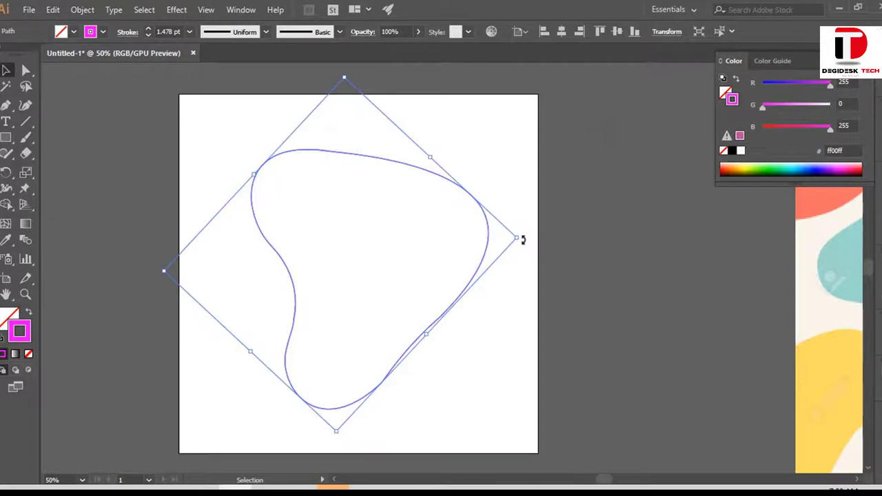
Rotate a copy of the blob outline to about 351° and nudge it upward
mouse_move(523, 239)
left_mouse_down()
mouse_move(470, 151)
mouse_move(285, 146)
mouse_move(252, 175)
mouse_move(273, 270)
left_mouse_up()
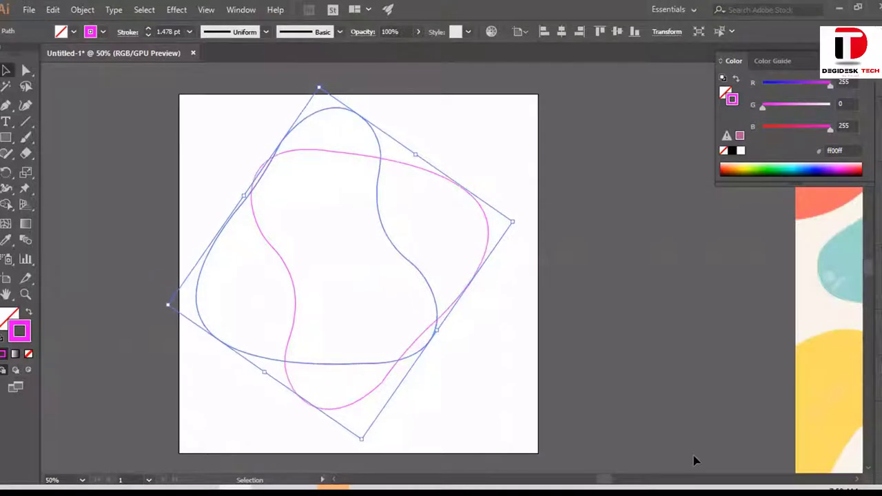
key("Down")
key("Down")
key("Down")
key("Down")
key("a")
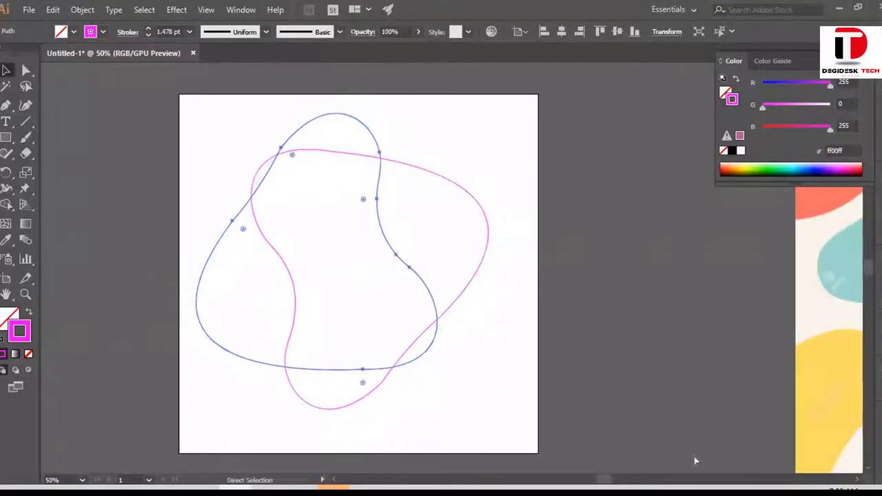
key("Up")
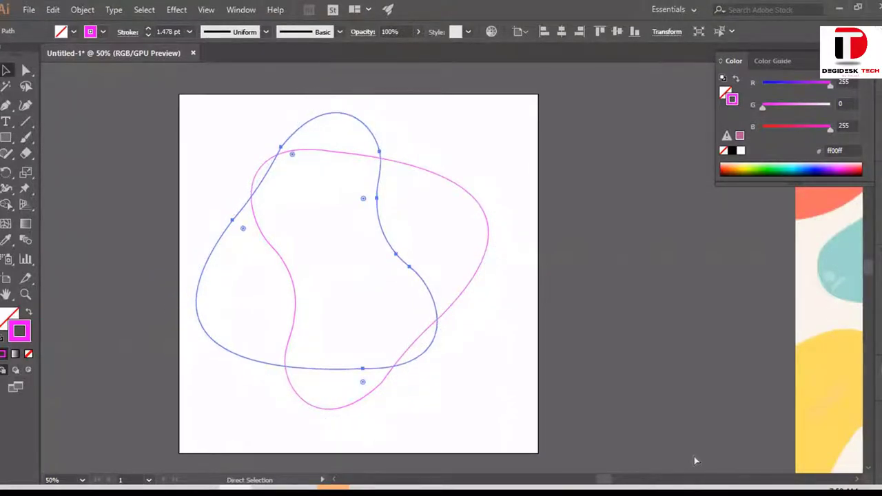
key("v")
key("shift+Up")
key("shift+Up")
key("a")
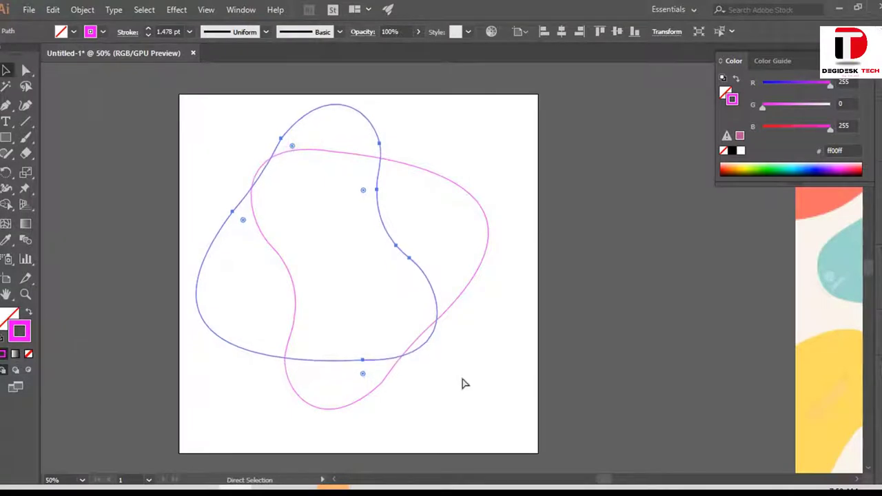
key("shift+Up")
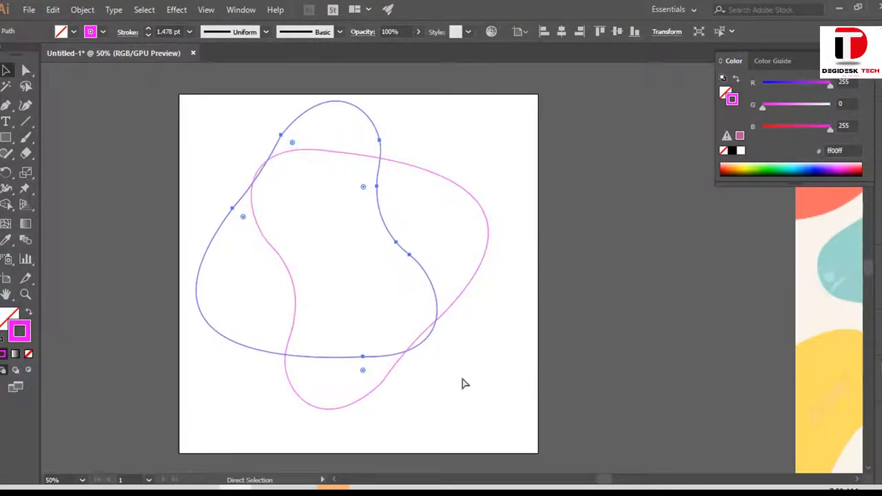
Rotate a duplicate of the original blob to about 317° so the outlines interlock, then deselect
left_click(457, 289)
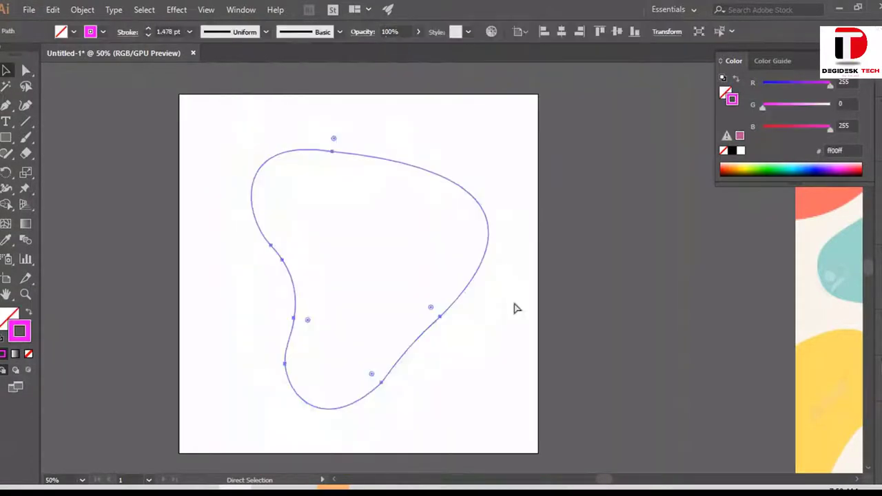
key("v")
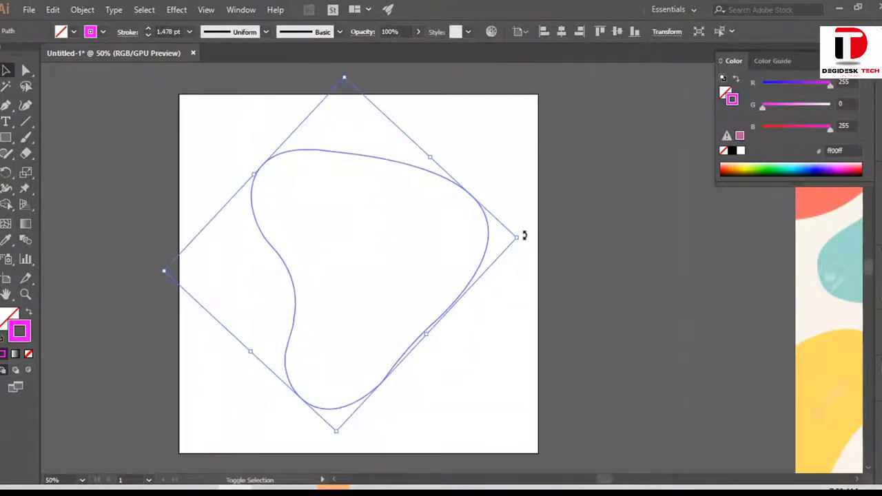
left_click_drag(524, 236, 513, 332)
left_click(564, 221)
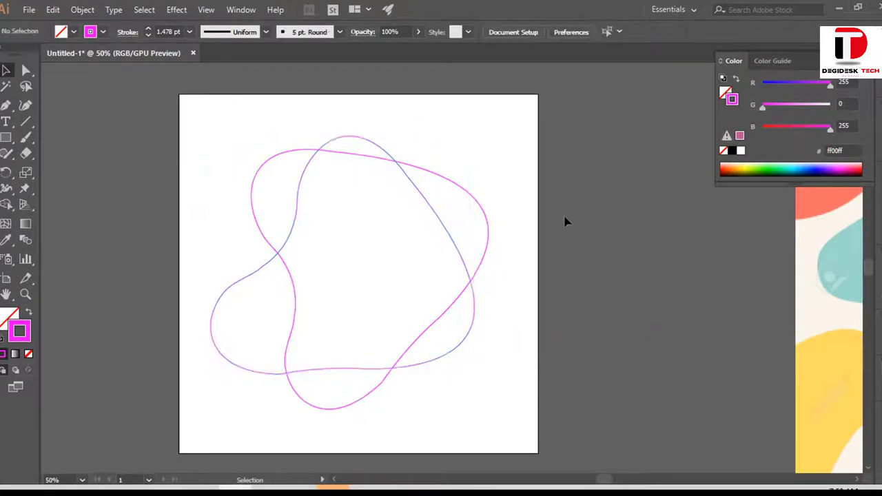
left_click(436, 177)
key("ctrl")
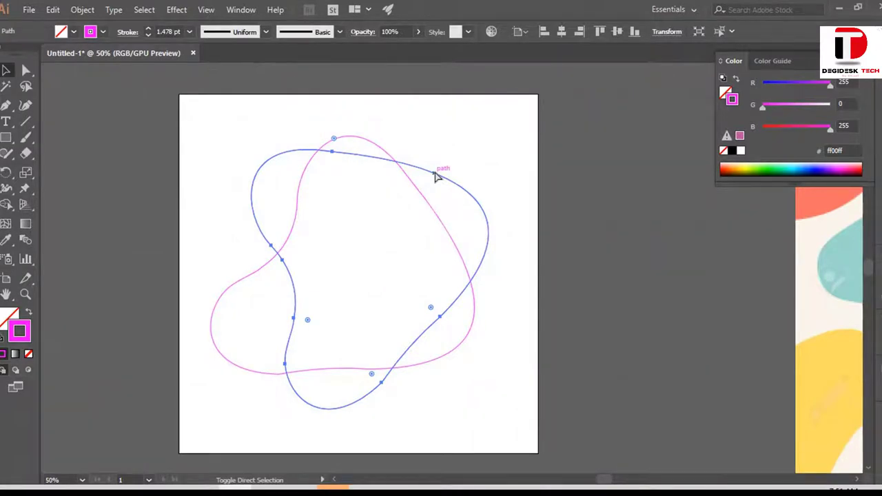
left_click(502, 151)
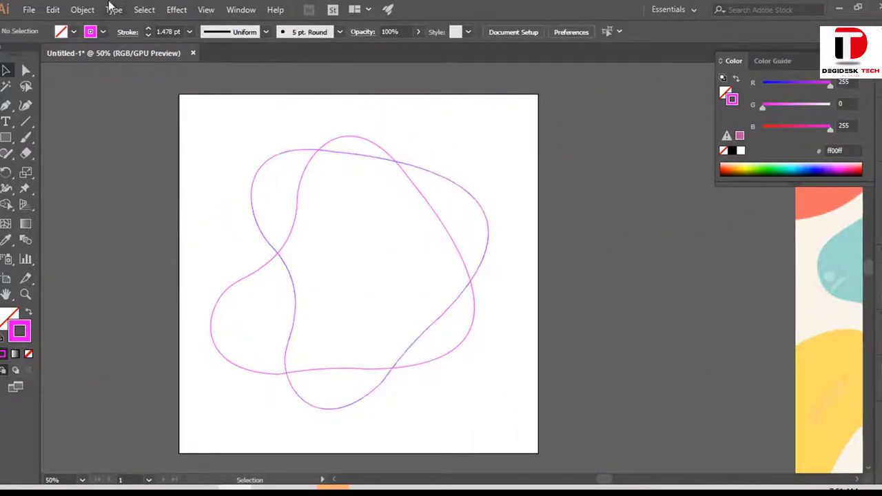
Open the Place dialog with Ctrl+Shift+P
left_click(29, 10)
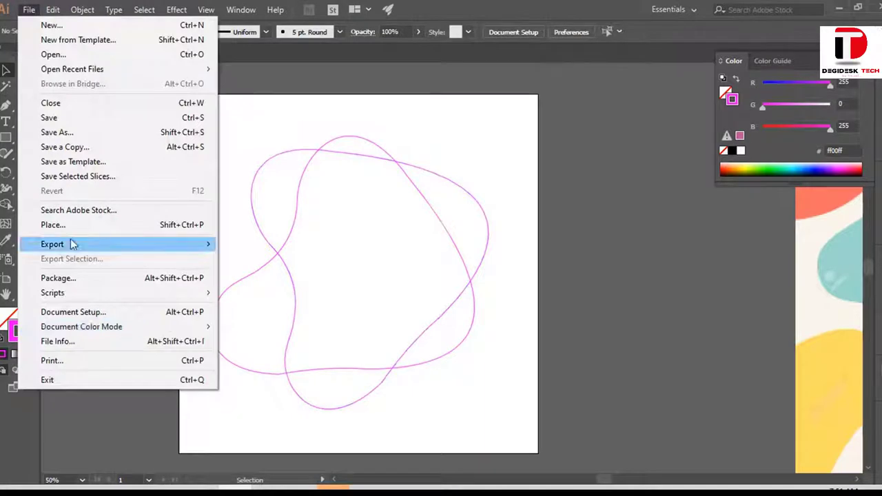
key("Escape")
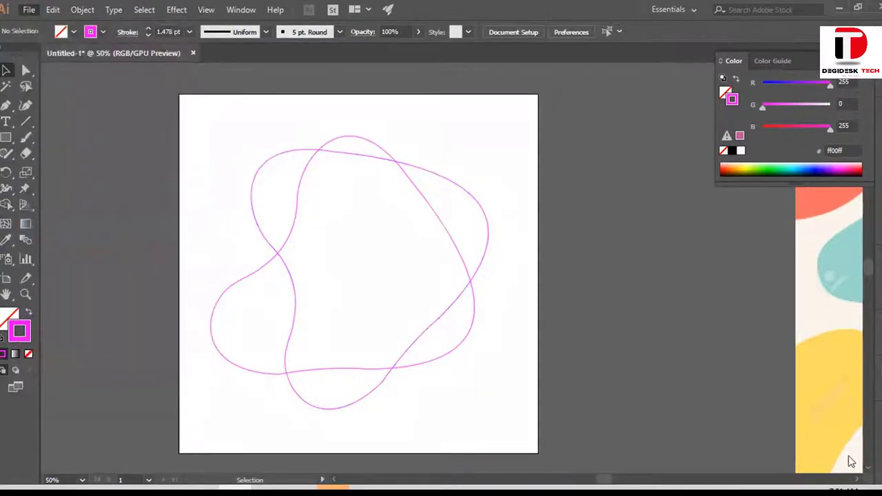
key("ctrl+shift+p")
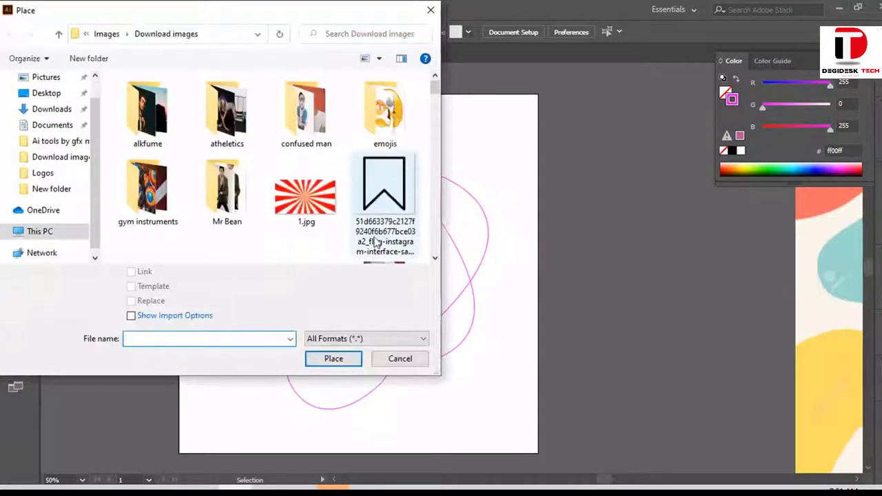
Scroll the Download images thumbnails and select khat.jpg
scroll(324, 240, "down", 2)
scroll(269, 238, "down", 3)
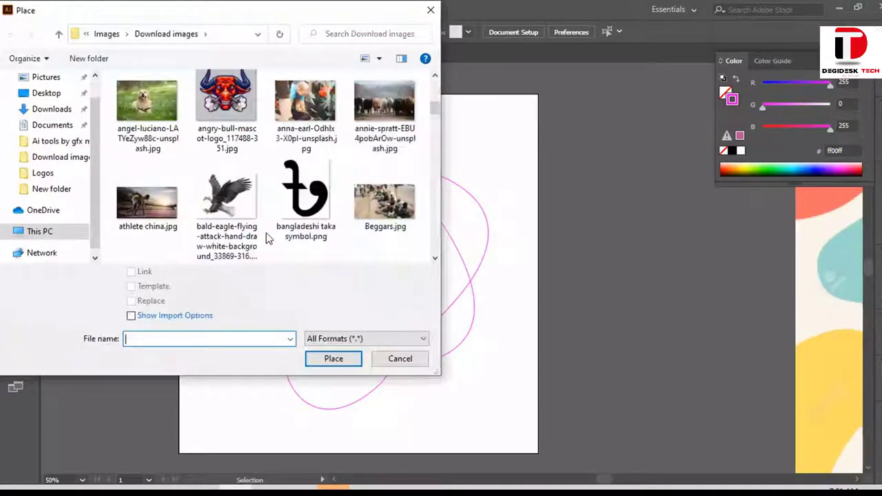
scroll(269, 238, "down", 2)
scroll(266, 237, "down", 2)
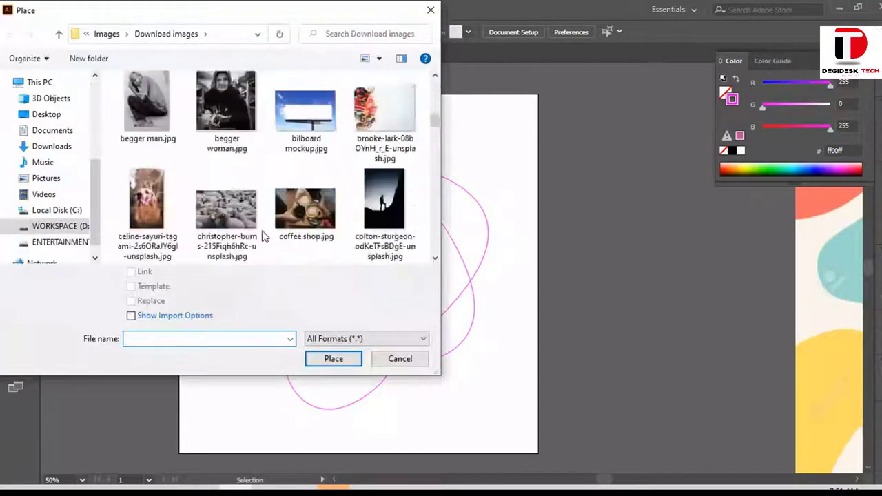
scroll(262, 237, "down", 2)
scroll(262, 236, "down", 2)
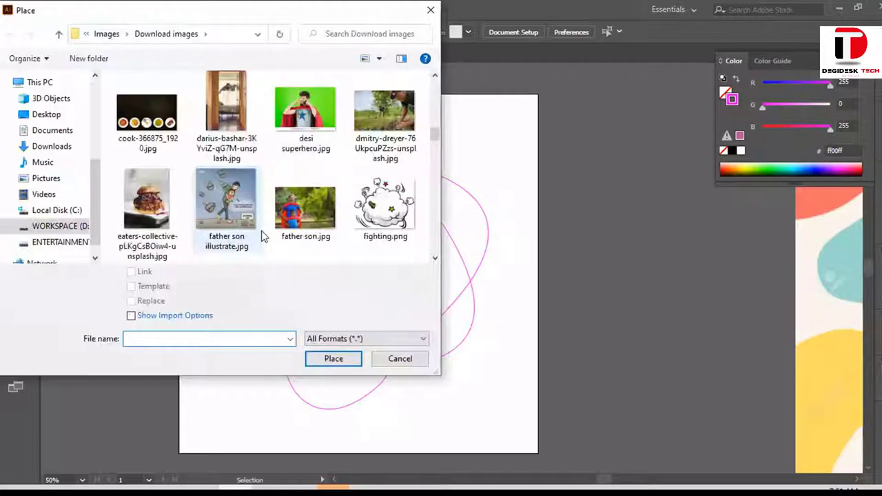
scroll(262, 236, "down", 5)
scroll(262, 237, "down", 5)
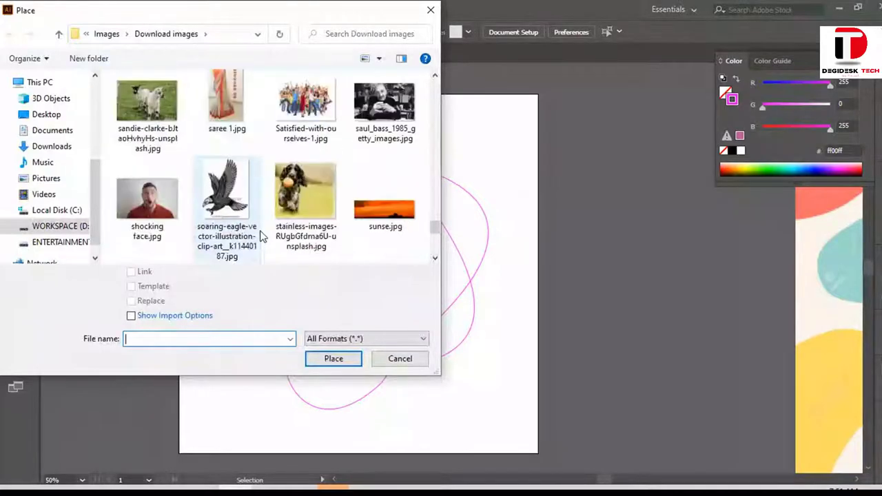
scroll(262, 237, "down", 3)
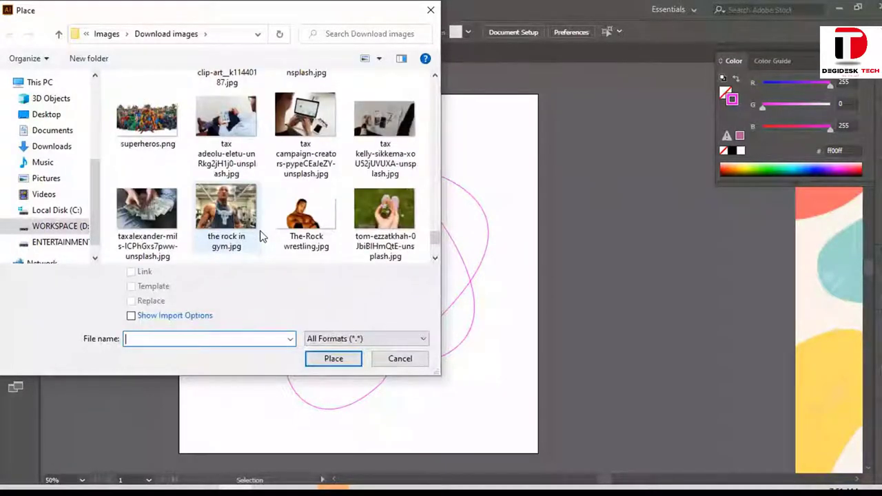
scroll(262, 237, "down", 2)
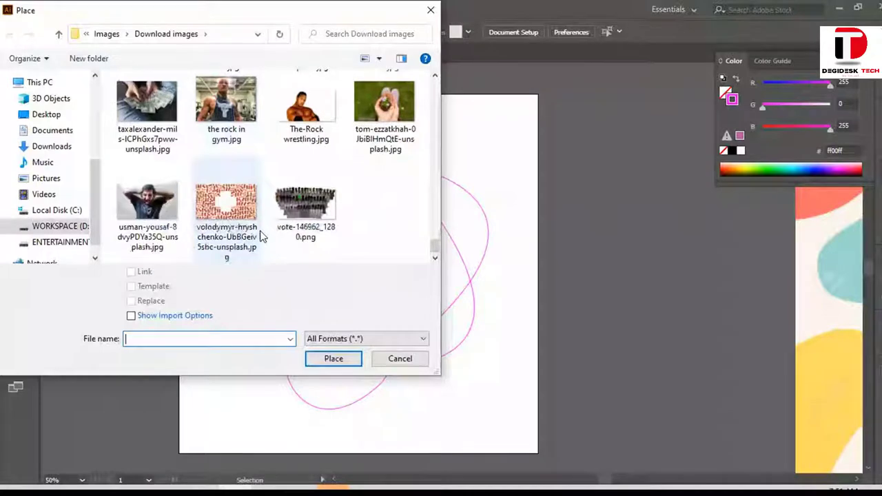
scroll(262, 237, "up", 5)
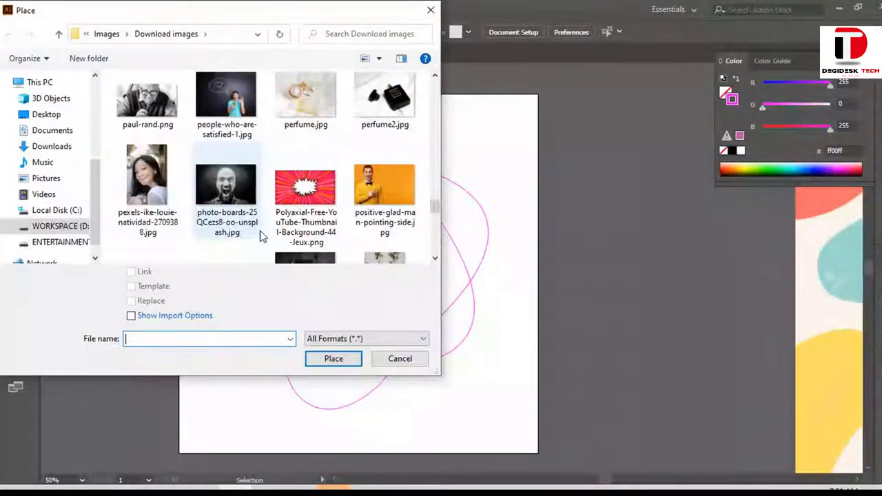
scroll(261, 237, "down", 3)
scroll(261, 237, "up", 3)
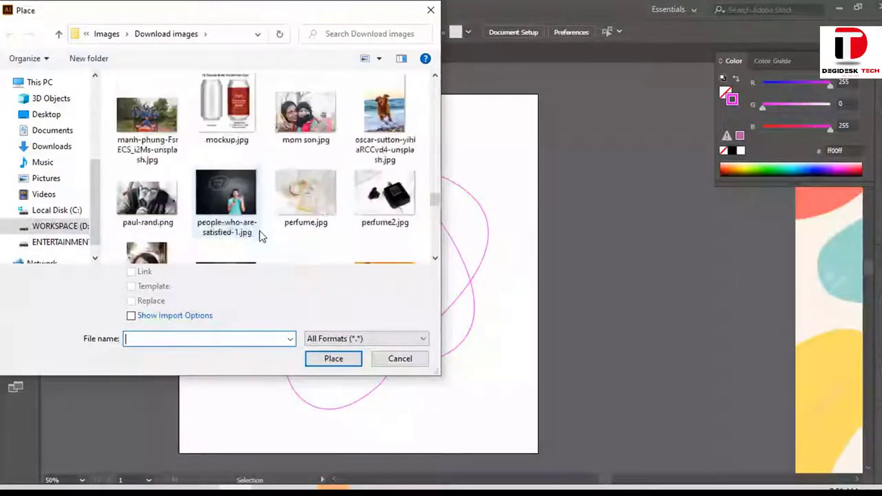
scroll(260, 237, "up", 1)
scroll(260, 237, "up", 1)
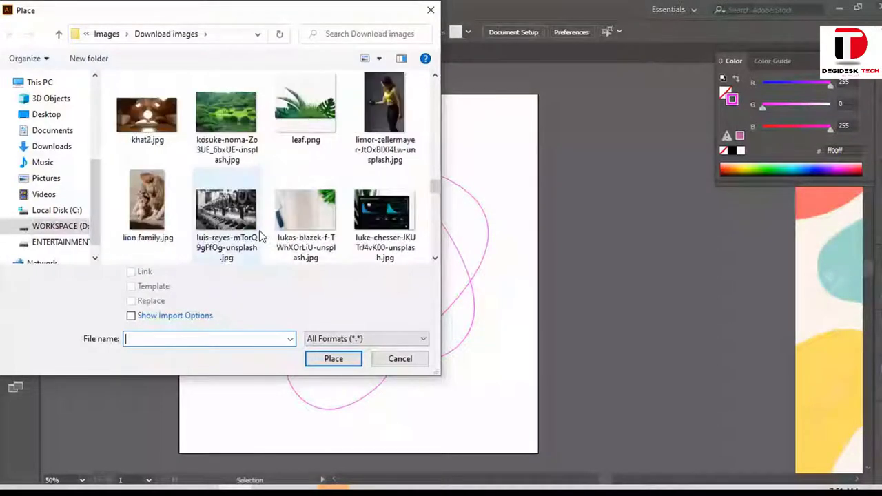
scroll(261, 237, "up", 1)
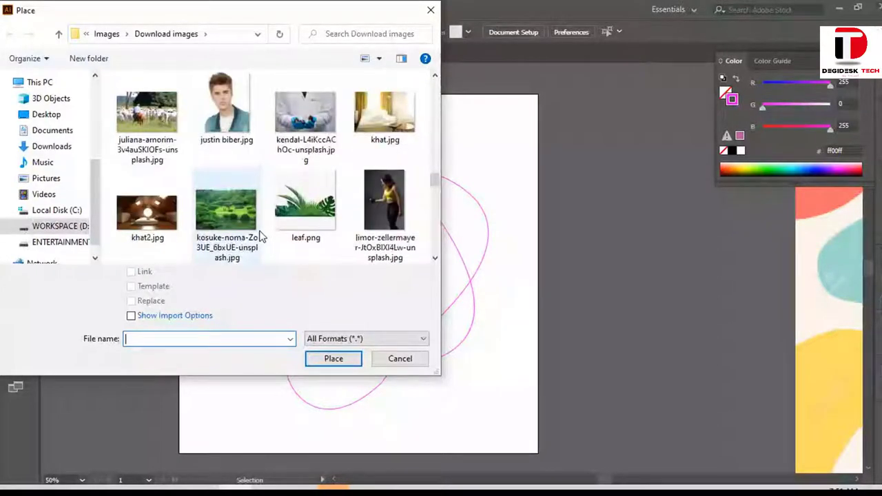
left_click(388, 115)
Place khat.jpg on the canvas, move it toward the artboard and shrink it
left_click(329, 361)
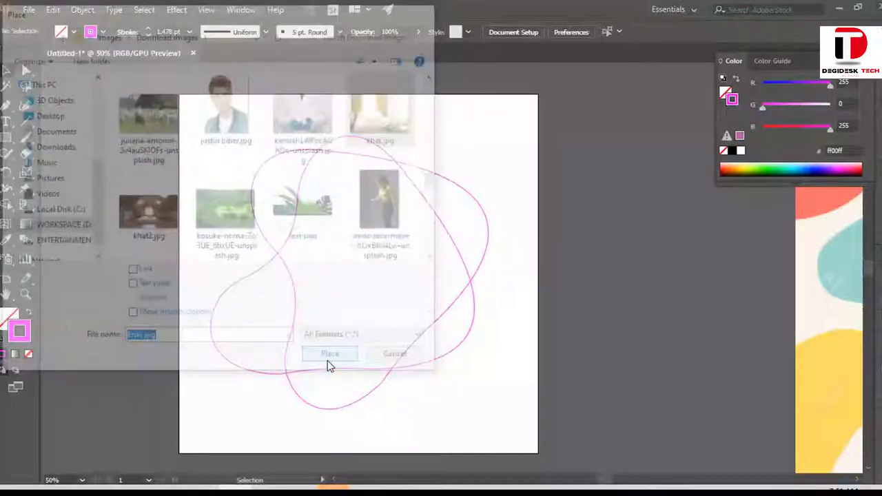
left_click(328, 361)
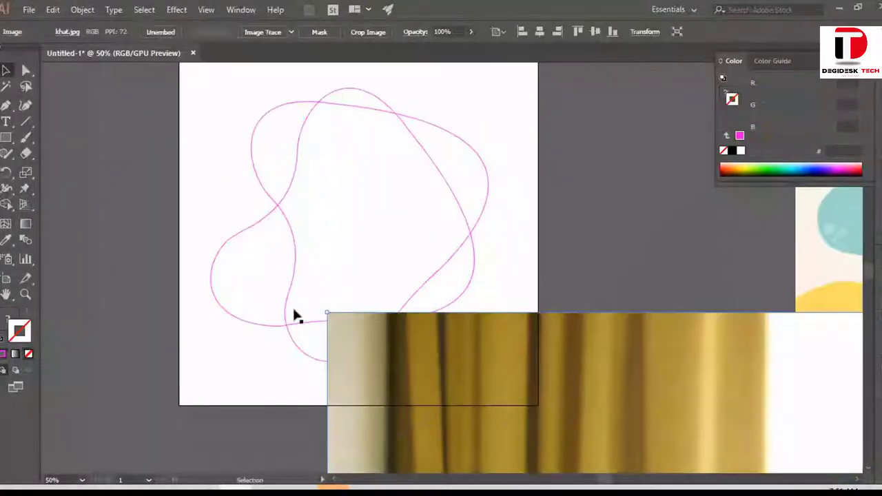
scroll(295, 314, "down", 1)
scroll(291, 311, "down", 3)
scroll(292, 311, "down", 2)
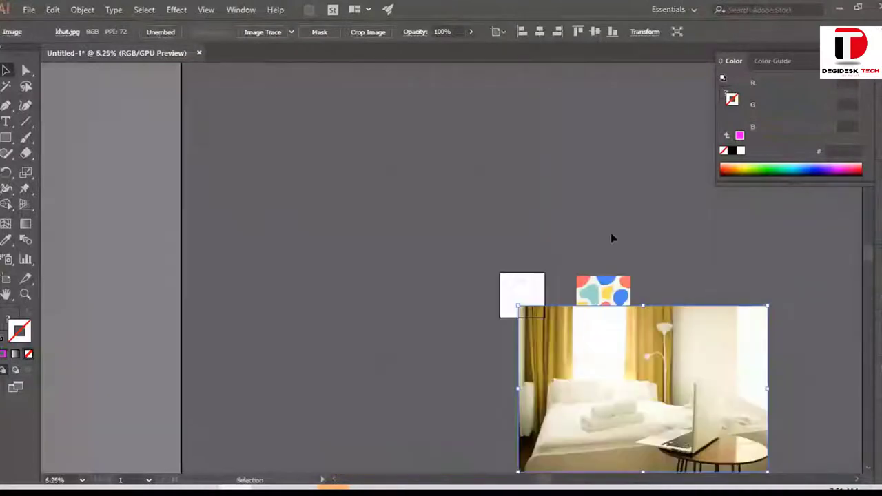
left_click(613, 238)
left_click_drag(728, 378, 585, 360)
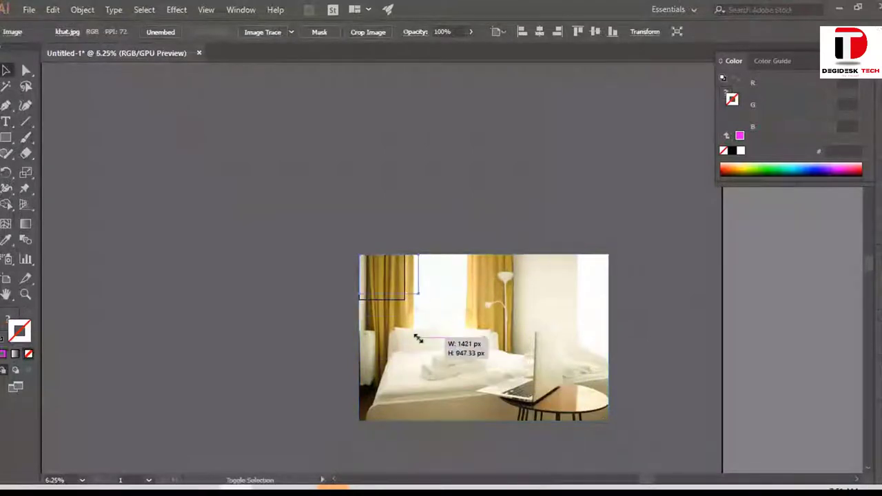
left_click_drag(608, 421, 408, 337)
scroll(409, 337, "up", 10)
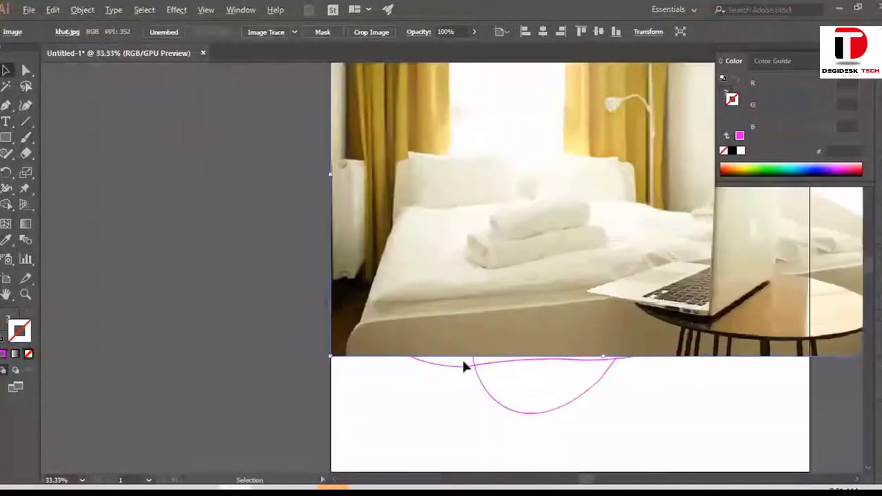
key("h")
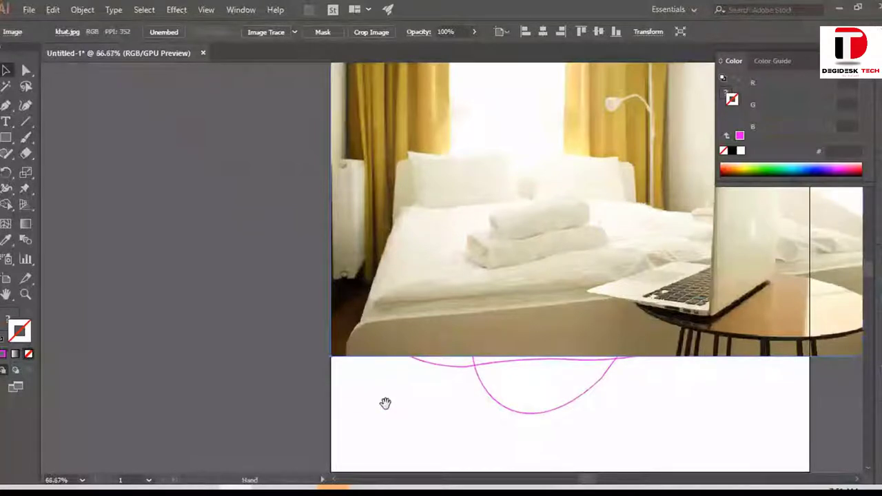
scroll(477, 276, "down", 2)
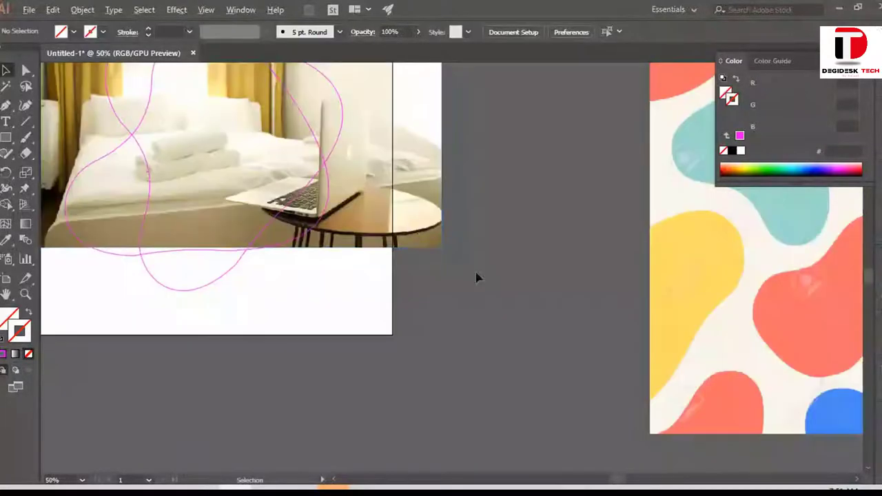
scroll(476, 276, "down", 1)
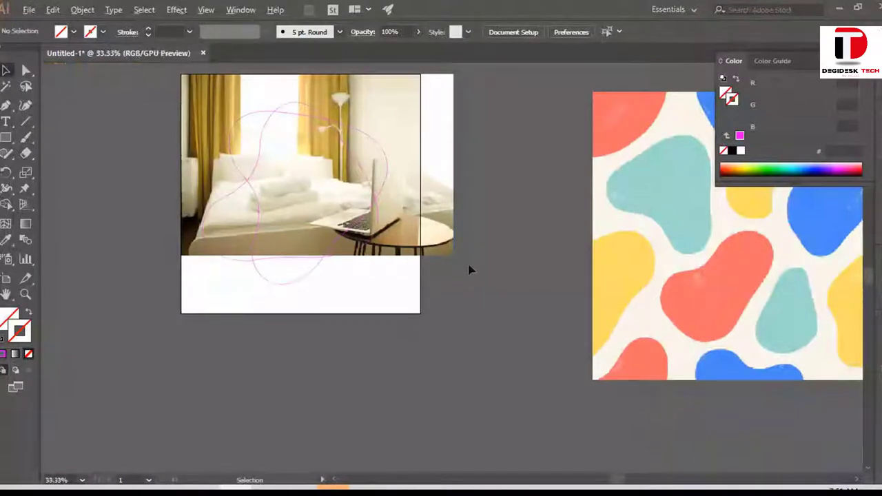
Scale, stretch and reposition the bedroom photo until it covers both blob outlines
left_click(442, 242)
left_click_drag(454, 255, 447, 279)
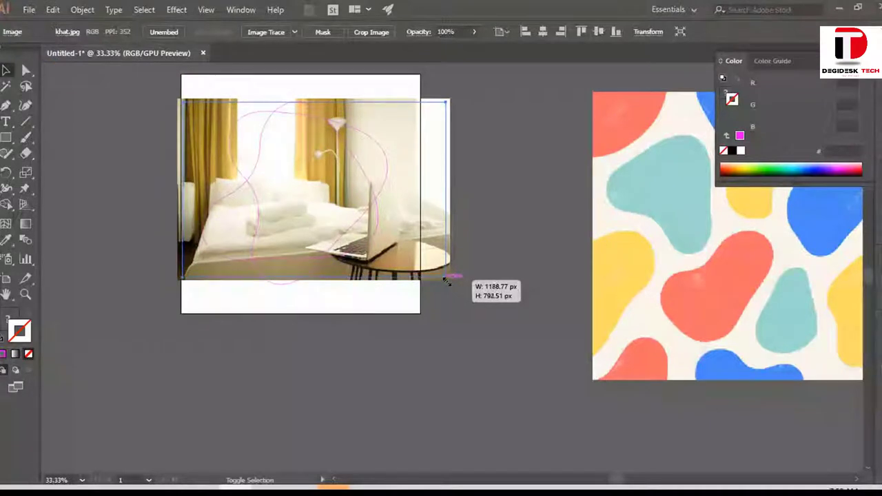
left_click_drag(447, 279, 445, 277)
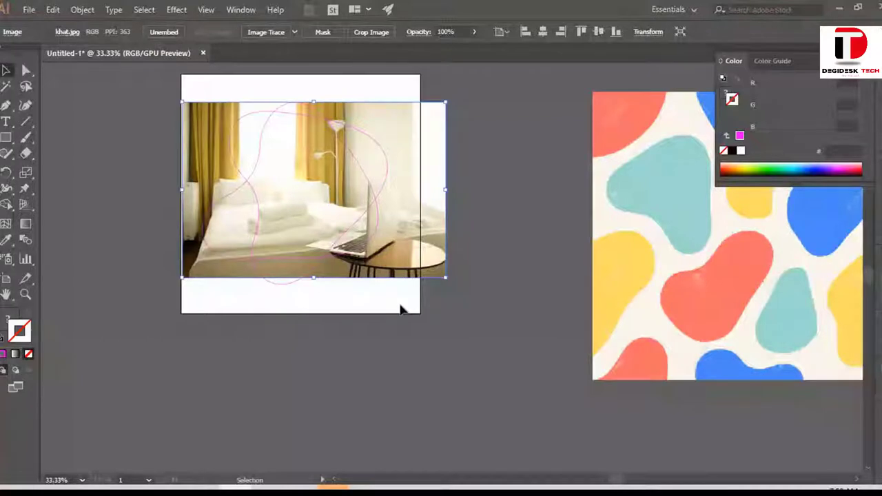
left_click_drag(316, 102, 316, 107)
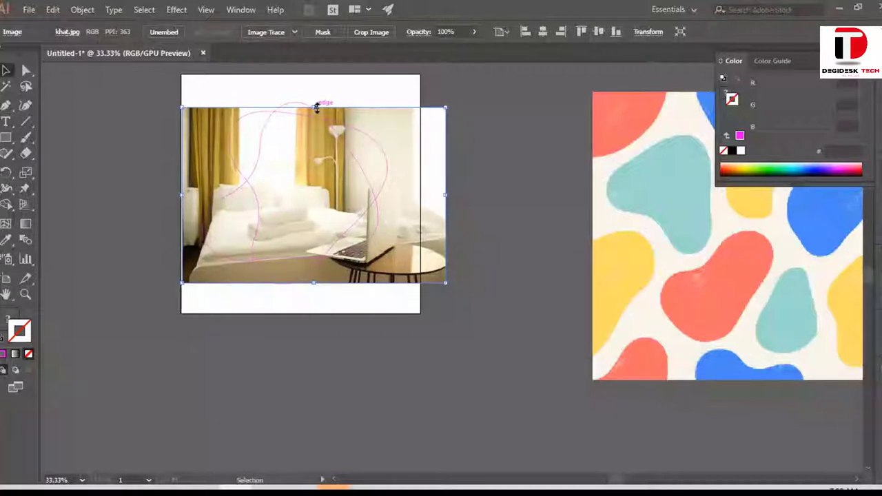
left_click_drag(317, 106, 318, 101)
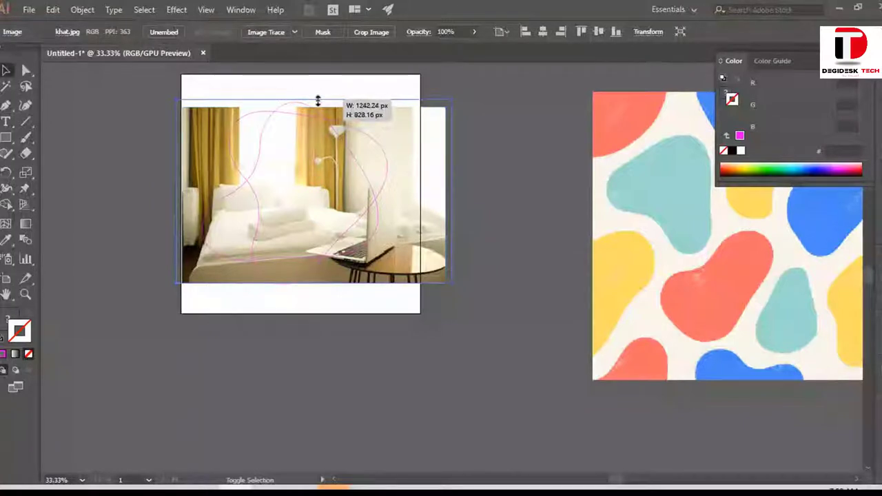
left_click_drag(318, 100, 318, 100)
scroll(317, 101, "up", 1)
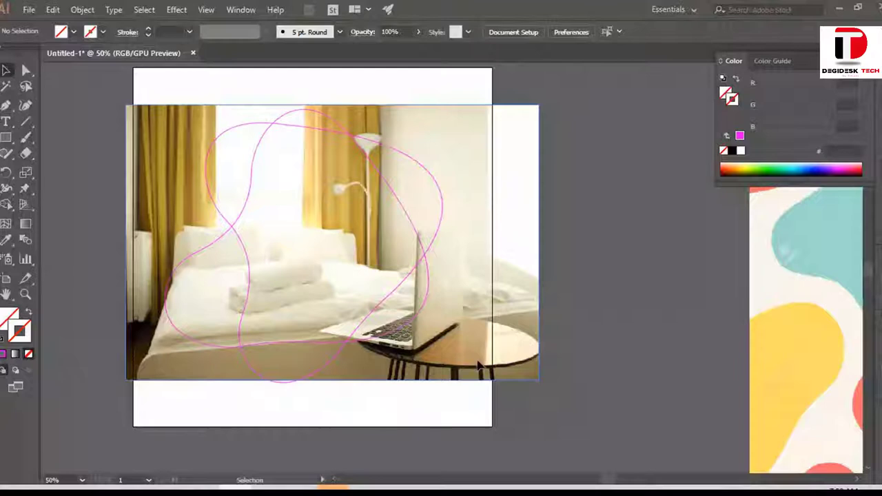
left_click_drag(344, 217, 262, 207)
mouse_move(455, 376)
left_mouse_down()
mouse_move(511, 425)
mouse_move(490, 417)
left_mouse_up()
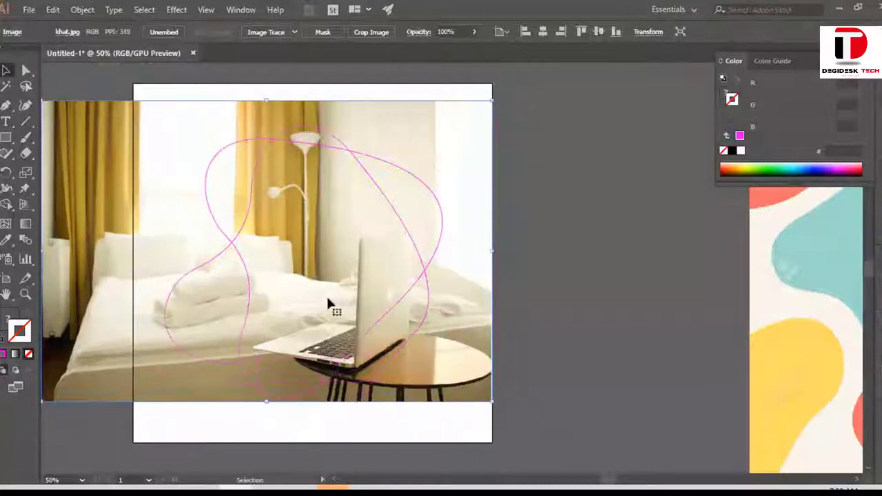
left_click_drag(328, 302, 319, 299)
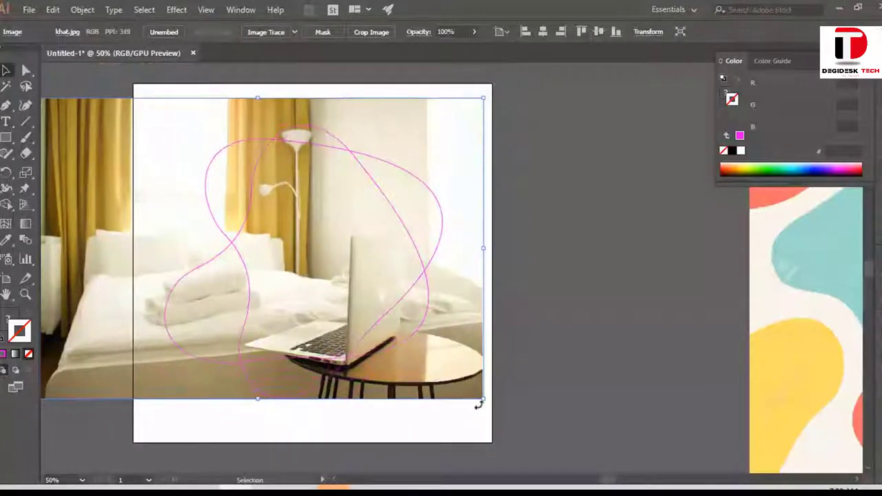
Select a blob outline plus the bedroom photo and make a Ctrl+7 clipping mask
left_click(583, 232)
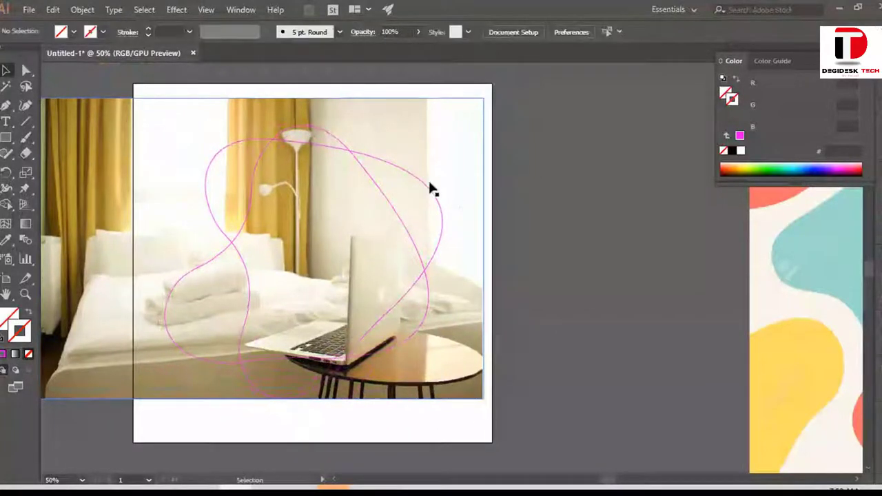
left_click(421, 183)
left_click(448, 147, "shift")
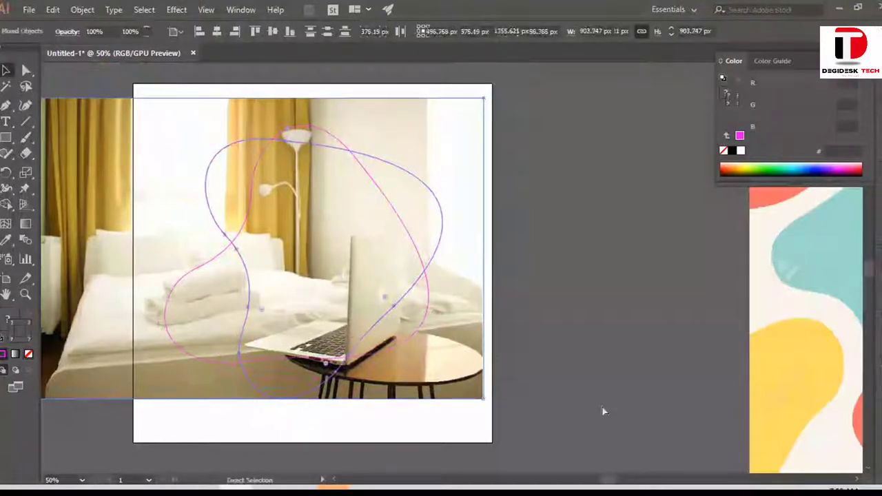
key("ctrl+7")
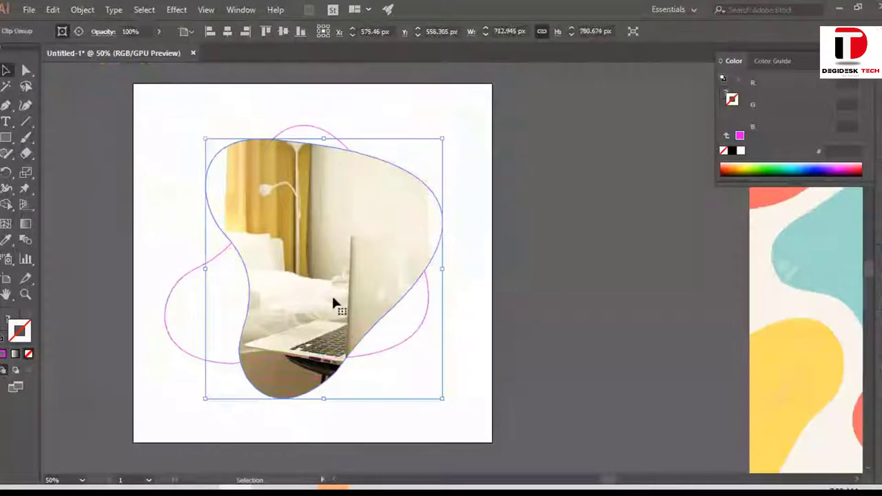
key("a")
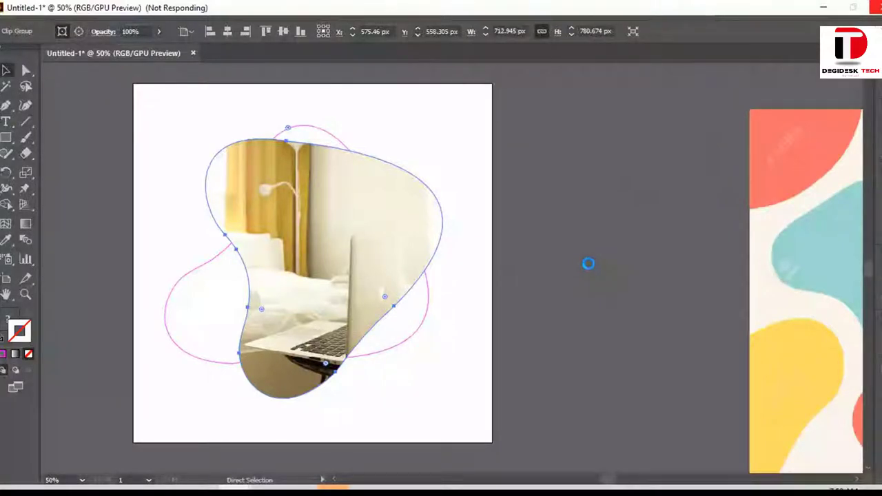
left_click(588, 93)
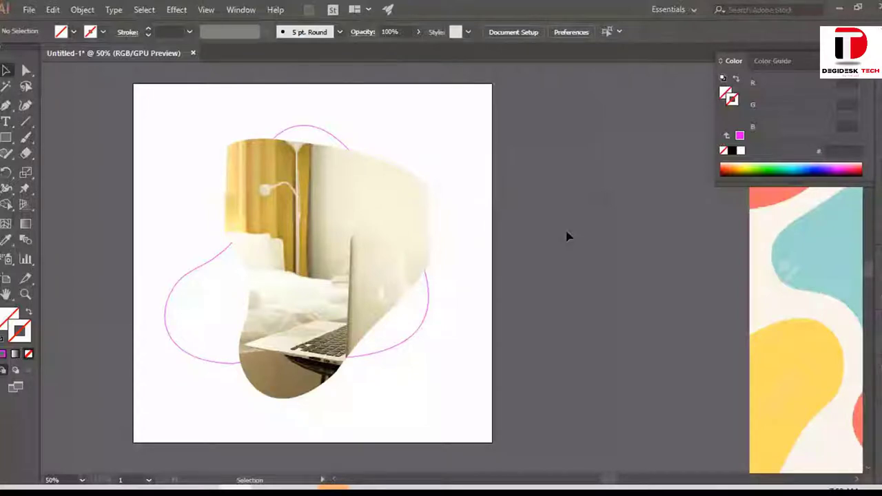
Enter the clip group and delete the bedroom photo, leaving the blob outline
left_click(387, 256)
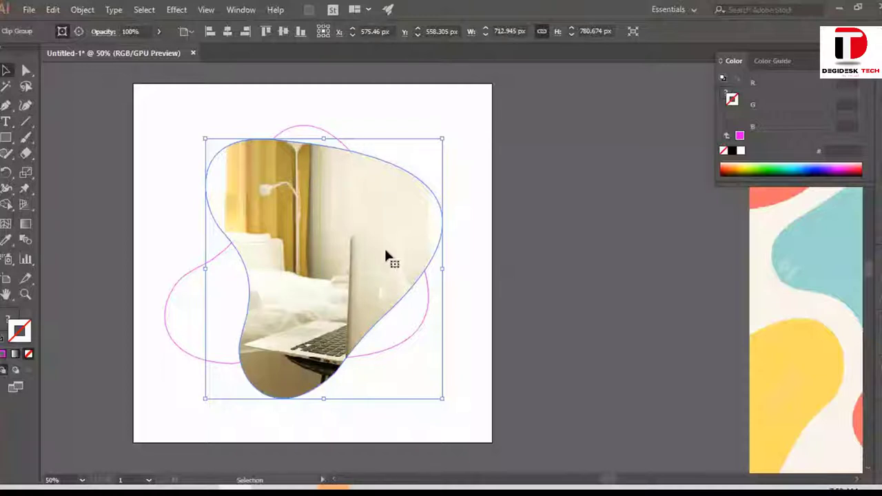
double_click(341, 239)
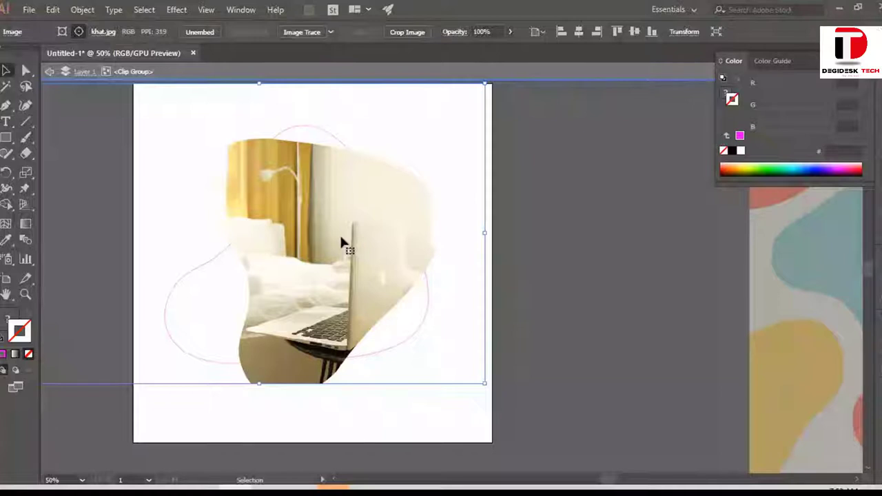
key("Delete")
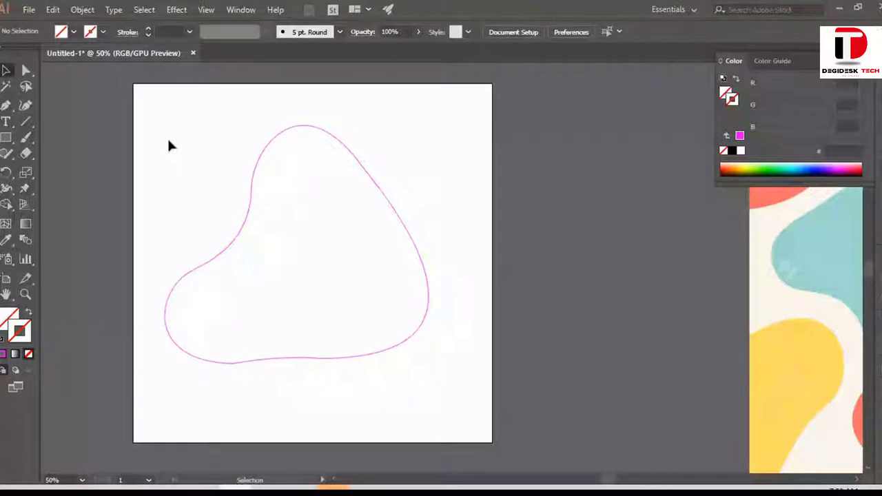
Start placing coffee shop.jpg from the File menu
left_click(29, 11)
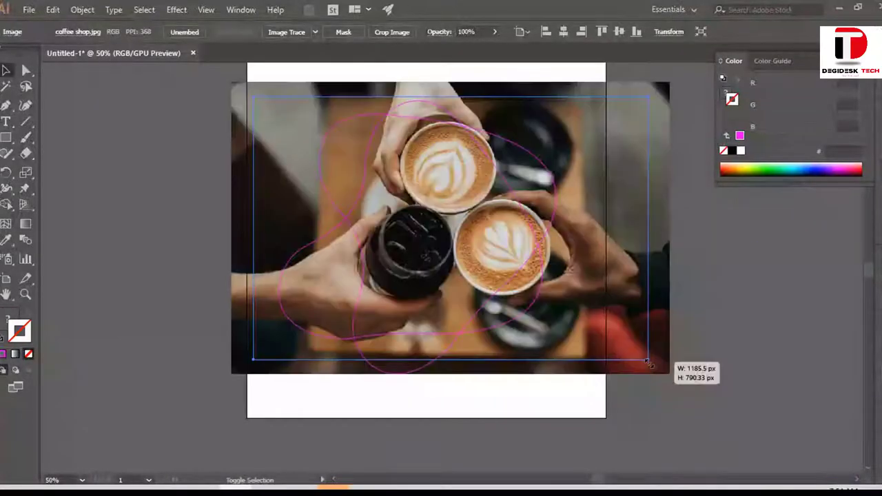
Tilt the coffee photo slightly clockwise and clip it inside the blob with Ctrl+7
left_click_drag(648, 362, 624, 413)
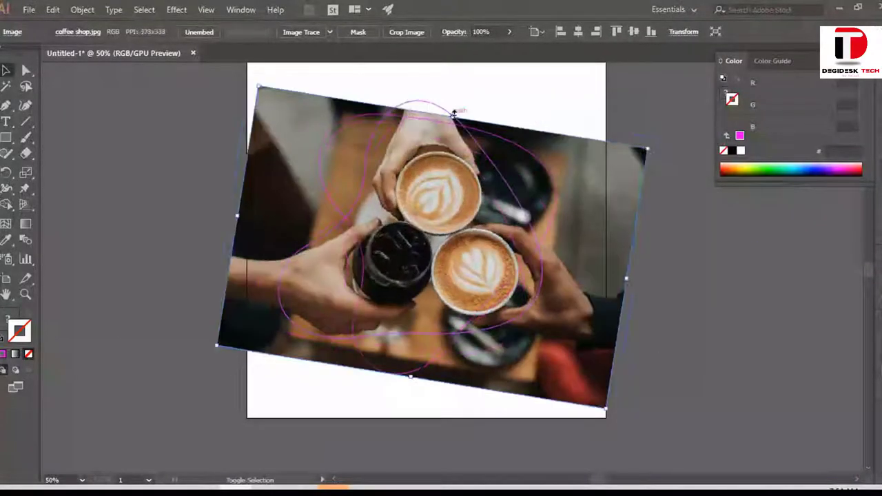
left_click(501, 170, "shift")
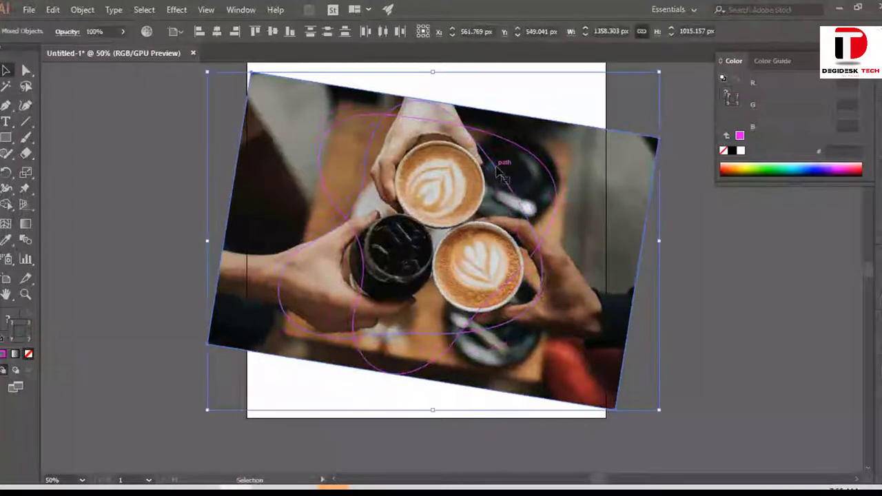
key("ctrl+7")
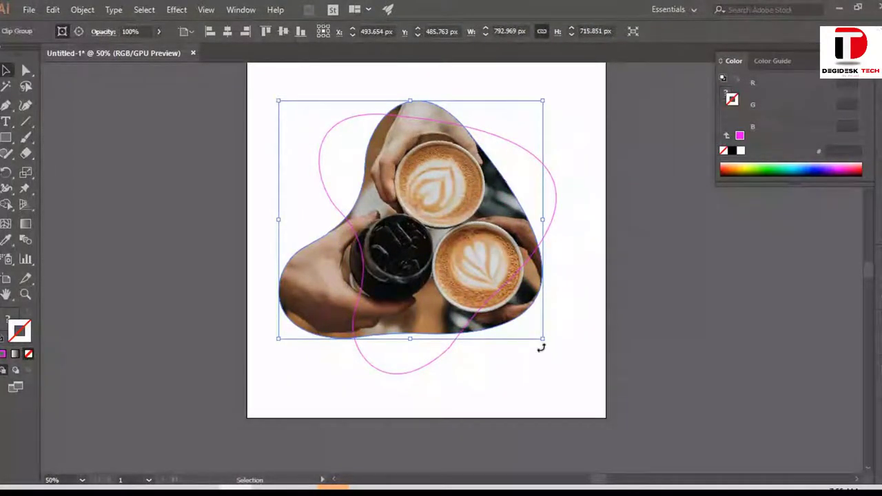
Select the pink outline blob surrounding the clipped coffee photo
left_click(587, 285)
left_click(531, 155)
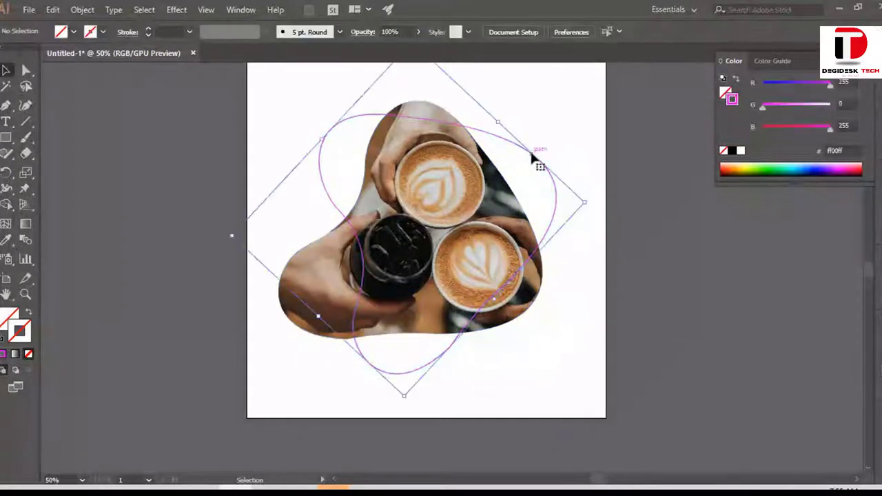
left_click(608, 356)
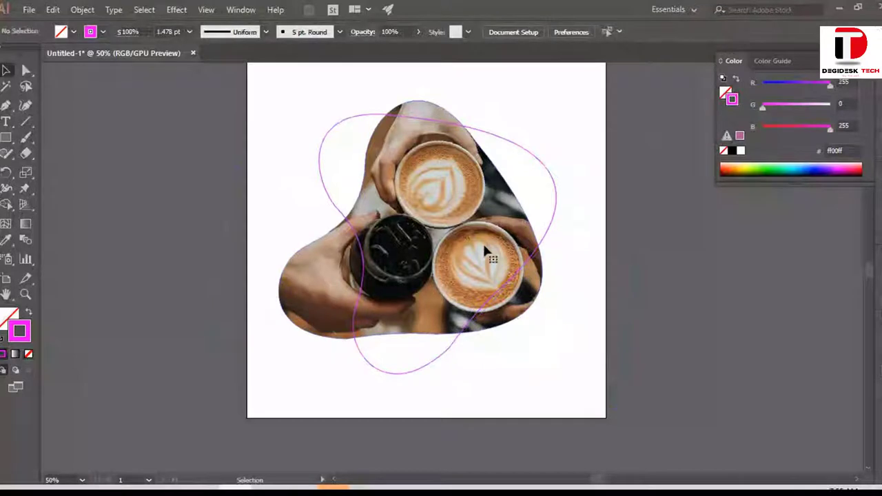
left_click(484, 248)
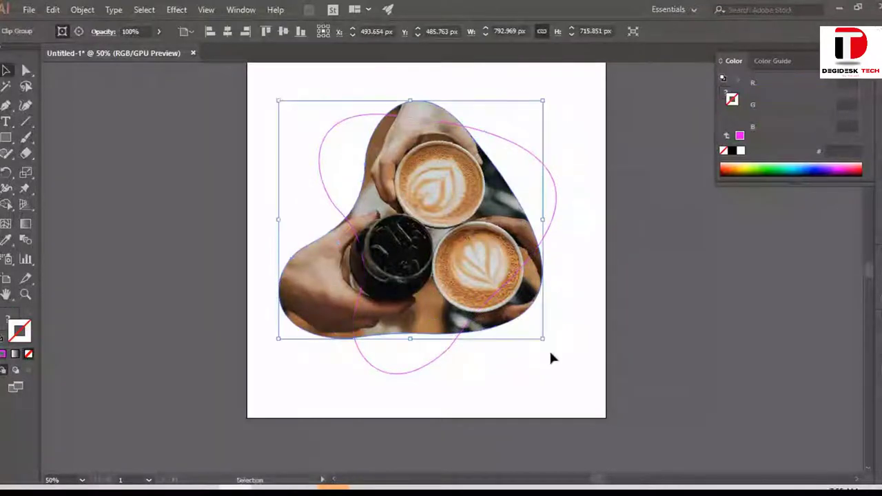
left_click(489, 375)
left_click(443, 352)
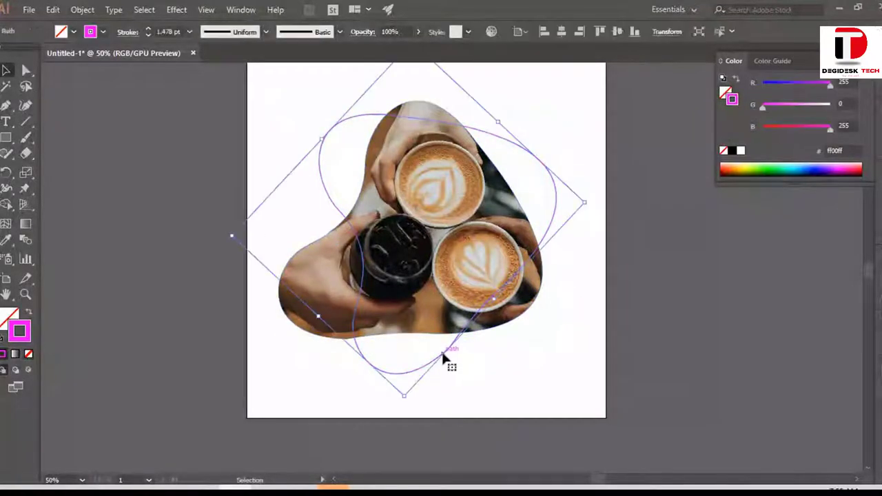
left_click(147, 311)
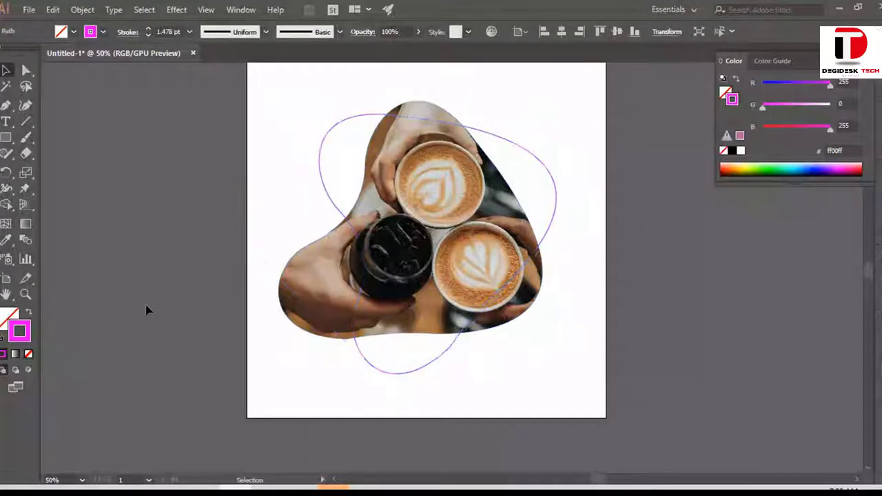
left_click(5, 137)
scroll(276, 127, "up", 1)
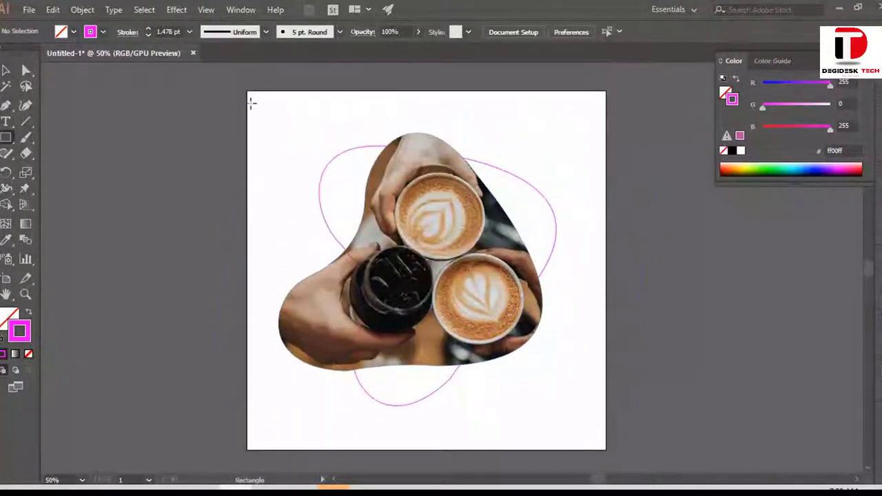
Rotate and enlarge the pink outline blob so it encircles the coffee photo
key("v")
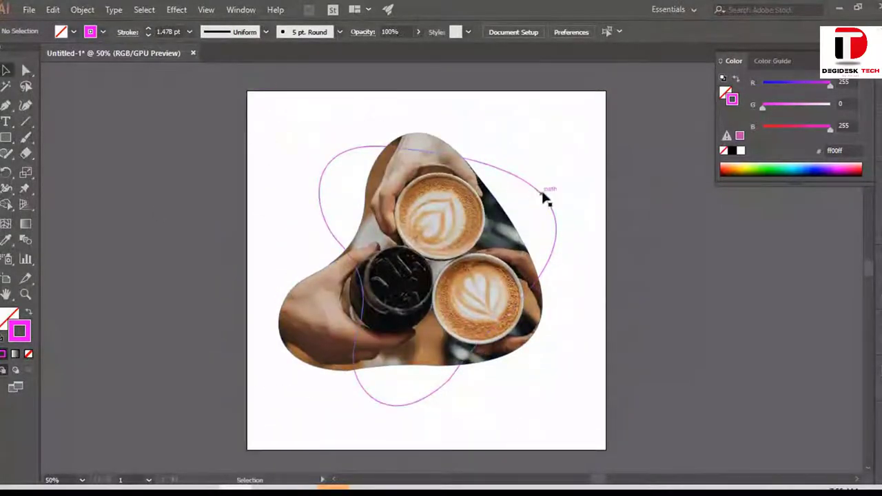
left_click(548, 193)
mouse_move(588, 233)
left_mouse_down()
mouse_move(592, 247)
mouse_move(567, 327)
left_mouse_up()
left_click(640, 278)
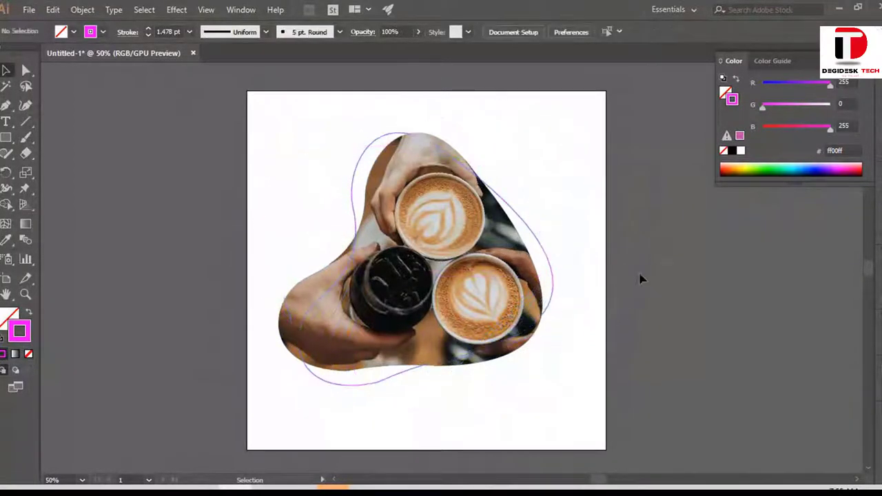
left_click(557, 295)
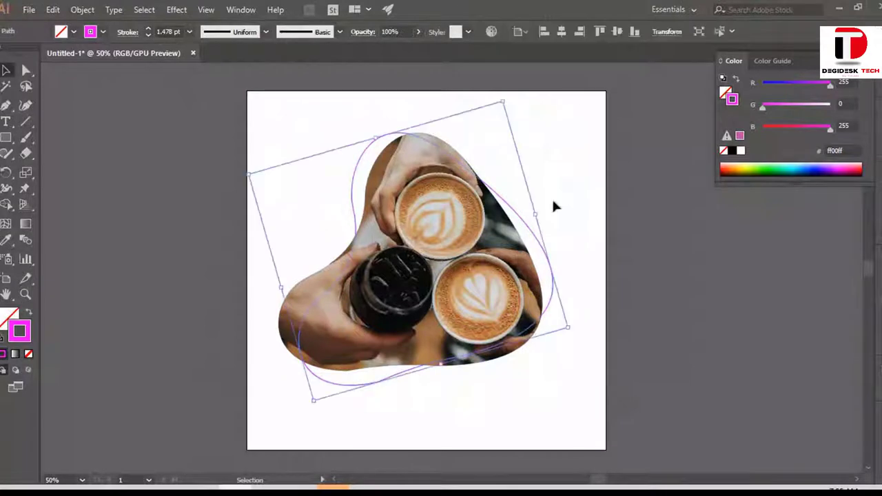
left_click_drag(504, 102, 508, 95)
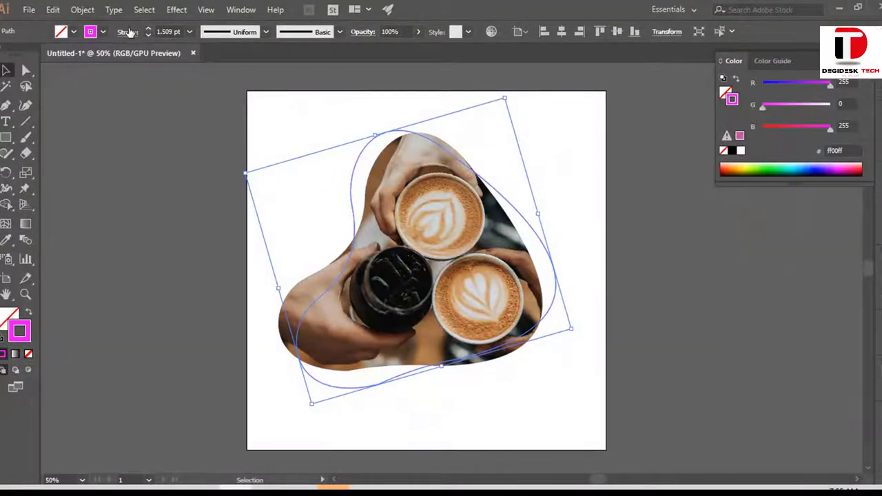
Make the outline blob's stroke a dashed line in the Stroke options
left_click(259, 36)
left_click(181, 50)
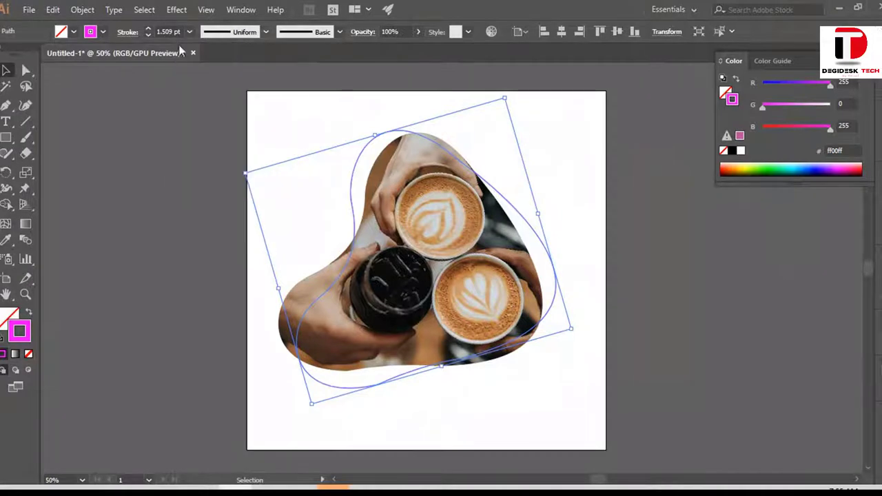
left_click(126, 33)
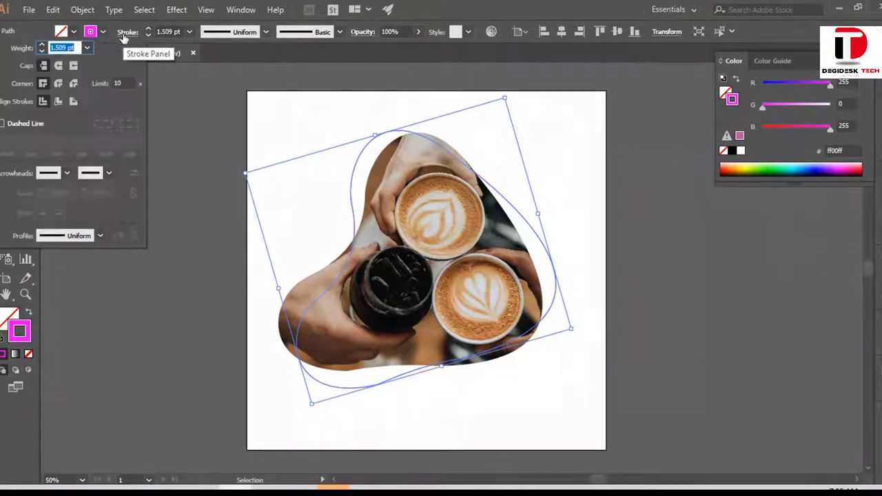
left_click(3, 124)
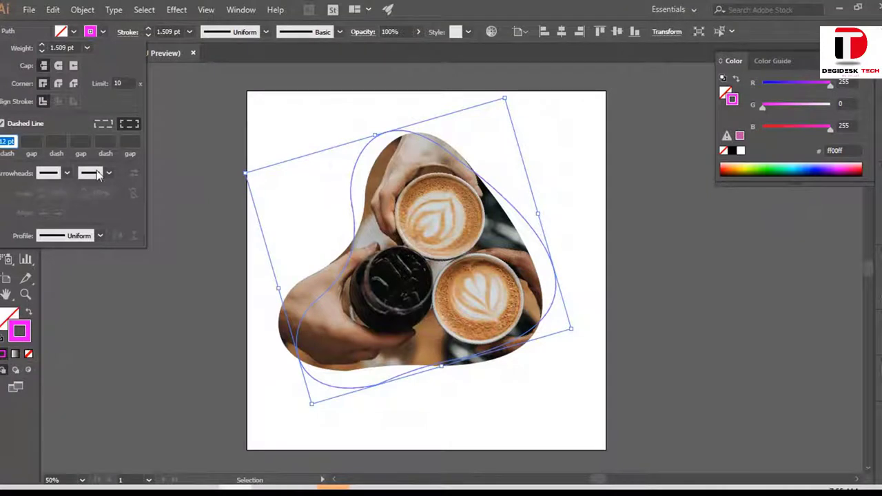
left_click(184, 366)
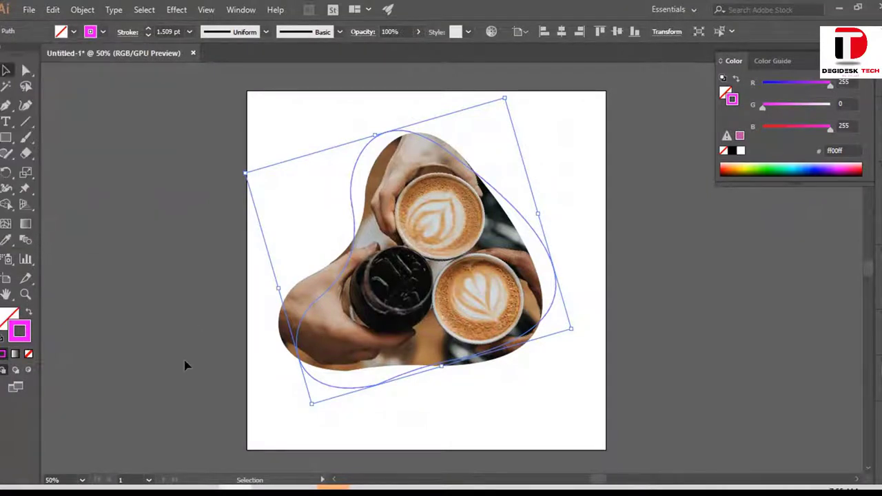
left_click(185, 366)
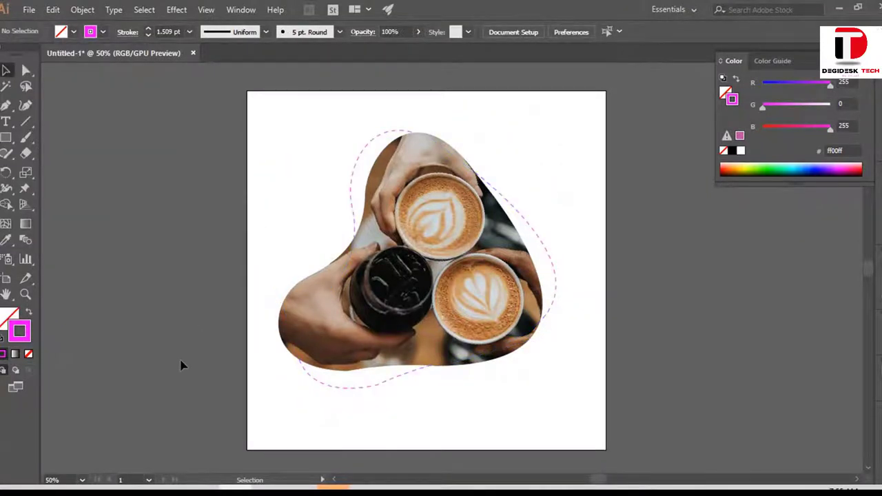
Draw a 1080 × 1080 px square from the artboard corner, filled magenta with no stroke
left_click(5, 137)
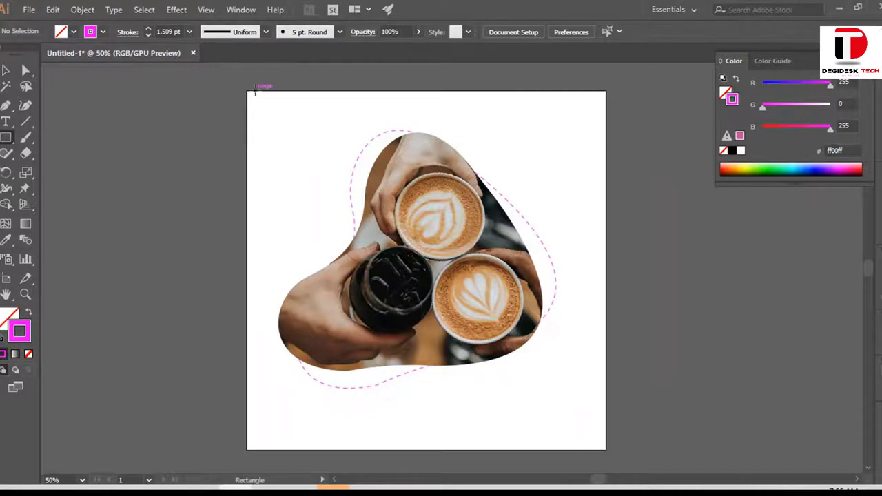
left_click(255, 91)
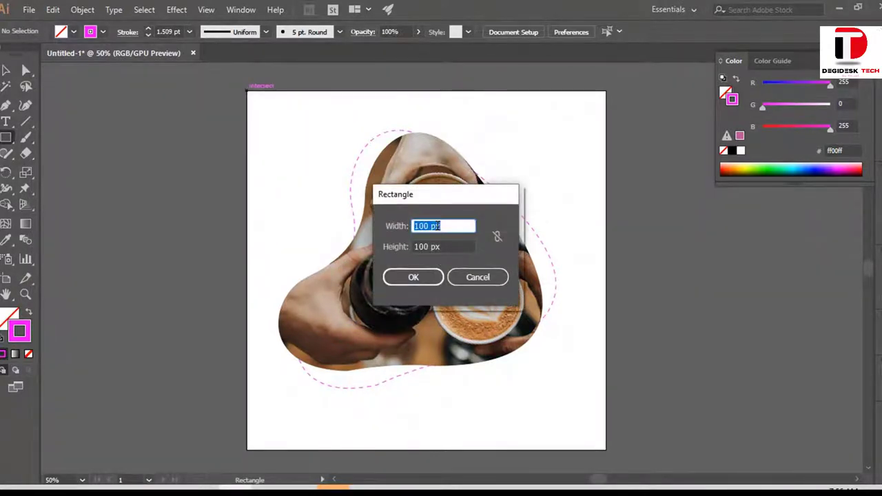
left_click(497, 237)
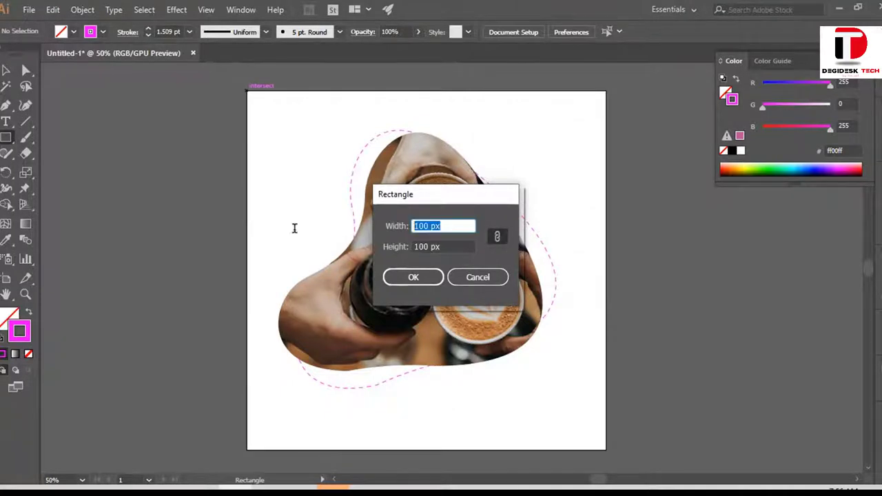
type("1080")
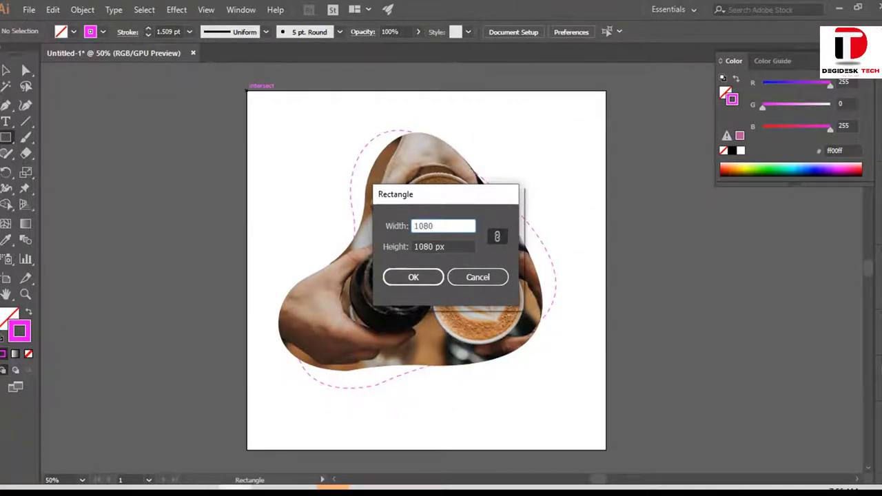
key("Return")
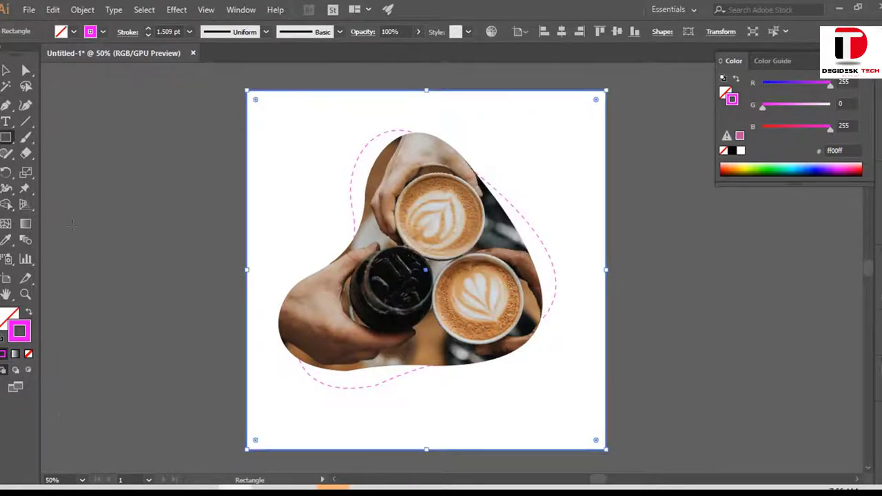
left_click(28, 314)
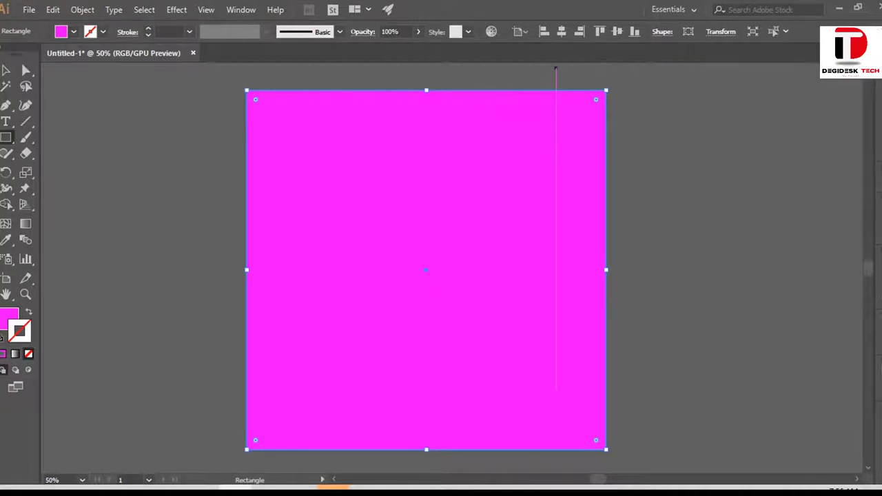
Set the square's fill to hex cccc66 in the Color Picker
double_click(10, 323)
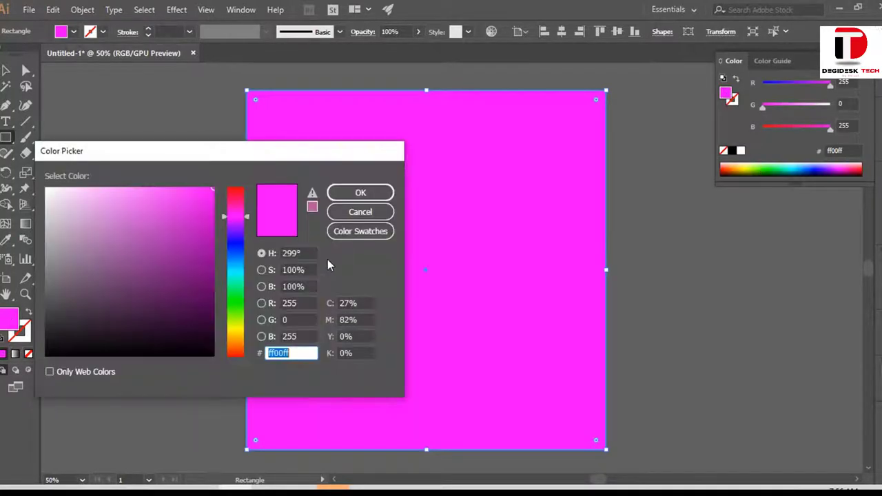
left_click(233, 346)
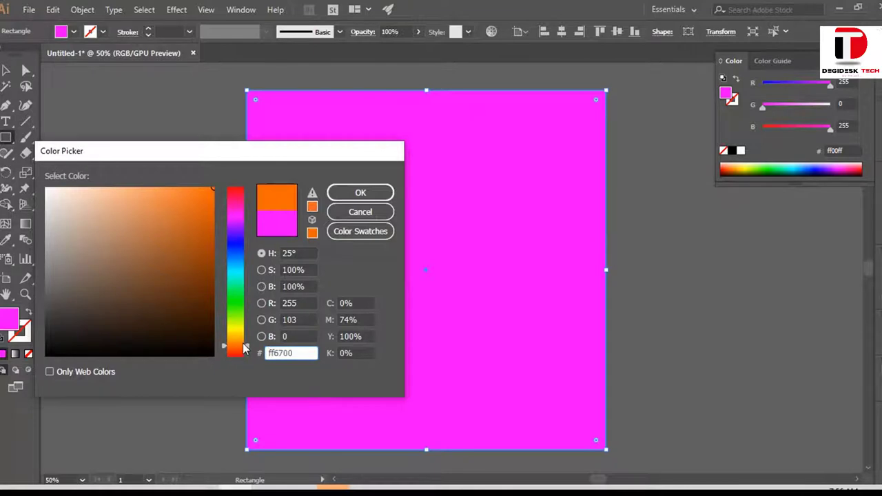
left_click_drag(245, 348, 247, 335)
left_click_drag(151, 224, 97, 197)
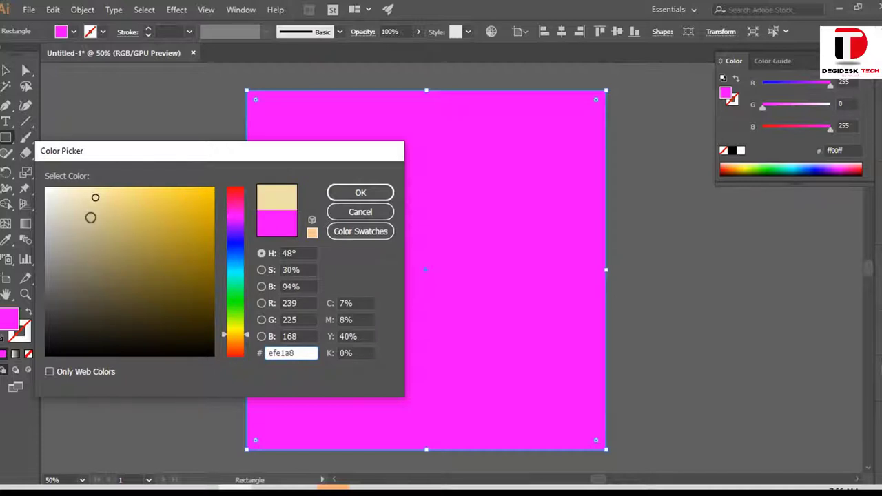
left_click(90, 220)
left_click_drag(108, 226, 113, 226)
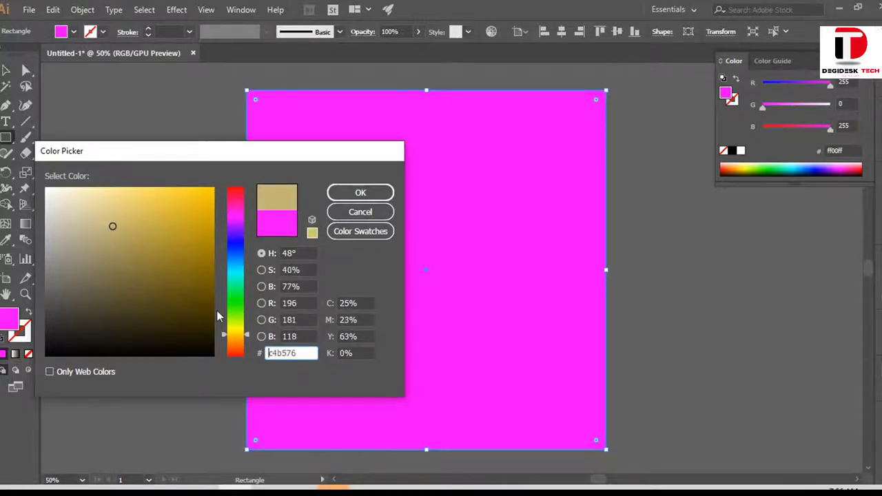
left_click(248, 333)
left_click_drag(248, 333, 248, 333)
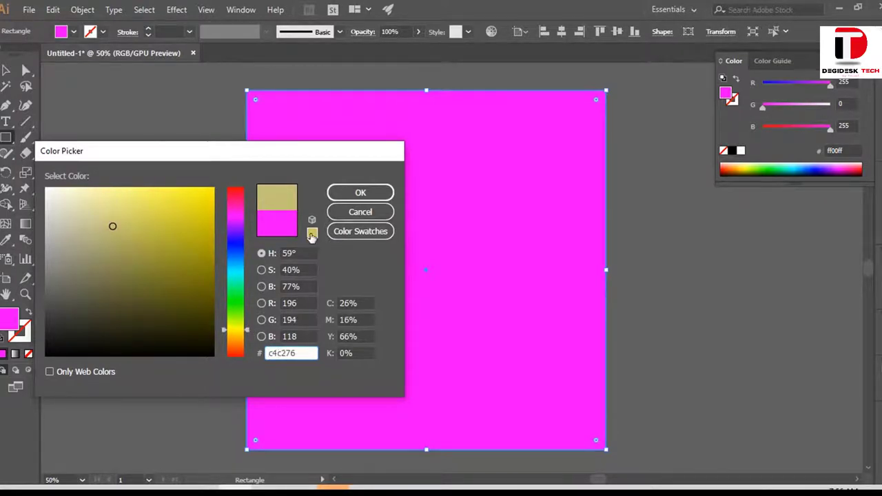
type("cccc66")
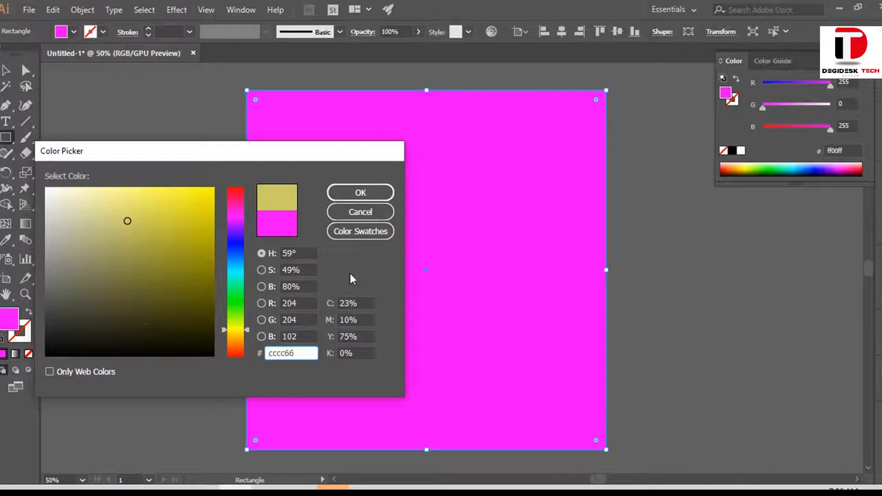
left_click(361, 193)
Send the square behind the clipped coffee photo and dashed outline
left_click(6, 69)
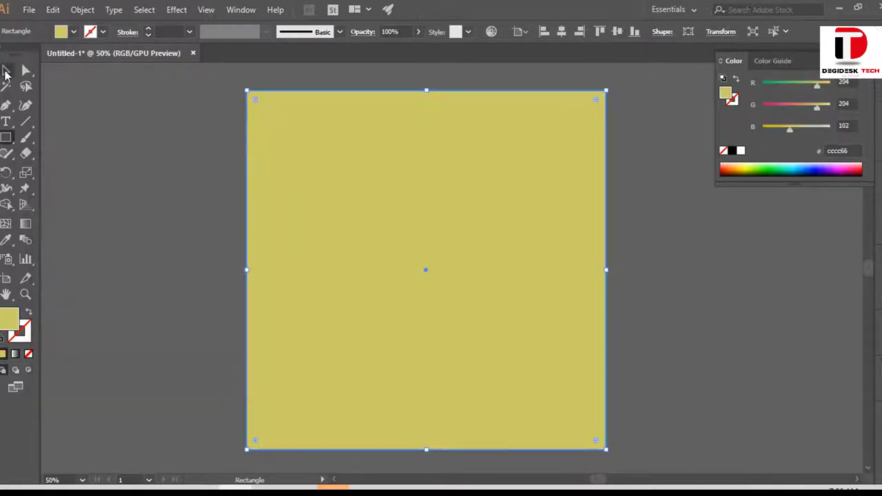
key("ctrl")
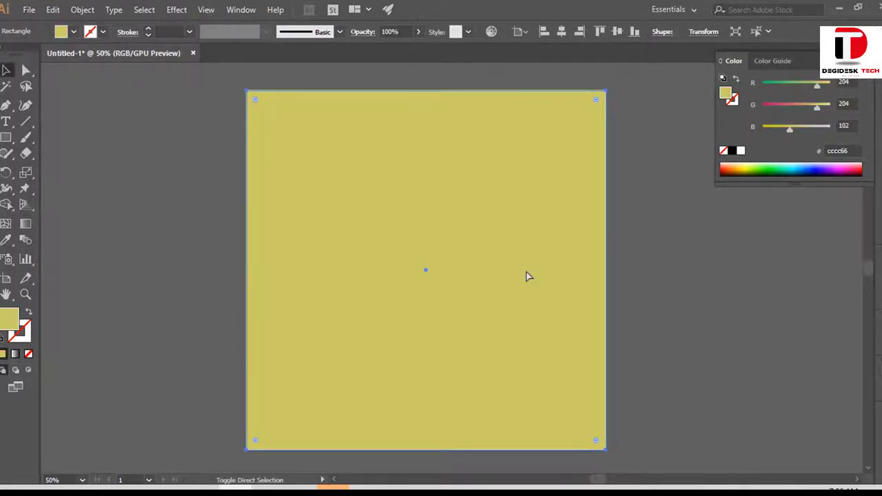
key("ctrl+v")
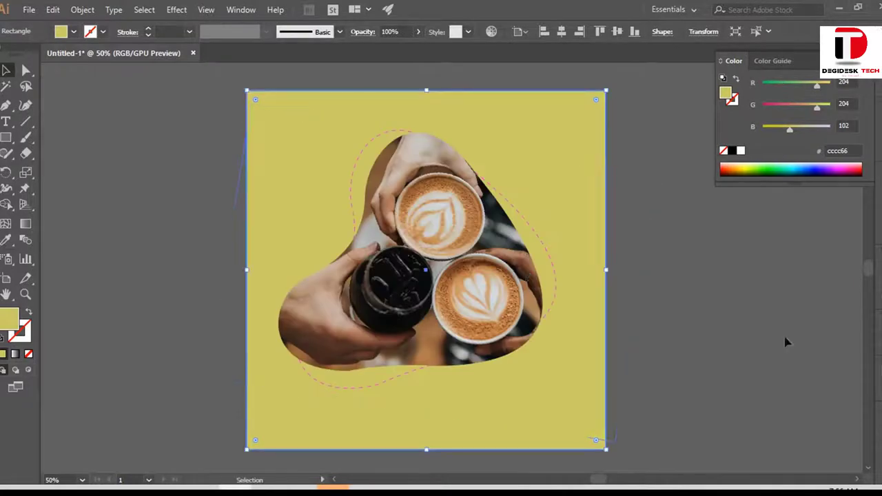
Select the background square and sample the latte colour from the photo onto its fill
left_click(786, 341)
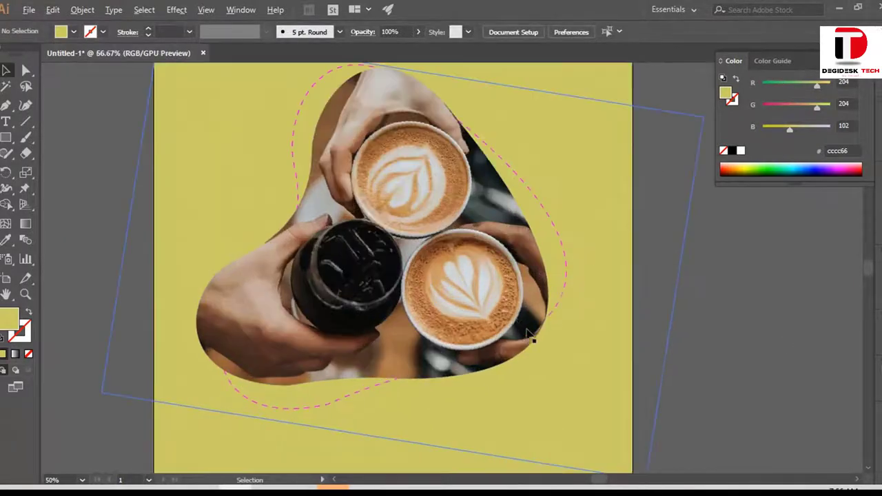
scroll(531, 338, "up", 2)
scroll(531, 337, "down", 3)
scroll(536, 160, "up", 1)
left_click(536, 160)
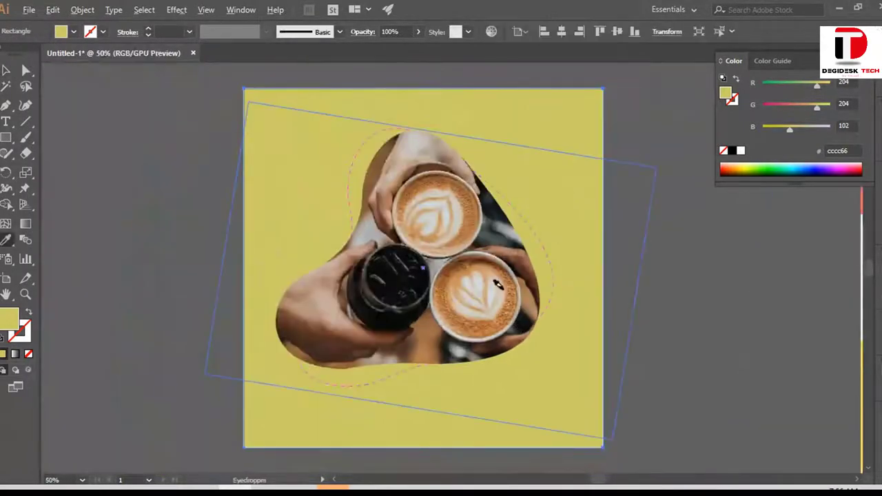
key("i")
scroll(498, 285, "up", 2)
scroll(498, 284, "up", 1)
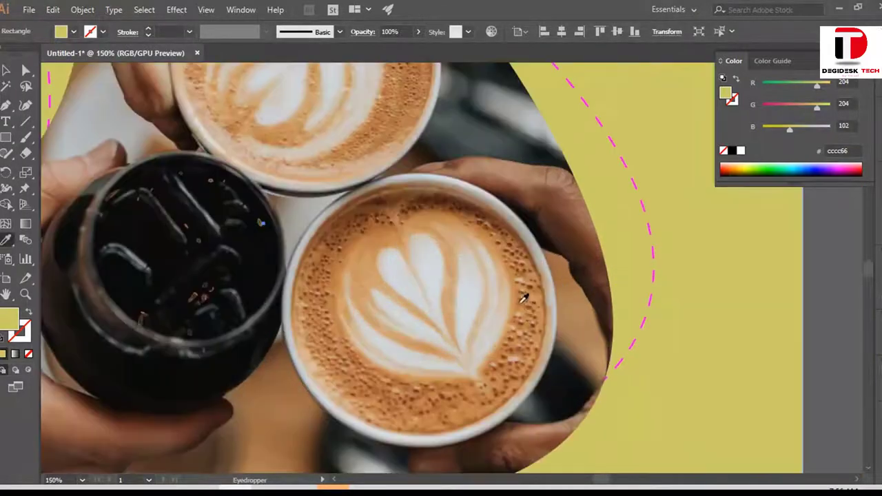
left_click(522, 297)
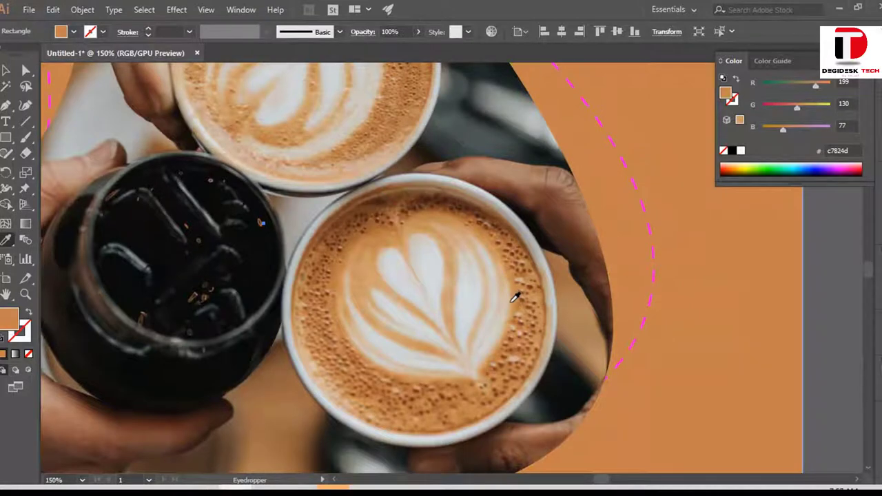
Resample lighter foam tones until the background fill is pale beige d0bba1
left_click(514, 297)
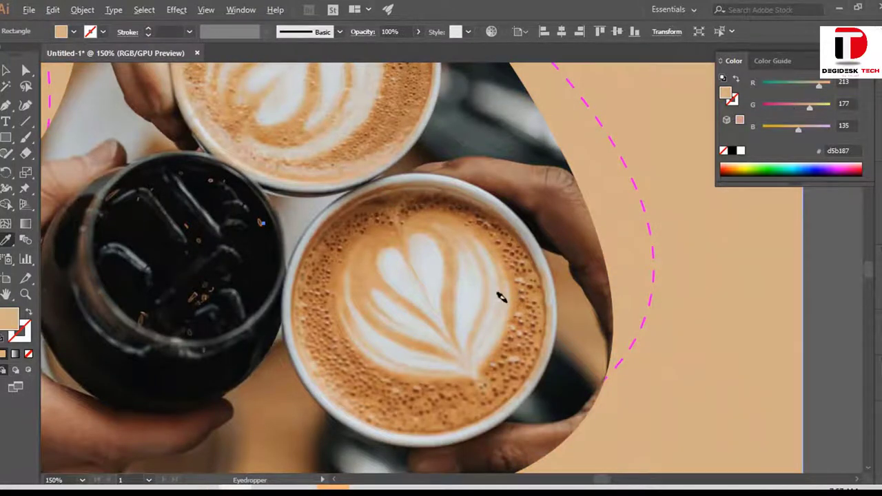
scroll(501, 296, "down", 3)
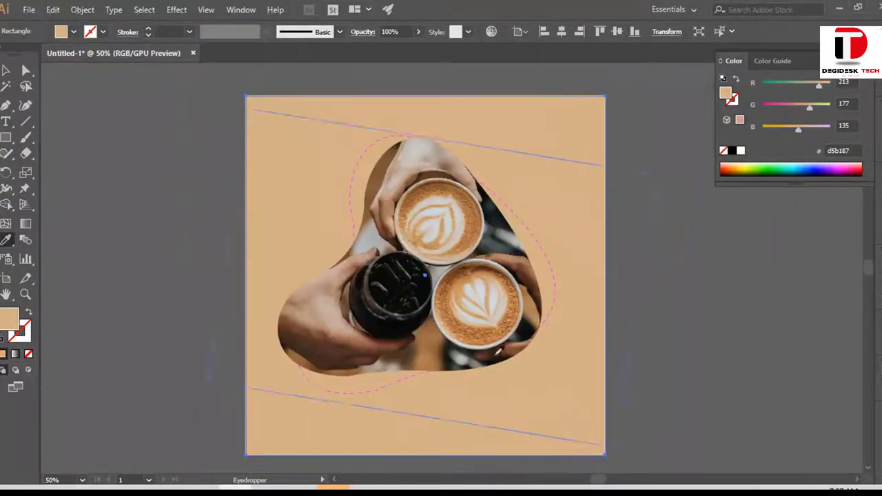
scroll(501, 296, "up", 1)
scroll(496, 303, "up", 2)
scroll(491, 317, "up", 2)
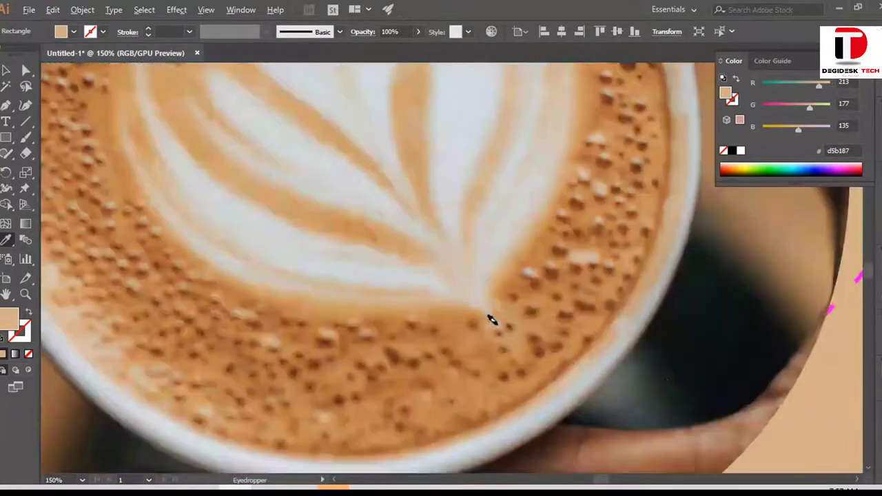
left_click(529, 223)
scroll(522, 220, "down", 1)
scroll(497, 400, "down", 2)
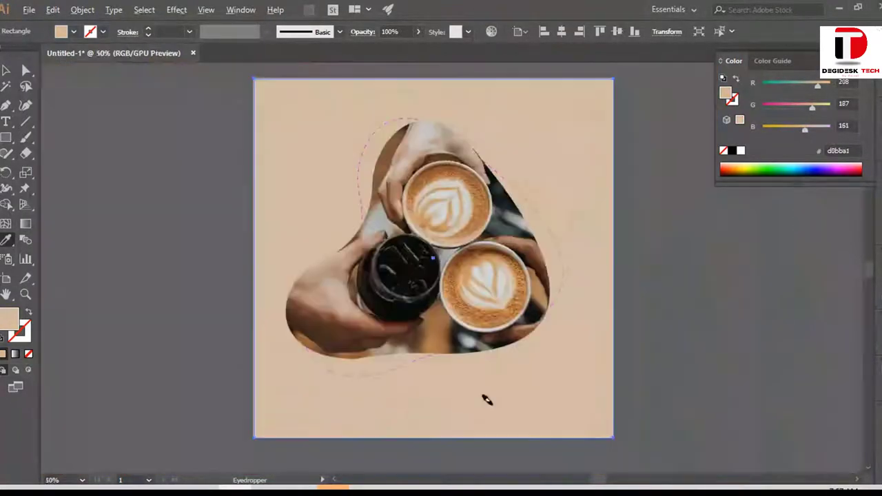
Give the dashed blob outline a near-black 0b0b0b stroke sampled from the dark drink
key("v")
left_click(616, 251)
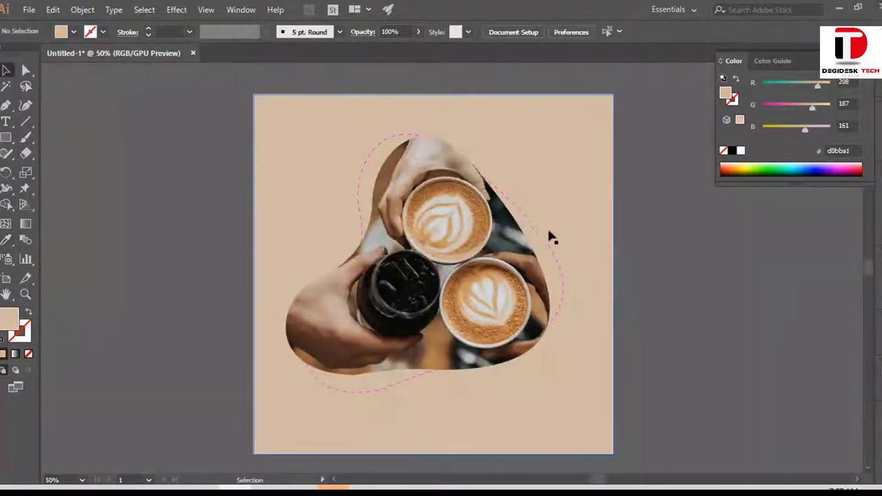
left_click(555, 252)
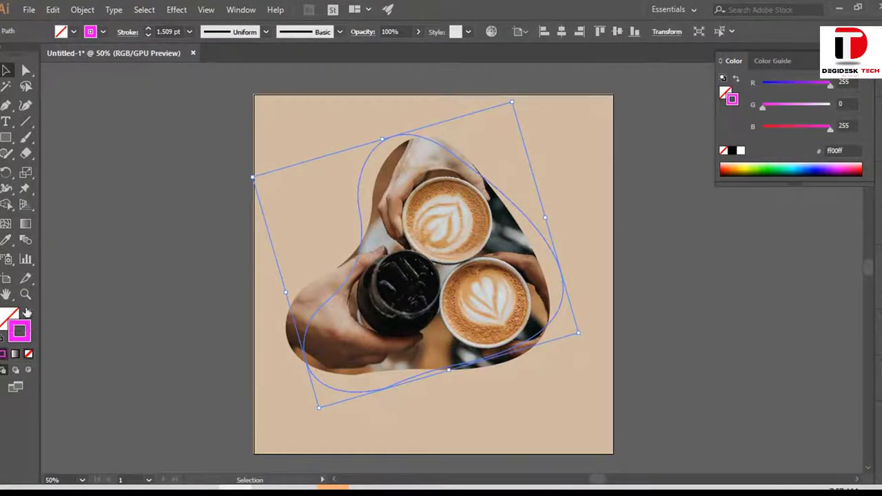
left_click(6, 239)
scroll(390, 293, "up", 2)
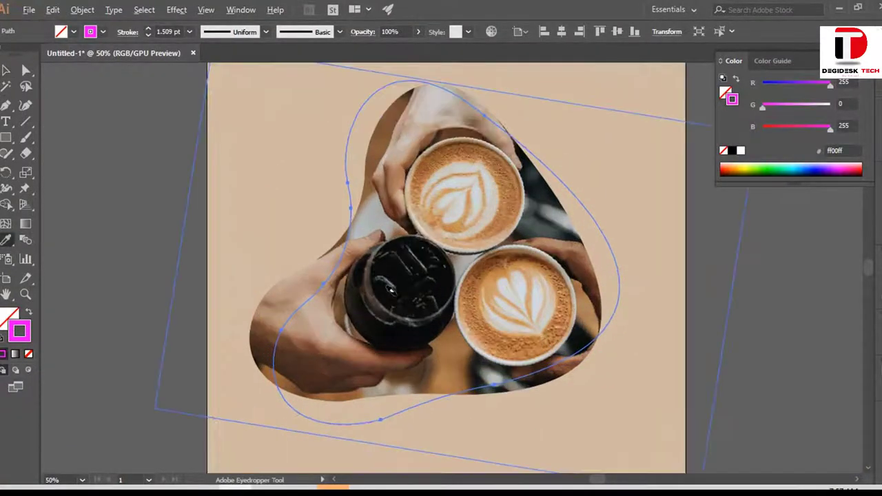
scroll(390, 291, "up", 3)
left_click(424, 257)
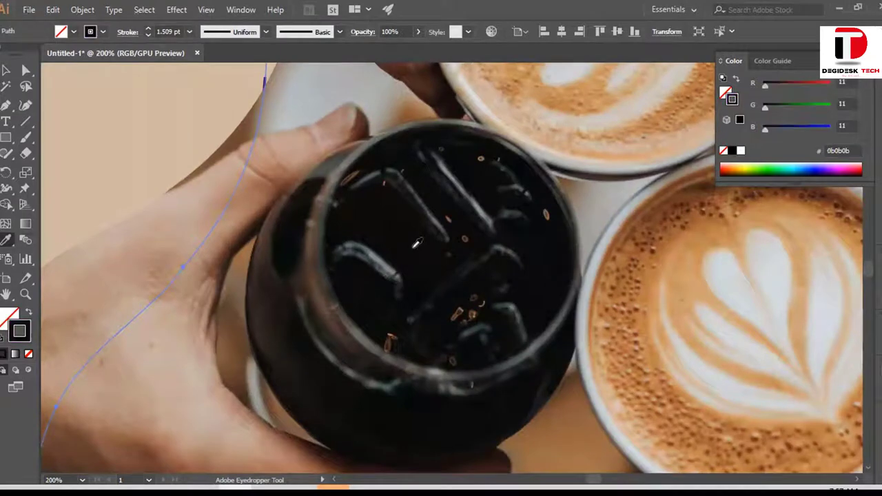
Return to the Selection tool and select the beige background square
left_click(5, 70)
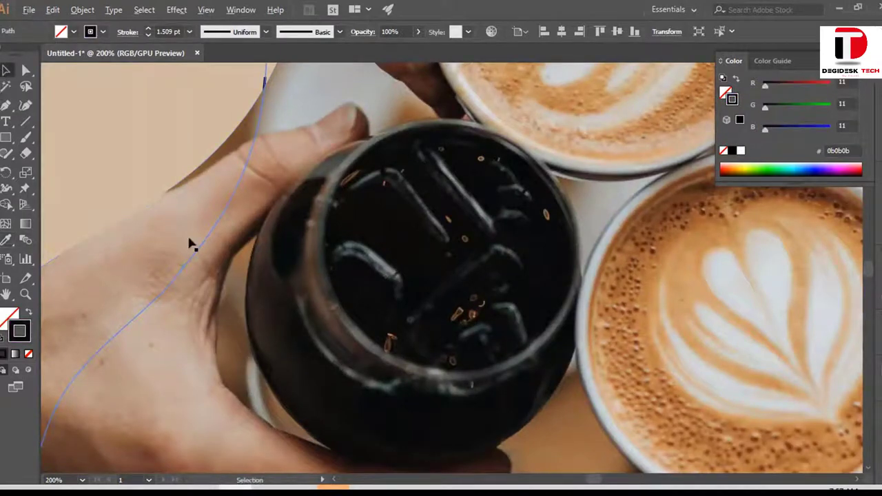
scroll(189, 242, "down", 2)
scroll(189, 242, "down", 1)
scroll(189, 242, "down", 1)
left_click(616, 306)
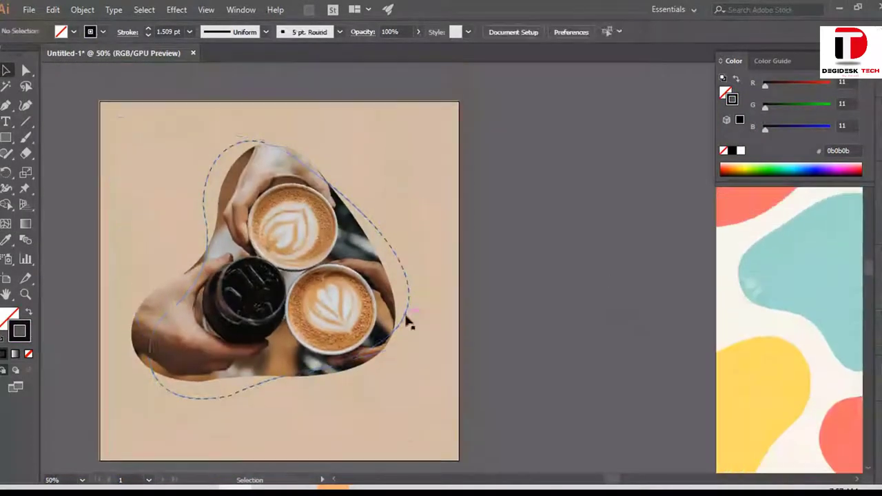
left_click(400, 118)
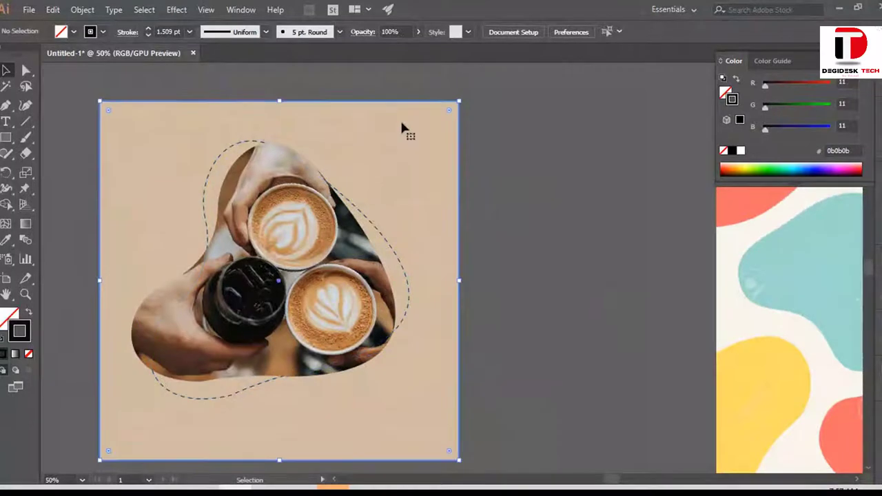
Raise the background fill's brightness from 81% to 91%, giving e8cfb5
double_click(10, 318)
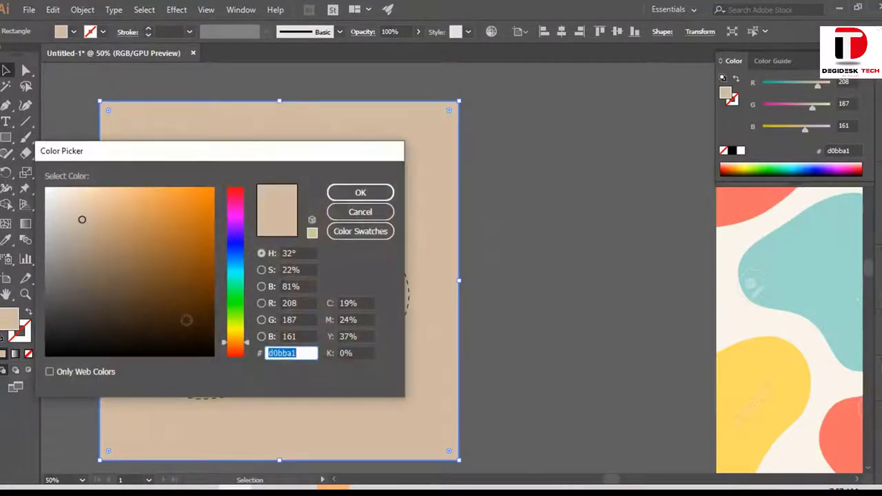
left_click(302, 287)
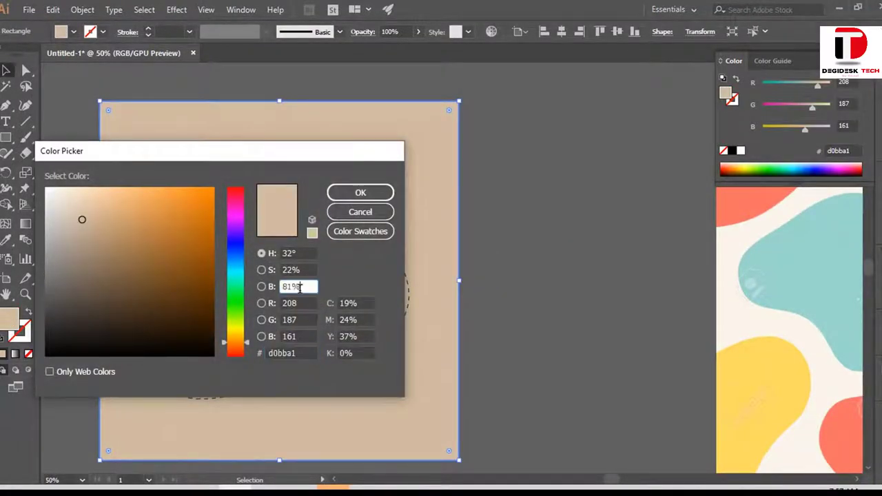
key("Up")
key("Up")
key("Up")
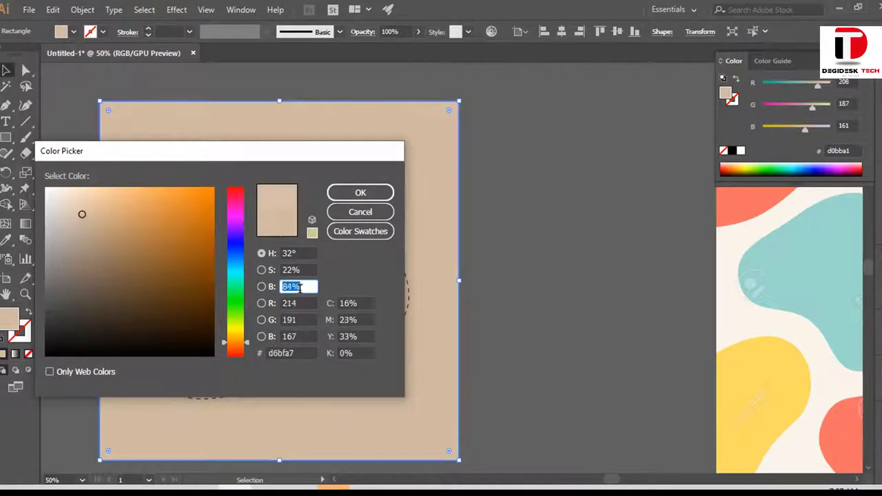
key("Up")
key("Up")
key("Up")
left_click(345, 193)
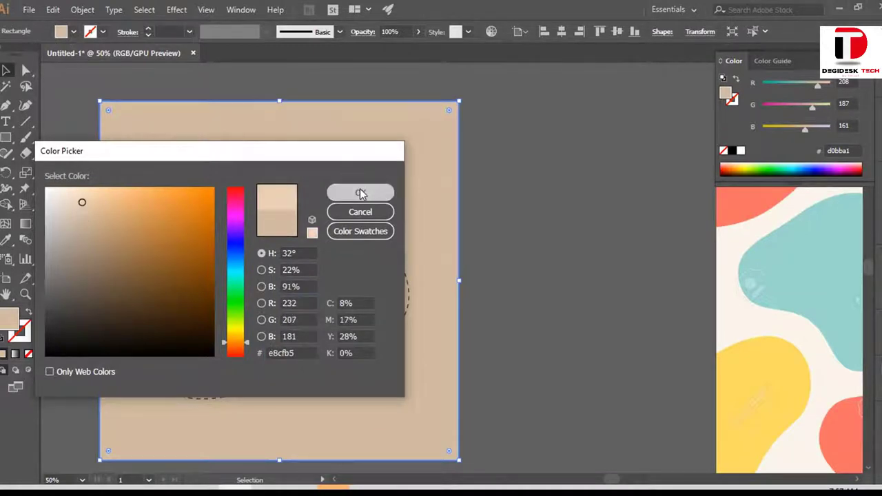
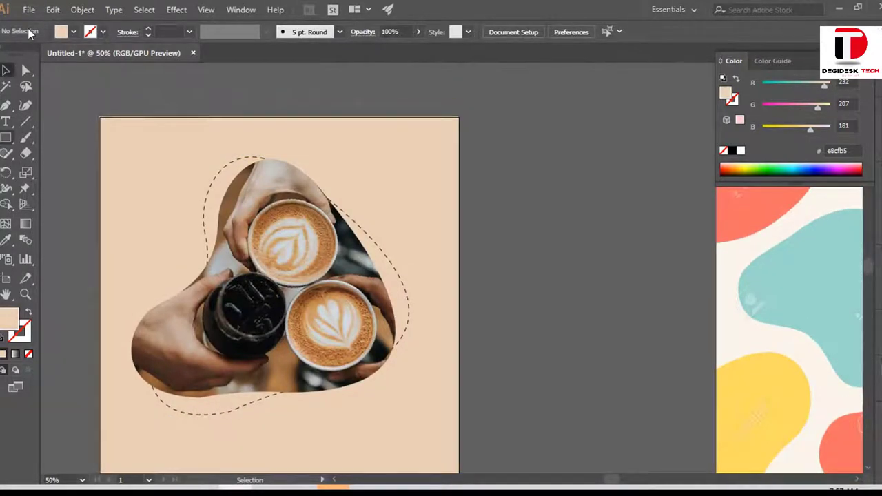
Place jhaal-restaurent.png from D:\Design\Images\Logos onto the pasteboard beside the artboard
left_click(29, 10)
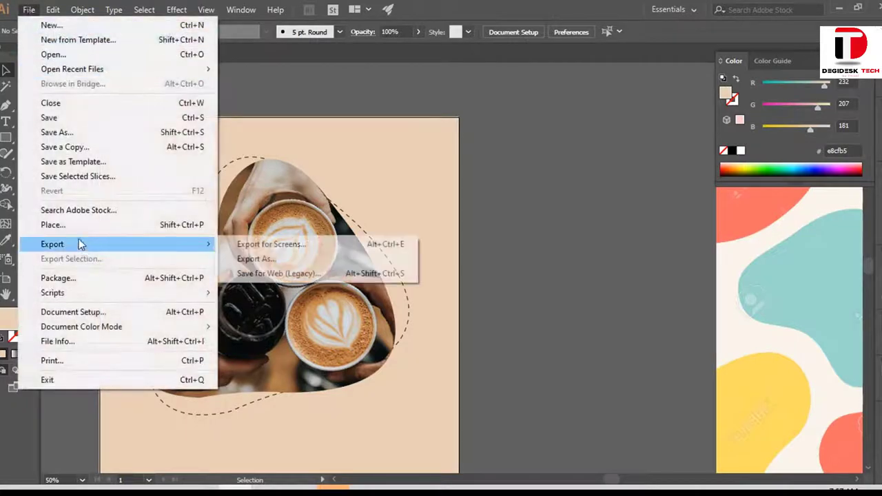
left_click(61, 225)
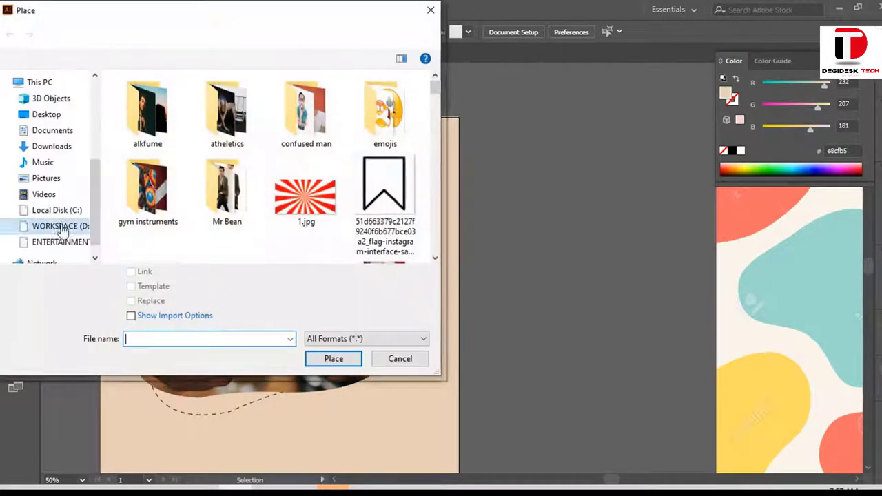
left_click(41, 228)
double_click(414, 109)
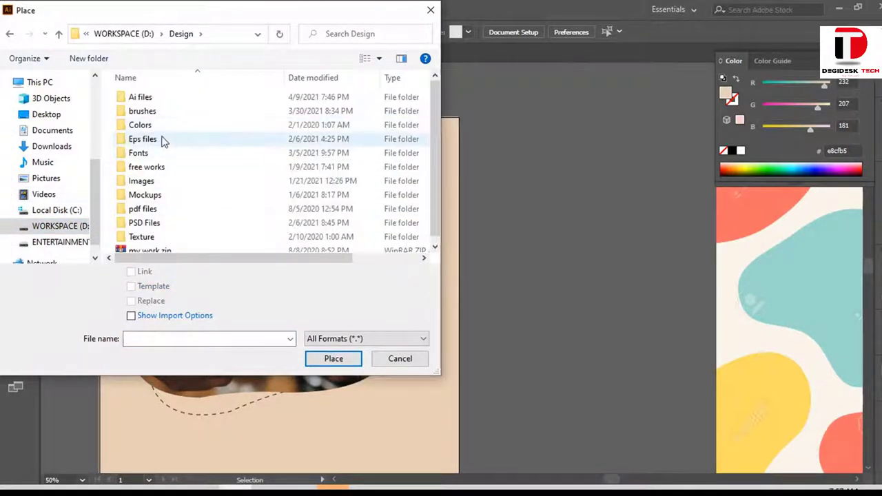
double_click(141, 180)
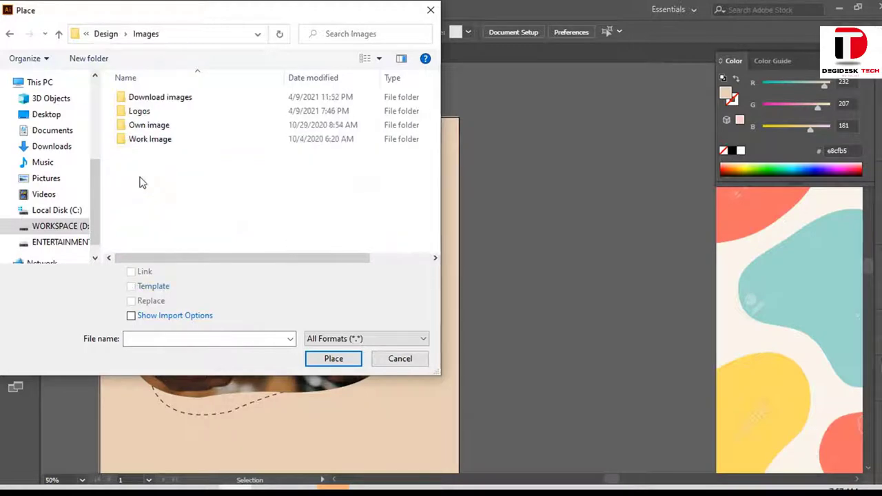
left_click(145, 114)
double_click(140, 112)
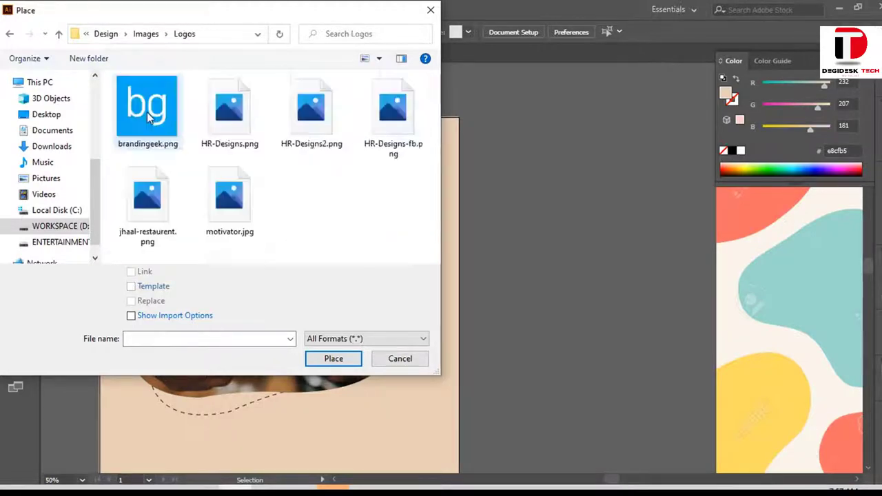
left_click(151, 197)
left_click(329, 359)
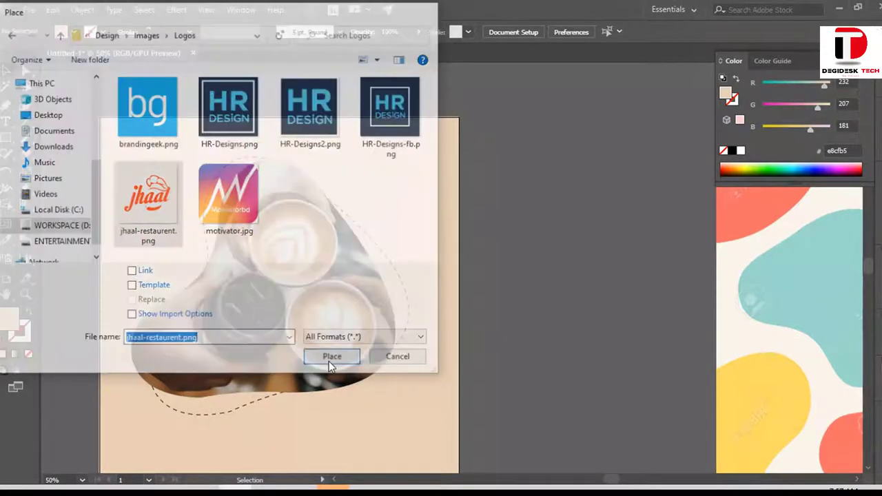
left_click_drag(517, 271, 669, 450)
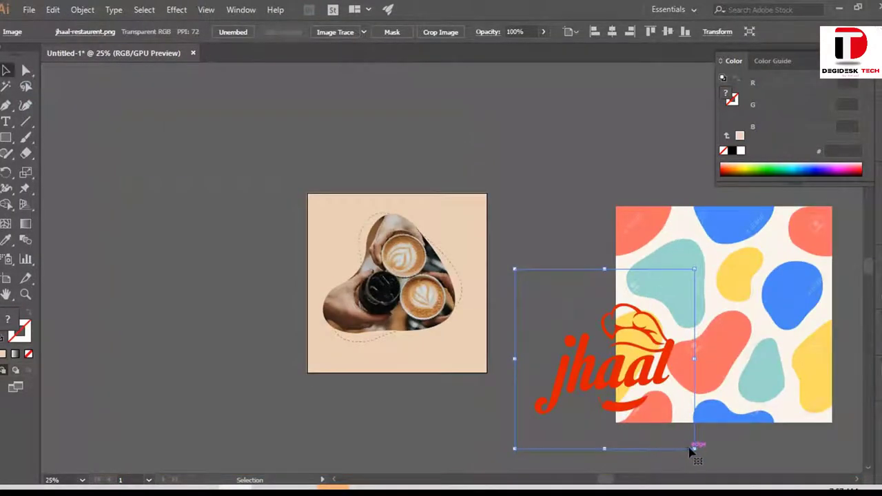
Shrink the jhaal logo to about 242 px and move it to the artboard's top-left
left_click_drag(695, 449, 661, 416)
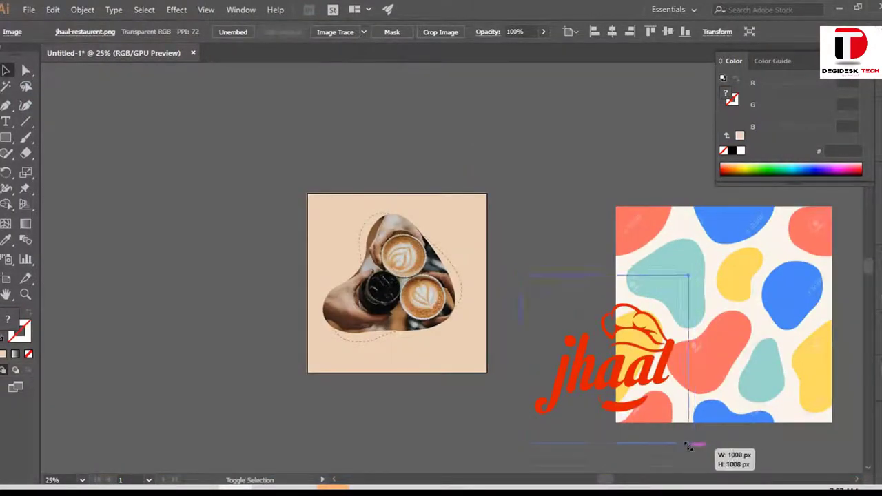
left_click_drag(603, 364, 341, 224)
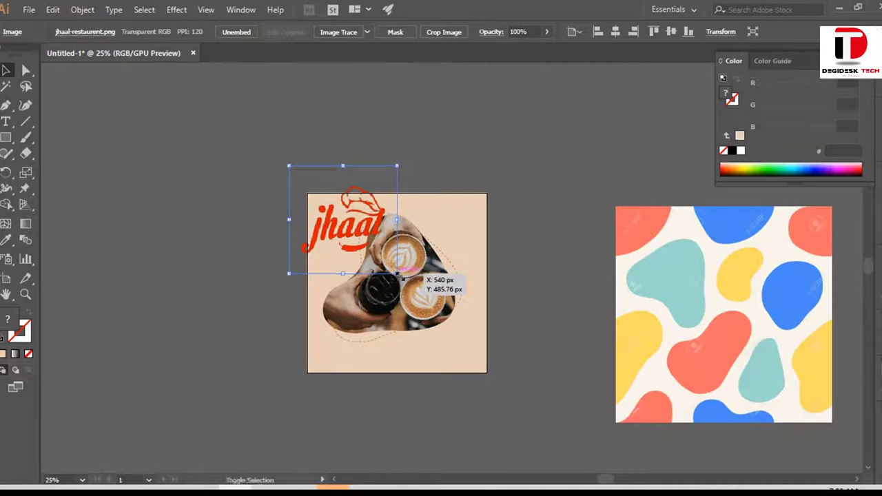
left_click_drag(397, 274, 364, 242)
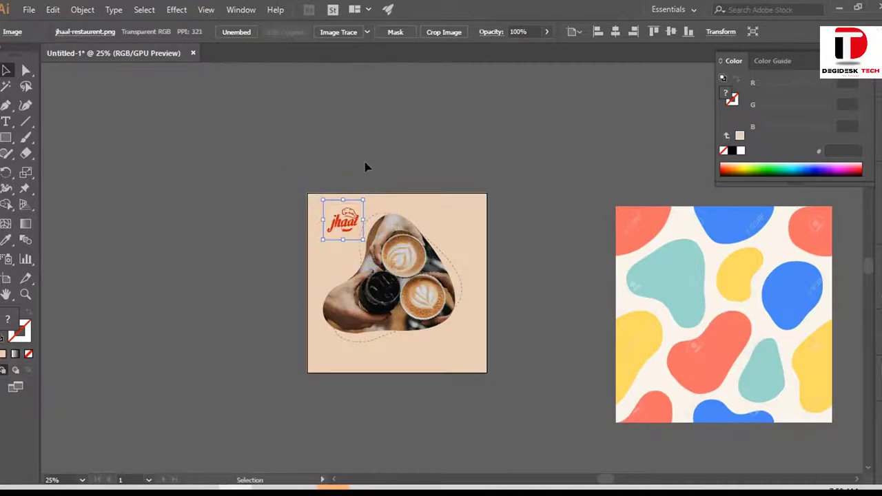
left_click(324, 177)
Fine-tune the logo's size and top-left position, then zoom out to view the whole artboard
scroll(313, 174, "up", 2)
scroll(328, 226, "up", 1)
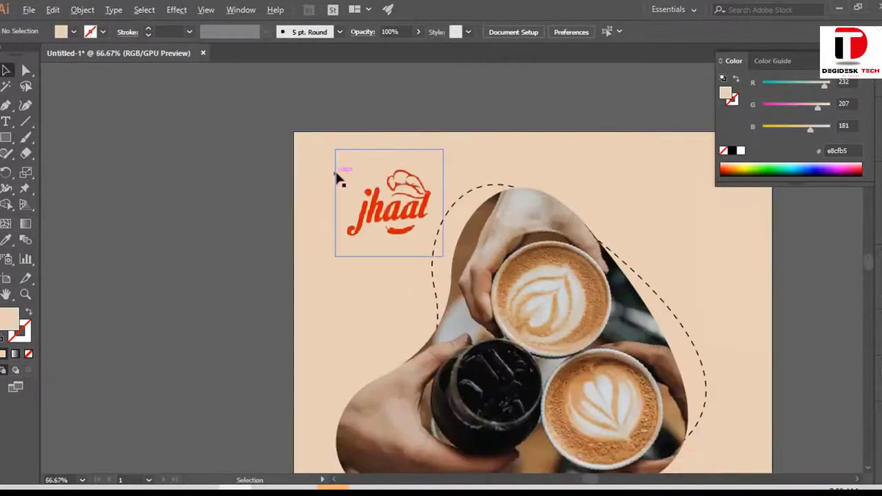
scroll(341, 173, "up", 1)
left_click_drag(422, 244, 356, 212)
left_click_drag(433, 273, 441, 280)
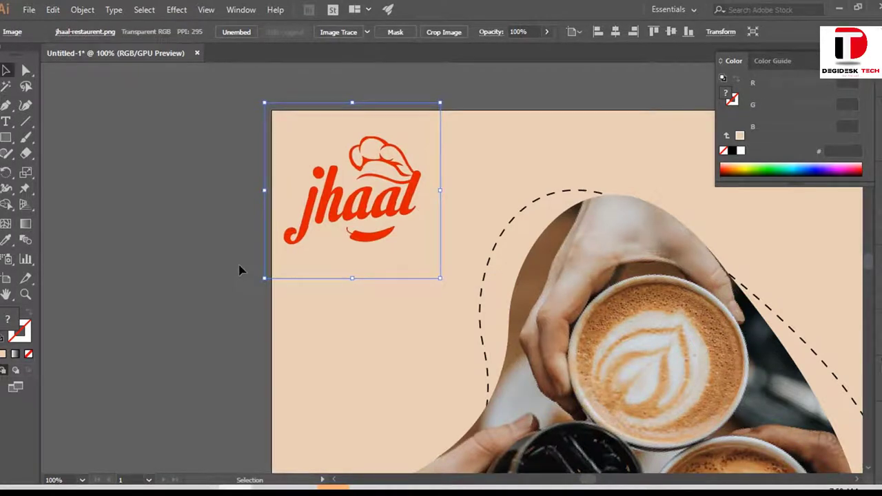
key("Right")
key("Right")
key("Right")
key("Up")
key("Up")
key("Up")
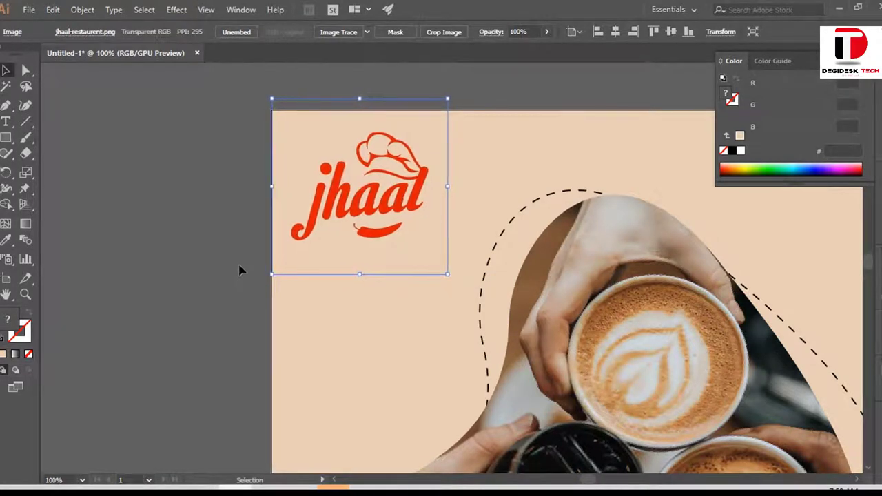
left_click(238, 269)
key("ctrl+minus")
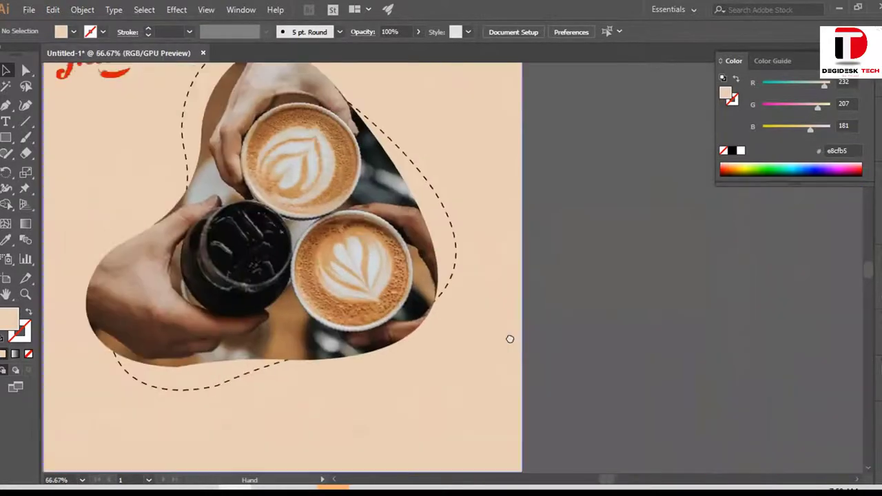
left_click_drag(510, 339, 577, 322)
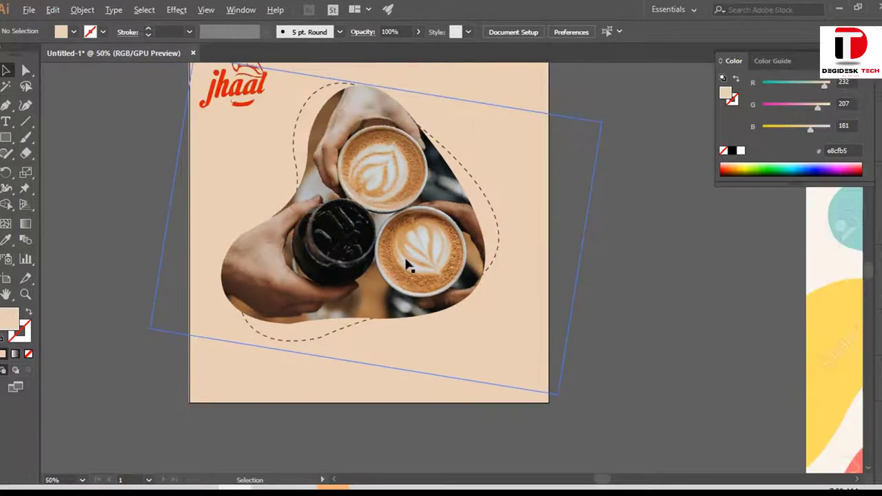
Draw a 180 px circle with the Ellipse tool beside the artboard
left_click(7, 147)
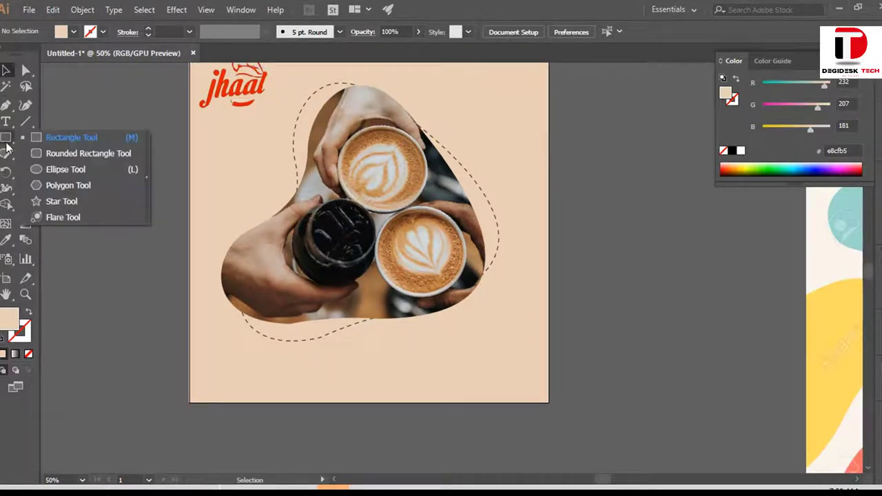
left_click(66, 169)
mouse_move(602, 248)
left_mouse_down()
mouse_move(654, 285)
mouse_move(662, 307)
left_mouse_up()
key("v")
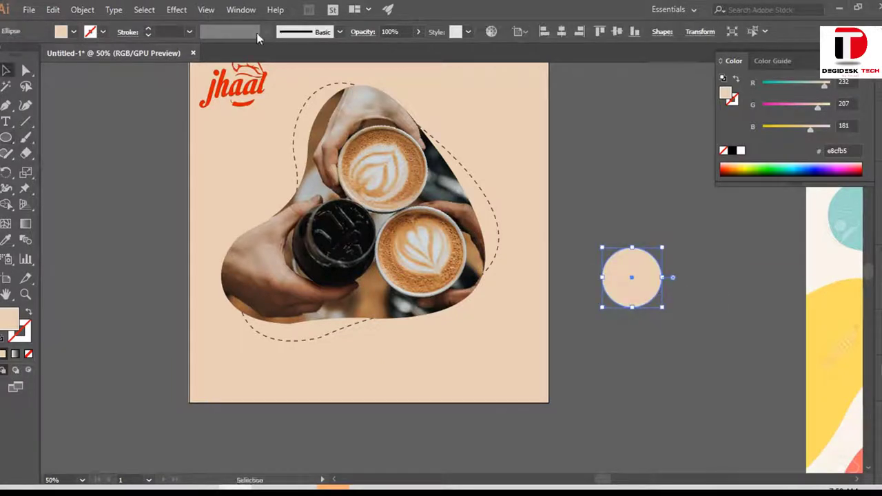
Apply a smooth Zig Zag effect to the circle: size 5 px, 4 ridges per segment
left_click(178, 11)
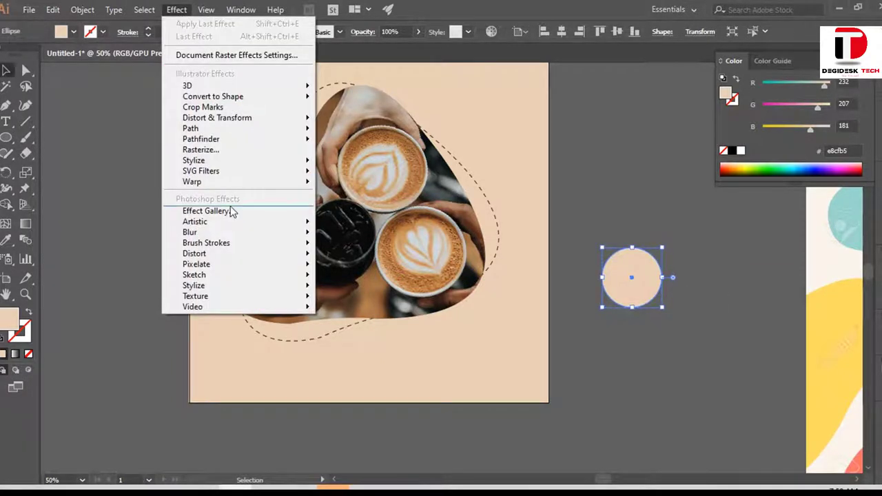
mouse_move(217, 118)
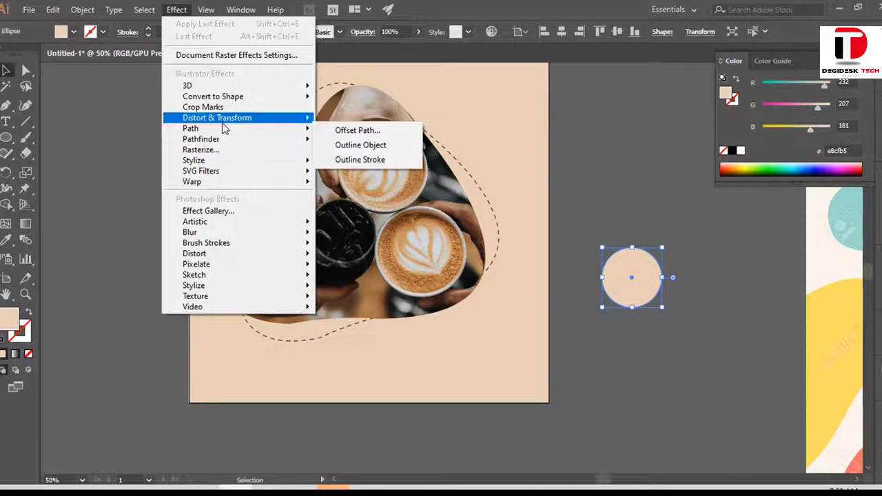
left_click(352, 207)
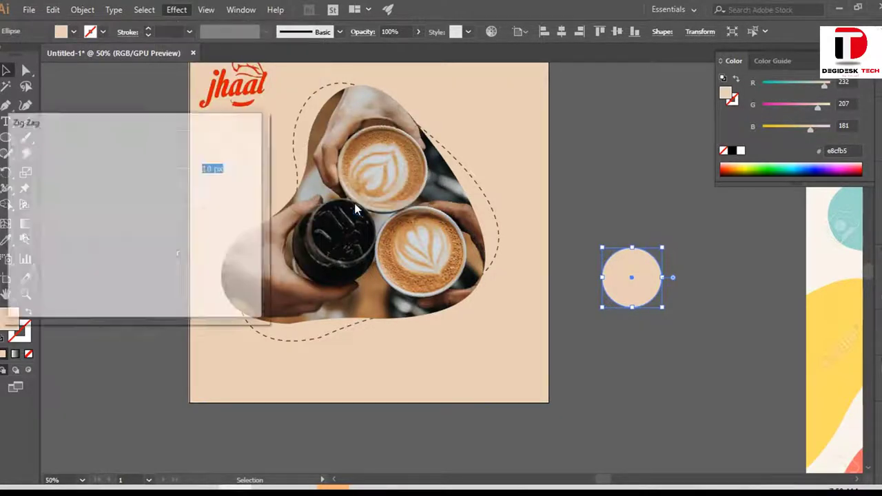
left_click(21, 291)
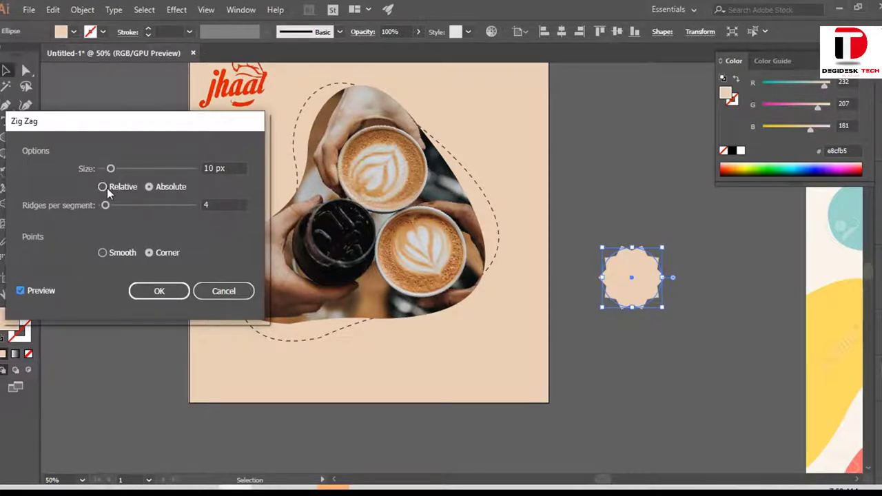
left_click(103, 253)
key("Down")
key("Down")
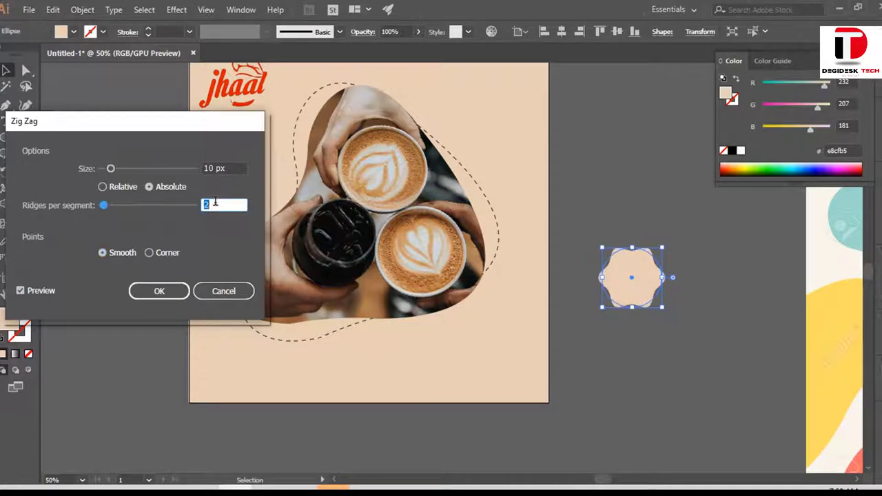
key("Up")
key("Up")
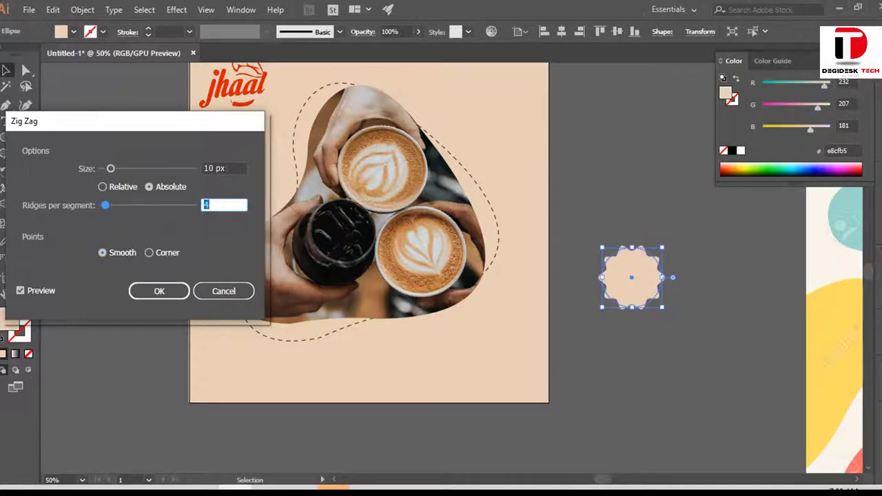
left_click(225, 169)
key("Down")
key("Down")
key("Down")
key("Down")
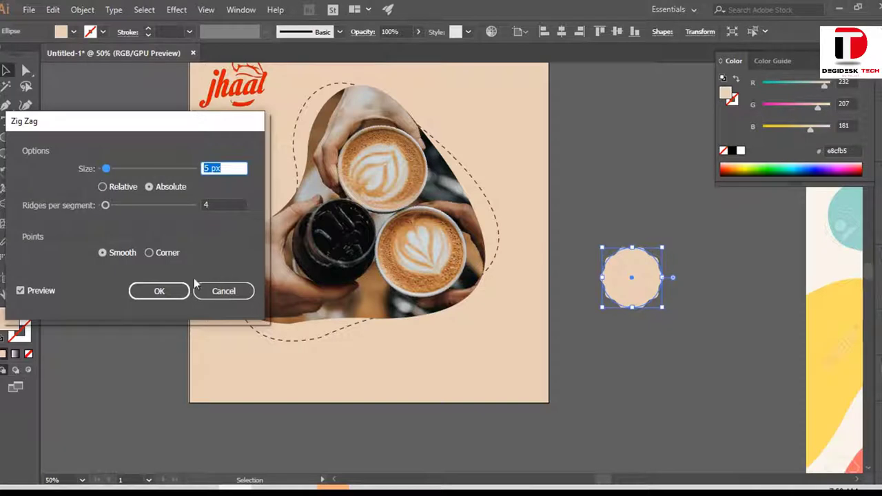
left_click(166, 291)
left_click(635, 200)
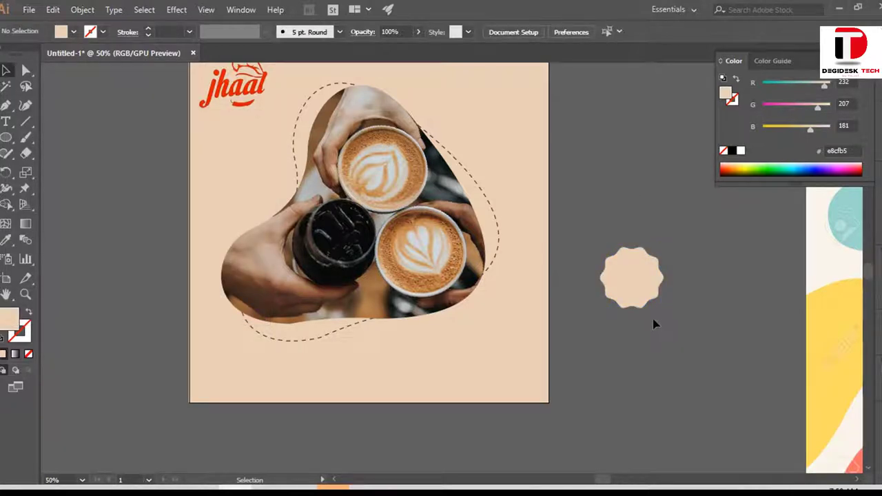
Enlarge the wavy badge to about 273 px and move it onto the artboard
scroll(654, 321, "up", 2)
scroll(648, 321, "down", 1)
key("ctrl+z")
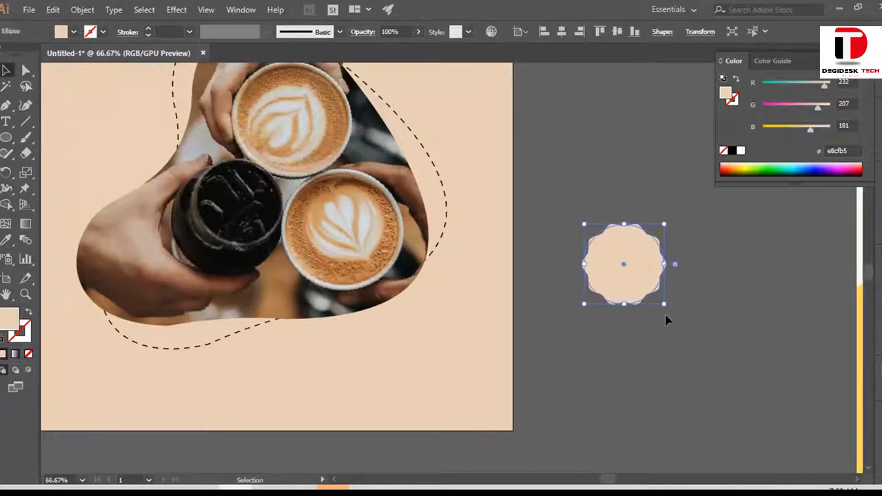
left_click_drag(664, 303, 689, 326)
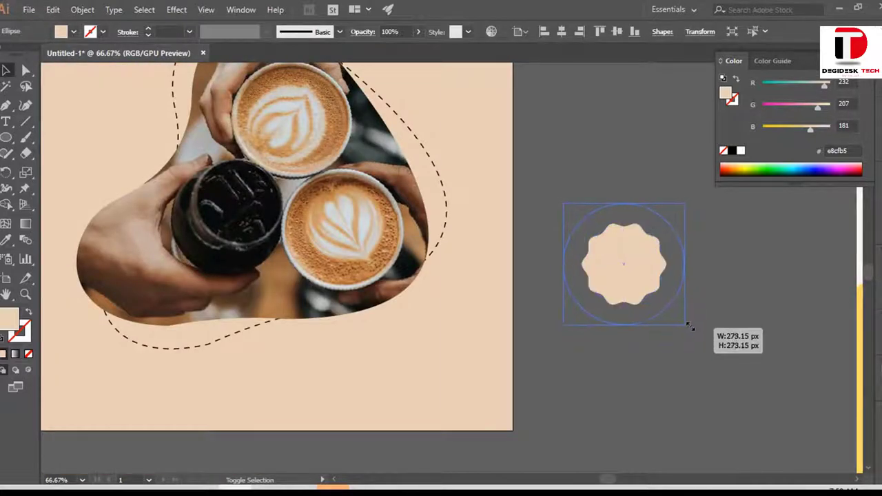
left_click(721, 317)
left_click_drag(652, 270, 291, 345)
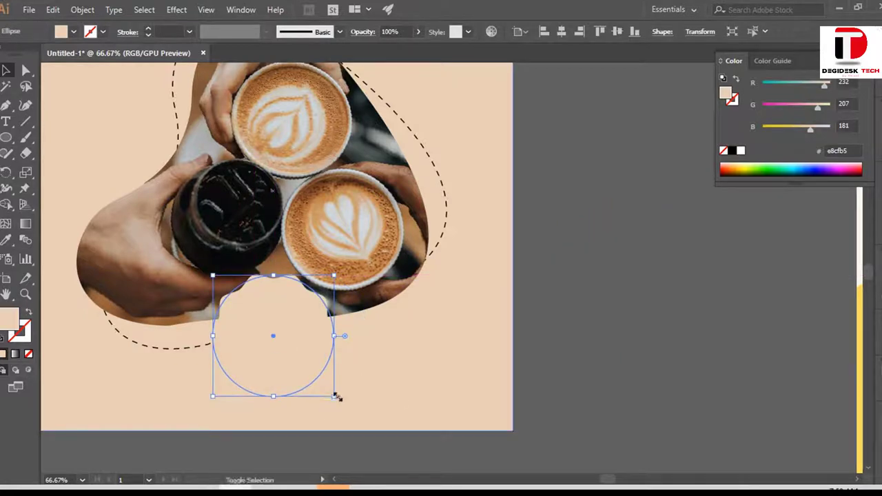
left_click_drag(335, 397, 320, 381)
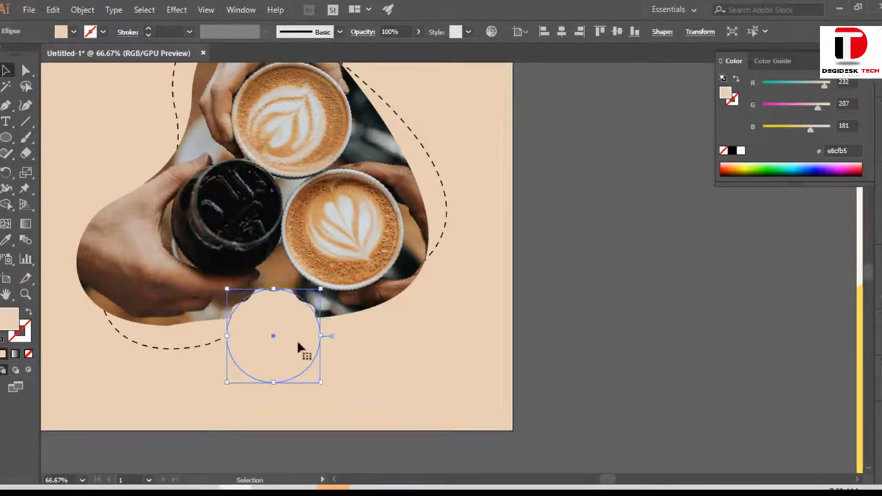
Position and resize the badge over the coffee photo's upper-right edge
left_click_drag(298, 348, 428, 112)
scroll(469, 205, "up", 2)
scroll(429, 220, "up", 2)
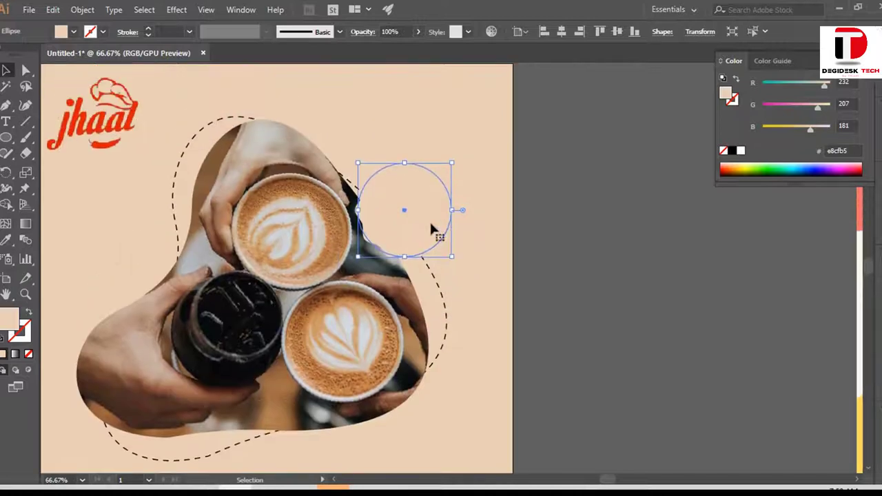
left_click_drag(406, 215, 388, 172)
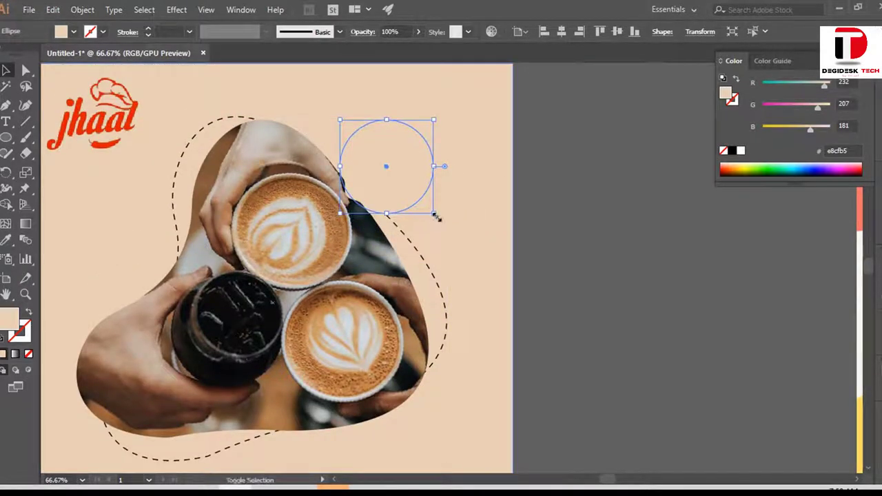
left_click_drag(434, 216, 441, 222)
left_click_drag(379, 202, 391, 202)
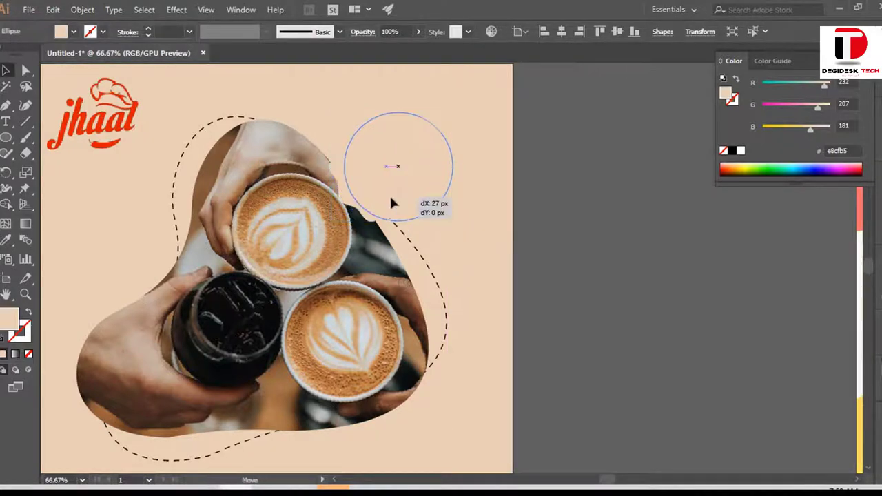
left_click(557, 242)
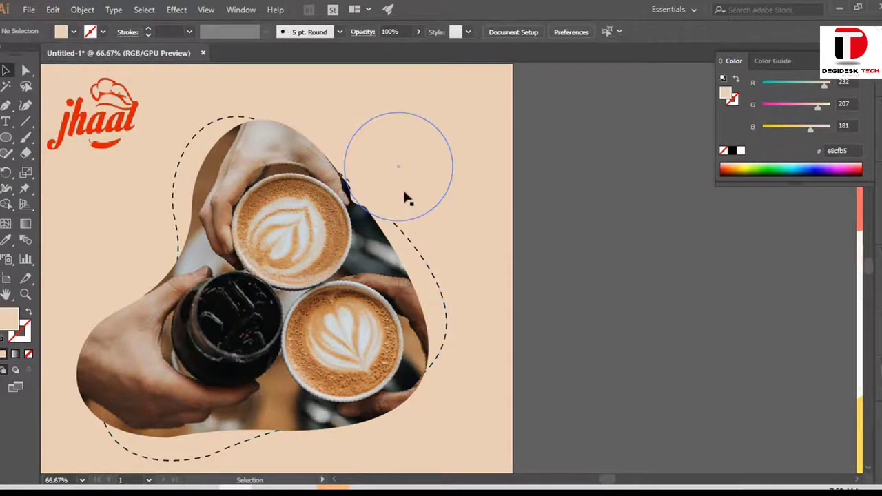
left_click_drag(405, 196, 401, 193)
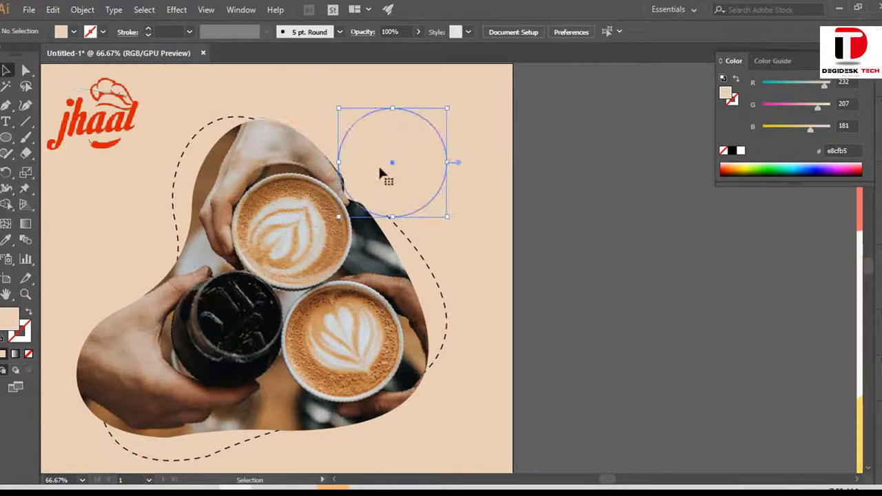
Sample grey tones from the coffee cups with the Eyedropper, then reselect the circle
key("i")
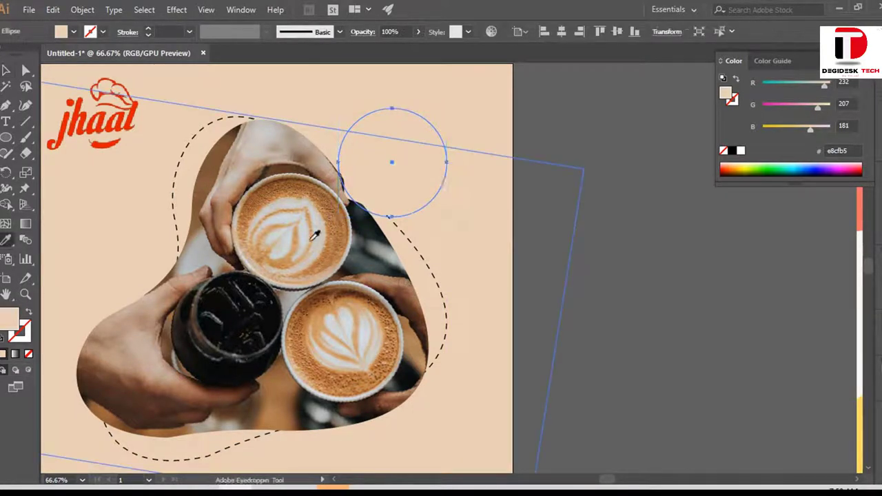
left_click(303, 228)
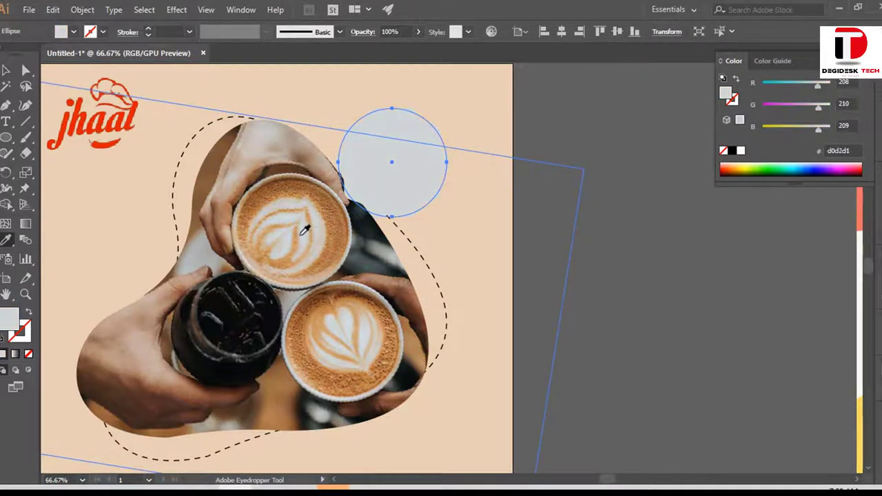
left_click(348, 313)
left_click(350, 316)
scroll(355, 356, "up", 2)
scroll(339, 339, "up", 3)
scroll(349, 230, "down", 1)
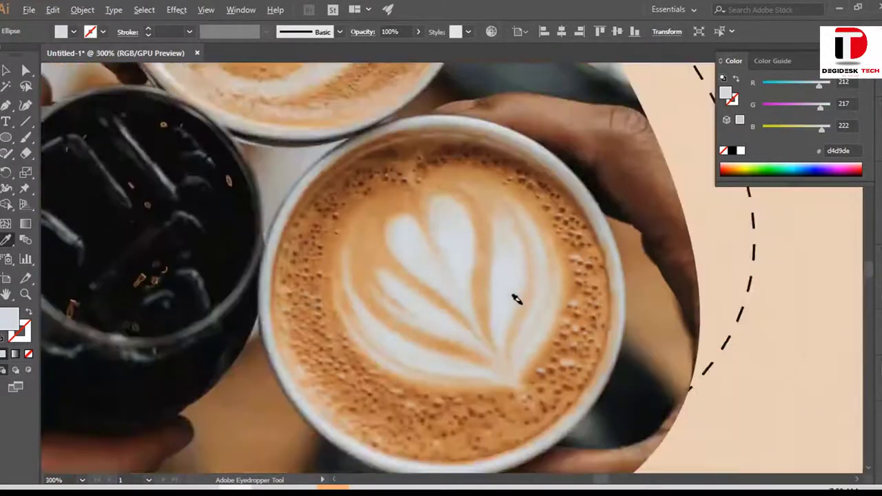
scroll(516, 298, "down", 3)
scroll(199, 328, "down", 2)
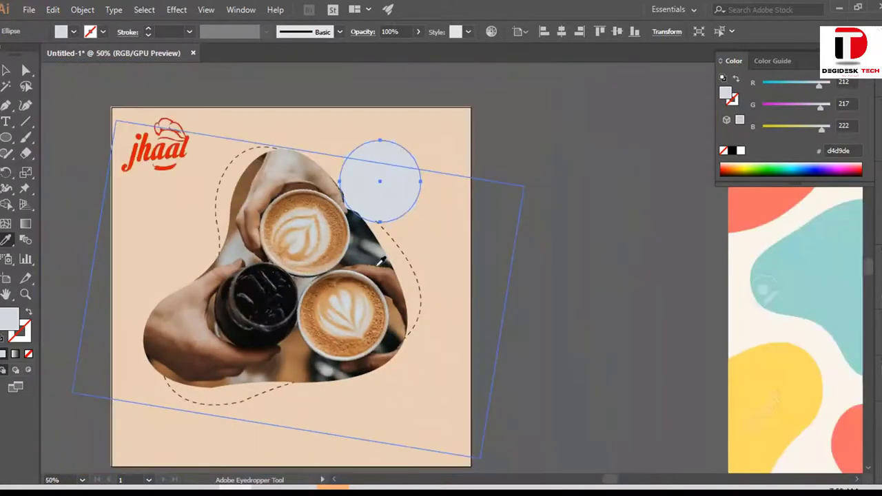
key("v")
left_click(341, 190)
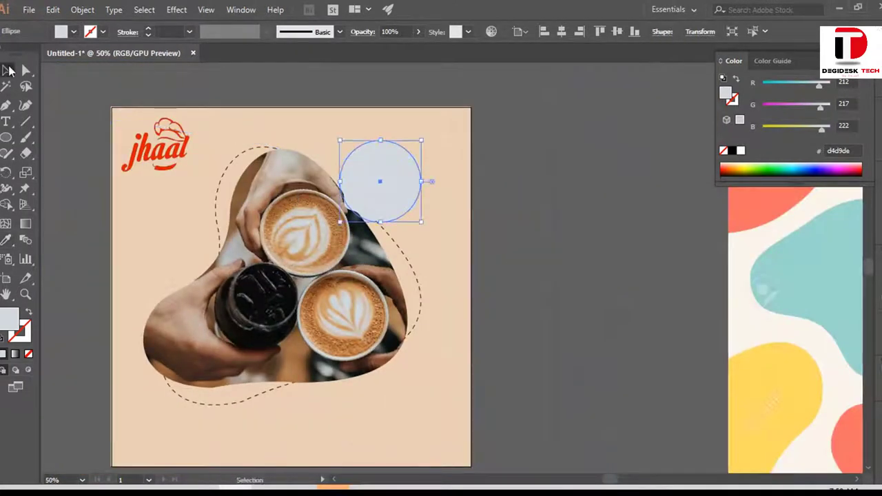
Fill the circle with pale cream #fff2e6 using the Color Picker
double_click(9, 322)
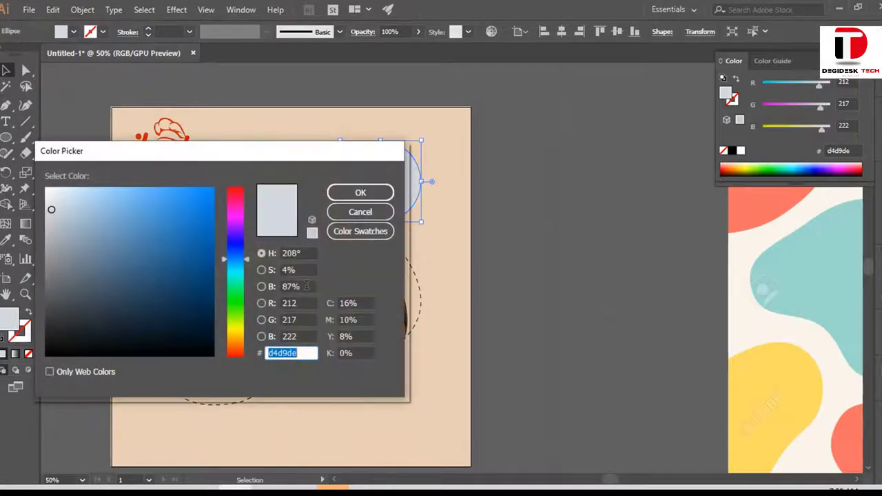
left_click(356, 219)
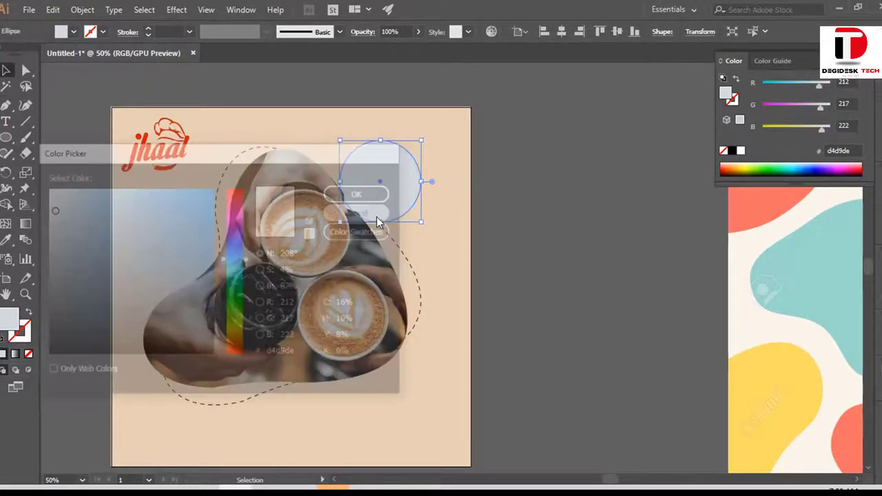
left_click(6, 239)
left_click(226, 135)
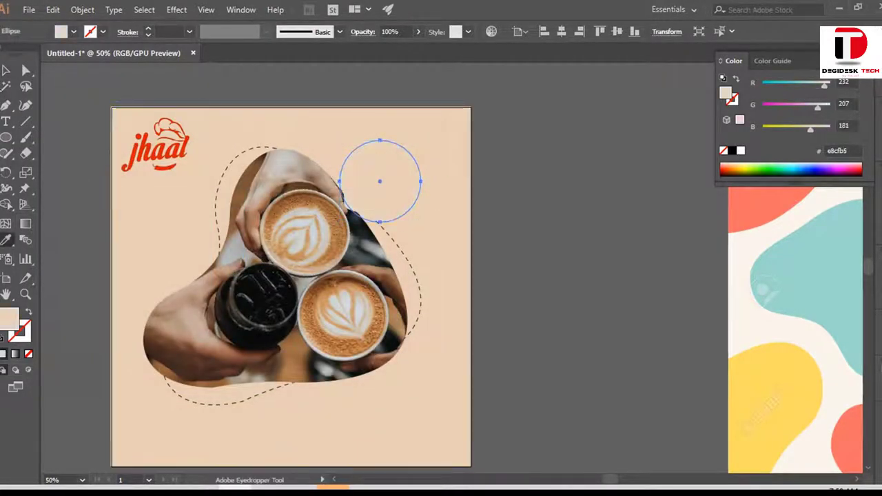
double_click(7, 320)
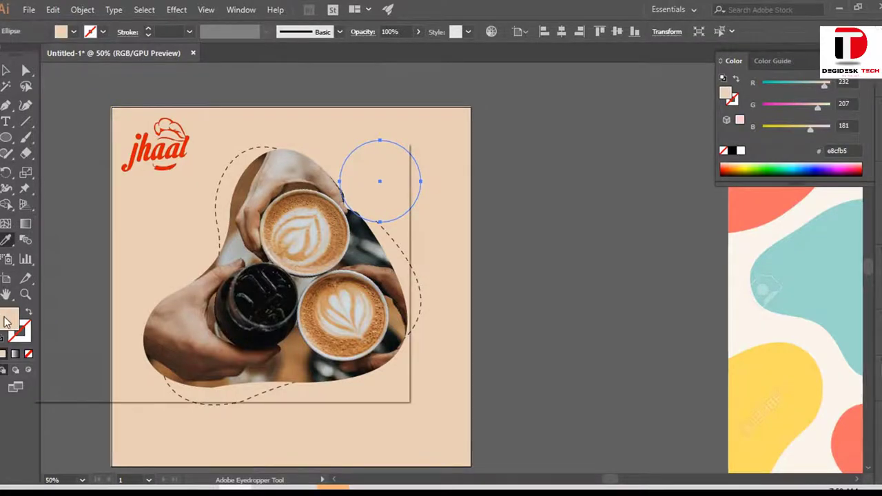
left_click_drag(69, 201, 63, 188)
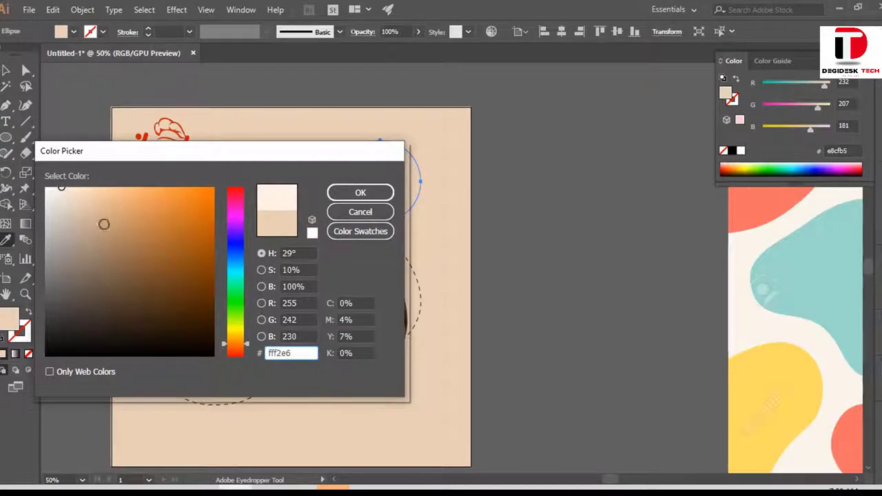
left_click(355, 193)
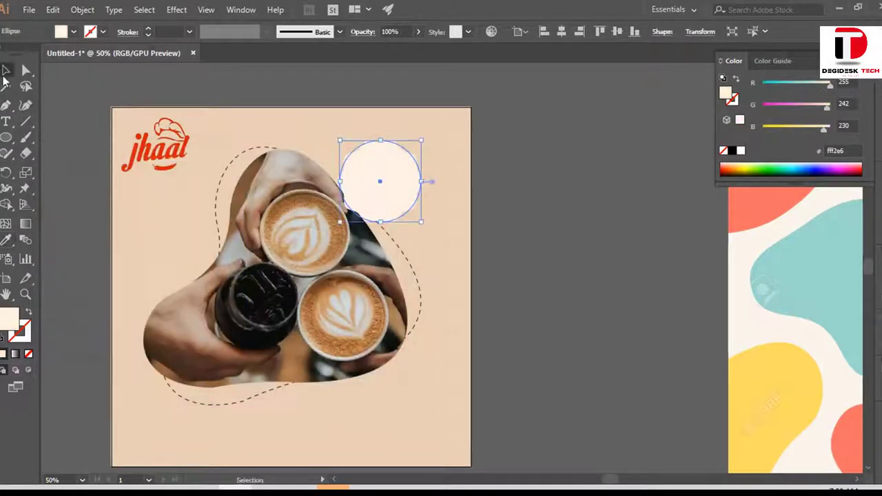
scroll(437, 248, "up", 1)
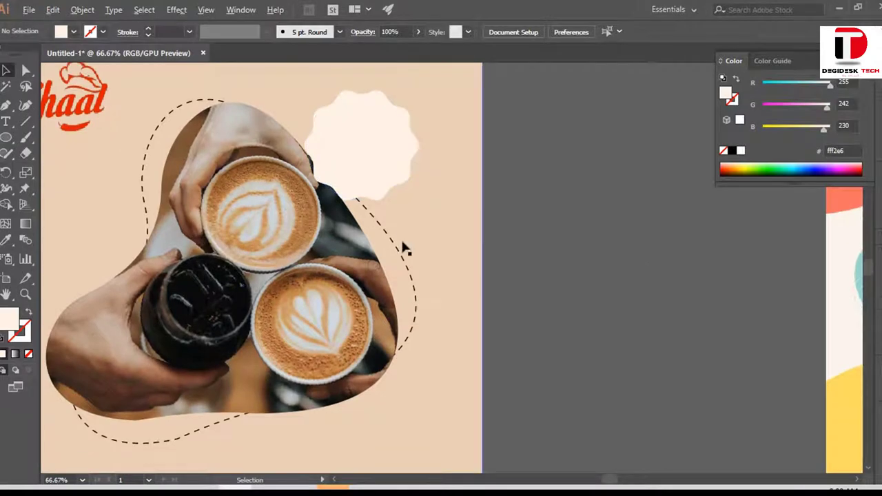
scroll(436, 197, "down", 2)
scroll(449, 197, "up", 1)
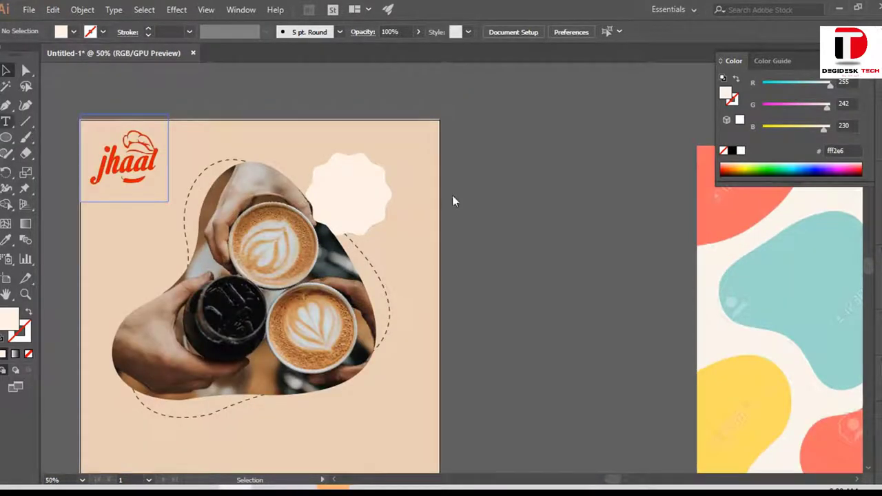
Create a '50%' text object on the pasteboard beside the artboard
left_click(5, 121)
left_click(558, 166)
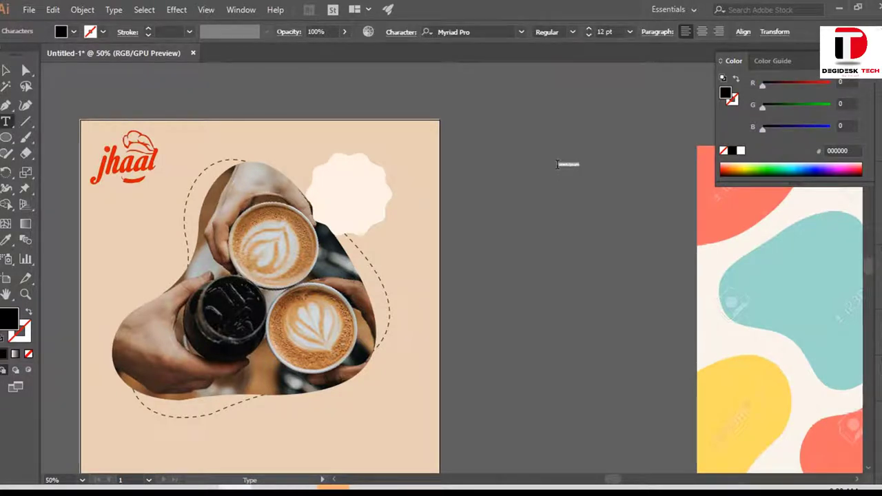
key("BackSpace")
left_click(7, 71)
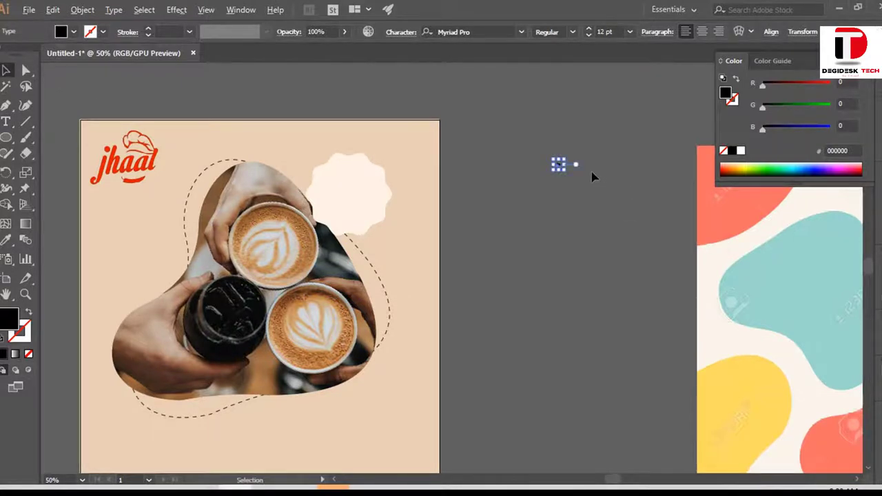
key("ctrl+plus")
key("ctrl+plus")
key("ctrl+plus")
scroll(481, 157, "up", 1)
key("t")
key("ctrl+shift+a")
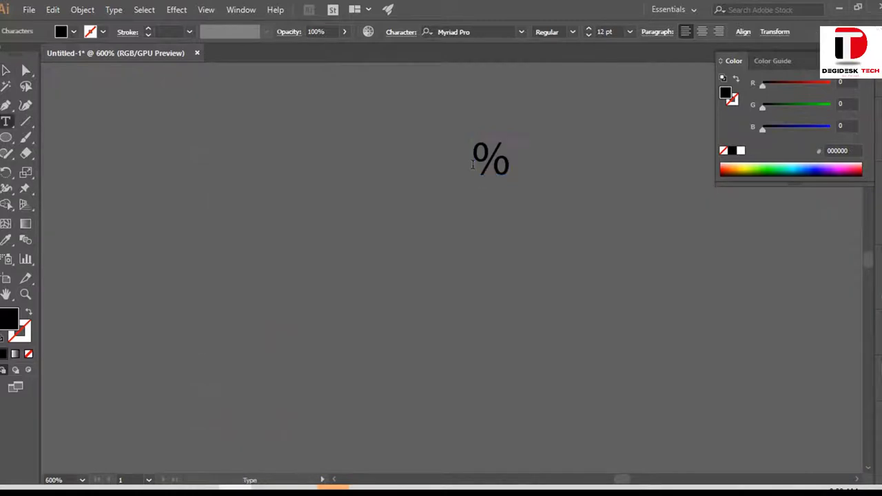
type("5")
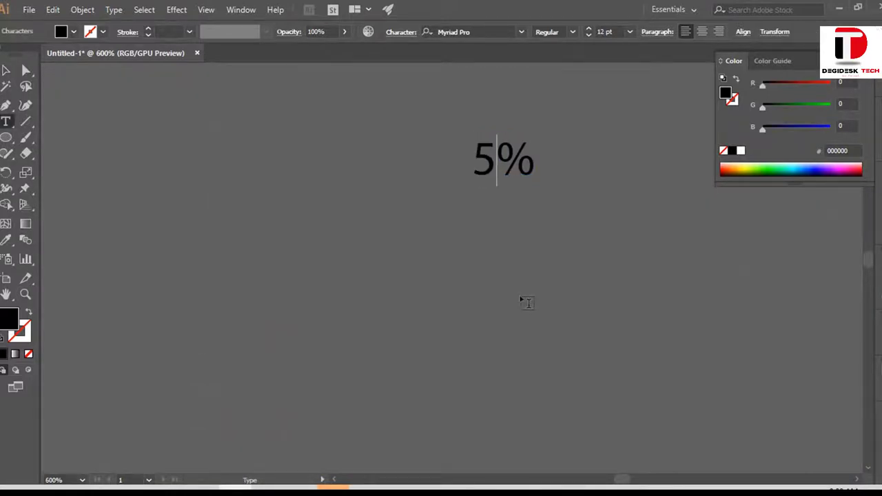
type("0")
left_click(5, 71)
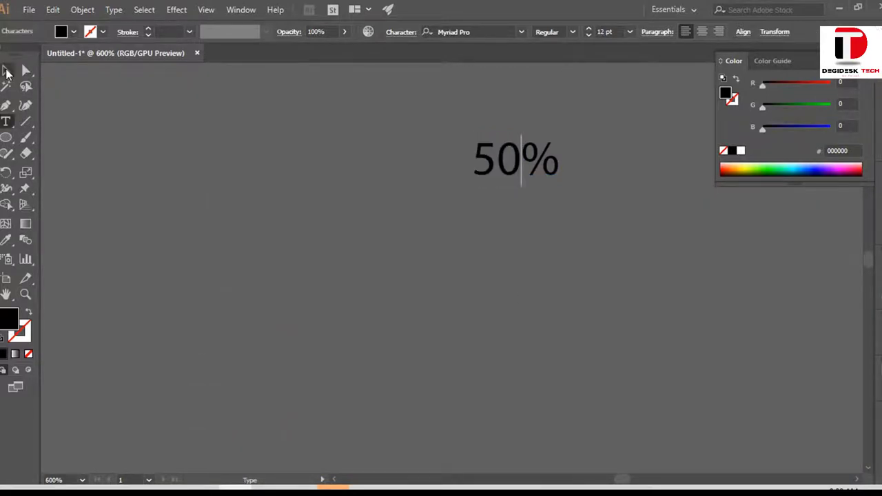
Duplicate '50%' below, retype the copy as 'off', and scale both up
left_click_drag(531, 175, 532, 221, "alt")
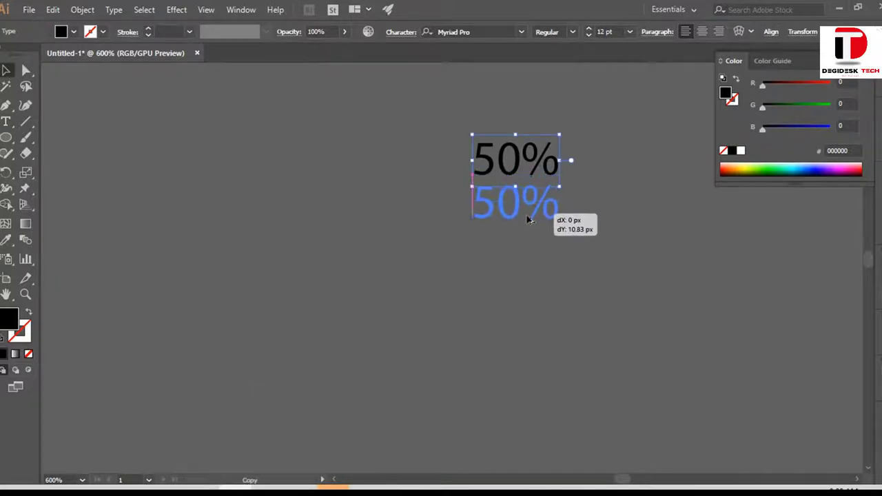
double_click(532, 220)
key("ctrl+a")
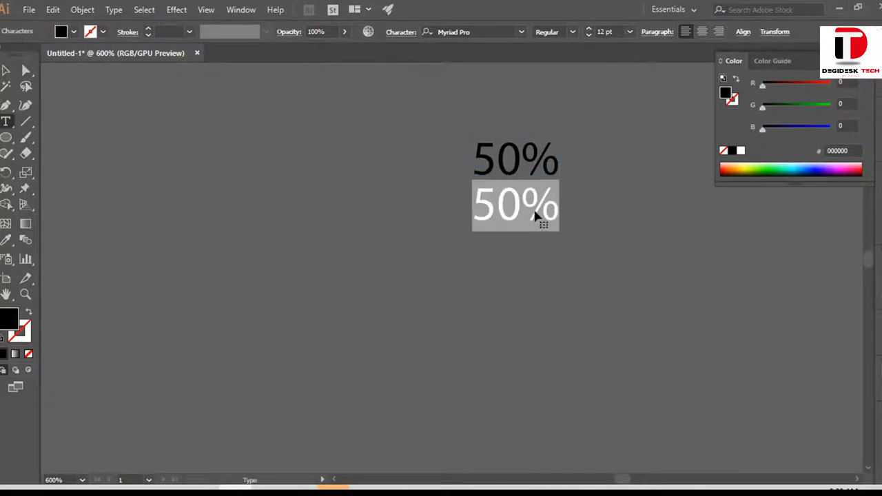
type("off")
scroll(276, 159, "up", 1)
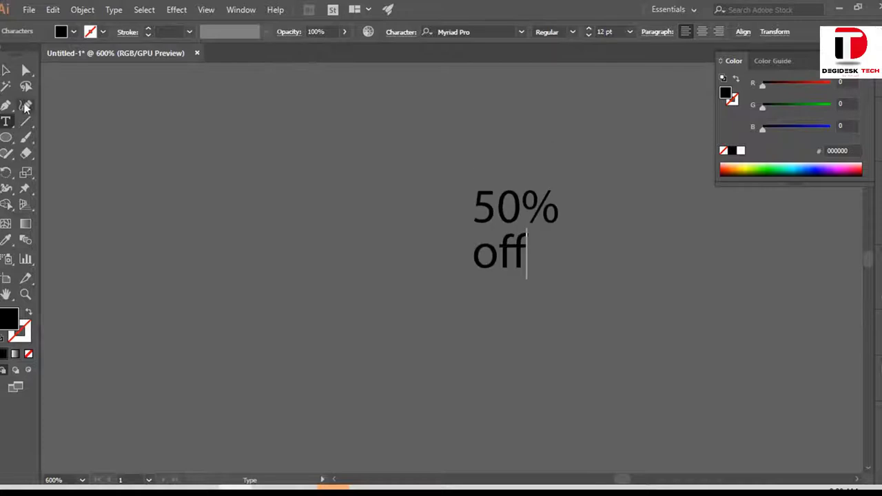
left_click(6, 70)
scroll(406, 252, "down", 1)
scroll(406, 252, "down", 1)
left_click(475, 282)
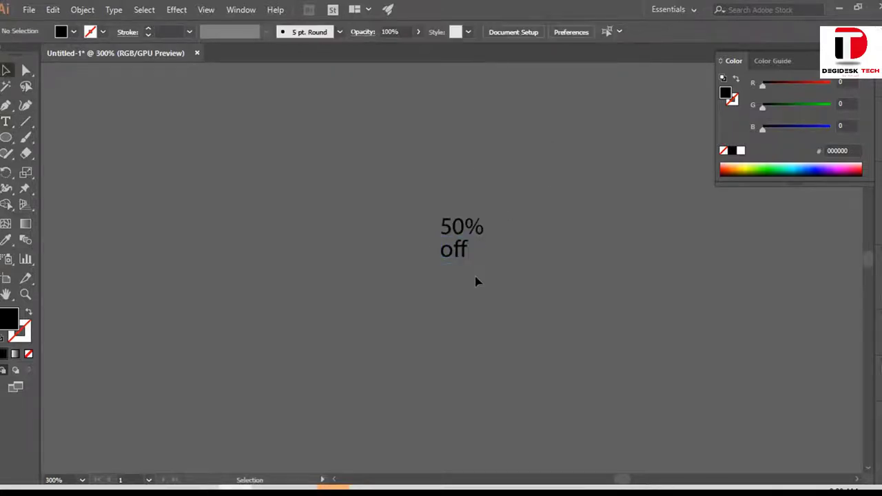
left_click(460, 238)
left_click_drag(487, 261, 587, 374)
Move the '50% off' text onto the cream badge and enlarge it
scroll(635, 352, "down", 1)
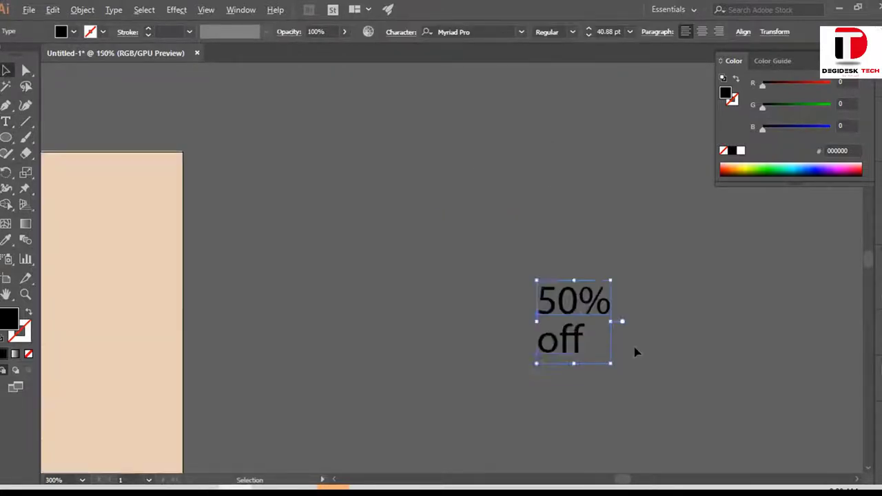
scroll(635, 352, "down", 2)
left_click_drag(603, 343, 320, 363)
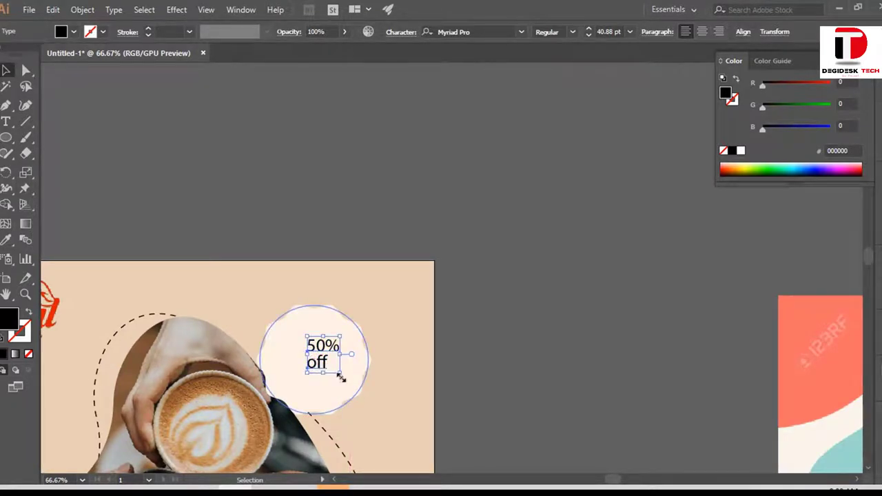
left_click_drag(340, 373, 380, 395)
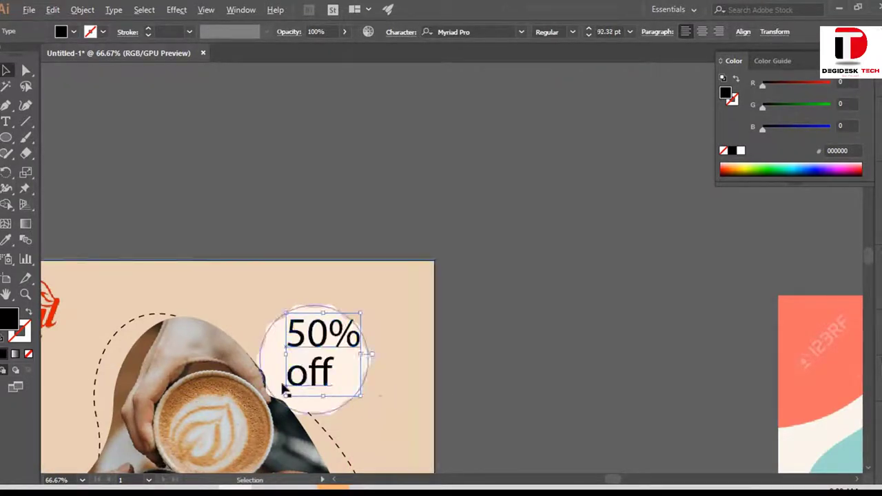
scroll(321, 380, "up", 1)
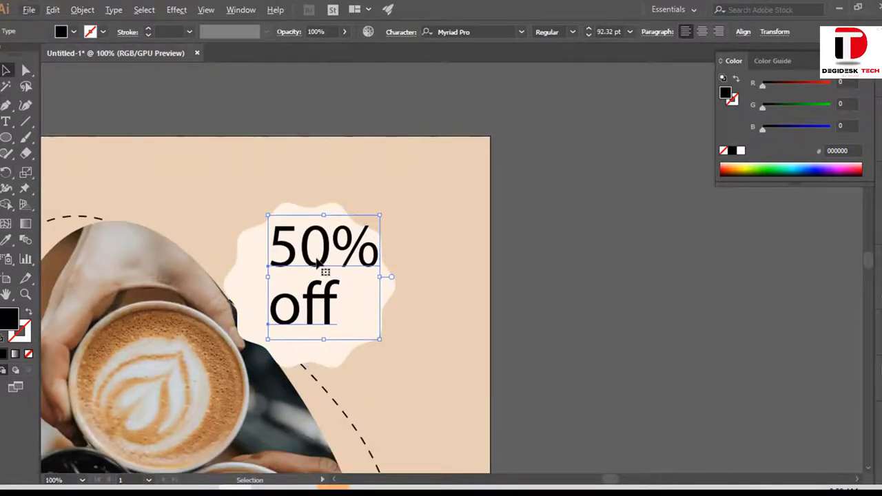
left_click_drag(320, 264, 304, 270)
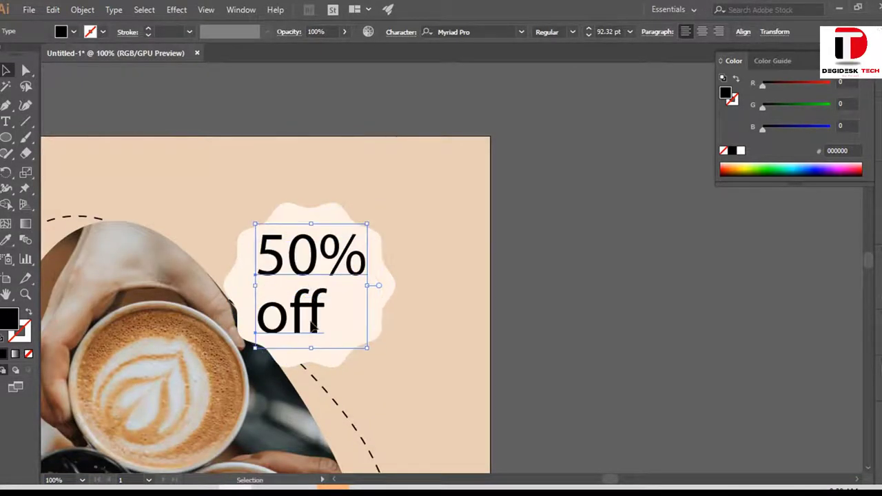
left_click(583, 307)
Centre the 'off' line beneath '50%' on the badge
left_click(318, 328)
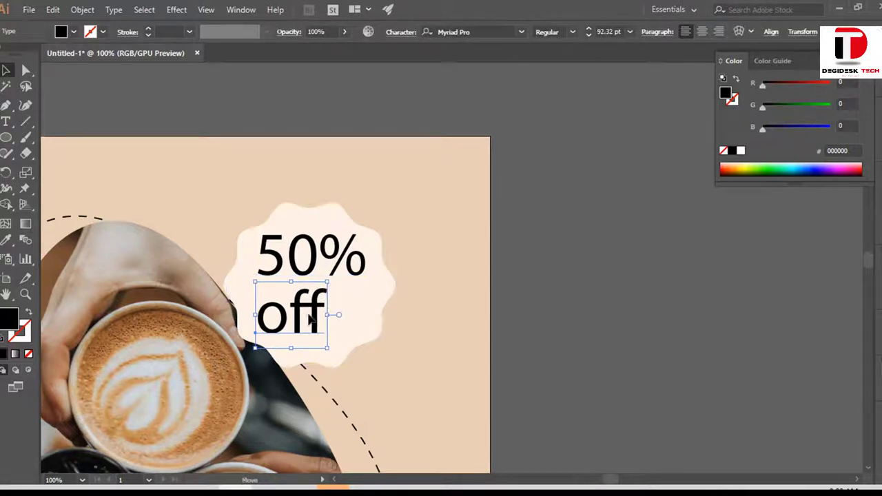
left_click_drag(304, 317, 319, 313)
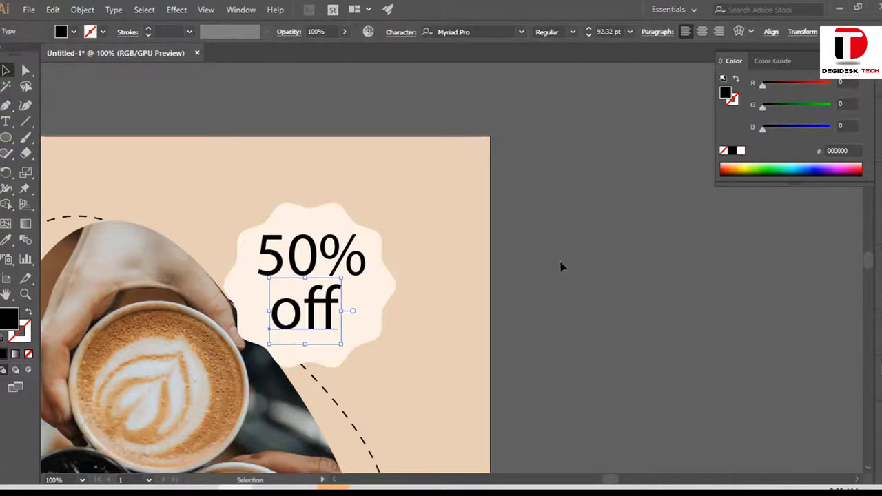
left_click(561, 266)
left_click(322, 260)
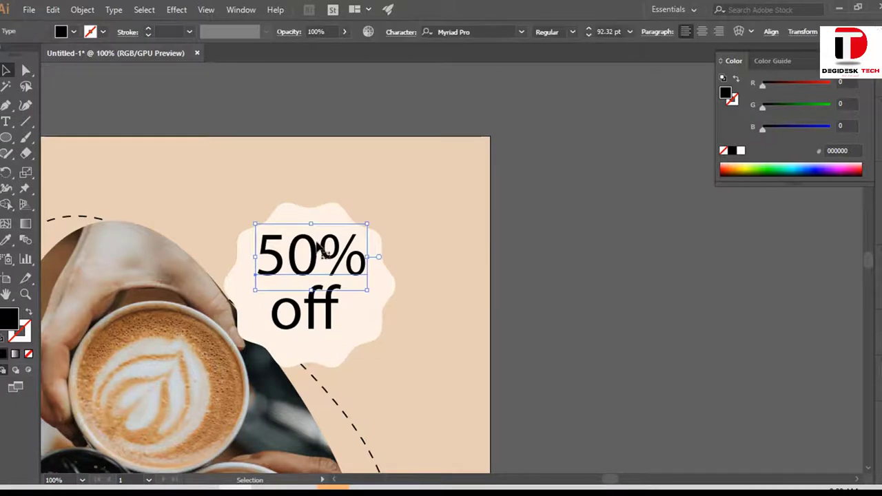
left_click(464, 32)
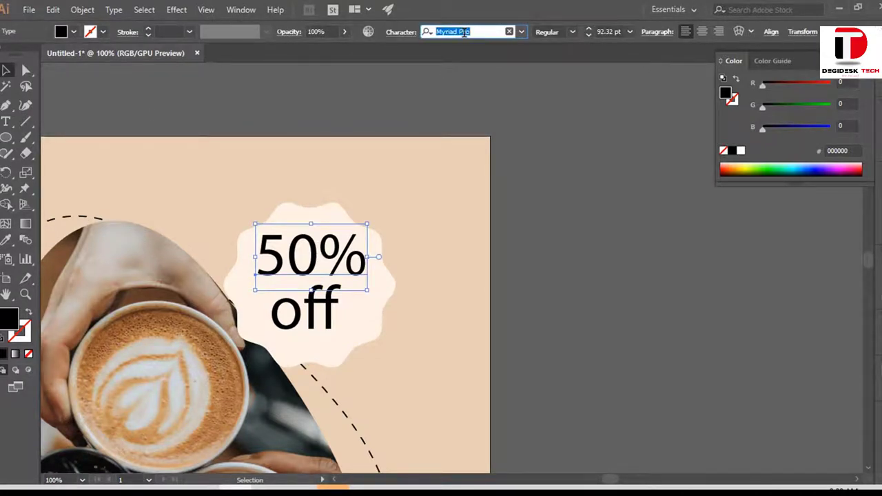
Set both the '50%' and 'off' lines in the Marker Felt font
type("mar")
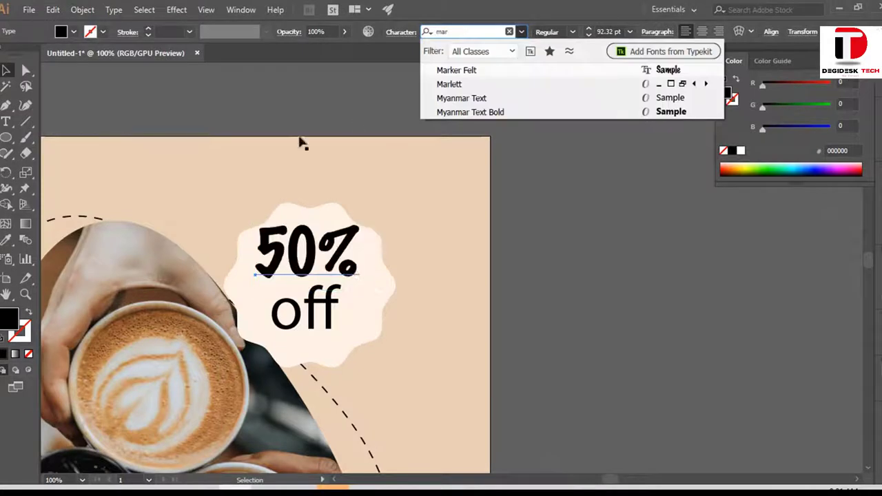
left_click(453, 72)
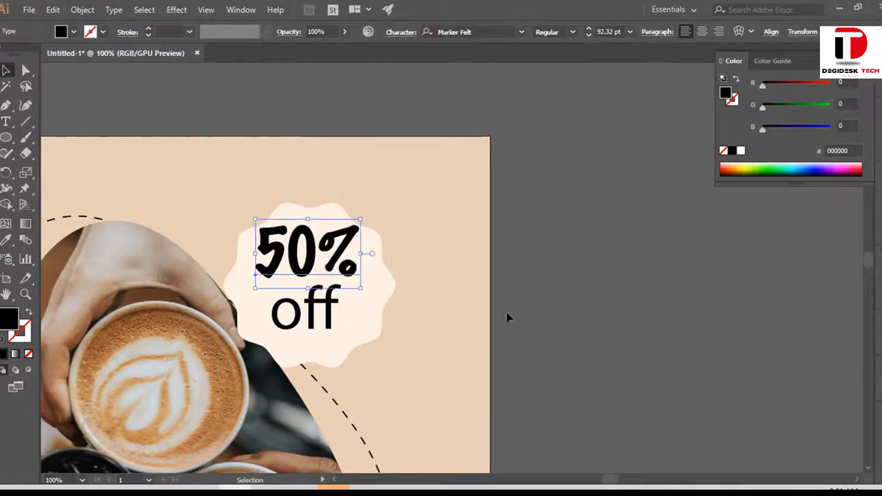
left_click(348, 312)
left_click(461, 32)
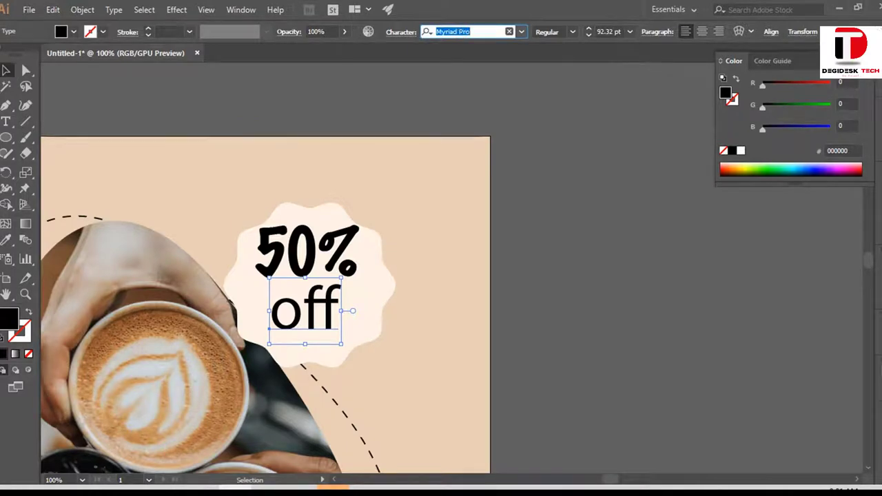
type("mar")
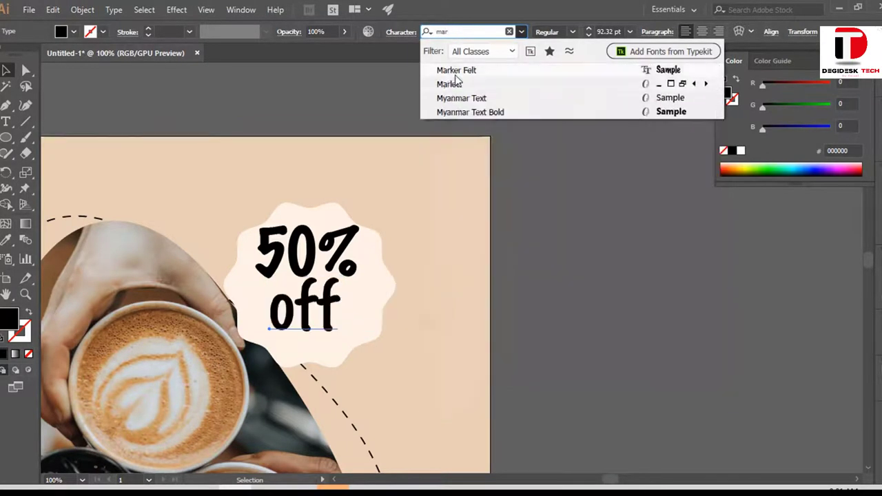
left_click(456, 75)
left_click(524, 228)
scroll(524, 228, "down", 1)
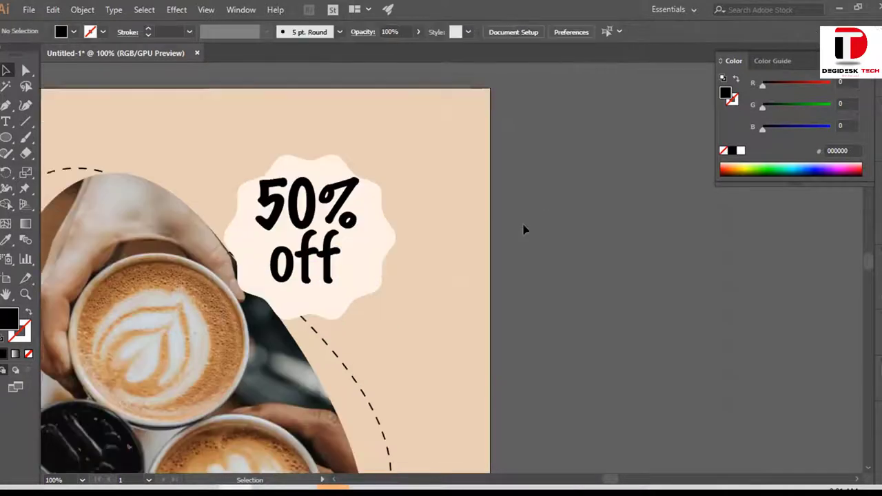
scroll(246, 231, "up", 1)
scroll(246, 231, "down", 1)
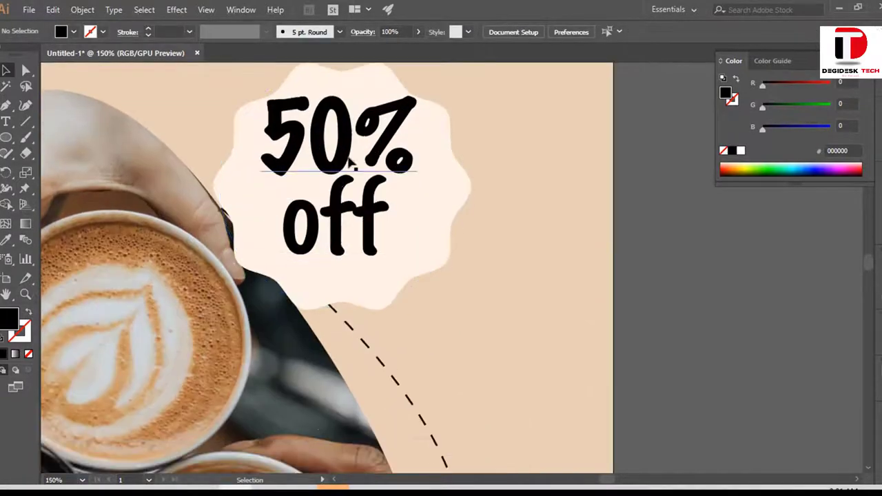
Enlarge '50%' to about 94 pt and nudge both lines down on the badge
left_click(386, 166)
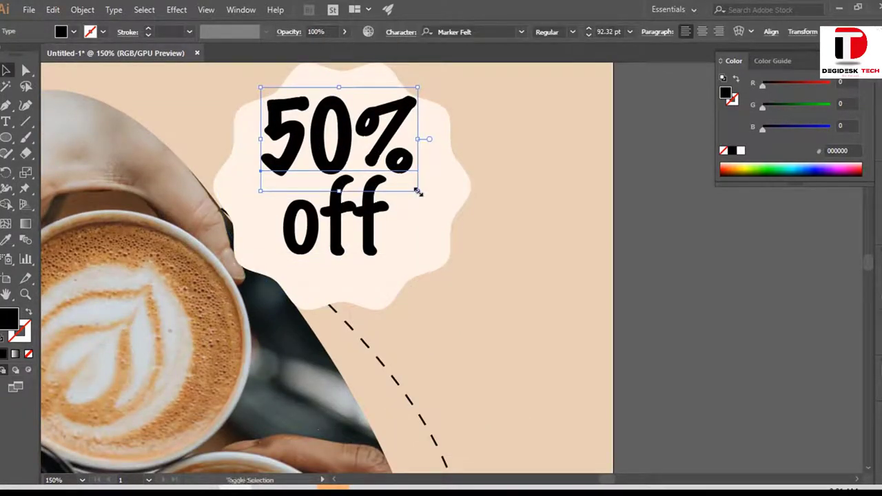
left_click_drag(418, 192, 422, 193)
key("Down")
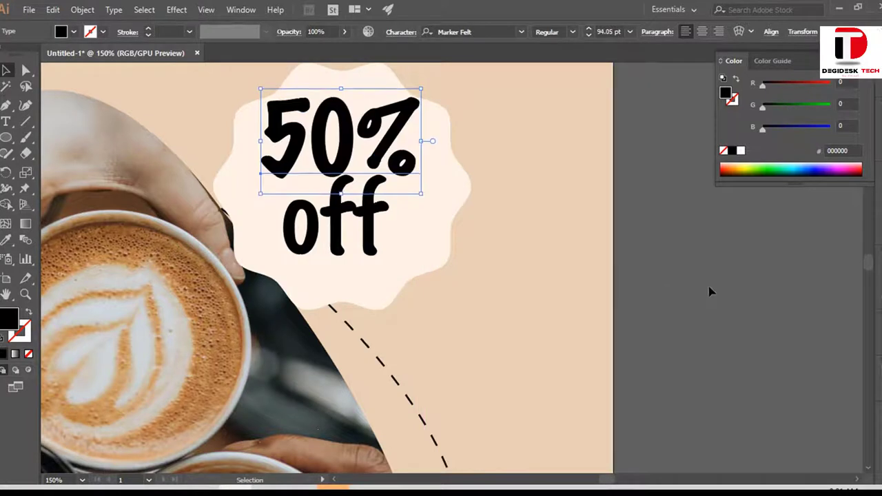
key("Down")
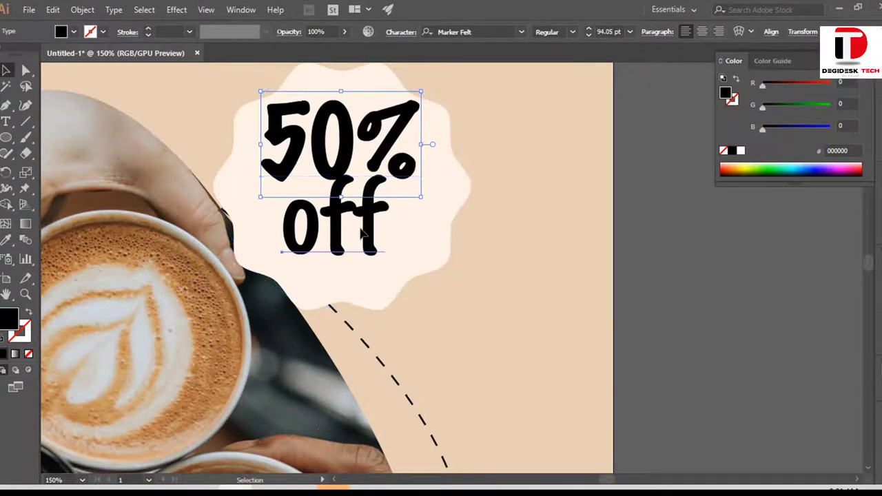
left_click(361, 232)
key("Down")
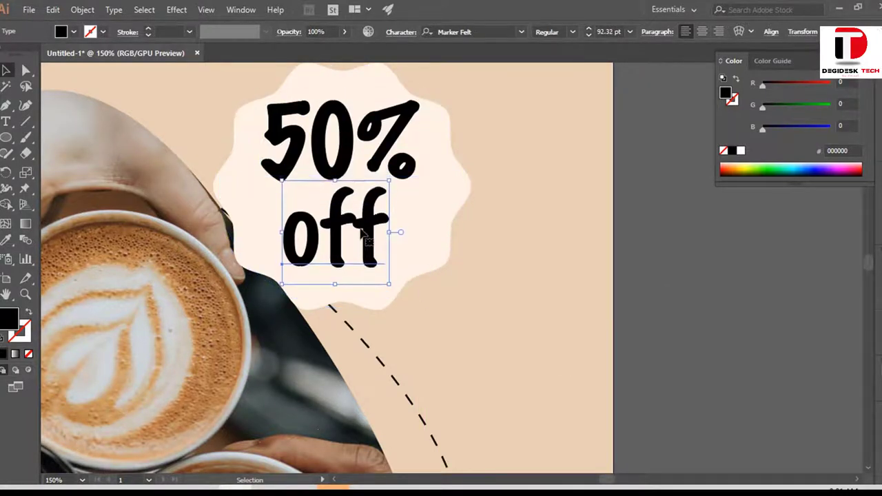
key("Down")
key("Down")
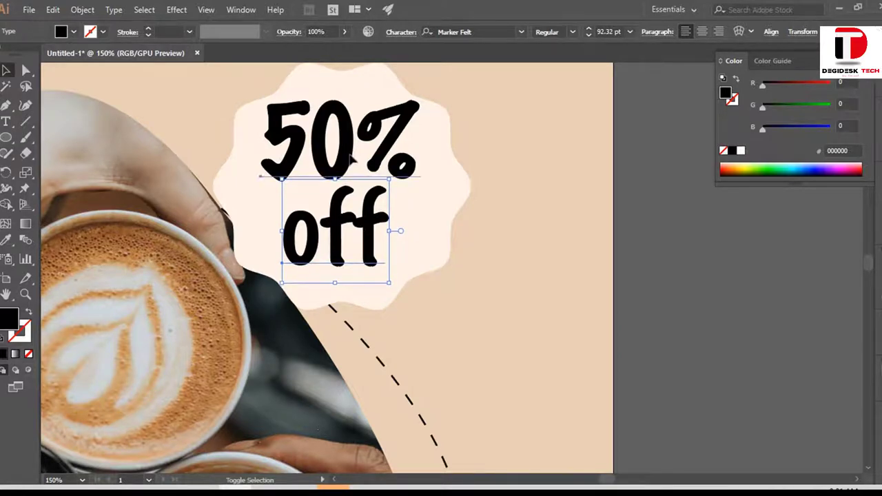
left_click(357, 166, "shift")
Sample dark coffee brown (#3e1c0b) from the latte foam onto the 50% off text
scroll(203, 419, "down", 3)
scroll(234, 371, "down", 3)
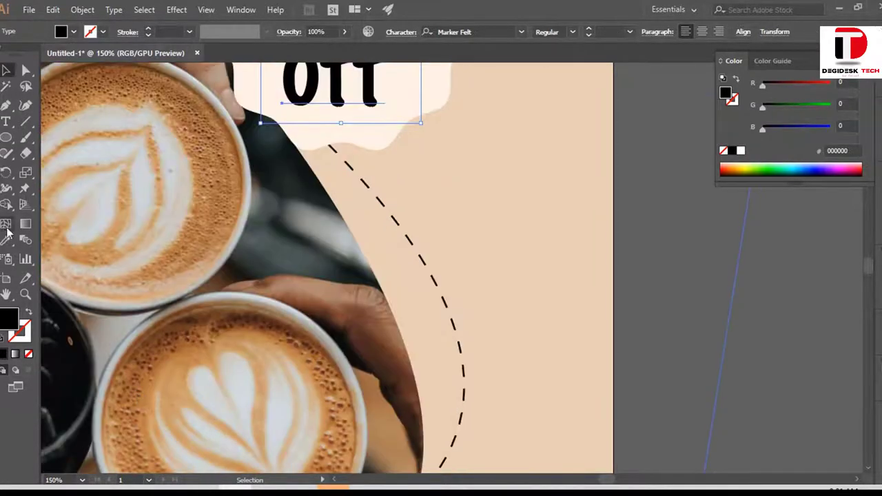
mouse_move(239, 310)
left_mouse_down()
mouse_move(361, 324)
mouse_move(458, 286)
left_mouse_up()
left_click(322, 373)
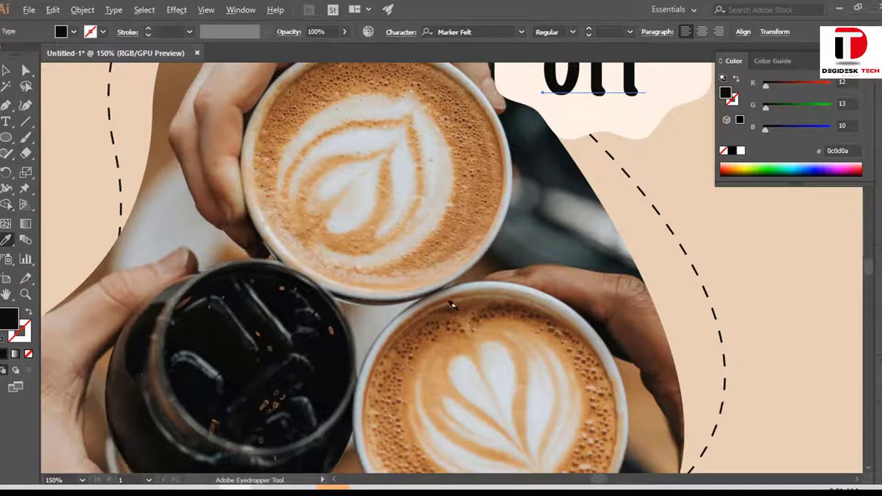
scroll(452, 306, "up", 2)
scroll(451, 305, "up", 2)
scroll(437, 324, "up", 2)
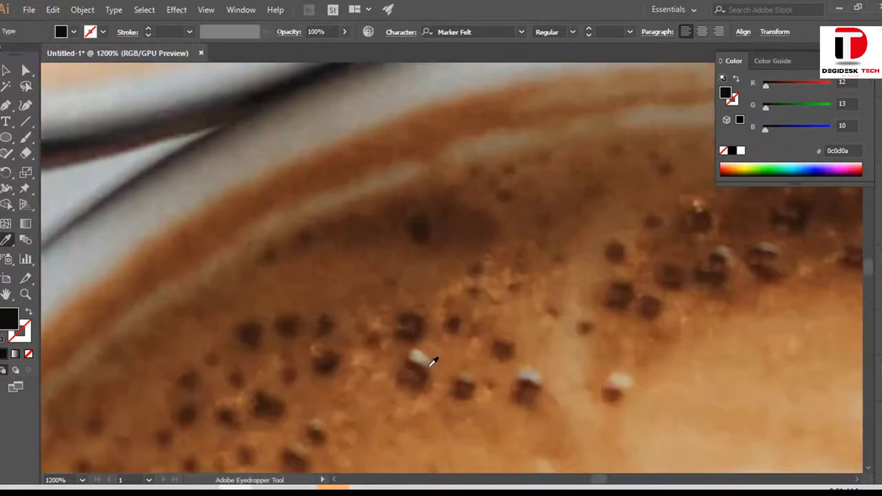
left_click(421, 320)
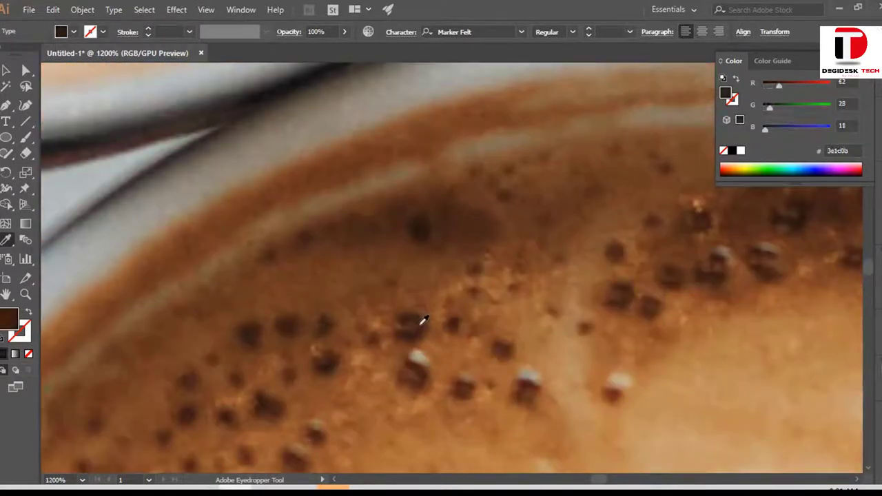
scroll(417, 320, "down", 1)
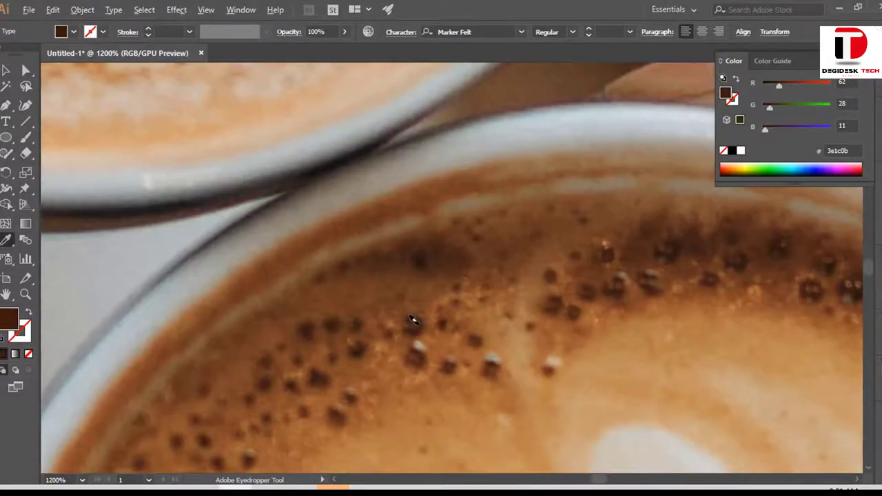
scroll(414, 321, "down", 4)
scroll(413, 317, "down", 2)
scroll(413, 317, "down", 2)
Return to the Selection tool and reselect the 50% text
key("v")
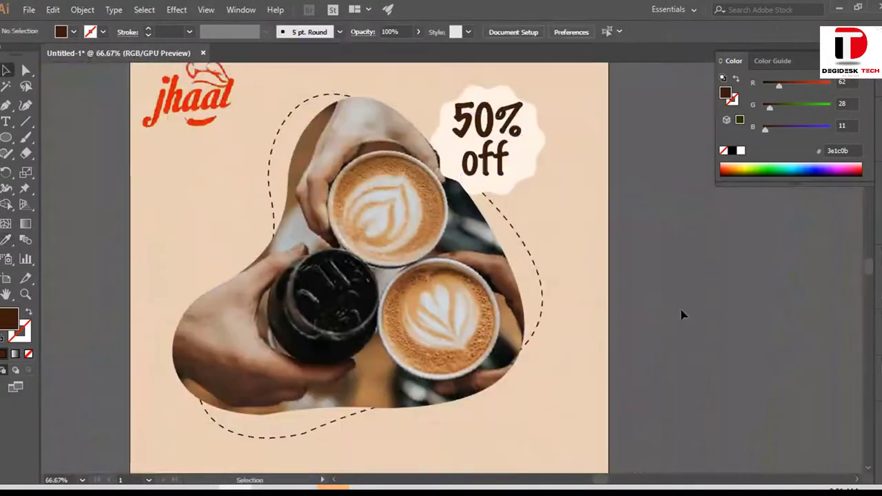
scroll(607, 296, "up", 1)
scroll(607, 296, "up", 2)
left_click(490, 185)
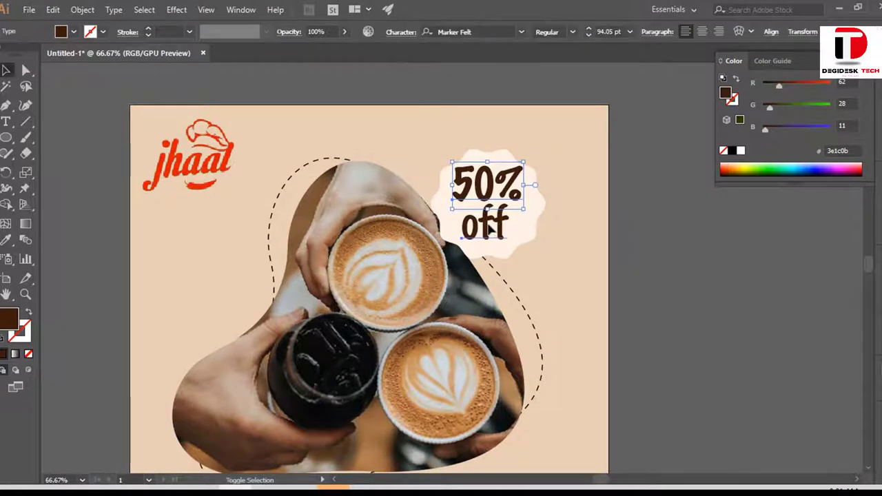
Enlarge the badge with its text and nudge the 'off' line slightly right and down
key("ctrl+z")
left_click(535, 217, "shift")
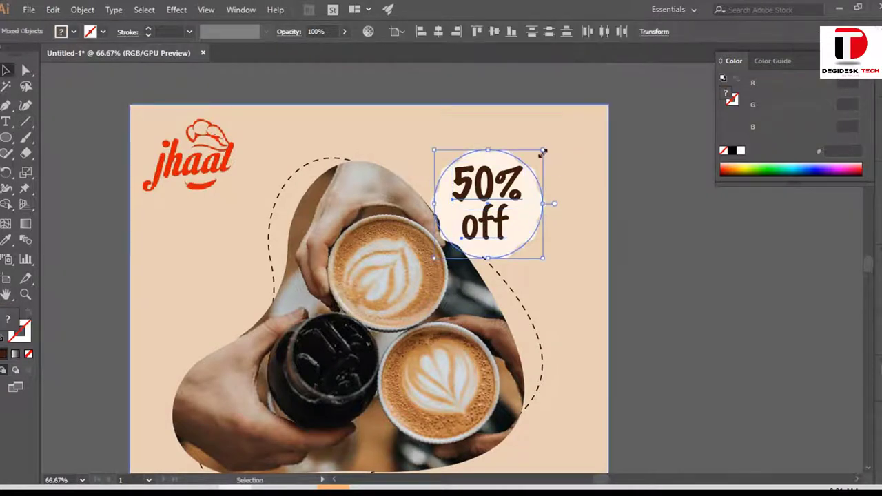
left_click_drag(543, 151, 555, 139)
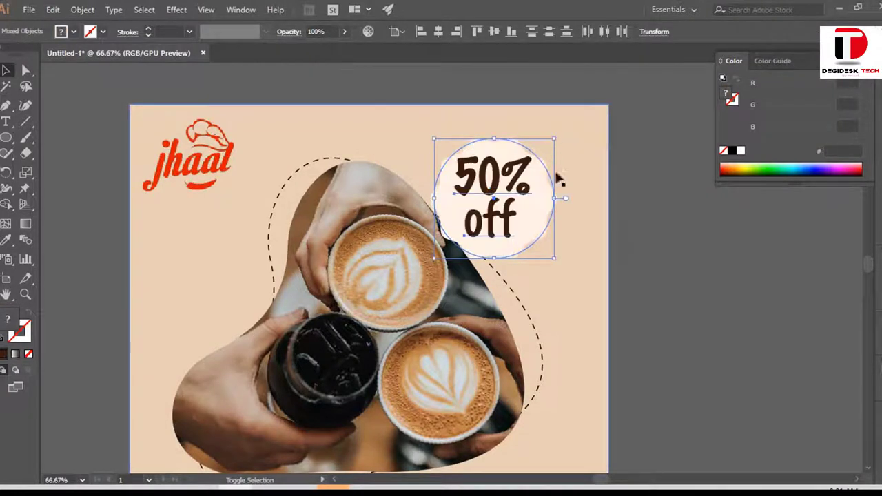
left_click(661, 244)
left_click(501, 222)
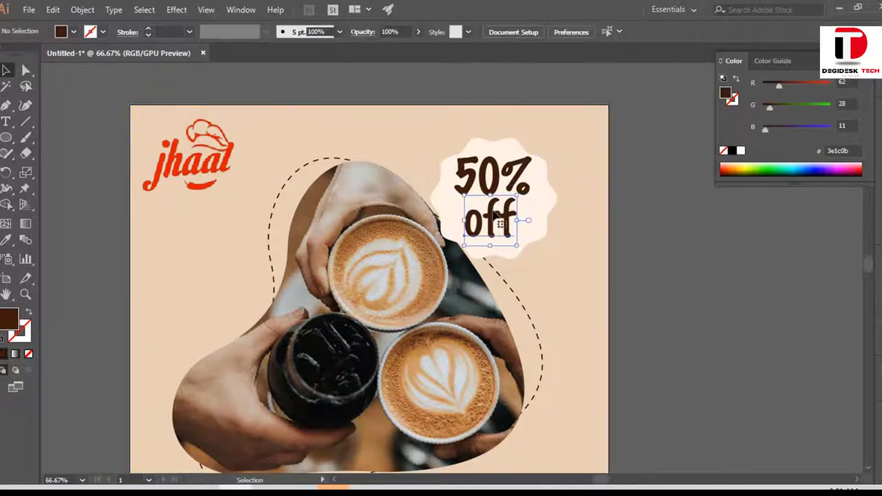
left_click_drag(511, 227, 512, 228)
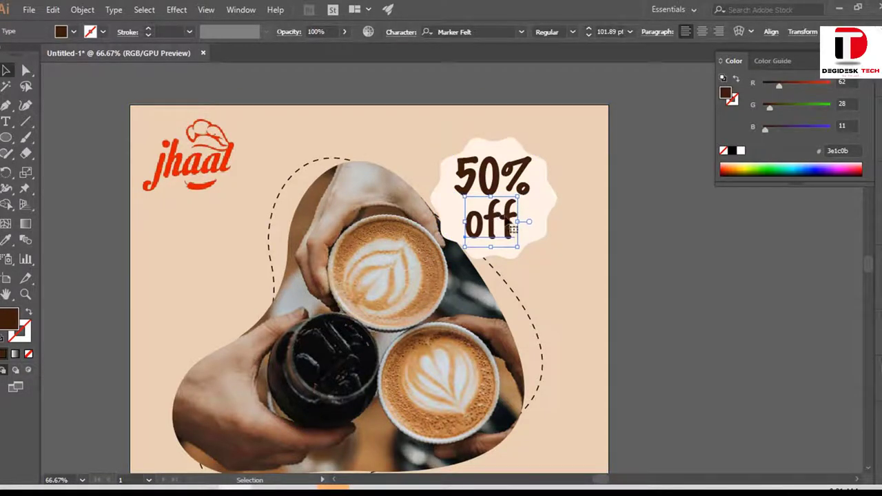
Shrink the 50% and off text together so it fits snugly inside the badge
left_click(490, 184)
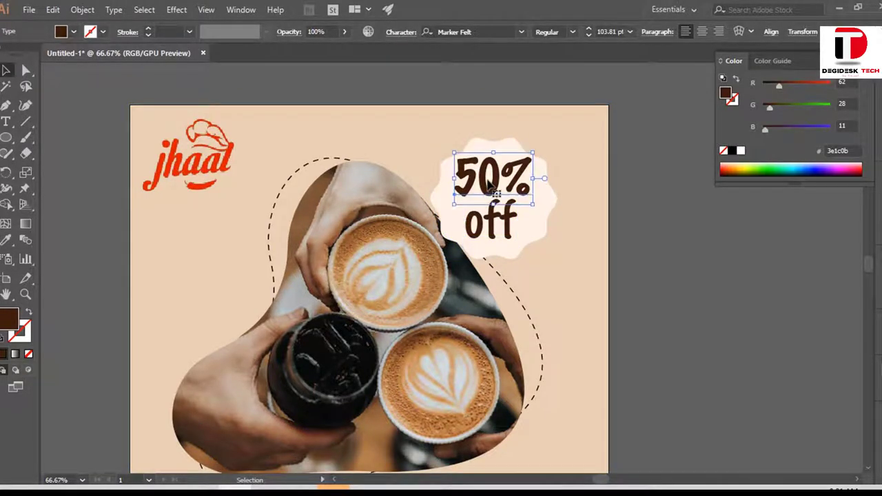
left_click(744, 266)
scroll(694, 340, "down", 1)
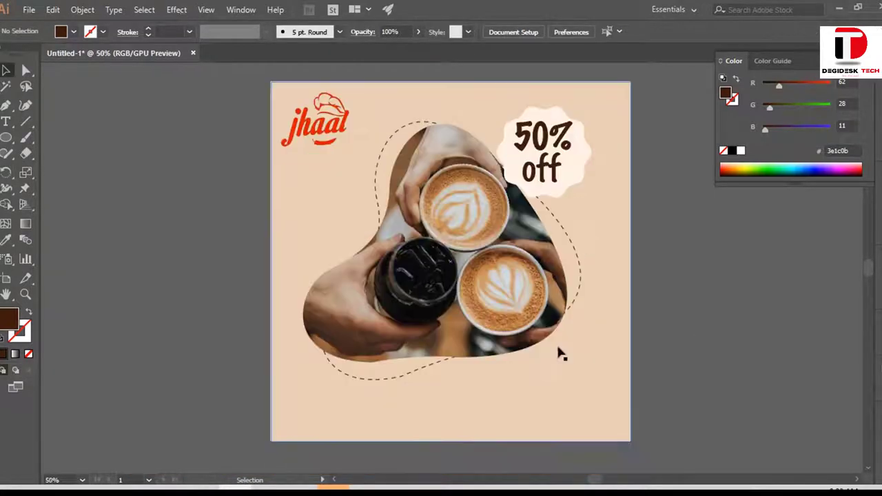
scroll(562, 354, "up", 1)
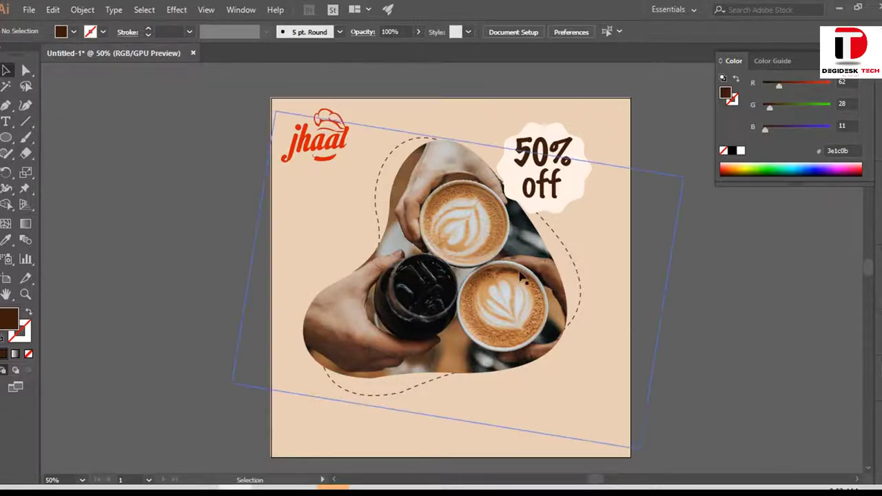
left_click(555, 160)
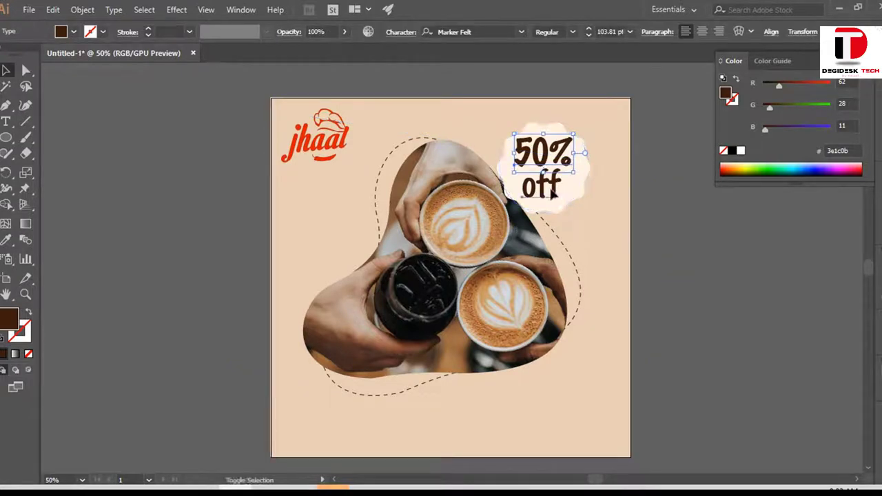
left_click(563, 190, "shift")
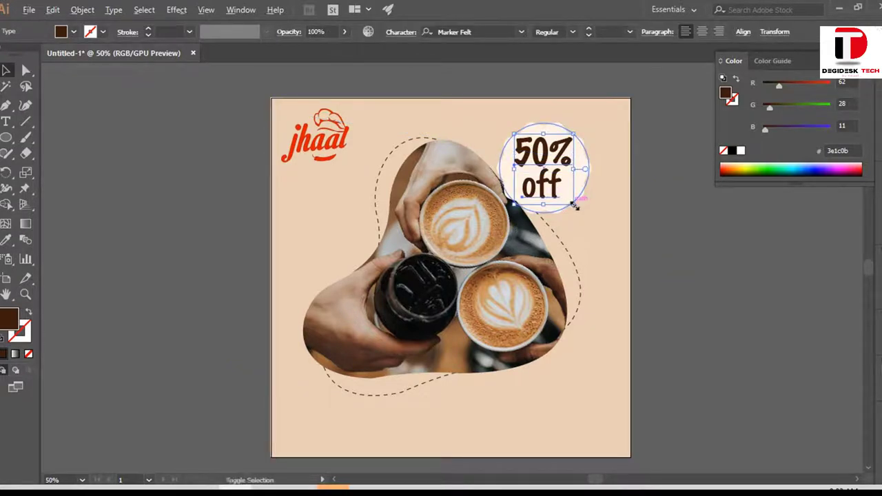
left_click_drag(575, 206, 572, 203)
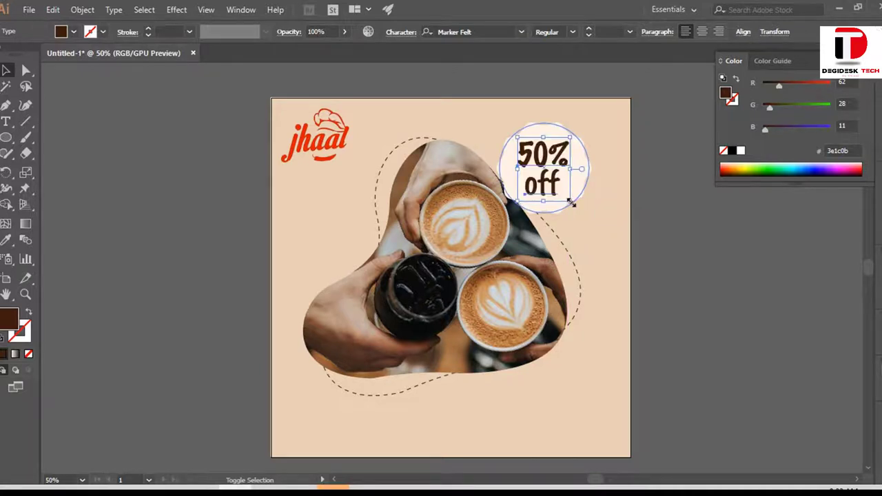
left_click(738, 266)
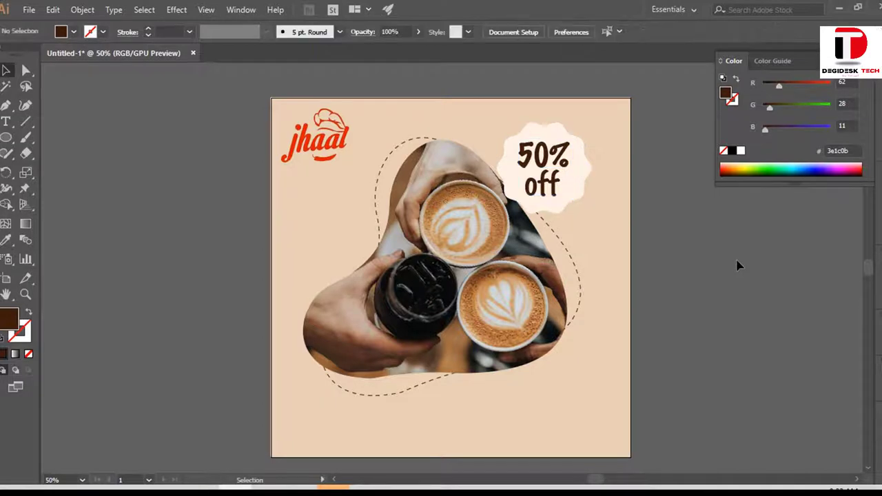
scroll(300, 445, "down", 1)
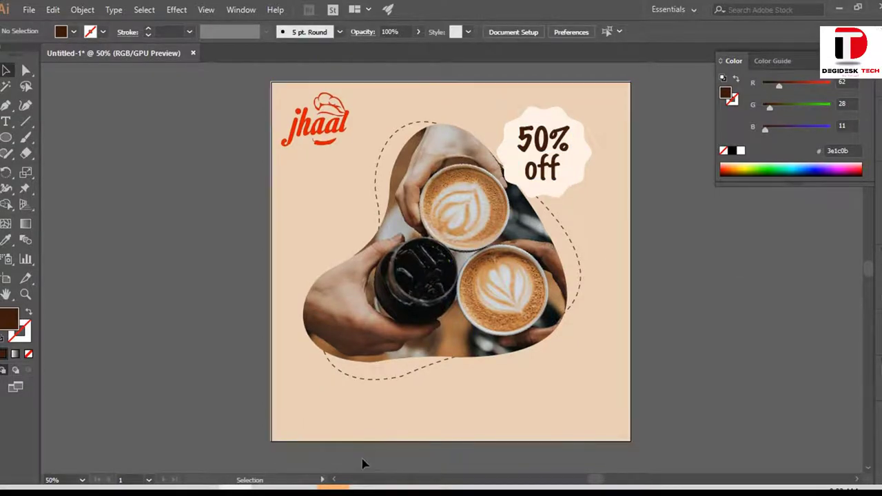
left_click(6, 122)
Add a 53 pt 'call now:' line plus the phone number below the photo, fixing typos
left_click(516, 397)
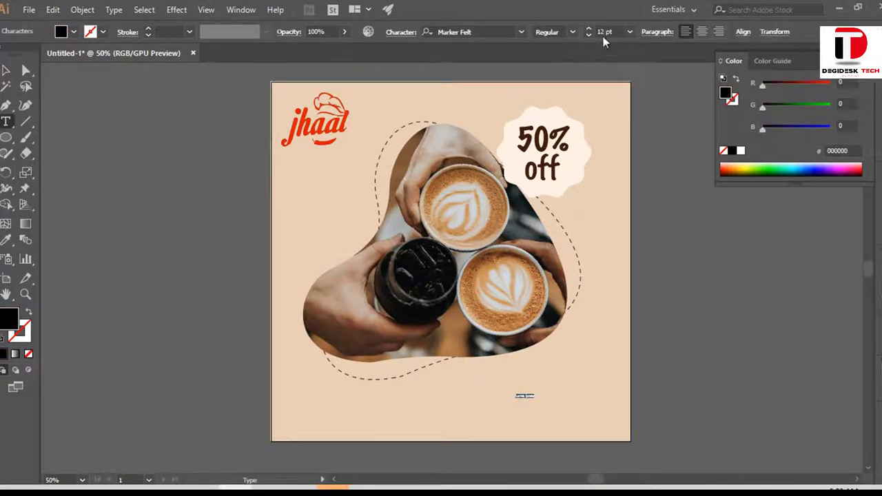
scroll(604, 32, "up", 6)
scroll(604, 32, "up", 11)
scroll(604, 32, "up", 12)
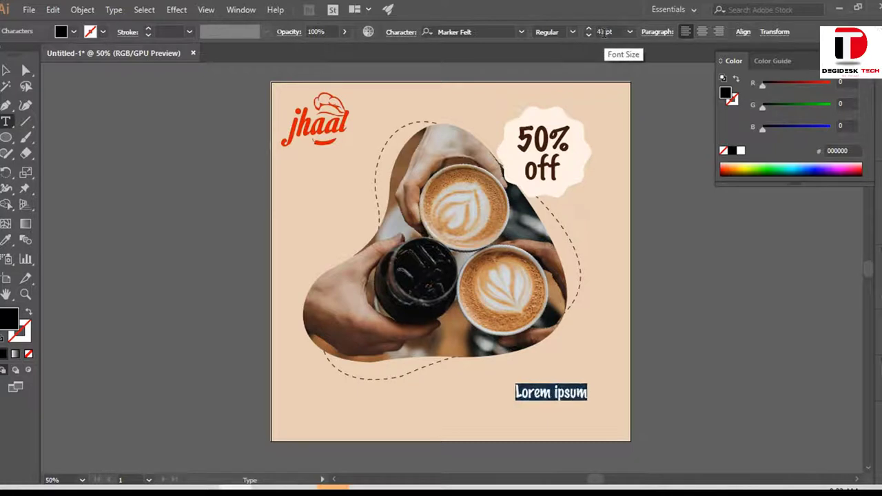
scroll(604, 31, "up", 12)
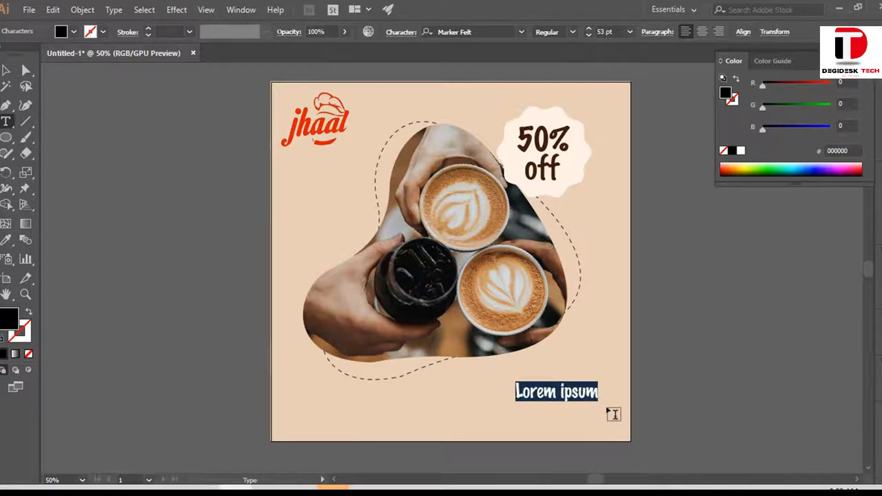
type("call ")
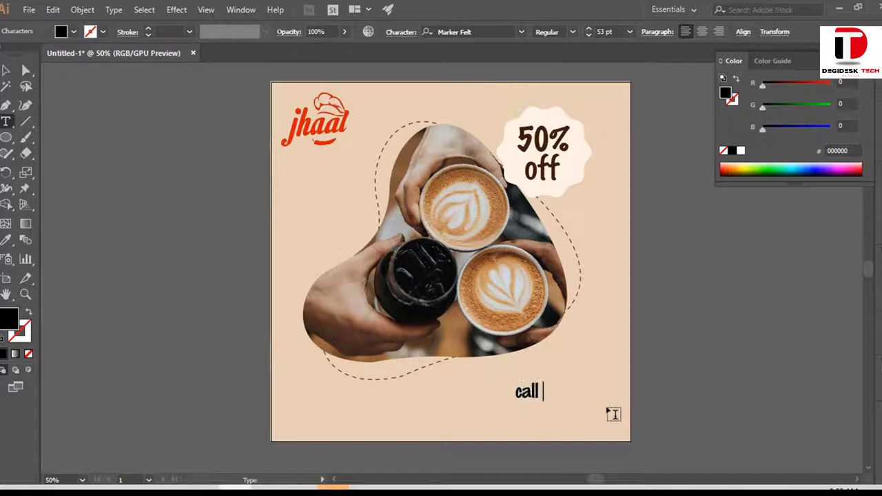
type("now")
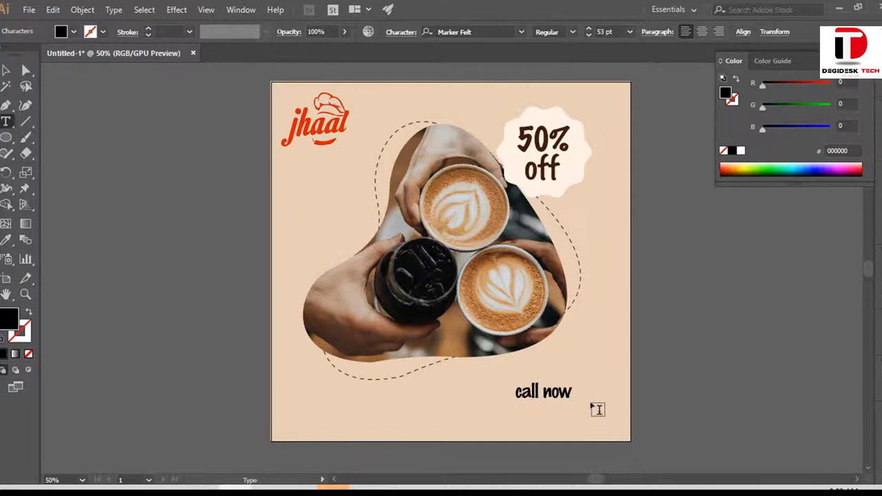
type("!")
key("BackSpace")
type(":")
type(" +6")
key("BackSpace")
type("88")
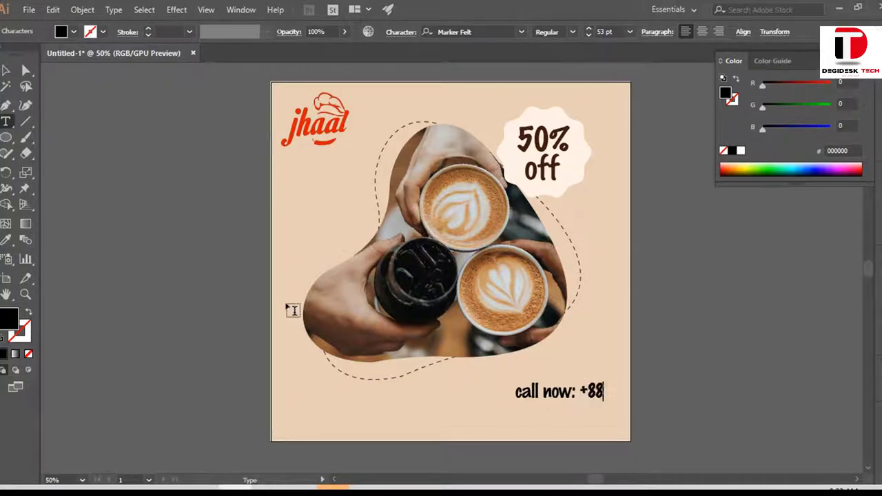
type("0")
type(" 123")
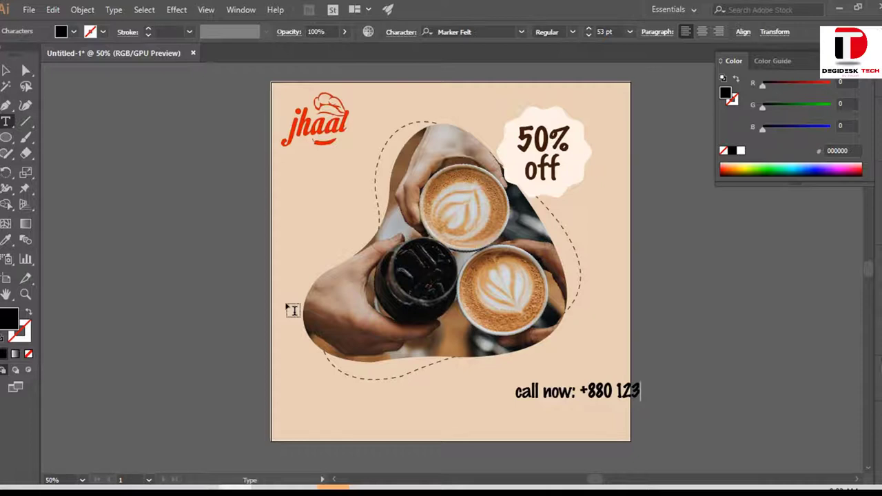
type("4")
type("569874")
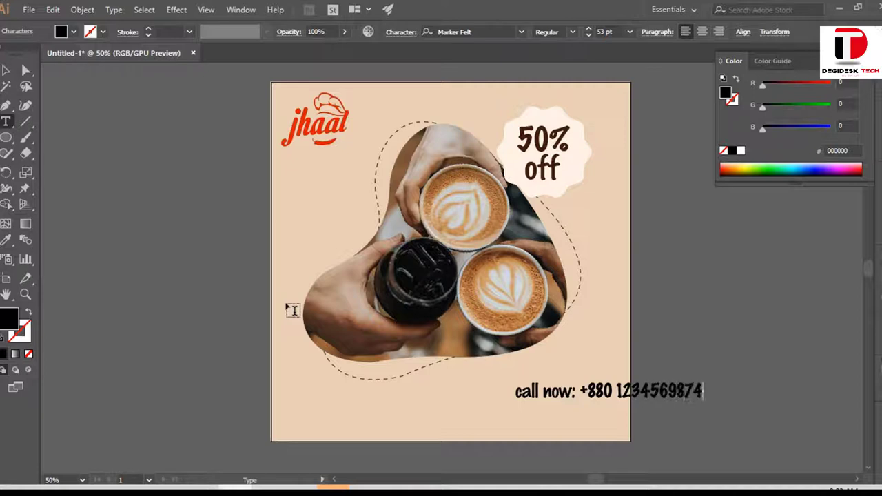
type("5")
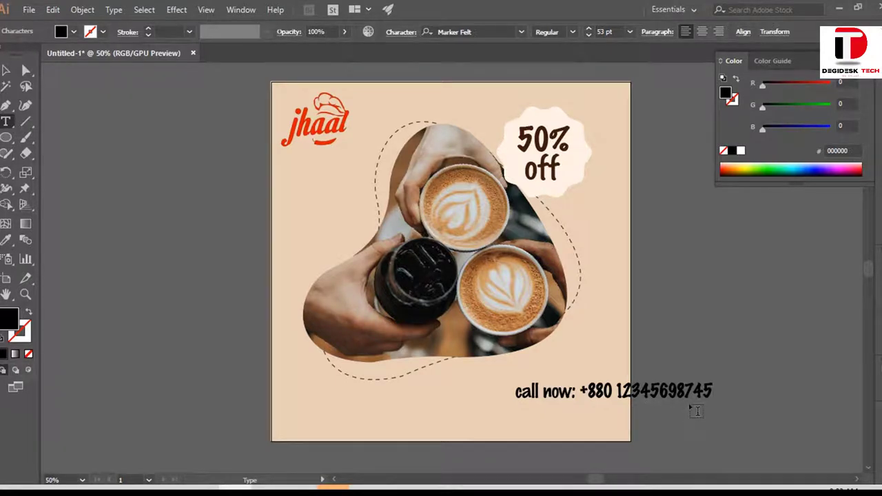
key("BackSpace")
Move the text left onto the artboard and break the phone number onto its own line
left_click(6, 69)
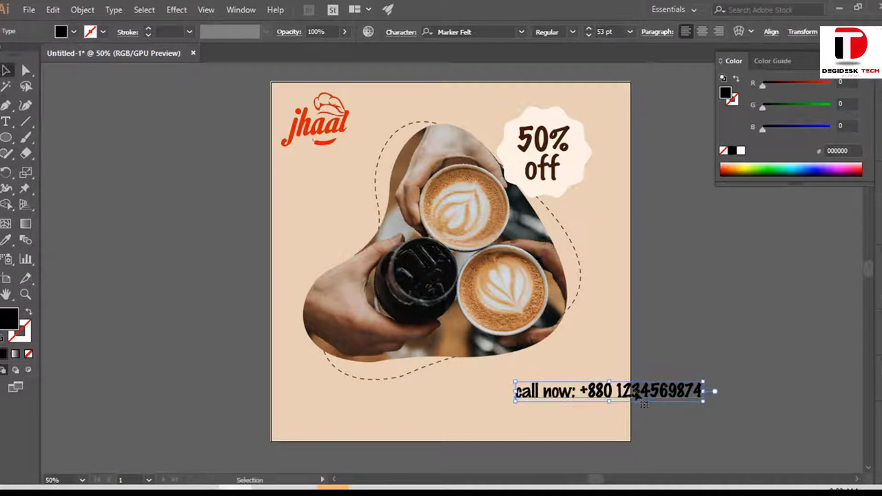
left_click_drag(631, 392, 571, 392)
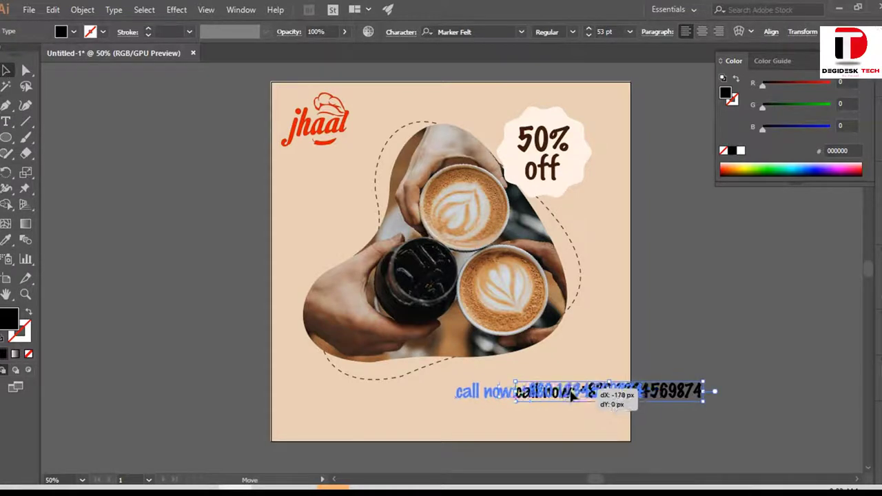
key("t")
left_click(519, 391)
key("Return")
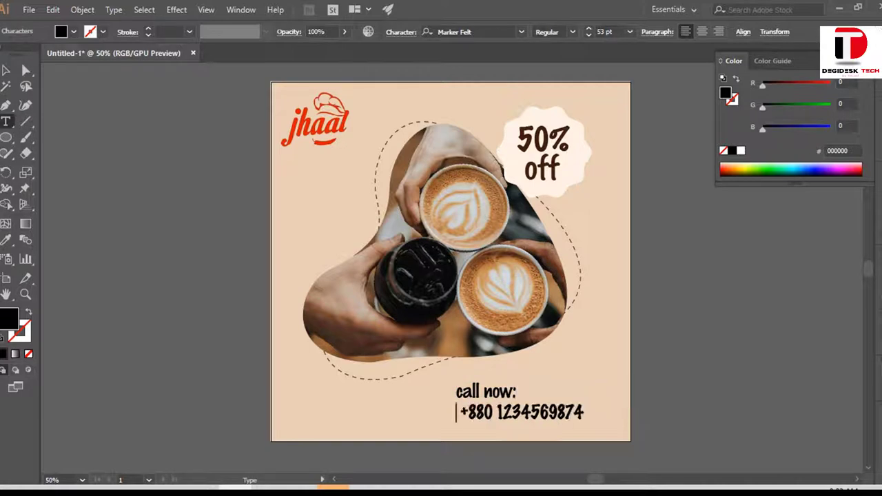
key("BackSpace")
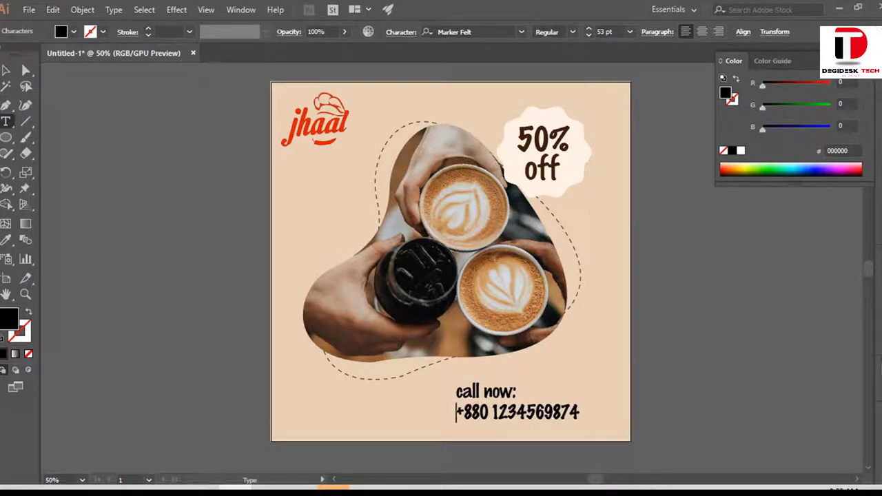
left_click(6, 71)
Move the two-line call now block into the artboard's lower right corner
left_click(524, 400)
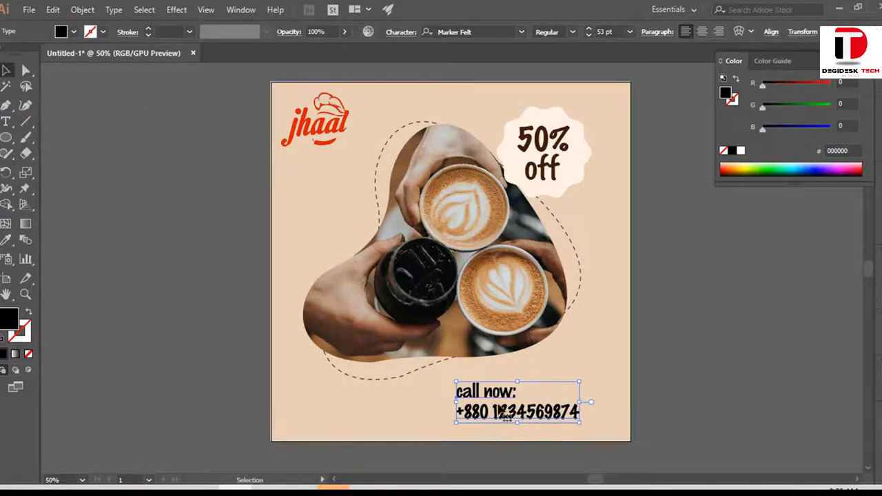
left_click_drag(501, 422, 535, 415)
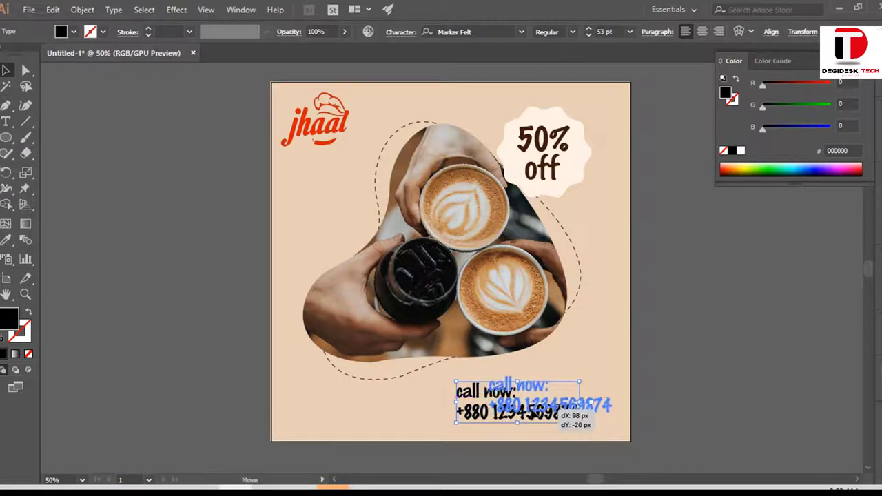
left_click(488, 414)
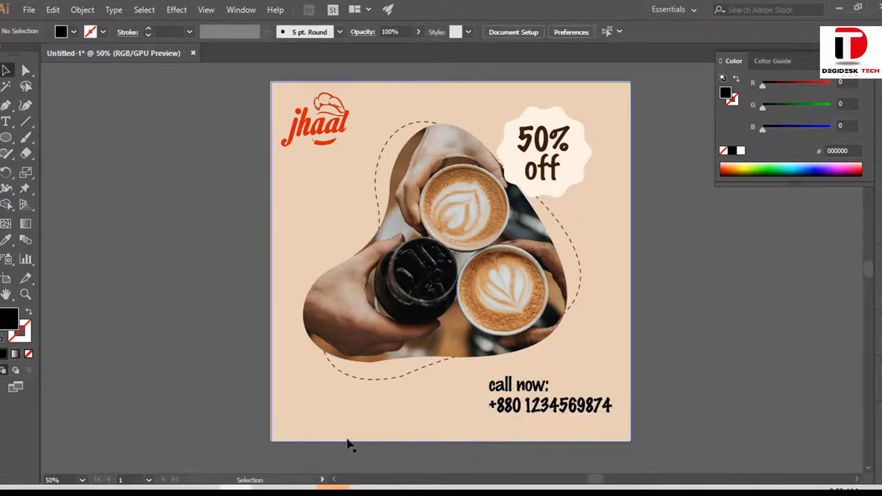
left_click(544, 408)
left_click(549, 412)
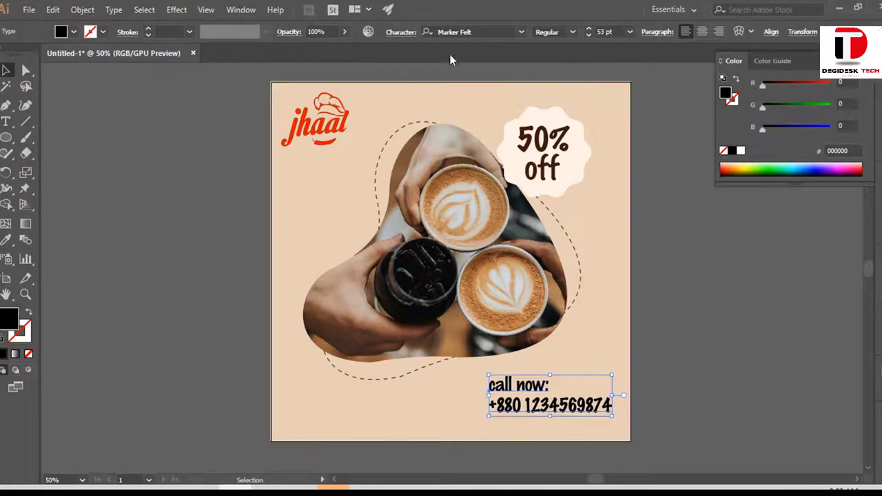
Try Gotham-Medium on the call-now text and move it further left
left_click(469, 31)
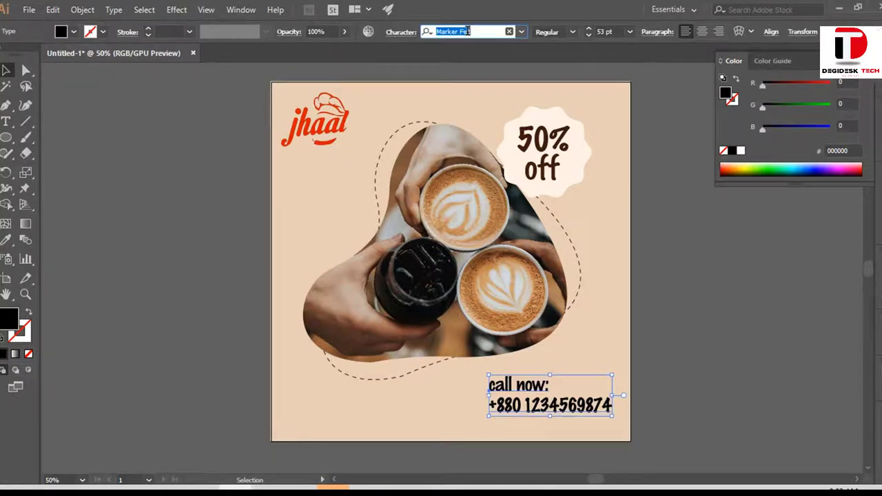
type("go")
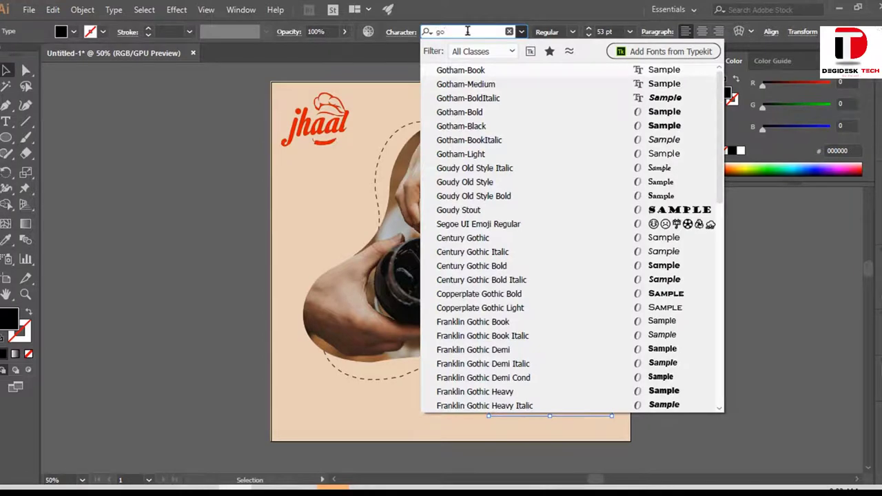
left_click(468, 84)
left_click(647, 449)
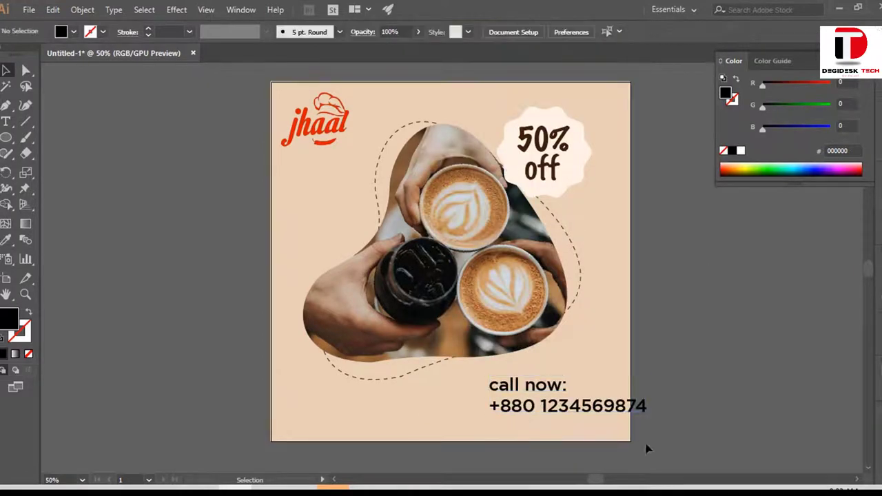
scroll(581, 443, "up", 1)
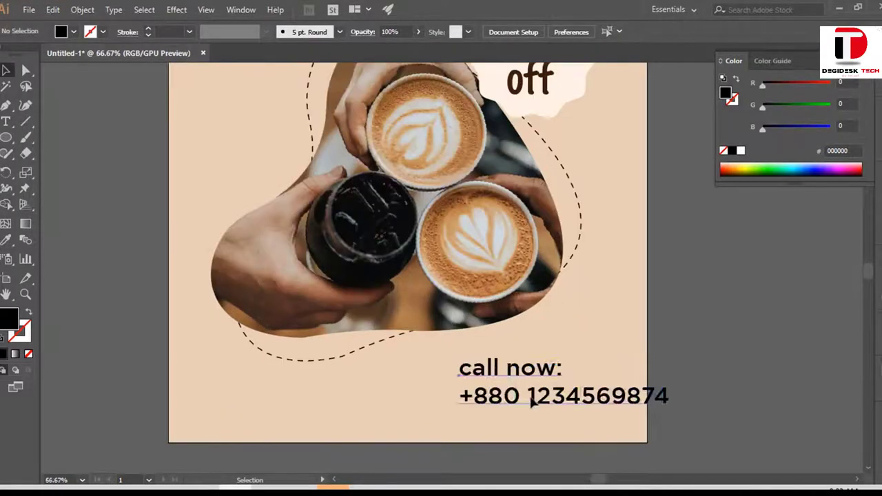
left_click_drag(535, 404, 489, 409)
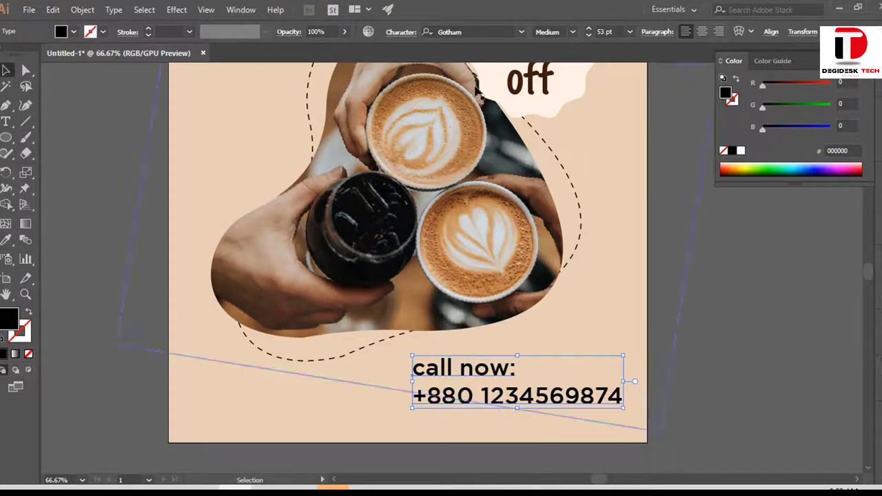
Switch the call-now text to Barlow Condensed and shift it right and slightly down
left_click(455, 32)
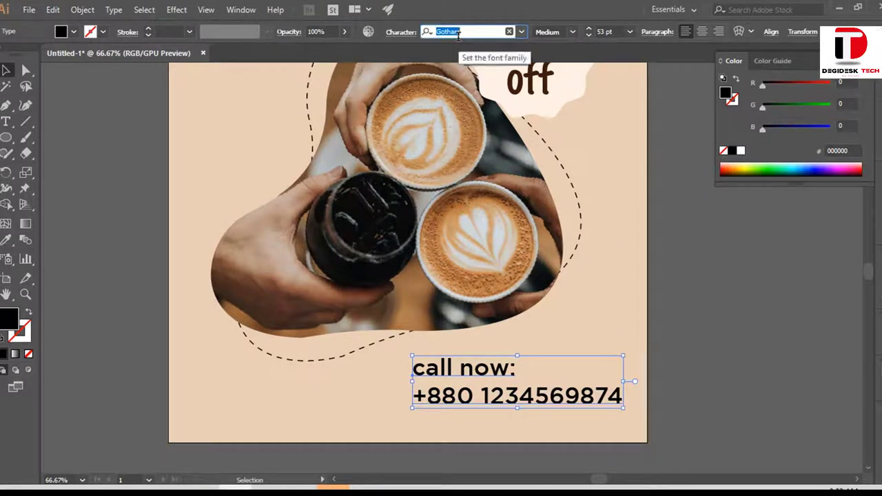
type("bar")
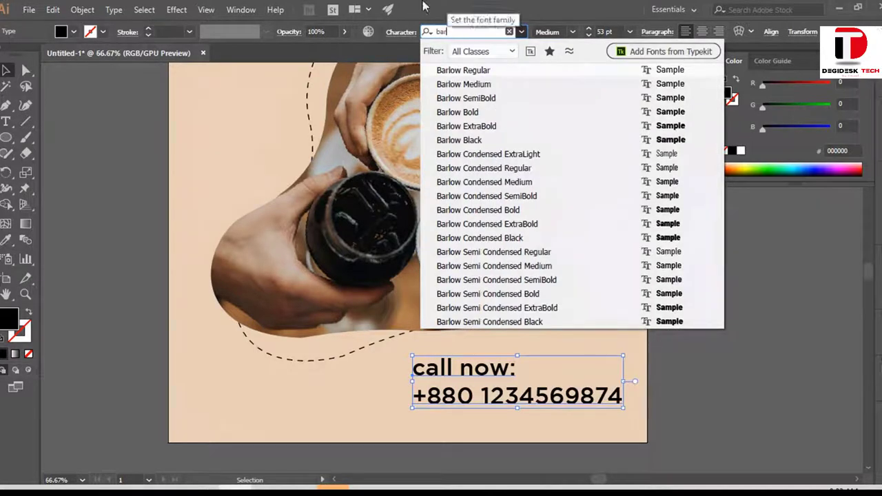
left_click(487, 180)
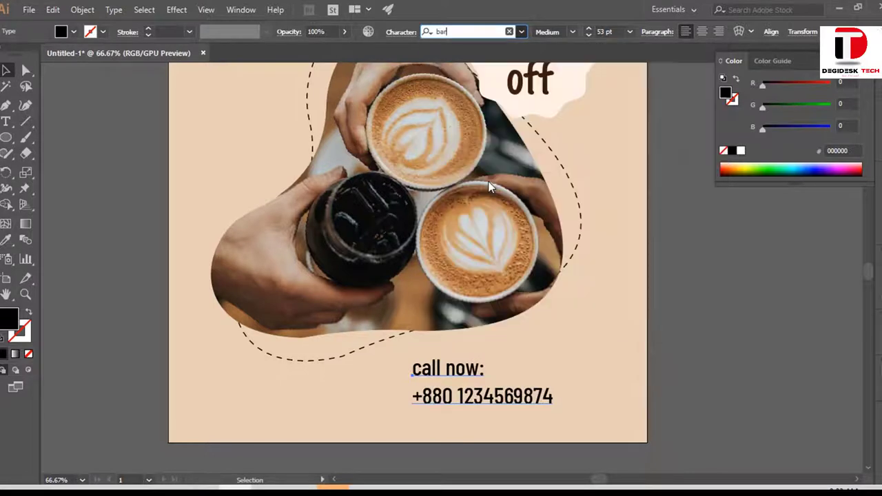
scroll(484, 383, "down", 1)
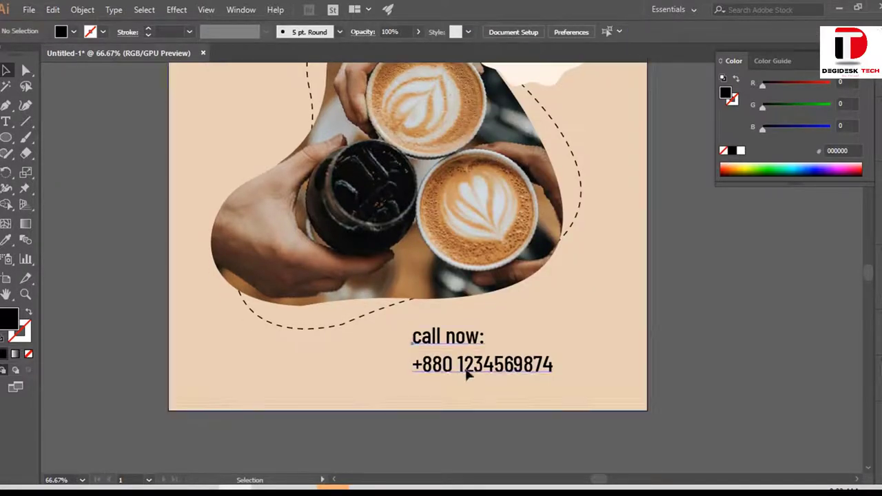
mouse_move(469, 375)
left_mouse_down()
mouse_move(529, 382)
mouse_move(531, 373)
left_mouse_up()
key("ctrl+minus")
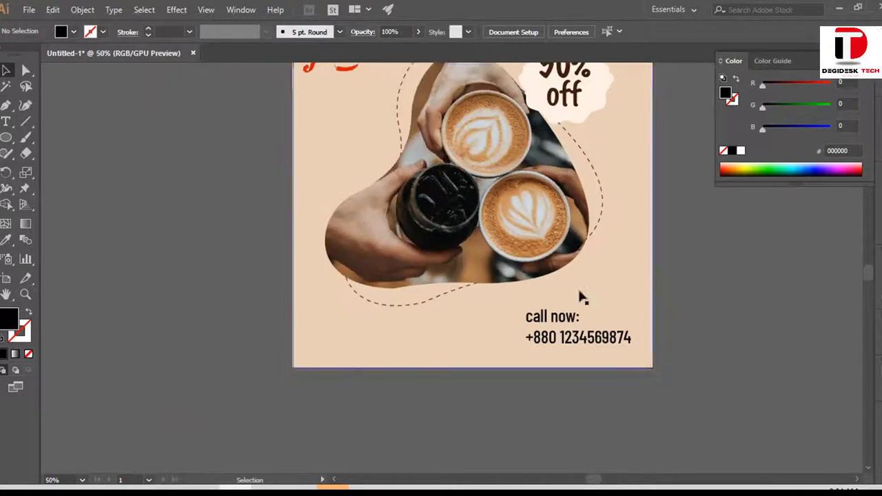
key("ctrl+minus")
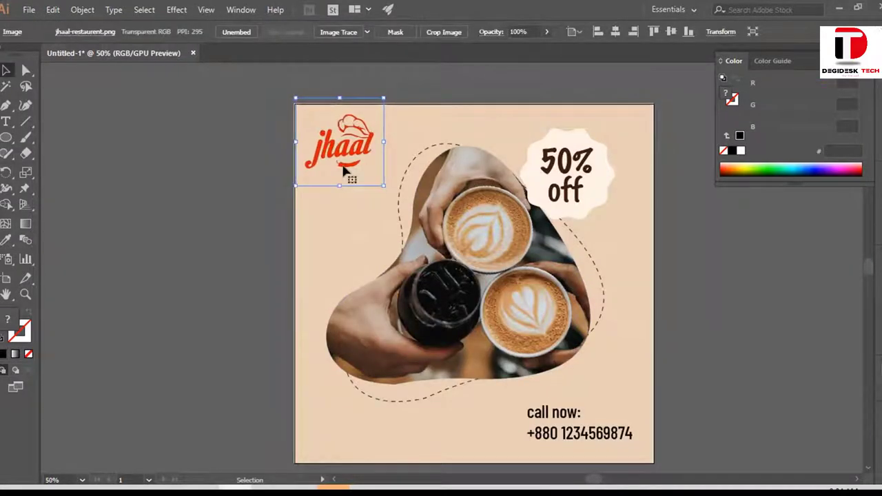
scroll(347, 176, "down", 2)
key("shift+s")
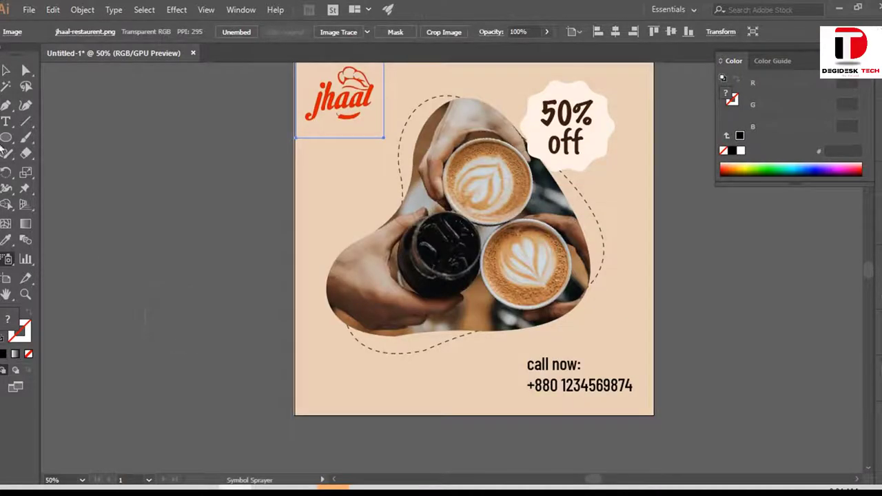
left_click(5, 70)
left_click(195, 331)
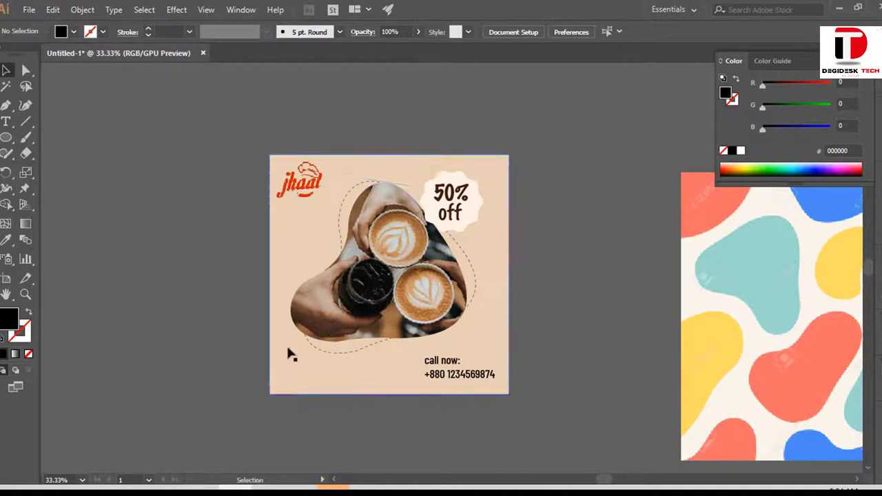
left_click_drag(289, 355, 351, 338)
scroll(352, 338, "up", 1)
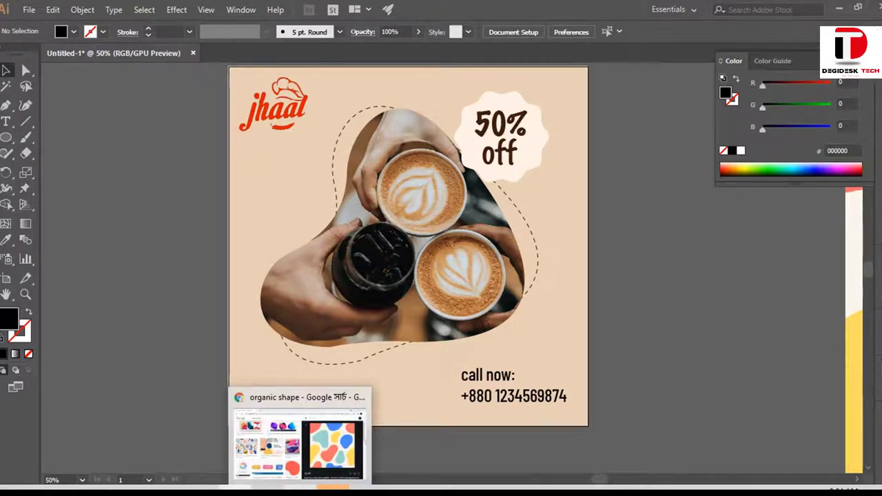
Search Google for 'coffee' in a new Chrome tab
left_click(300, 441)
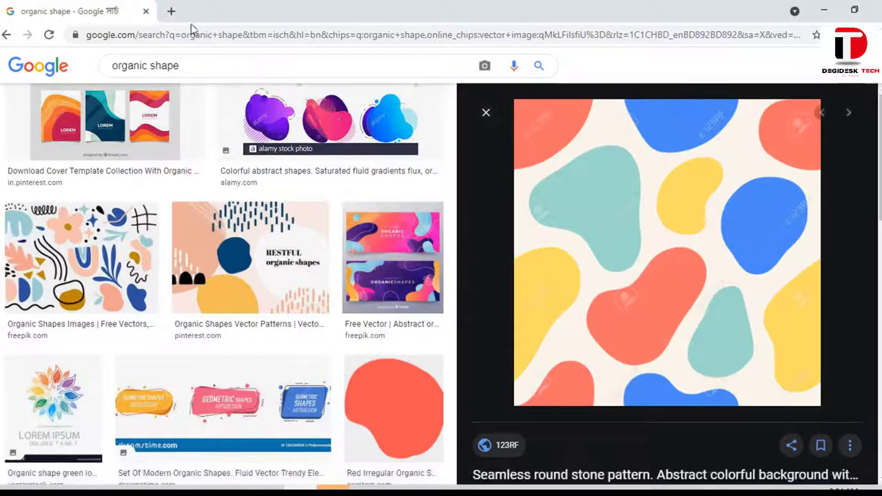
key("ctrl+t")
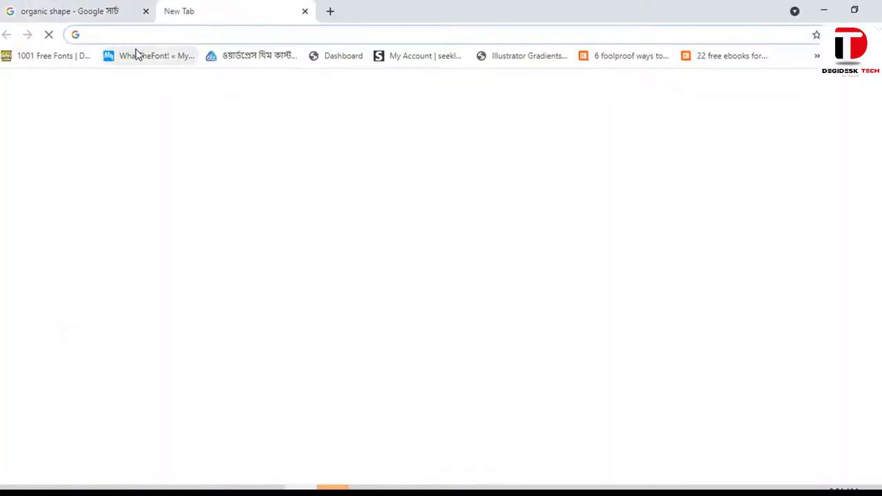
left_click(107, 38)
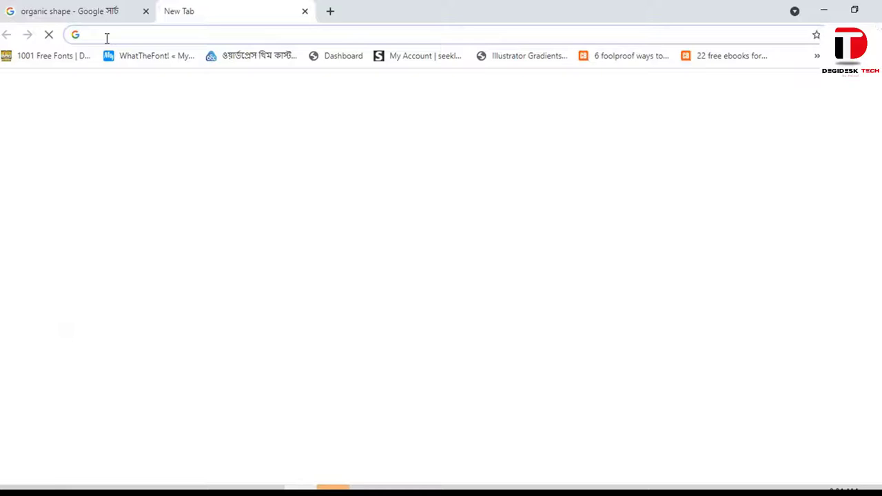
type("co")
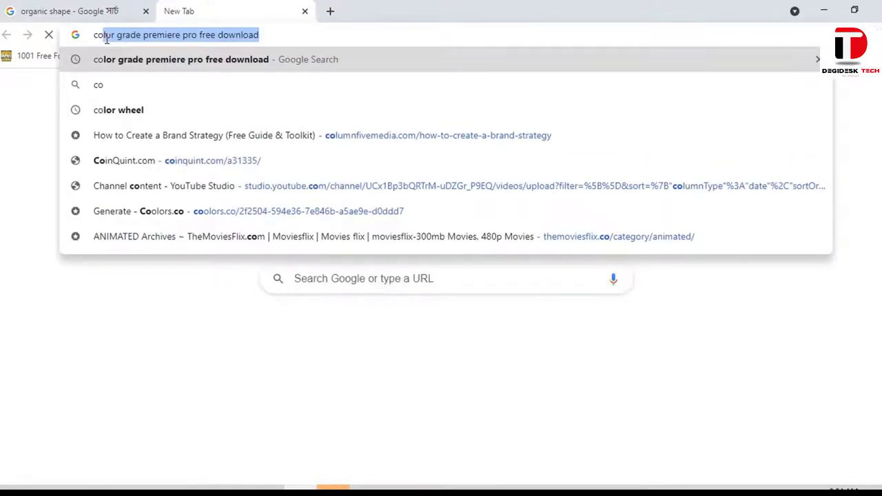
type("ffee")
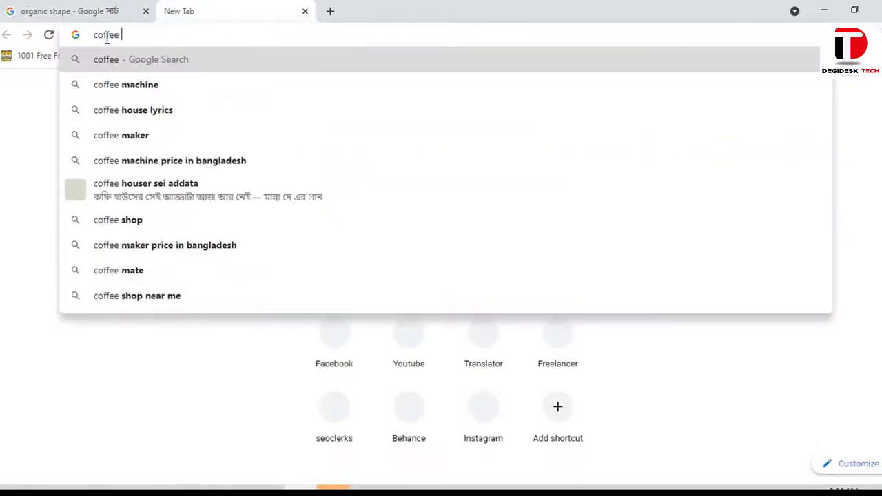
type(" s")
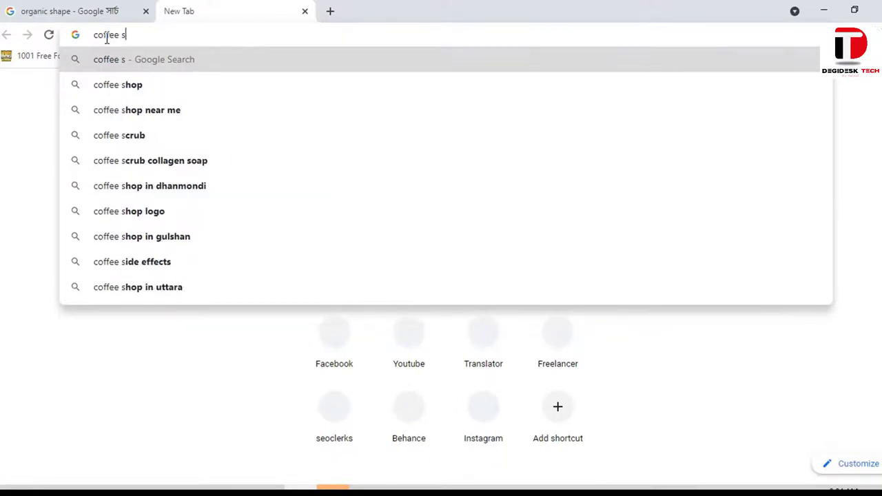
key("BackSpace")
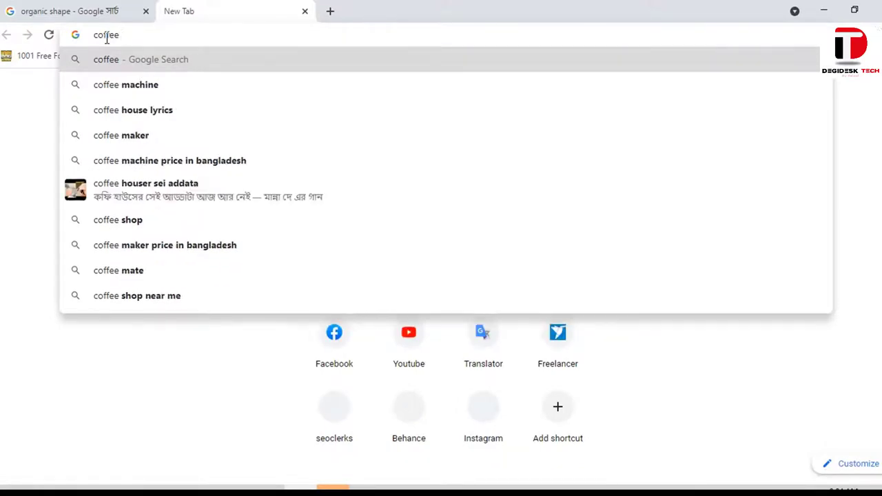
key("Return")
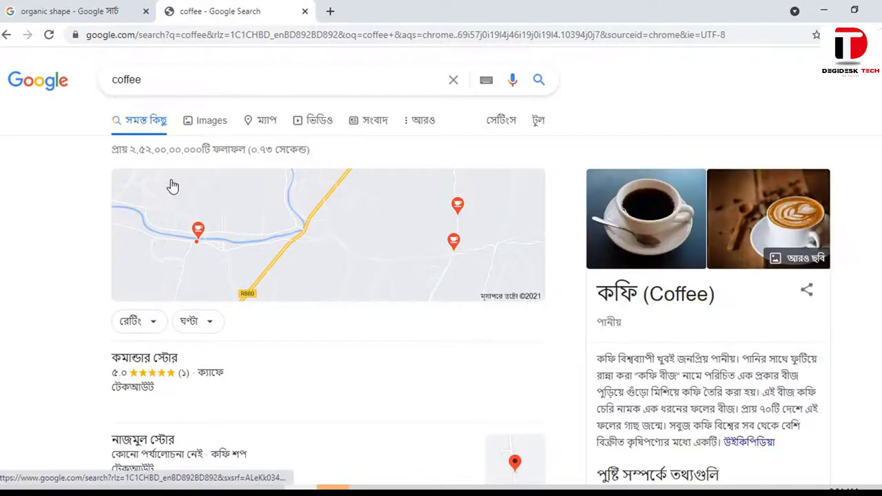
Show the image results for coffee and scroll through them
left_click(204, 124)
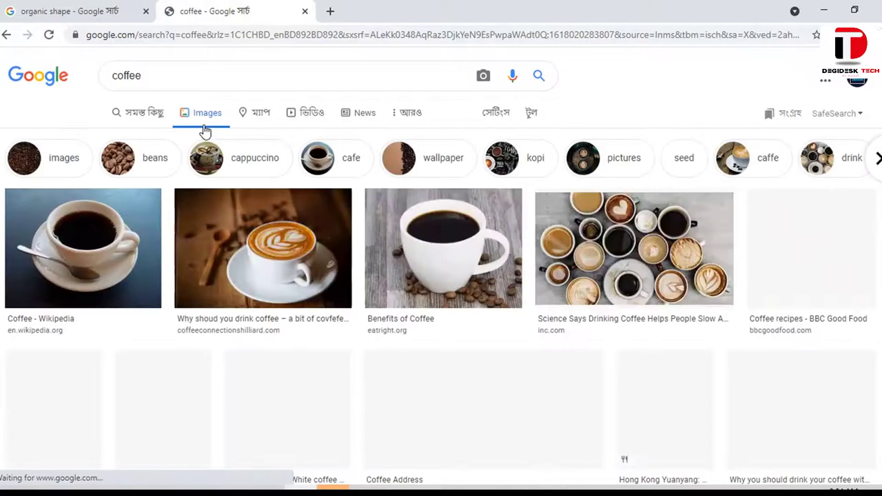
scroll(699, 355, "down", 1)
scroll(674, 348, "down", 2)
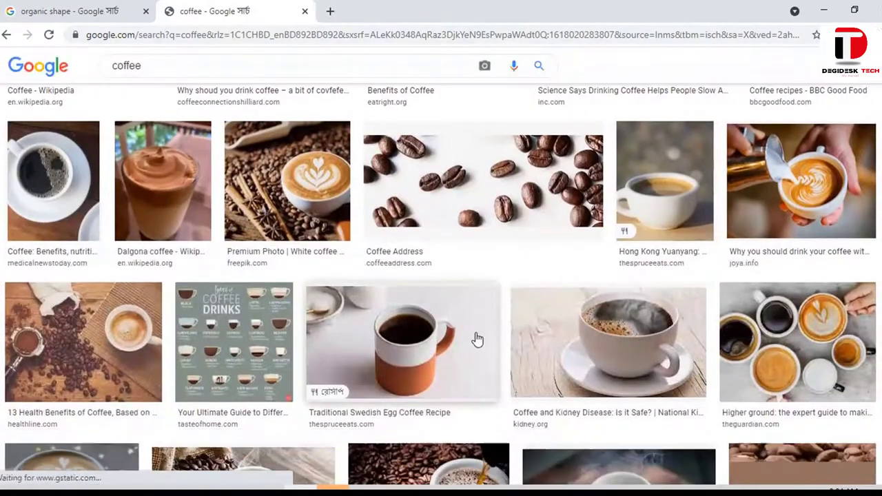
scroll(475, 339, "down", 2)
scroll(469, 336, "down", 3)
scroll(467, 334, "down", 2)
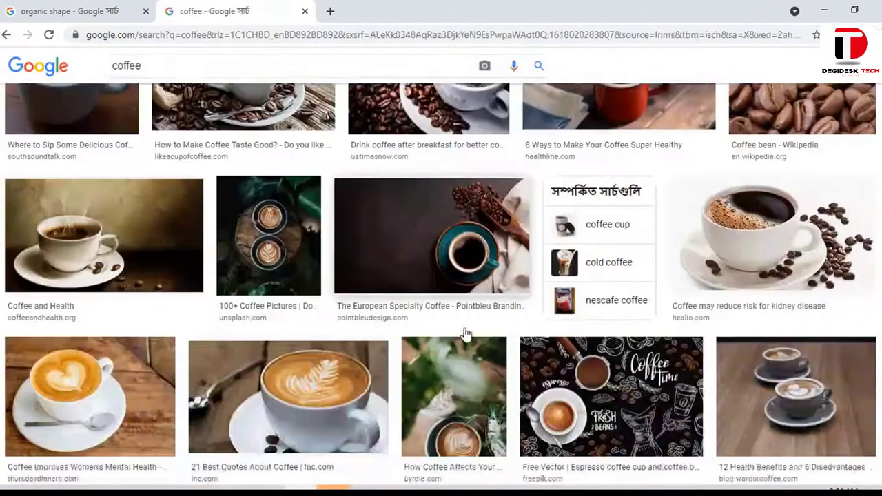
scroll(466, 331, "down", 2)
scroll(464, 328, "down", 2)
scroll(461, 333, "down", 1)
scroll(462, 334, "down", 2)
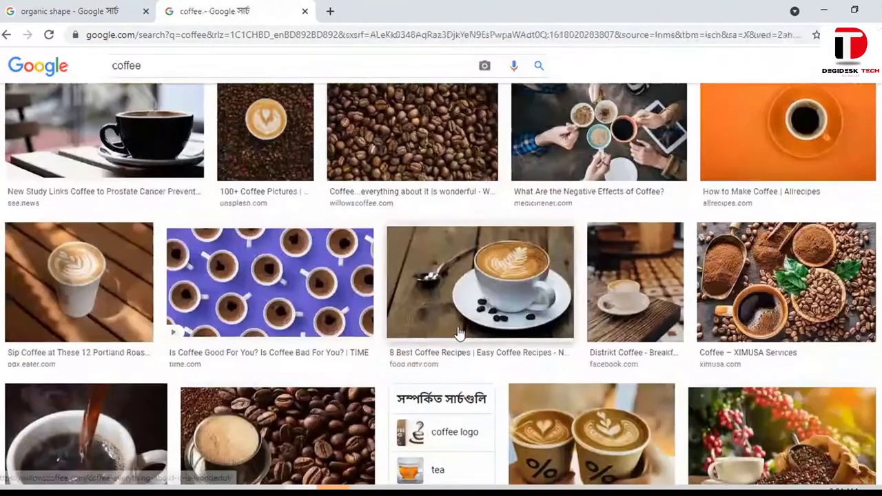
scroll(452, 333, "up", 1)
Copy the coffee-beans photo from its preview and return to Illustrator
left_click(424, 300)
scroll(774, 266, "down", 1)
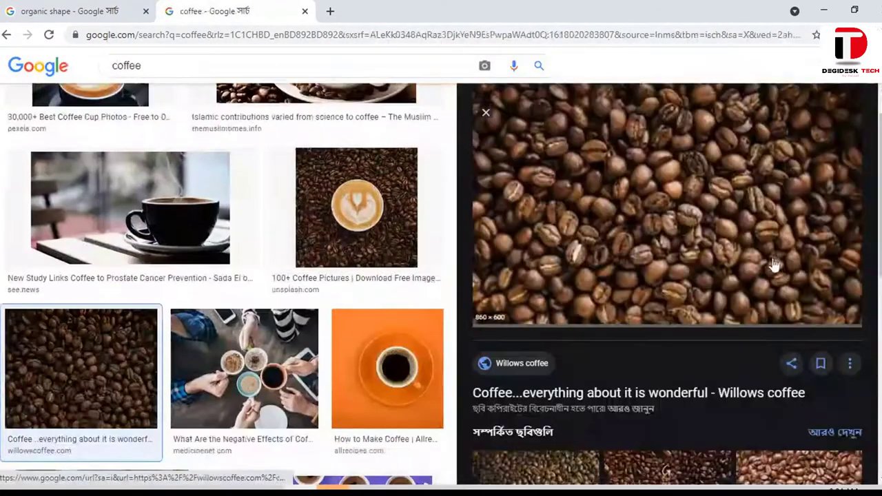
scroll(763, 282, "down", 2)
scroll(750, 297, "down", 3)
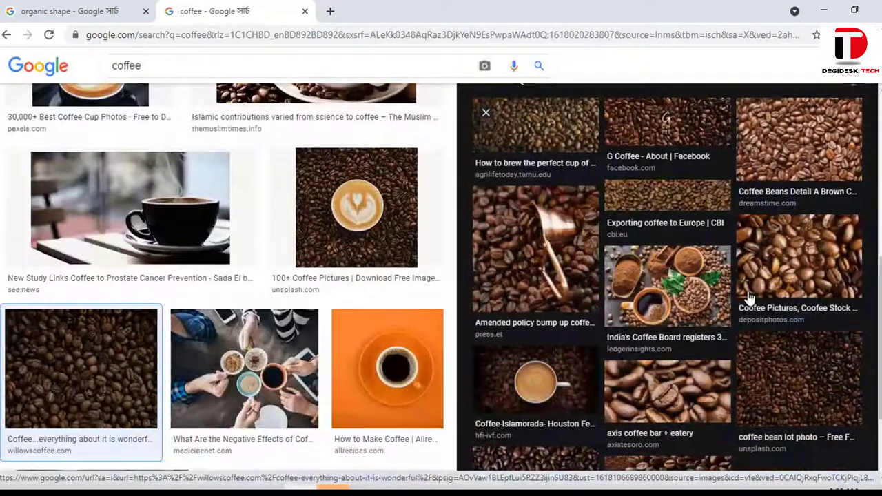
scroll(750, 298, "up", 3)
scroll(626, 227, "up", 3)
right_click(626, 219)
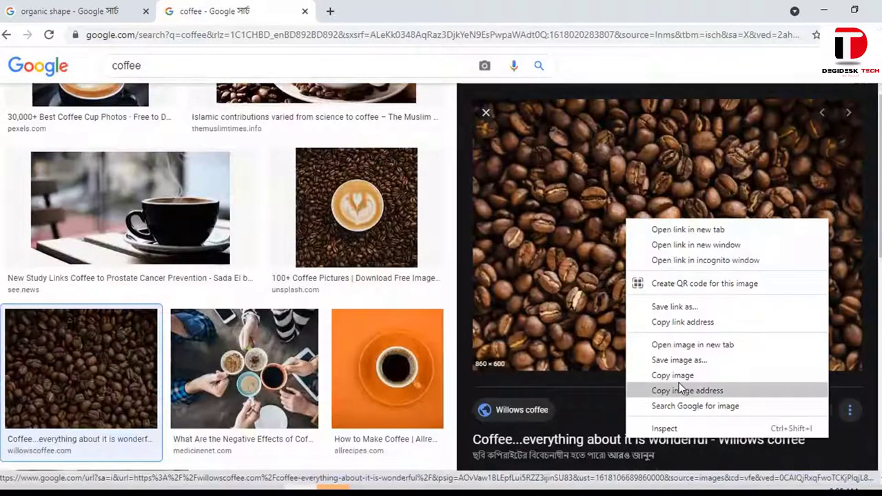
left_click(679, 384)
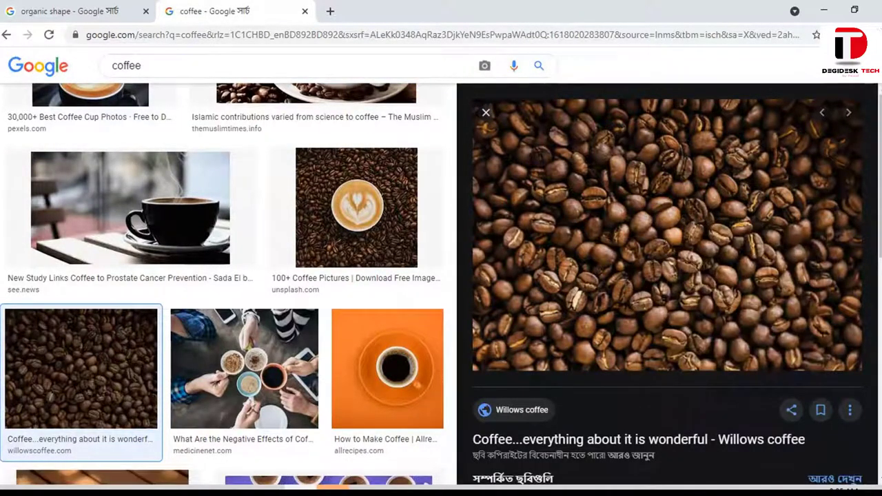
left_click(238, 491)
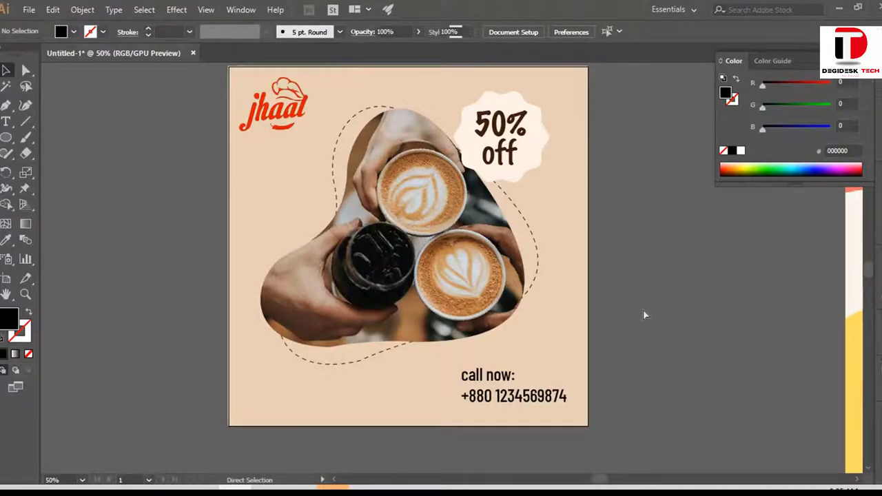
Paste the coffee-beans photo, move it to the artboard's top-left and enlarge it
key("ctrl+v")
key("ctrl+minus")
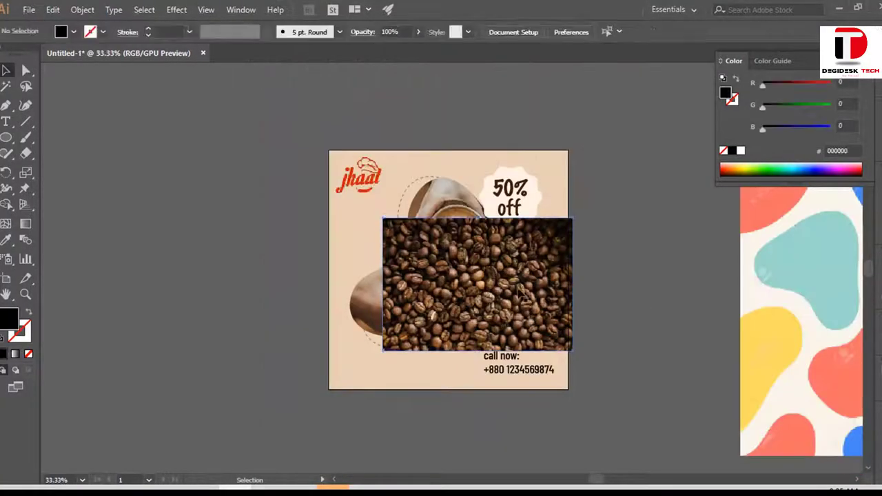
left_click_drag(527, 290, 466, 226)
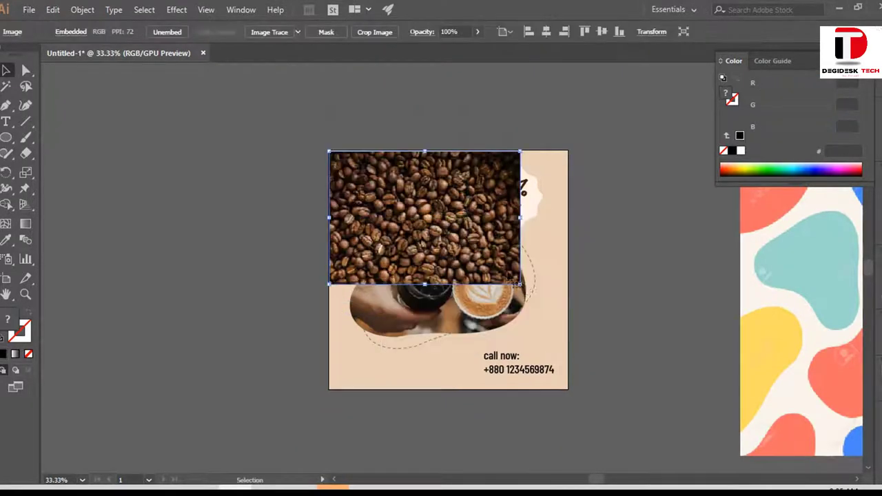
left_click_drag(530, 313, 672, 437)
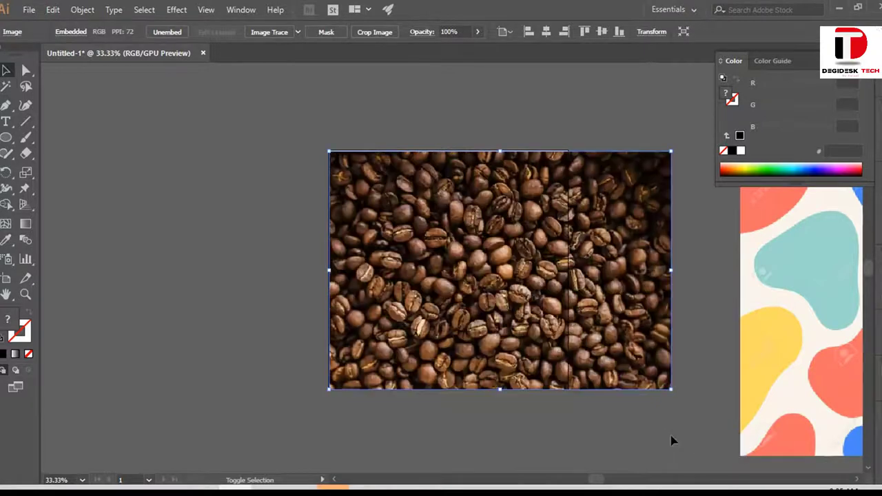
Send the bean image behind the flyer and nudge it left
left_click_drag(621, 311, 604, 311)
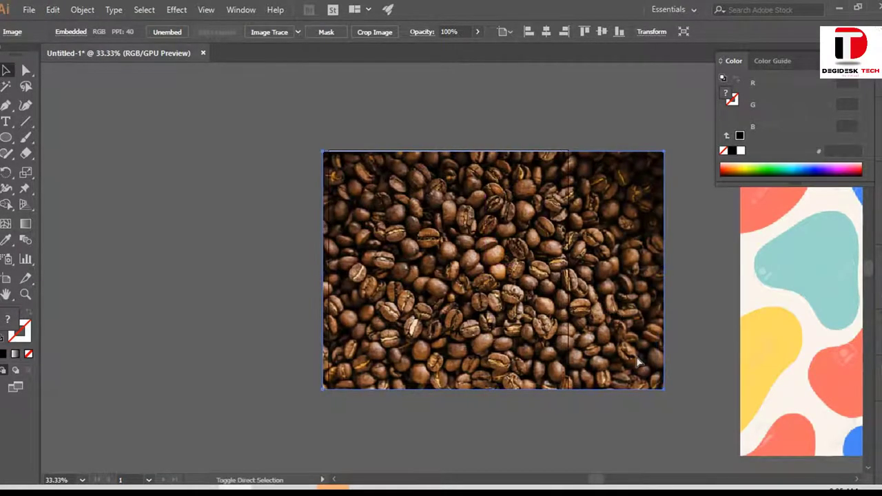
key("ctrl+shift+bracketleft")
left_click(687, 304)
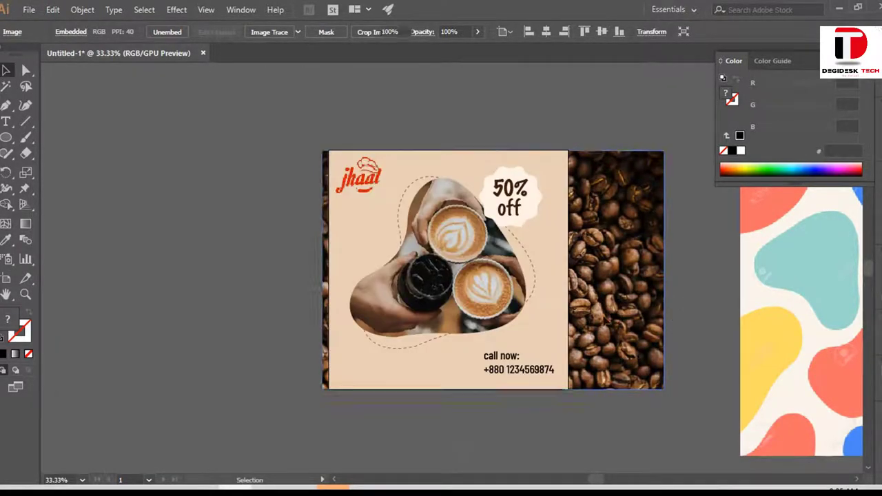
left_click(641, 297)
key("shift+Left")
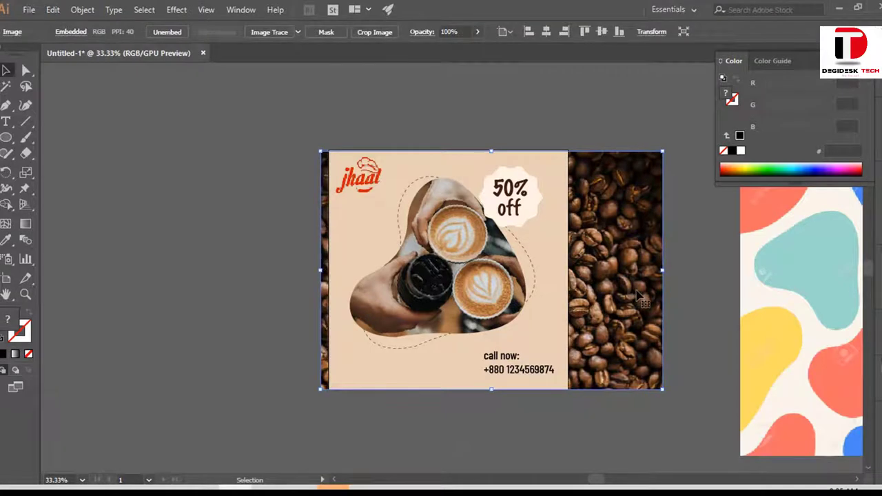
key("shift+Left")
key("shift+Left")
key("shift+Left")
key("shift+Left")
key("shift+Left")
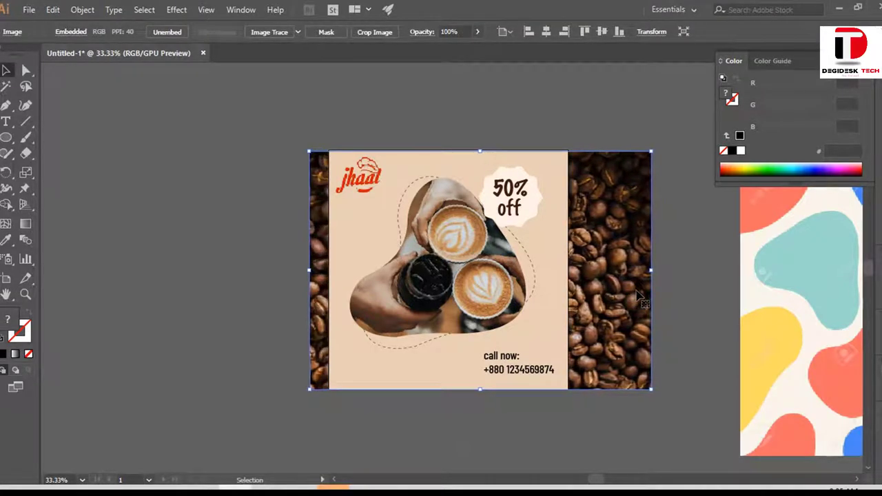
key("shift+Left")
Select the beige background rectangle and bring up the Transparency panel
left_click(676, 282)
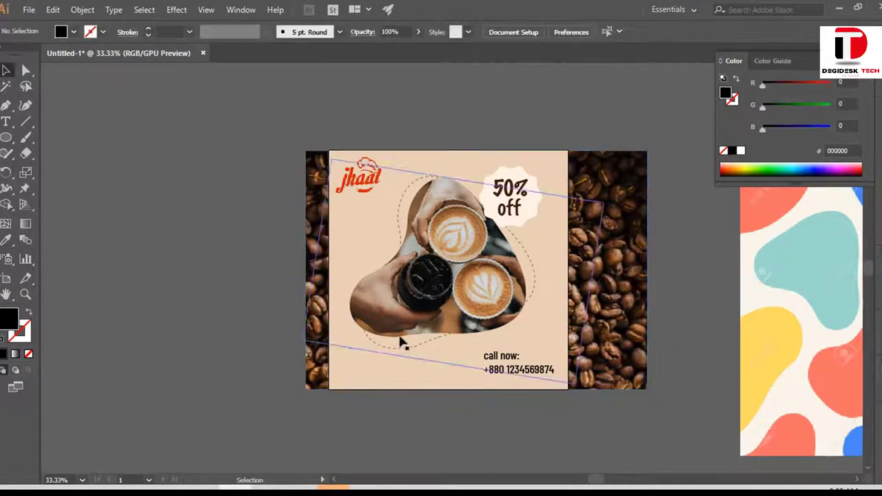
left_click(363, 380)
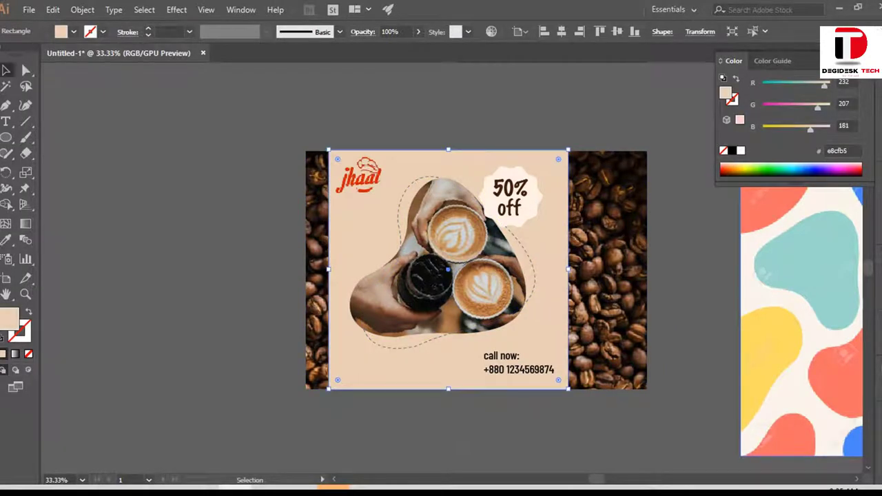
key("F6")
key("F7")
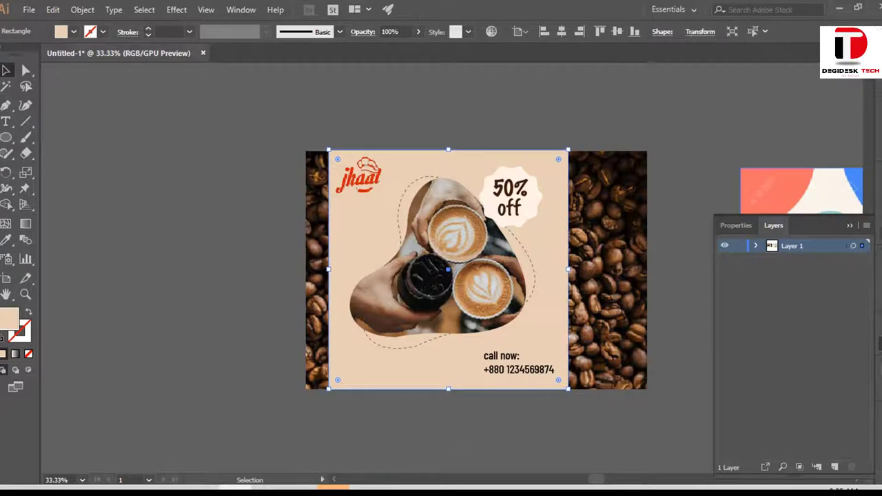
key("F7")
key("ctrl+F10")
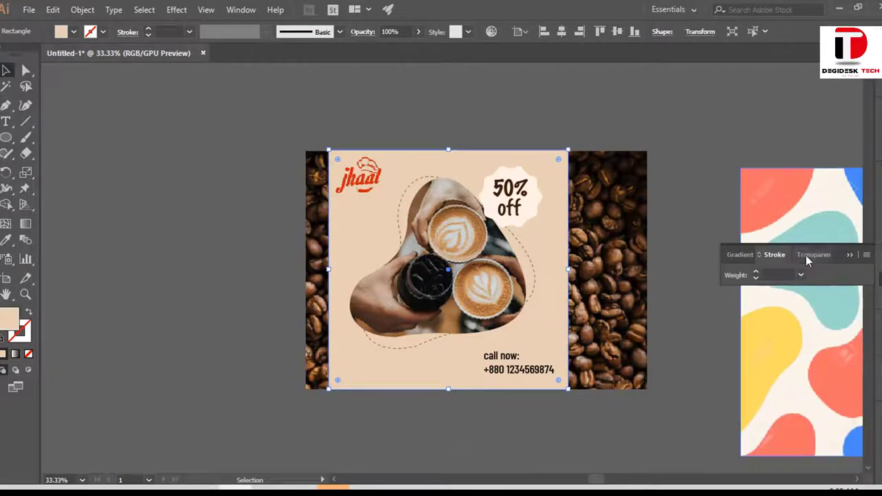
left_click(808, 255)
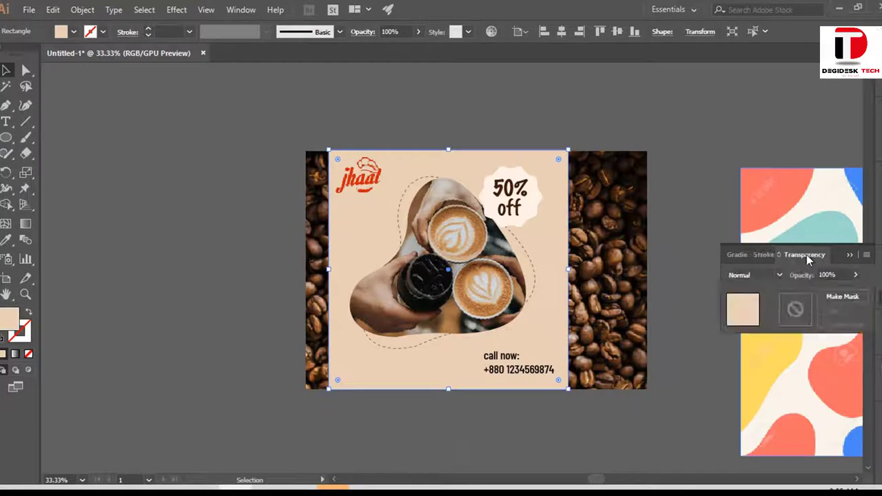
Try Multiply, Lighten, Overlay and Soft Light blending on the background, settling on Screen
left_click(764, 277)
key("Escape")
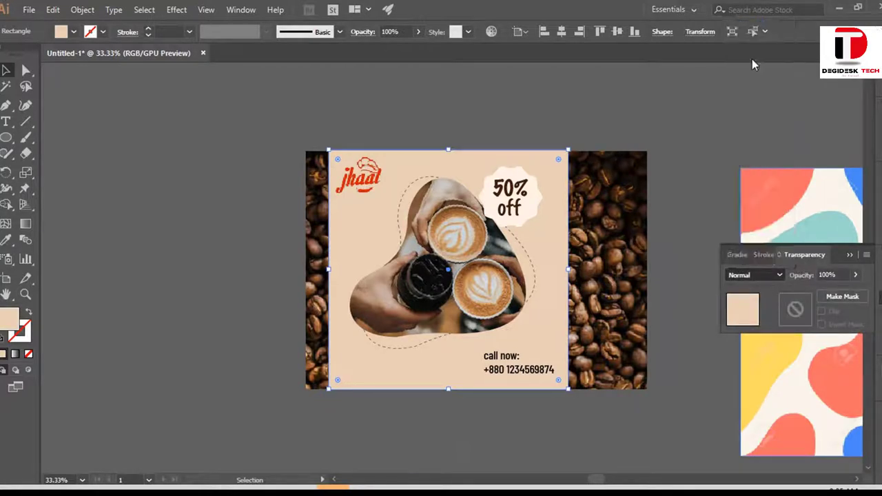
key("Down")
key("Down")
left_click(767, 279)
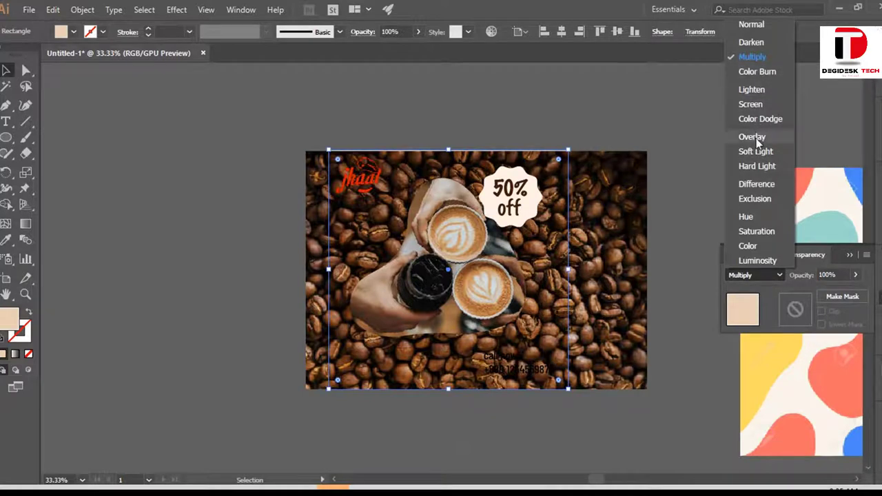
left_click(751, 90)
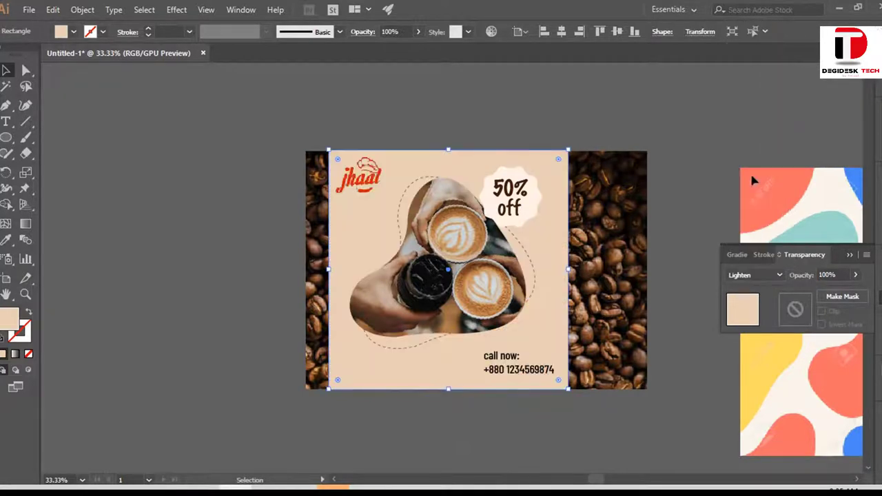
left_click(780, 275)
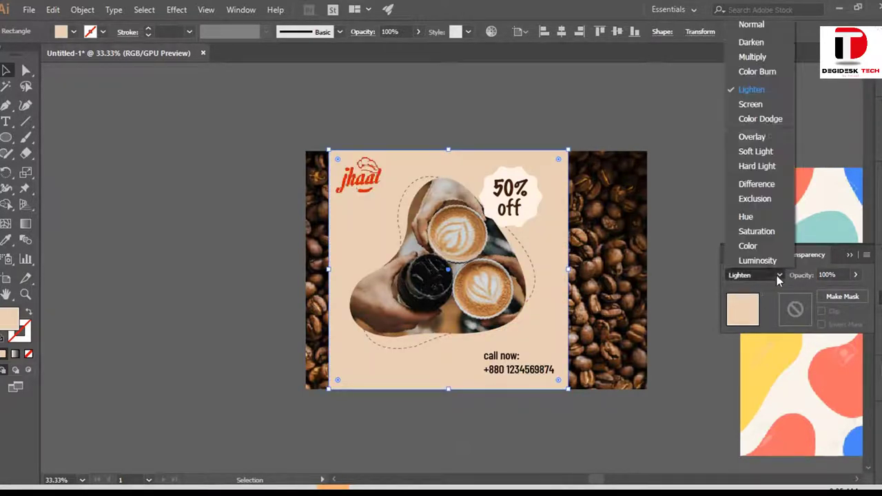
left_click(763, 137)
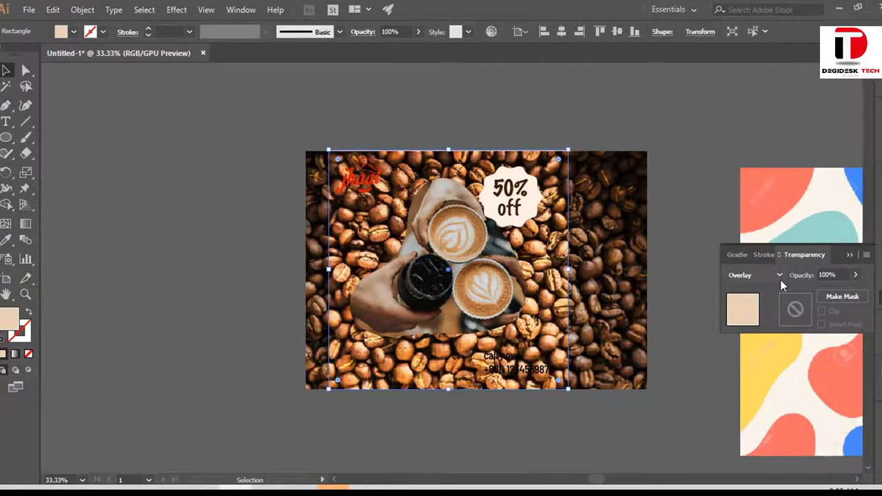
left_click(780, 280)
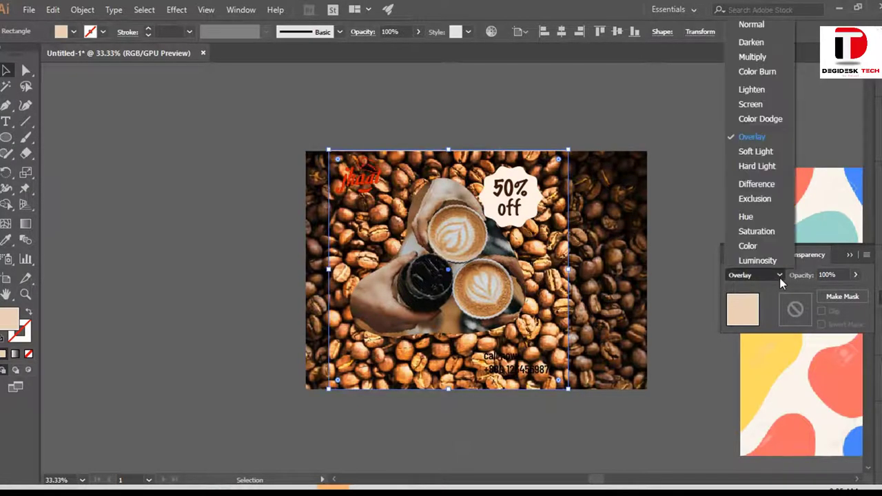
left_click(760, 153)
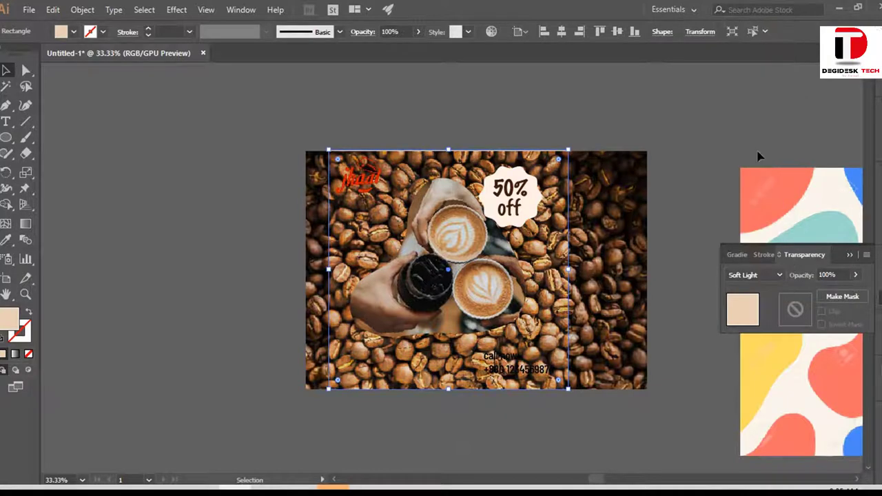
left_click(771, 275)
key("Escape")
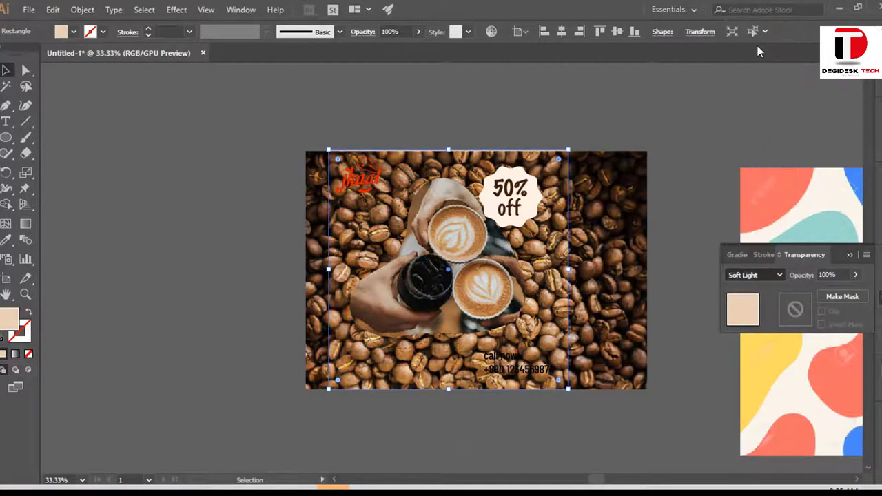
left_click(781, 275)
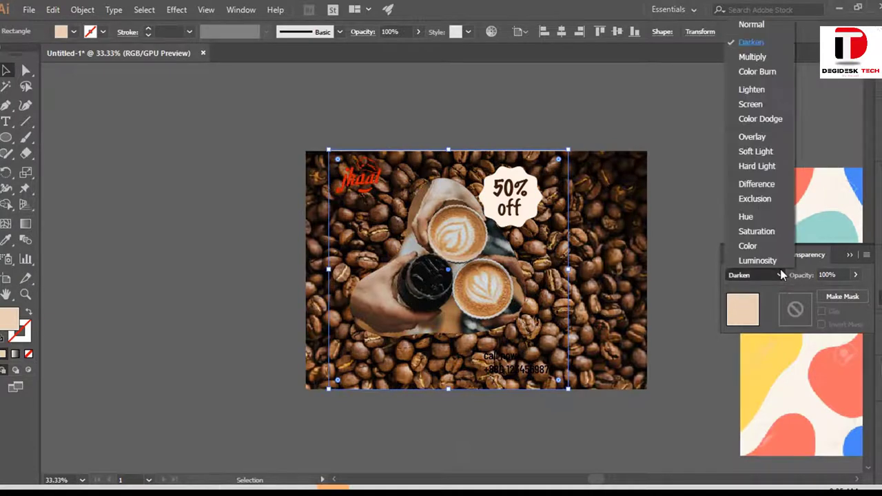
left_click(752, 104)
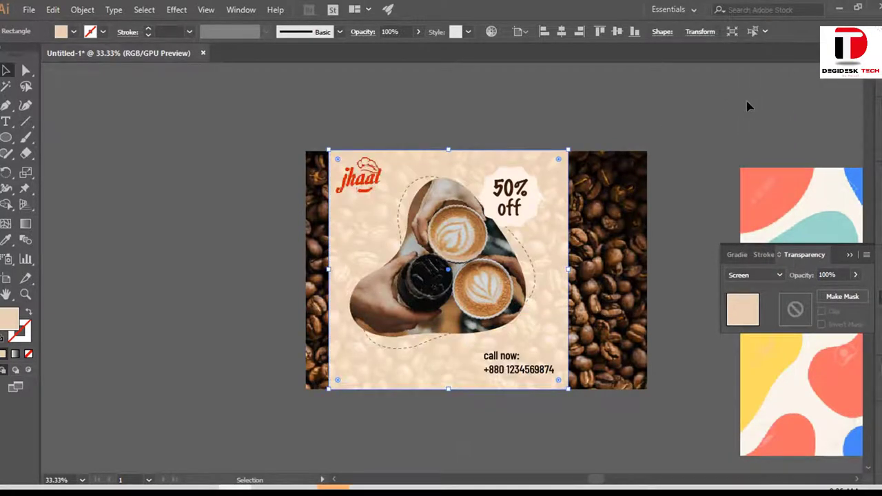
left_click(645, 117)
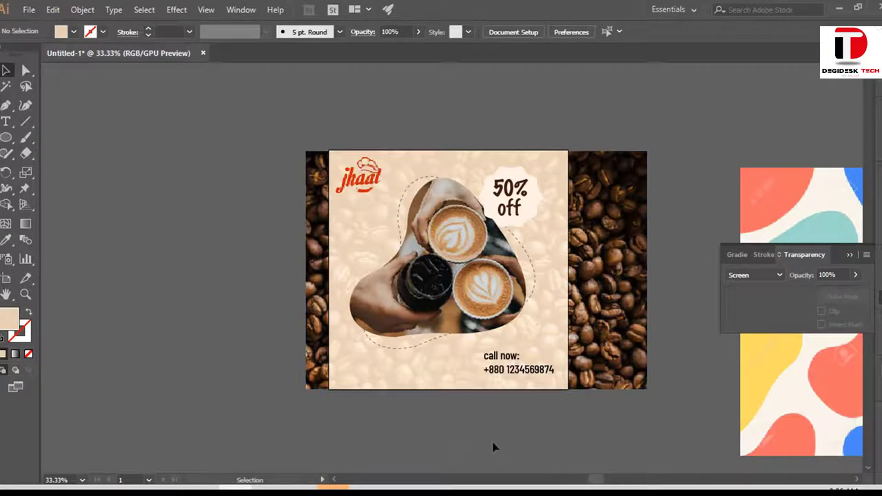
Keep the beige background rectangle's blending mode at Normal
scroll(501, 356, "up", 1)
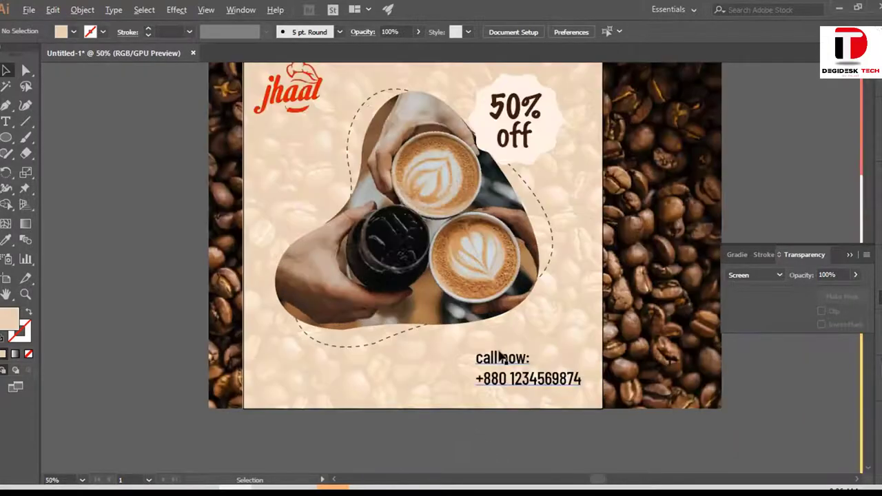
scroll(501, 355, "up", 1)
left_click(779, 276)
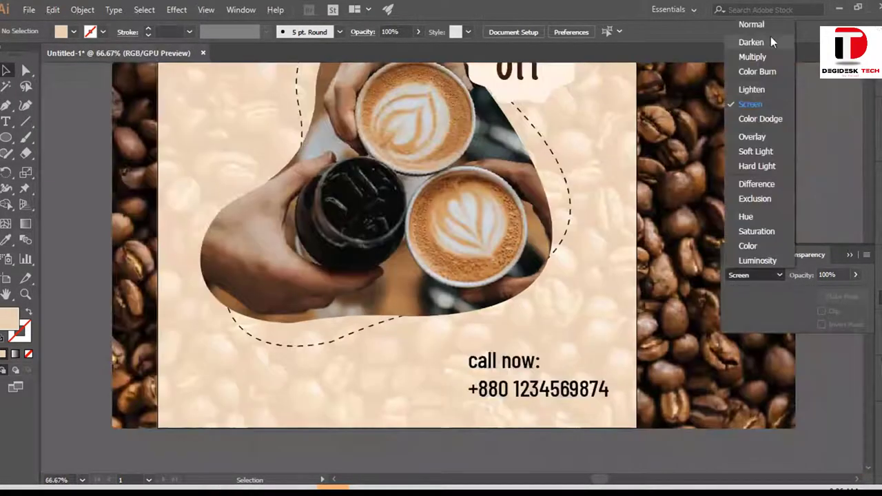
left_click(753, 31)
key("Up")
key("Up")
key("Up")
key("Up")
key("Up")
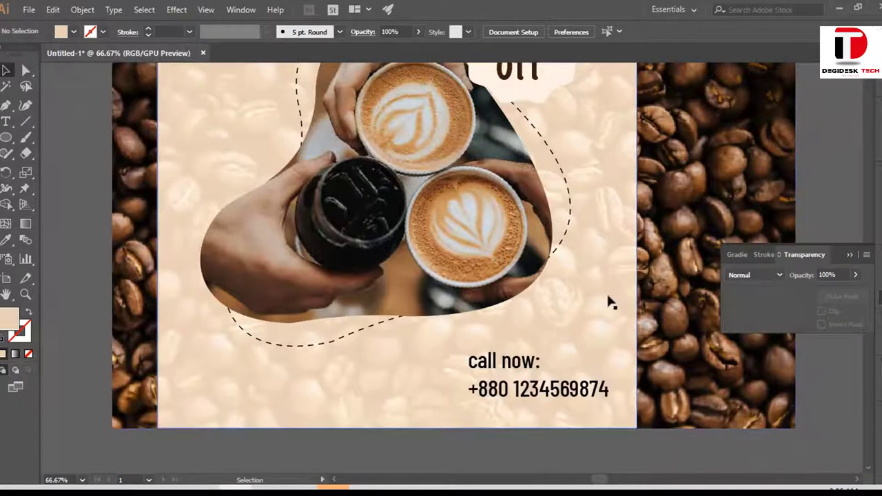
left_click(608, 301)
left_click(753, 275)
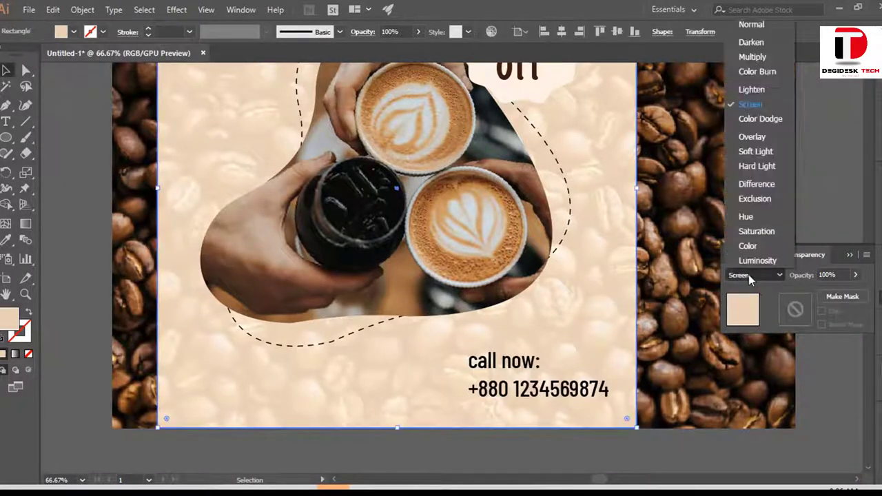
left_click(755, 27)
Set the beige background rectangle's opacity to 90%, trying 95% first
left_click(827, 200)
left_click(556, 288)
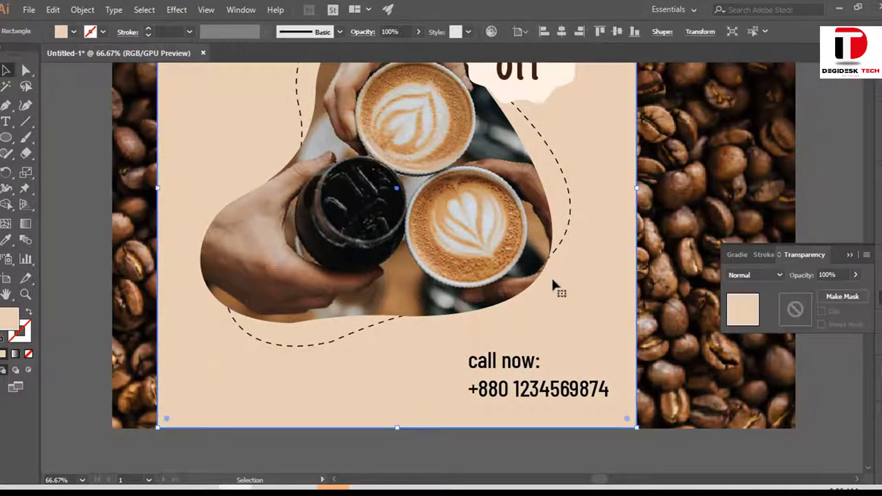
left_click(397, 32)
type("95")
key("Return")
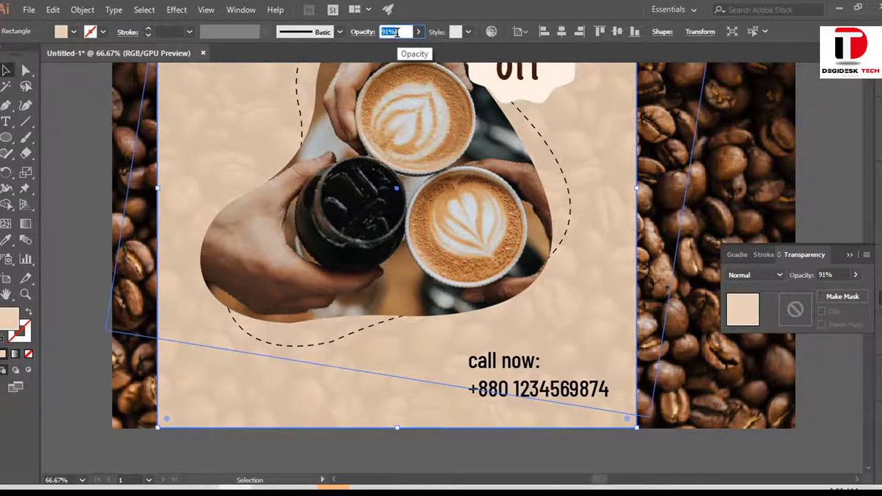
type("90")
key("Return")
left_click(811, 158)
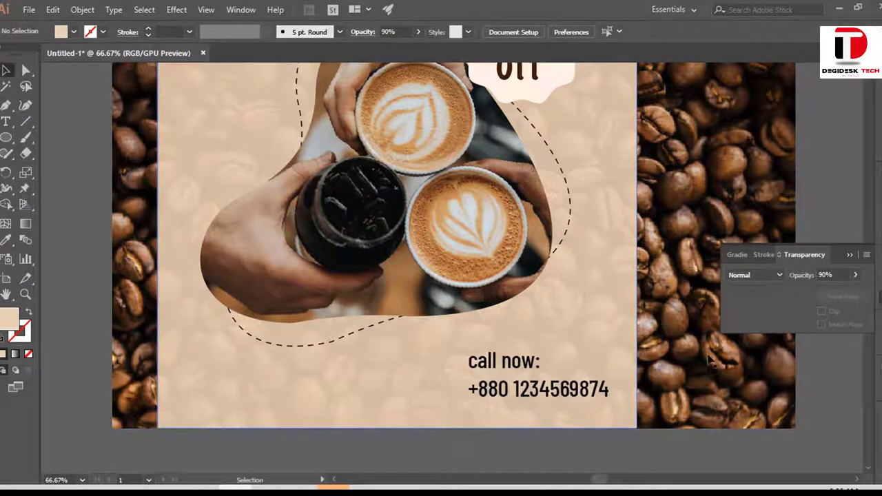
Resize the call-now phone-number text block in the lower right of the post
scroll(604, 391, "down", 1)
left_click(557, 398)
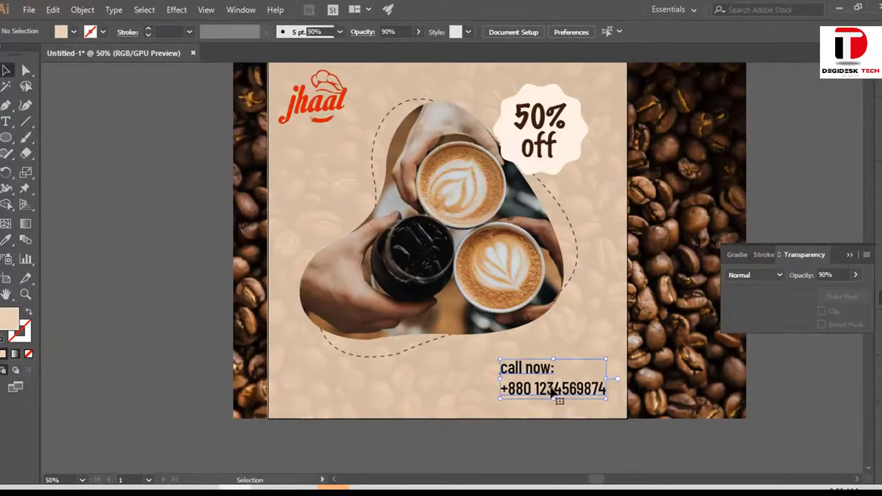
left_click_drag(496, 357, 495, 355)
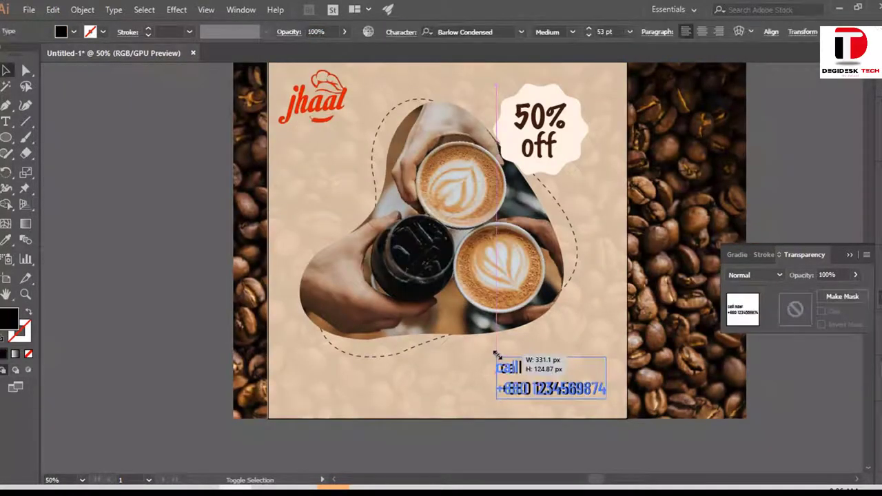
left_click(331, 445)
scroll(343, 400, "up", 1)
scroll(342, 355, "down", 1)
scroll(343, 351, "down", 1)
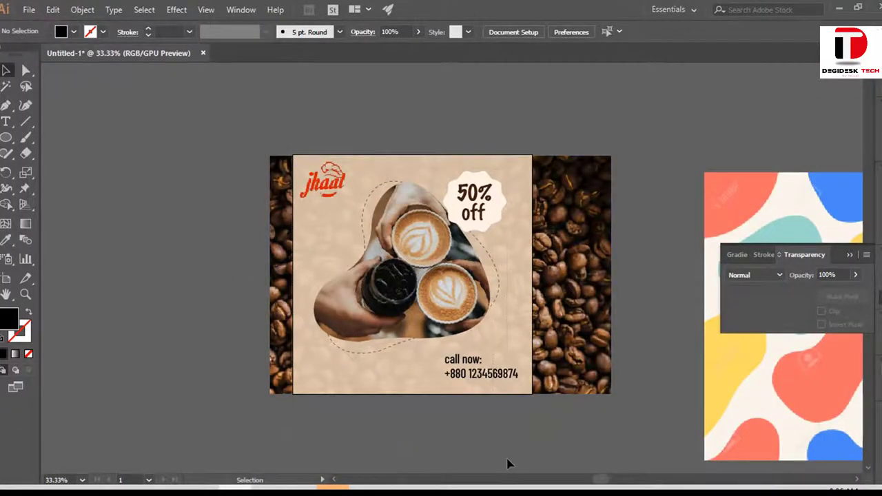
Bring the beige background rectangle in front of all other artwork
key("ctrl+a")
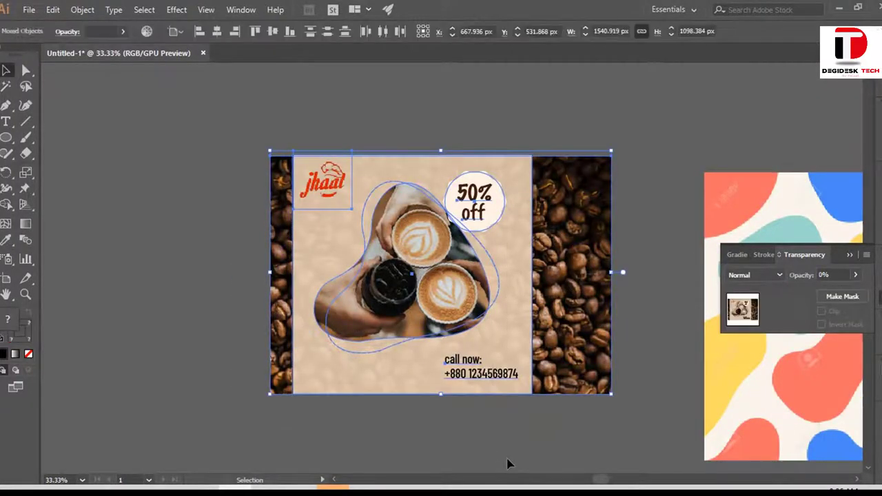
left_click(508, 464)
left_click(342, 371)
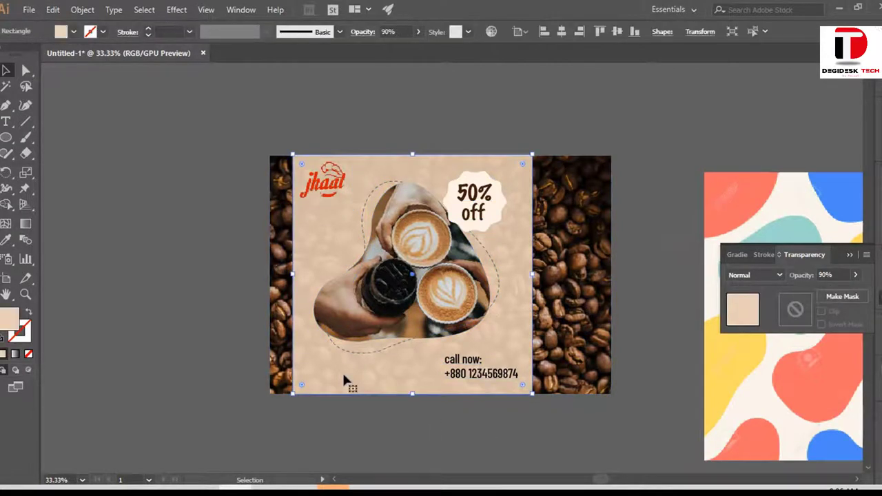
left_click(135, 274)
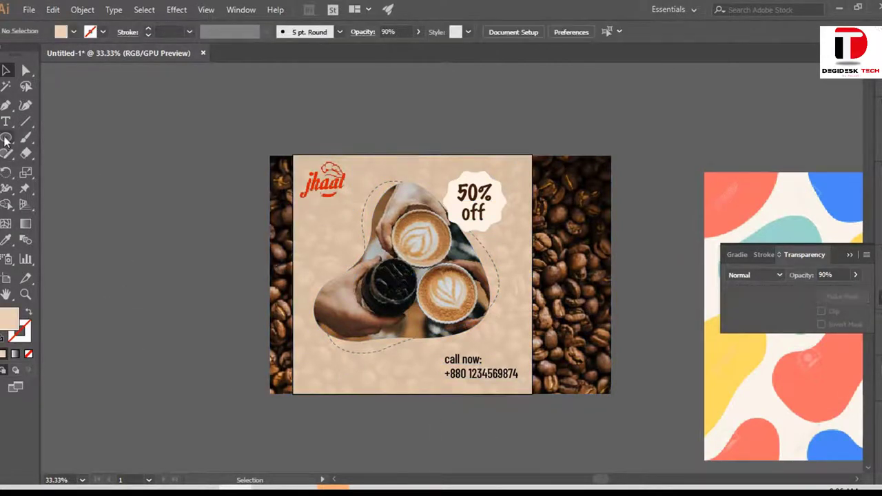
key("a")
left_click(380, 171)
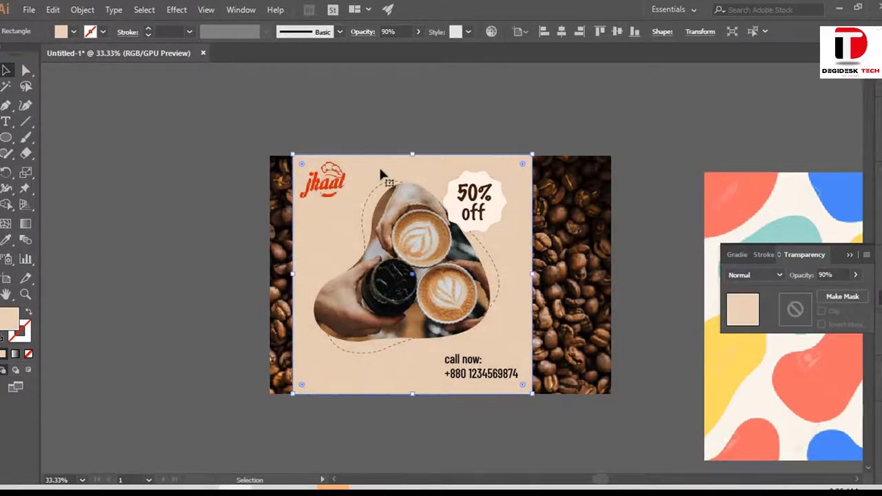
key("ctrl+shift+bracketright")
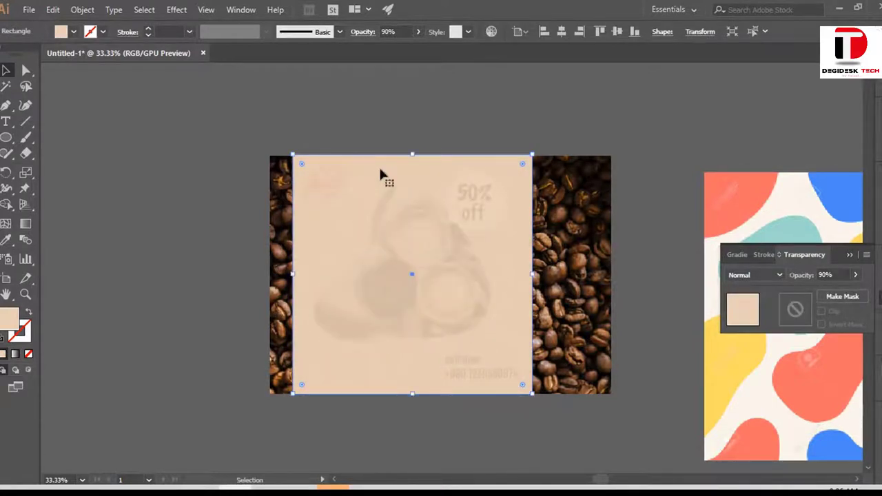
Clip all artwork to the front rectangle with Ctrl+7 and enter the clip group
left_click(252, 116)
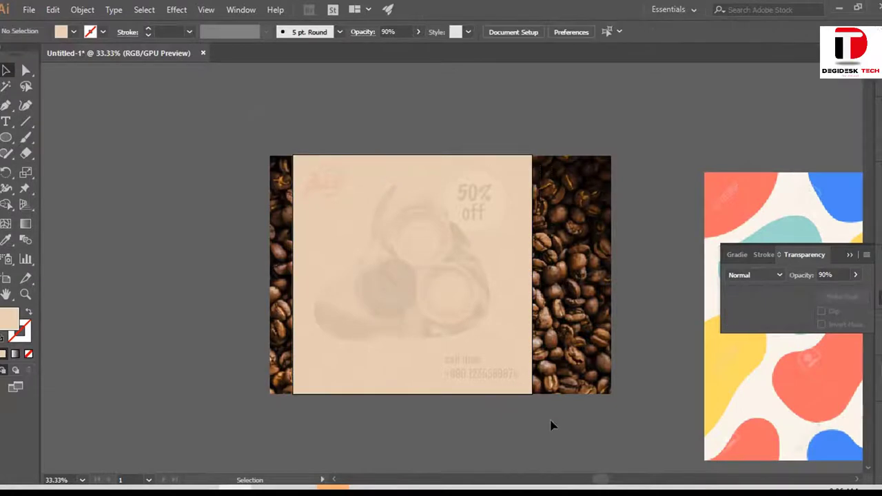
key("ctrl+a")
key("ctrl+7")
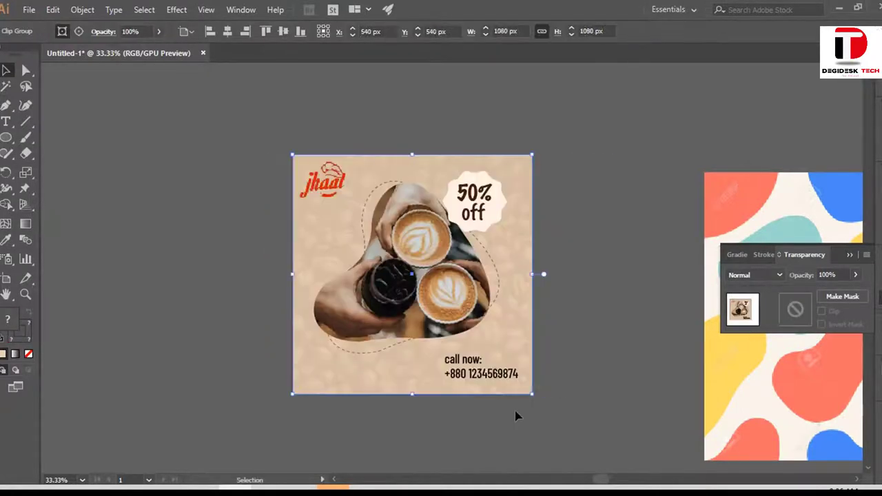
left_click(517, 414)
double_click(519, 304)
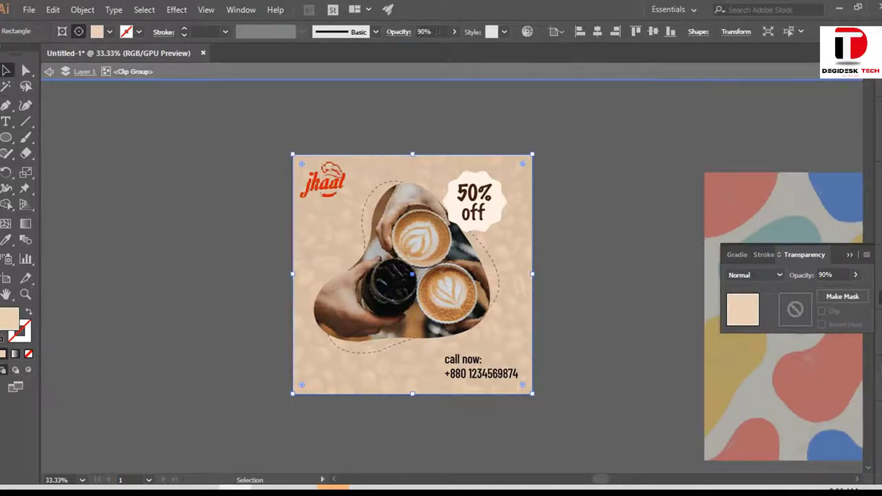
scroll(439, 31, "up", 4)
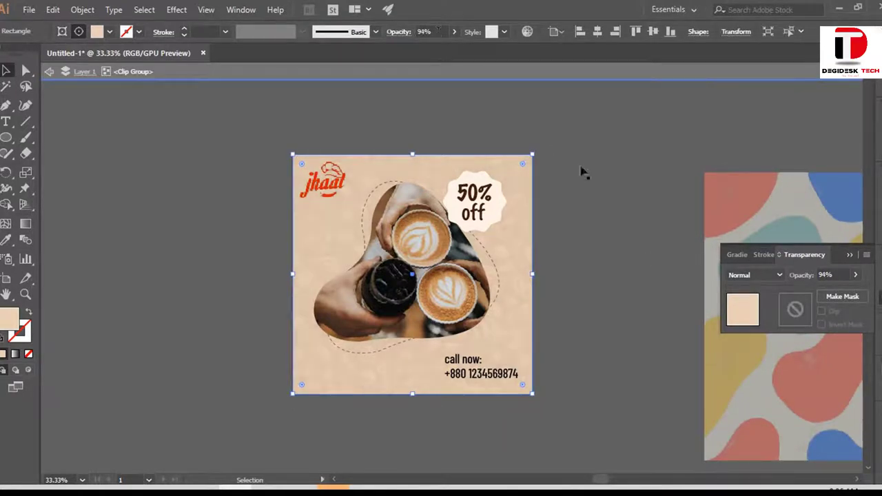
Exit the clip group's isolation mode and zoom out to view the whole poster
double_click(630, 226)
scroll(501, 375, "up", 1)
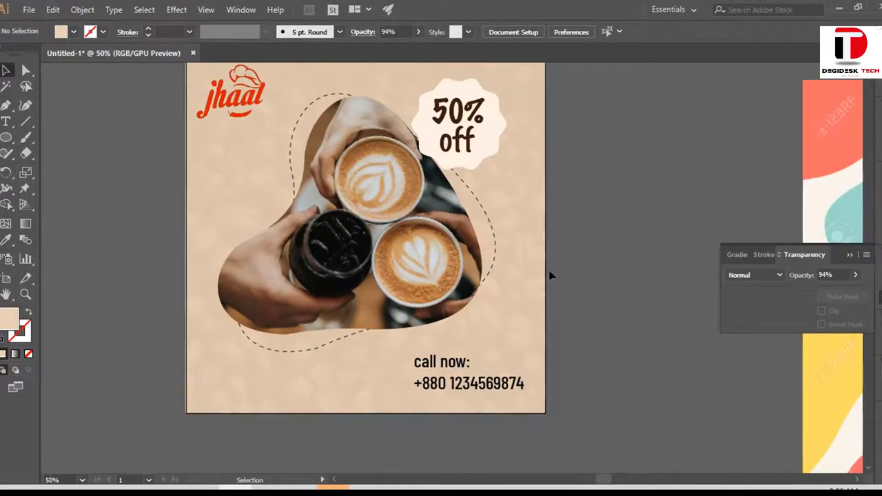
scroll(580, 286, "up", 1)
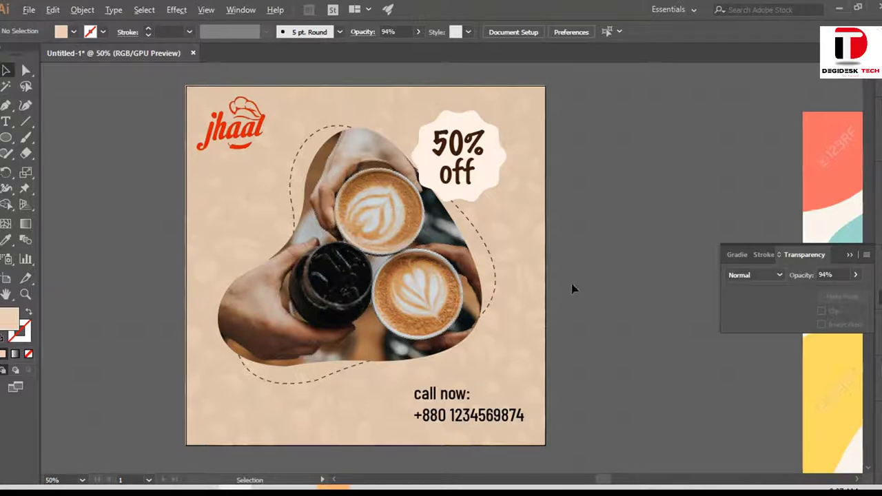
scroll(572, 289, "down", 1)
scroll(571, 290, "down", 1)
scroll(607, 289, "down", 1)
left_click_drag(642, 290, 535, 278)
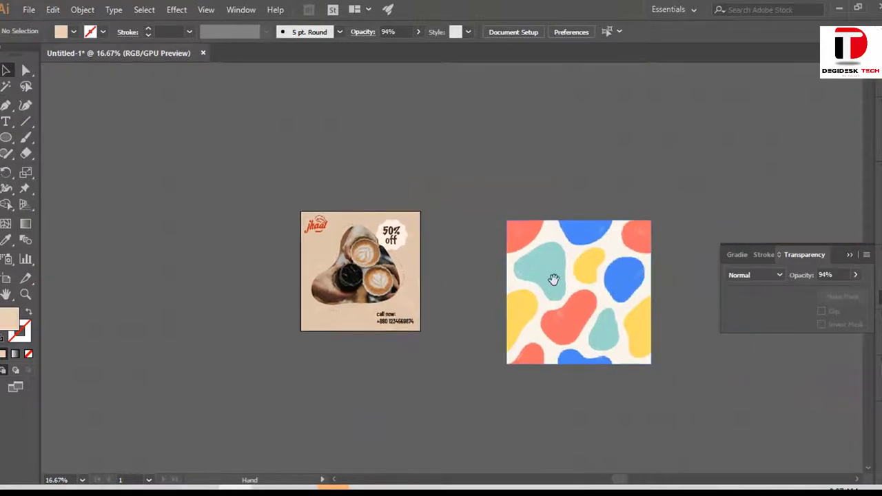
scroll(414, 276, "up", 1)
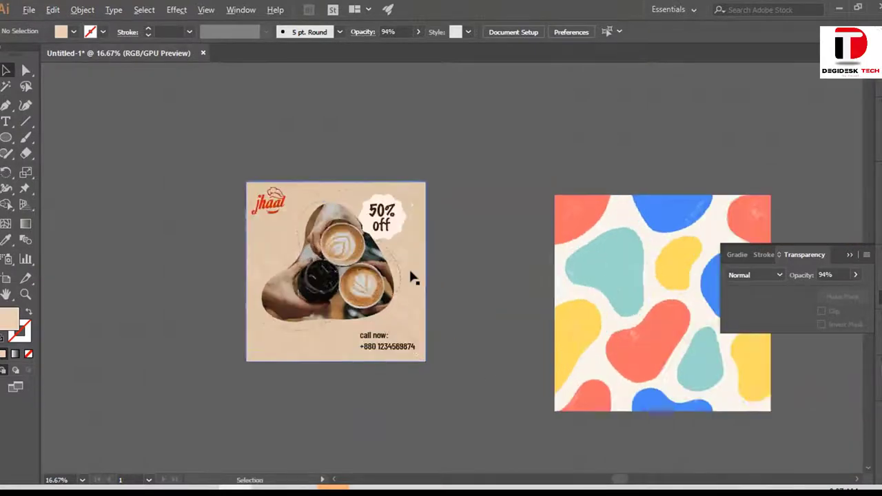
scroll(414, 276, "up", 1)
mouse_move(467, 339)
left_mouse_down()
mouse_move(384, 315)
mouse_move(394, 299)
left_mouse_up()
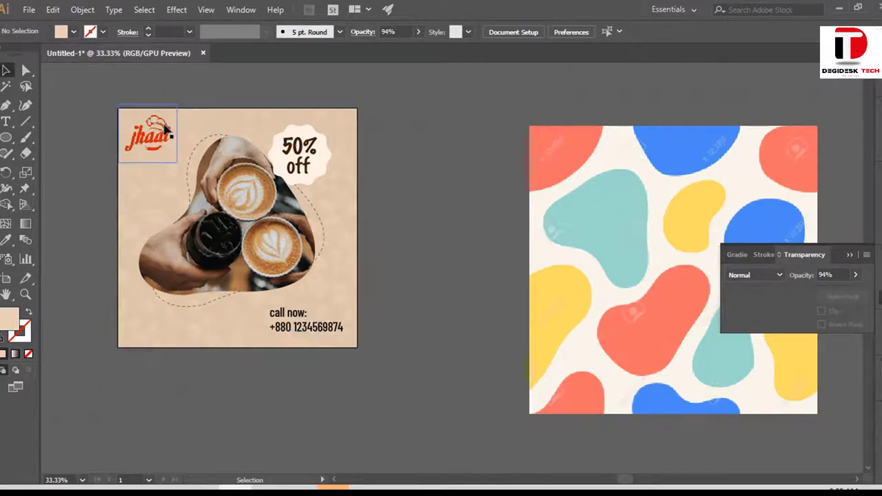
scroll(242, 212, "up", 1)
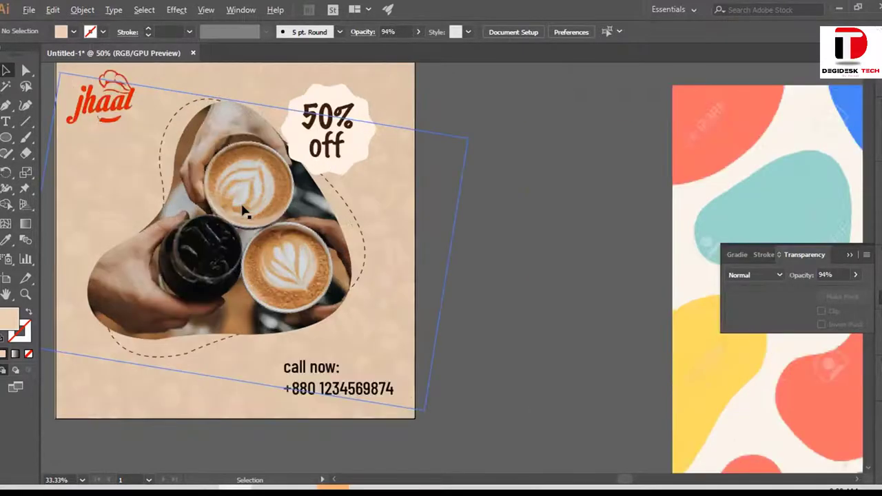
scroll(242, 212, "up", 1)
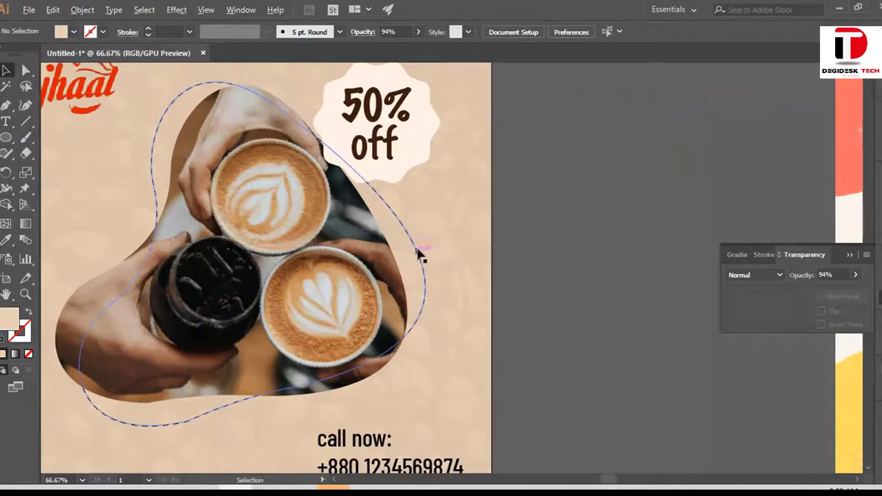
scroll(419, 251, "up", 1)
scroll(419, 253, "up", 2)
scroll(419, 254, "up", 1)
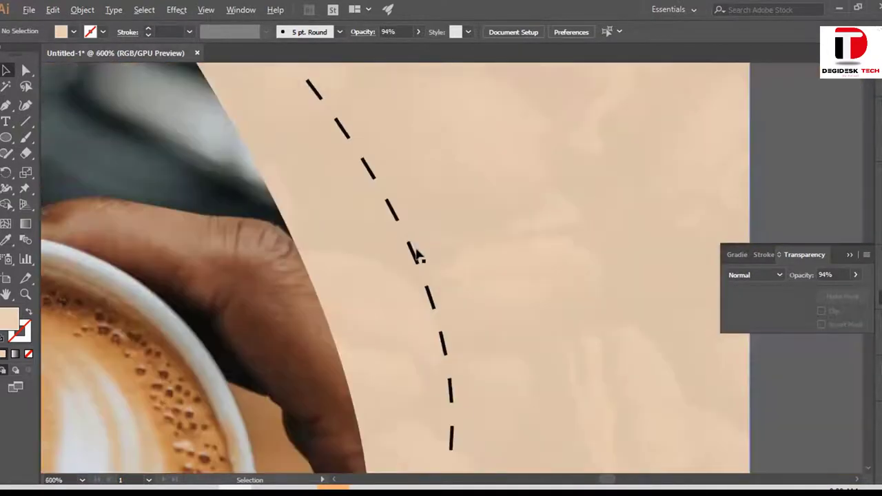
scroll(418, 255, "down", 2)
scroll(418, 256, "down", 2)
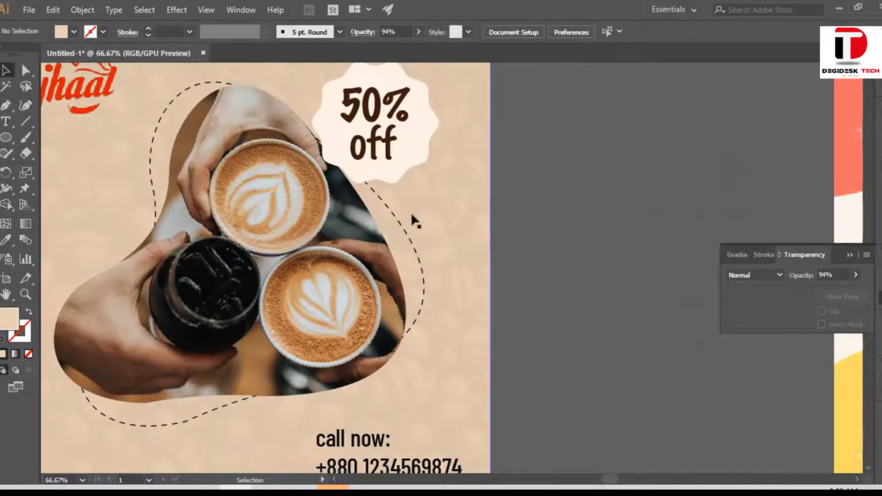
scroll(377, 179, "up", 1)
scroll(377, 179, "up", 1)
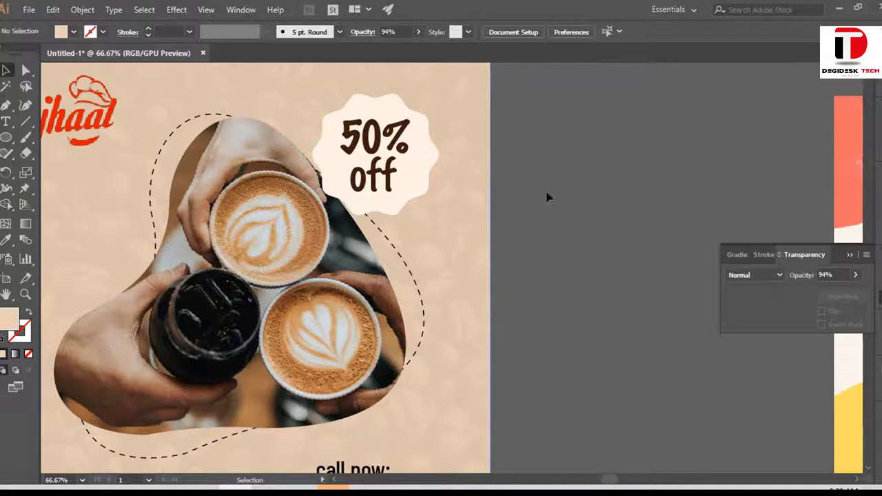
left_click(300, 282)
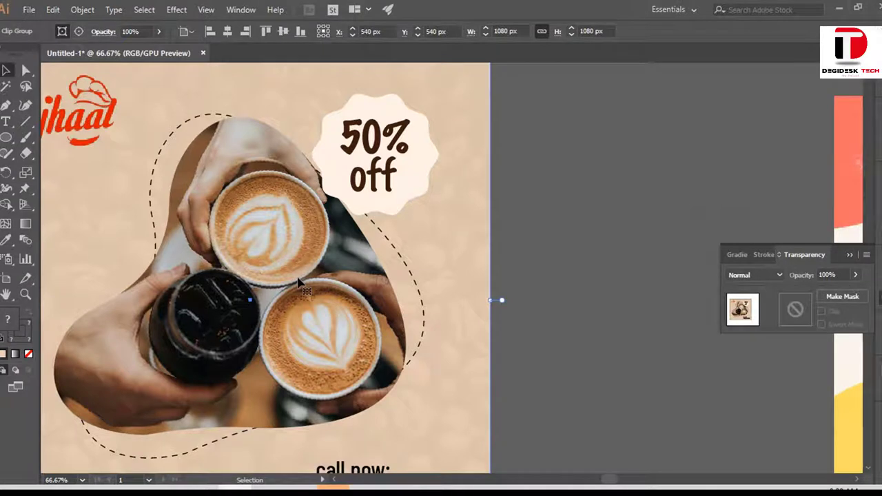
double_click(300, 282)
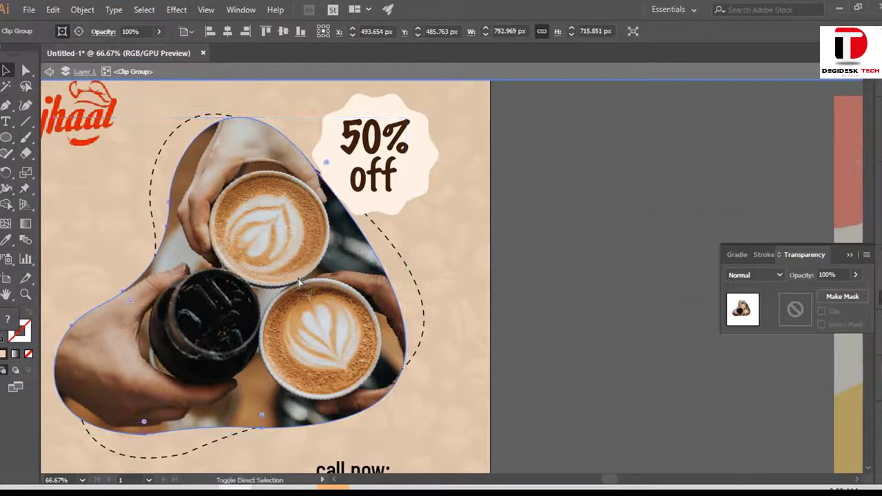
left_click(484, 228)
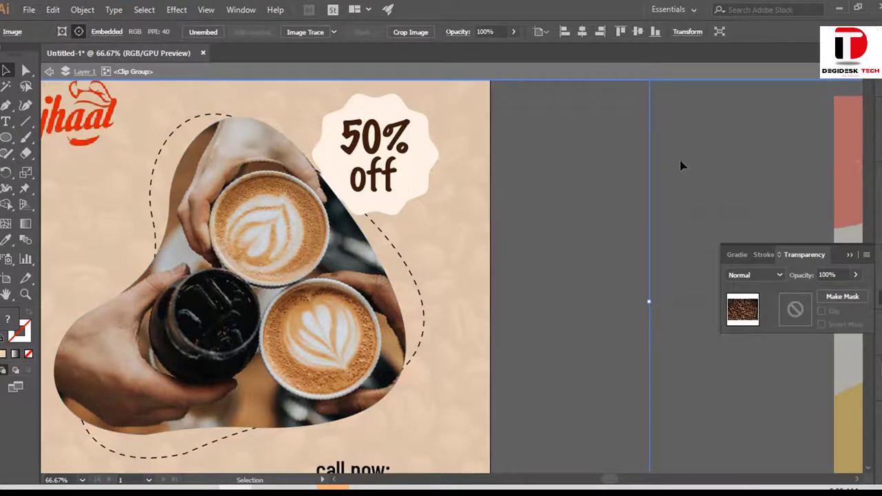
left_click(719, 157)
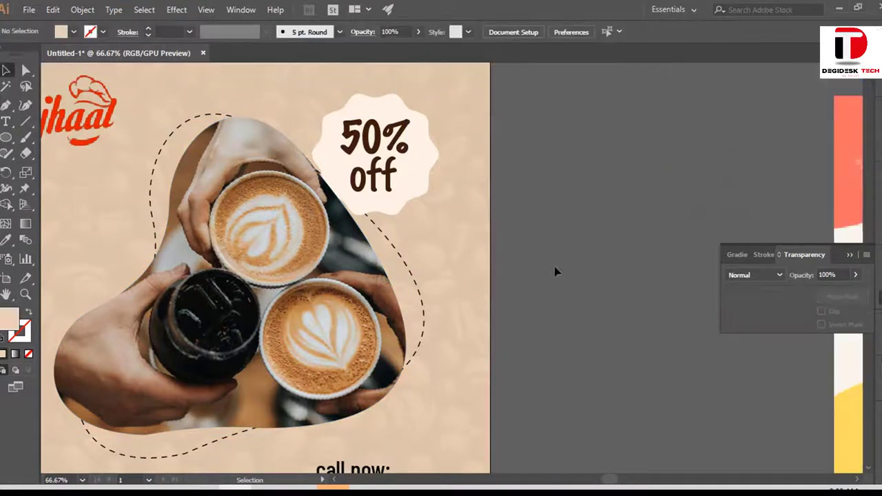
scroll(551, 272, "down", 1)
scroll(548, 274, "down", 1)
scroll(544, 272, "down", 1)
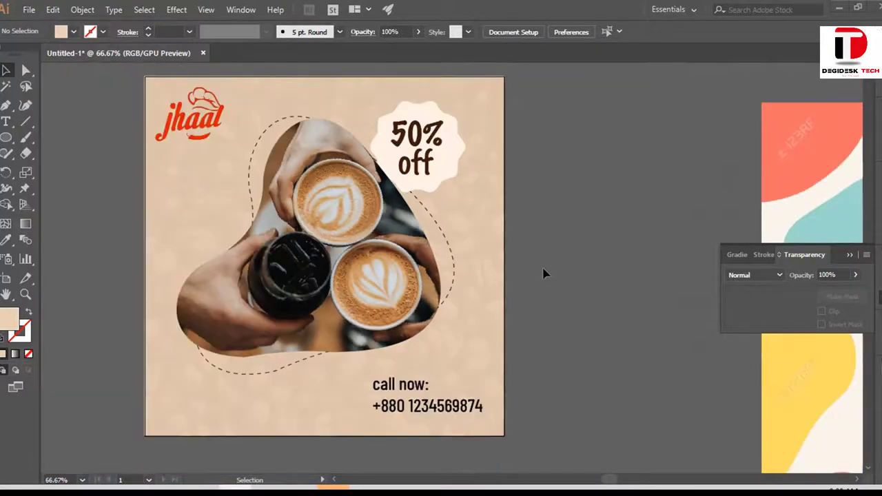
scroll(569, 258, "down", 1)
scroll(524, 248, "up", 1)
mouse_move(545, 269)
left_mouse_down()
mouse_move(590, 248)
mouse_move(573, 274)
left_mouse_up()
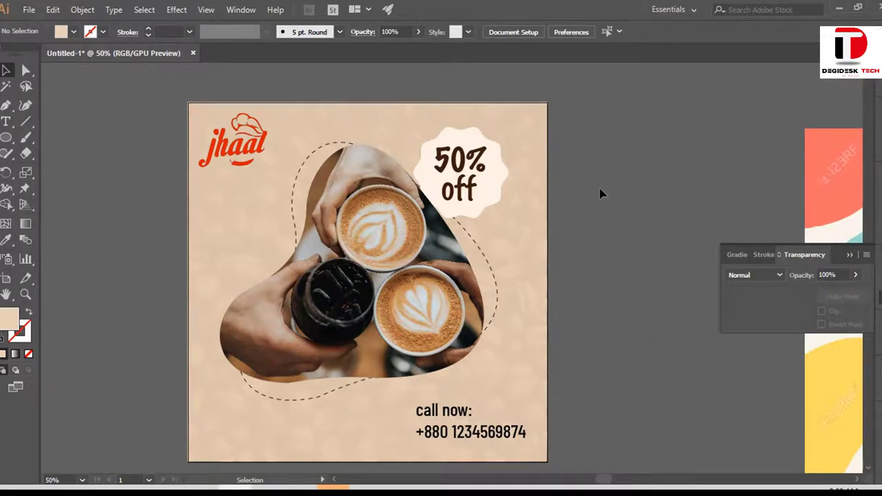
Hide the coffee-bean texture sublayer inside Layer 1's Clip Group in the Layers panel
scroll(600, 193, "up", 1)
key("F7")
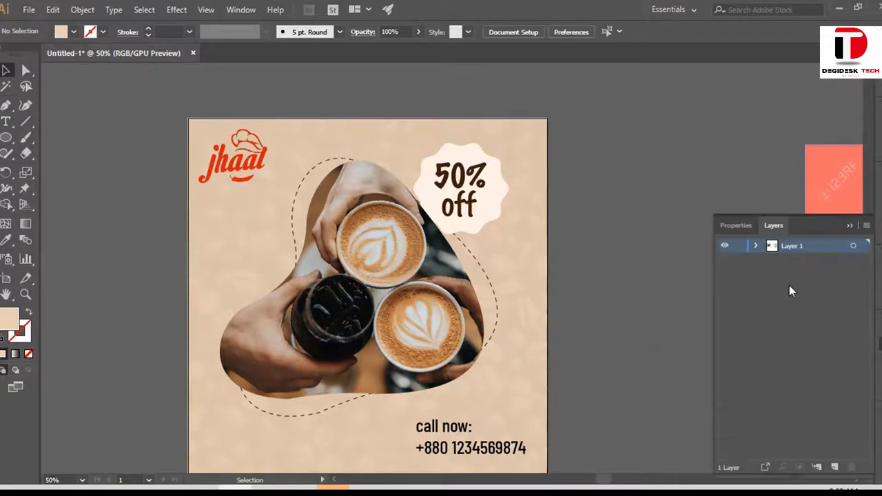
left_click(756, 247)
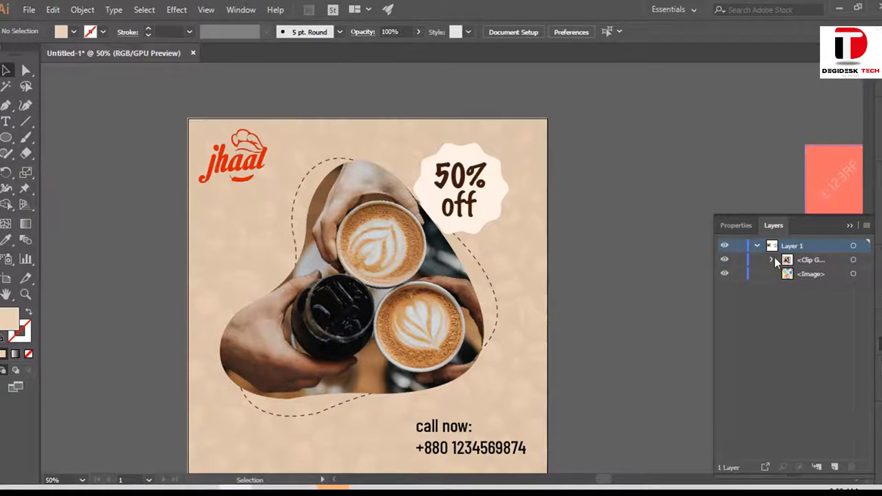
left_click(772, 259)
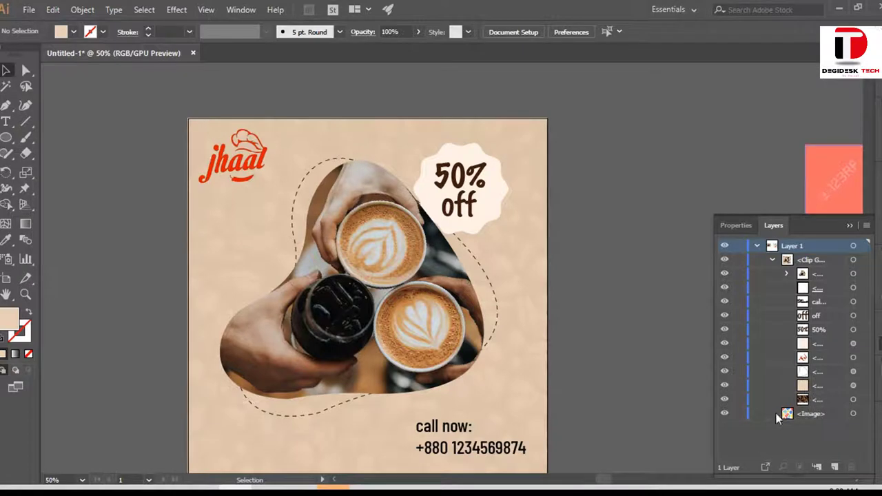
left_click(725, 399)
scroll(644, 344, "down", 2)
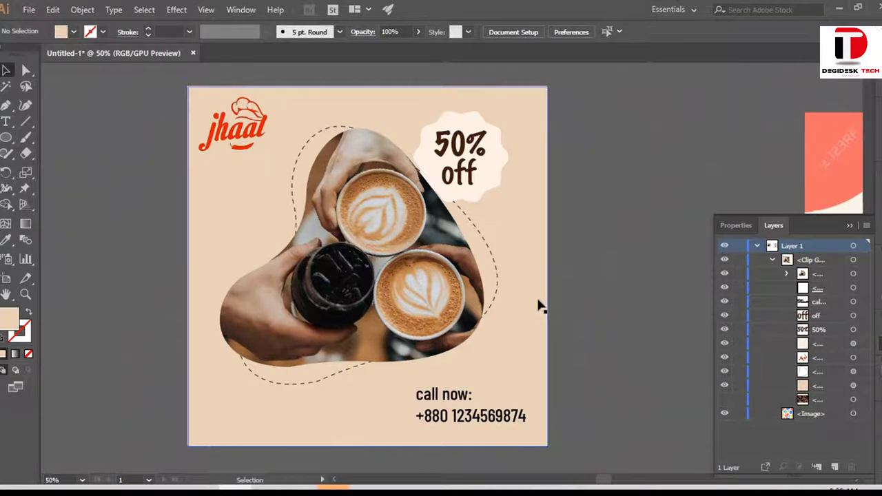
Turn the coffee-bean texture sublayer's visibility back on in the Layers panel
left_click(724, 399)
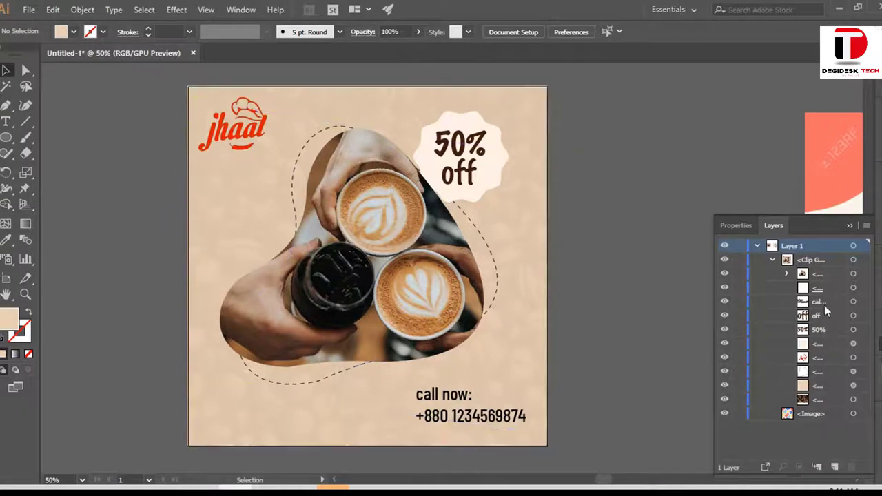
Scale the blob-masked latte photo up to about 930 × 864 px and nudge it lower
left_click(350, 293)
double_click(350, 293)
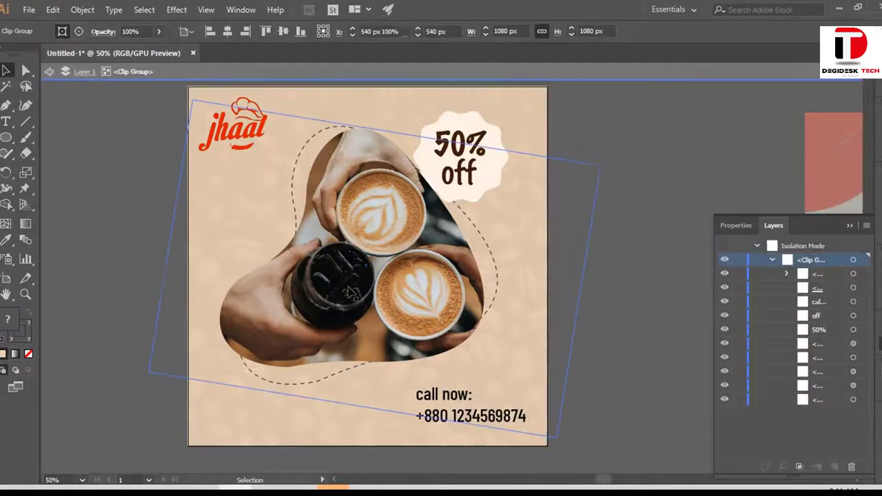
left_click(308, 145, "shift")
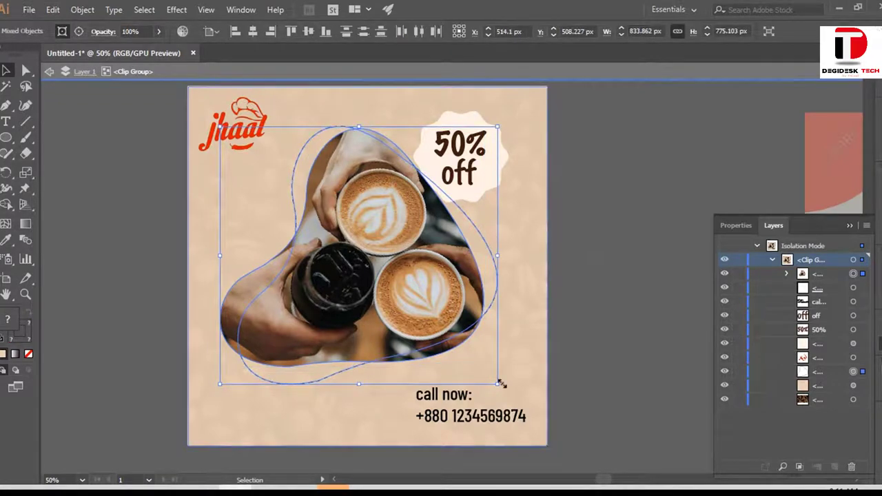
left_click_drag(499, 382, 552, 407)
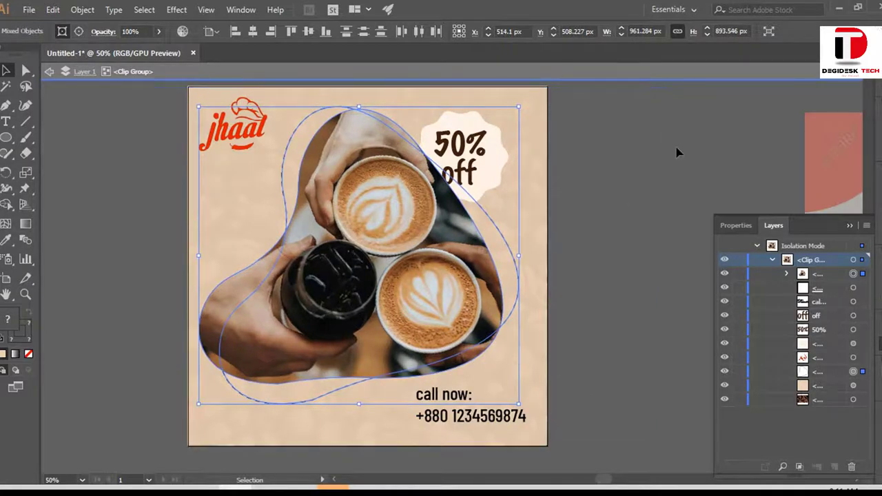
key("Down")
key("Down")
key("Down")
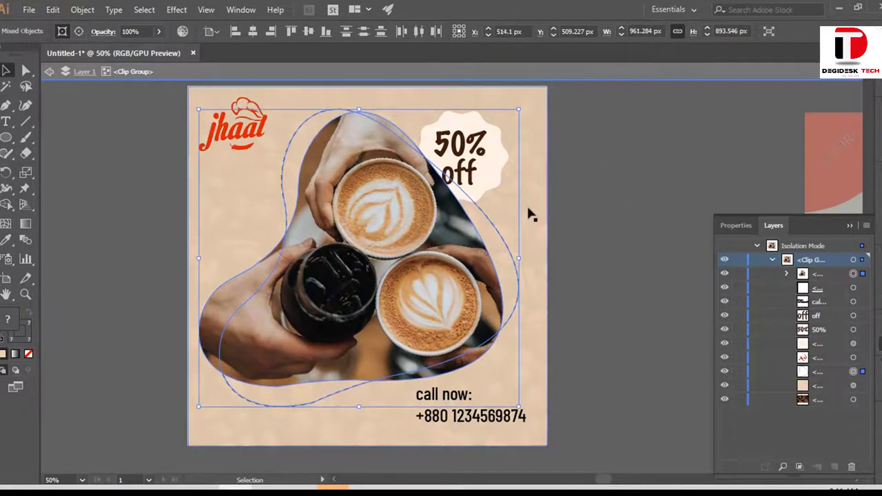
key("shift+Down")
key("Down")
key("Down")
key("Down")
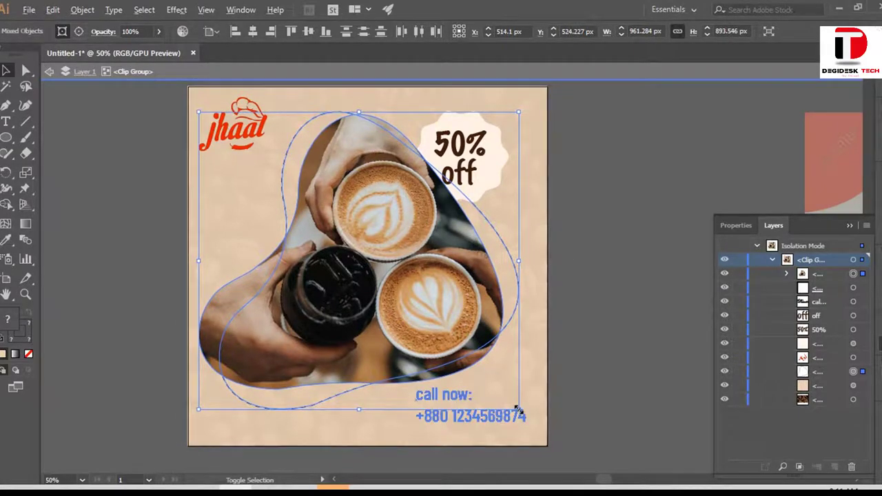
left_click_drag(518, 409, 520, 416)
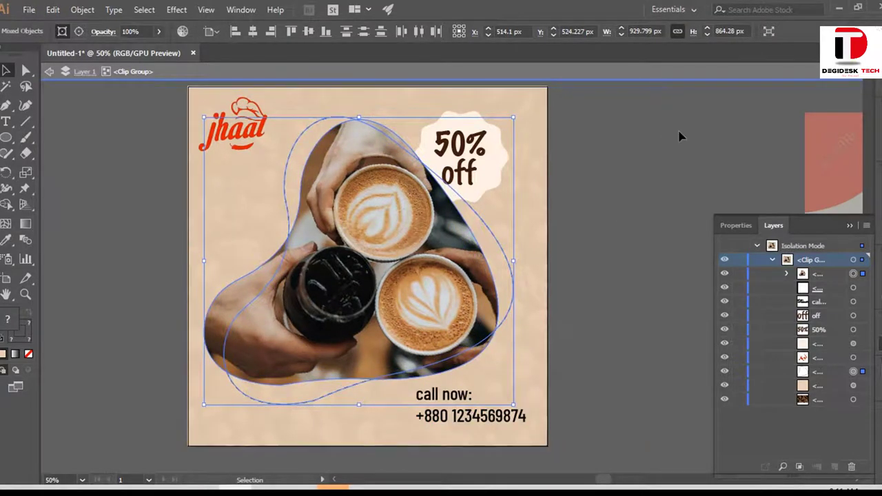
left_click(623, 149)
Select the '50%' and 'off' text together with the badge circle
left_click(476, 146)
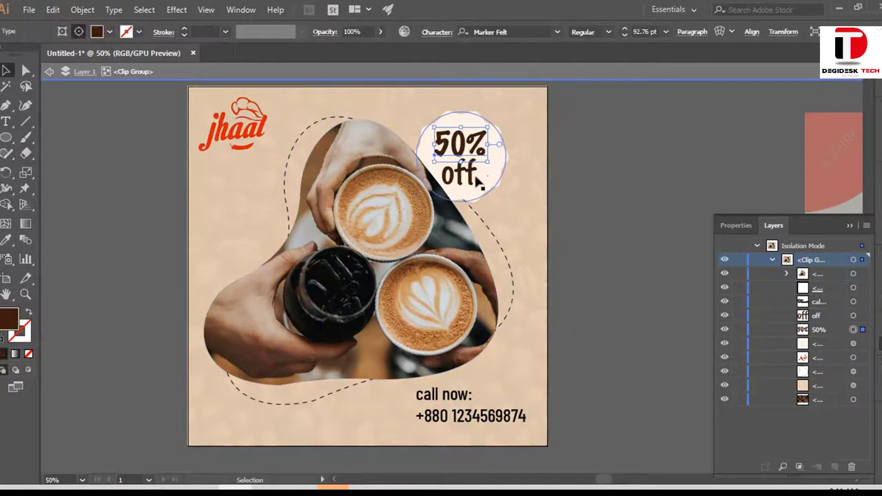
left_click(474, 178, "shift")
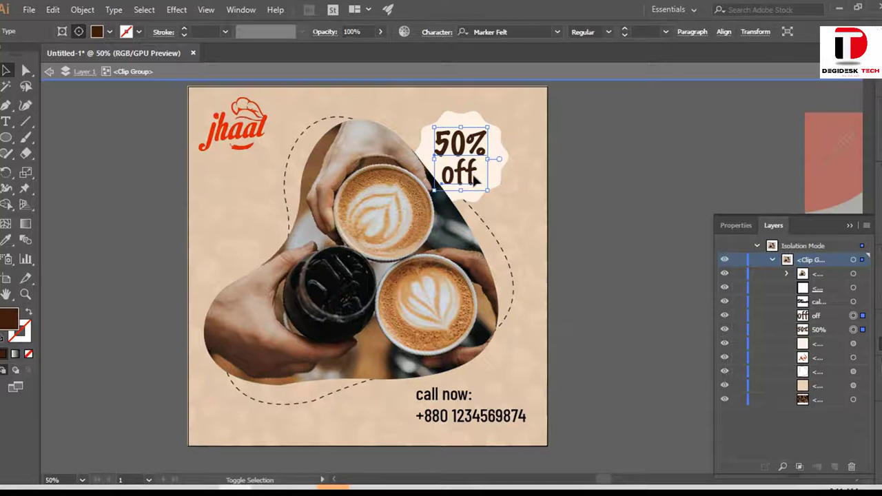
key("Up")
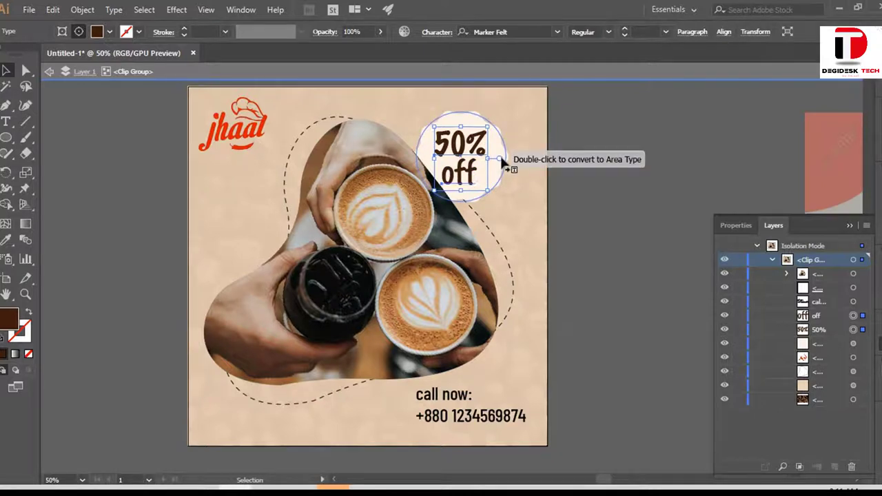
key("Up")
key("Up")
key("Up")
key("Up")
key("Up")
key("Down")
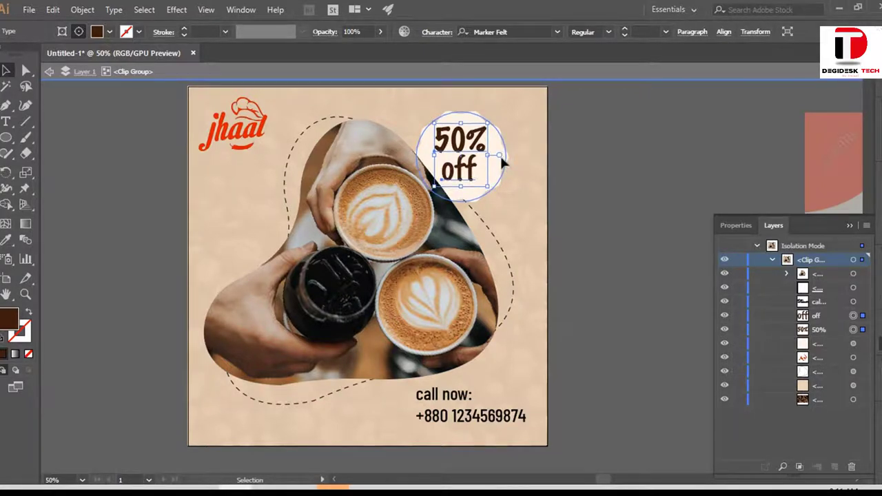
key("Down")
key("Down")
key("Down")
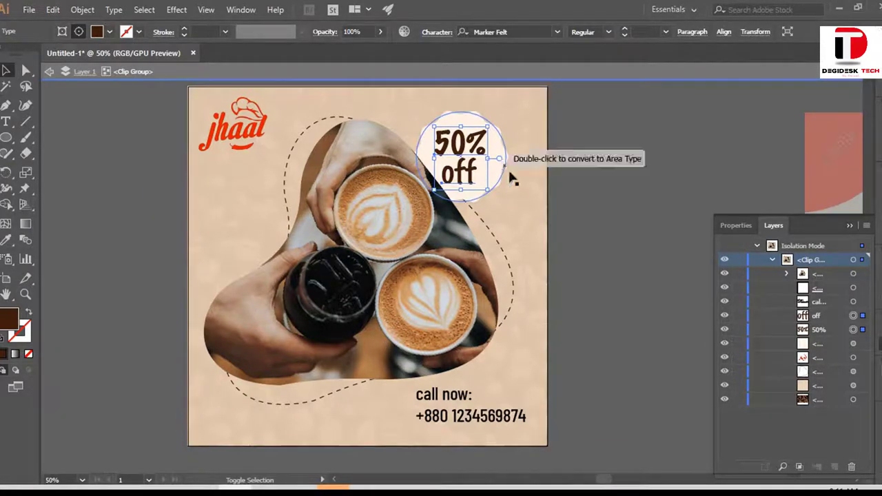
left_click(507, 159, "shift")
Move the 50% off badge slightly right and down, then exit isolation mode
left_click_drag(506, 159, 478, 255)
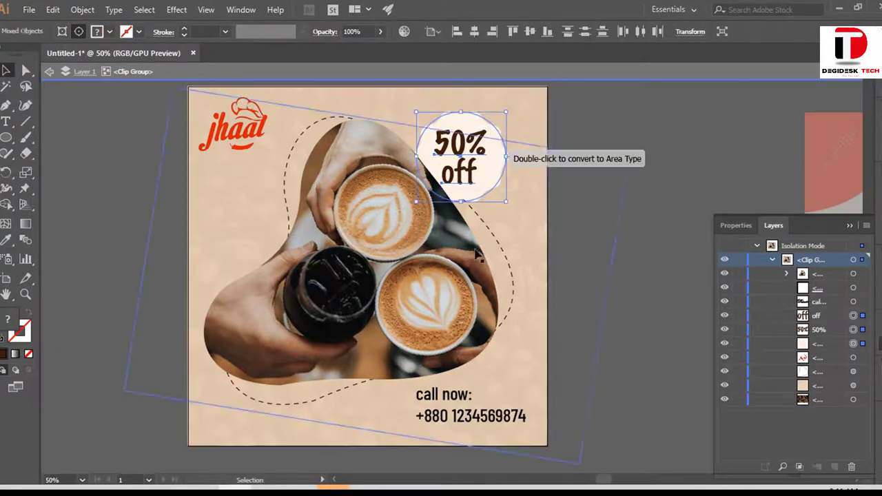
key("Right")
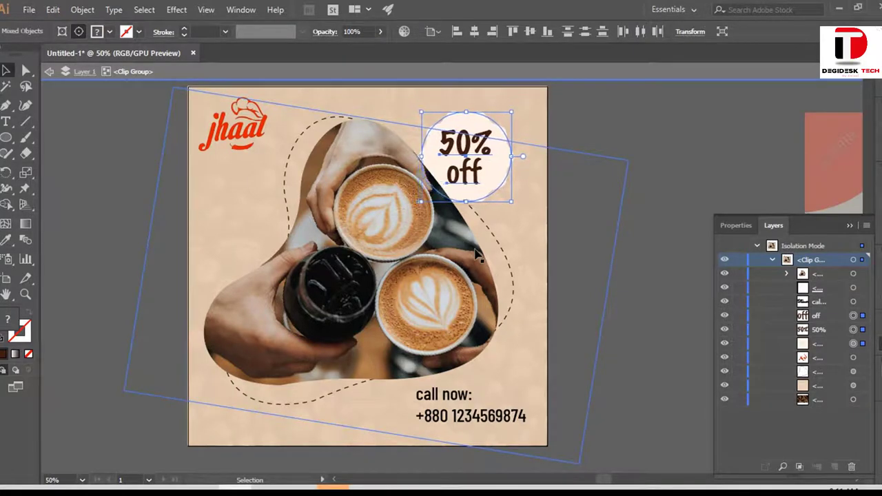
key("Right")
key("Right")
key("Right")
key("Right")
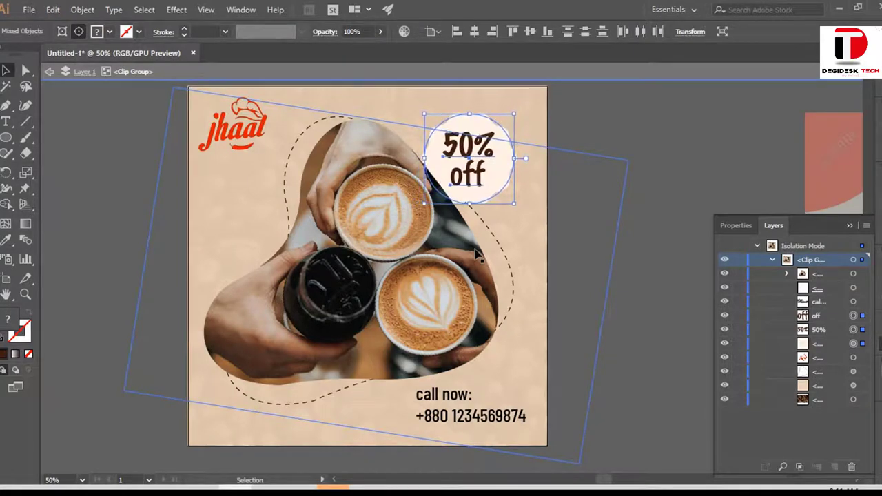
key("Right")
key("Down")
key("Right")
key("Down")
key("Right")
key("Right")
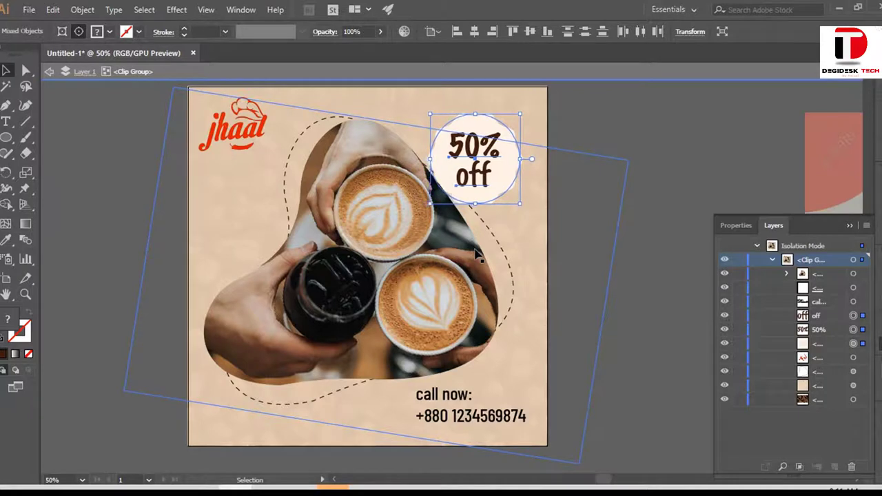
key("Right")
key("Down")
key("Down")
key("Right")
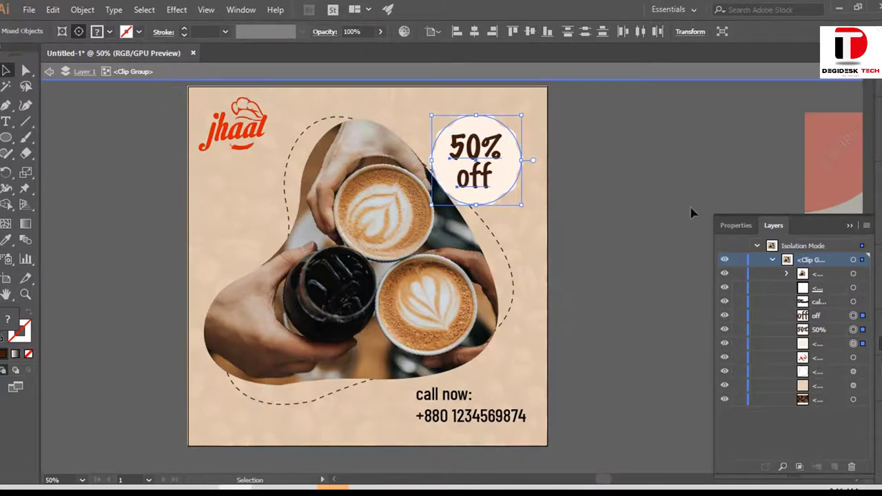
double_click(699, 177)
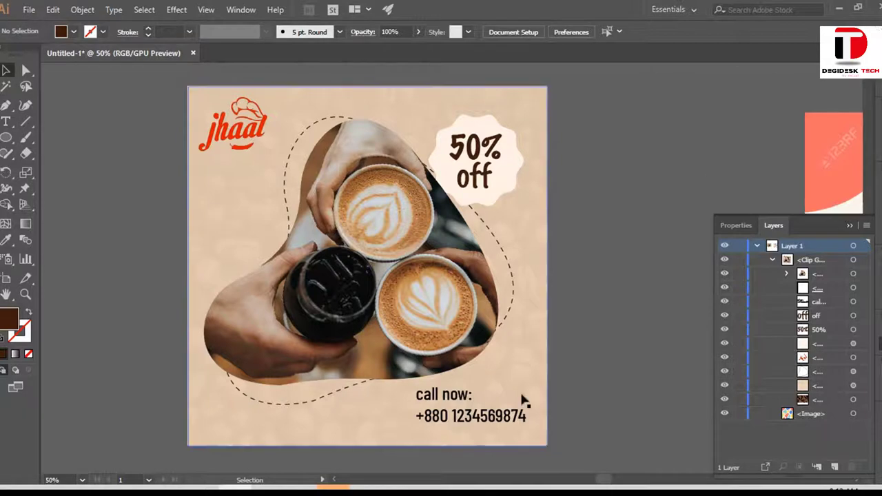
Nudge the latte photo two steps left inside its nested blob mask, then exit isolation
left_click(473, 361)
double_click(347, 276)
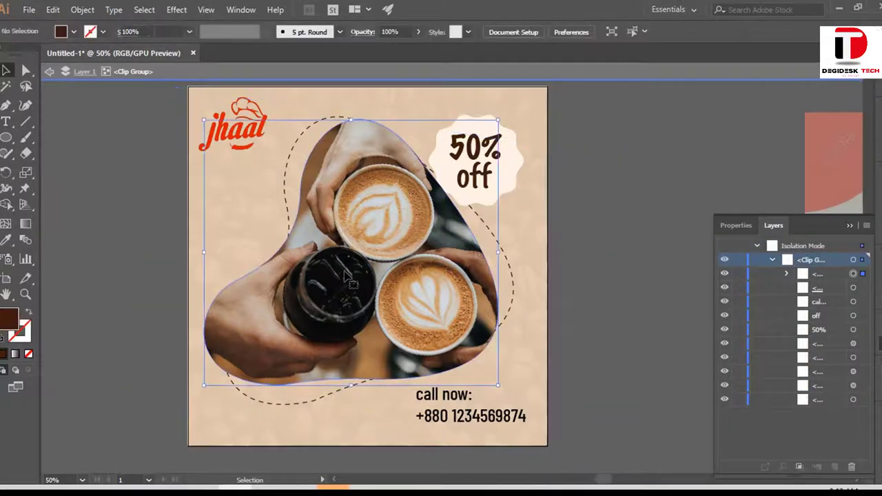
double_click(347, 276)
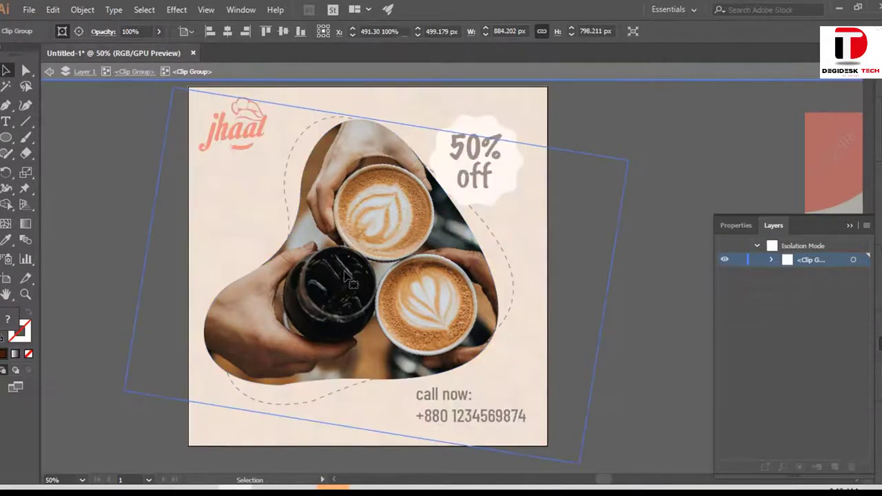
double_click(347, 278)
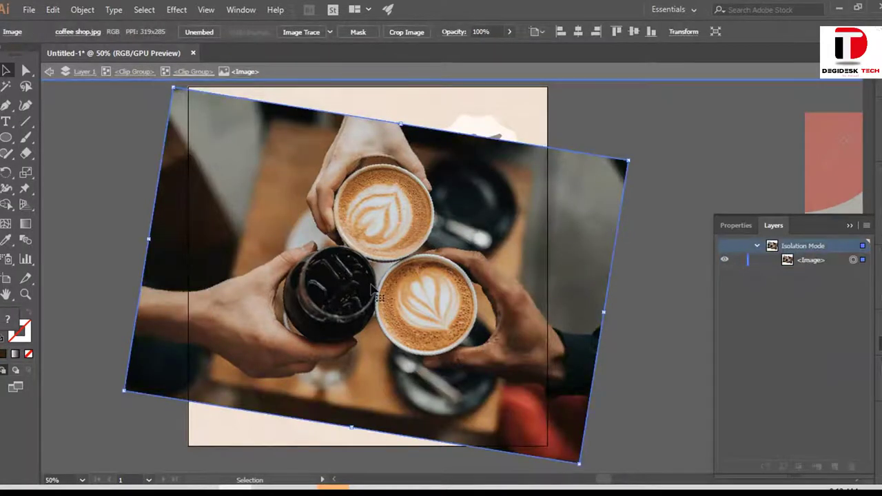
key("Left")
key("Left")
key("Left")
key("Left")
key("Left")
key("Left")
key("Left")
key("Left")
key("Left")
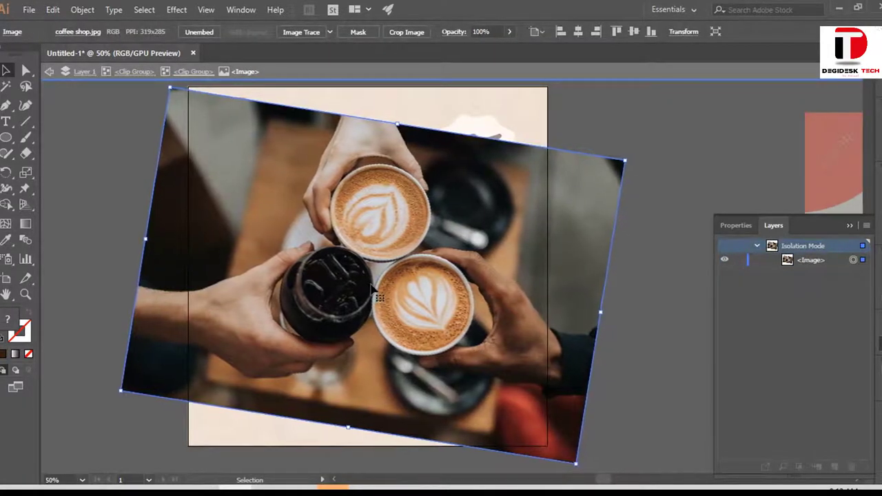
key("Left")
key("Left")
key("Left")
key("Left")
key("Left")
key("Left")
key("Left")
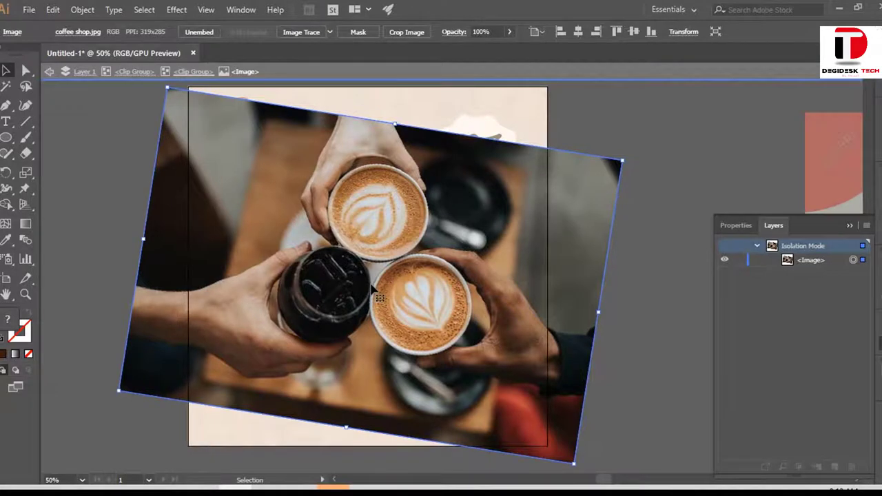
double_click(700, 210)
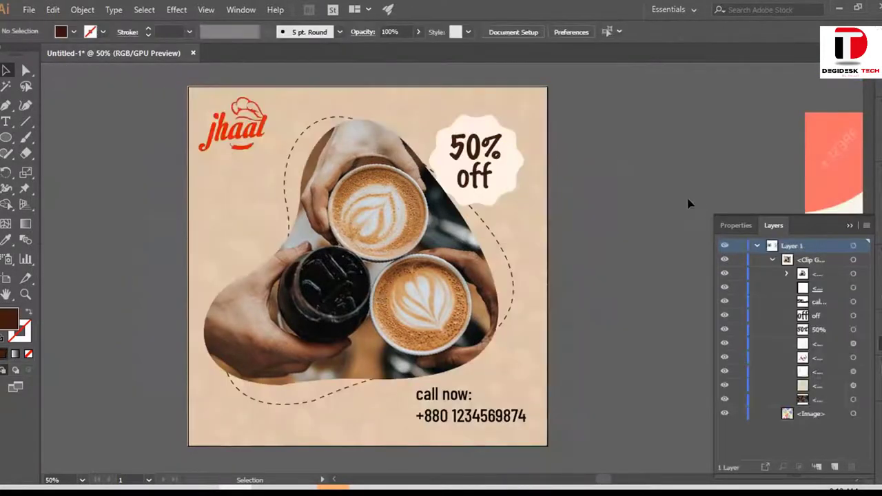
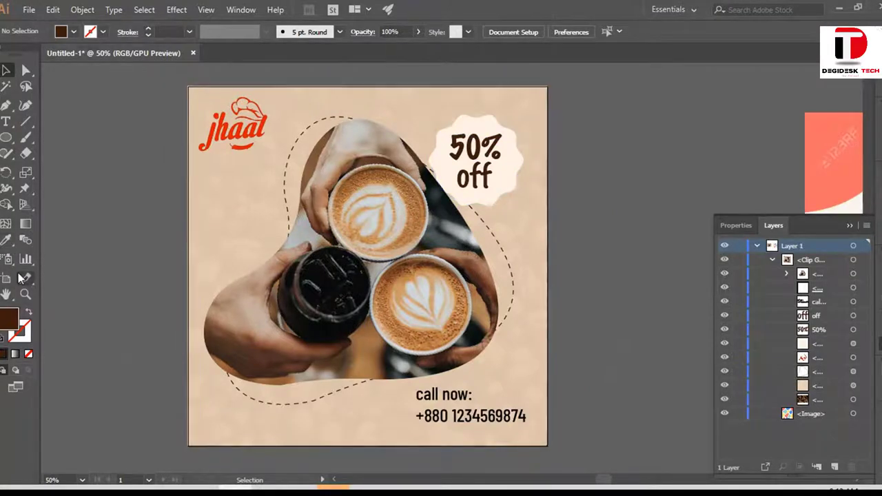
Pan across the canvas to survey the blob pattern image and the coffee promo artboard
left_click(6, 294)
mouse_move(626, 208)
left_mouse_down()
mouse_move(570, 250)
mouse_move(197, 238)
left_mouse_up()
left_click_drag(534, 276, 199, 283)
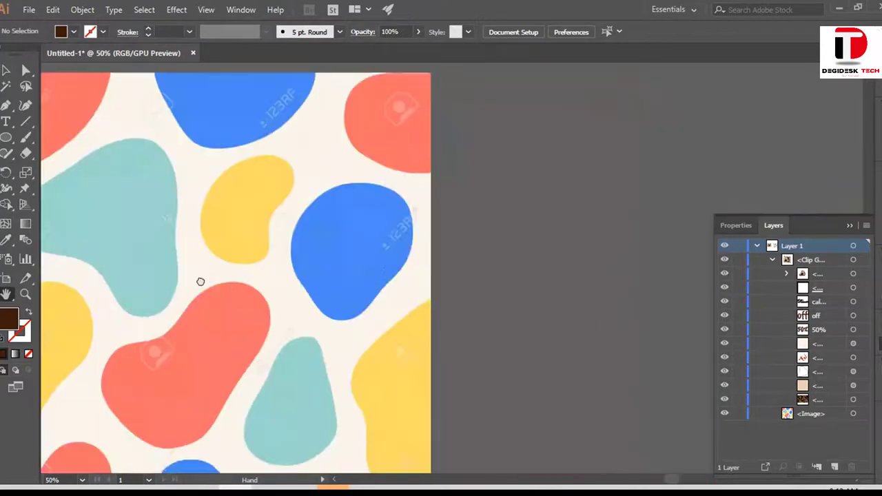
left_click_drag(391, 158, 419, 211)
left_click_drag(402, 97, 347, 214)
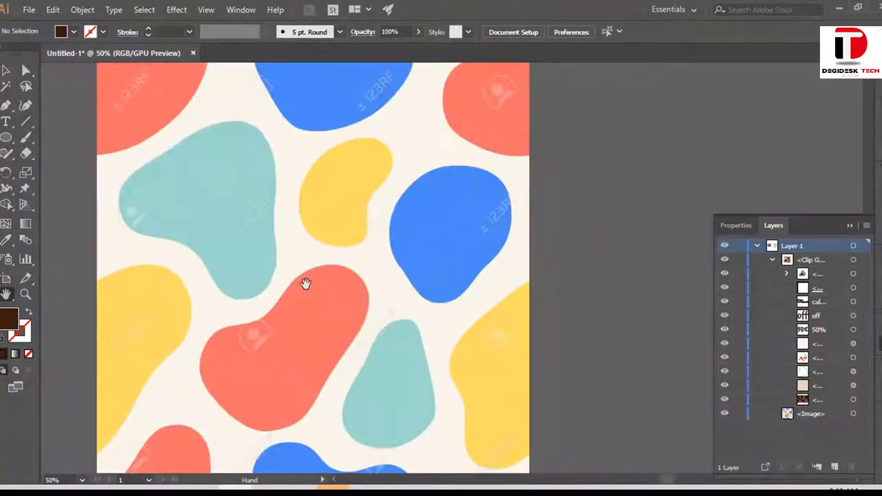
mouse_move(231, 345)
left_mouse_down()
mouse_move(457, 326)
mouse_move(765, 324)
left_mouse_up()
mouse_move(195, 264)
left_mouse_down()
mouse_move(509, 309)
mouse_move(419, 411)
mouse_move(336, 399)
mouse_move(355, 385)
left_mouse_up()
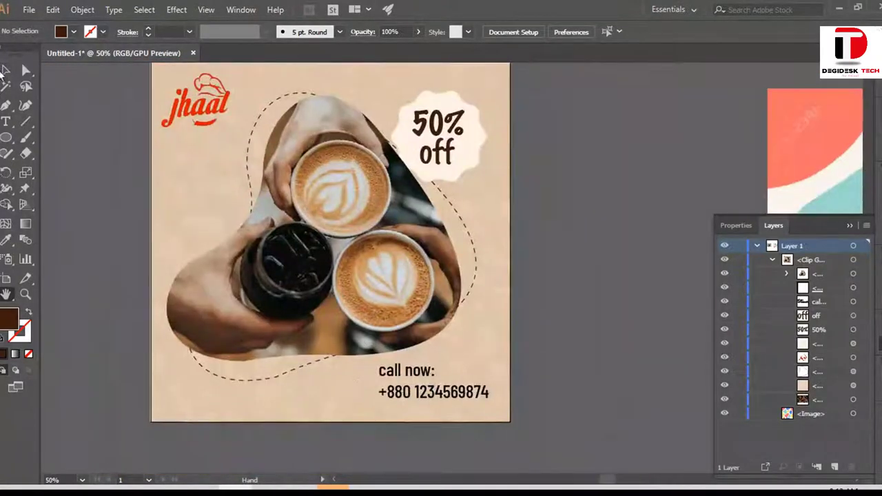
Select and deselect the coffee promo artwork, then position the blob pattern image at the left
left_click(5, 70)
left_click(473, 185)
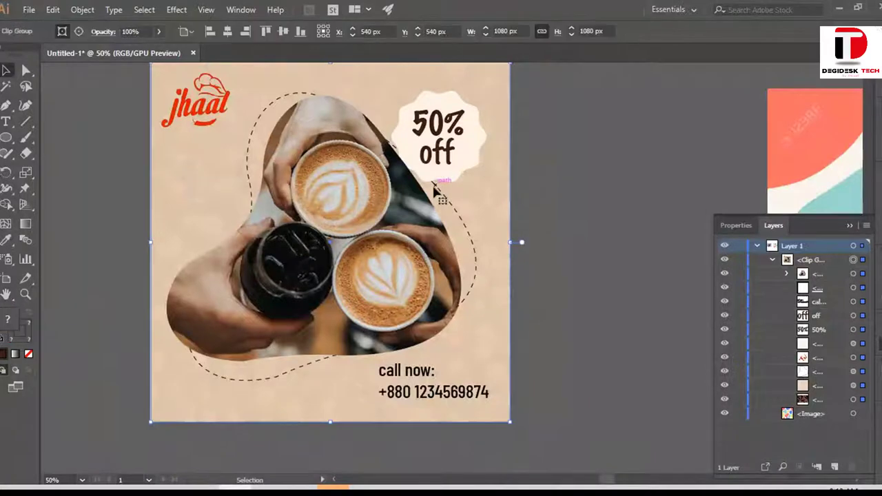
left_click(583, 257)
key("space")
left_click_drag(608, 229, 339, 280)
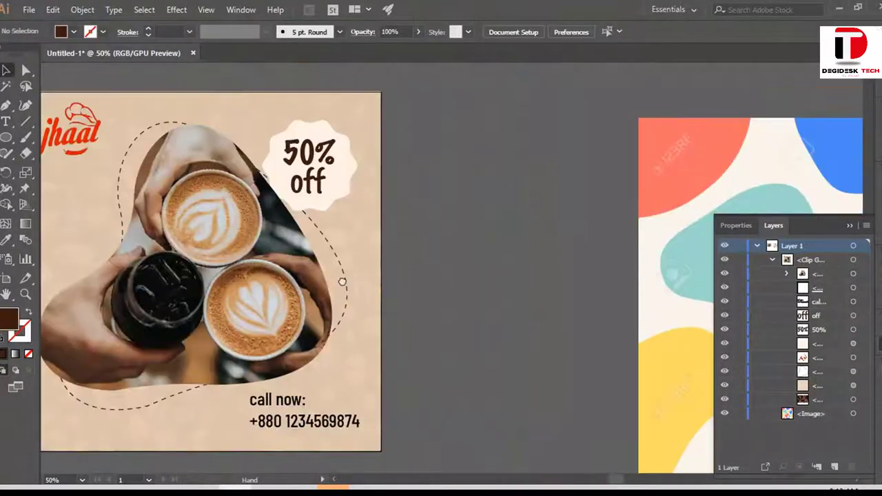
scroll(427, 285, "down", 2)
scroll(428, 286, "down", 1)
left_click_drag(428, 286, 134, 277)
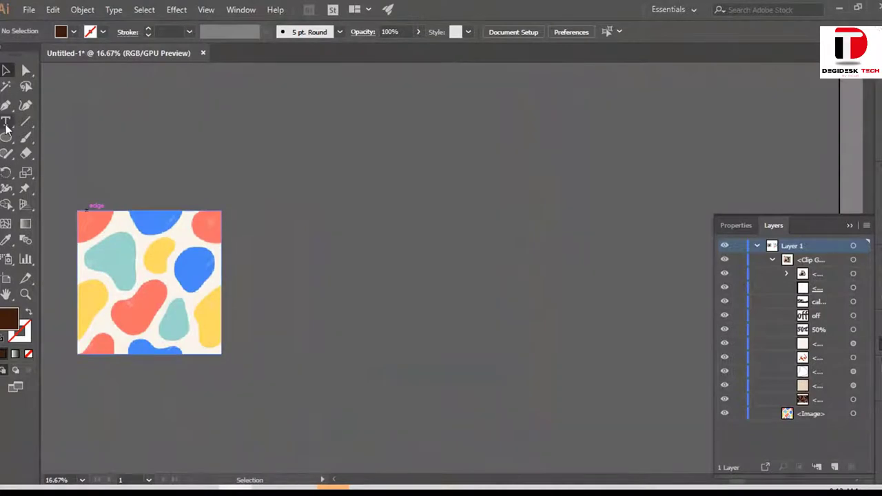
Add the first Artistic_Paintbrush library brush to the document's Brushes panel
key("F5")
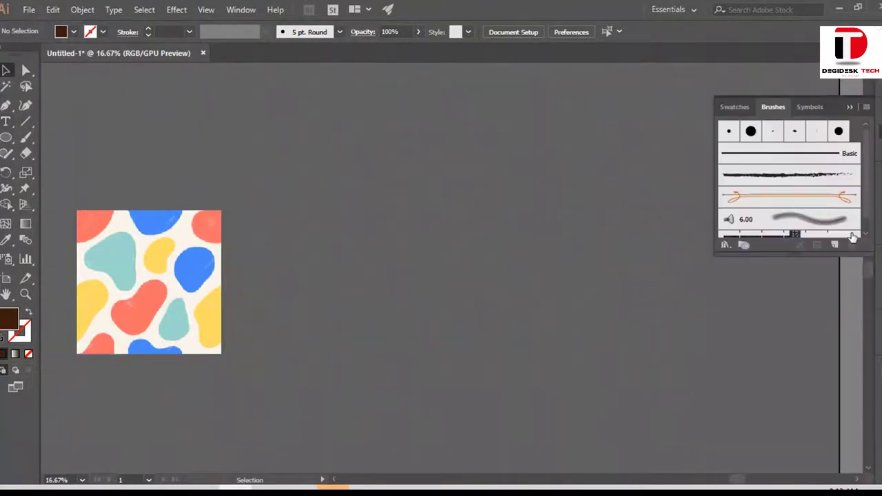
scroll(758, 183, "down", 2)
left_click(834, 244)
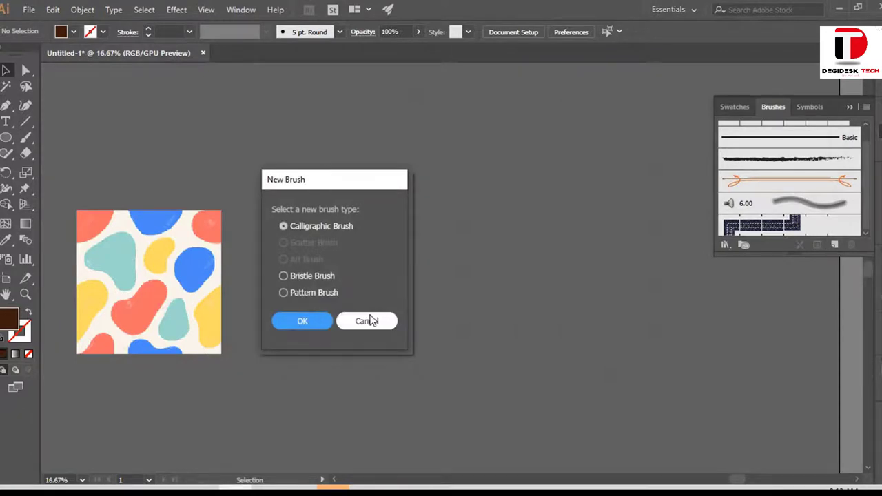
left_click(384, 326)
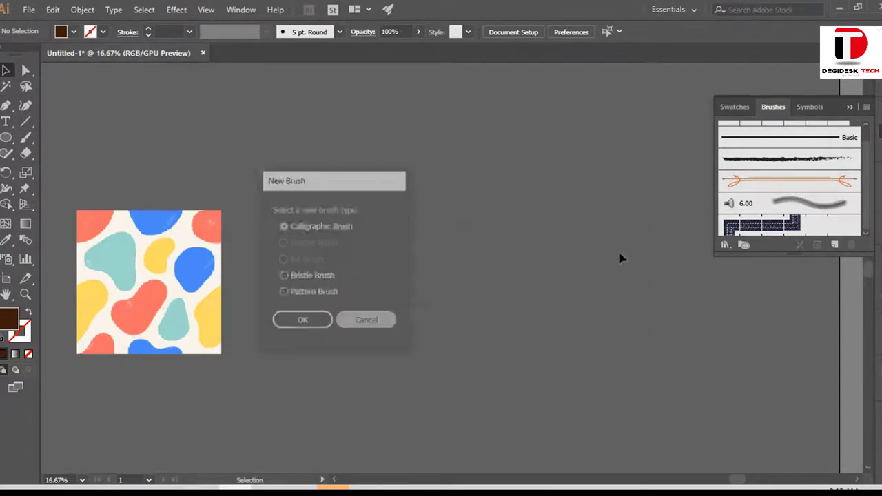
left_click(731, 247)
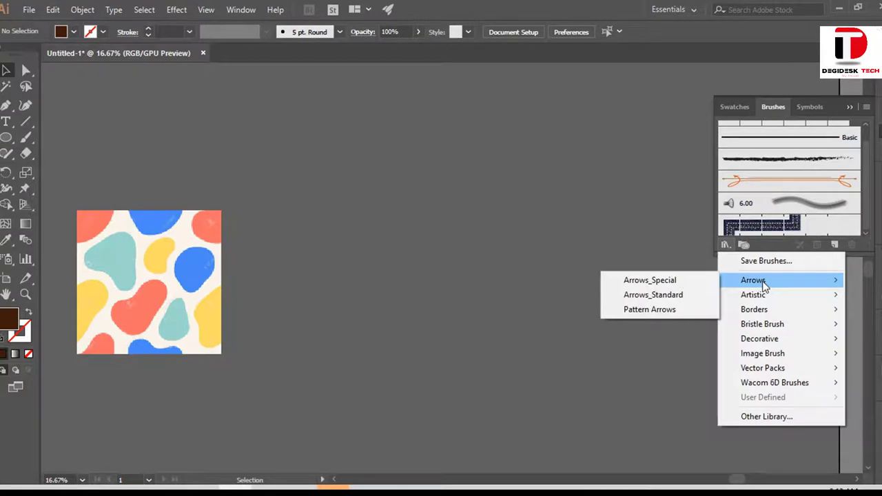
mouse_move(754, 295)
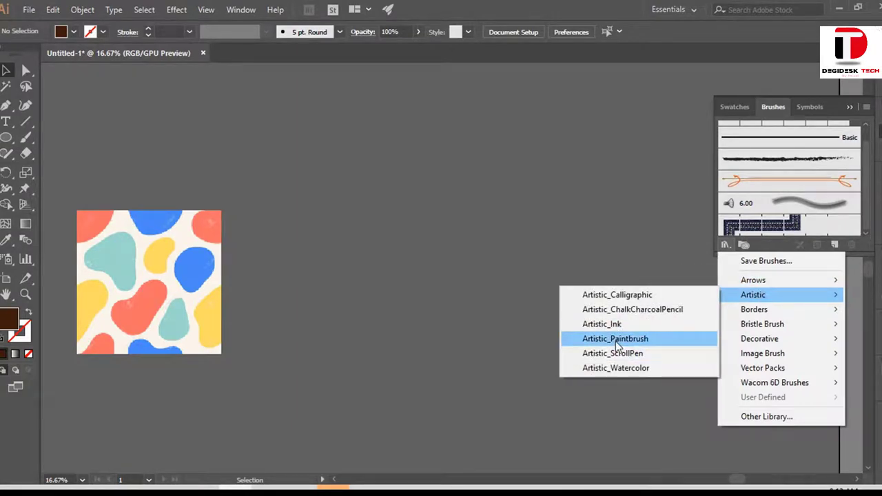
left_click(616, 340)
left_click(435, 260)
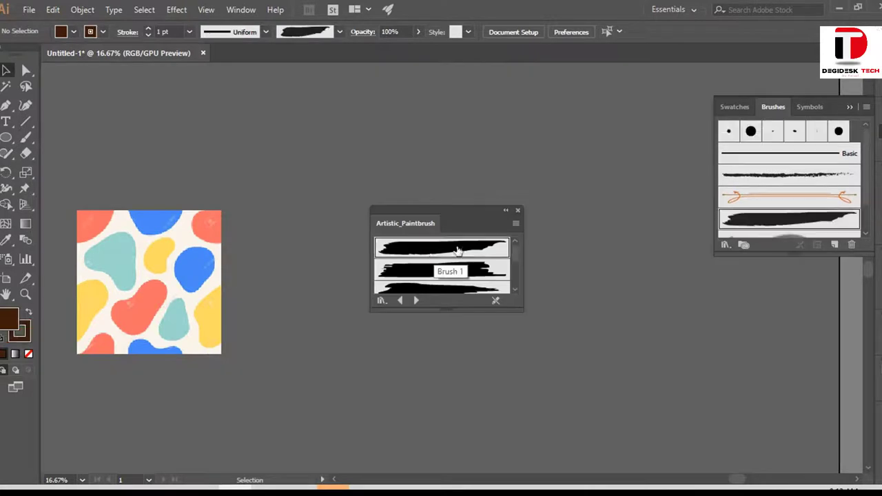
left_click(518, 211)
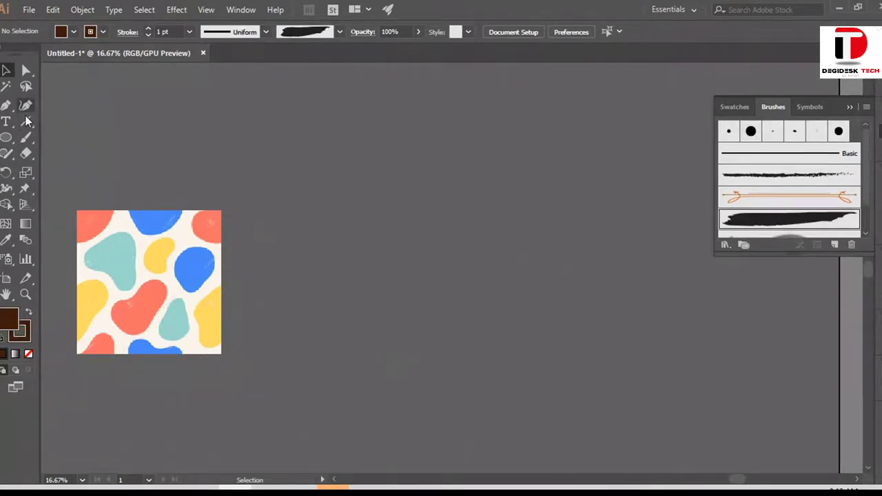
Paint a 10 pt brown diagonal Paintbrush stroke across the canvas and select it
left_click(25, 138)
type("9")
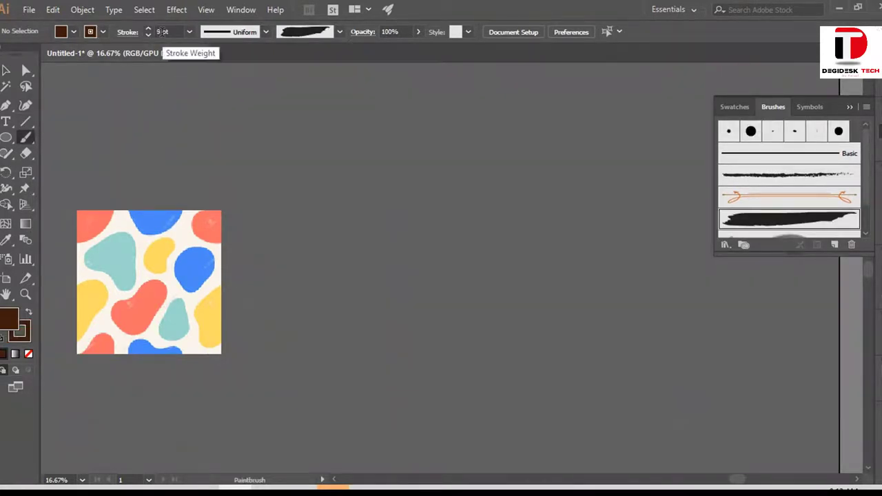
key("Up")
left_click_drag(321, 378, 535, 159)
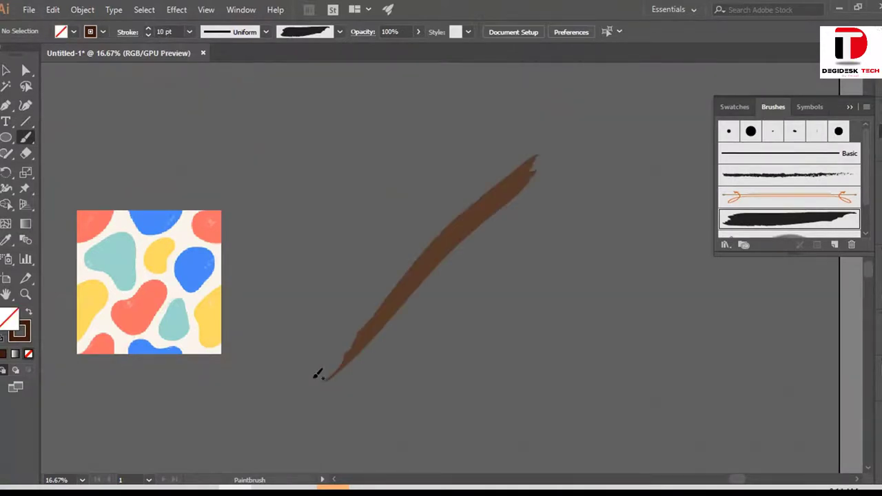
key("v")
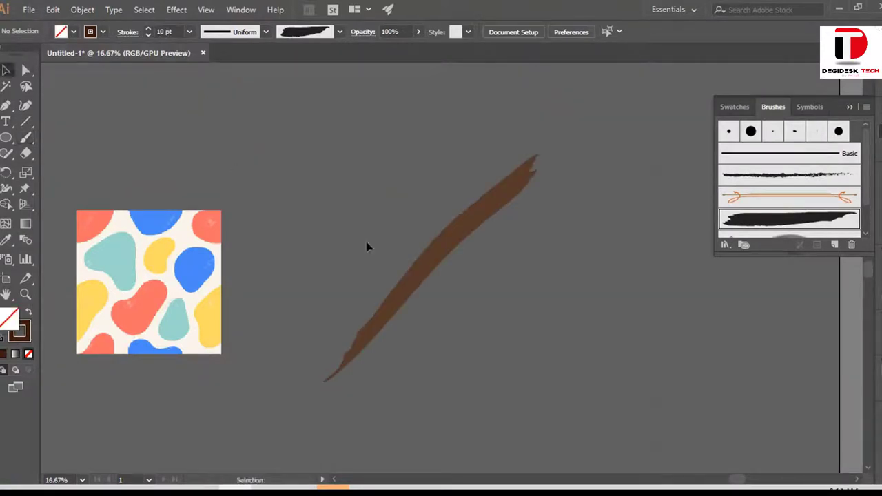
left_click(431, 252)
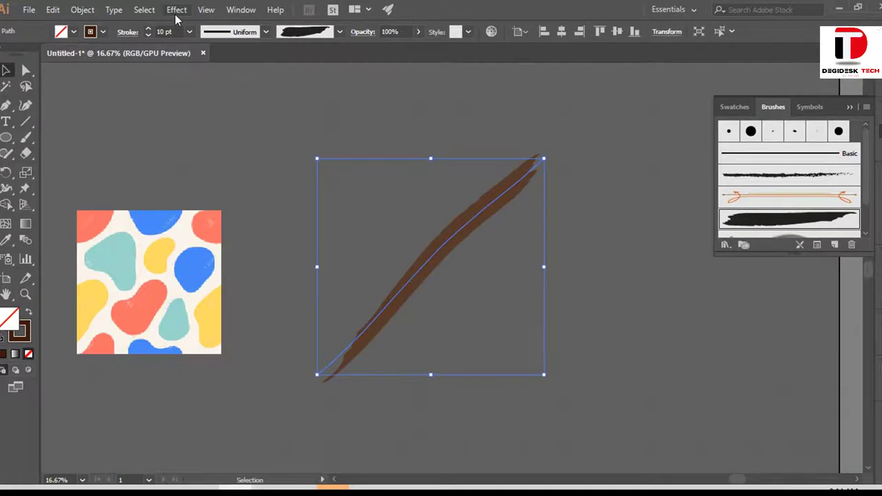
Try bending the brown brush stroke into a curve, then undo the bend
scroll(164, 31, "up", 6)
scroll(164, 31, "up", 5)
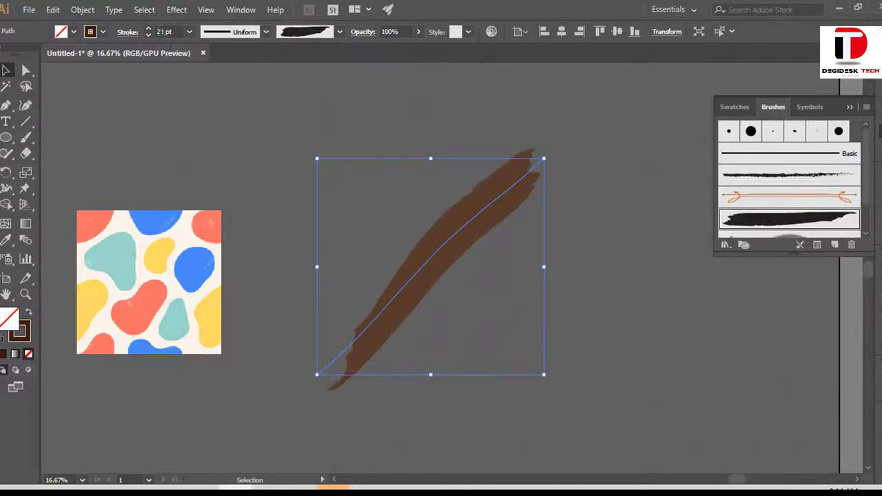
left_click(555, 231)
scroll(566, 214, "down", 1)
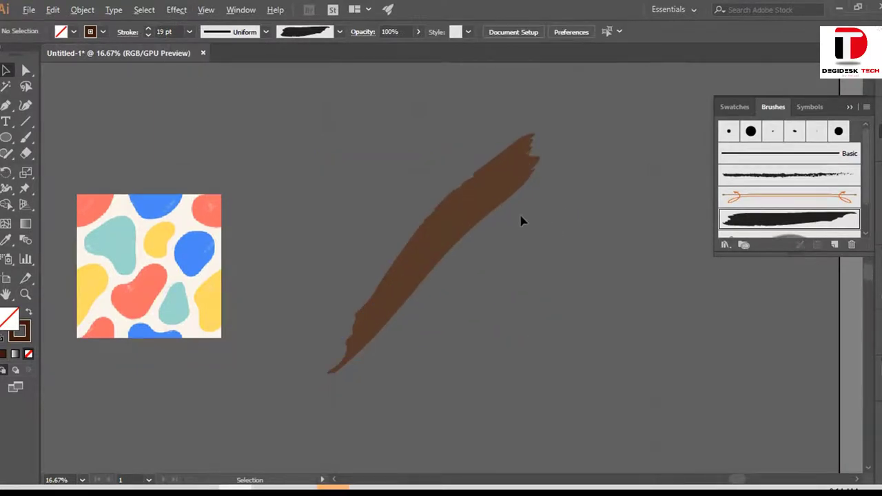
scroll(521, 221, "up", 1)
left_click(419, 202)
mouse_move(398, 256)
left_mouse_down()
mouse_move(420, 270)
mouse_move(416, 277)
left_mouse_up()
key("ctrl+z")
key("a")
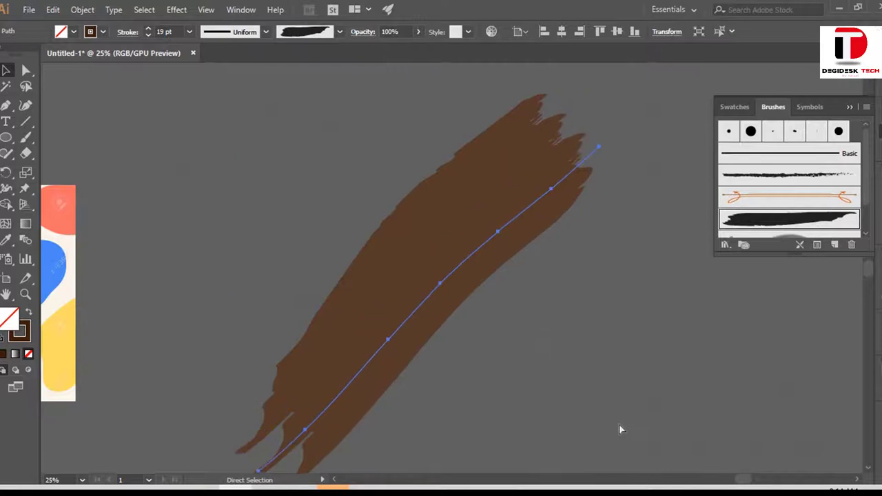
key("v")
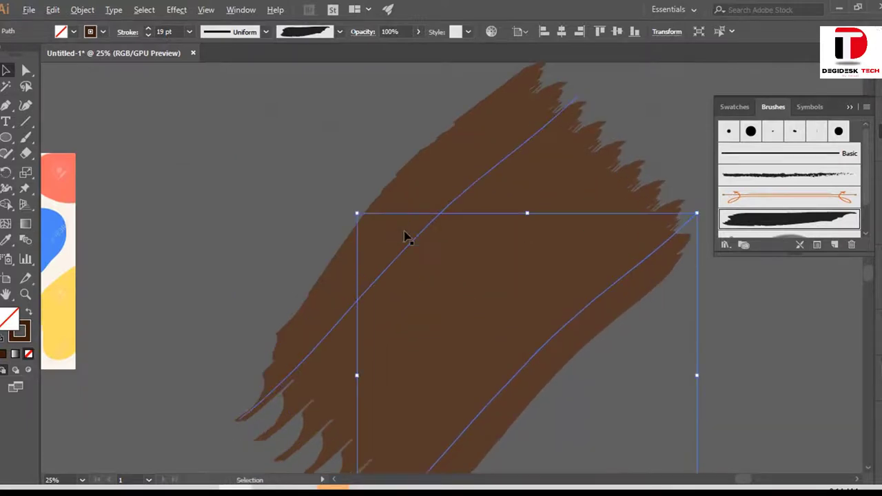
Zoom out and pan so the pattern swatch shows beside the brush strokes
key("ctrl+minus")
left_click(672, 386)
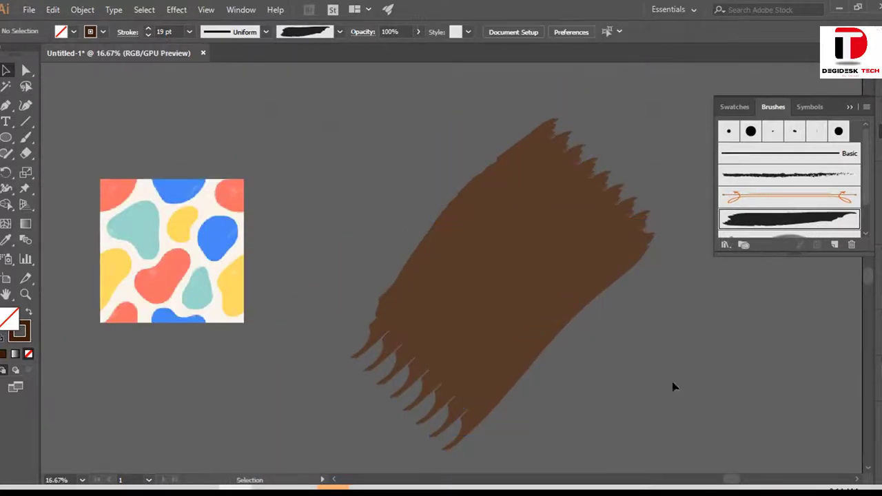
scroll(598, 298, "up", 1)
scroll(598, 298, "down", 1)
scroll(599, 300, "down", 1)
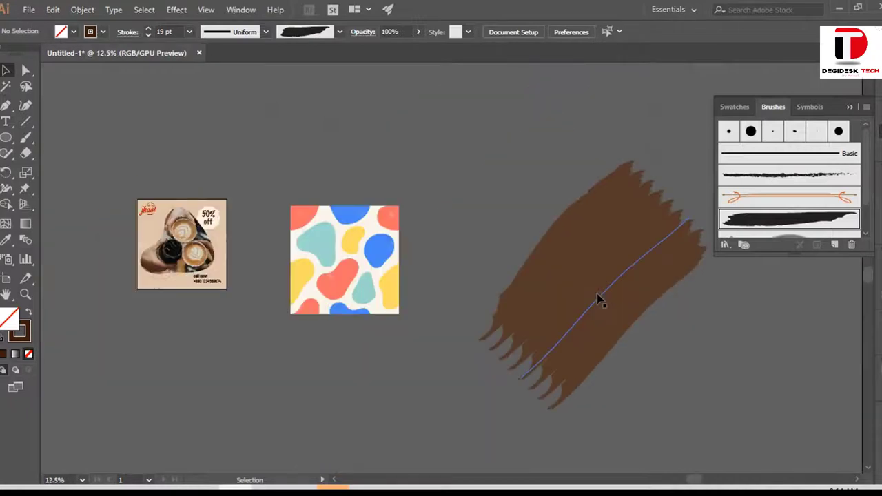
left_click_drag(561, 272, 336, 204)
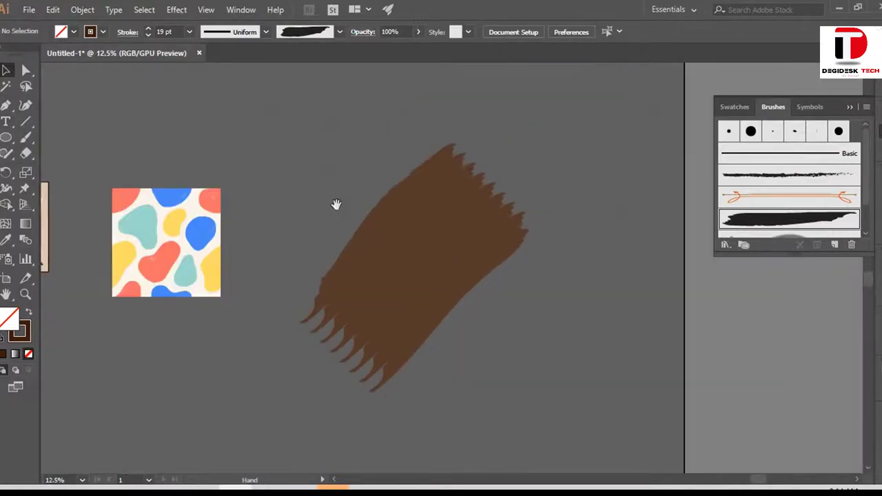
Expand the appearance of the brown brush strokes into filled shapes
left_click(457, 361)
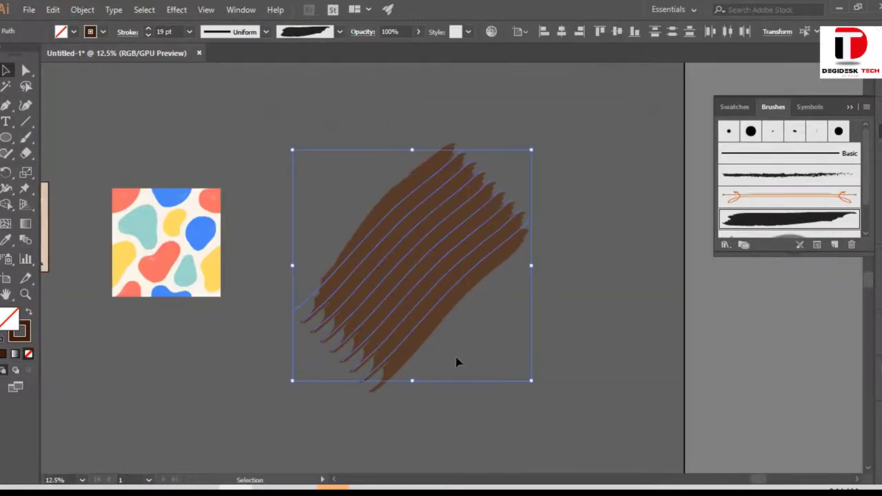
left_click(82, 9)
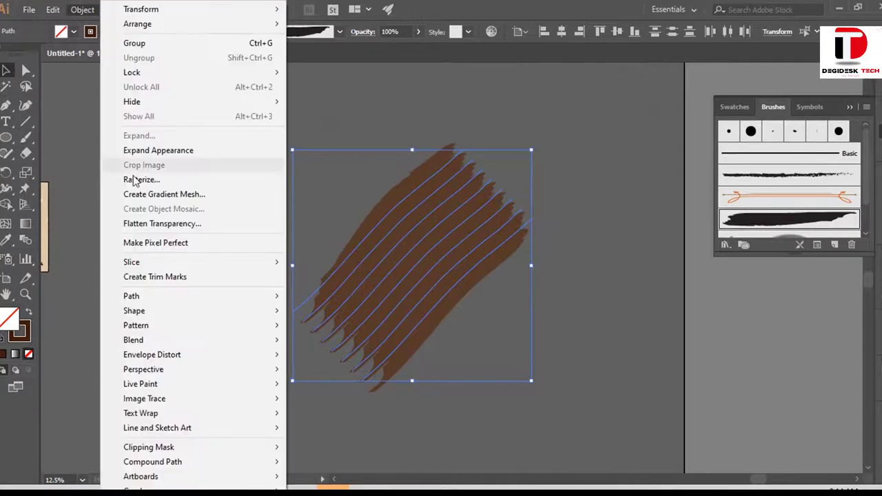
left_click(174, 153)
left_click(83, 11)
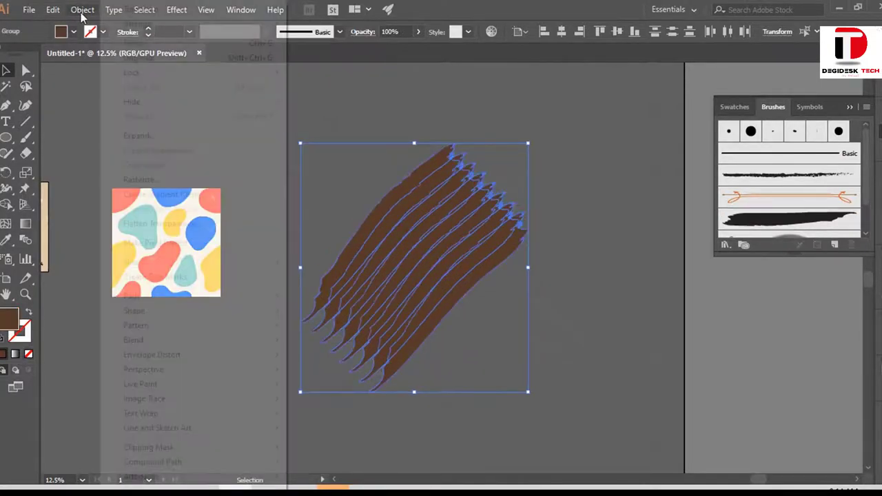
left_click(138, 136)
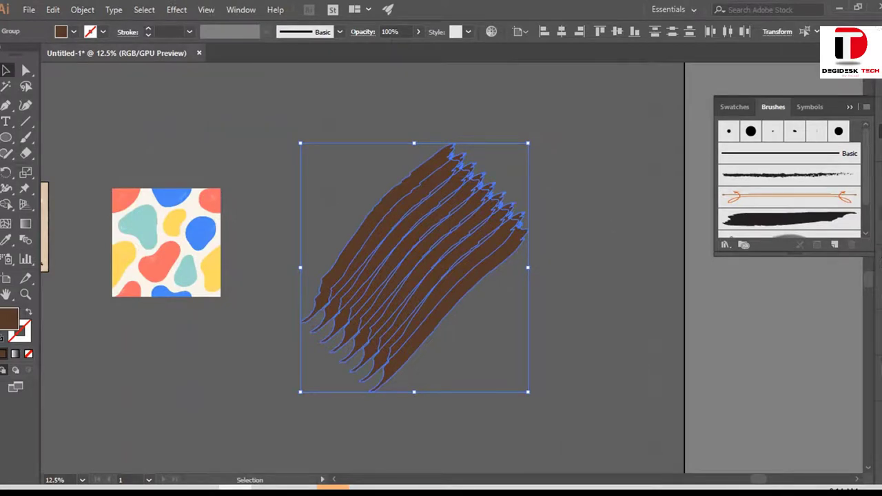
Unite the expanded brown strokes into one shape with Pathfinder
key("shift+ctrl+F9")
left_click(733, 205)
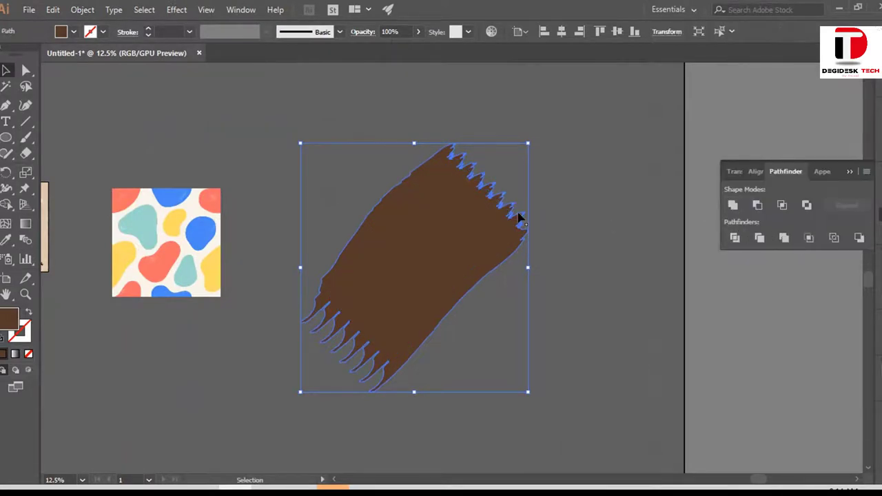
left_click(486, 122)
Move the torn brown shape on top of the blob pattern square
key("ctrl+minus")
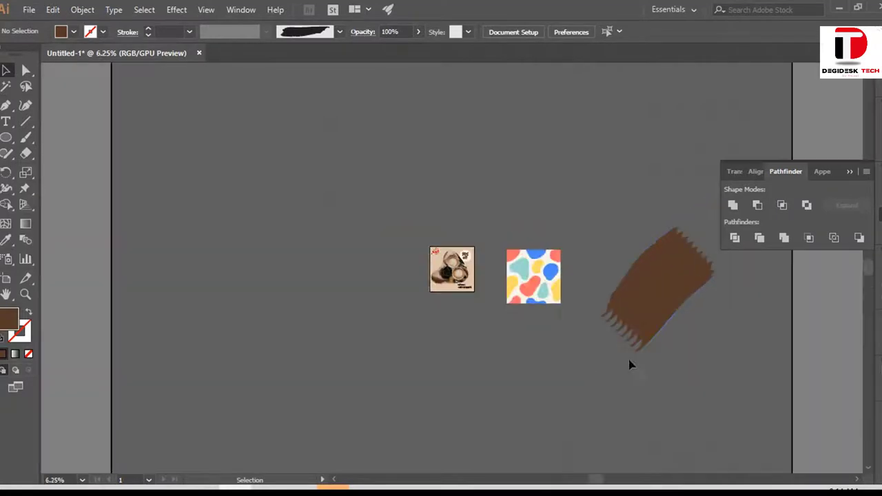
left_click_drag(602, 339, 347, 320)
key("ctrl+plus")
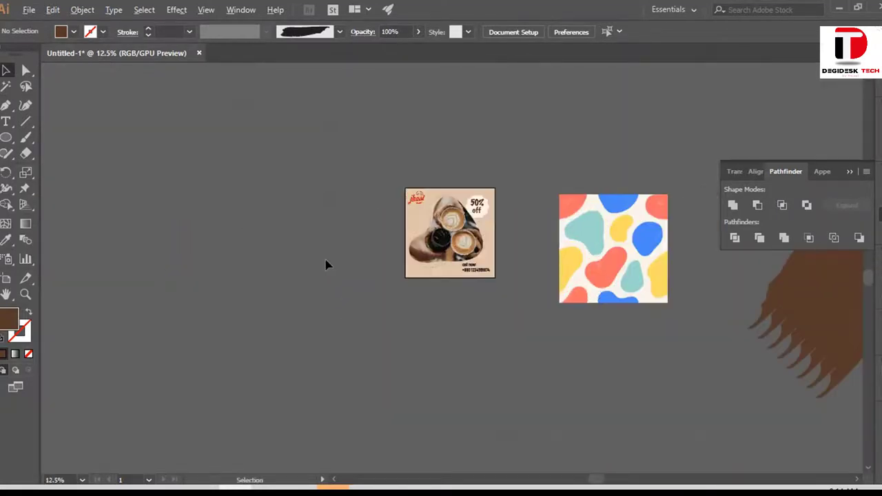
key("ctrl+plus")
mouse_move(585, 325)
left_mouse_down()
mouse_move(195, 331)
mouse_move(3, 317)
mouse_move(153, 301)
left_mouse_up()
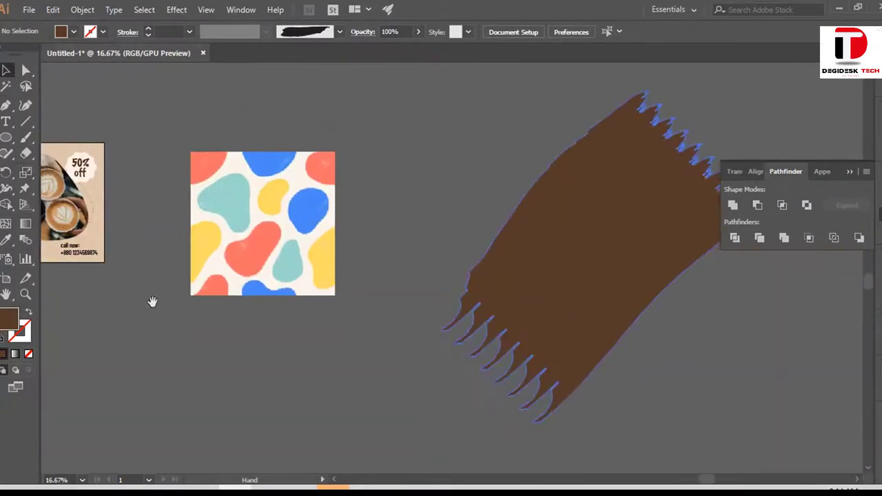
left_click_drag(600, 223, 275, 211)
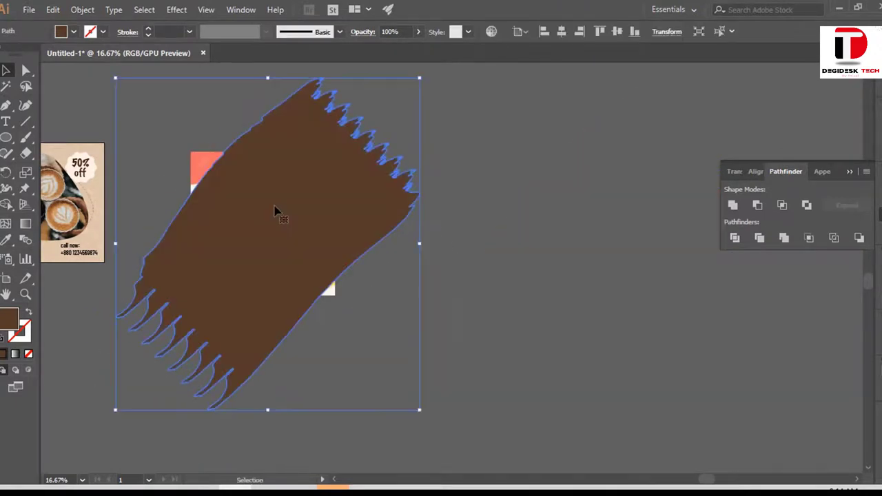
left_click_drag(335, 295, 195, 181)
left_click(507, 166)
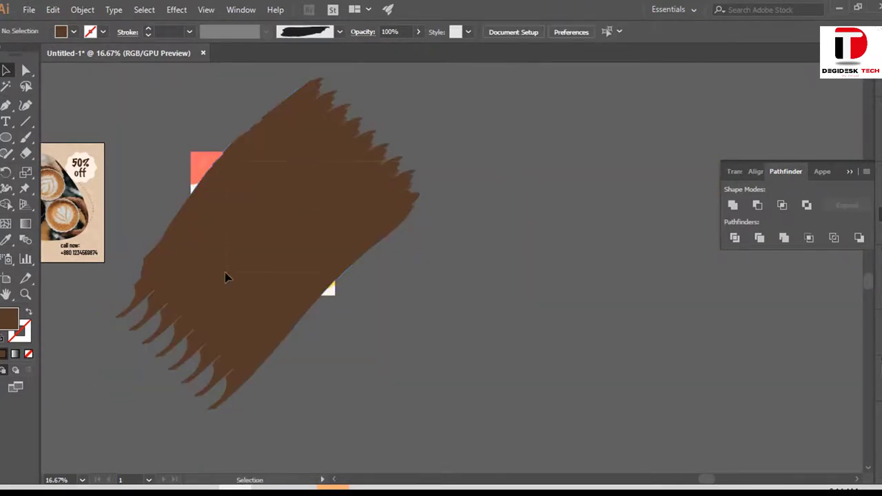
Mask the pattern with the torn shape using Ctrl+7, then undo the clipping mask
key("ctrl+a")
key("a")
key("ctrl+7")
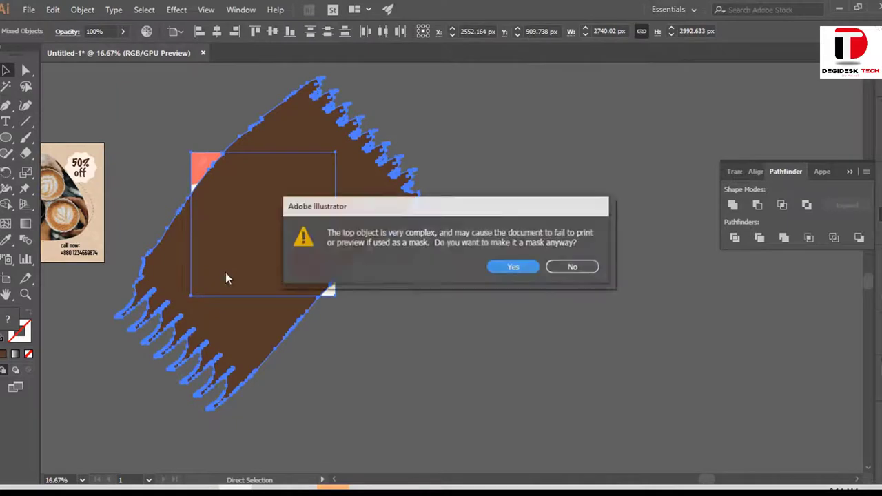
left_click(494, 269)
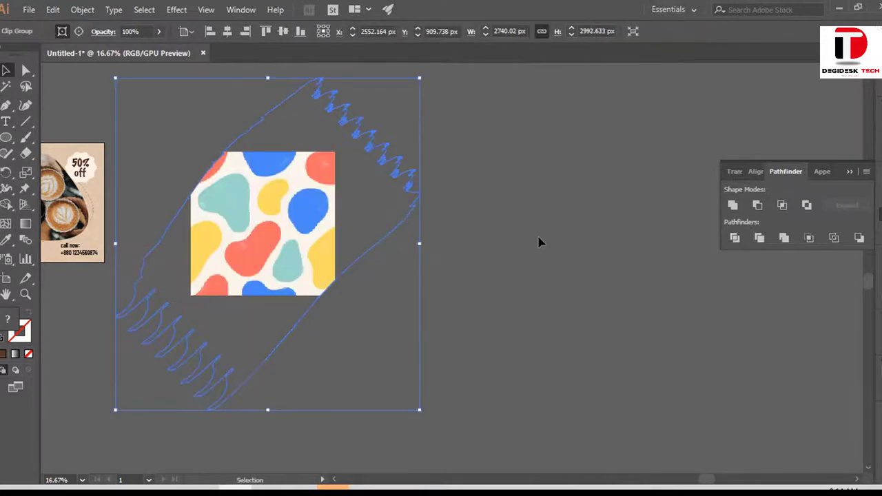
left_click(396, 280)
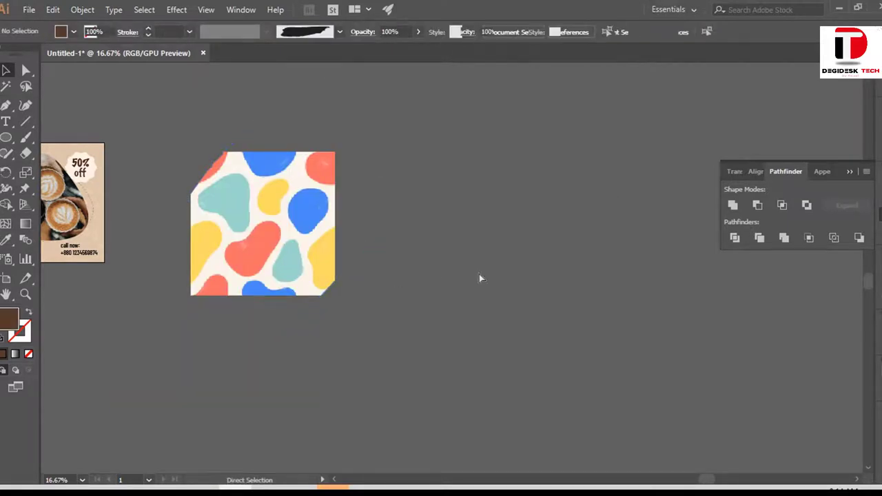
key("ctrl+z")
Undo an attempted scaling so the brown shape and pattern are separate again
key("v")
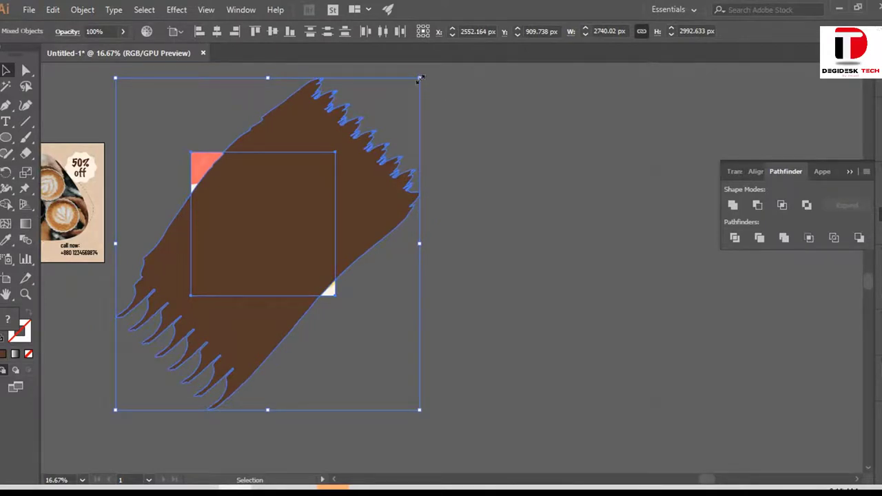
left_click_drag(420, 81, 360, 144)
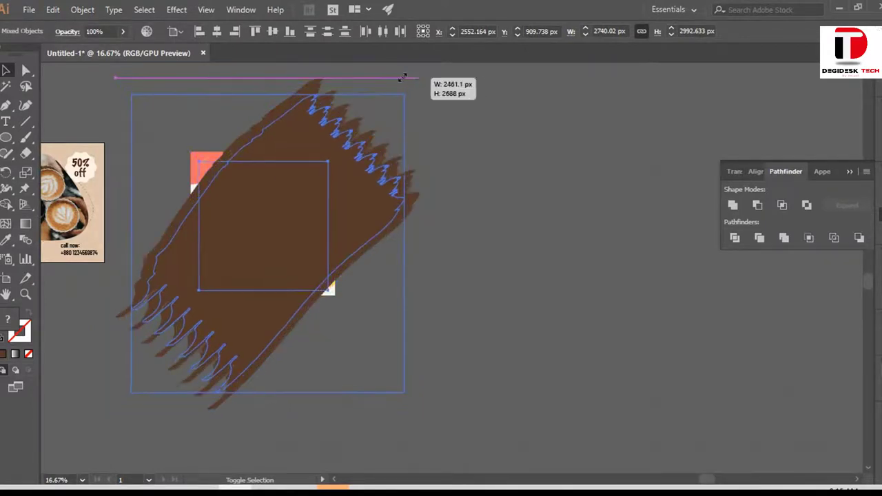
key("ctrl+z")
key("ctrl+z")
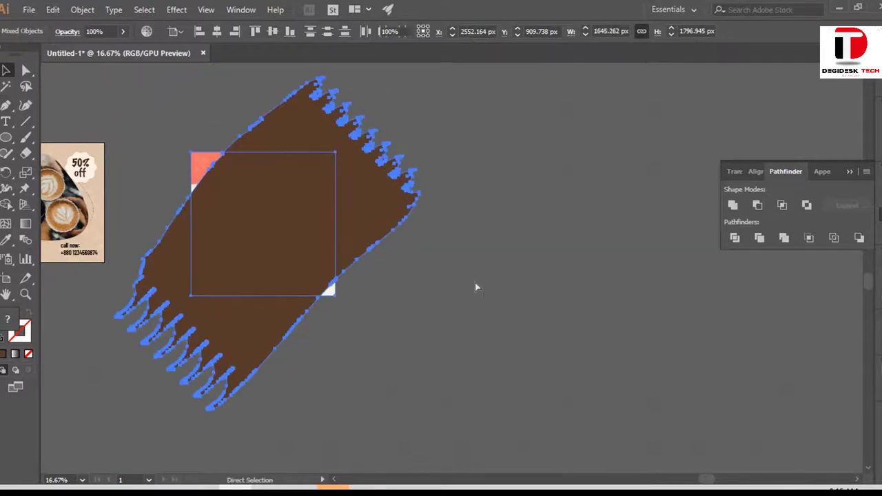
key("ctrl+z")
left_click(422, 271)
Move and proportionally shrink the brown shape to fit inside the pattern square
left_click_drag(590, 267, 272, 226)
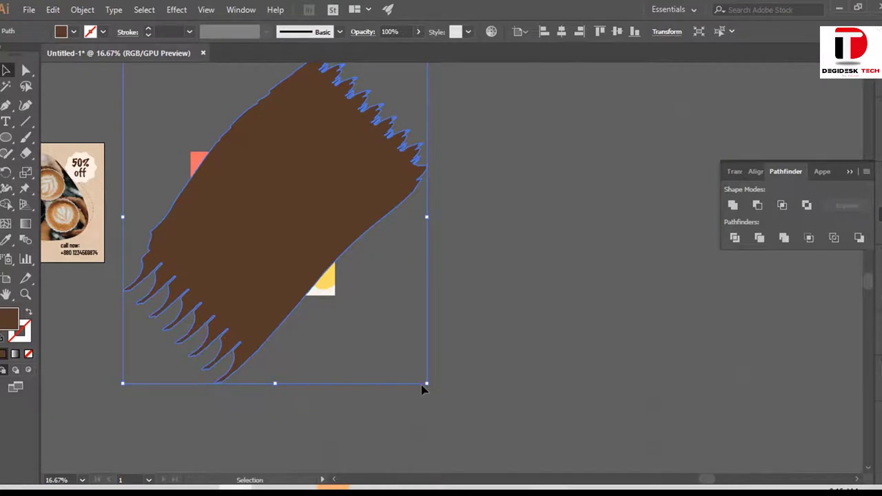
key("shift")
mouse_move(426, 386)
left_mouse_down()
mouse_move(414, 368)
mouse_move(354, 360)
mouse_move(355, 304)
left_mouse_up()
key("ctrl+plus")
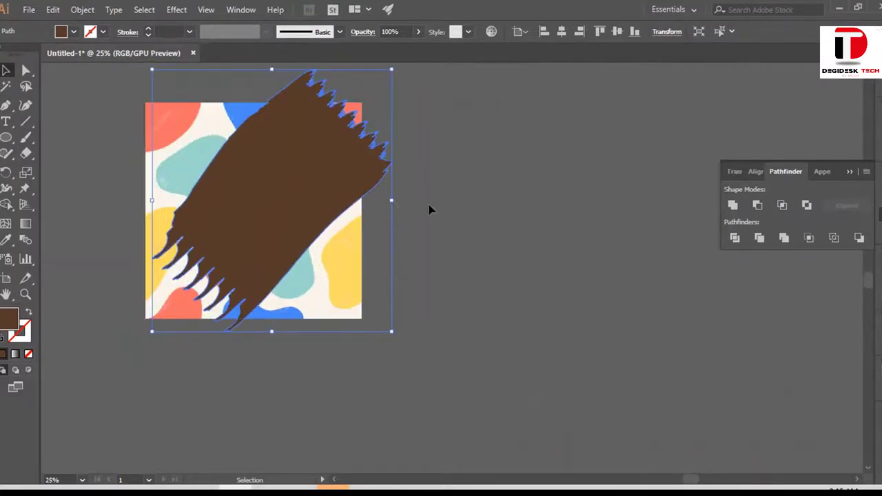
left_click(430, 207)
left_click_drag(299, 185, 284, 196)
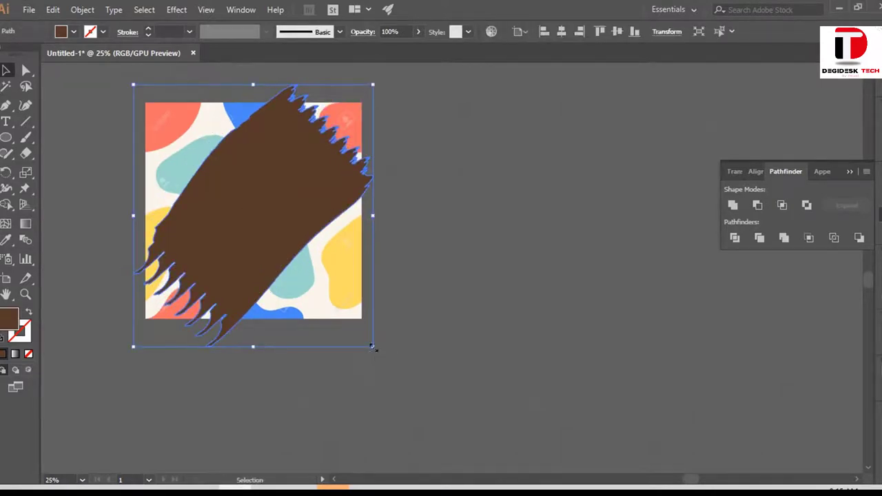
left_click_drag(372, 347, 350, 331)
left_click(442, 278)
Clip the blob pattern inside the torn brown shape with Ctrl+7
left_click_drag(95, 197, 343, 290)
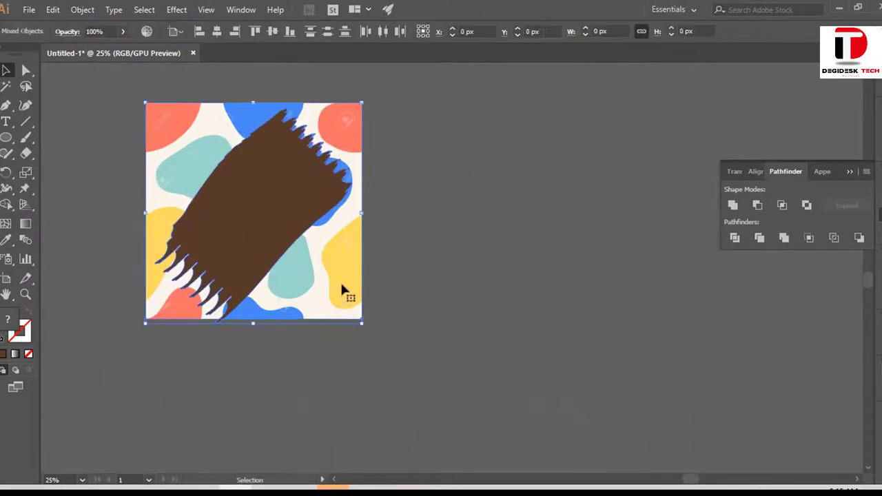
key("ctrl+7")
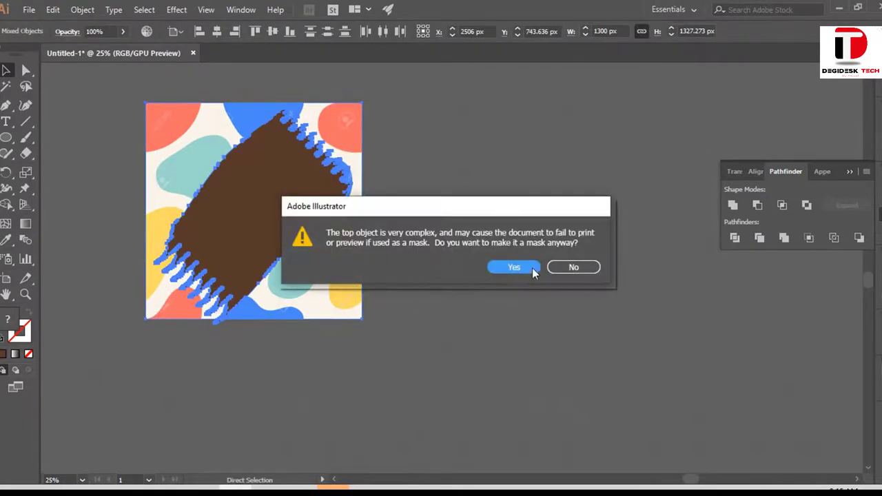
left_click(514, 268)
left_click(429, 179)
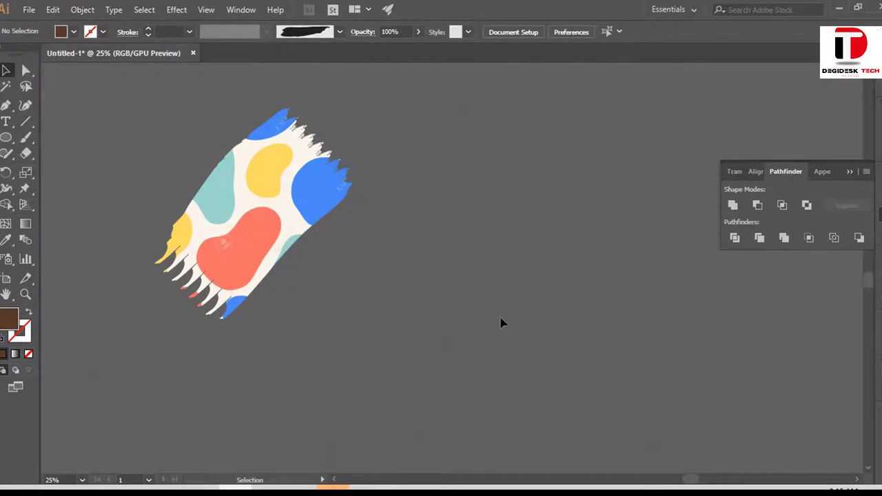
Delete the torn pattern artwork, leaving the canvas empty
scroll(279, 250, "up", 2, "alt")
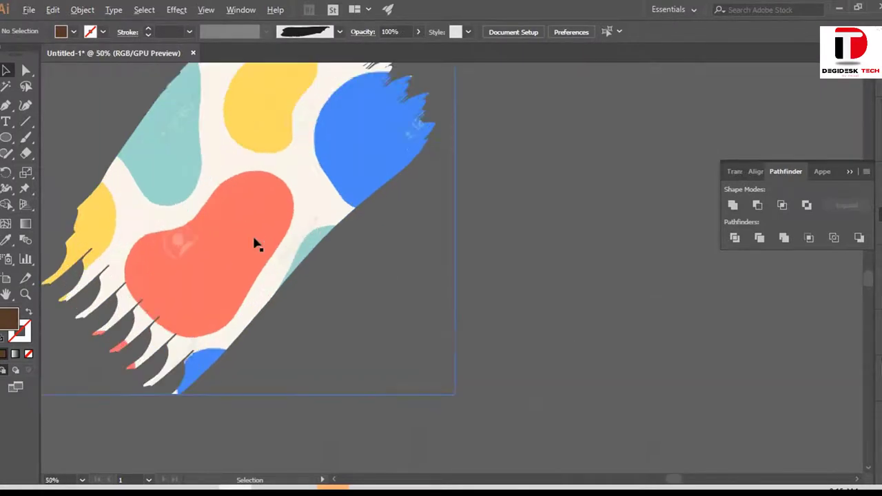
scroll(349, 376, "up", 3)
scroll(348, 375, "up", 2)
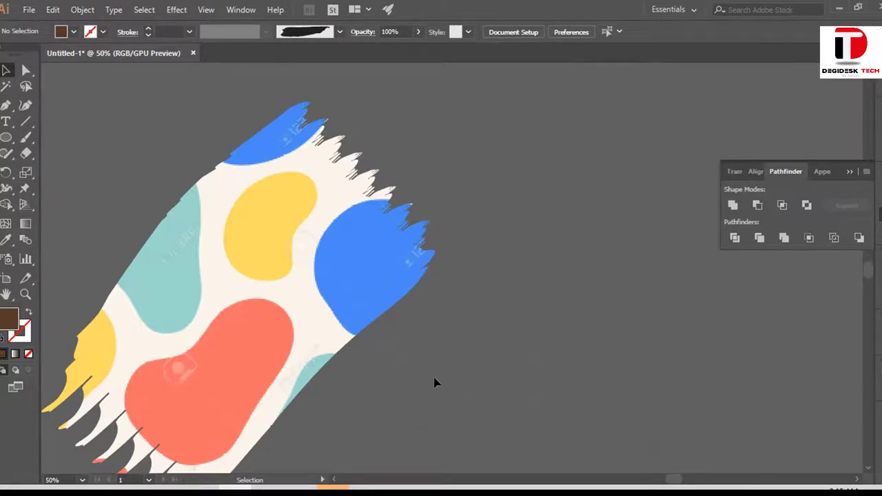
left_click(295, 224)
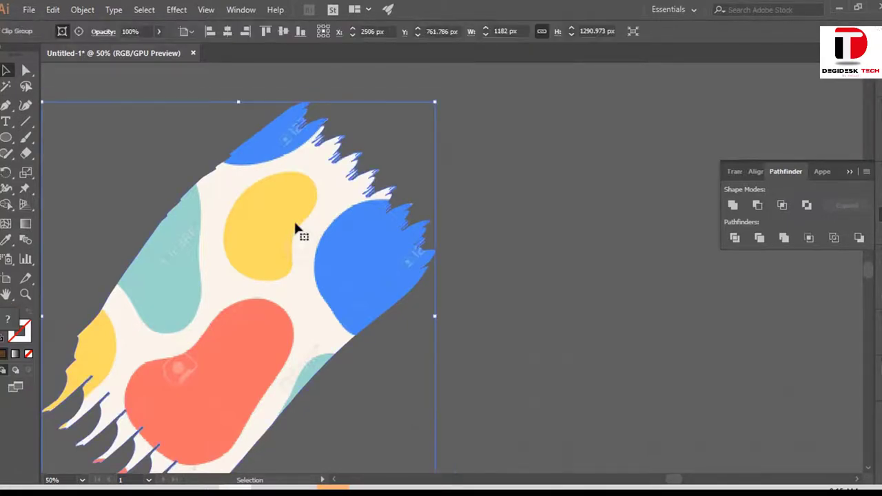
key("Delete")
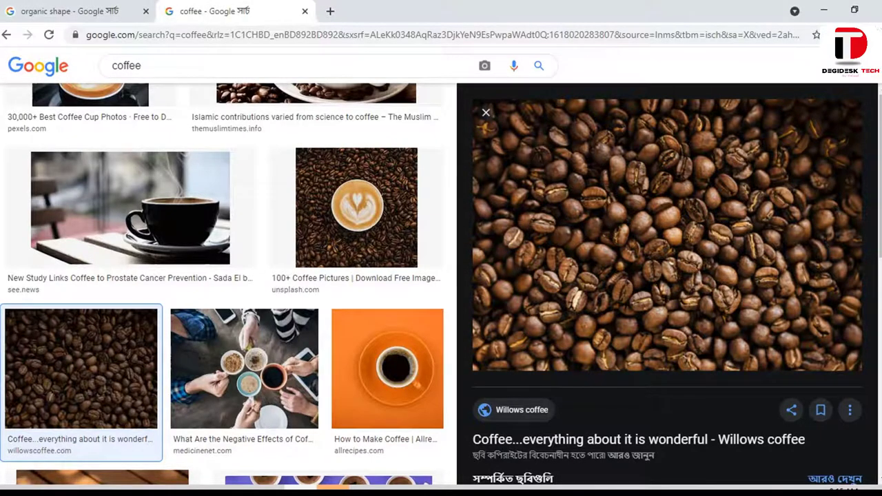
Search Google Images for 'brush shape' in a new Chrome tab
key("ctrl+t")
type("brush ")
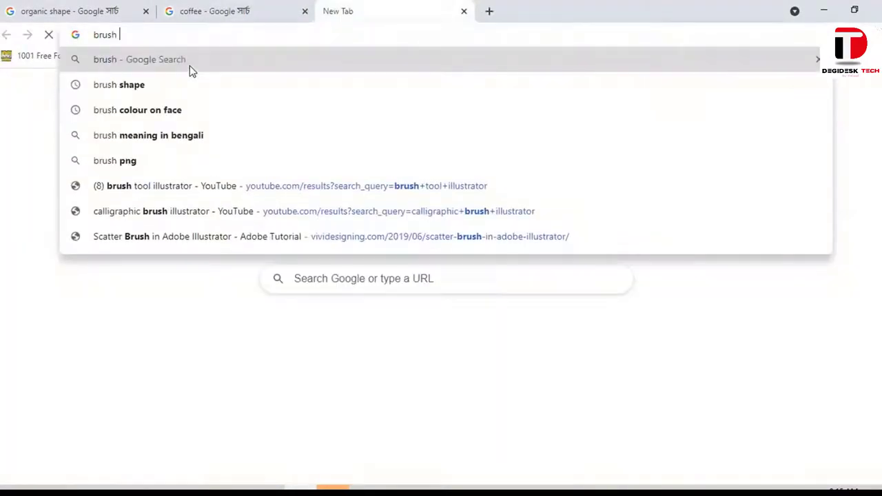
type("shapoe")
key("Return")
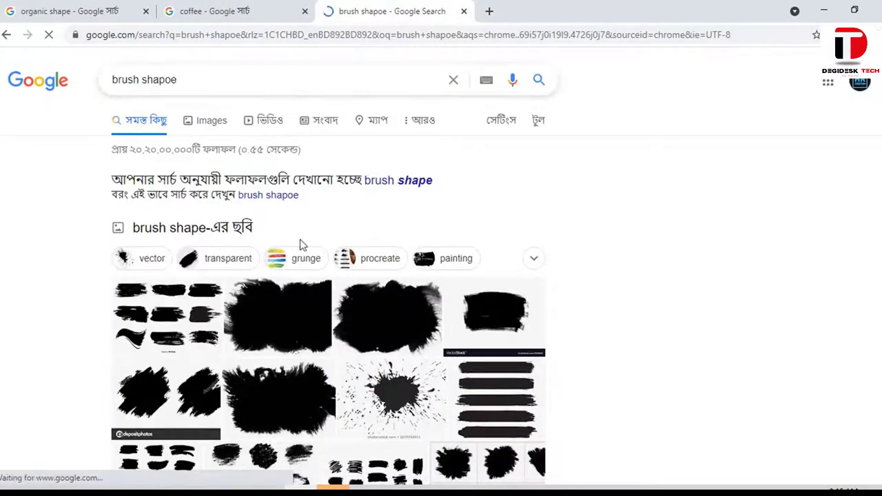
scroll(300, 245, "down", 2)
scroll(300, 245, "down", 2)
scroll(300, 245, "down", 2)
left_click(300, 245)
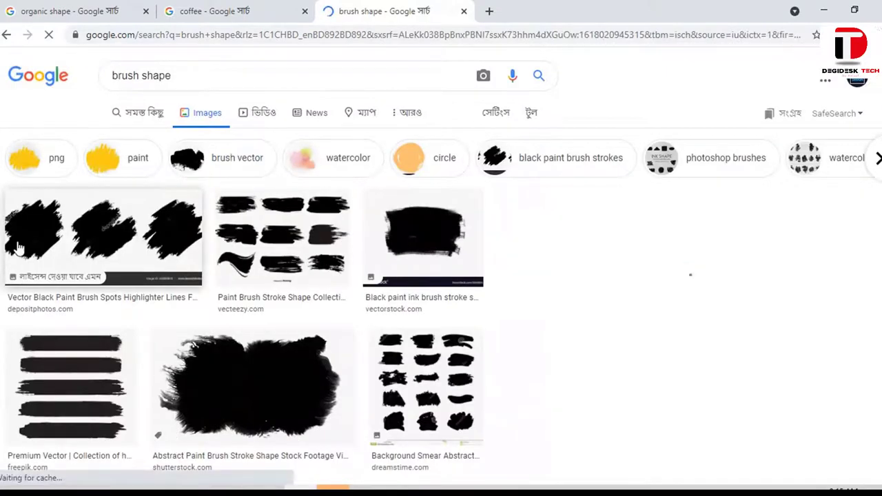
Copy the black paint brush spots image from the Depositphotos result
left_click(19, 246)
left_click(19, 247)
left_click(69, 144)
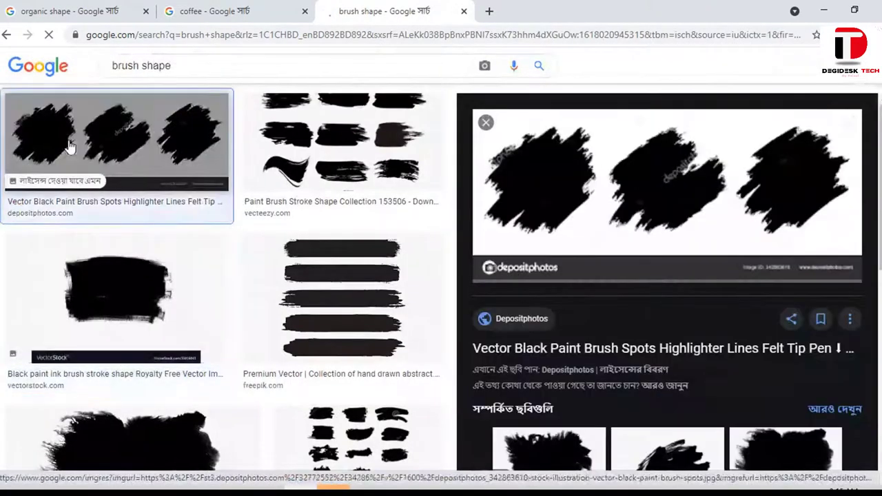
right_click(542, 179)
left_click(577, 348)
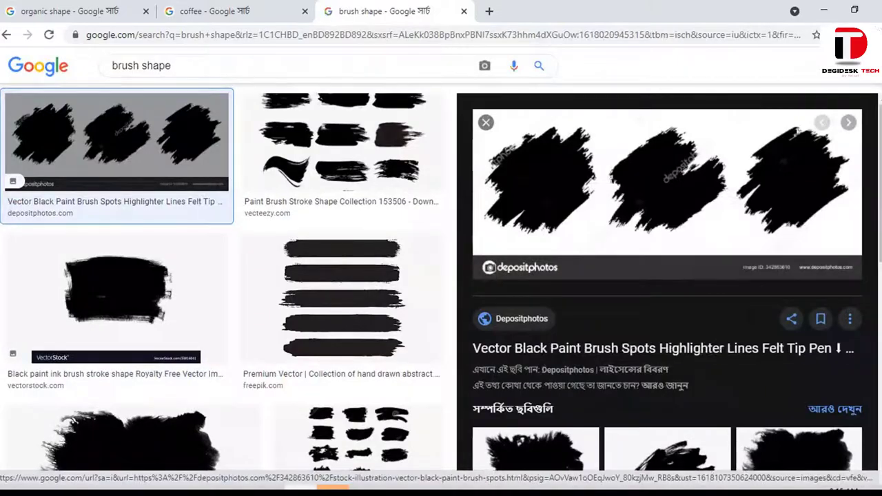
key("alt+Tab")
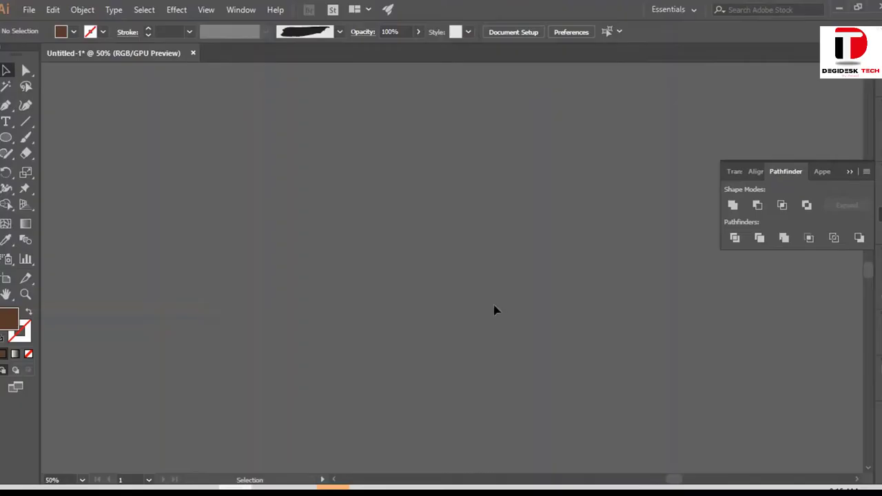
Paste the brush spots image and expand its trace into editable paths
key("ctrl+v")
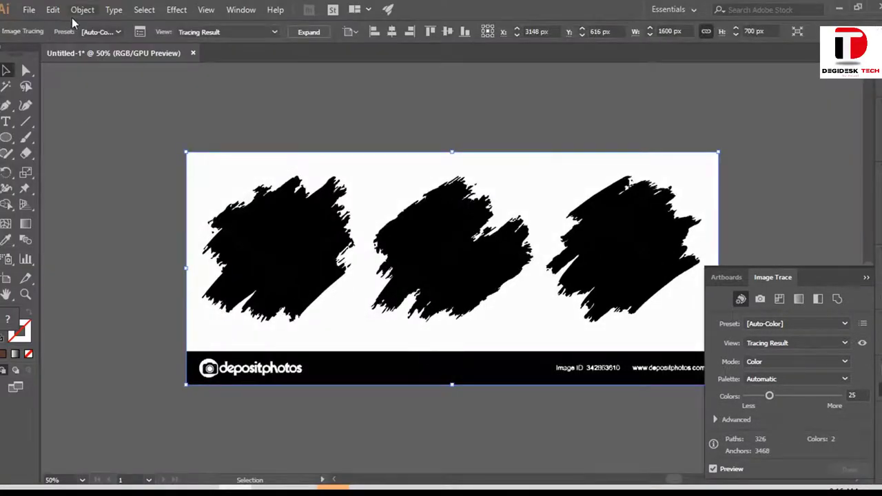
left_click(303, 31)
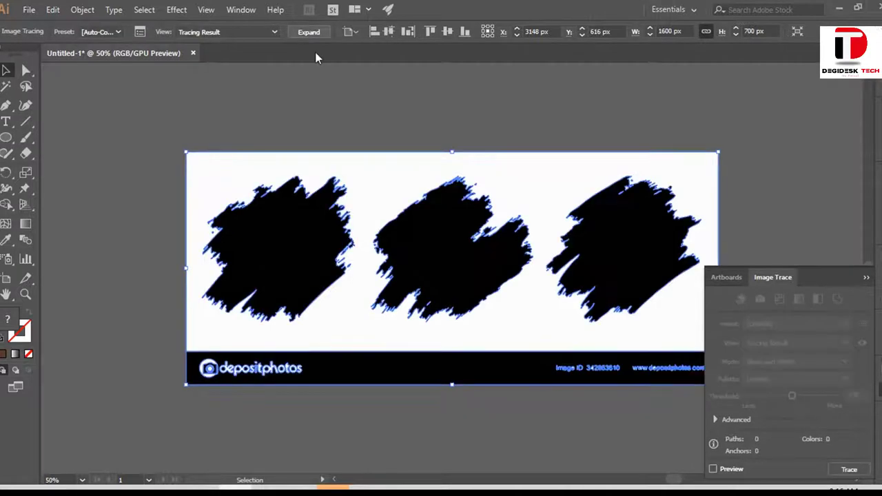
left_click(499, 90)
left_click(523, 158)
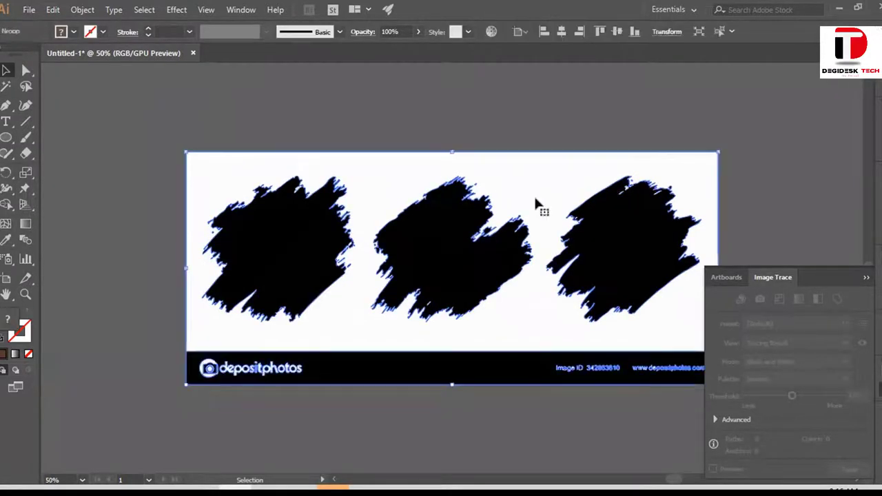
Delete the traced white background and the Depositphotos banner rectangle
left_click(531, 153)
key("Delete")
left_click(507, 376)
key("Delete")
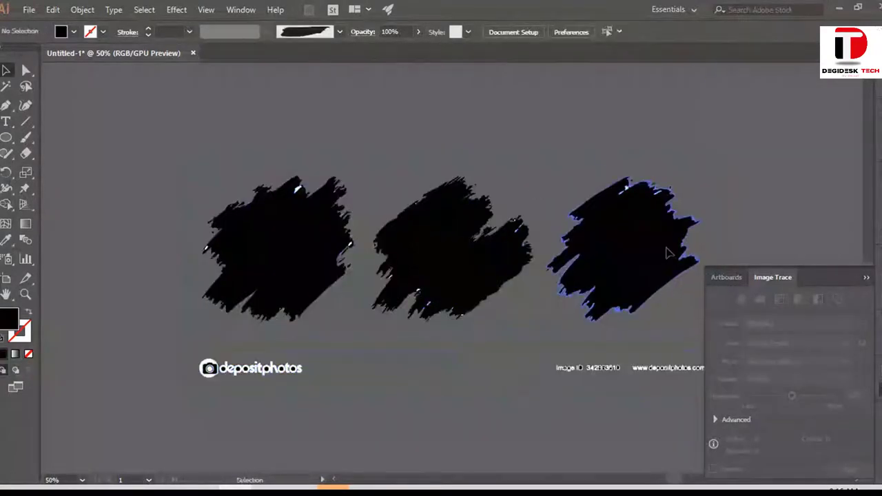
Keep a single brush shape, deleting the other two brushes and watermark
left_click_drag(670, 252, 786, 111)
scroll(719, 171, "down", 2, "alt")
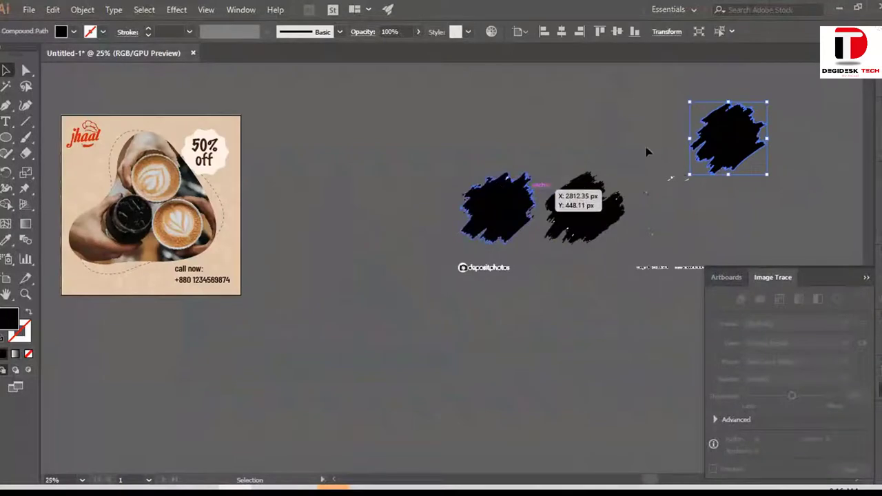
left_click_drag(724, 138, 382, 122)
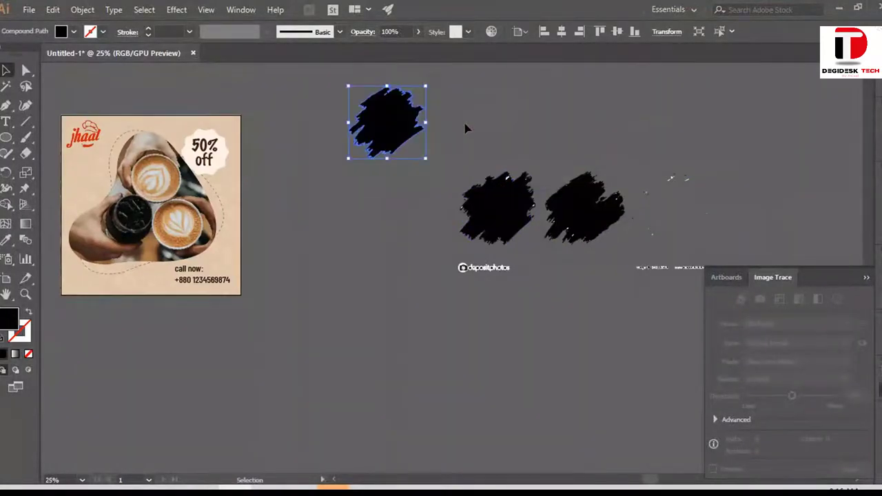
left_click(623, 245)
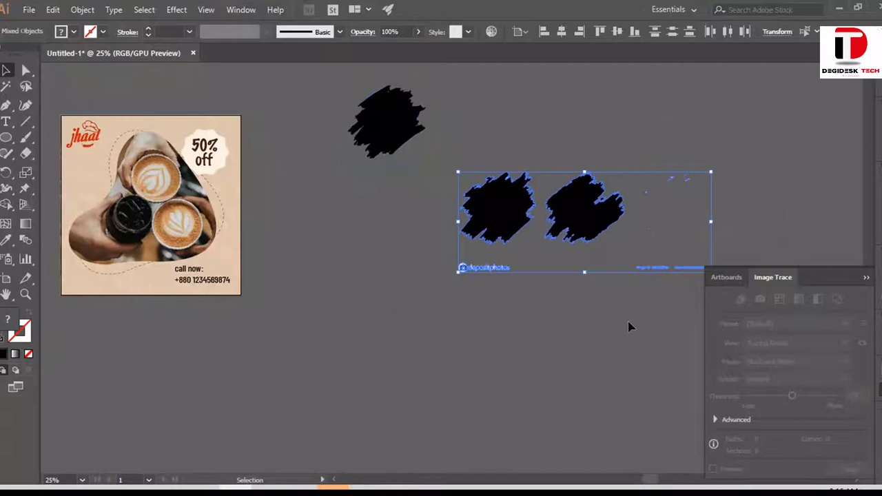
key("Delete")
left_click_drag(375, 113, 414, 175)
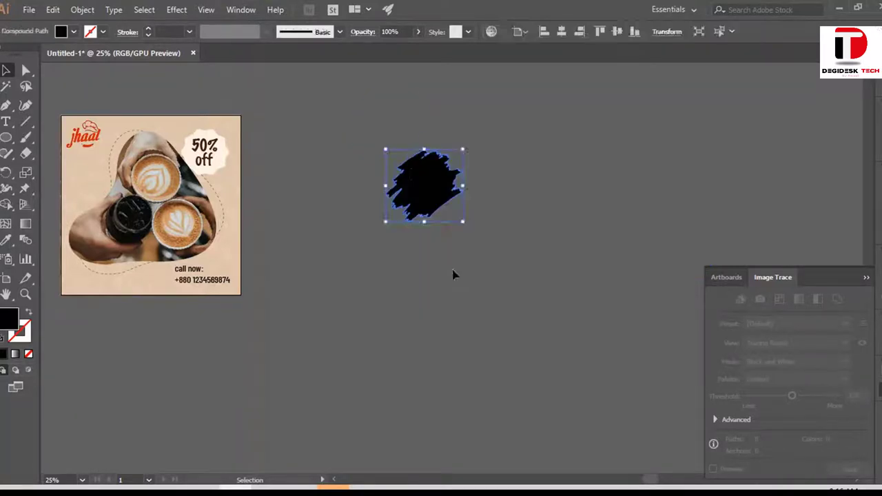
left_click(453, 274)
Draw a square beside the black brush blob and fill it with beige #ddc1a8
left_click_drag(5, 137, 64, 145)
left_click(523, 257)
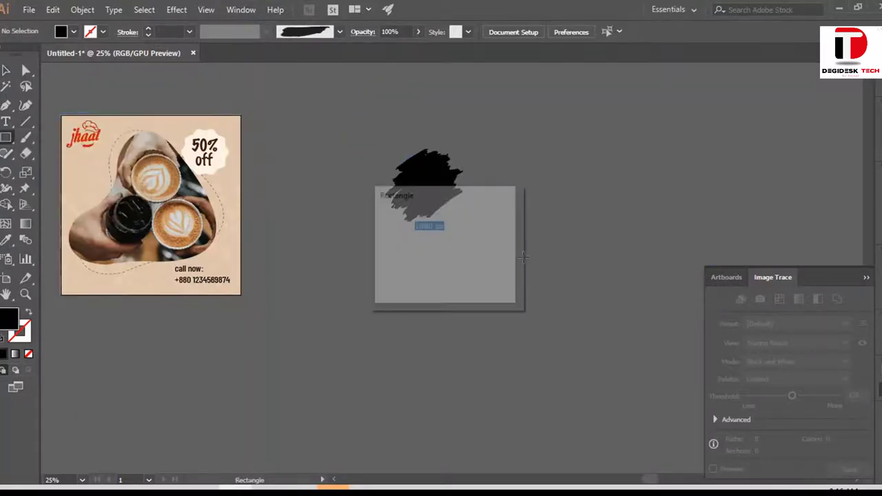
key("Return")
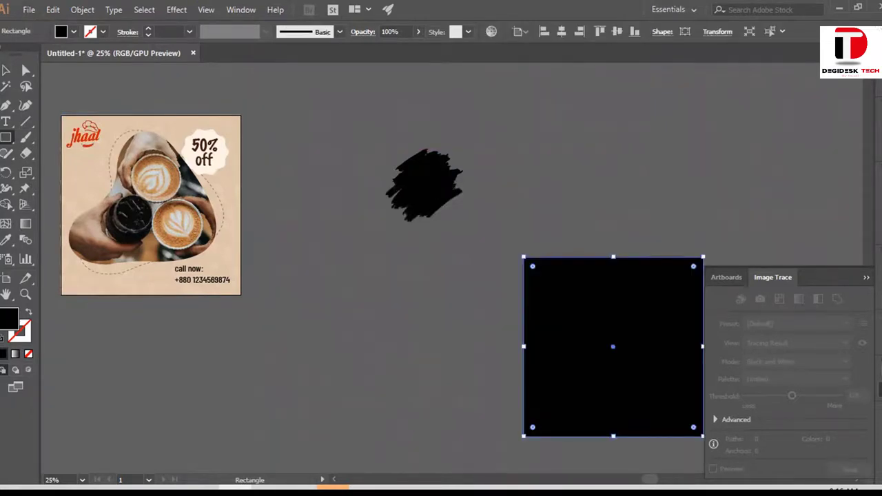
key("v")
scroll(383, 343, "right", 5)
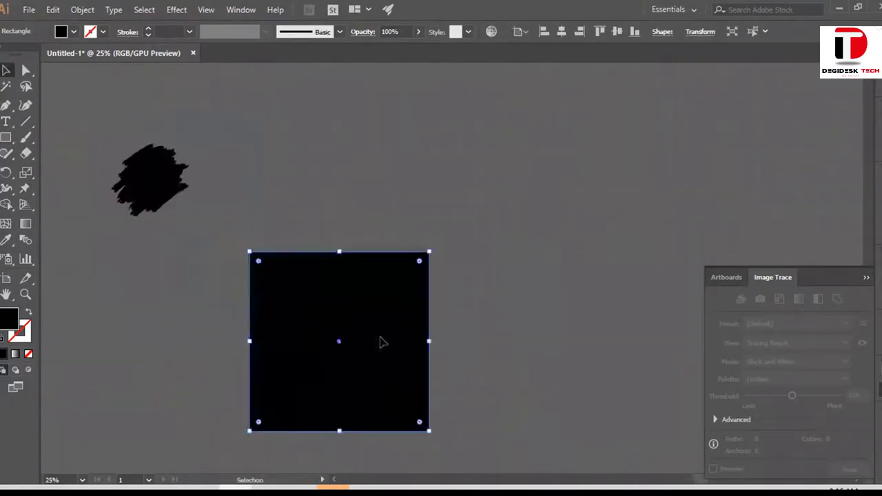
left_click_drag(378, 343, 539, 233)
scroll(486, 291, "down", 2)
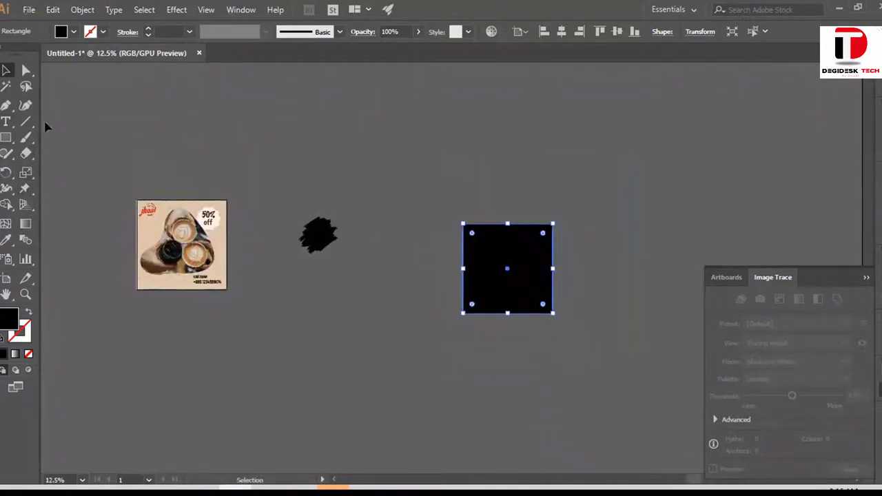
double_click(5, 320)
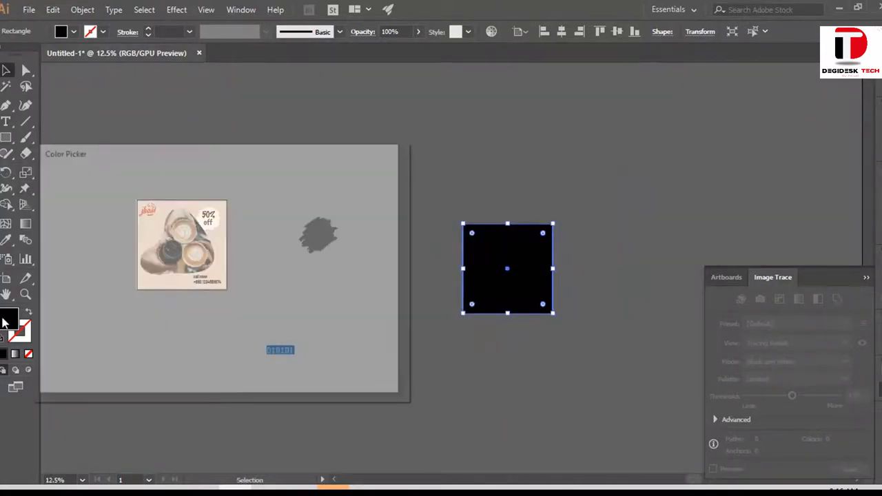
left_click_drag(87, 189, 86, 209)
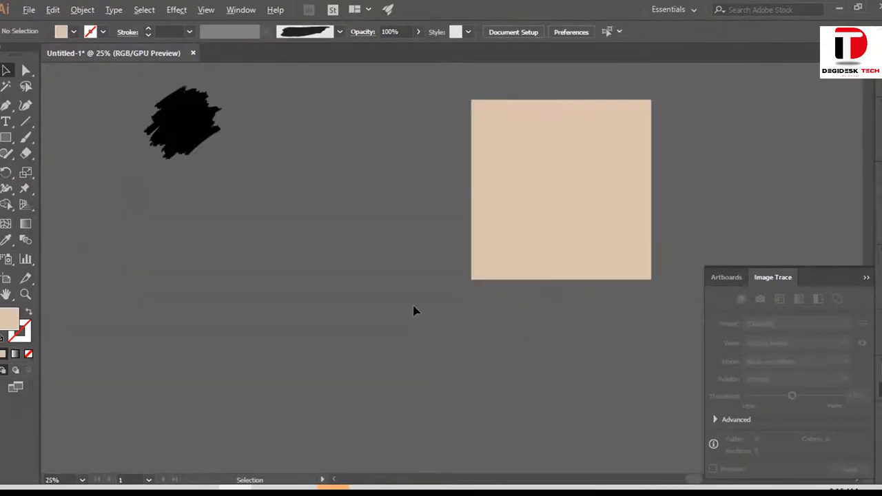
Open the File menu, then dismiss the open-file dialog without opening anything
left_click(29, 10)
key("Escape")
left_click_drag(52, 60, 171, 205)
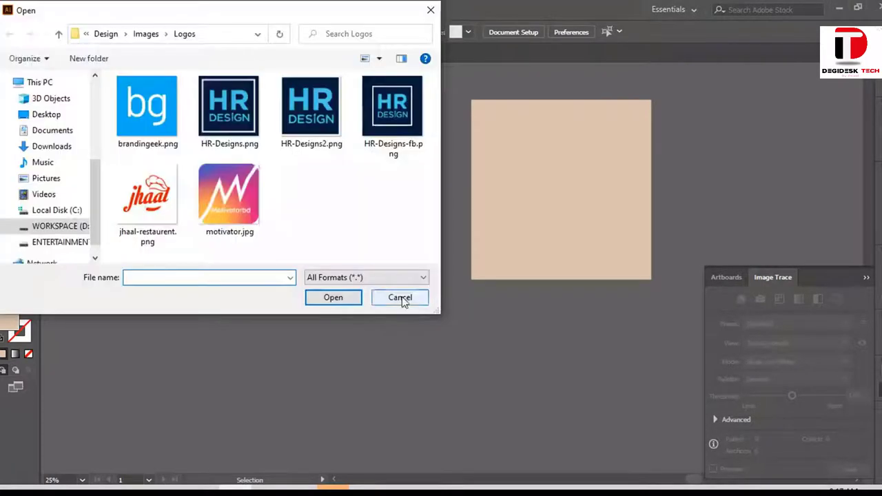
left_click(400, 297)
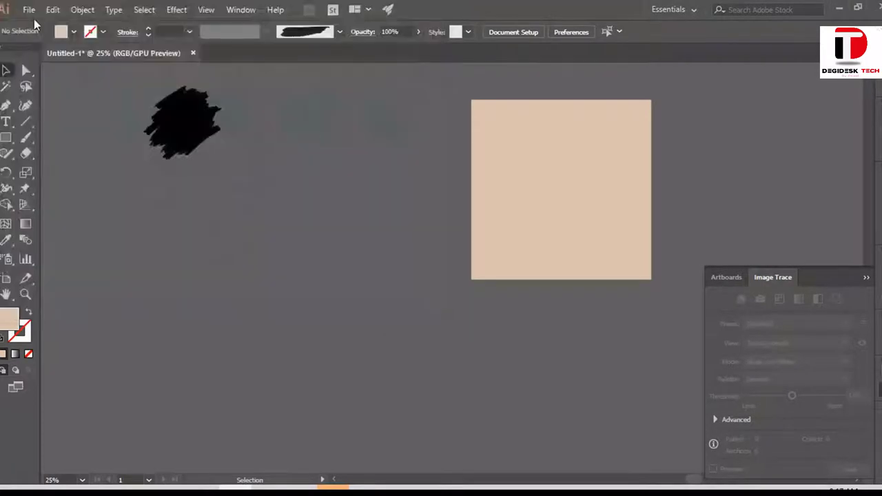
In the Place dialog (Ctrl+Shift+P), browse to Design > Images > Download images
key("ctrl+shift+p")
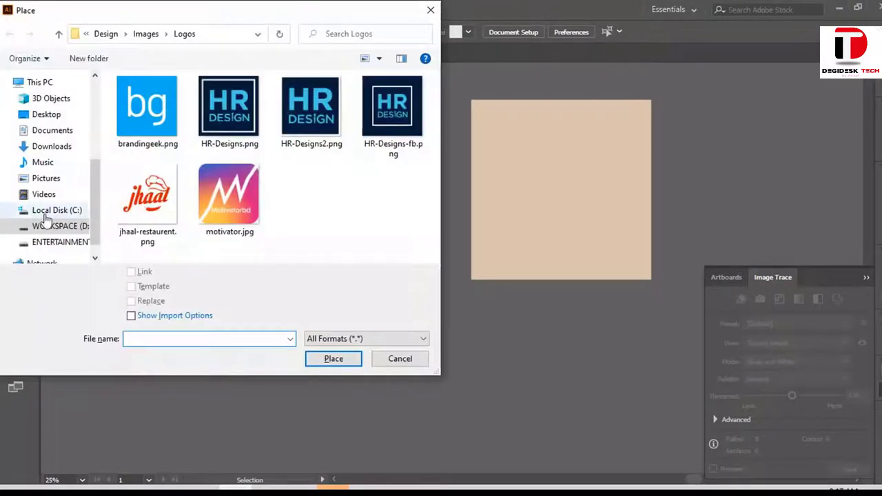
left_click(105, 34)
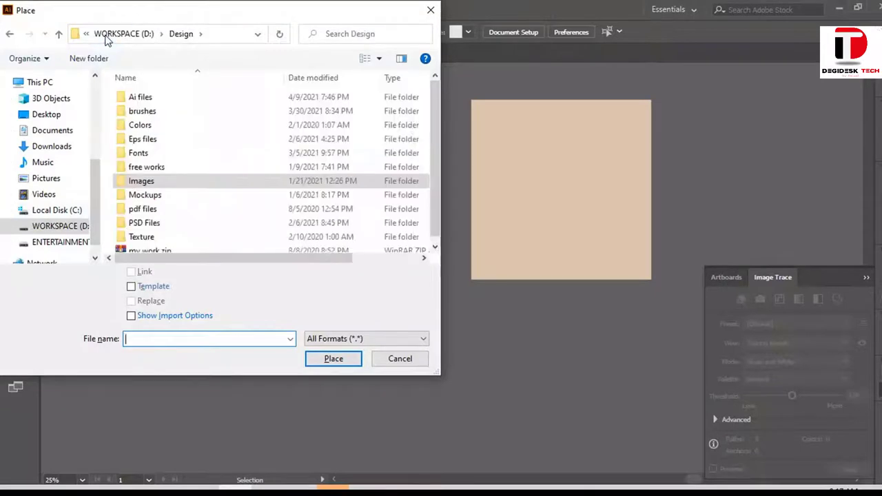
double_click(141, 181)
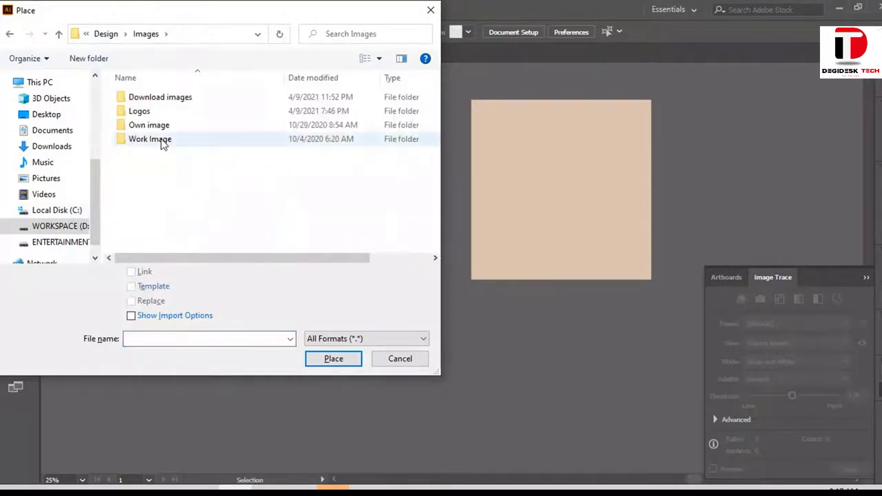
double_click(151, 96)
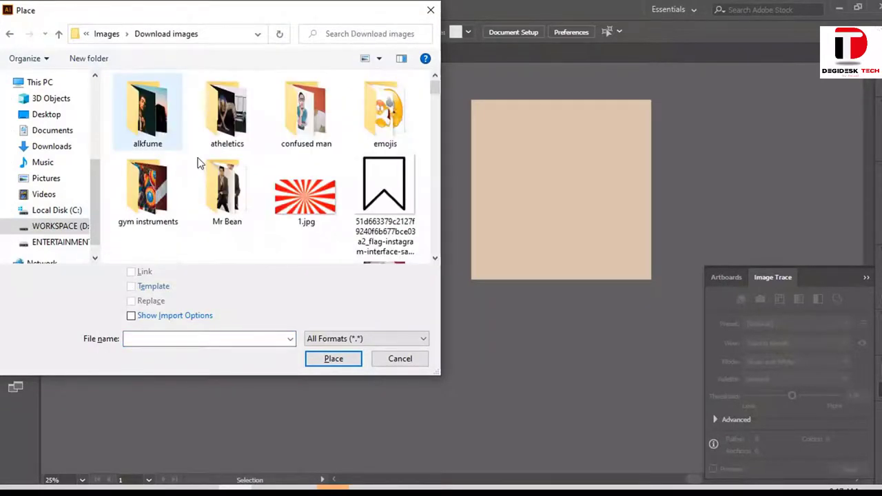
Select the khat2.jpg bedroom photo and load it for placing
scroll(315, 198, "down", 5)
scroll(297, 221, "down", 3)
scroll(333, 230, "down", 2)
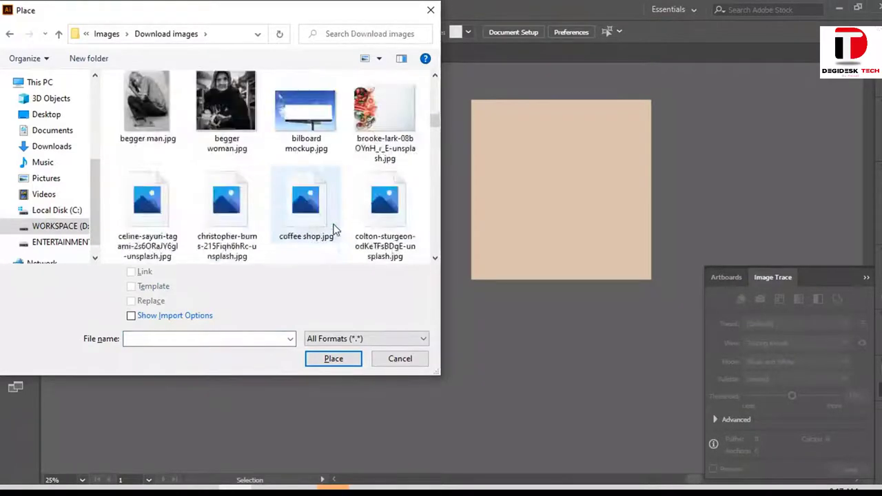
scroll(333, 230, "down", 2)
scroll(334, 229, "down", 3)
scroll(333, 230, "down", 3)
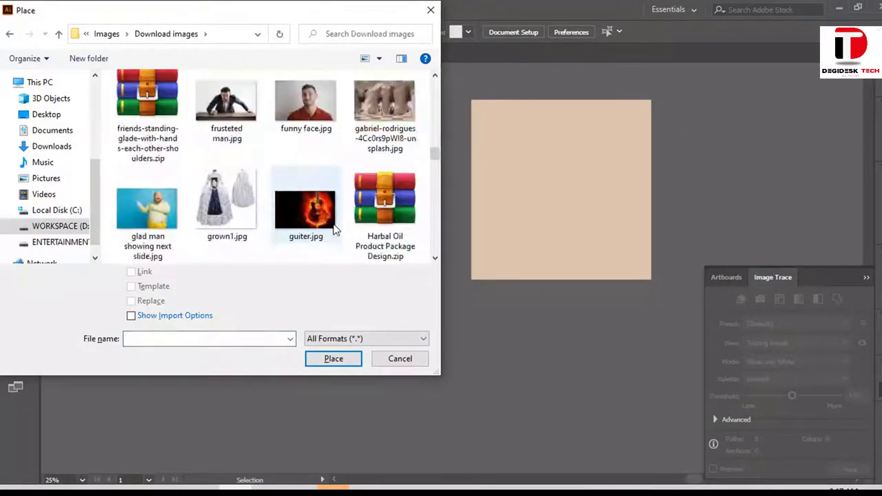
scroll(333, 230, "down", 2)
scroll(334, 229, "down", 2)
scroll(334, 230, "down", 2)
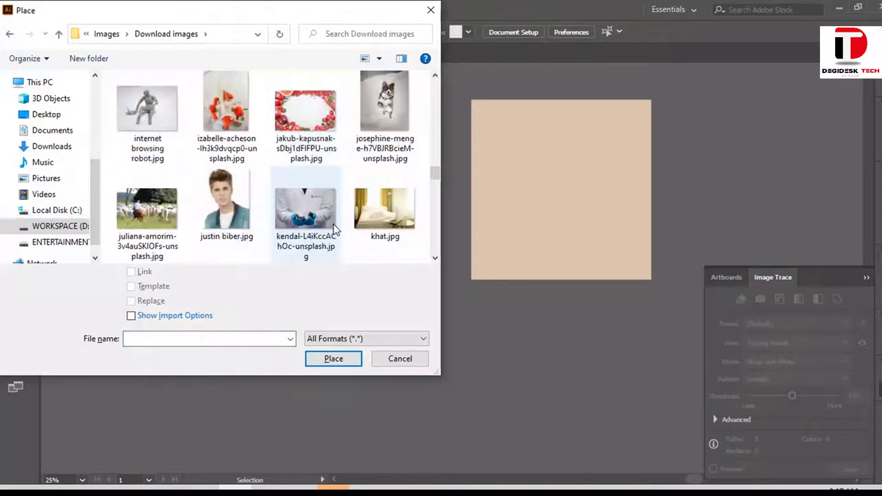
scroll(333, 230, "down", 1)
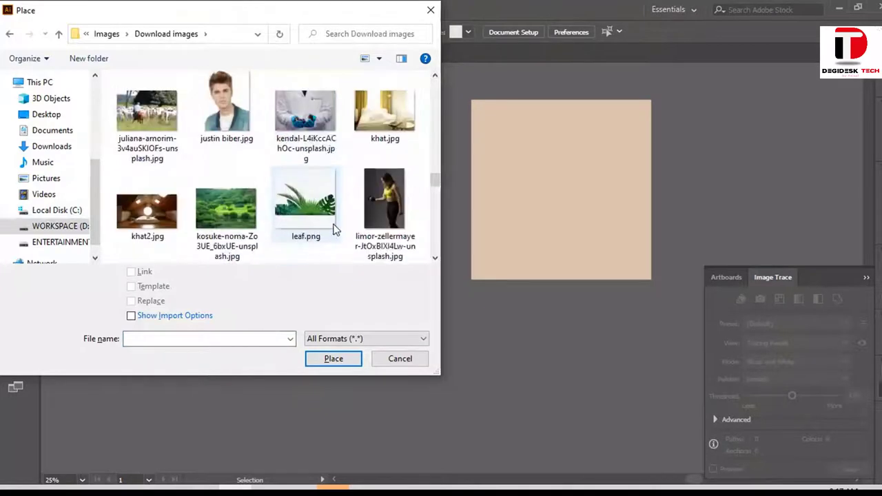
left_click(164, 228)
left_click(334, 359)
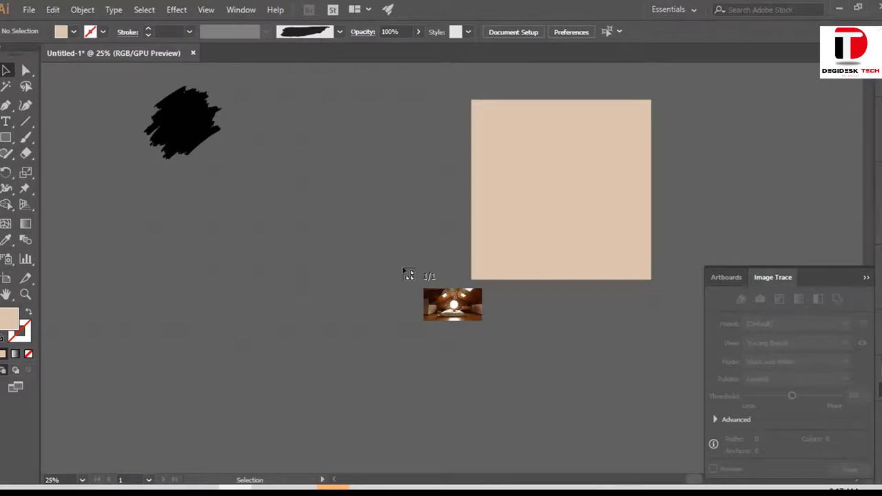
Drop the khat2.jpg photo on the canvas and move the black blob onto the beige square
left_click(405, 271)
left_click_drag(486, 385, 385, 320)
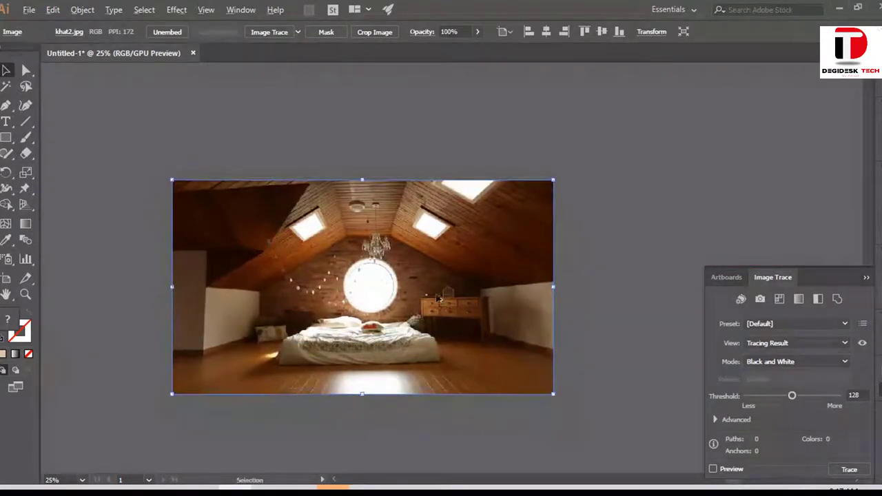
key("ctrl+minus")
key("ctrl+minus")
left_click_drag(324, 257, 522, 294)
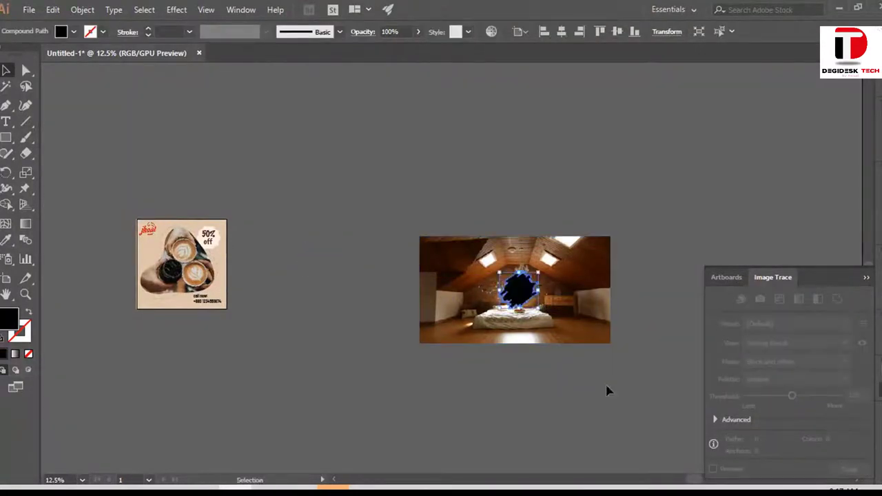
Move the photo up above the square so the beige square is visible
scroll(606, 364, "up", 2)
scroll(558, 310, "down", 1)
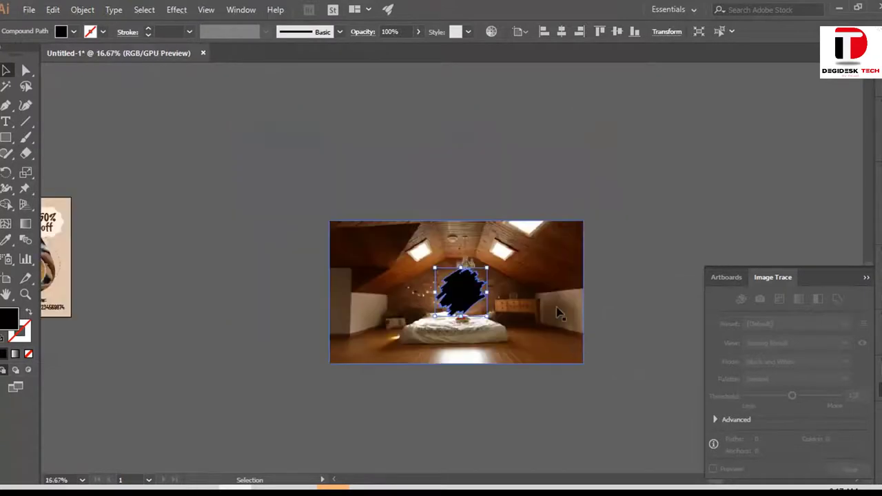
left_click(630, 197)
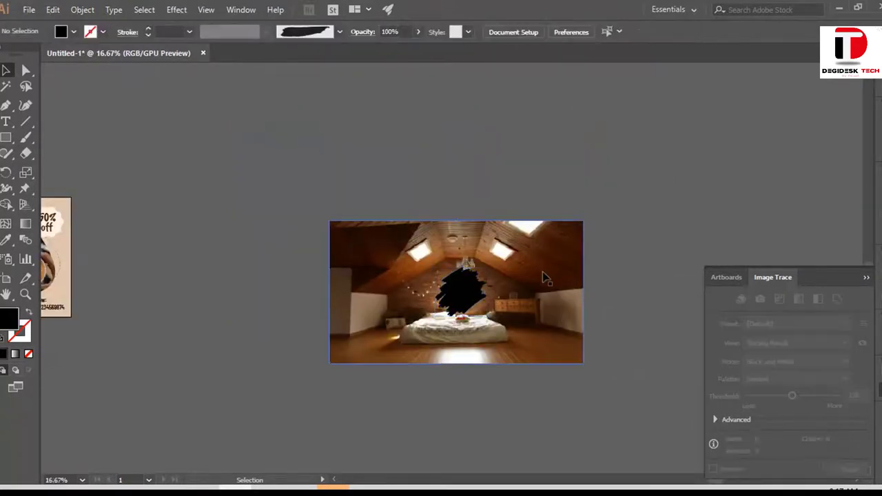
left_click_drag(544, 275, 535, 180)
left_click_drag(499, 204, 507, 184)
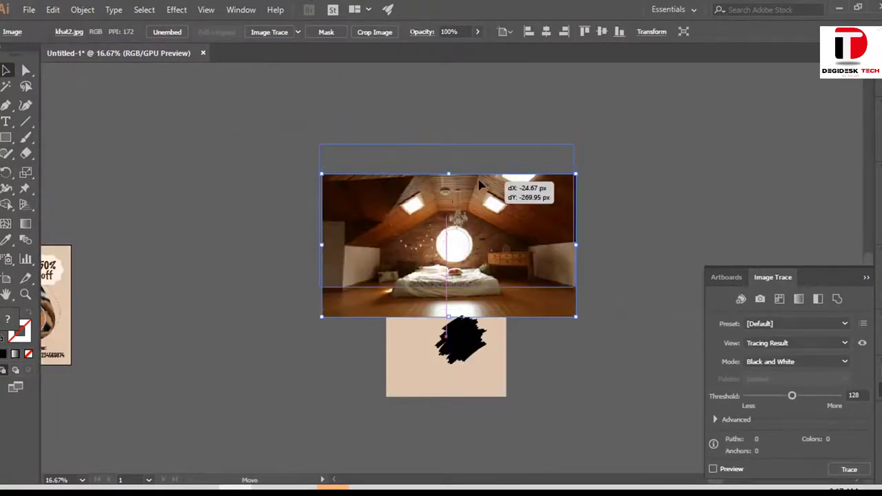
scroll(465, 365, "up", 1)
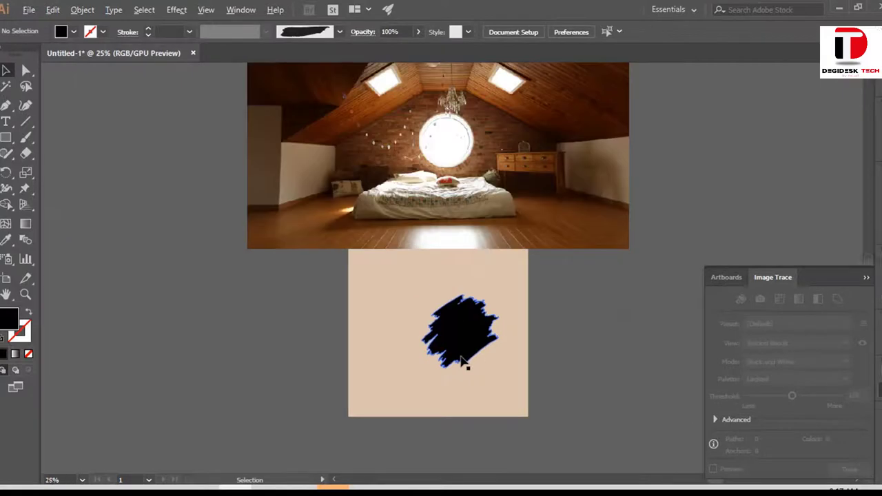
scroll(463, 362, "up", 1)
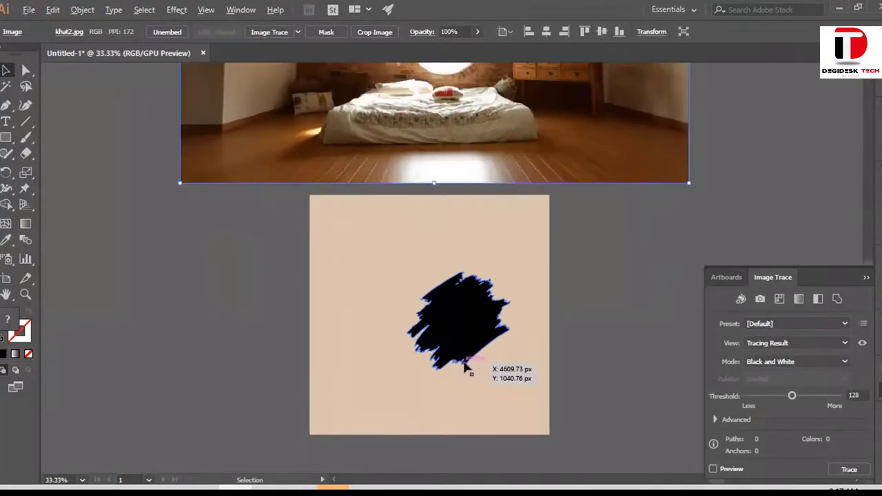
Enlarge the black blob to cover most of the square and nudge it slightly up-left
left_click(448, 302)
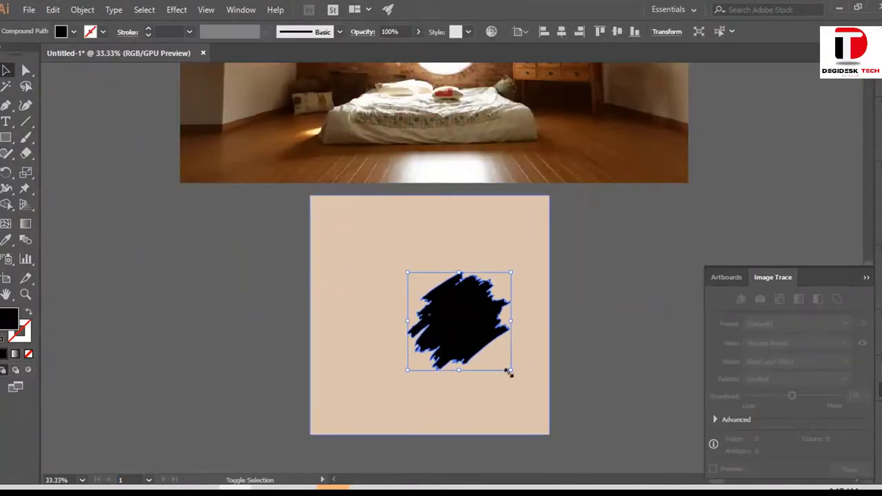
left_click_drag(509, 373, 570, 441)
left_click(632, 303)
left_click_drag(534, 332, 506, 325)
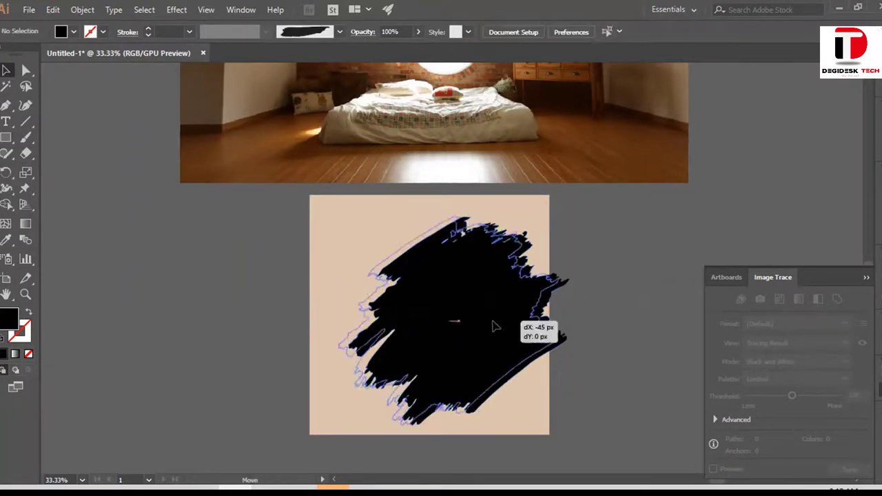
Move the photo down over the square, shrink it proportionally and stretch it taller
left_click(589, 288)
left_click_drag(563, 158, 553, 432)
key("ctrl+minus")
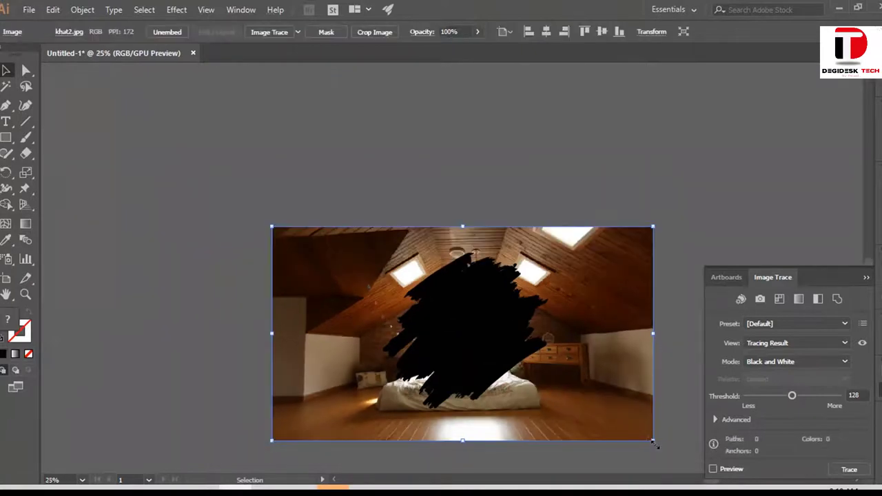
left_click_drag(654, 443, 597, 409)
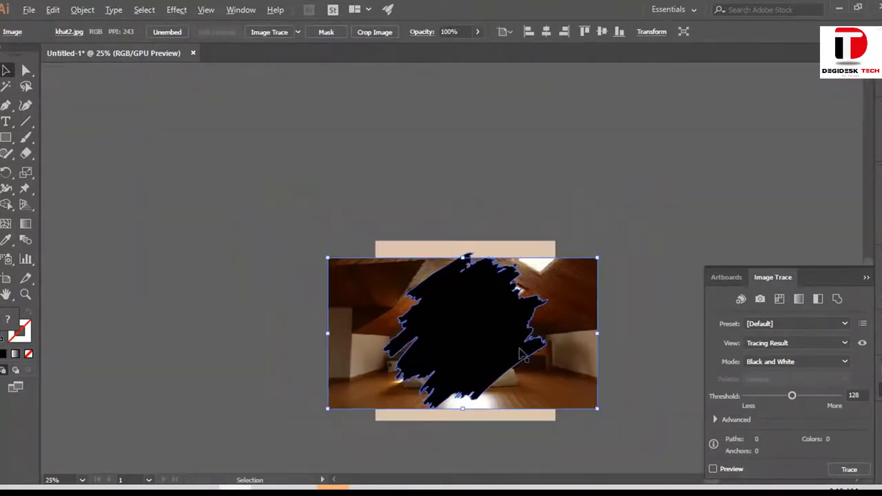
scroll(522, 353, "up", 1)
scroll(522, 354, "up", 1)
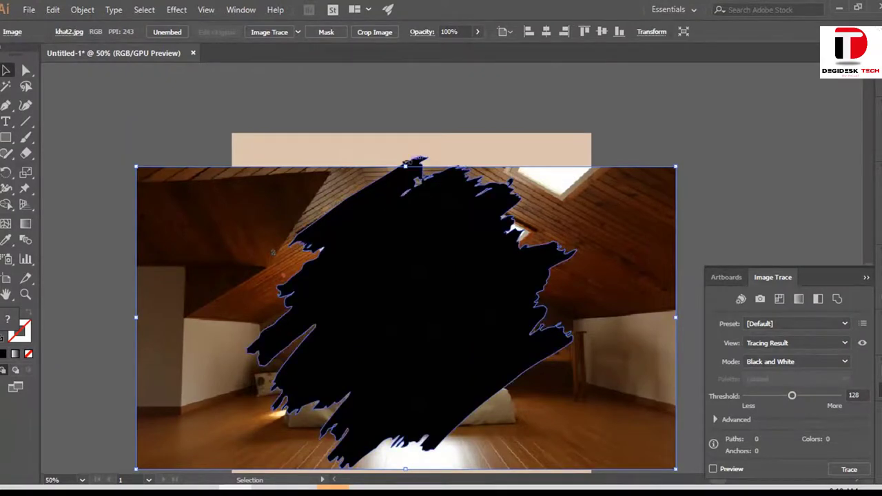
left_click_drag(406, 168, 409, 154)
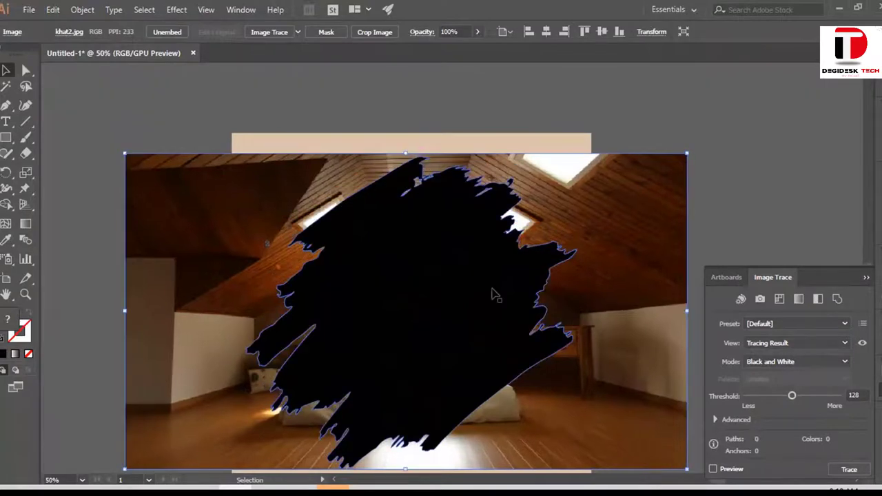
scroll(578, 312, "down", 2)
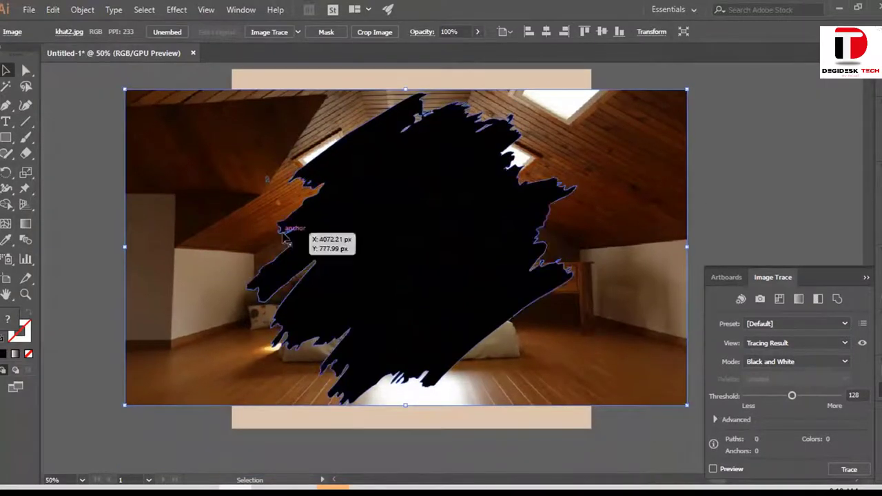
Clip the bedroom photo inside the black brush blob with Ctrl+7 and nudge the clip group up 1 px
left_click(305, 237)
left_click(147, 183, "shift")
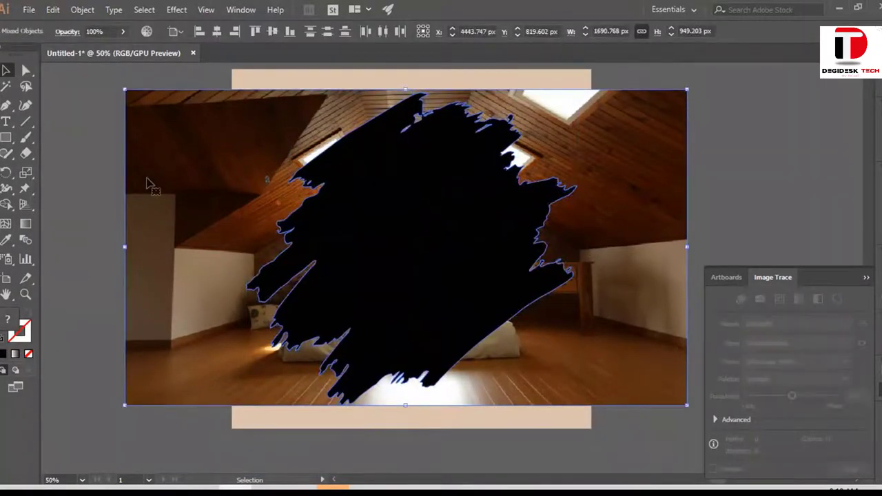
key("ctrl+7")
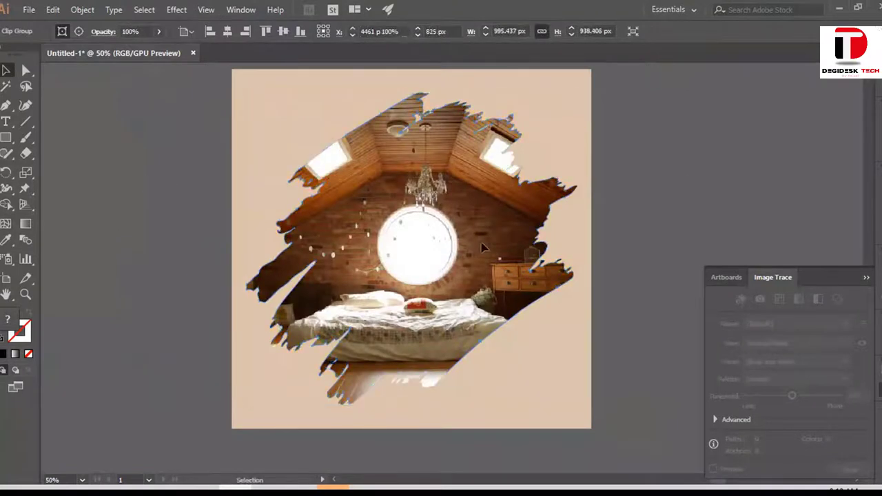
key("ctrl+shift+a")
left_click(524, 289)
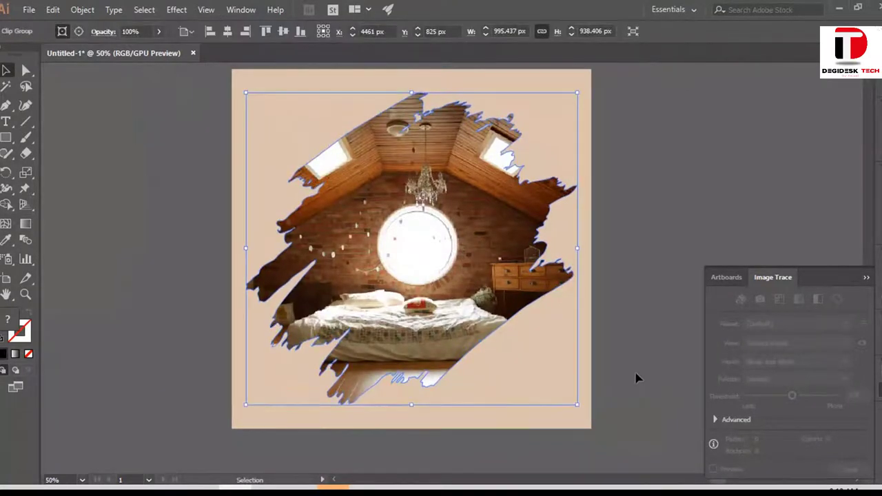
key("Up")
key("ctrl+shift+a")
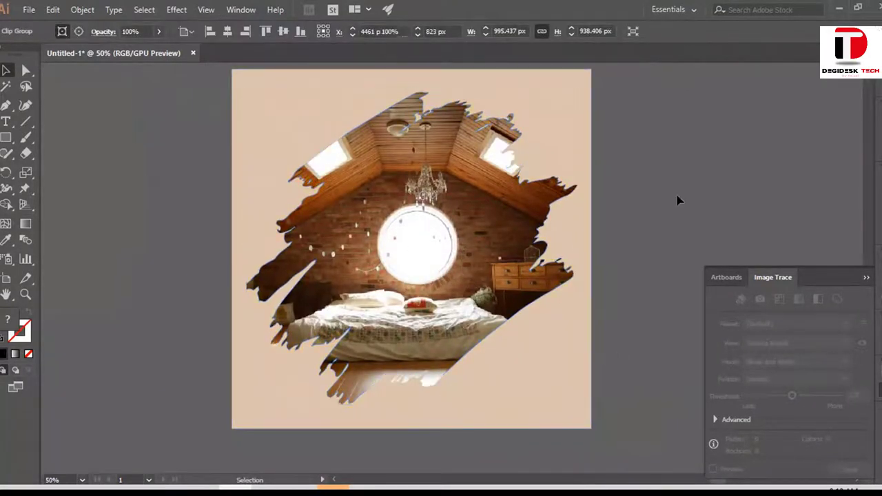
scroll(613, 277, "up", 2)
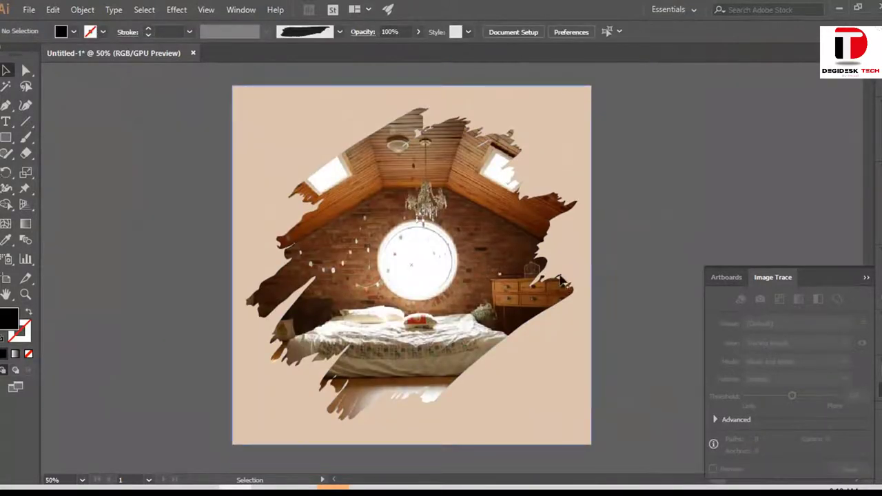
key("ctrl+minus")
left_click(433, 284)
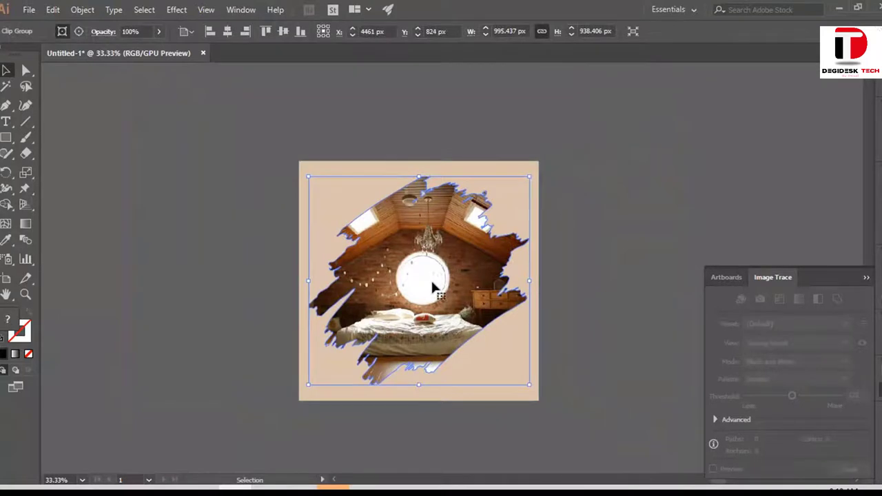
Fill the background square with a pale cyan chosen in the Color Picker
left_click(304, 290)
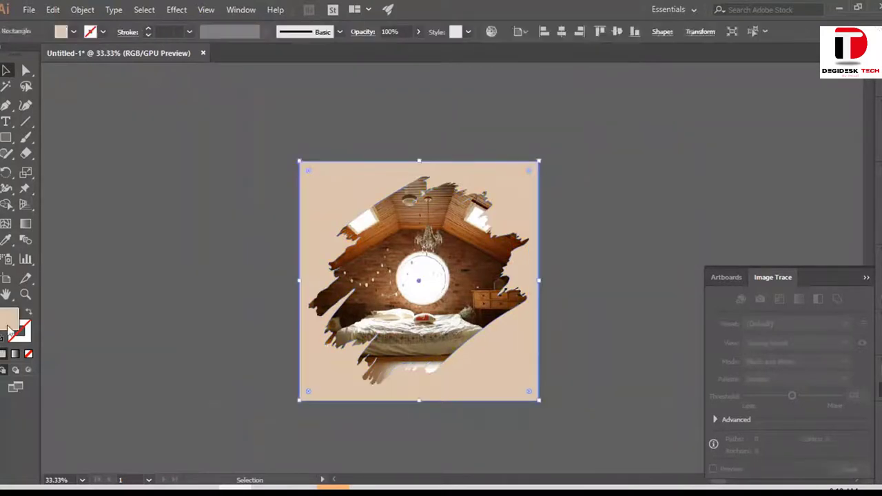
double_click(9, 318)
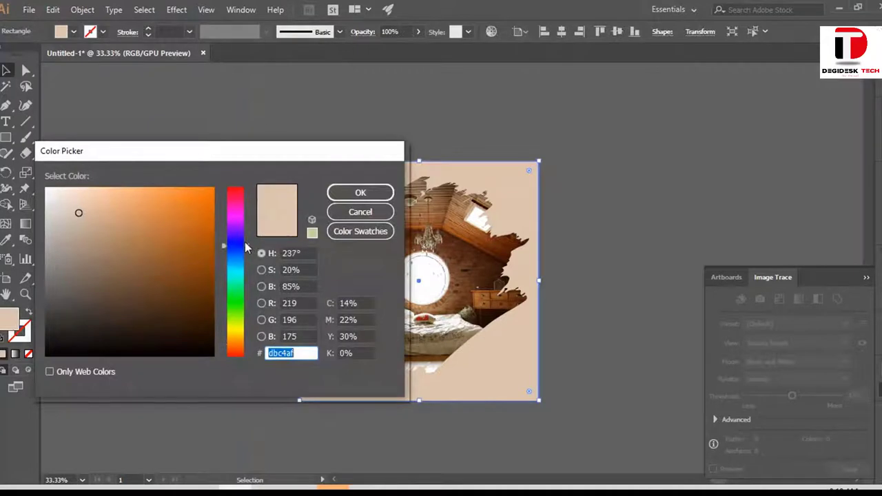
left_click_drag(235, 247, 236, 267)
left_click_drag(70, 200, 69, 187)
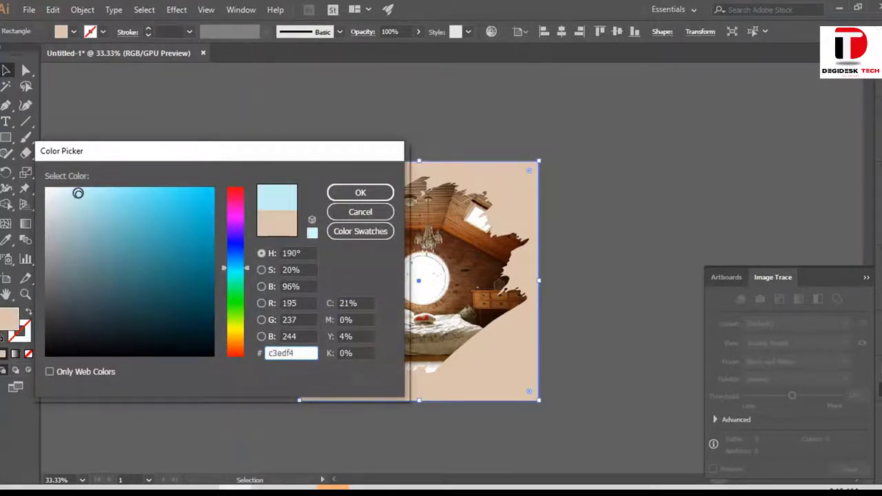
left_click(90, 200)
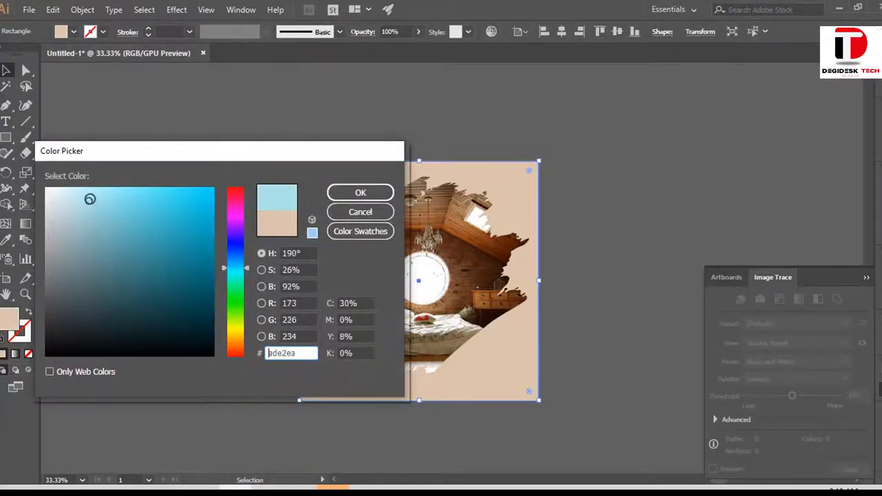
left_click(84, 193)
left_click_drag(84, 194, 65, 199)
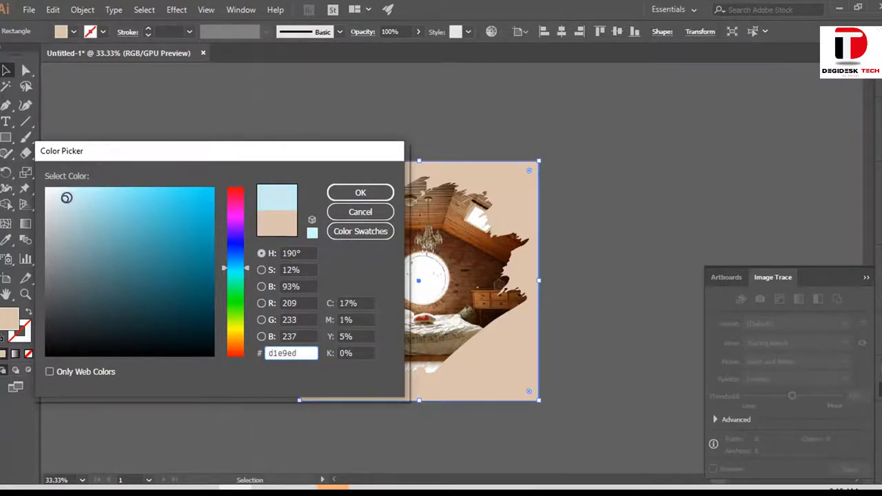
left_click(344, 196)
left_click(620, 262)
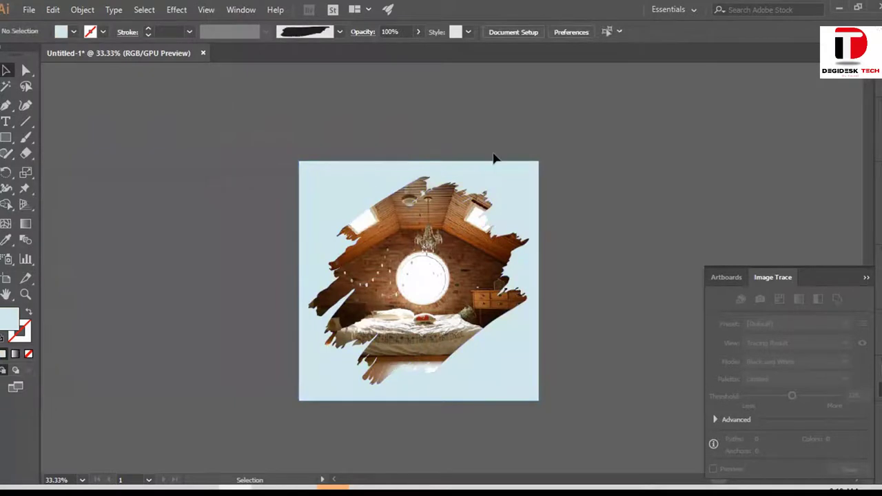
Reselect the square and reopen its fill colour, confirming it unchanged
left_click(484, 191)
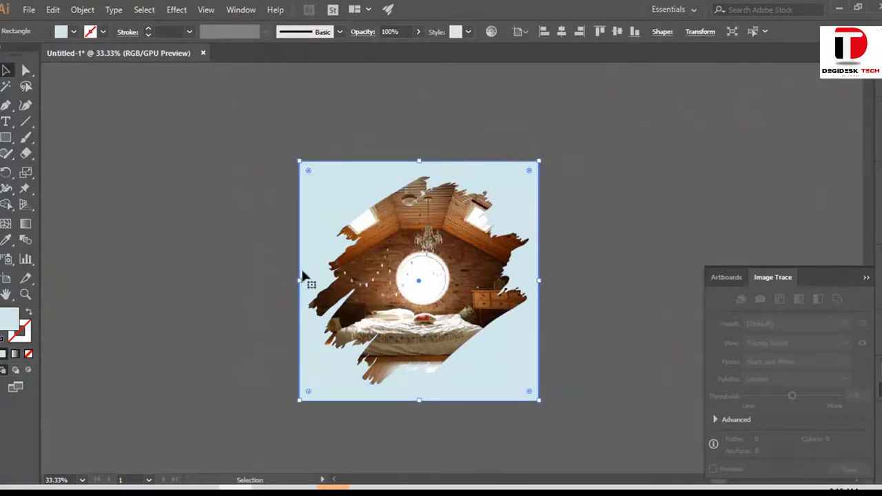
double_click(21, 319)
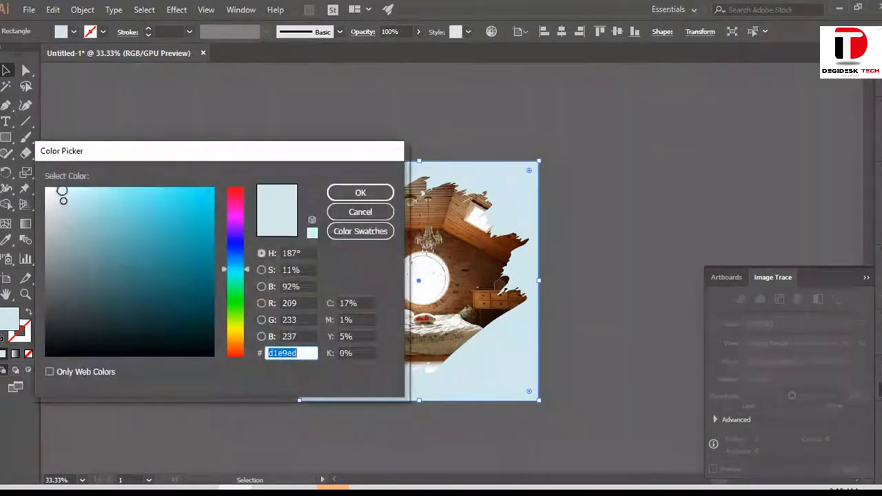
left_click(341, 194)
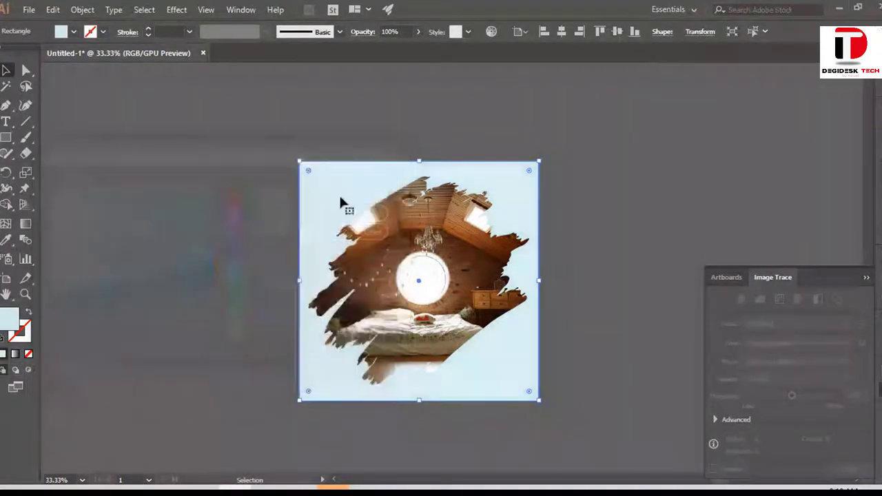
left_click(490, 433)
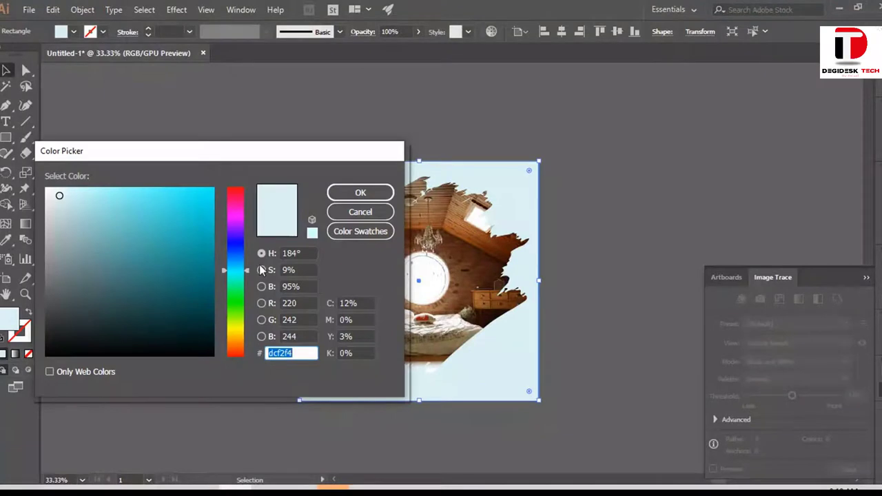
Refine the fill to 92% brightness and 7% saturation, giving pale blue #d9e7e8
left_click(296, 286)
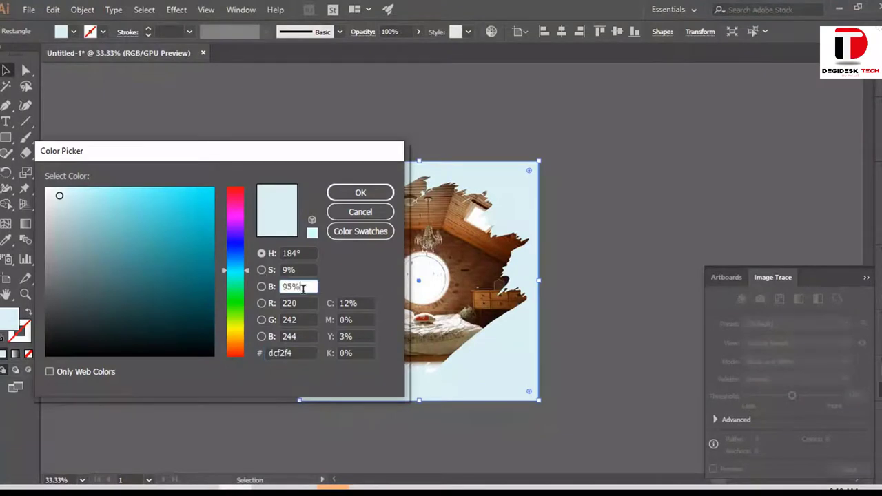
key("Down")
key("Down")
key("Down")
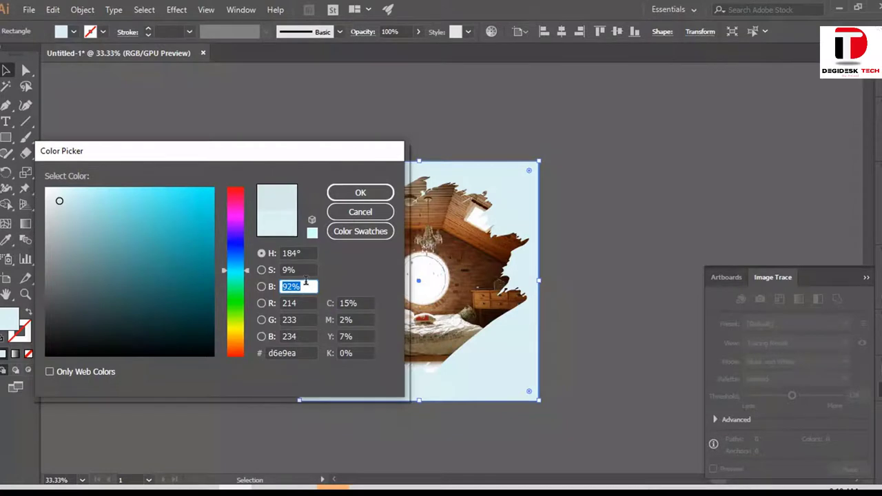
left_click(305, 270)
key("Down")
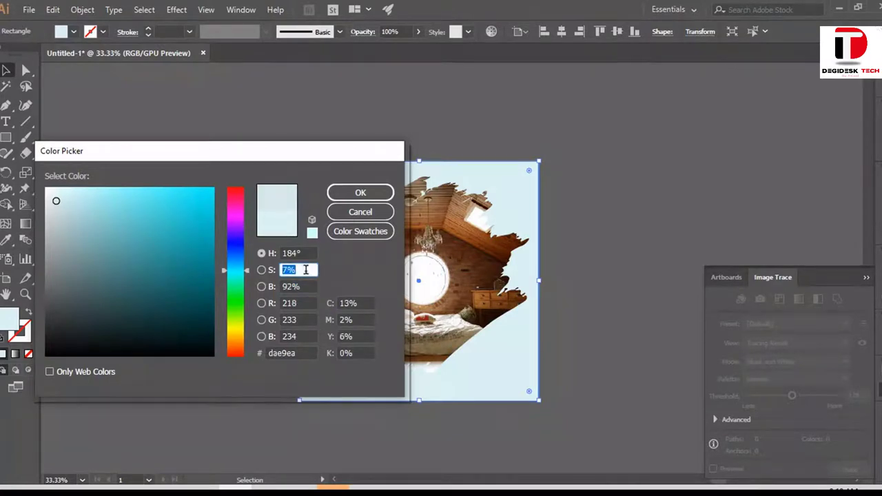
key("Down")
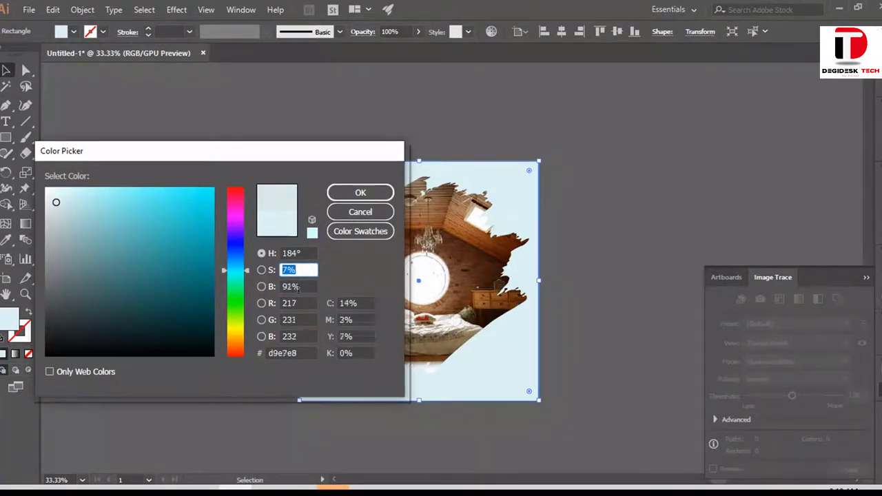
key("Return")
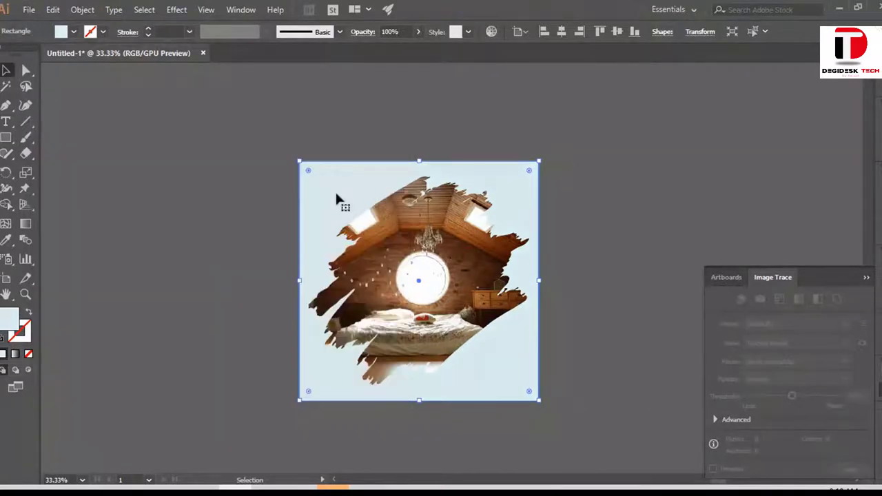
left_click(548, 243)
key("ctrl+plus")
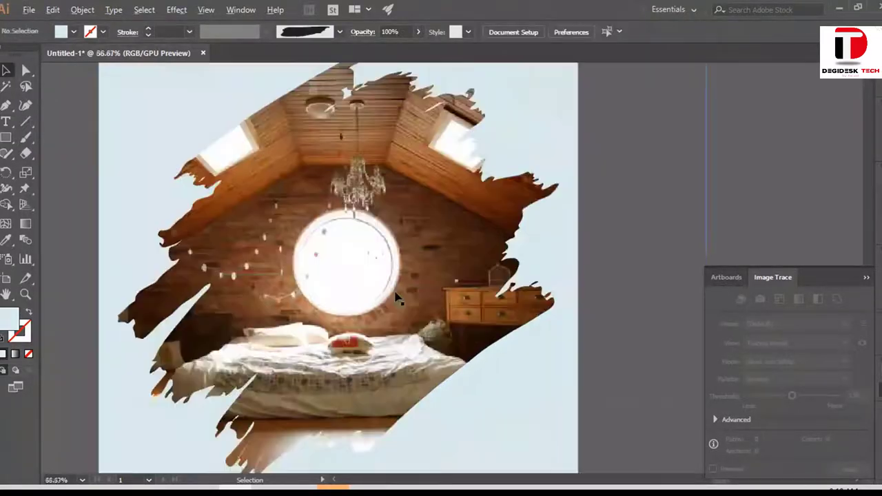
key("ctrl+plus")
key("ctrl+minus")
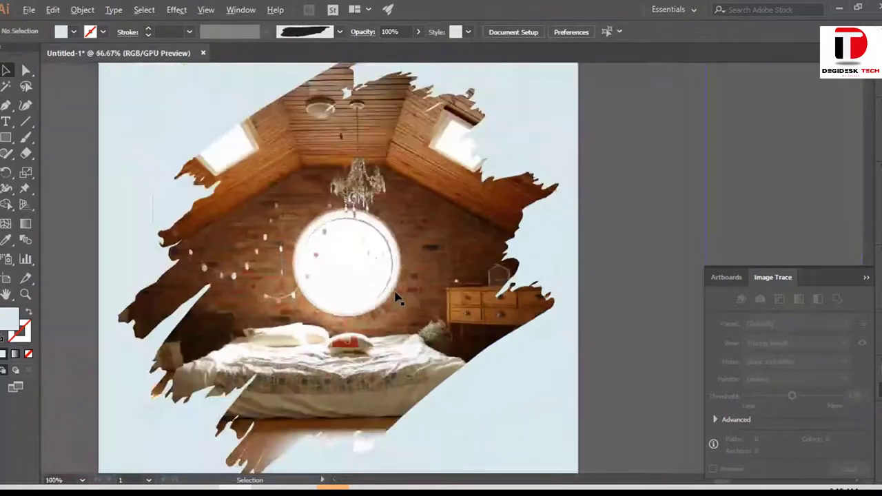
key("ctrl+minus")
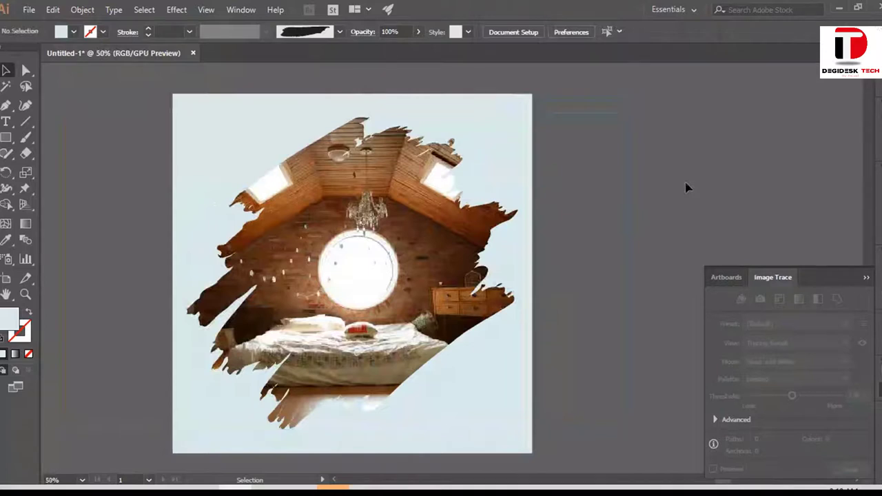
scroll(378, 270, "down", 1)
Enter the clip group, select the bedroom photo and delete it, restoring the beige square
double_click(376, 264)
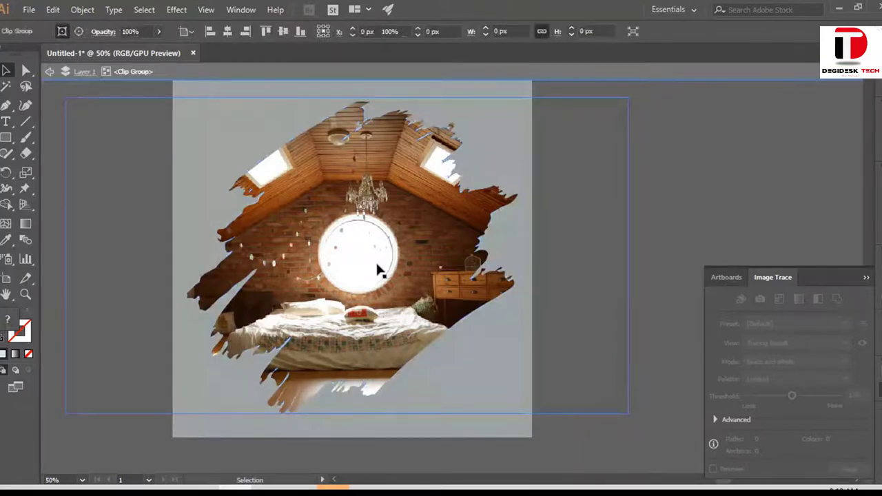
left_click(378, 271)
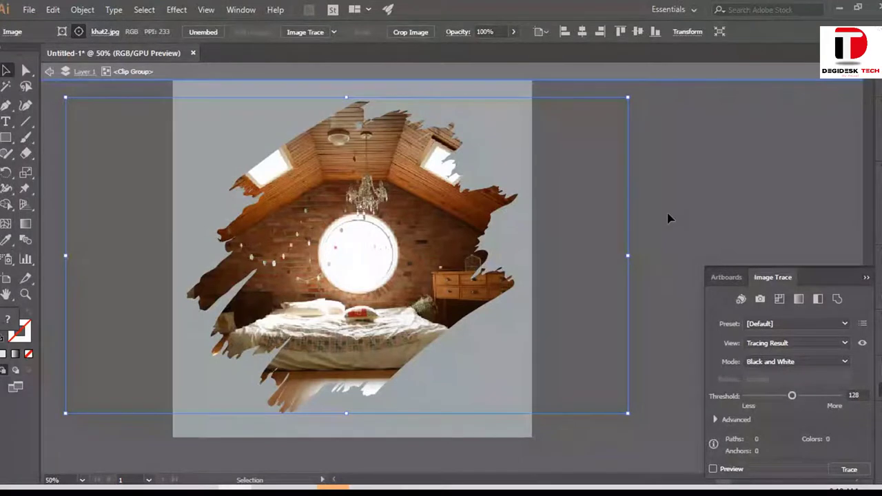
left_click(668, 218)
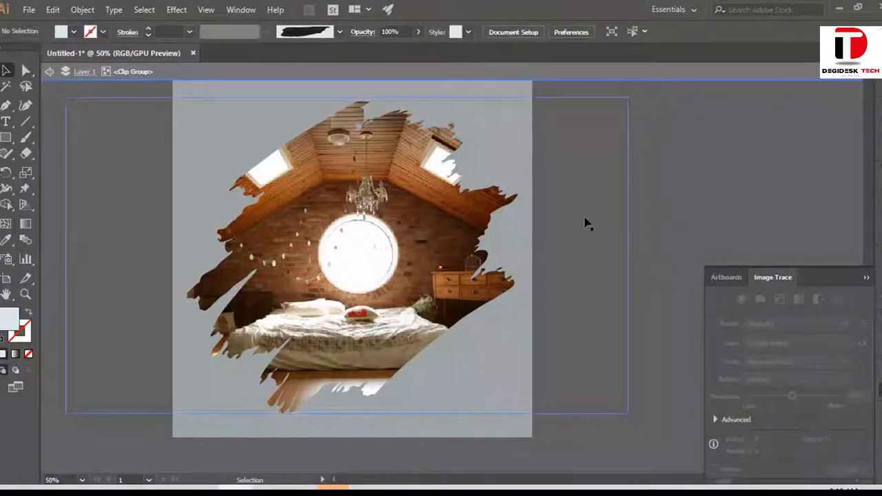
left_click(338, 276)
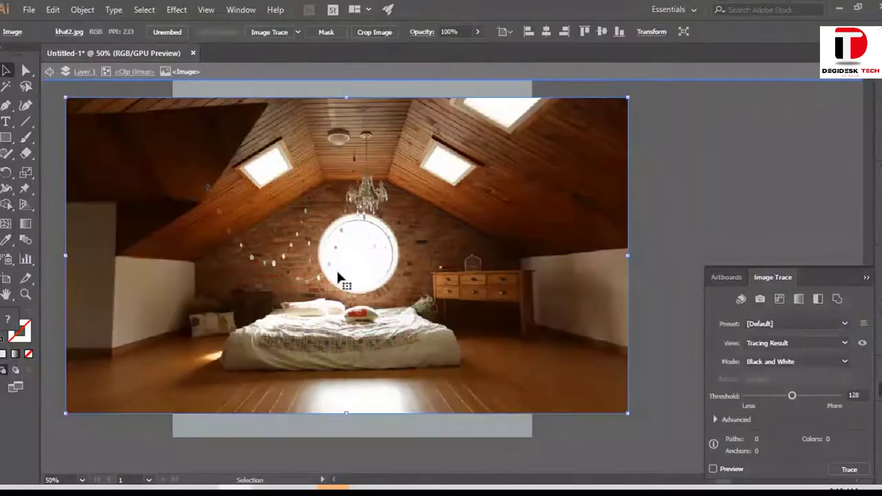
key("Delete")
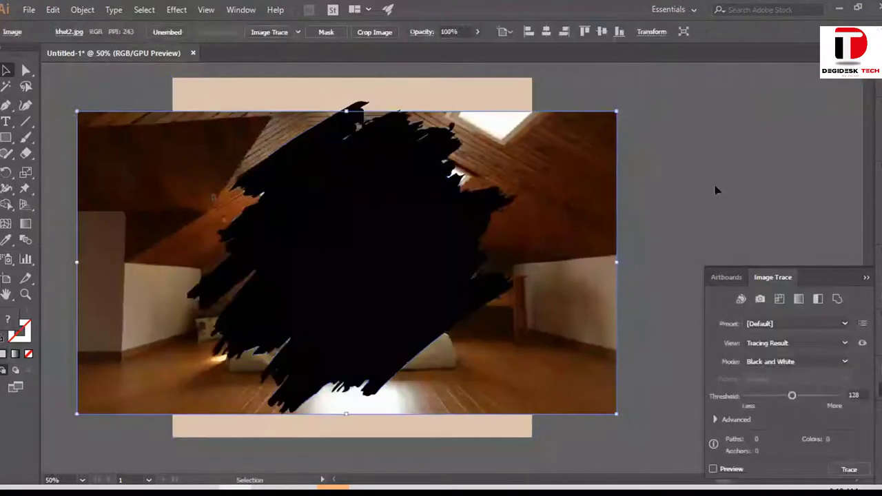
key("Delete")
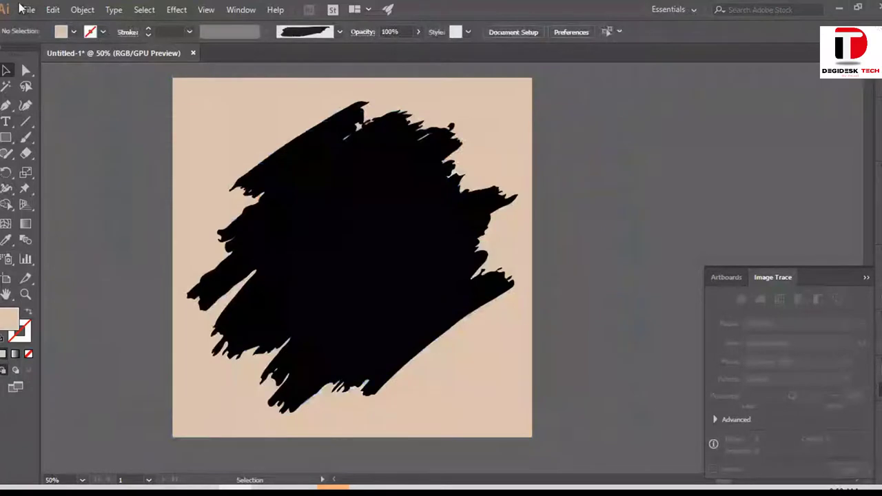
Place khat.jpg from Download images, finding it by typing 'kha'
left_click(26, 9)
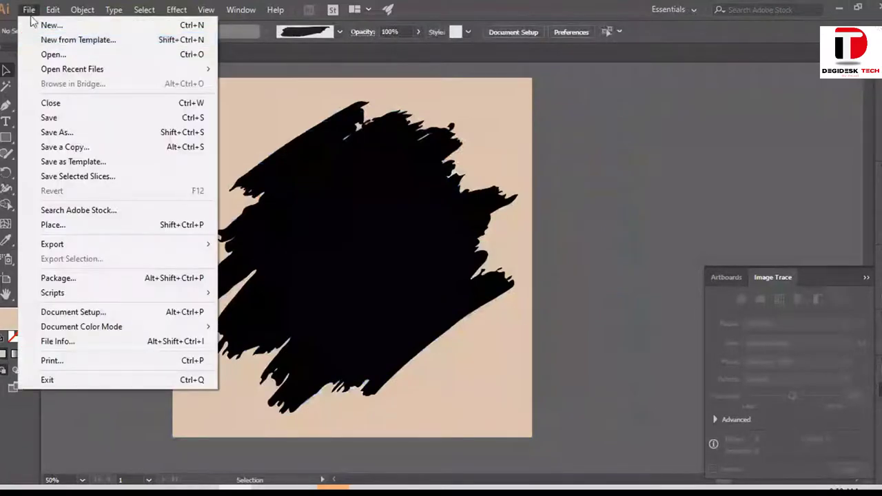
left_click(69, 227)
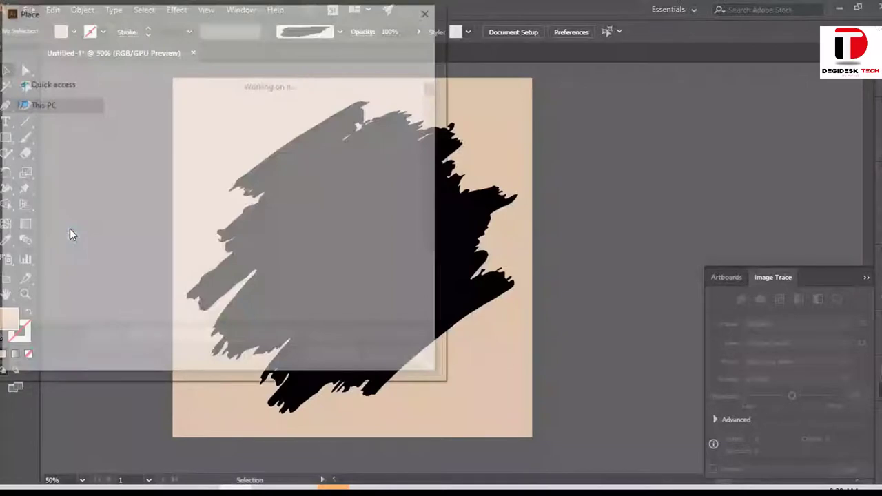
scroll(269, 178, "down", 5)
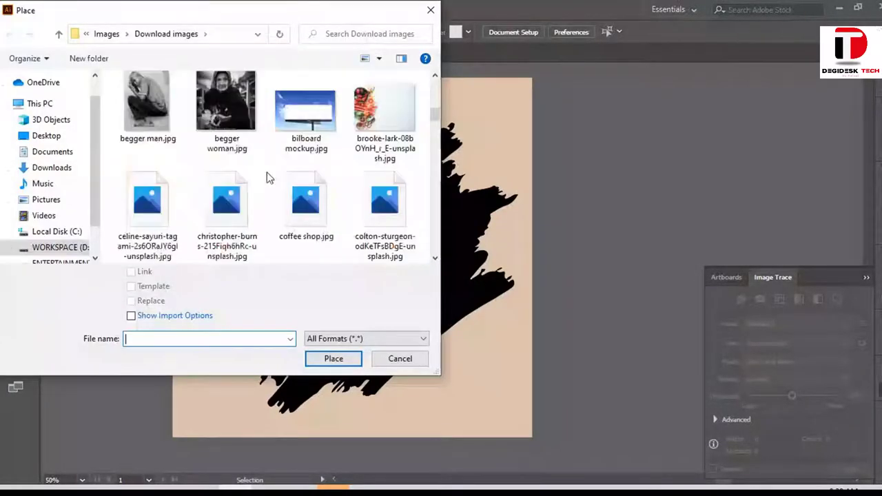
scroll(269, 177, "down", 5)
scroll(269, 178, "down", 5)
scroll(269, 178, "down", 2)
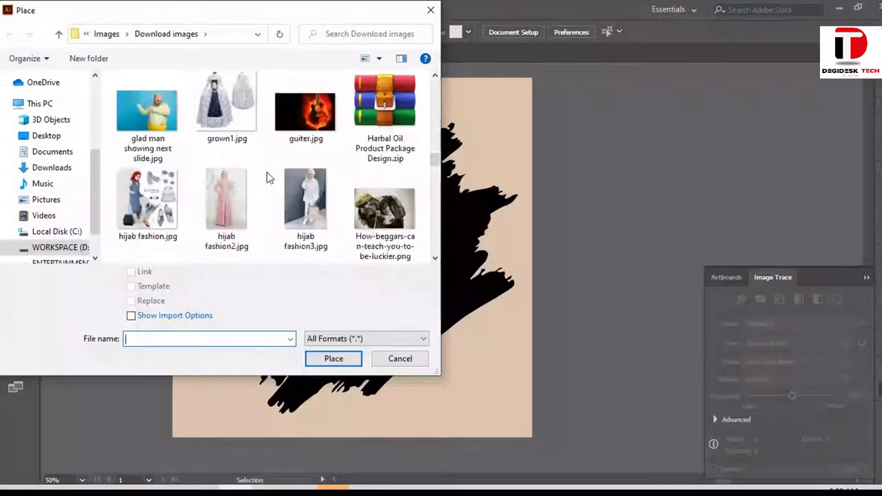
scroll(269, 178, "down", 5)
type("kha")
left_click(145, 363)
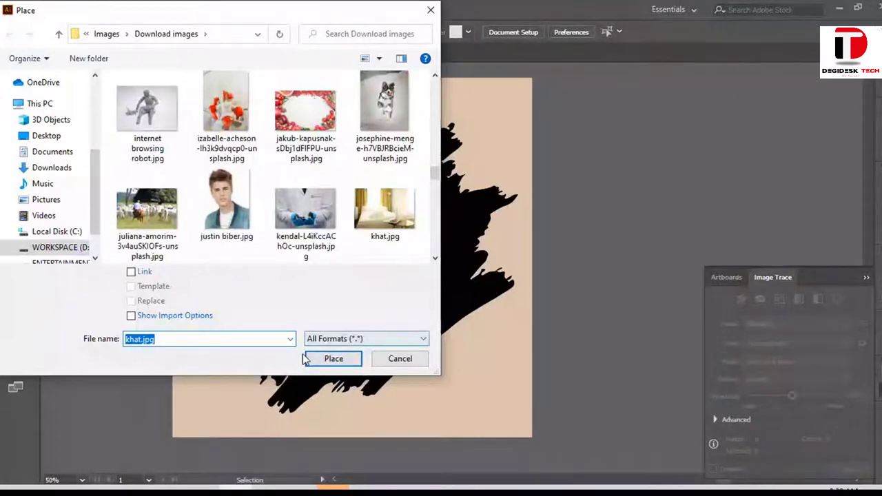
left_click(306, 355)
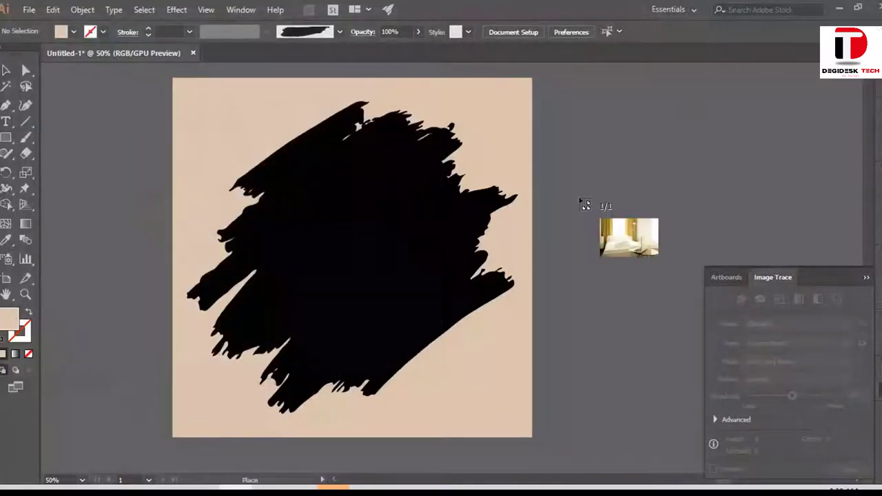
Drop khat.jpg, shrink it beside the artboard and send it behind the brush artwork
left_click(585, 206)
key("ctrl+minus")
key("ctrl+minus")
key("ctrl+minus")
left_click_drag(673, 277, 521, 272)
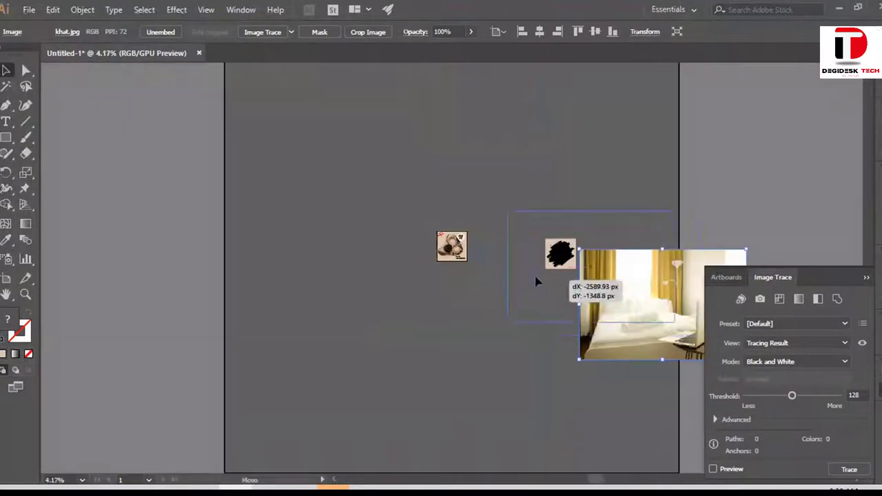
left_click_drag(661, 317, 616, 292)
key("ctrl+plus")
key("ctrl+plus")
key("ctrl+plus")
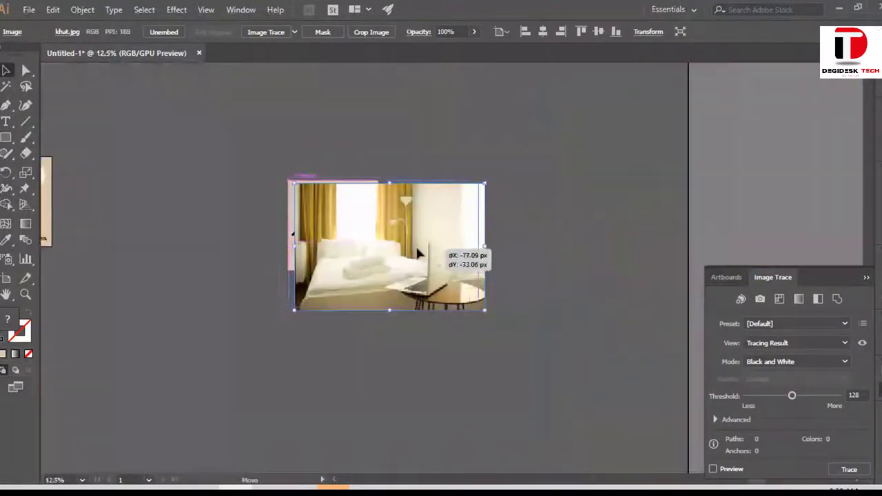
left_click_drag(486, 310, 478, 307)
key("ctrl+shift+bracketleft")
left_click(354, 379)
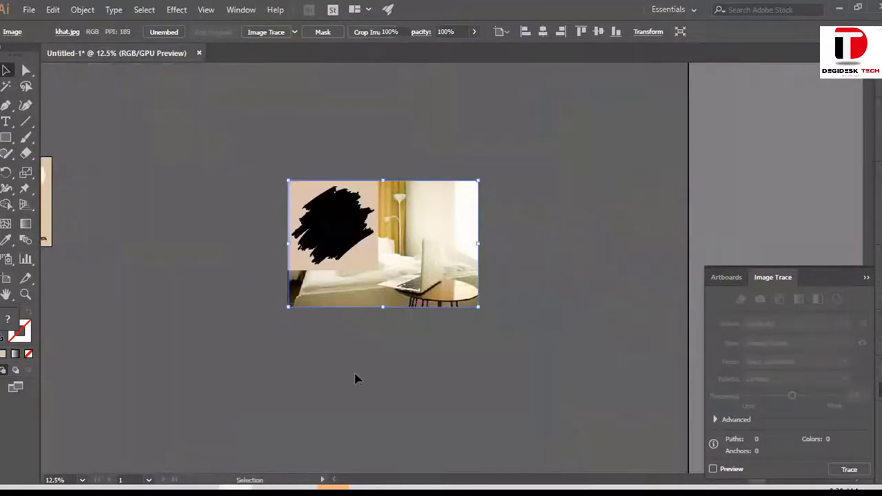
Send the beige square to the back, then resize and stretch the photo over the brush shape
left_click(356, 270)
key("ctrl+shift+bracketleft")
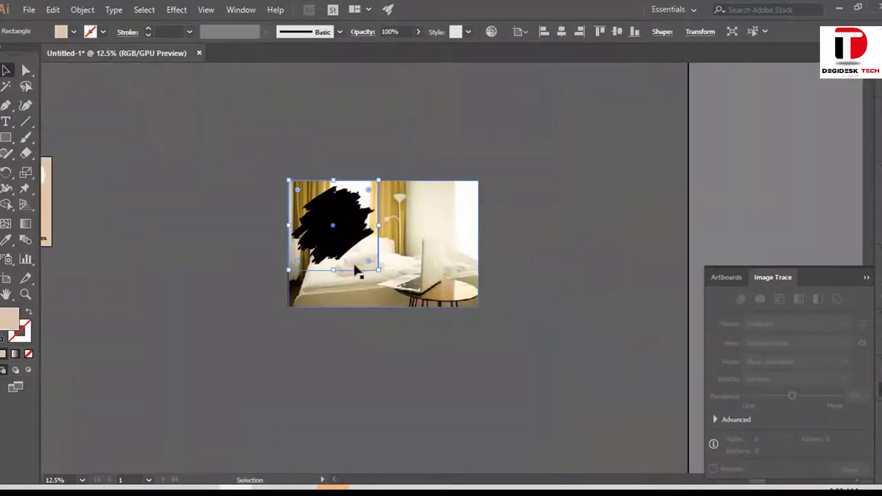
key("ctrl+plus")
left_click_drag(357, 301, 255, 331)
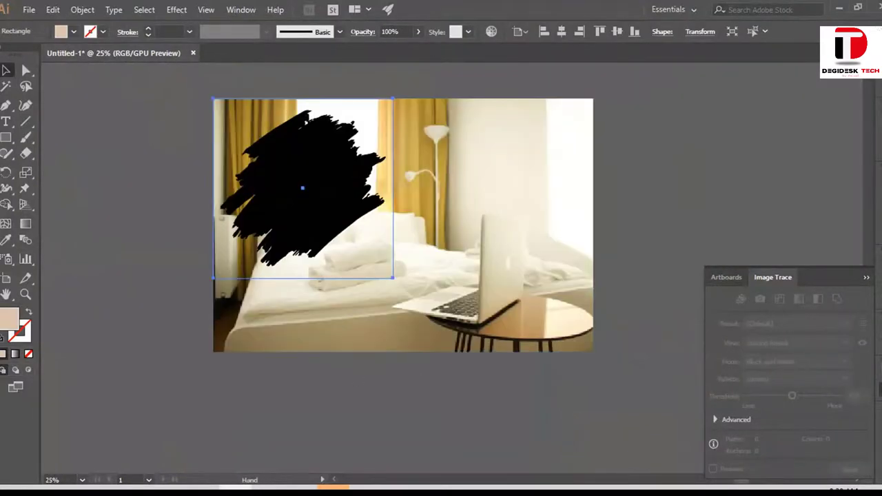
left_click_drag(528, 304, 448, 321)
left_click(449, 321)
left_click_drag(514, 369, 418, 308)
key("ctrl+plus")
mouse_move(453, 256)
left_mouse_down()
mouse_move(390, 231)
mouse_move(187, 118)
left_mouse_up()
left_click_drag(293, 257, 293, 303)
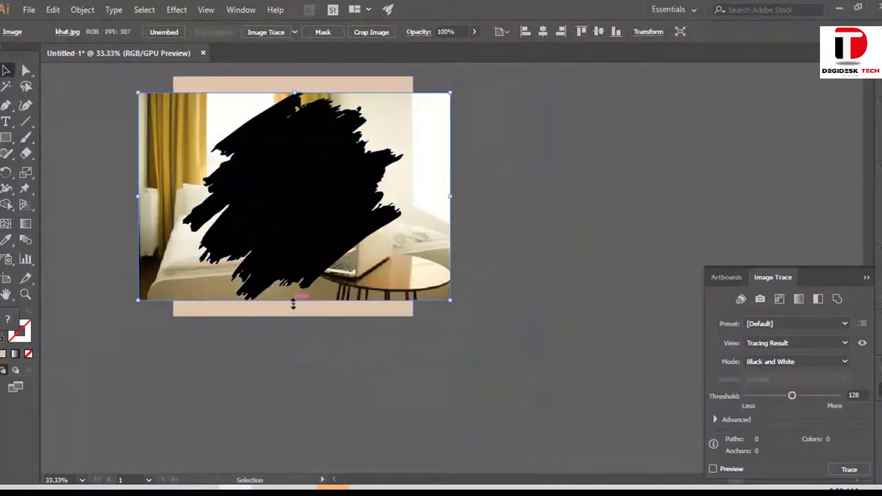
Clip the photo to the brush shape with Ctrl+7 and nudge the clip group into place
key("ctrl+a")
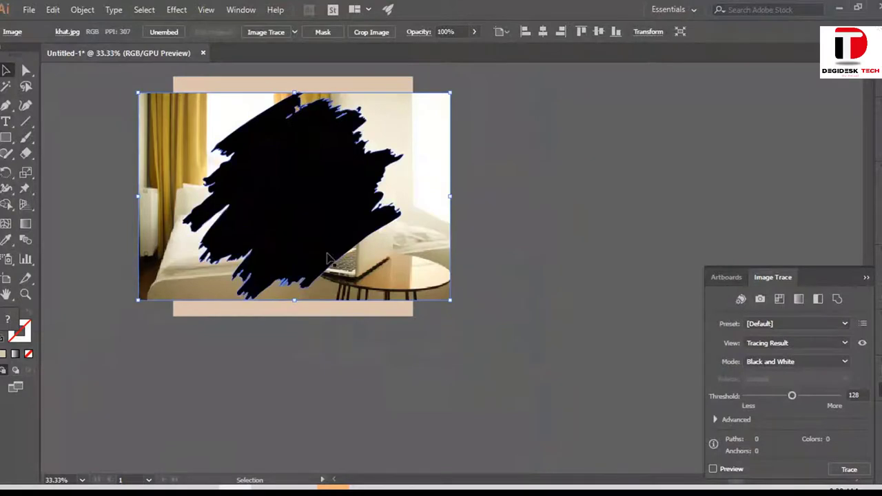
key("ctrl+7")
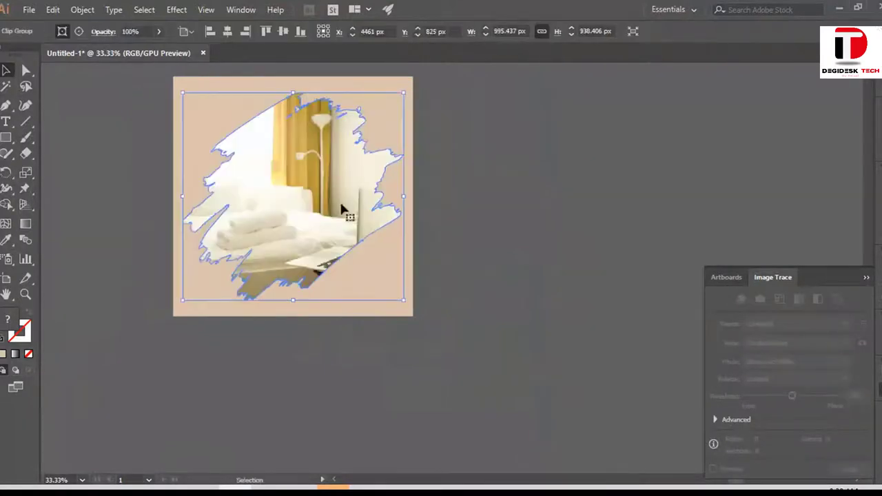
scroll(344, 206, "up", 1)
scroll(298, 294, "up", 1)
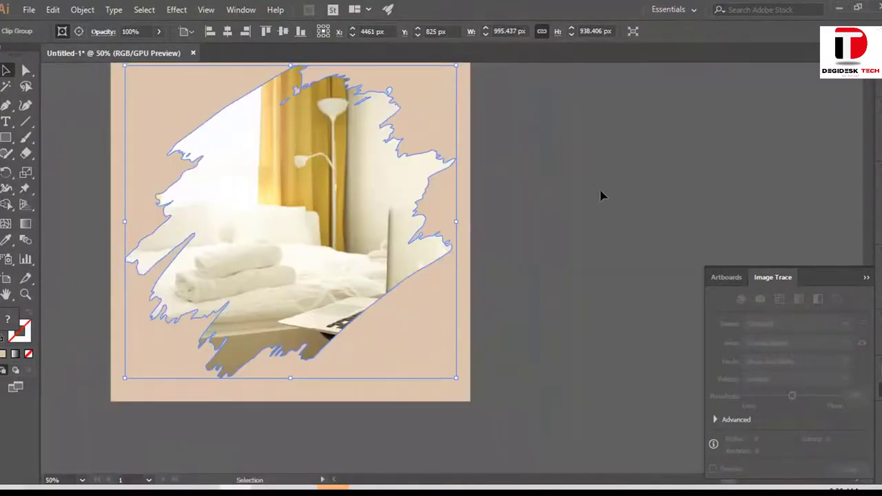
scroll(579, 213, "left", 2)
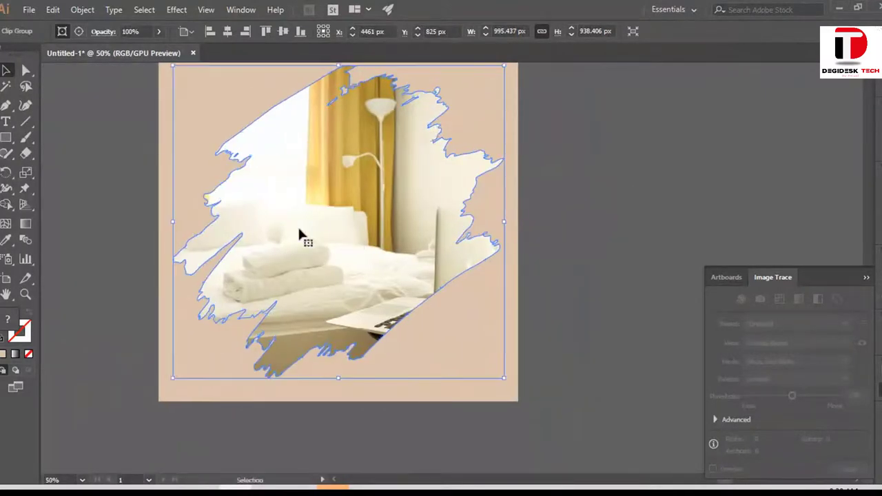
key("Up")
key("Up")
key("Up")
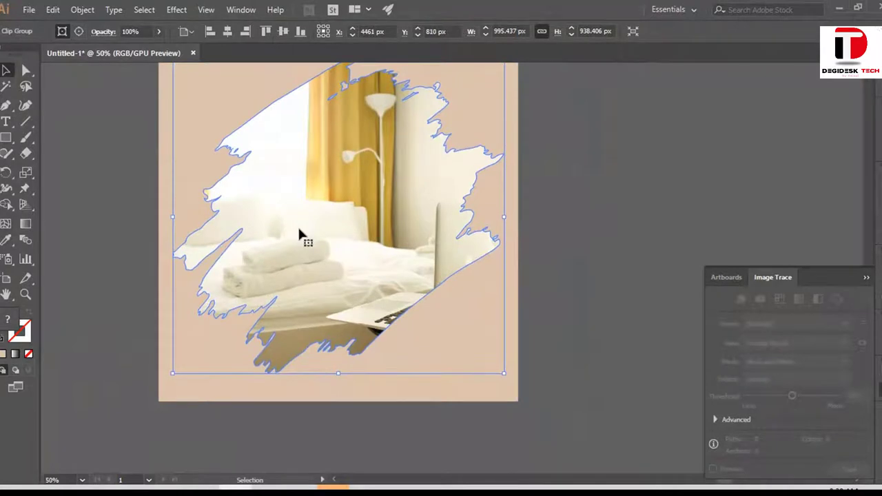
key("Down")
key("Down")
Shift the photo right and then left inside the clipping shape to adjust its framing
double_click(298, 234)
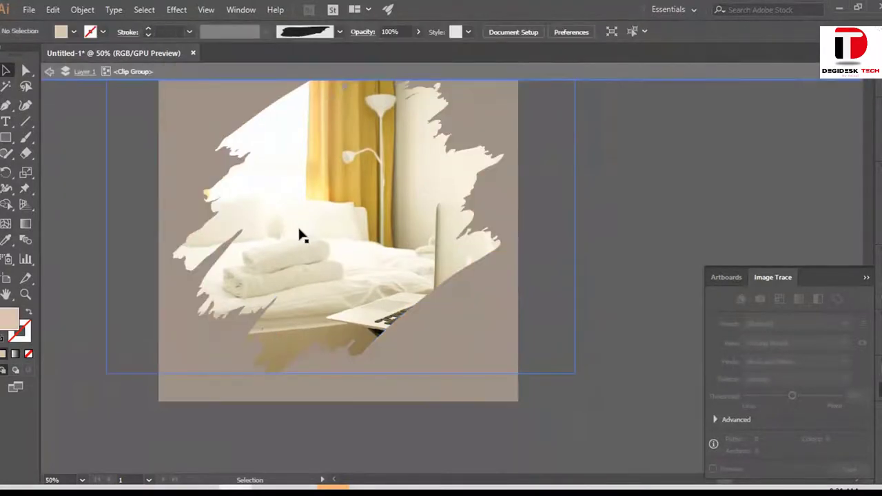
key("Right")
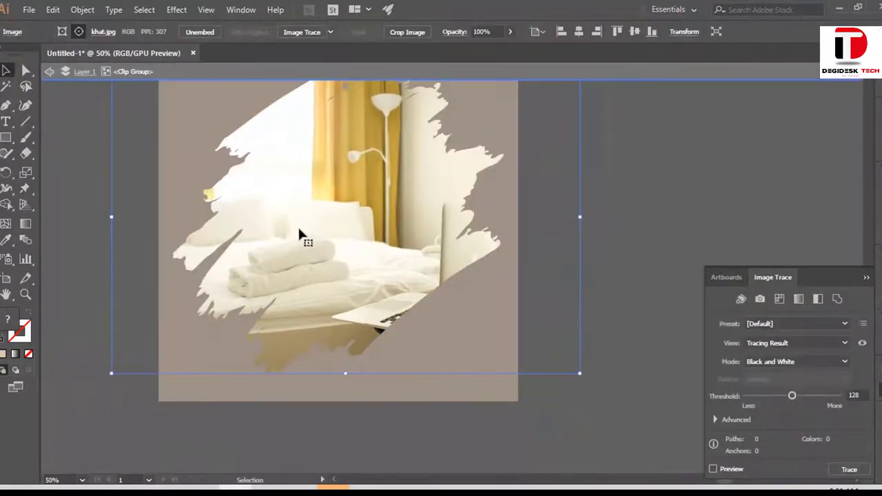
key("Right")
key("Right")
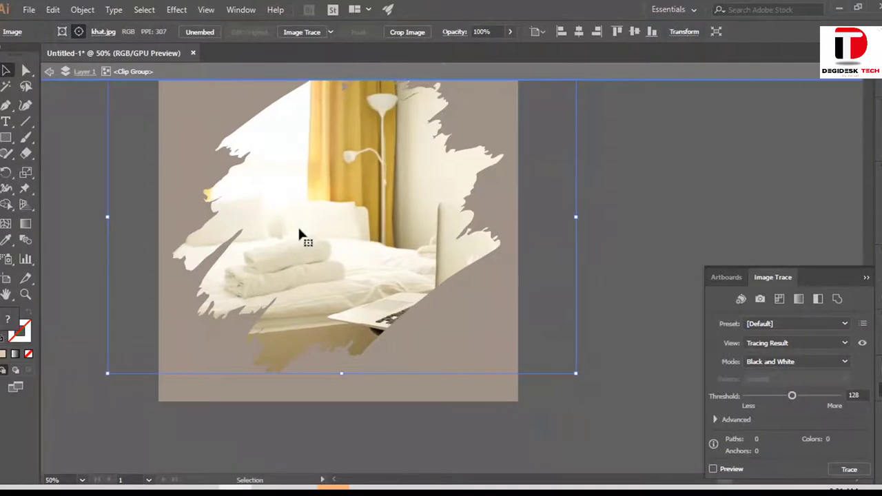
key("shift+Left")
key("shift+Left")
scroll(550, 234, "up", 2)
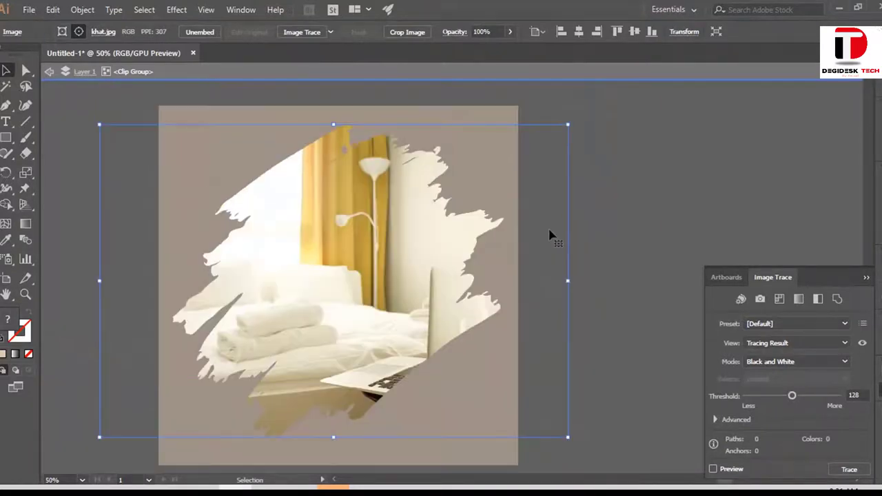
left_click(591, 211)
scroll(435, 244, "down", 1)
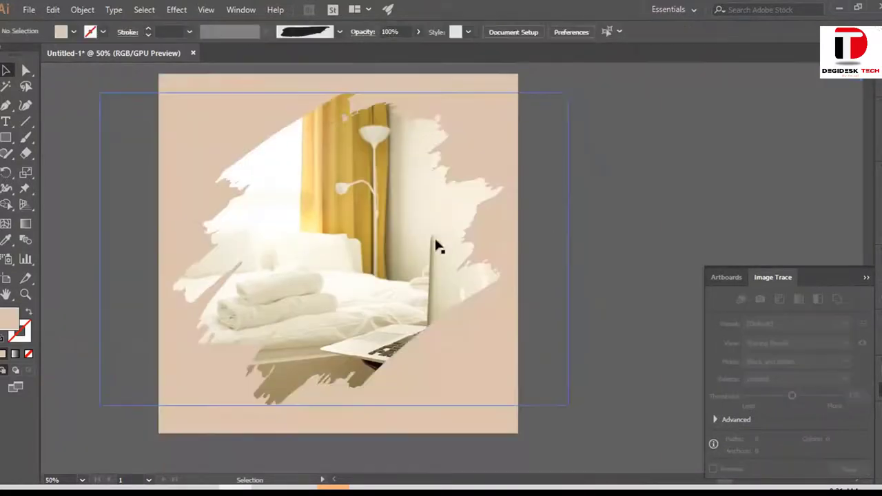
scroll(493, 131, "up", 1)
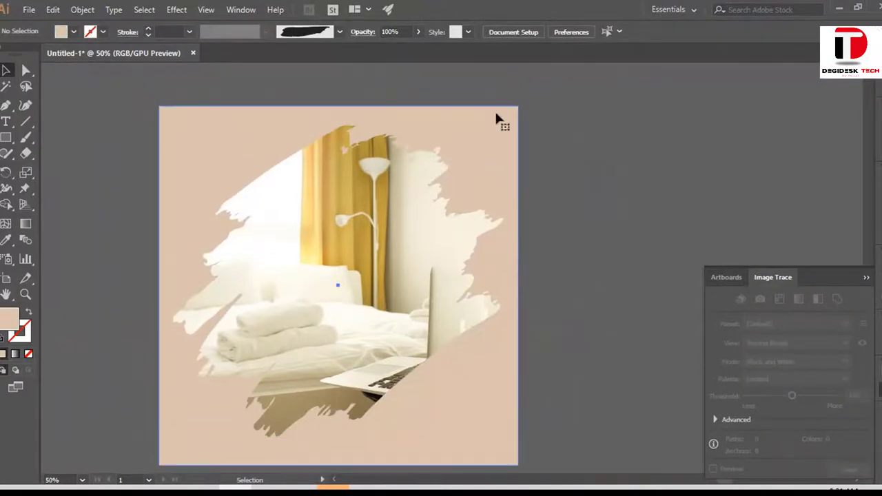
left_click(498, 117)
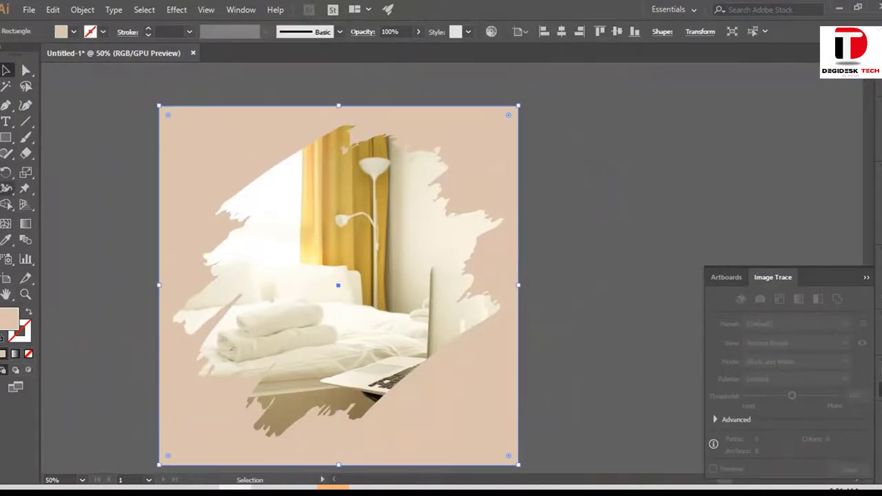
Try several photo colours with the Eyedropper, settling on a darker beige for the background square
left_click(5, 240)
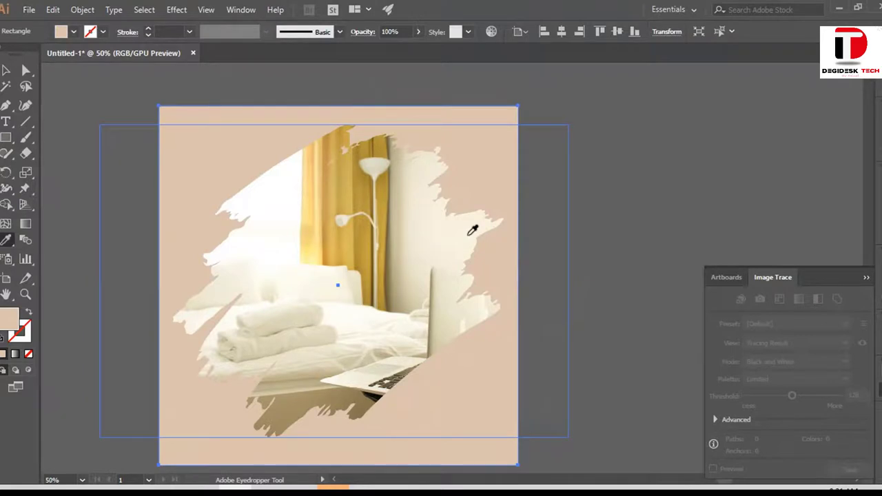
left_click(467, 230)
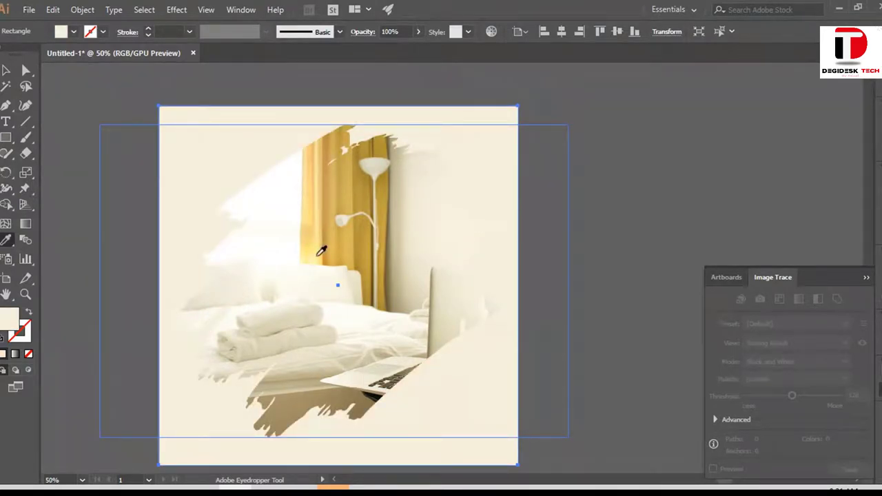
left_click(321, 251)
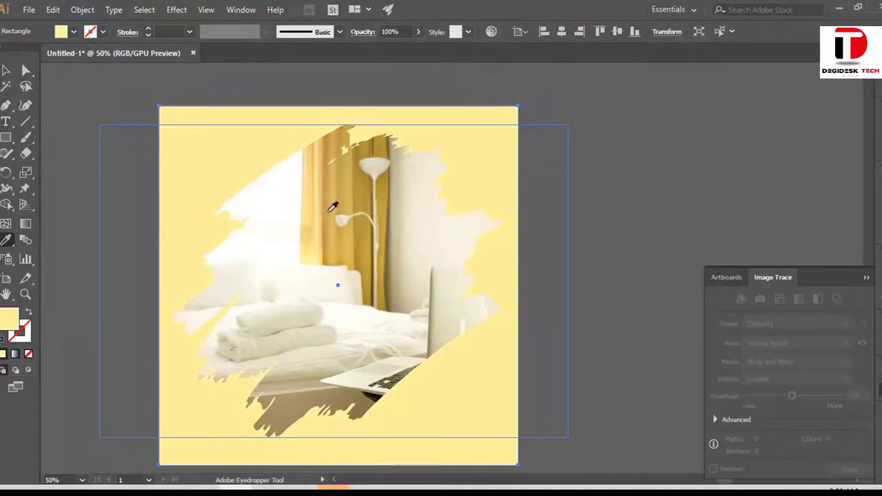
left_click(343, 197)
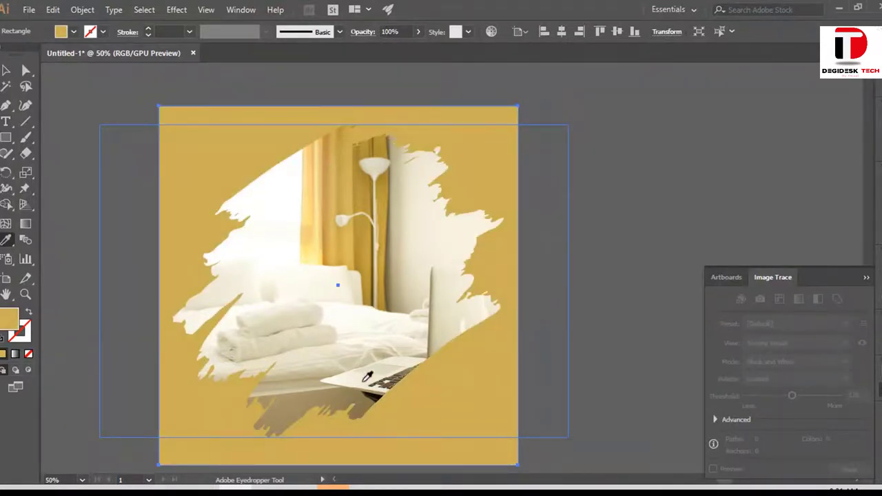
left_click(364, 382)
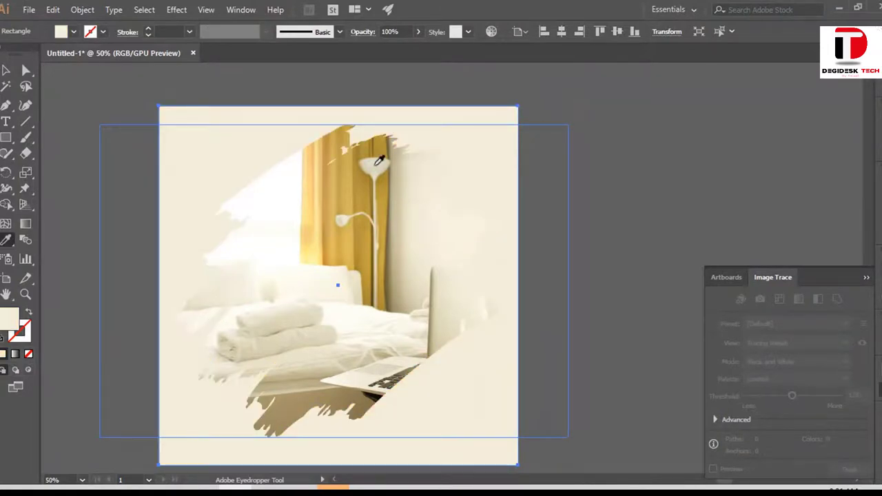
left_click(375, 165)
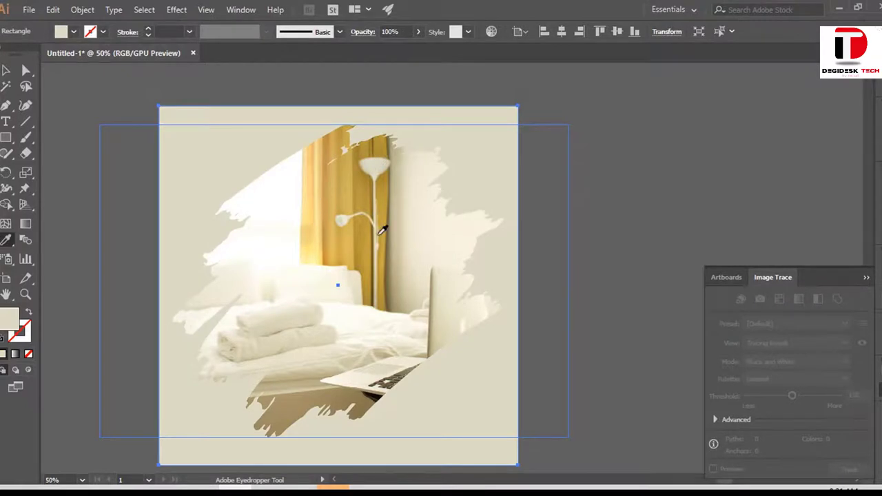
key("v")
left_click(63, 112)
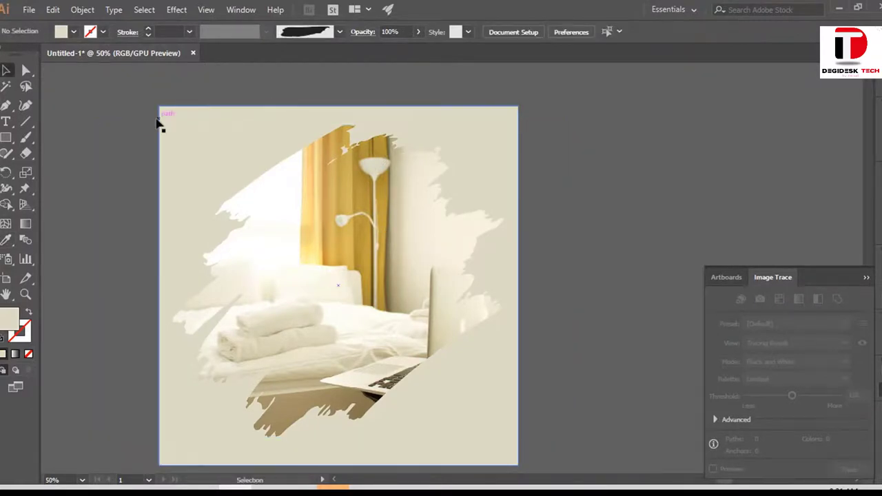
Raise the background square's fill brightness to 90%
left_click(160, 124)
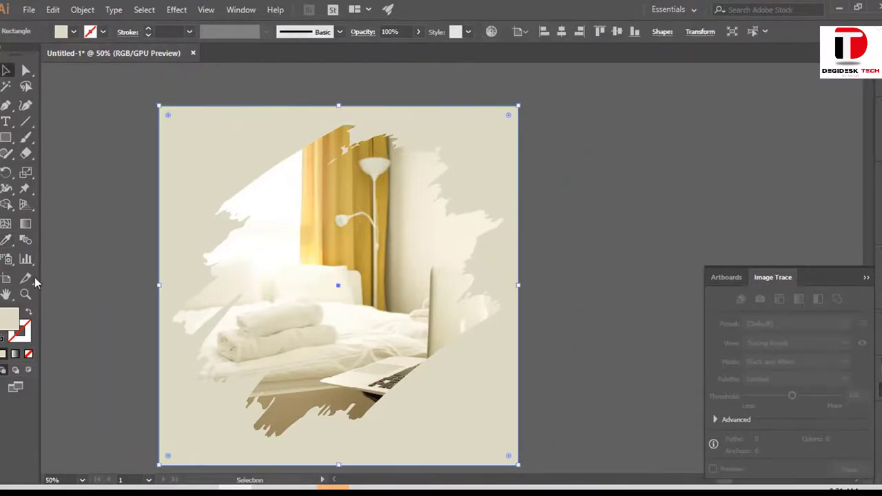
double_click(11, 319)
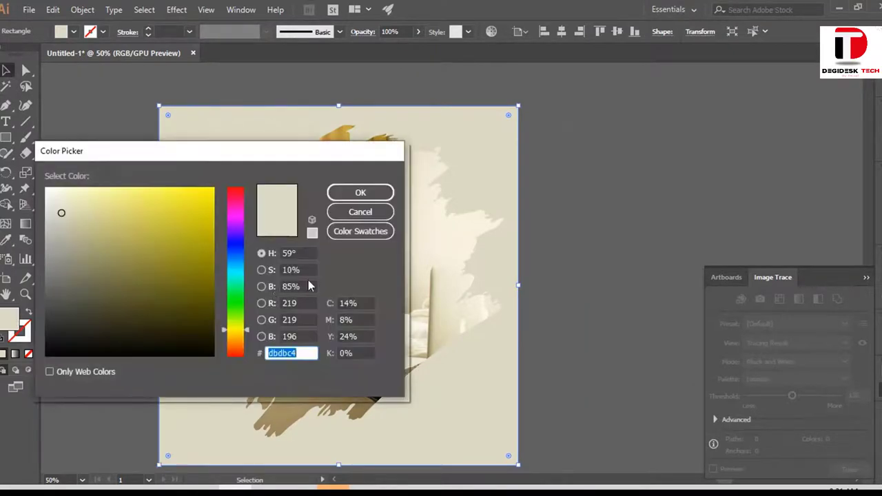
left_click(304, 285)
key("Down")
key("Up")
key("Up")
key("Up")
key("Up")
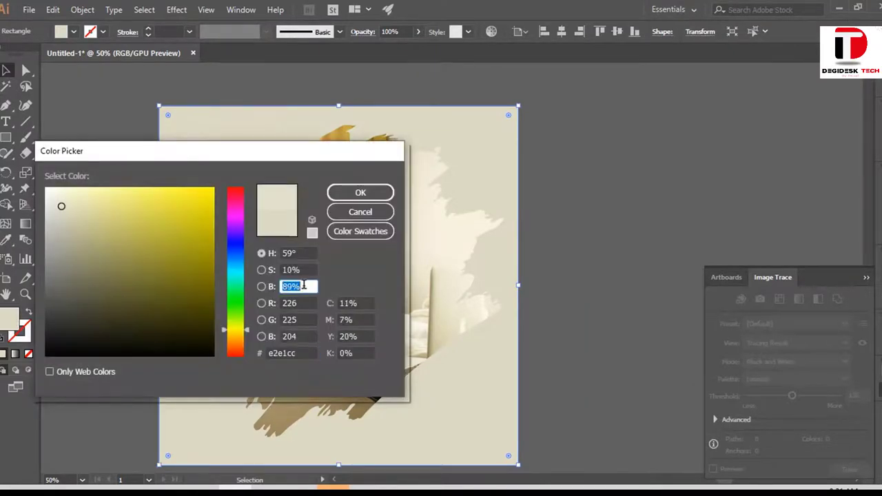
key("Up")
key("Up")
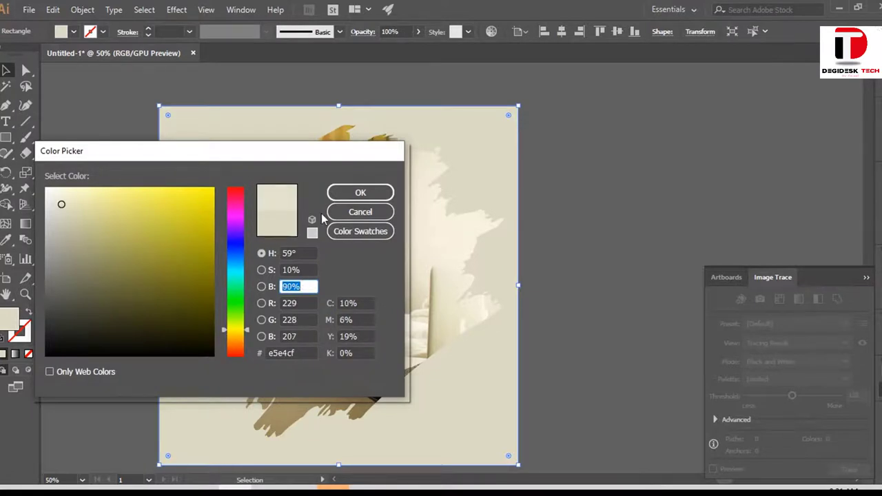
left_click(345, 193)
key("ctrl+shift+a")
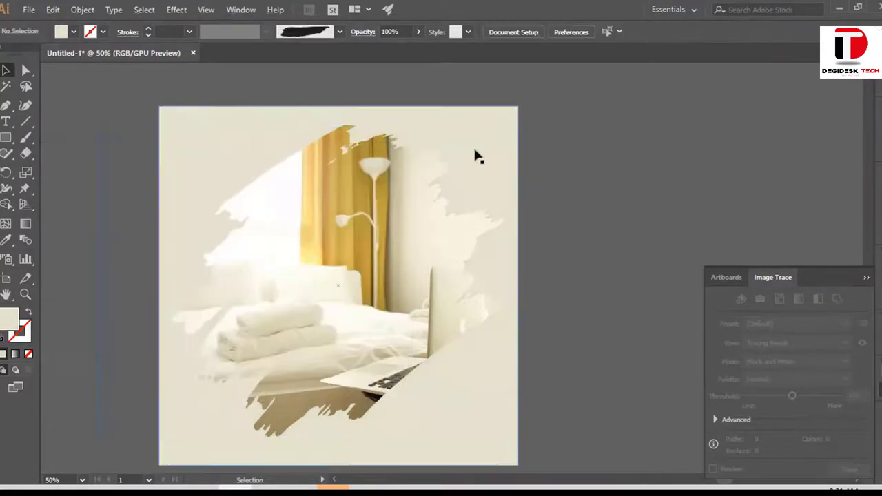
Enter and leave isolation mode on the background rectangle
double_click(485, 123)
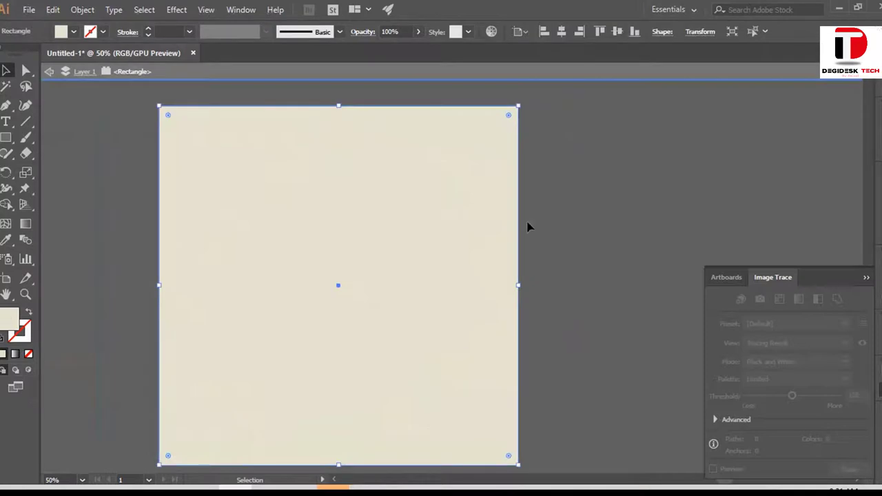
left_click(528, 226)
left_click(494, 115)
key("Escape")
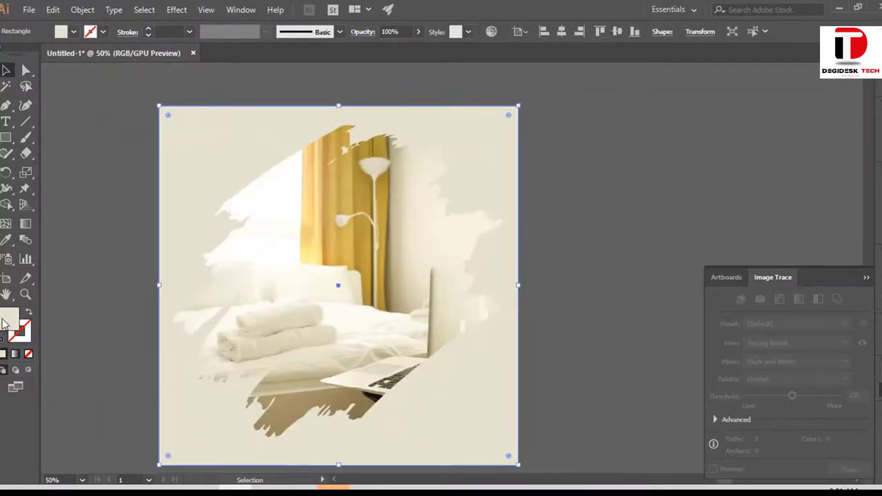
Edit the background fill's hex value so it ends in 'cf'
double_click(4, 323)
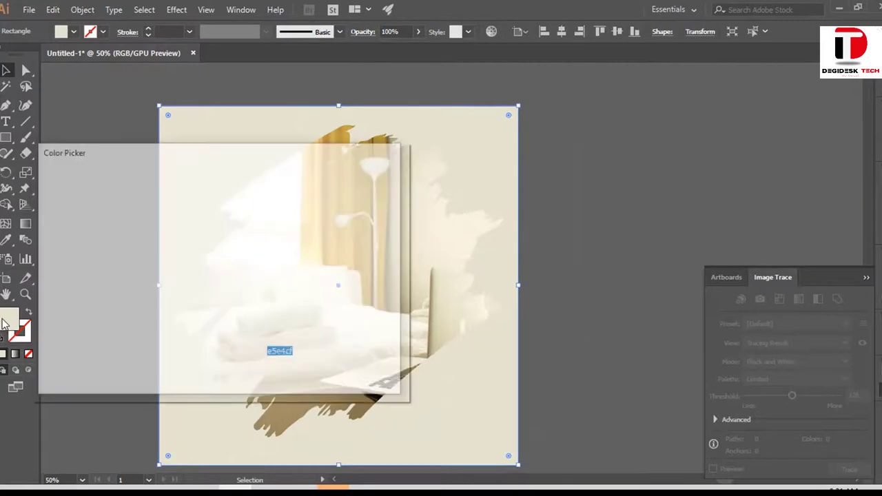
left_click(295, 353)
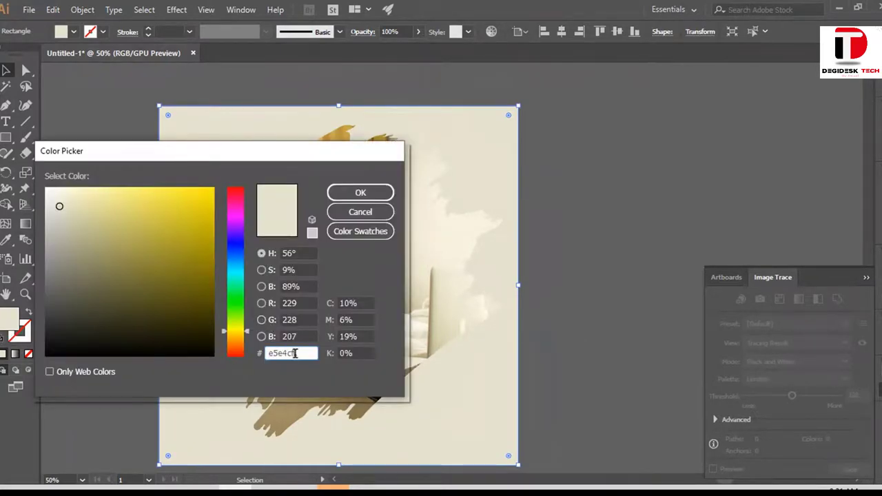
key("BackSpace")
key("BackSpace")
type("cf")
left_click_drag(305, 353, 258, 353)
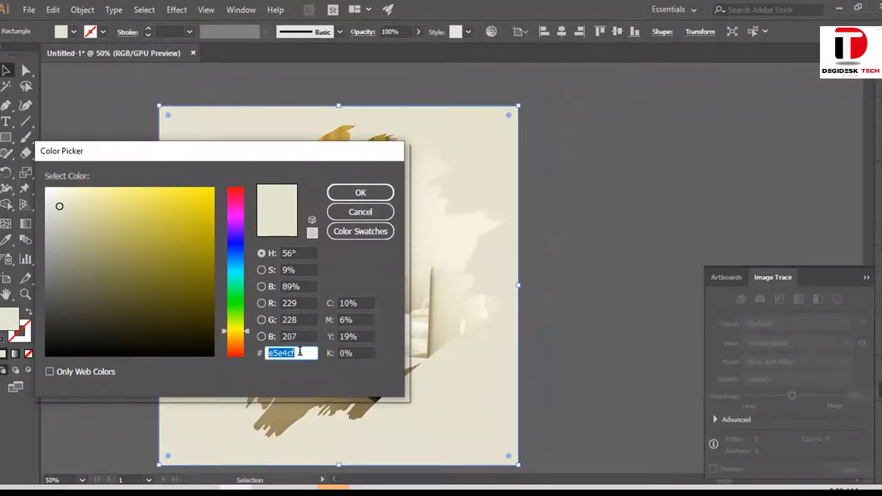
Set the background fill to saturation 9% and brightness 84%, then deselect
double_click(293, 303)
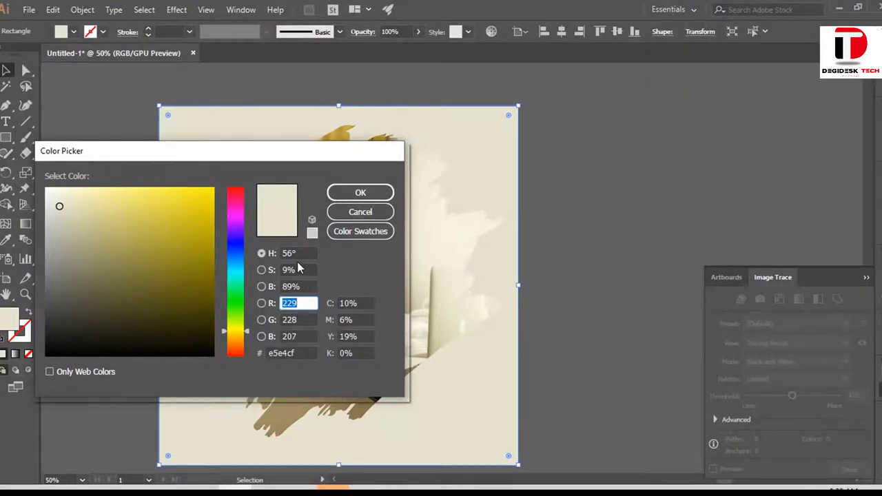
double_click(297, 270)
key("Down")
key("Down")
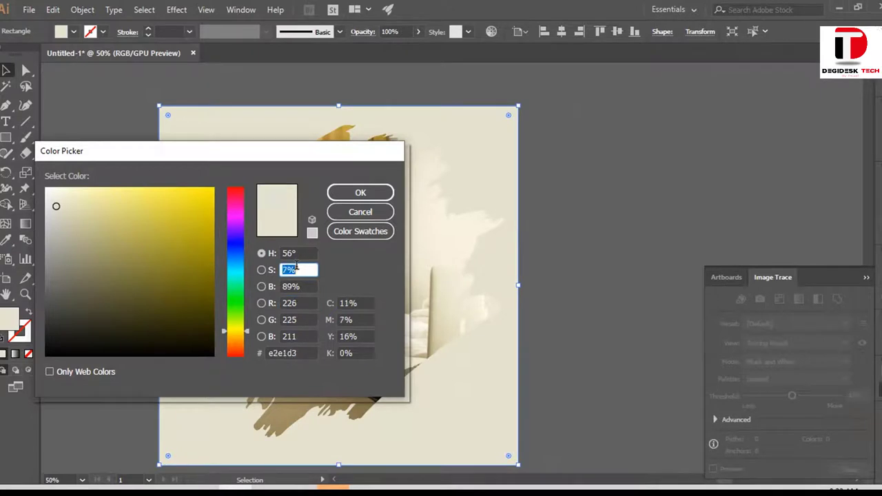
key("Up")
key("Up")
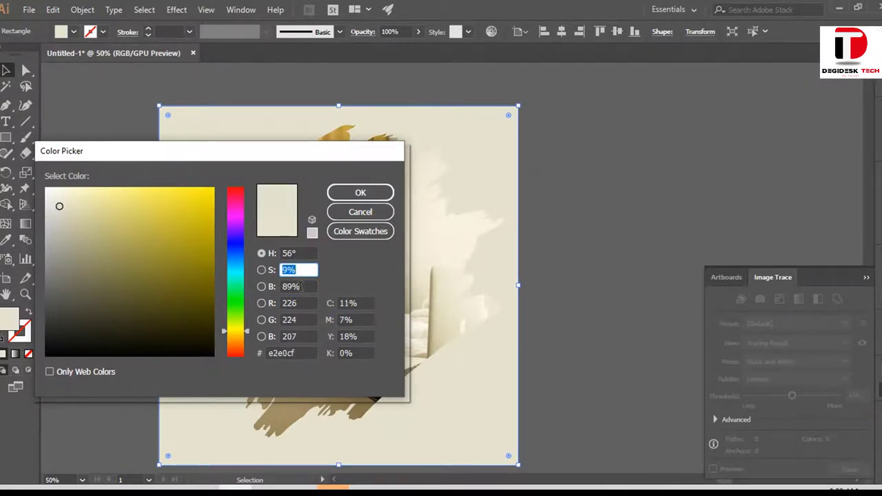
double_click(301, 287)
key("Down")
key("Down")
key("Down")
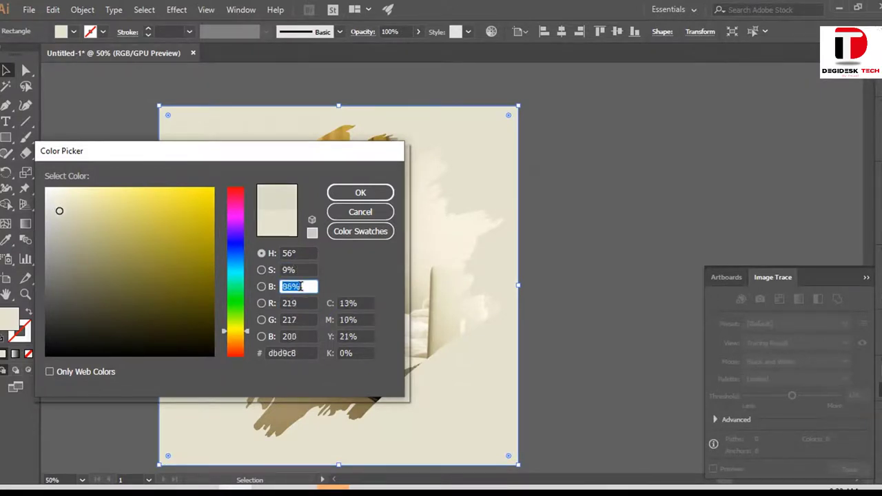
key("Down")
key("Down")
left_click(356, 196)
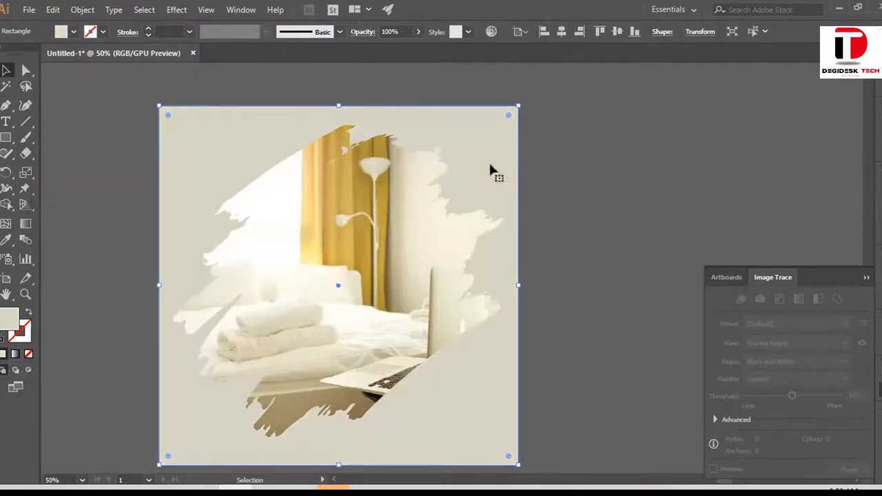
left_click(574, 135)
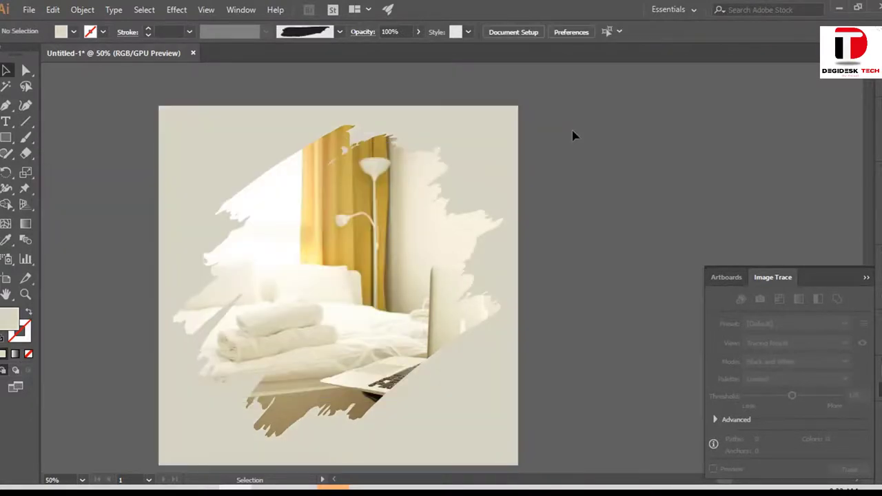
Scroll around to review the bedroom design and reach the coffee '50% off' promo artboard
scroll(525, 150, "down", 1)
scroll(630, 236, "down", 1)
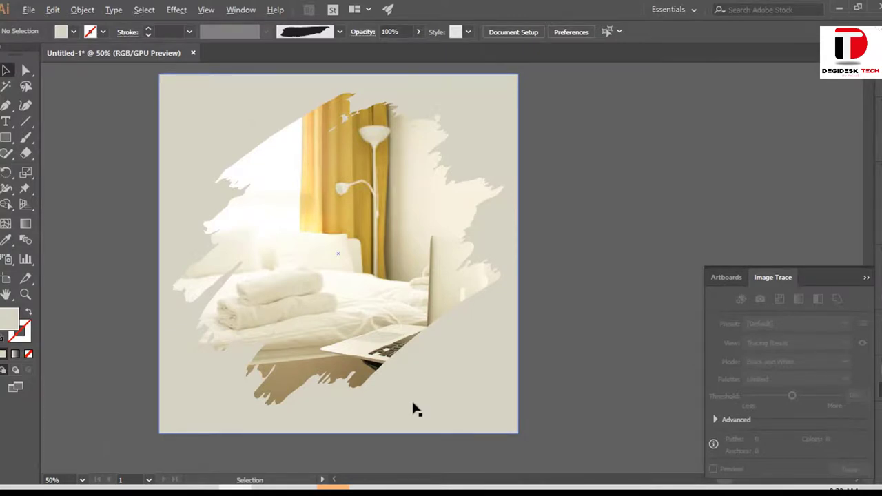
scroll(414, 410, "down", 2)
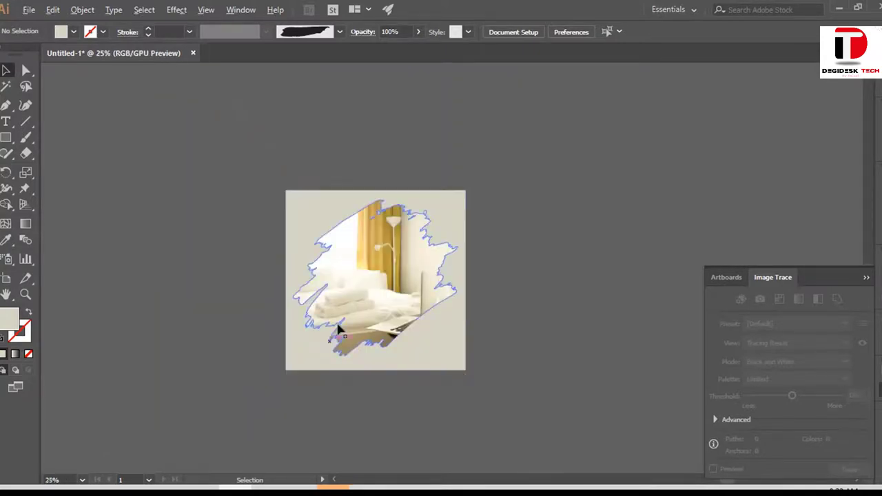
scroll(338, 331, "up", 1)
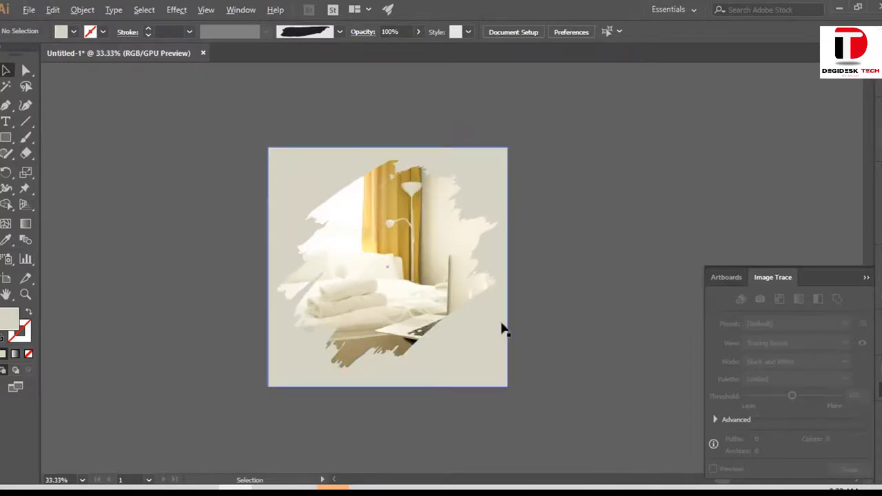
scroll(420, 317, "up", 1)
scroll(362, 302, "up", 2)
scroll(362, 301, "down", 1)
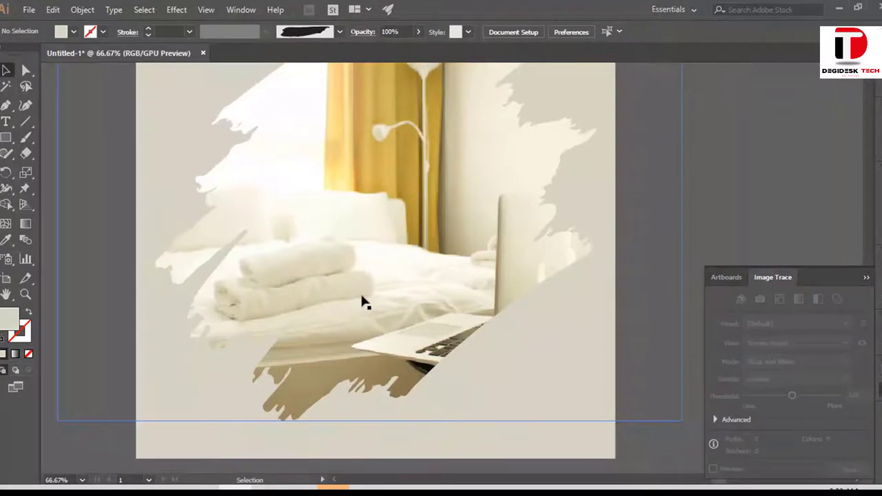
scroll(537, 210, "up", 1)
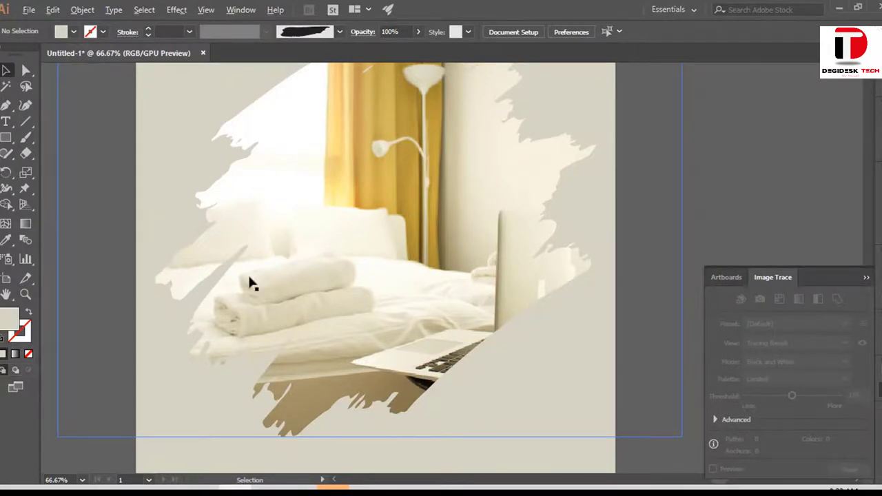
scroll(237, 291, "down", 1)
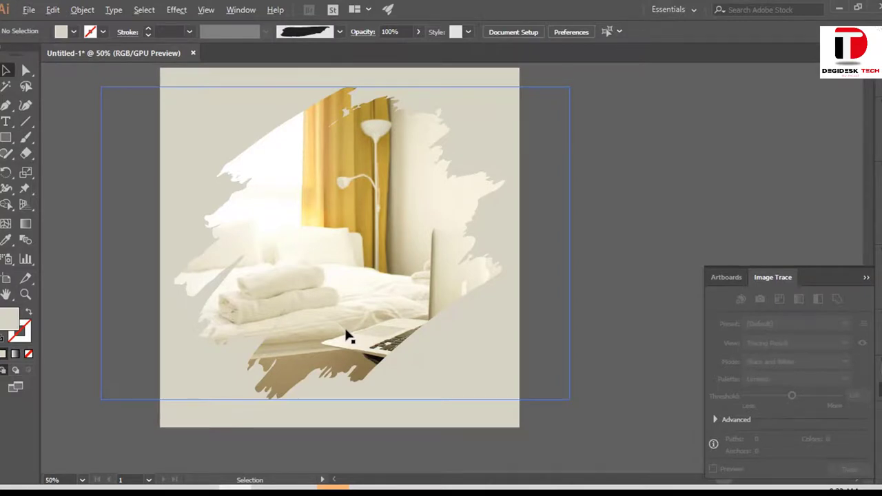
scroll(347, 336, "down", 1)
scroll(350, 331, "down", 1)
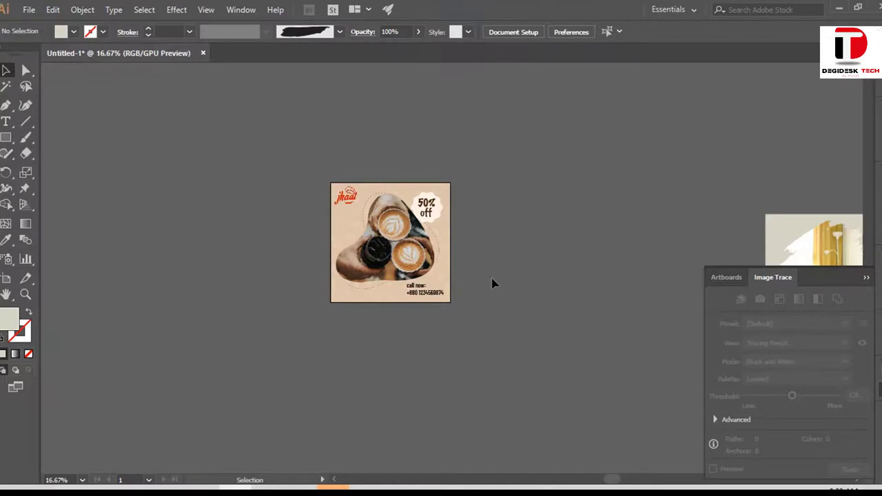
scroll(492, 282, "up", 2)
scroll(492, 283, "up", 1)
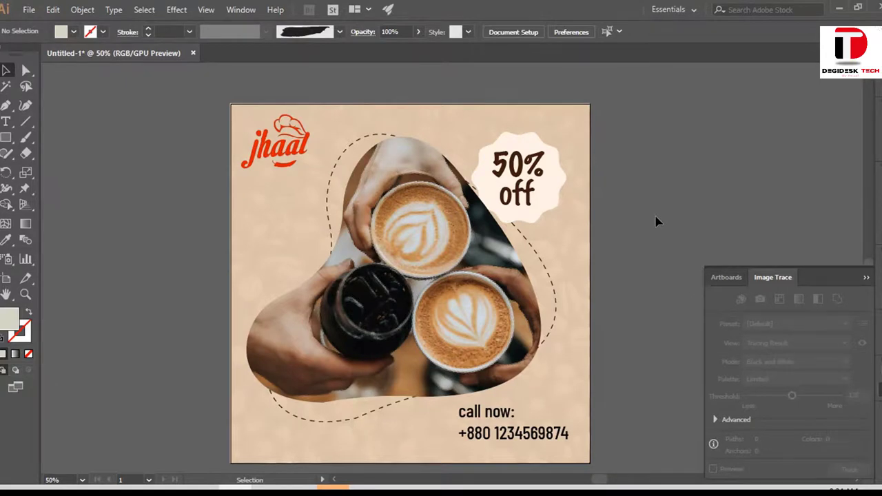
scroll(655, 222, "down", 2)
scroll(655, 222, "down", 1)
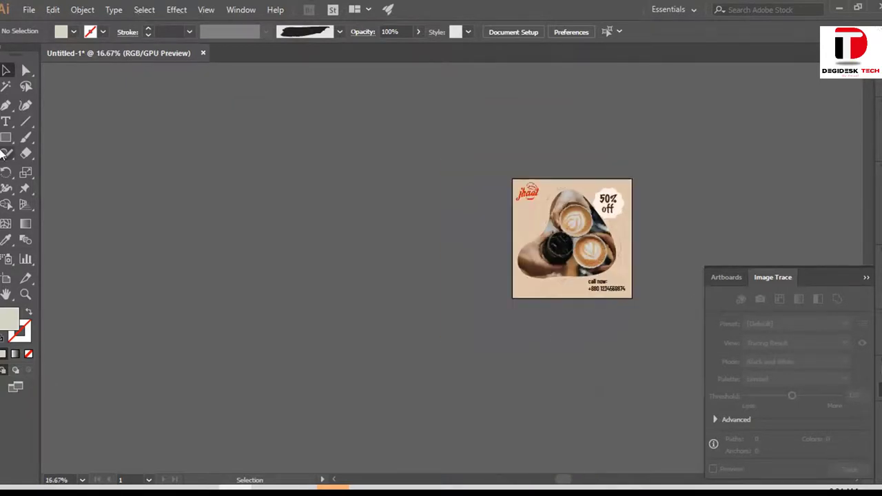
Draw a 1080 by 1080 px square beside the coffee design
left_click(6, 137)
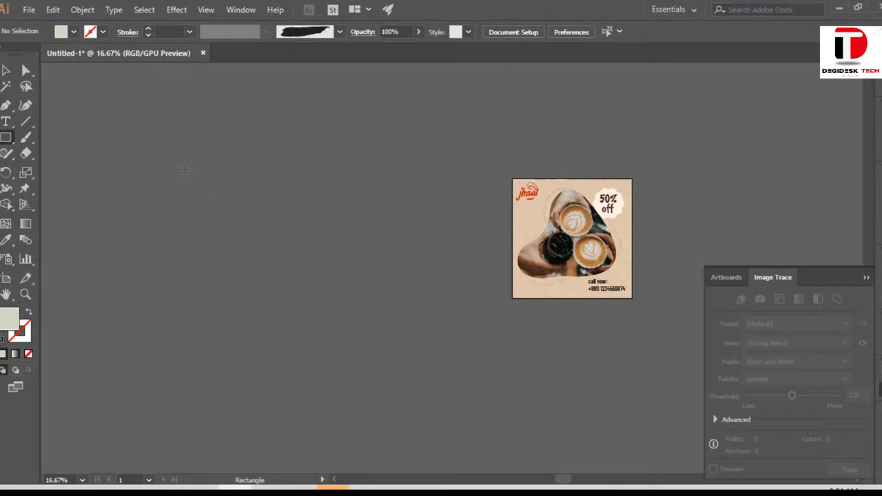
left_click(184, 168)
key("Return")
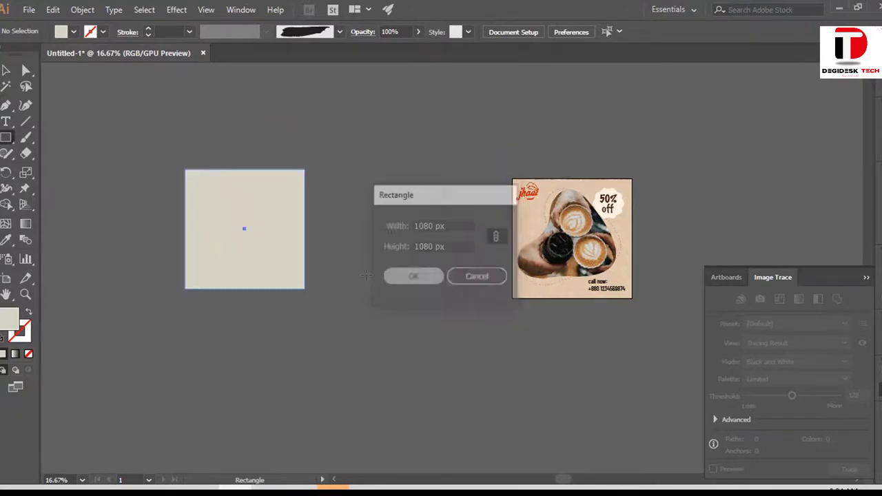
key("v")
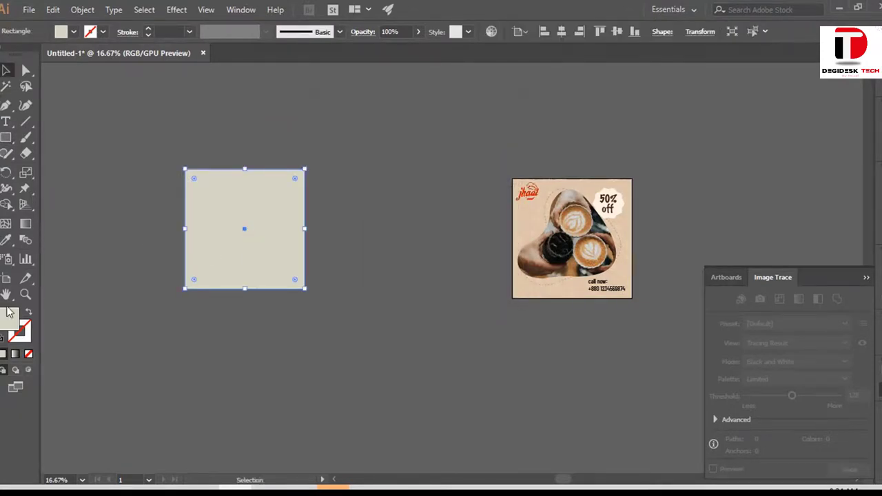
Fill the new square with very light blue #e0effc
left_click(341, 152)
double_click(10, 319)
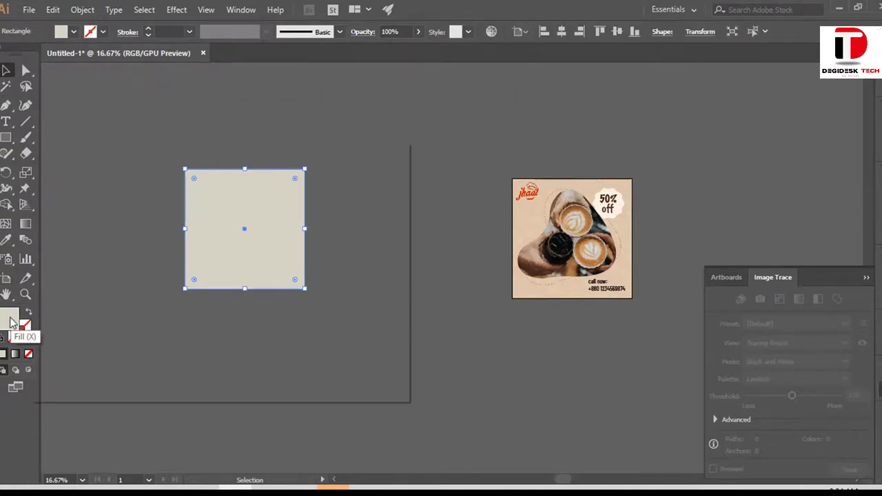
left_click(236, 258)
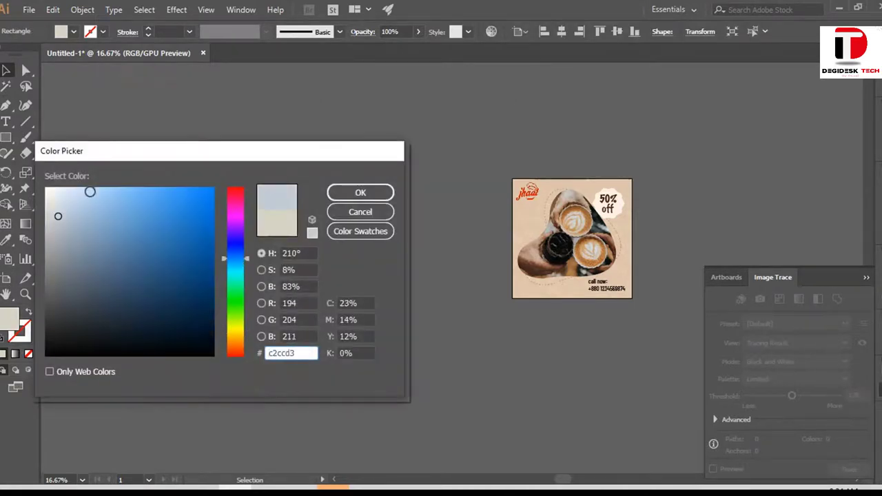
left_click(63, 188)
left_click(374, 193)
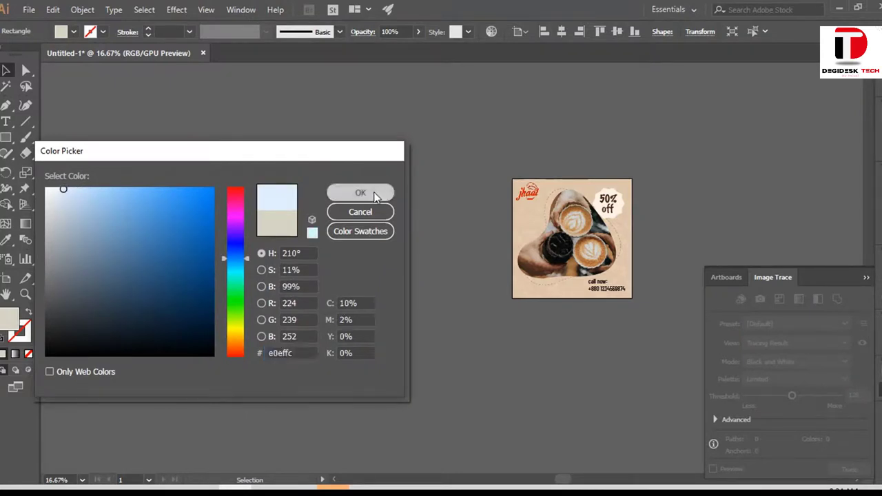
scroll(195, 220, "up", 1)
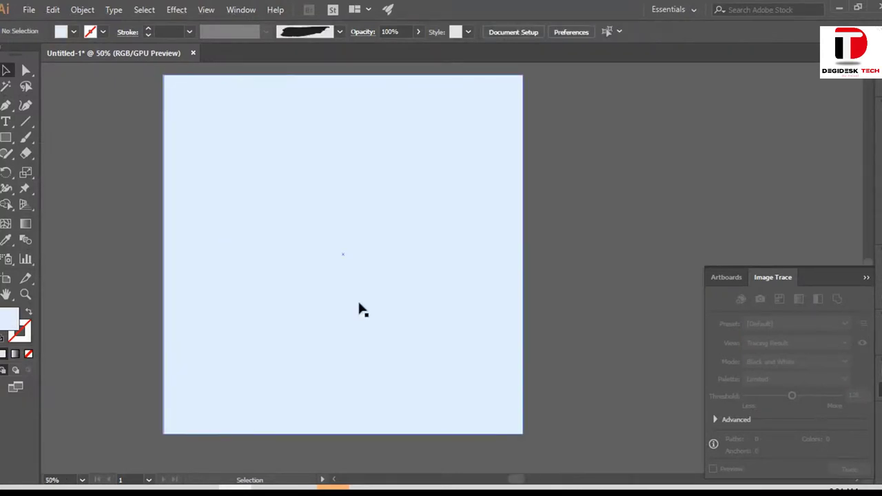
scroll(358, 307, "down", 1)
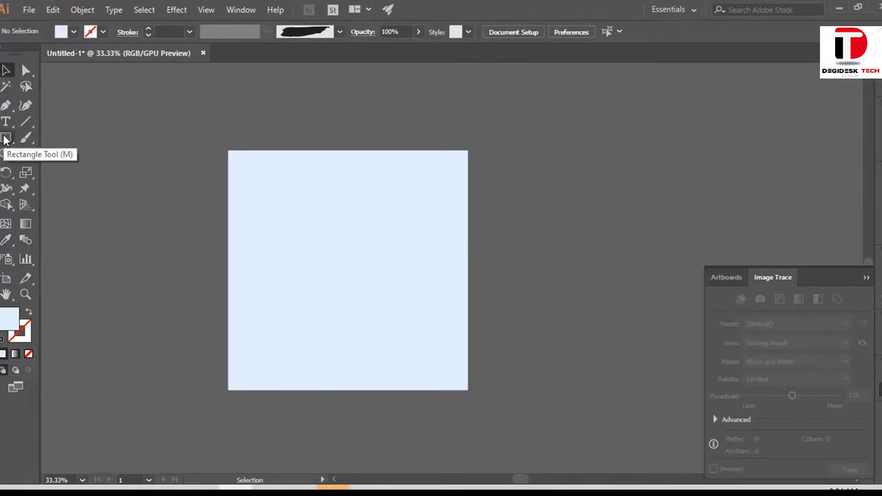
Draw two small circles on the light blue square, lower-left and top-right
left_click_drag(5, 139, 64, 169)
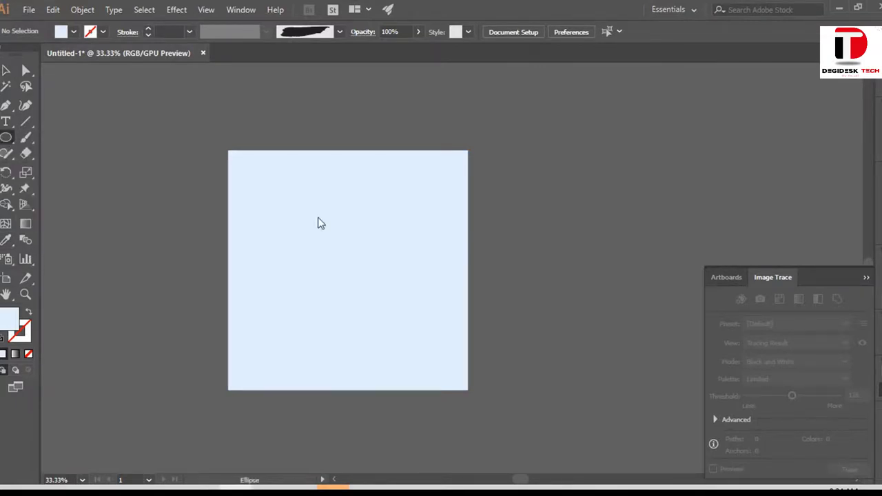
mouse_move(290, 317)
left_mouse_down()
mouse_move(310, 344)
mouse_move(304, 335)
left_mouse_up()
left_click_drag(424, 189, 437, 205)
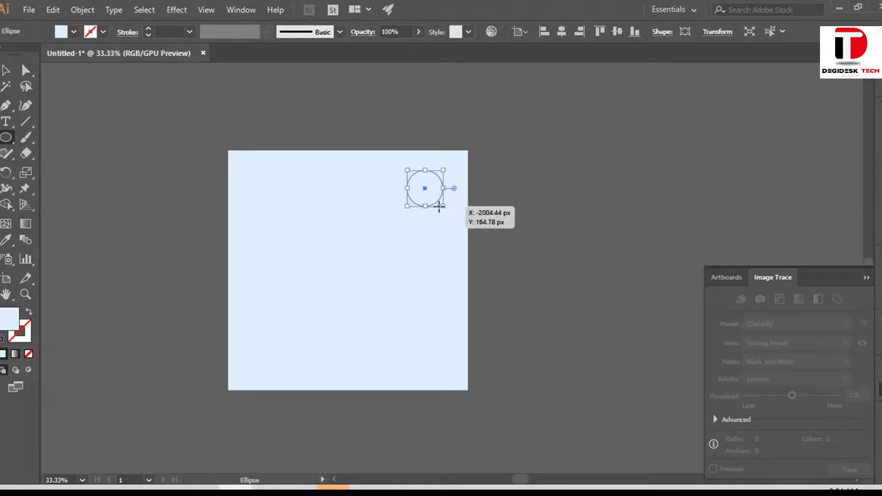
Fill both circles with medium blue #8fbfe2, then deselect them
left_click(296, 324, "ctrl")
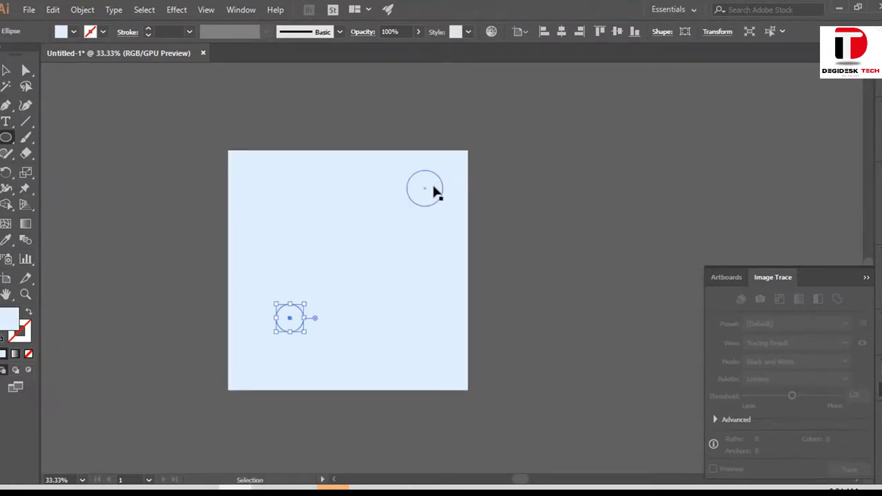
left_click(434, 192, "ctrl+shift")
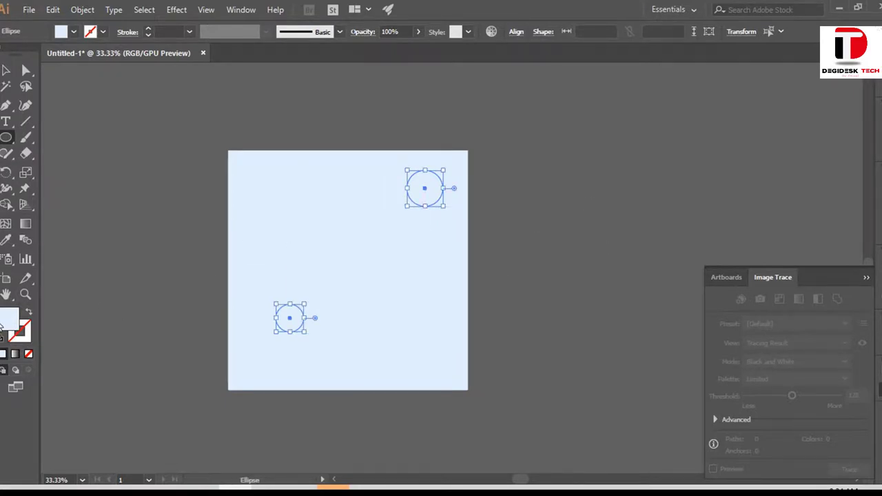
double_click(6, 321)
type("8fbfe2")
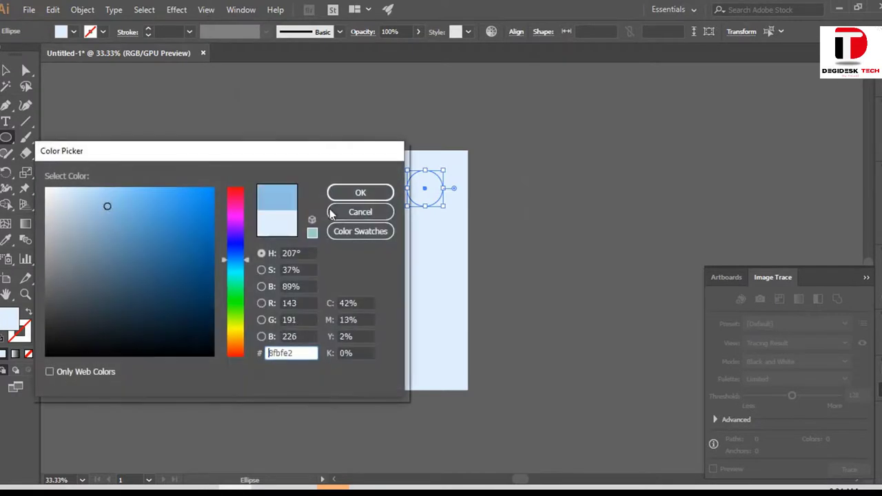
left_click(352, 193)
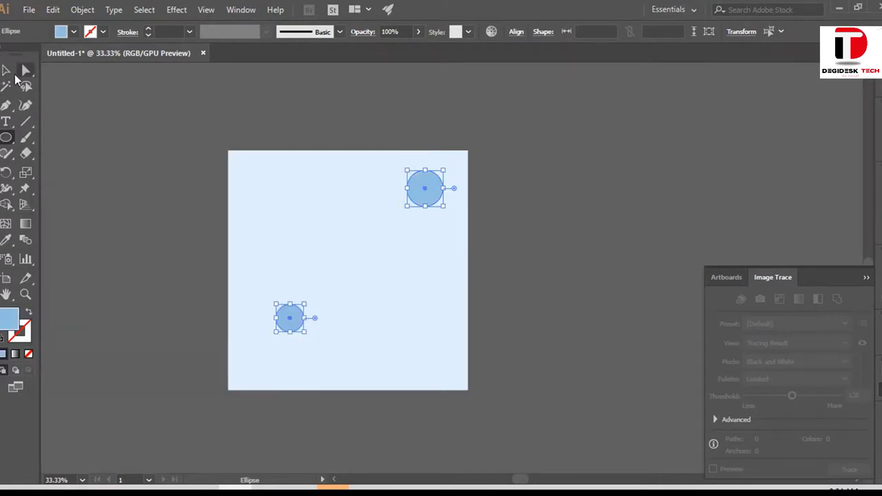
left_click(5, 69)
left_click(49, 187)
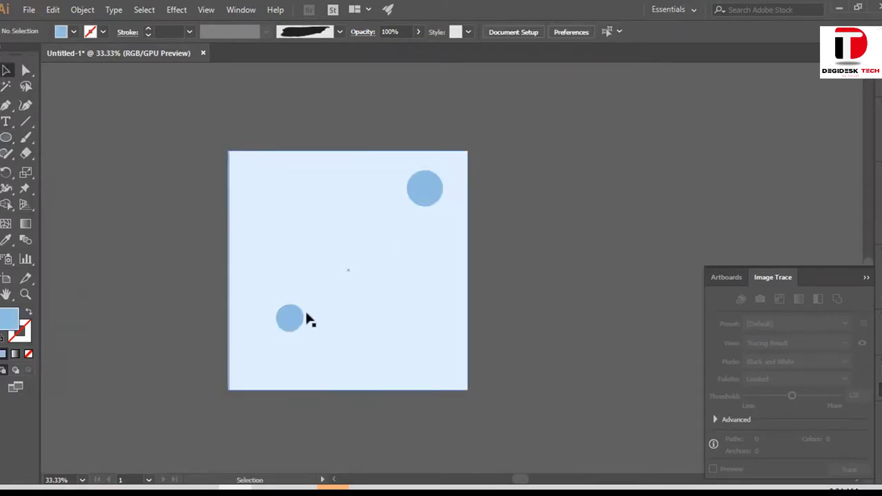
Copy the top-right circle to the artboard centre and enlarge it
left_click(3, 138)
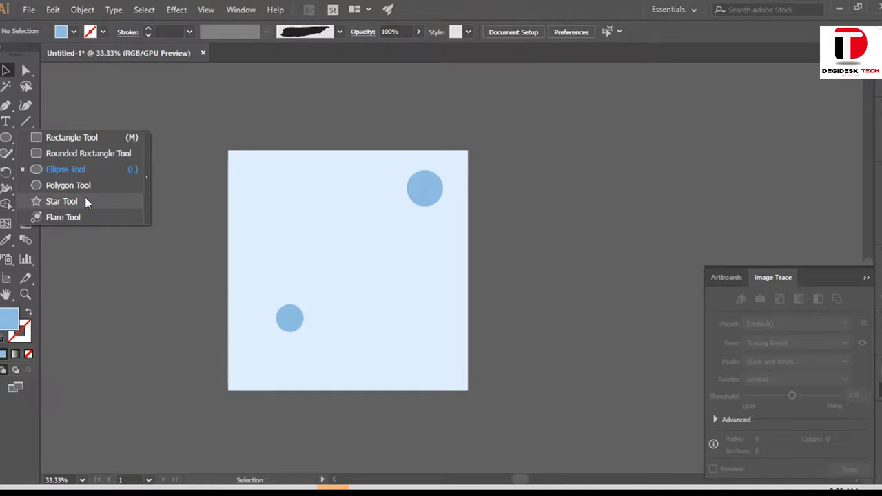
left_click(187, 98)
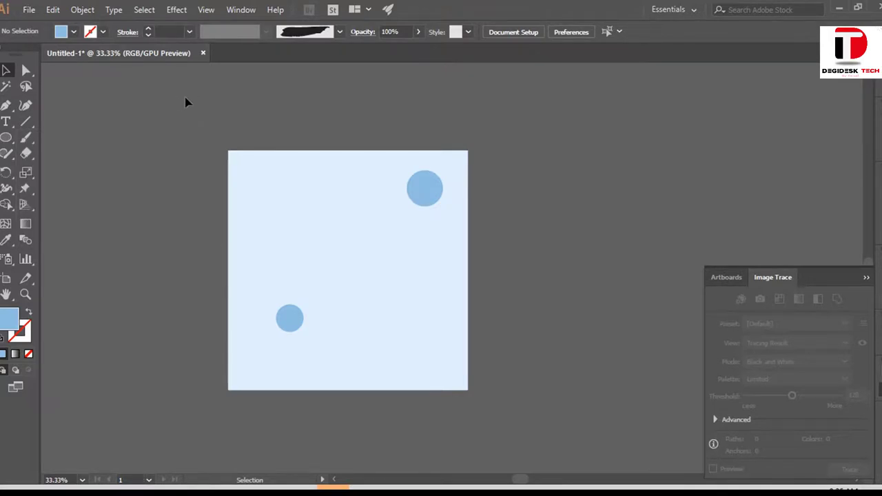
left_click(438, 193)
left_click_drag(438, 193, 356, 252)
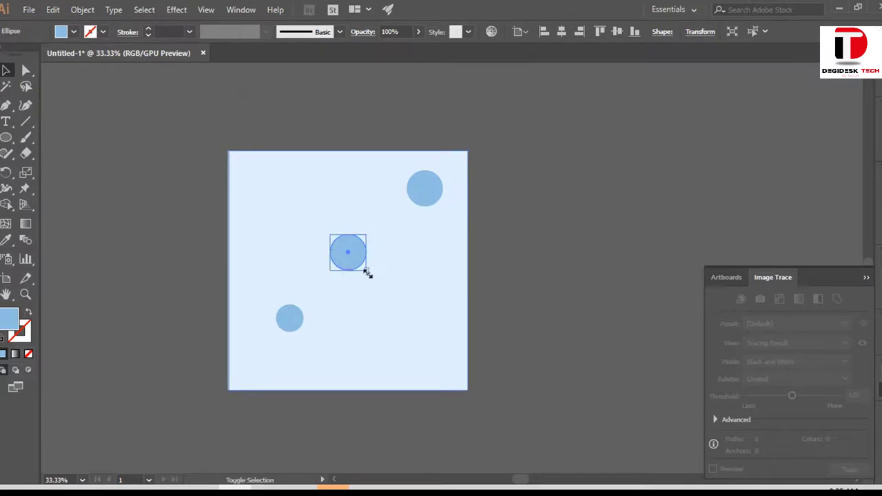
mouse_move(367, 270)
left_mouse_down()
mouse_move(436, 317)
mouse_move(433, 306)
left_mouse_up()
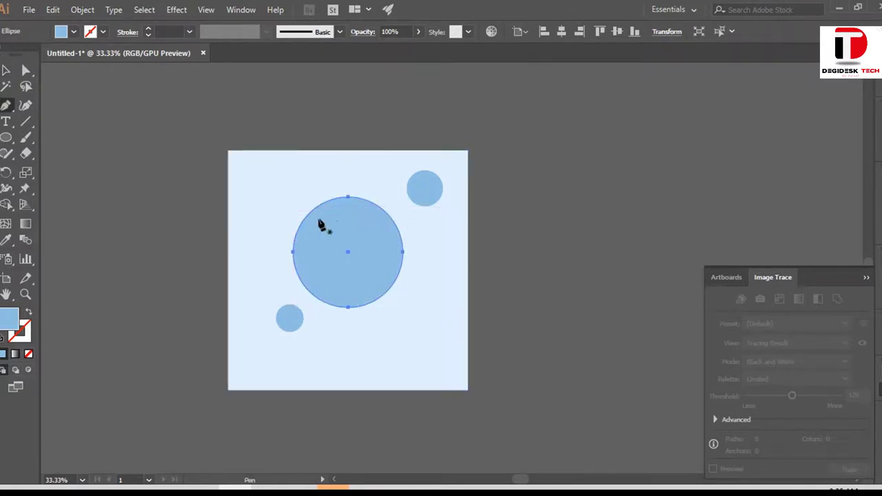
Bend the centre circle's curves with the Anchor Point tool into a crescent blob
key("shift+c")
left_click_drag(308, 218, 329, 244)
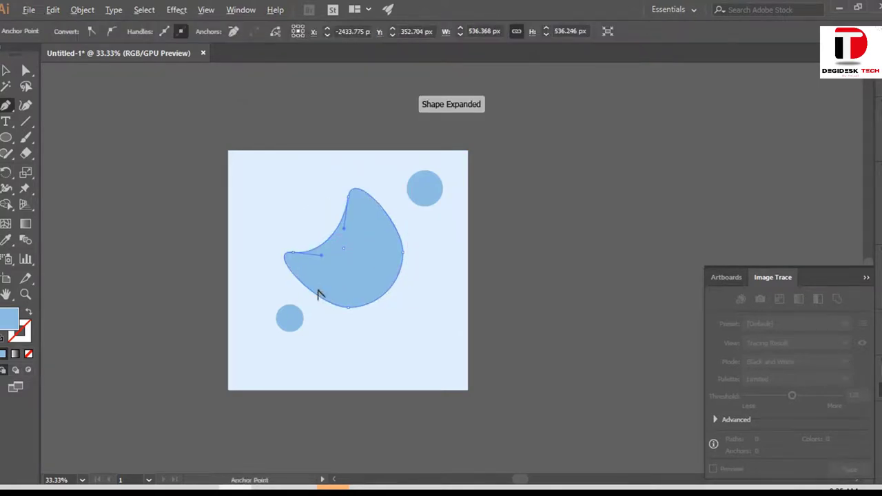
left_click_drag(317, 295, 311, 308)
left_click_drag(390, 292, 380, 296)
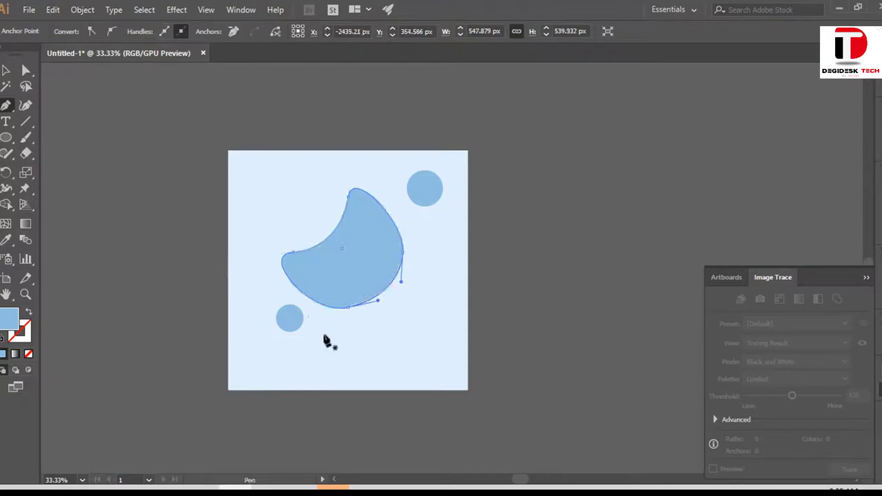
left_click(6, 70)
left_click(409, 274)
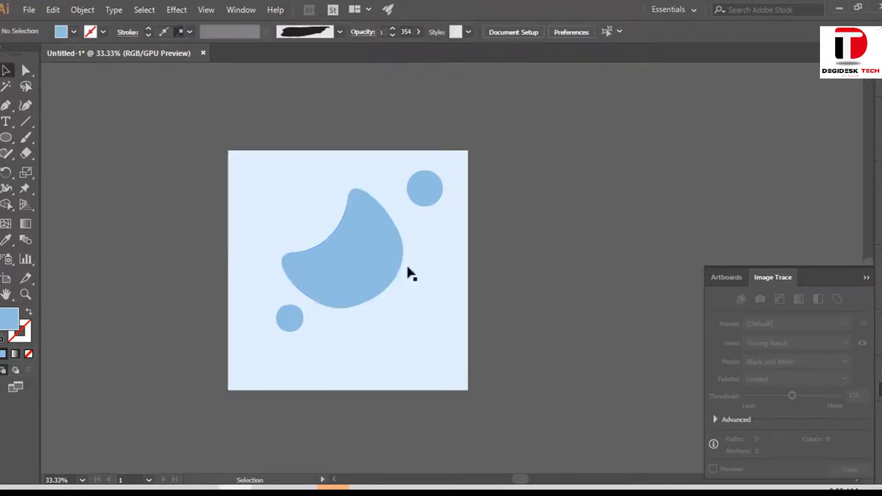
Move the small lower-left circle slightly down and reselect the blob
left_click_drag(290, 318, 281, 336)
left_click(524, 286)
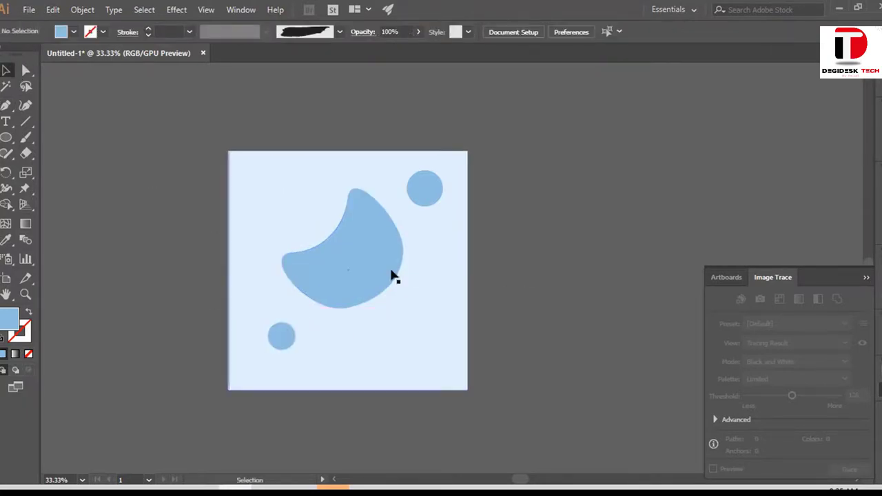
left_click(376, 275)
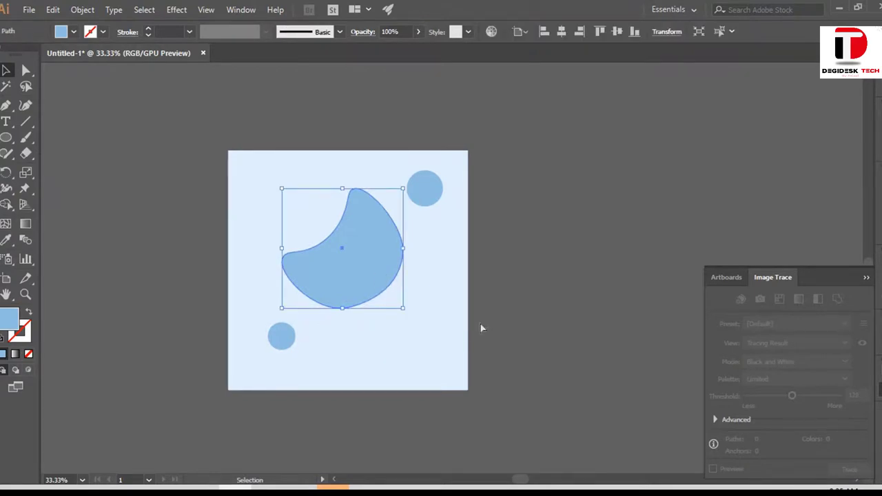
Make the blob copy an unfilled blue outline ring, rotated, enlarged and nudged down
left_click(28, 312)
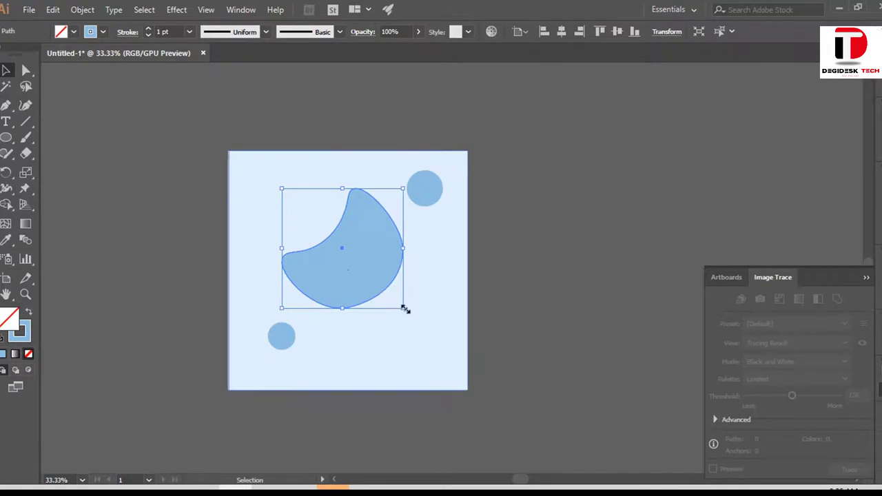
left_click_drag(408, 313, 292, 177)
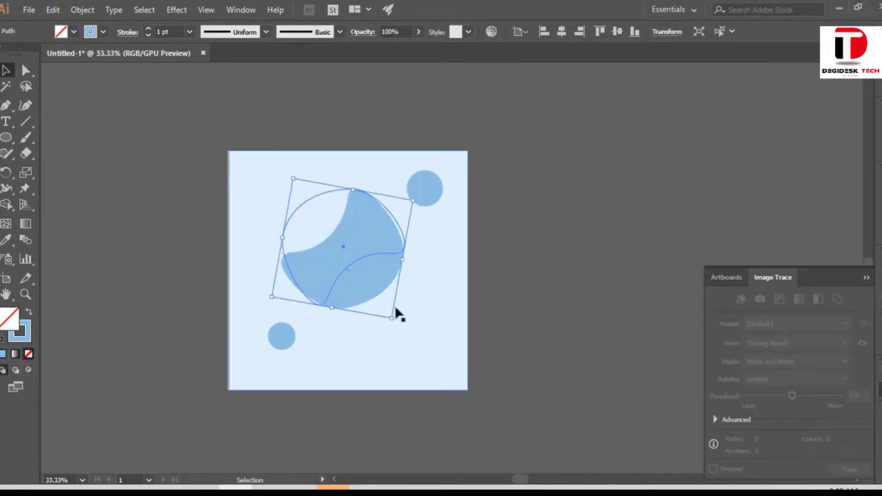
left_click_drag(292, 177, 389, 274)
mouse_move(395, 318)
left_mouse_down()
mouse_move(402, 326)
mouse_move(381, 337)
mouse_move(339, 329)
left_mouse_up()
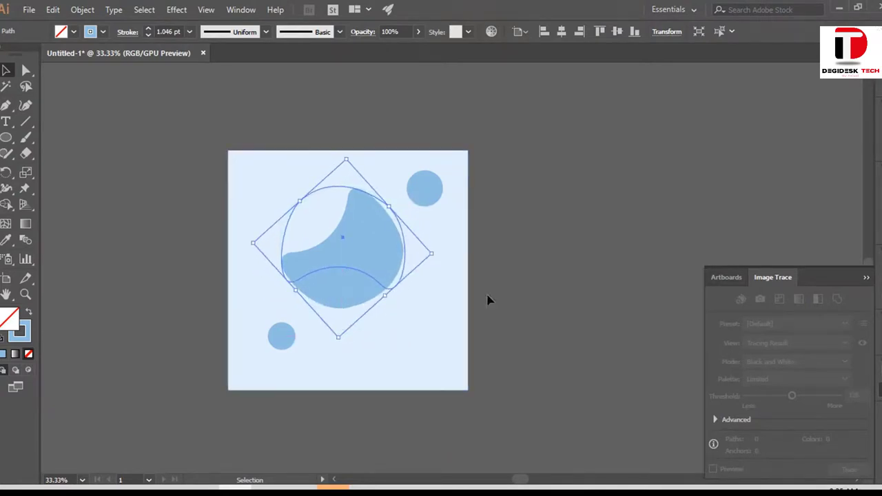
key("Down")
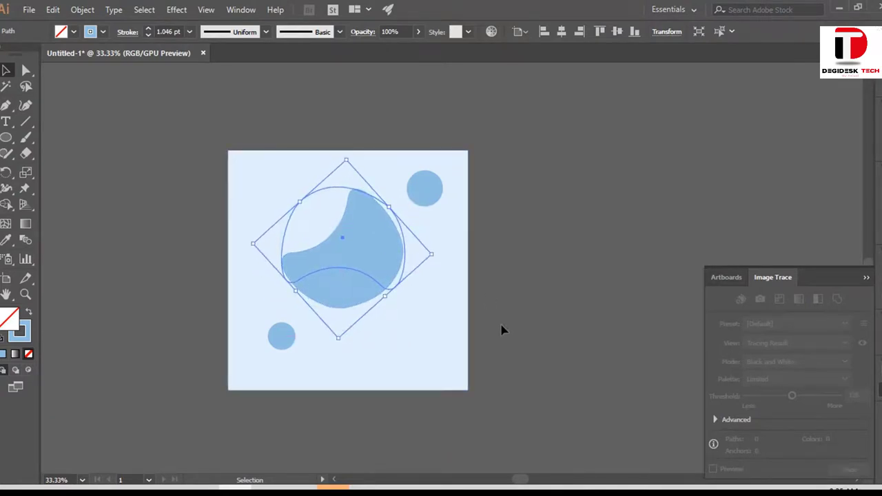
key("Down")
key("Down")
key("Down")
key("Down")
key("Down")
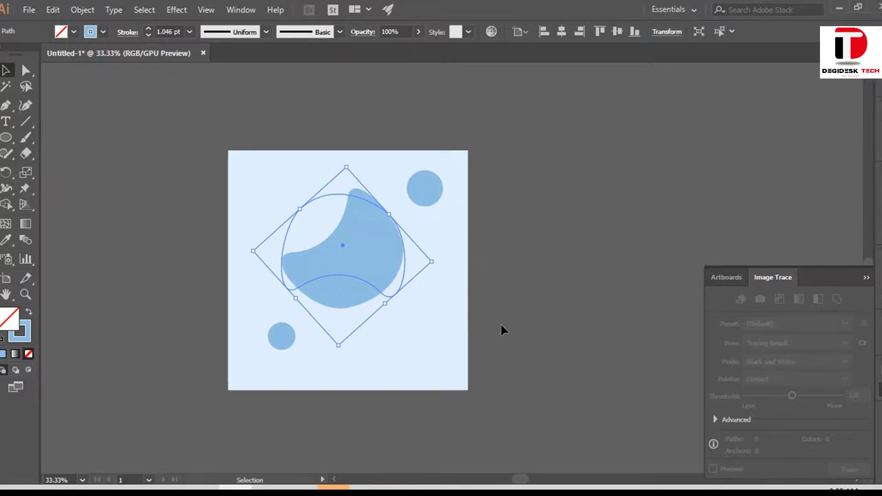
left_click_drag(338, 351, 282, 336)
left_click(544, 315)
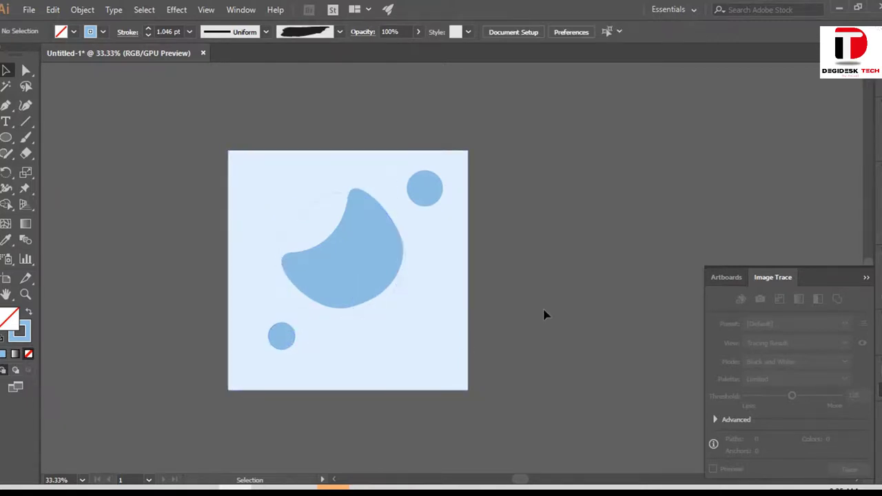
Select the thin outline ring and nudge it down two steps
scroll(337, 285, "up", 2, "alt")
scroll(348, 287, "up", 1, "alt")
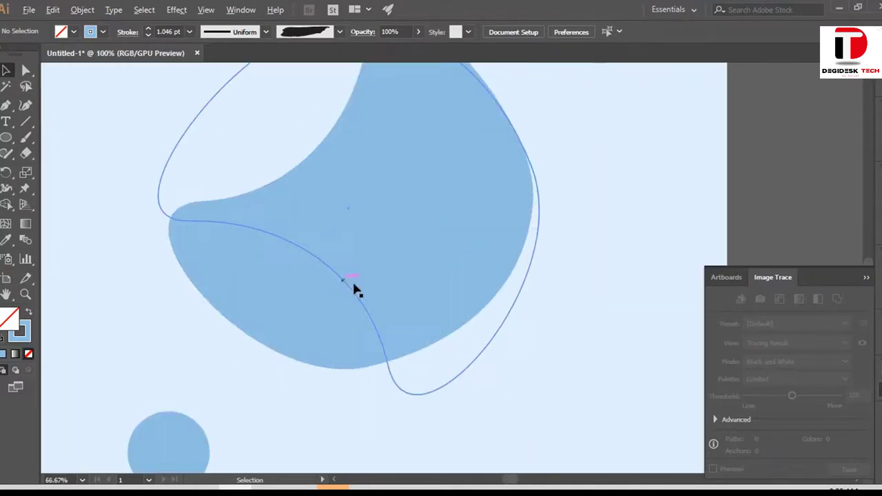
left_click(467, 371)
key("Down")
key("Down")
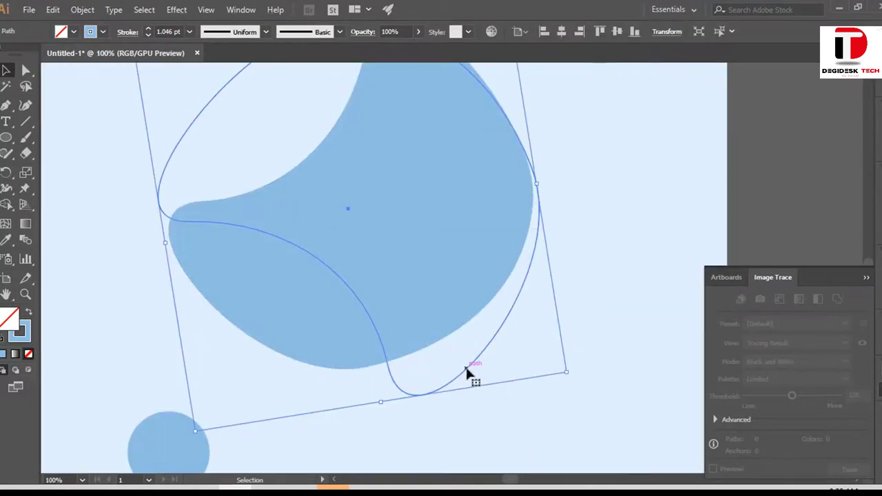
key("Down")
key("Down")
key("Down")
key("Down")
key("Down")
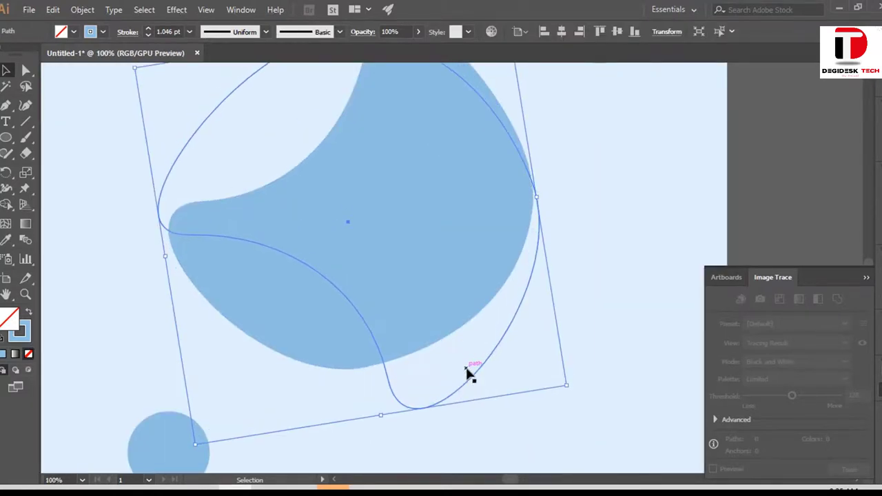
scroll(467, 373, "down", 1, "alt")
key("a")
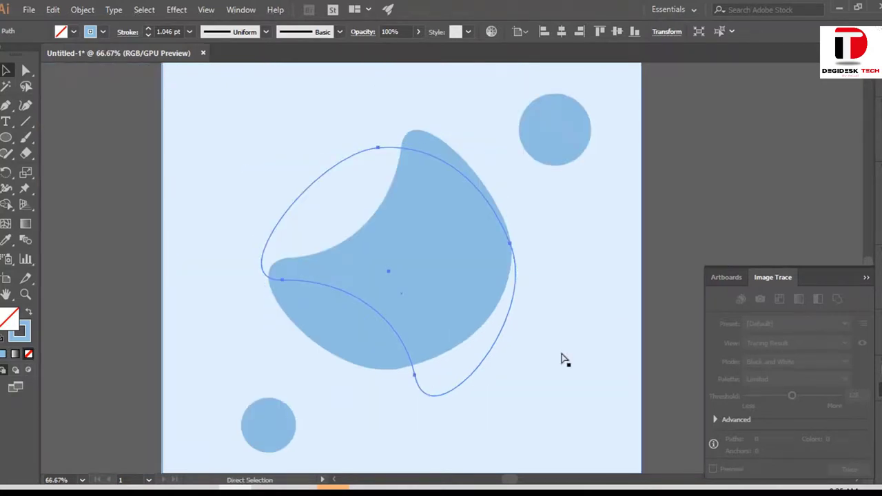
key("v")
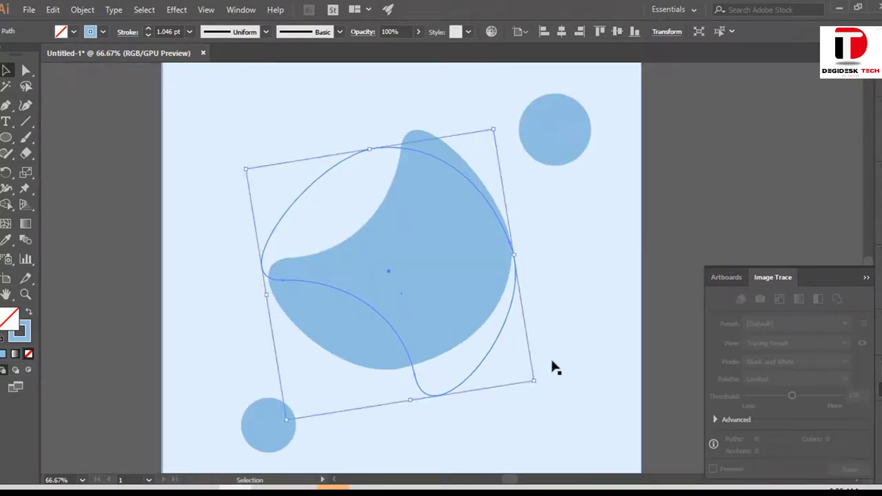
Rotate the ring across the blob, nudge it up, and resize it from the bottom-left corner
mouse_move(555, 369)
left_mouse_down()
mouse_move(535, 384)
mouse_move(558, 203)
mouse_move(536, 173)
mouse_move(466, 130)
mouse_move(384, 45)
mouse_move(366, 89)
mouse_move(371, 83)
mouse_move(298, 110)
left_mouse_up()
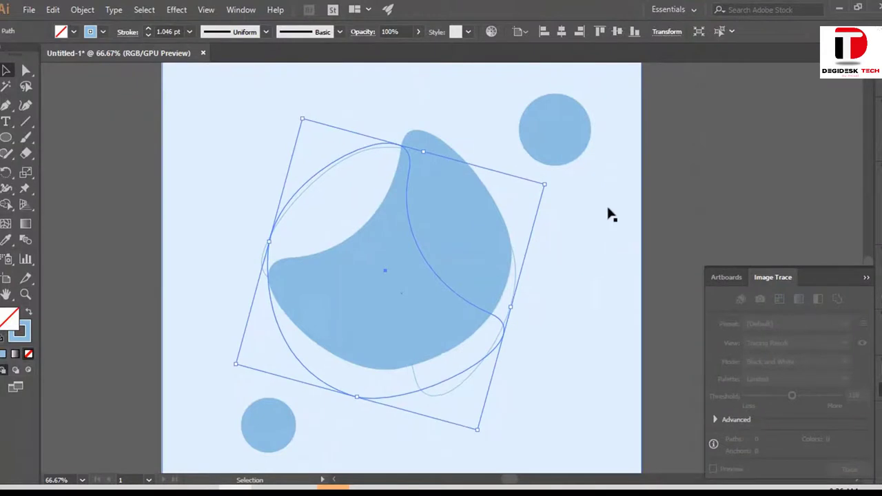
key("Up")
key("Up")
key("Up")
key("Up")
key("Up")
key("Up")
key("Up")
key("Up")
key("Up")
key("Up")
key("Up")
key("Up")
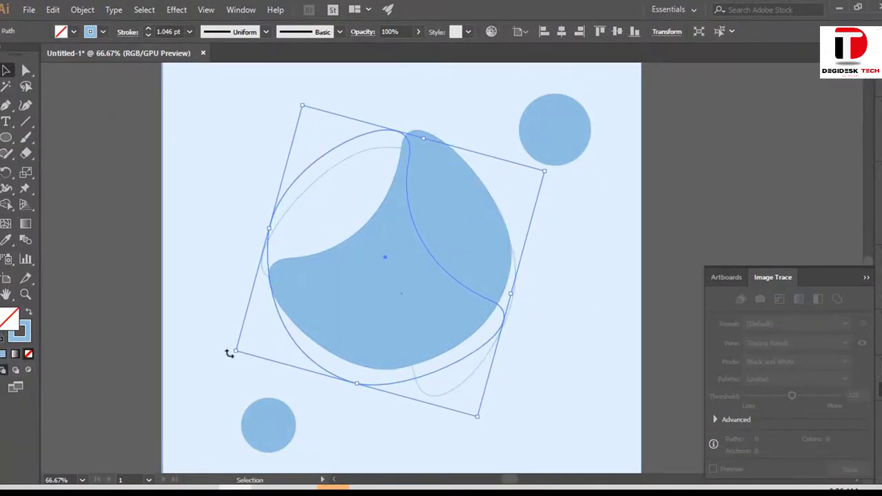
left_click_drag(236, 352, 264, 342)
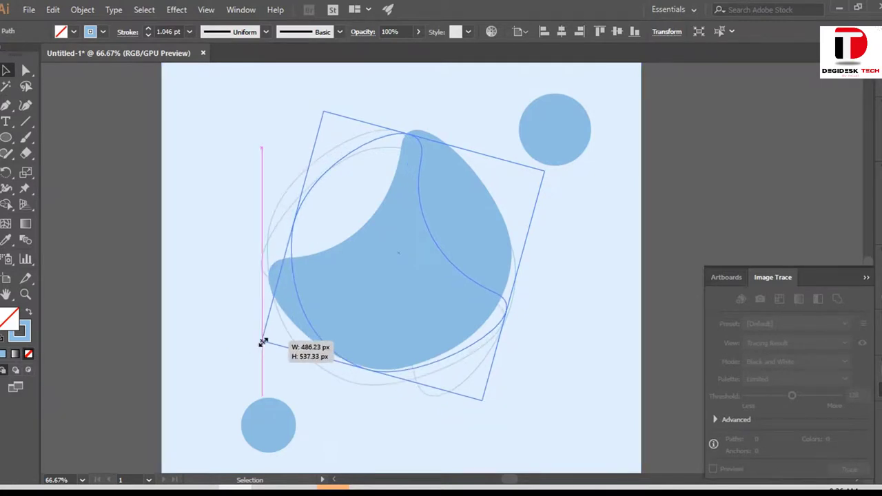
left_click(581, 286)
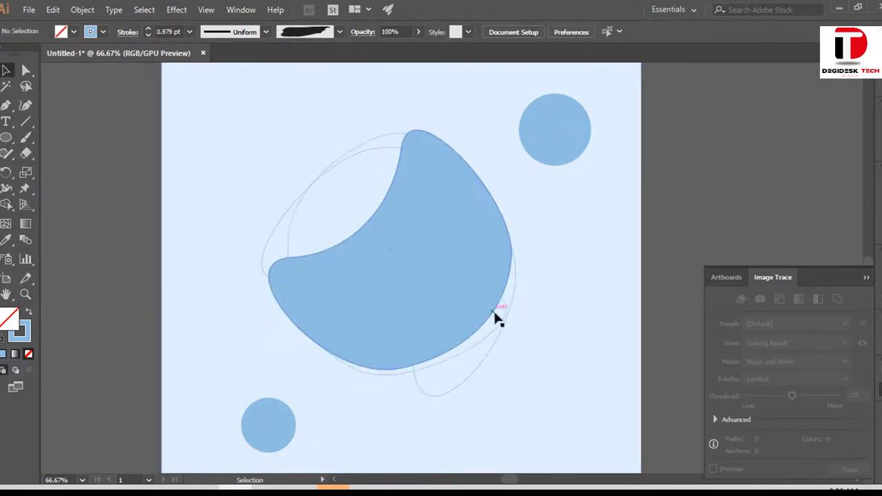
left_click(473, 343)
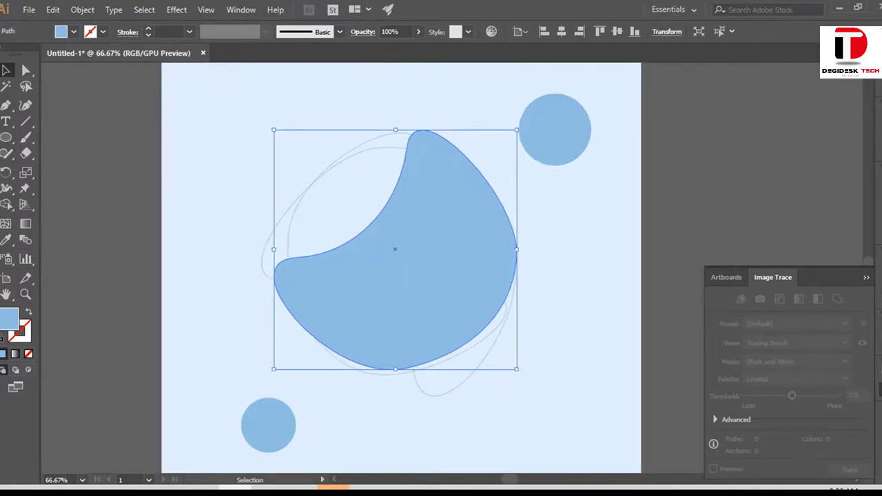
Nudge the blob left and shift the thin ring up and to the right
key("shift+Left")
key("shift+Left")
key("shift+Left")
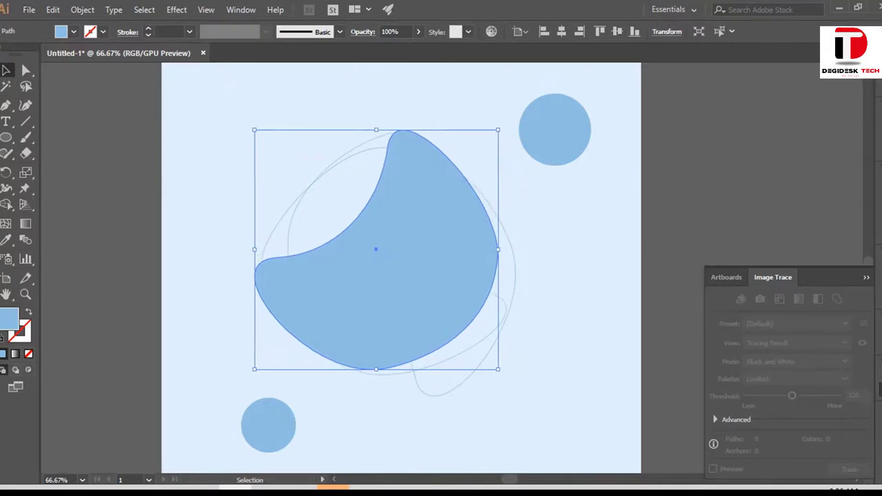
left_click(746, 186)
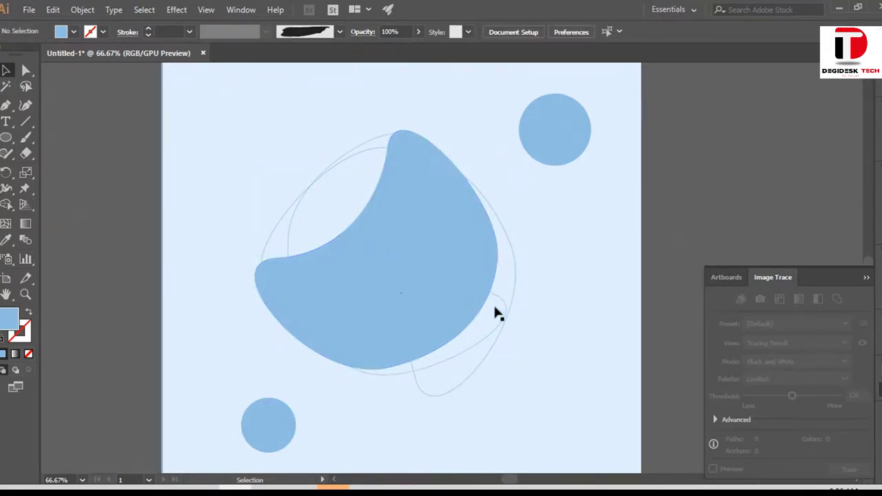
left_click(503, 305)
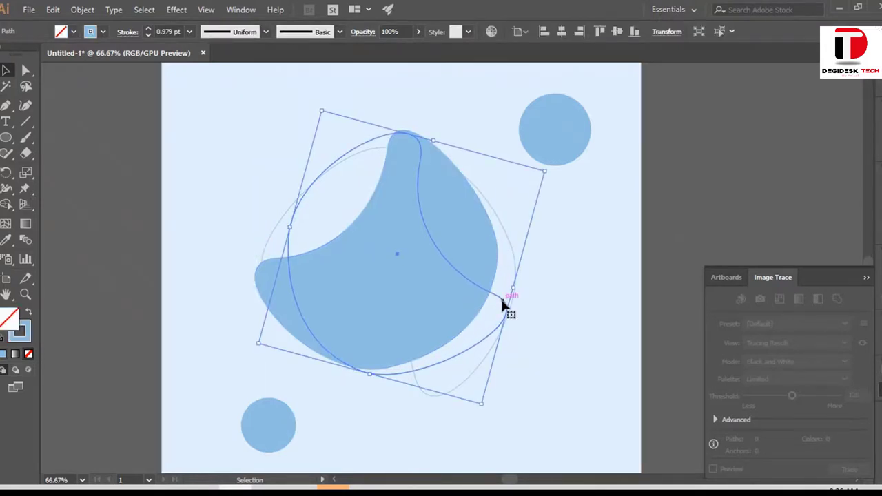
key("shift+Right")
key("shift+Up")
key("shift+Right")
key("shift+Up")
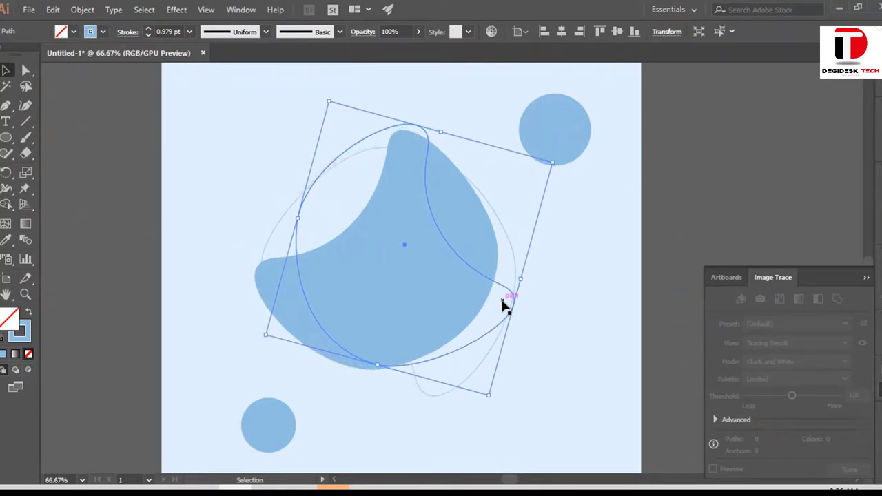
left_click(683, 203)
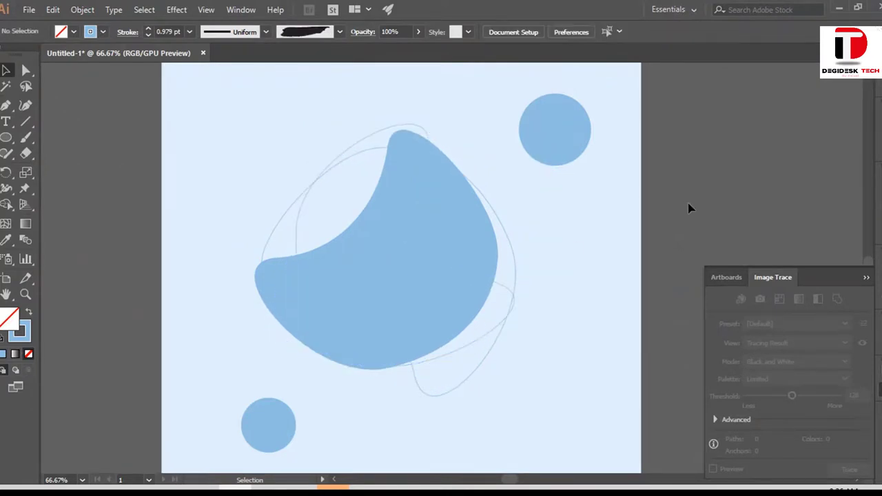
Shrink the thin ring slightly and shift it a little left
left_click(437, 391)
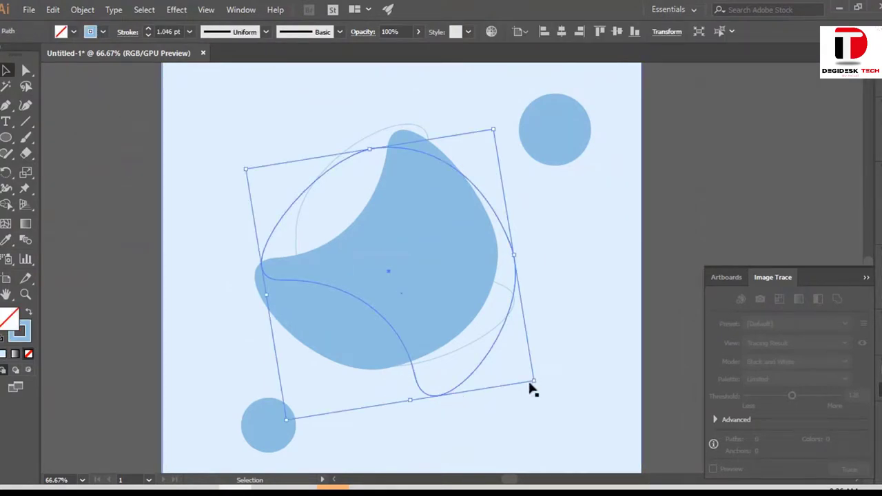
left_click_drag(534, 384, 509, 373)
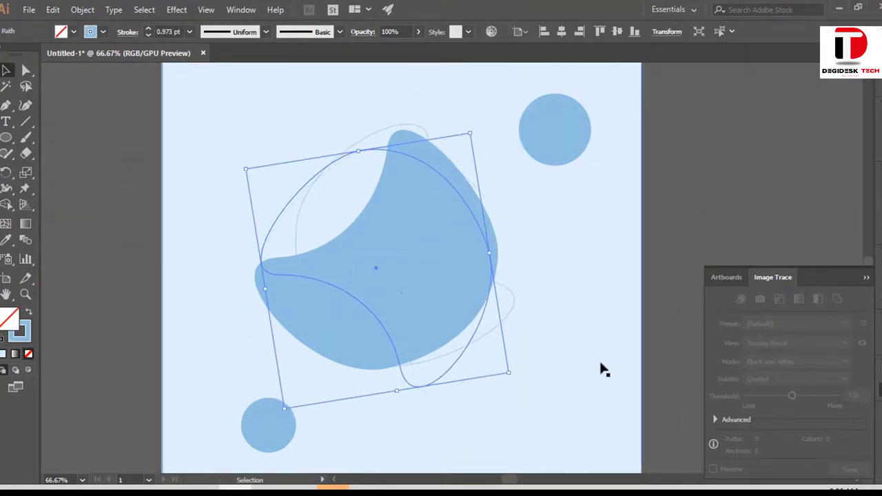
left_click(580, 241)
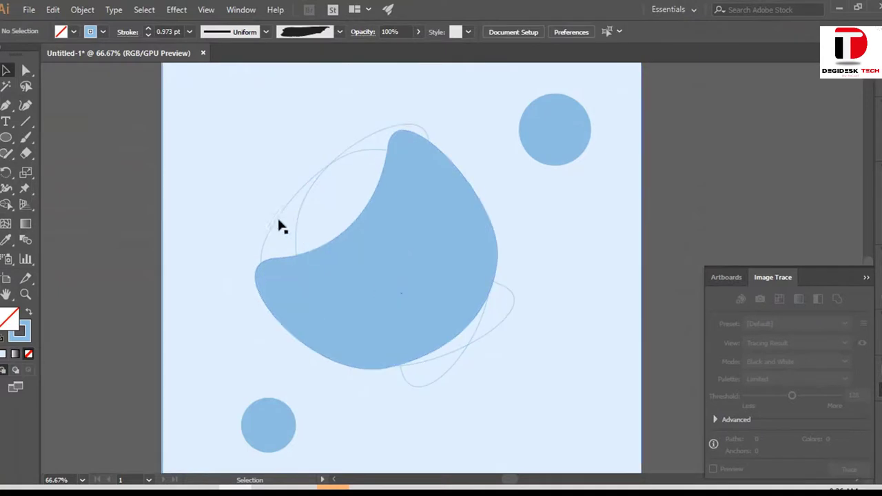
left_click_drag(278, 220, 255, 224)
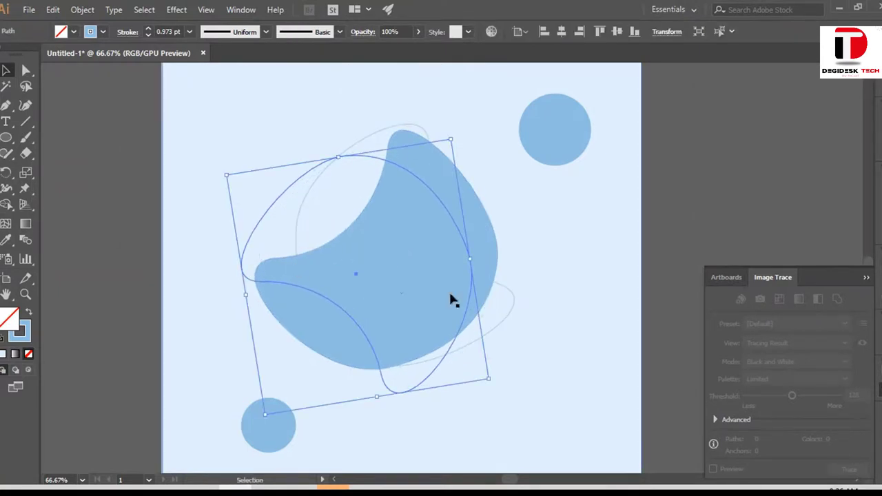
left_click(673, 217)
scroll(673, 216, "down", 1)
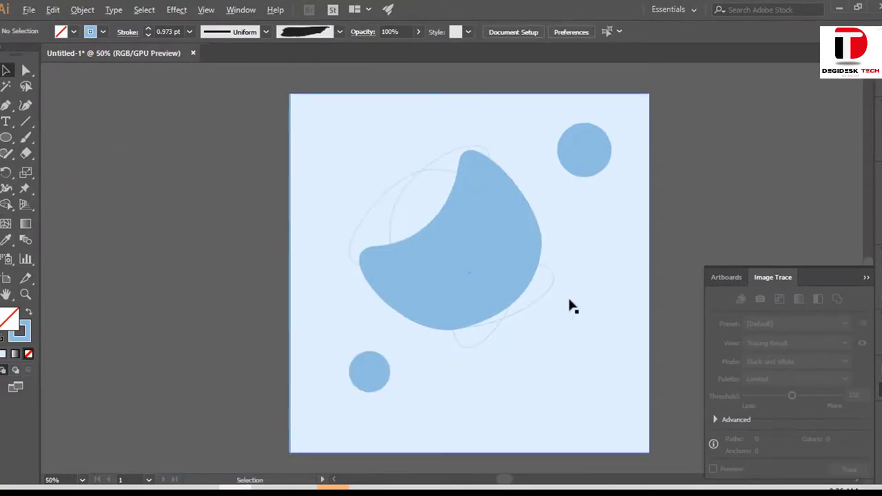
scroll(572, 307, "up", 1)
Move the blob slightly up and to the left
left_click(439, 254)
double_click(439, 254)
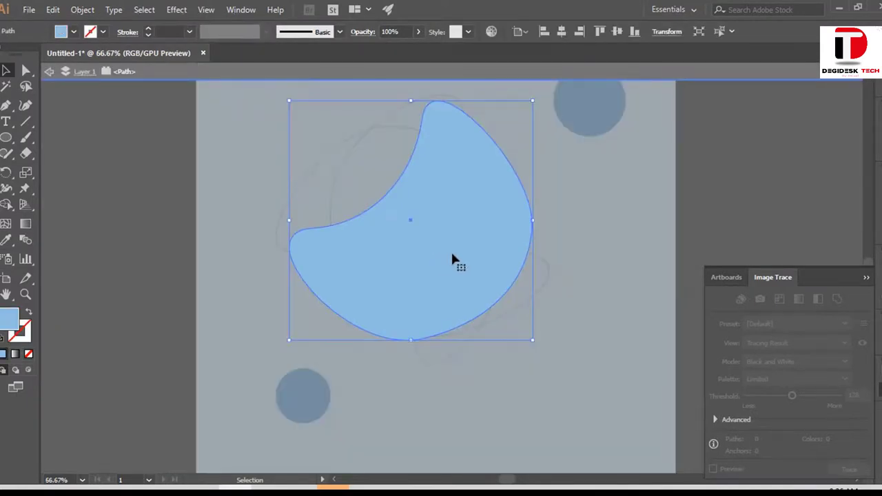
left_click(832, 142)
double_click(792, 157)
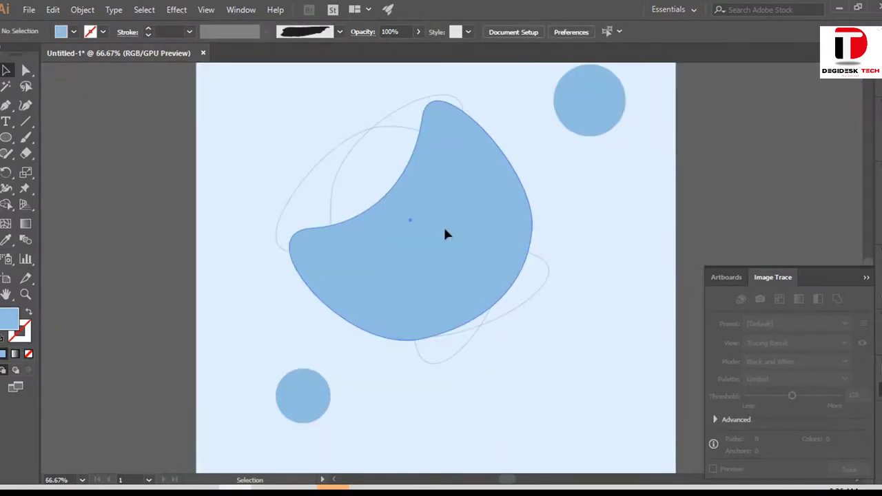
left_click_drag(445, 232, 439, 226)
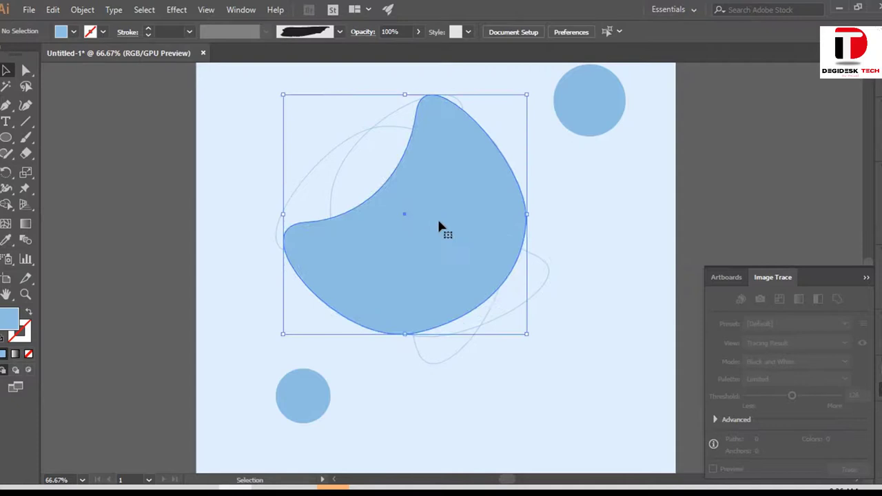
left_click(717, 197)
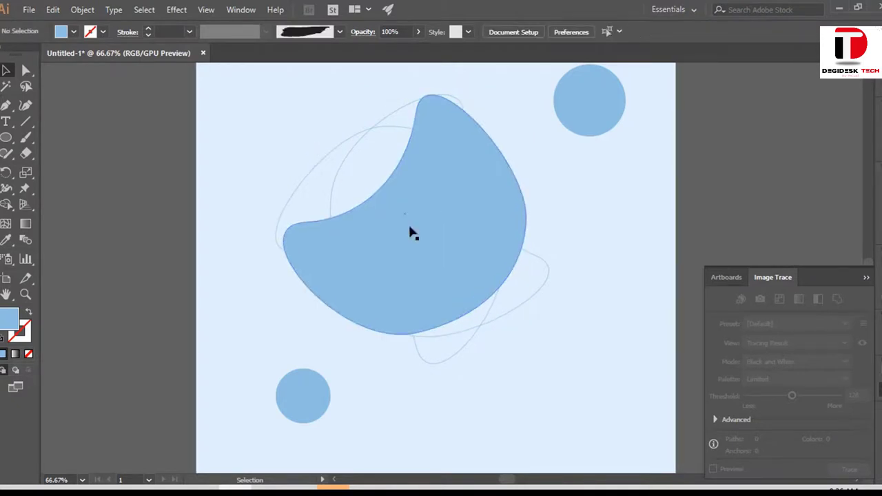
Move the orbit ring outlines down and to the right
left_click(351, 154)
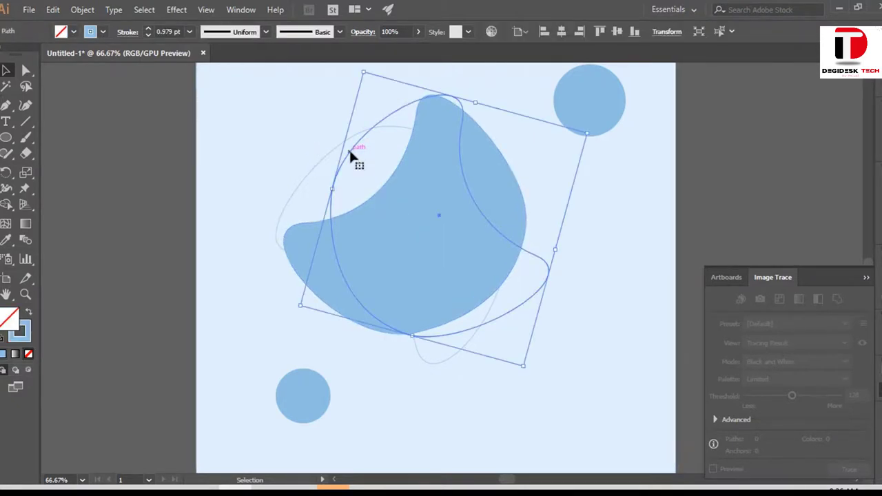
left_click(329, 157, "shift")
left_click(328, 157, "shift")
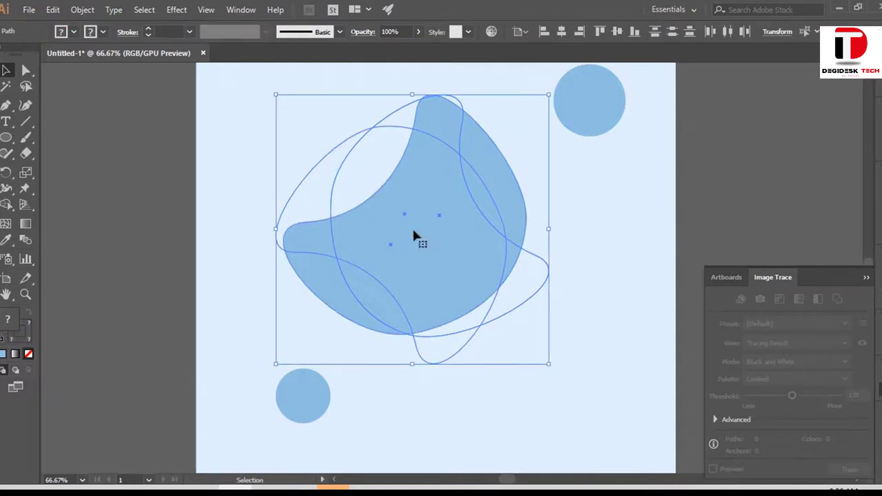
mouse_move(412, 227)
left_mouse_down()
mouse_move(434, 254)
mouse_move(478, 255)
left_mouse_up()
key("ctrl+shift+a")
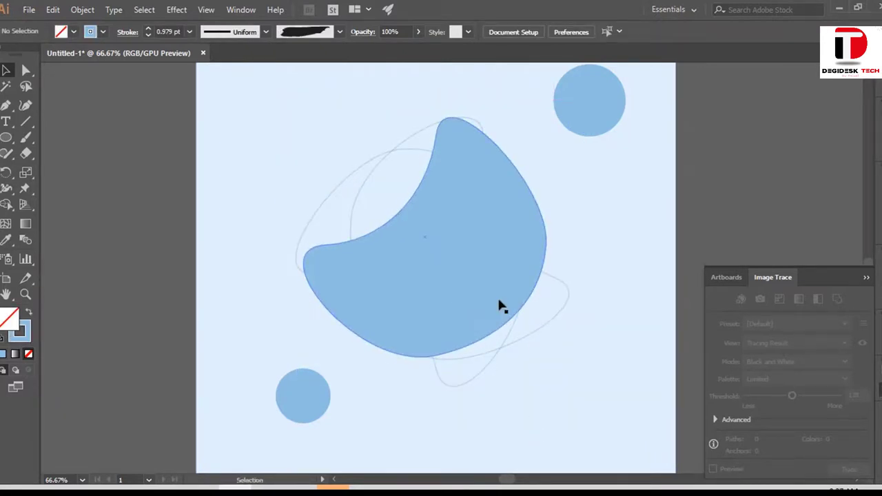
Enlarge the blob and all rings together from the bottom-right handle
scroll(498, 305, "down", 1)
left_click(429, 227)
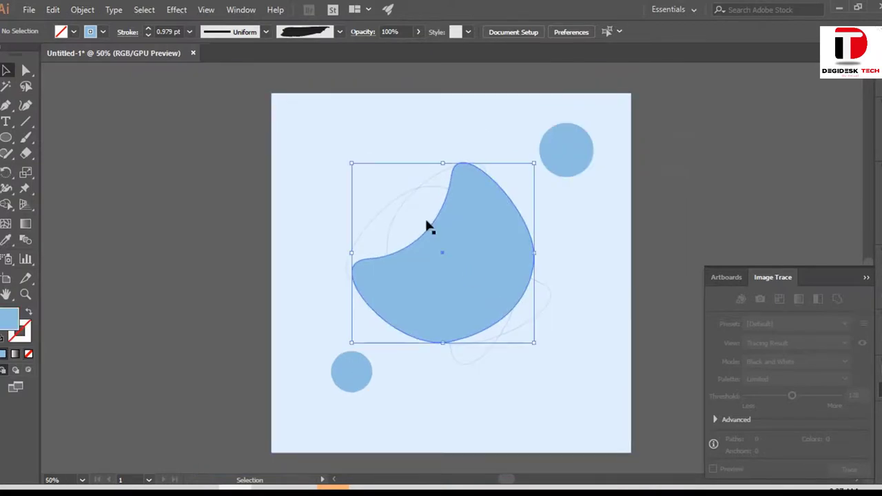
left_click(414, 191, "shift")
left_click(403, 212, "shift")
left_click(548, 302, "shift")
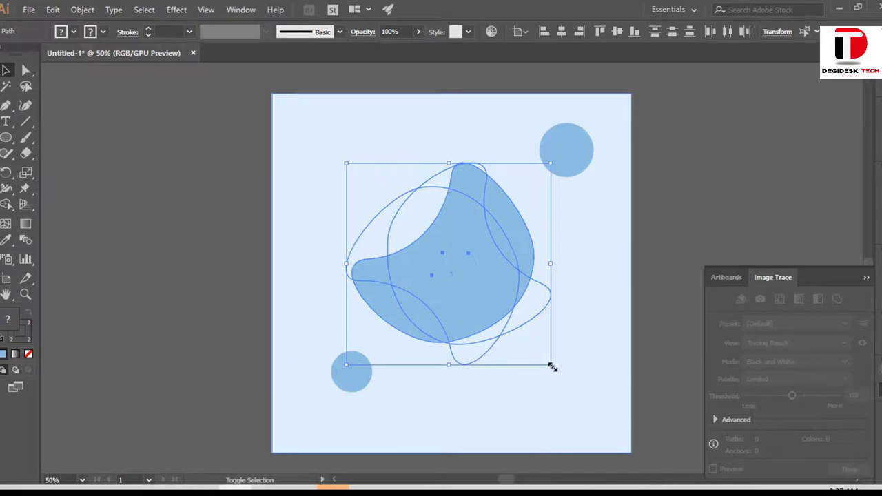
left_click_drag(553, 368, 590, 405)
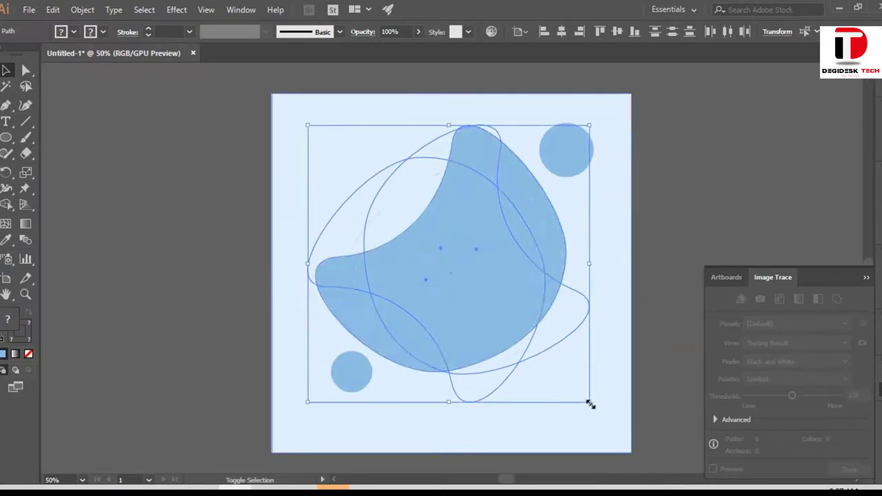
left_click(524, 420)
left_click(351, 376)
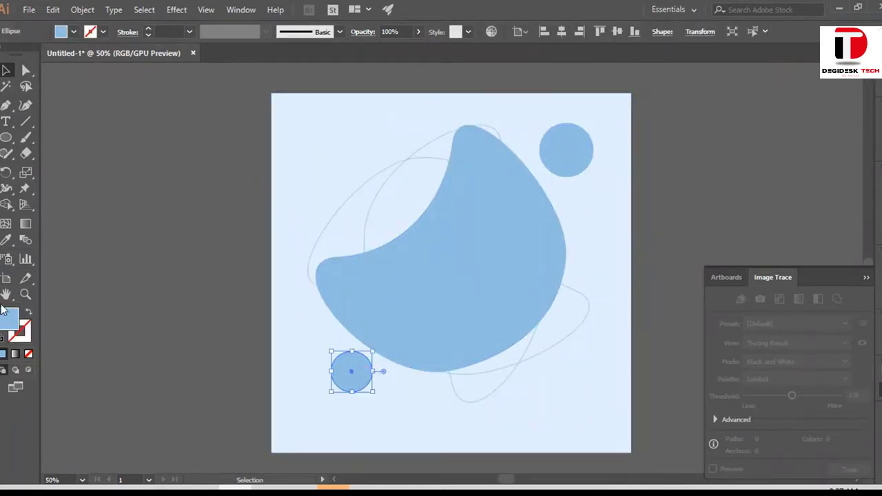
Fill the small circle with the Fading Sky preset gradient, keeping the type Linear
left_click(15, 354)
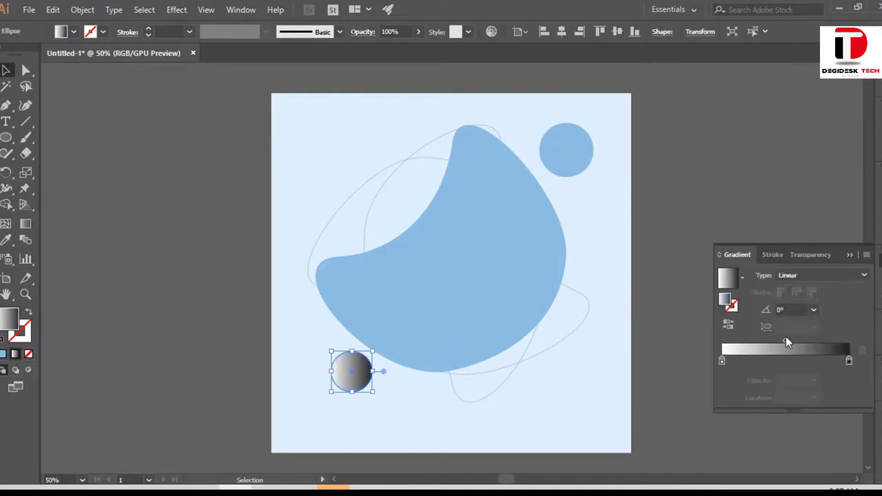
left_click(743, 278)
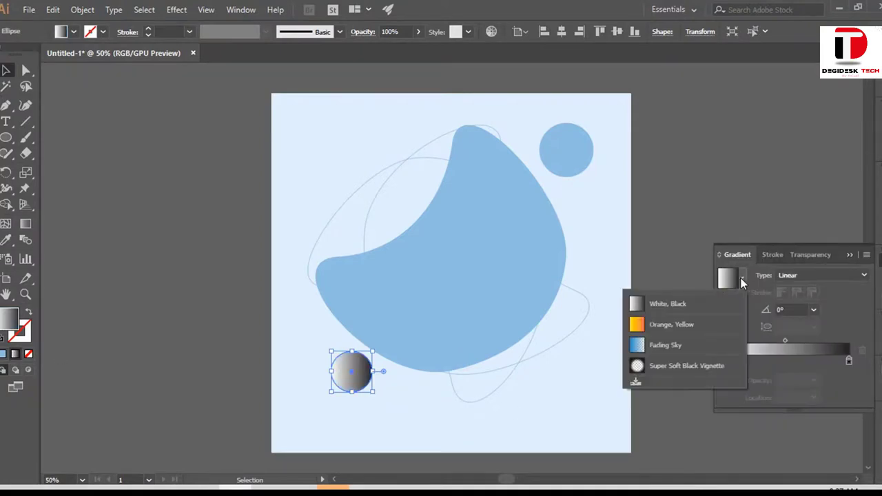
left_click(662, 347)
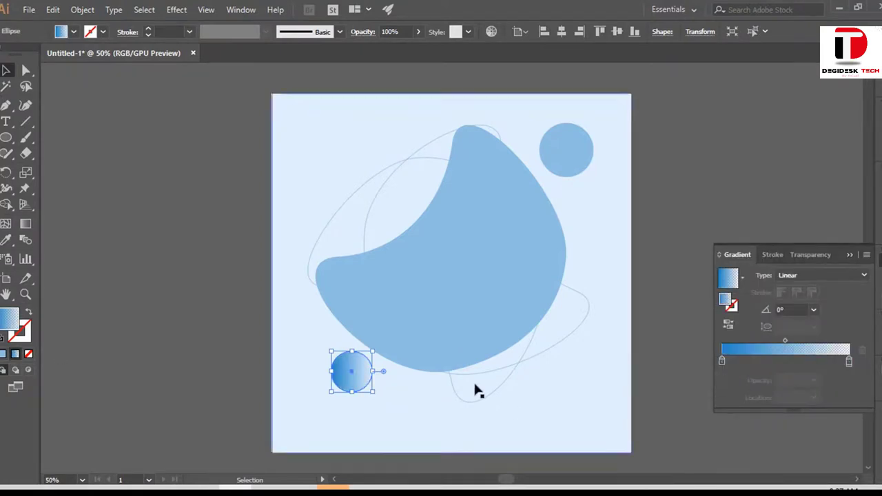
left_click(844, 279)
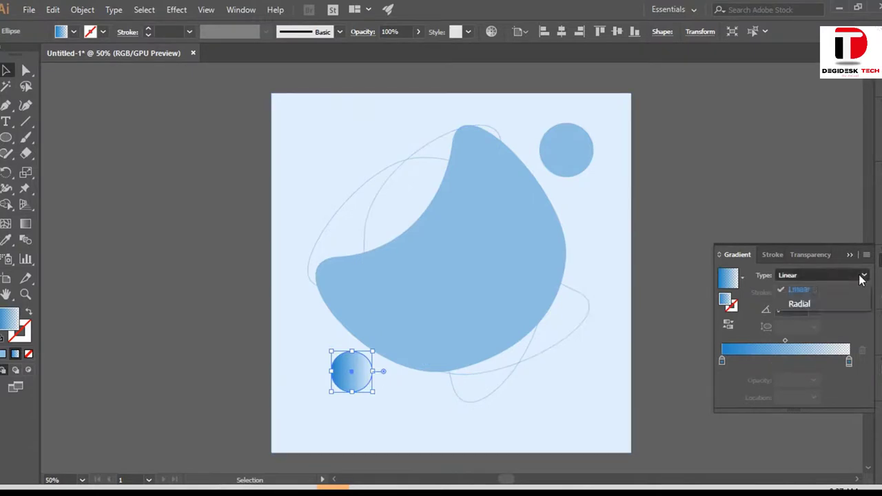
left_click(813, 302)
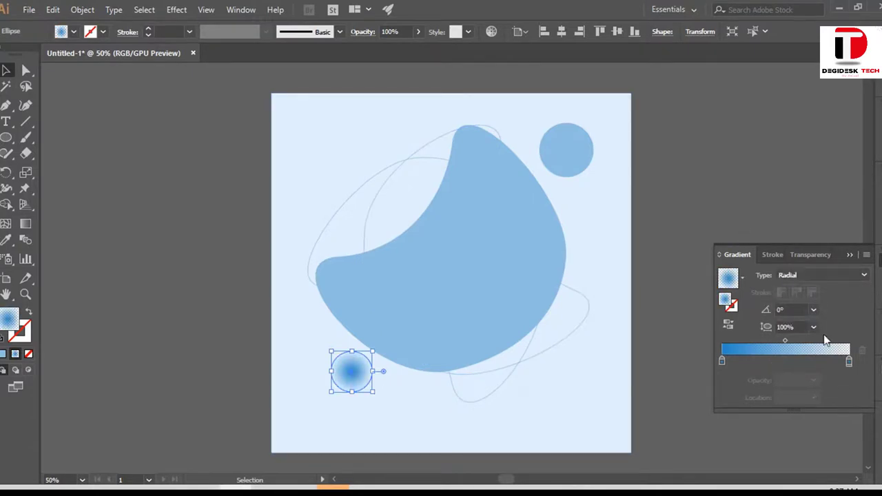
left_click(744, 278)
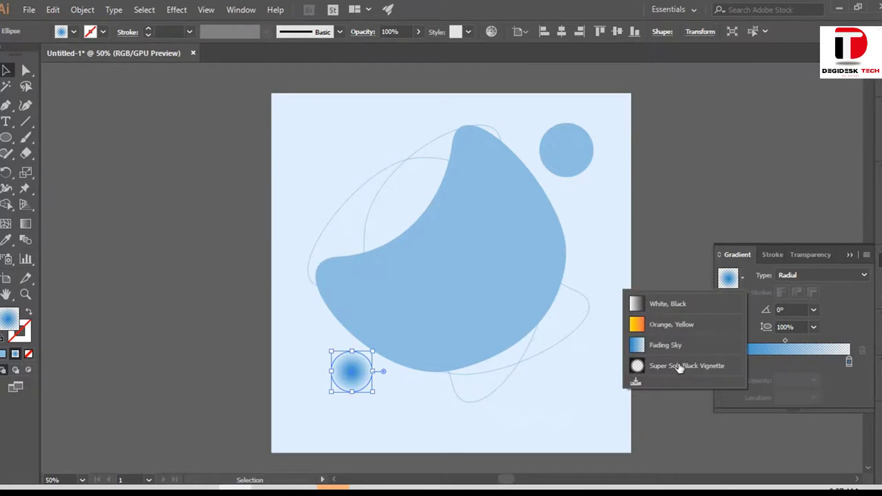
left_click(849, 289)
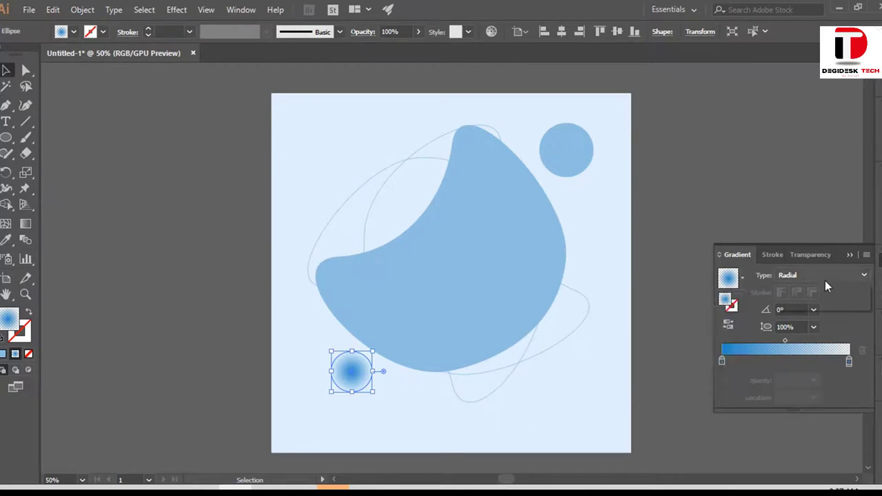
left_click(825, 279)
left_click(799, 291)
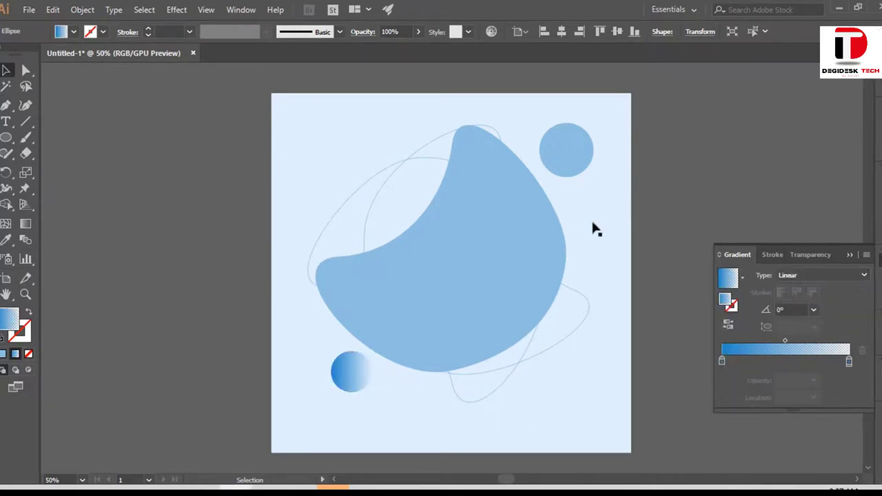
Apply the gradient to the top-right circle and angle it diagonally at about 47°
left_click(430, 414)
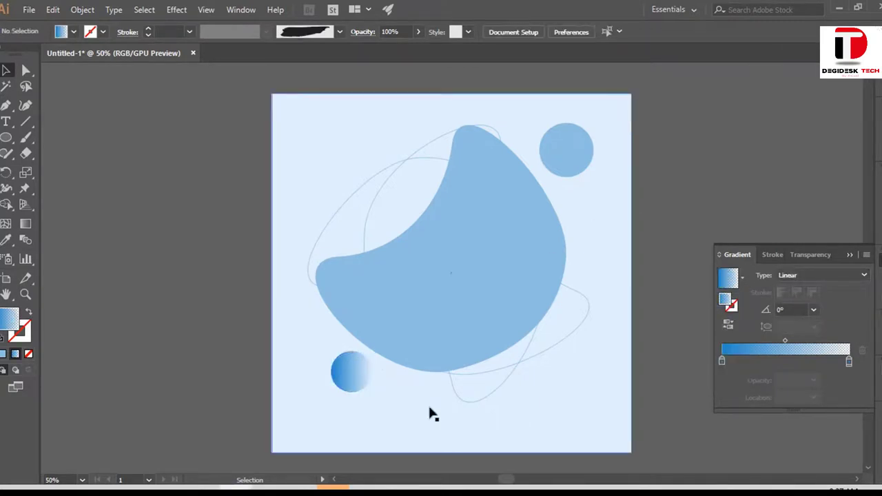
left_click(566, 149)
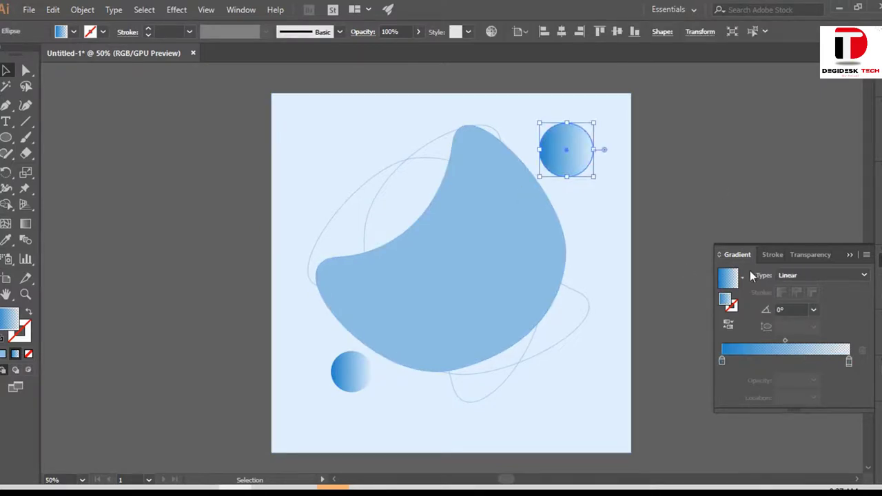
left_click(25, 224)
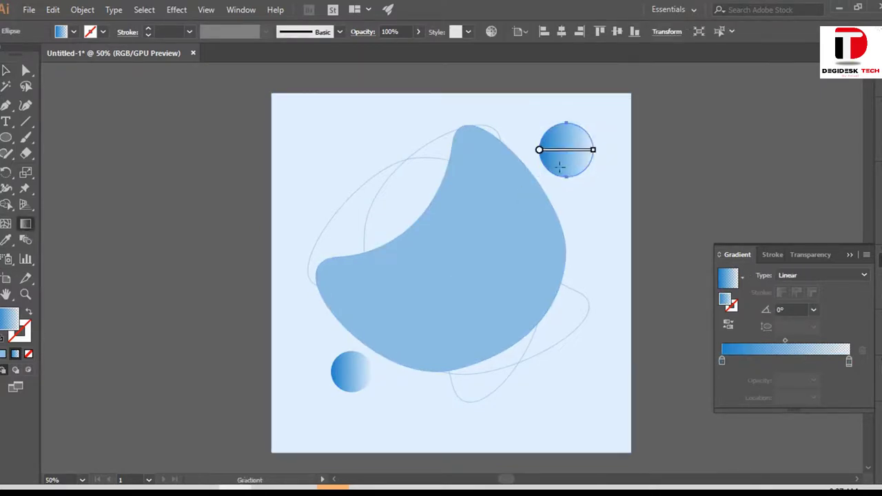
left_click_drag(550, 168, 585, 131)
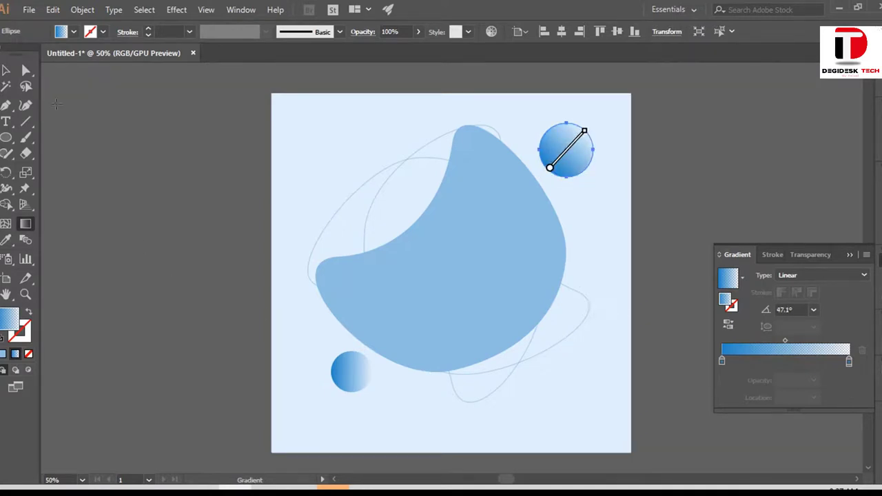
left_click(6, 69)
left_click(676, 219)
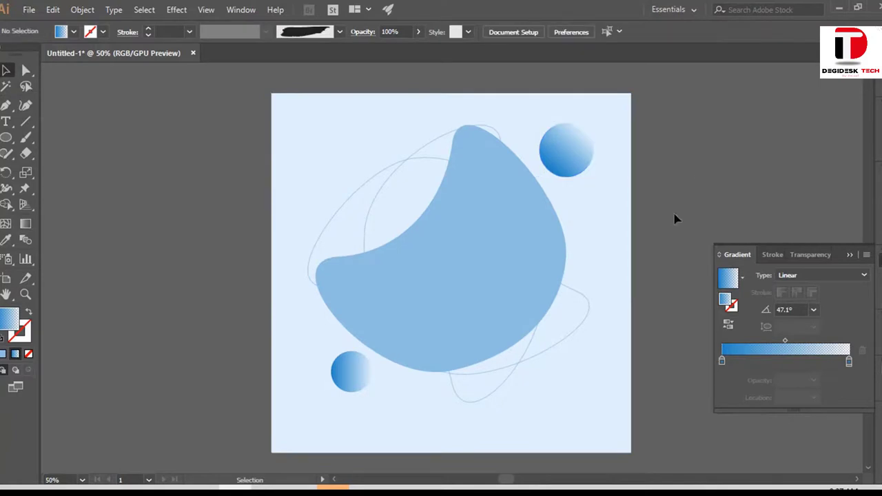
left_click(360, 382)
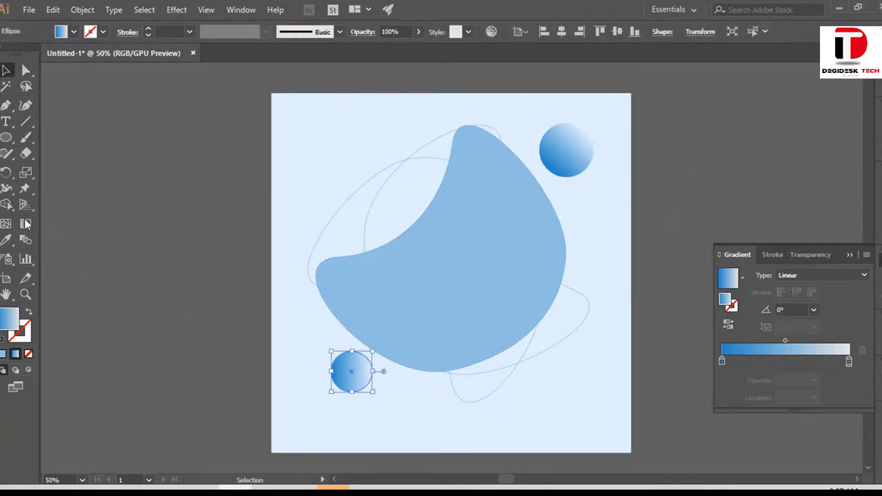
Eyedropper the top-right circle's gradient onto the small circle and angle it at 45°
key("i")
left_click(569, 147)
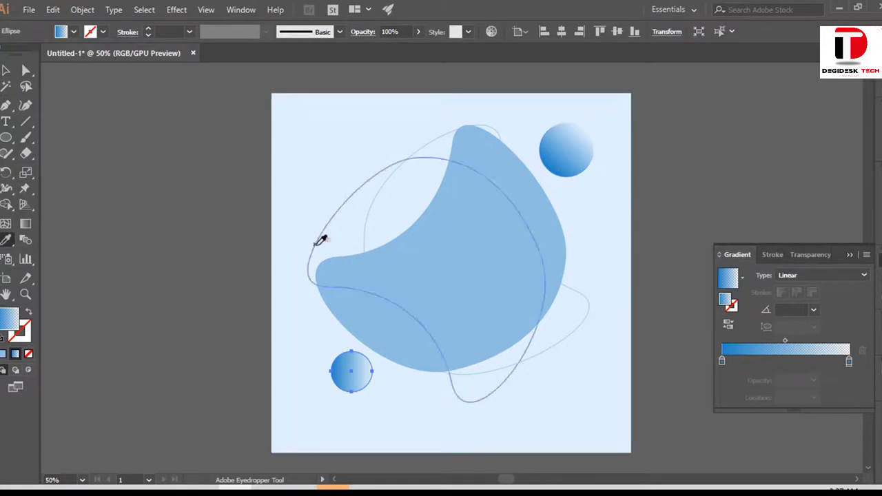
left_click(26, 223)
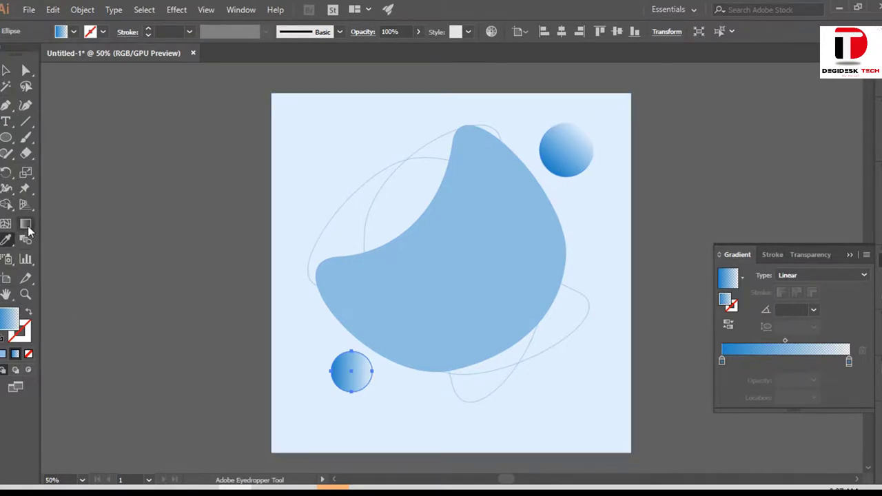
left_click_drag(338, 386, 366, 359)
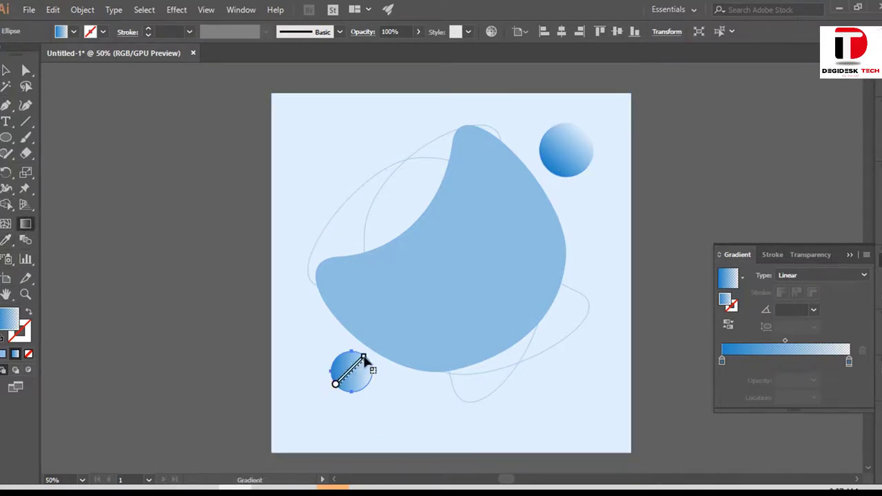
left_click(18, 69)
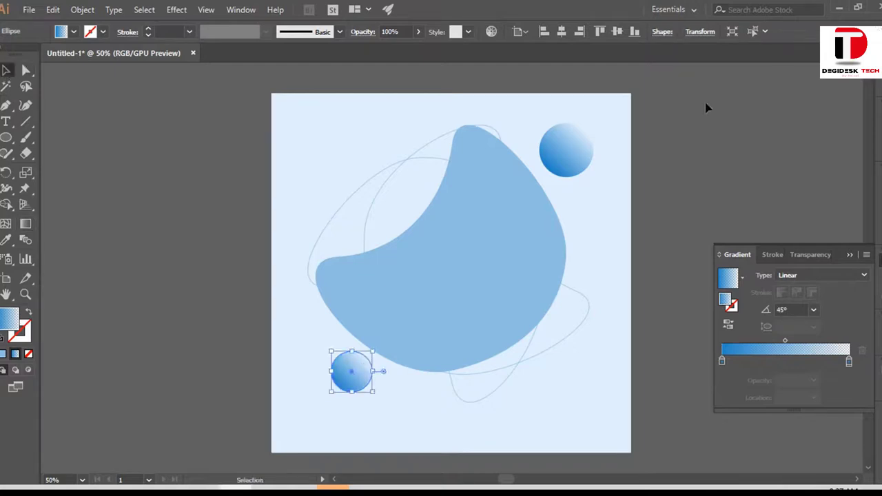
left_click(706, 108)
Alt-drag copies of the small circle to the lower right and the upper left
scroll(579, 312, "up", 1)
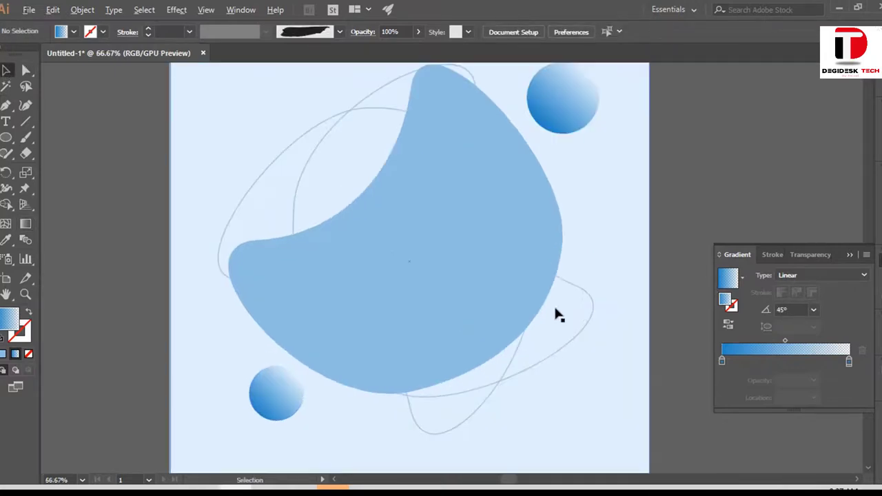
scroll(572, 338, "down", 1)
scroll(559, 337, "up", 1)
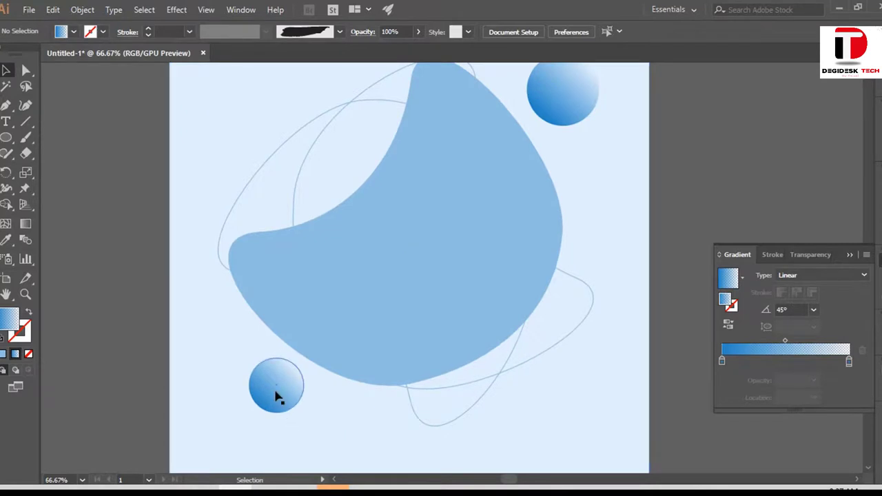
mouse_move(276, 393)
left_mouse_down()
mouse_move(266, 423)
mouse_move(605, 422)
mouse_move(571, 425)
mouse_move(591, 434)
left_mouse_up()
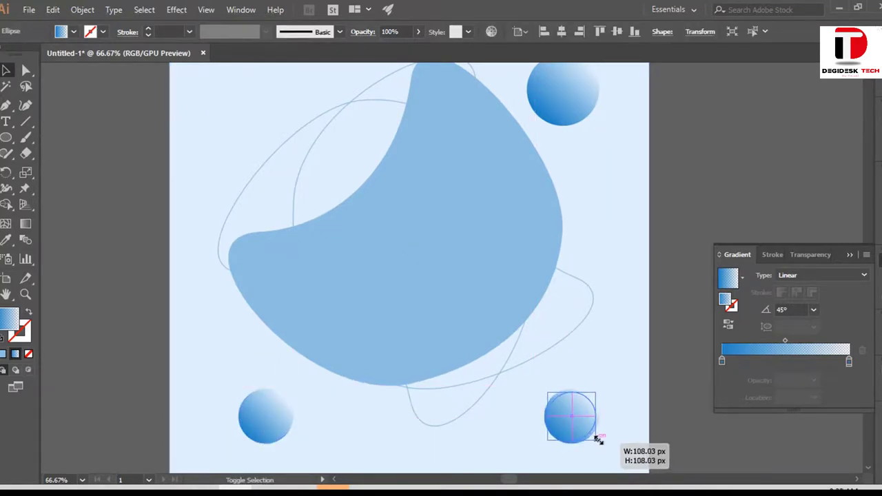
left_click(607, 354)
scroll(656, 371, "down", 2)
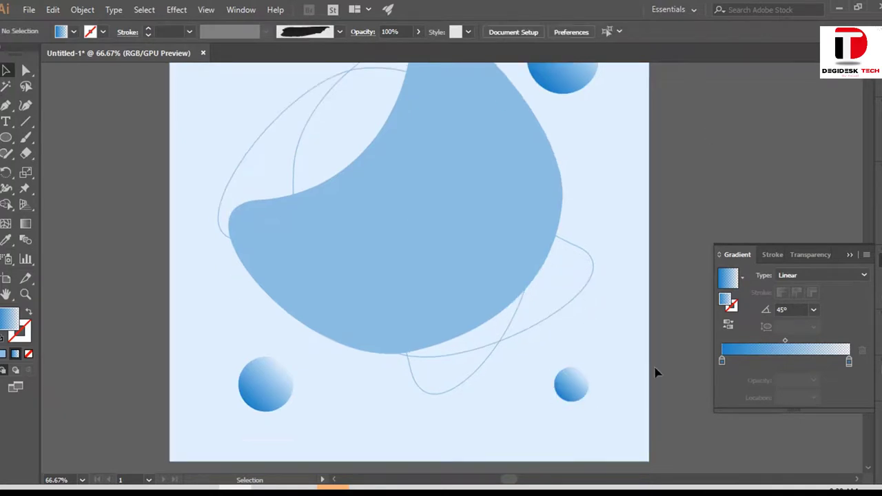
scroll(650, 359, "down", 1, "alt")
mouse_move(599, 386)
left_mouse_down("alt")
mouse_move(339, 168)
mouse_move(345, 176)
left_mouse_up("alt")
left_click(652, 309)
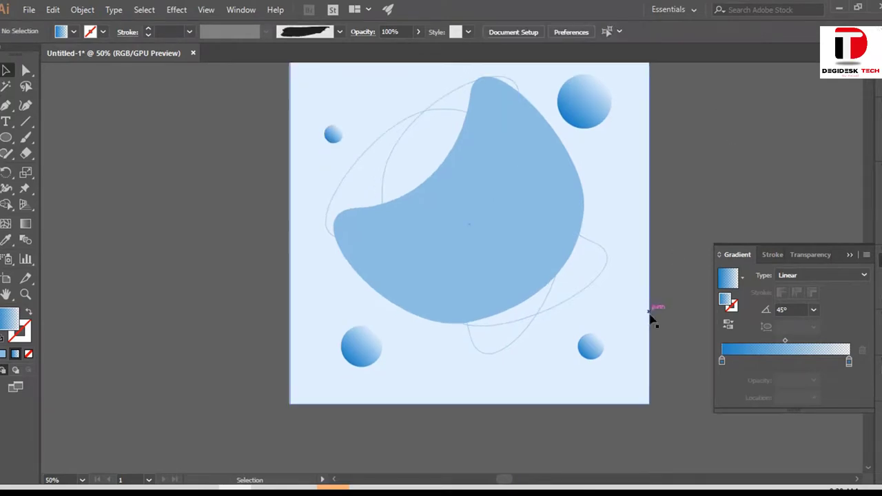
scroll(577, 291, "up", 1)
left_click(446, 310)
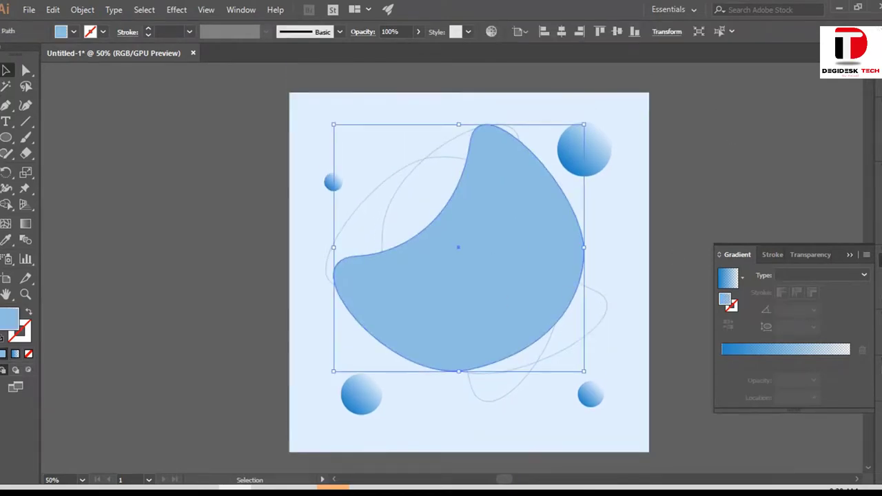
Open the dog-on-beach photo oscar-sutton-yihlaRCCvd4-unsplash.jpg from the Download images folder
left_click(27, 10)
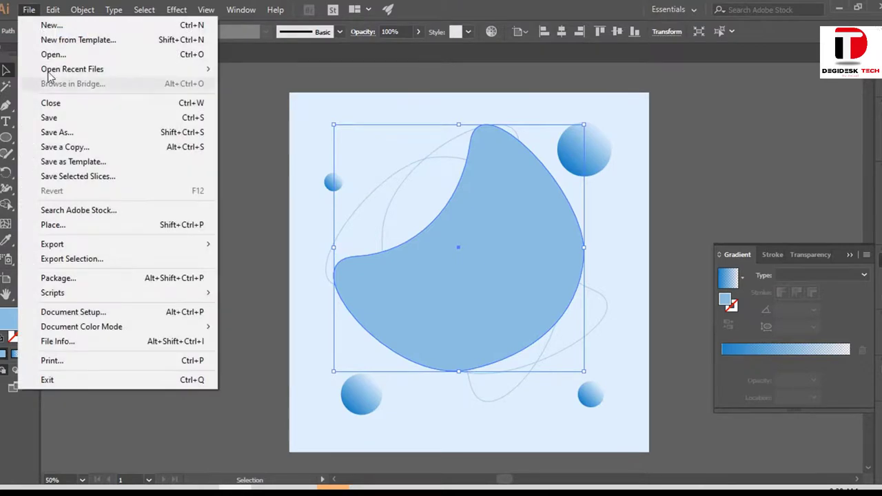
key("Escape")
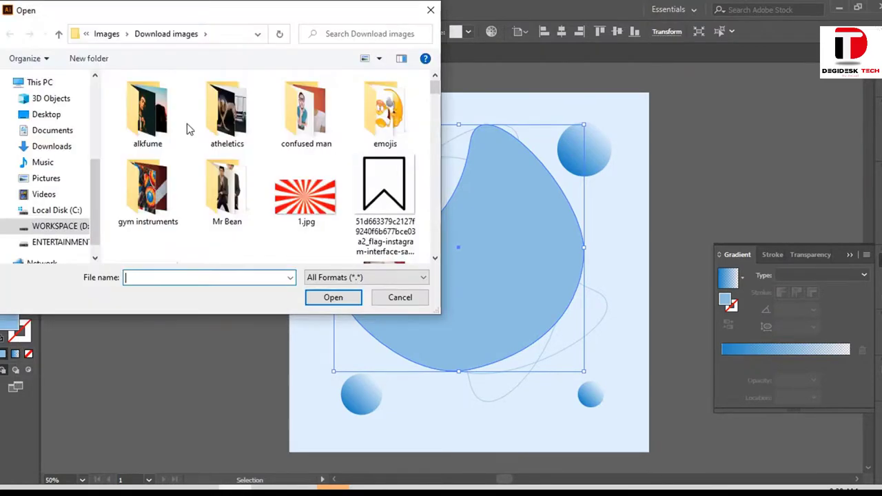
scroll(239, 192, "down", 2)
scroll(241, 187, "down", 2)
scroll(241, 187, "down", 2)
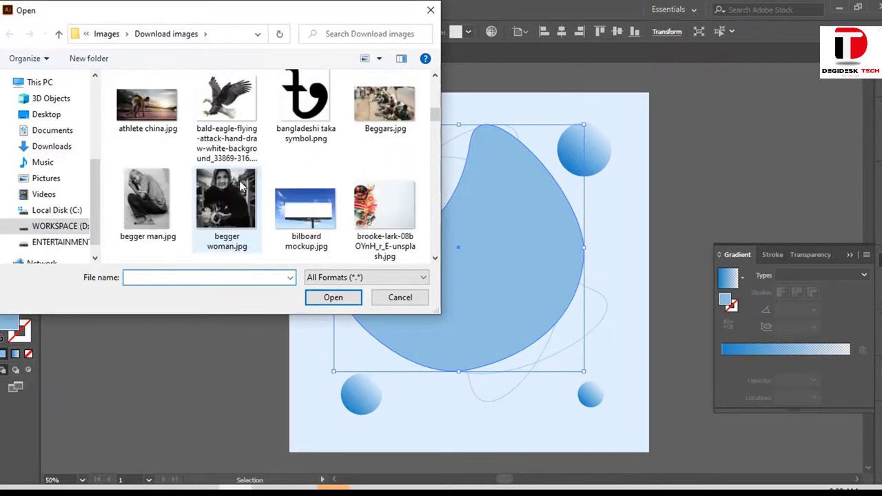
scroll(241, 186, "down", 2)
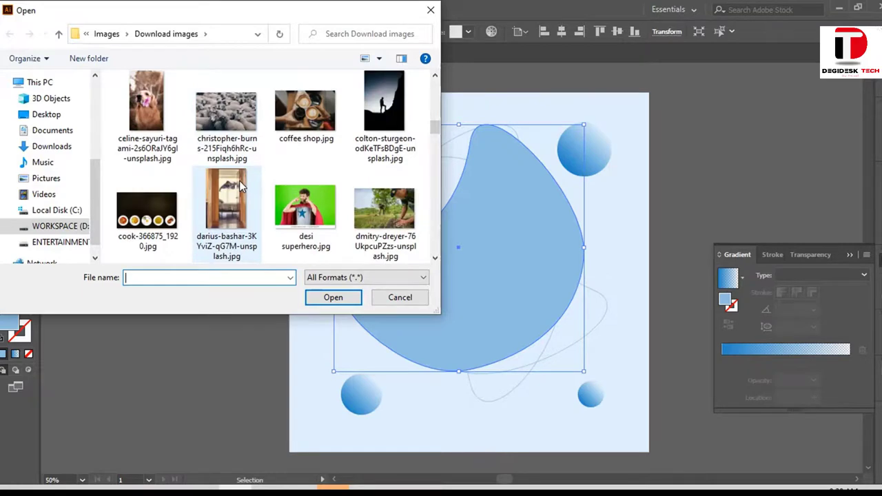
scroll(239, 181, "down", 5)
scroll(239, 181, "down", 2)
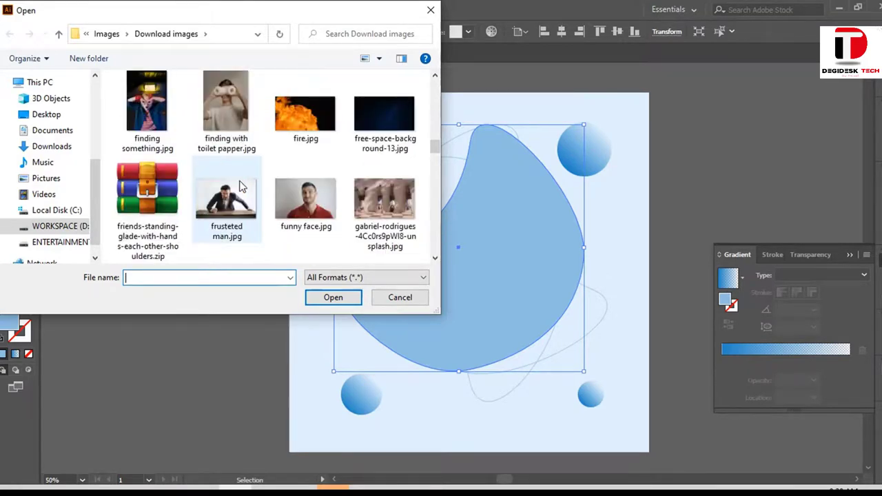
scroll(241, 186, "down", 2)
scroll(241, 186, "down", 2)
scroll(241, 186, "down", 2)
scroll(241, 186, "down", 2)
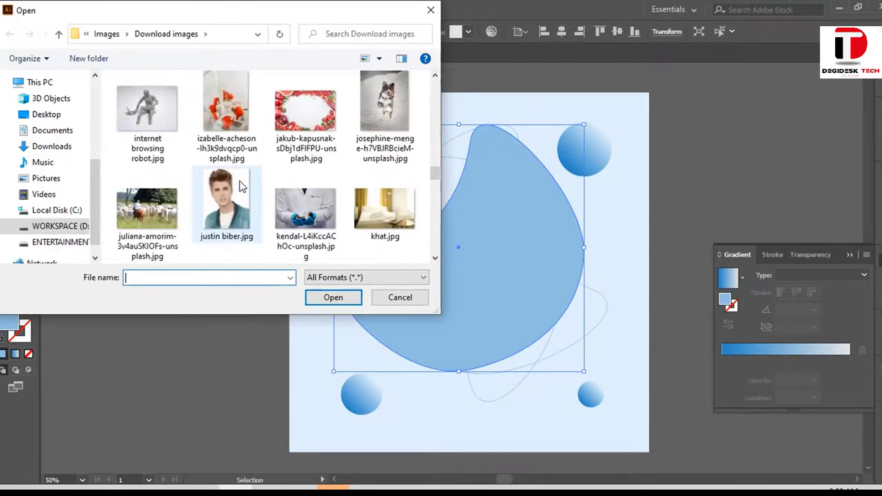
scroll(240, 187, "down", 2)
scroll(241, 186, "down", 3)
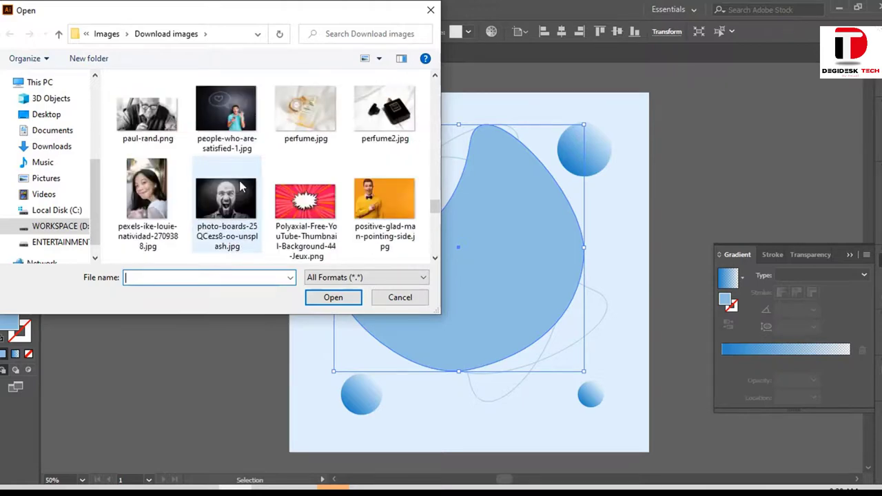
scroll(240, 186, "down", 2)
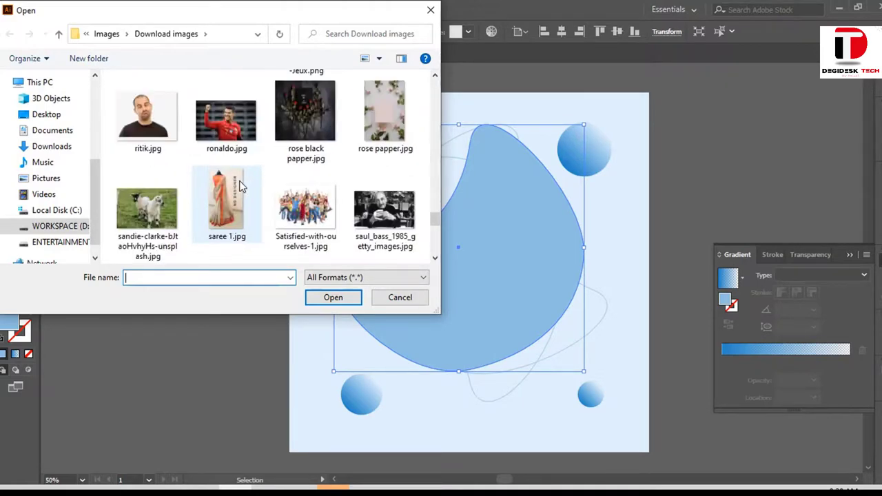
scroll(240, 187, "down", 1)
scroll(240, 186, "down", 2)
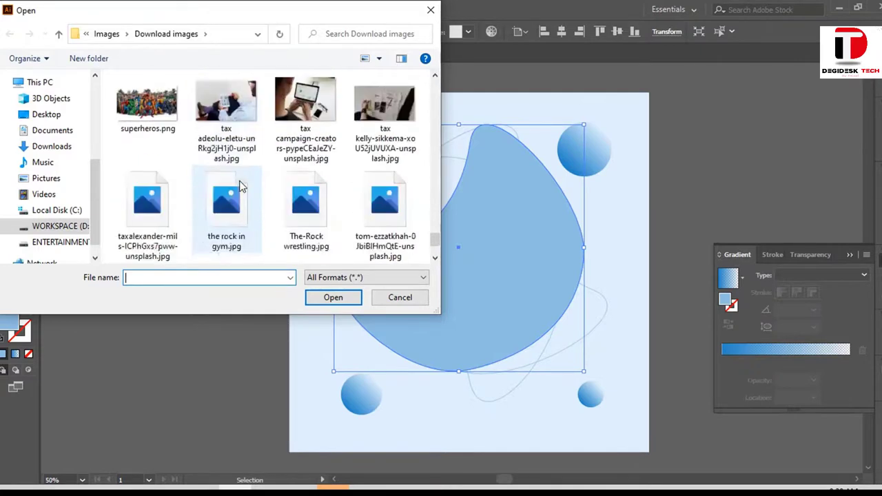
scroll(240, 186, "down", 1)
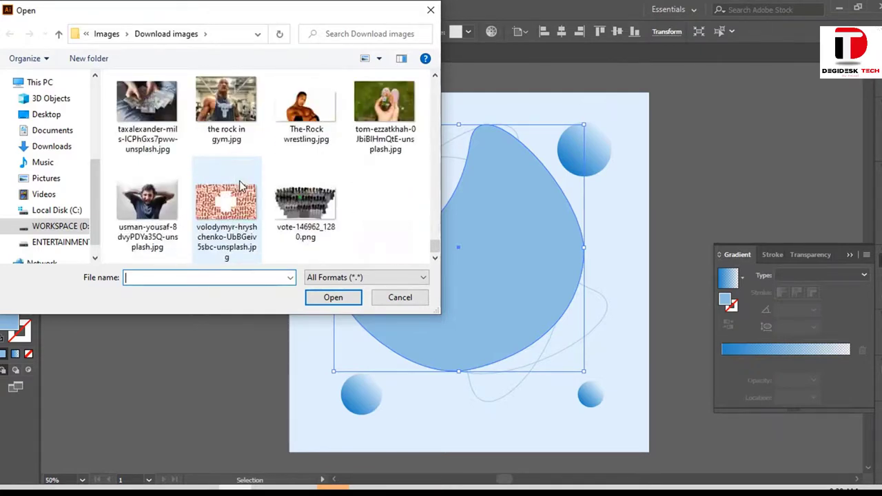
scroll(241, 186, "up", 1)
scroll(240, 186, "up", 2)
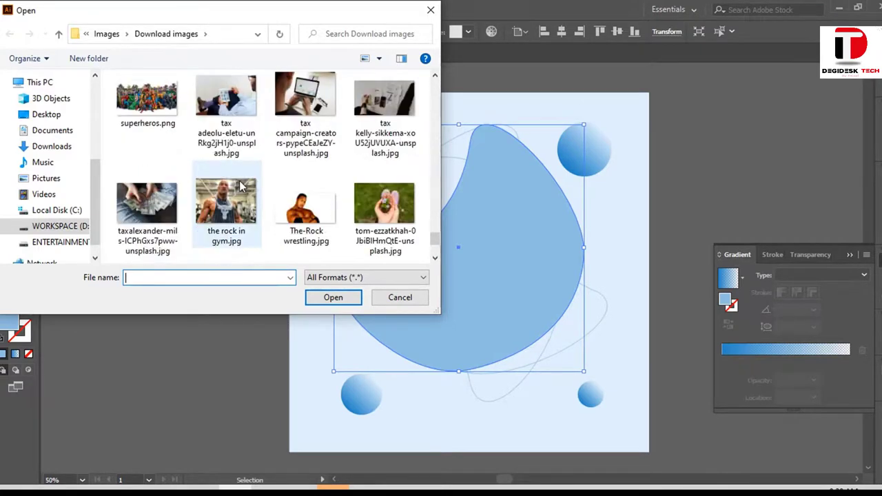
scroll(241, 187, "up", 3)
scroll(241, 187, "up", 2)
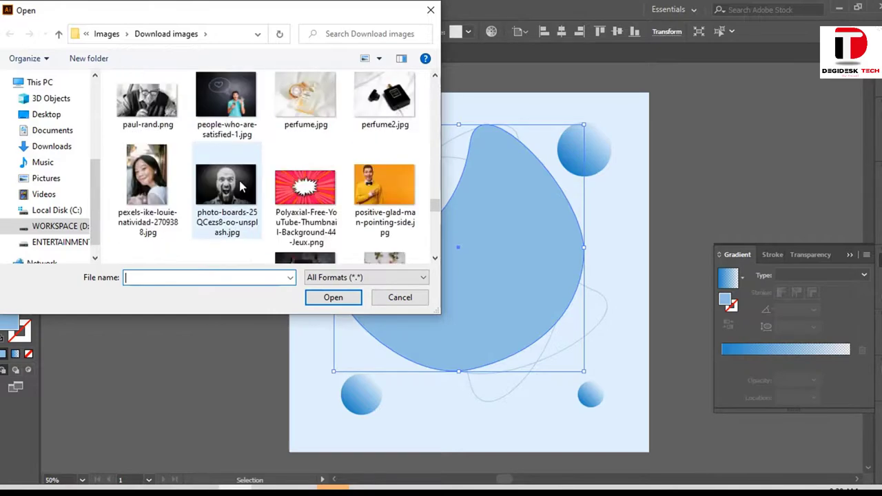
scroll(241, 187, "up", 1)
scroll(240, 187, "up", 1)
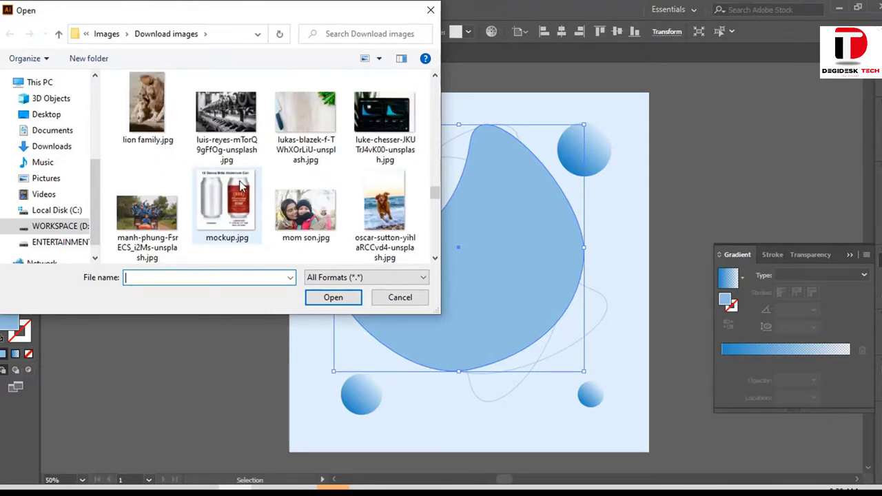
left_click(377, 215)
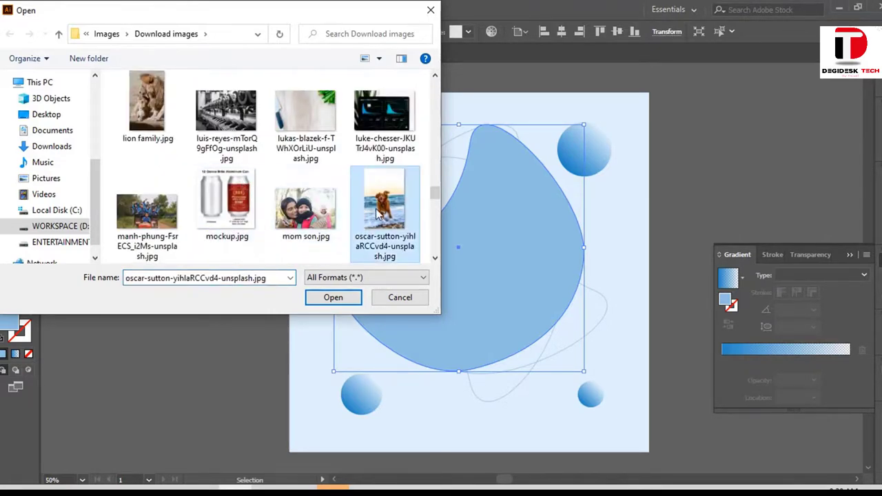
left_click(328, 300)
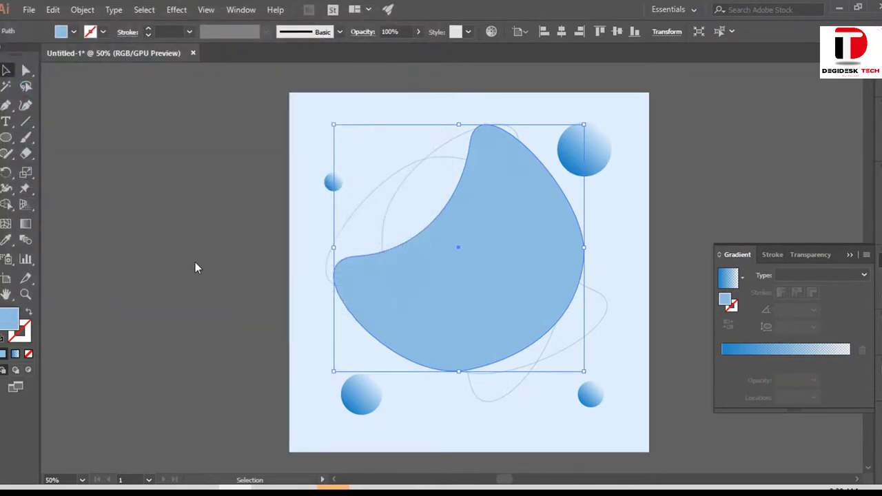
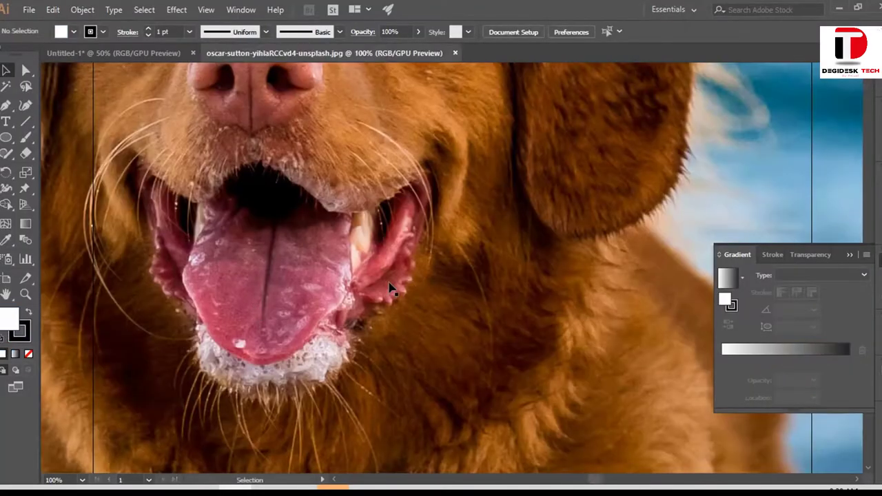
Drag the dog photo into the design document and close the photo's own tab
mouse_move(398, 295)
left_mouse_down()
mouse_move(138, 73)
mouse_move(338, 257)
left_mouse_up()
left_click(454, 54)
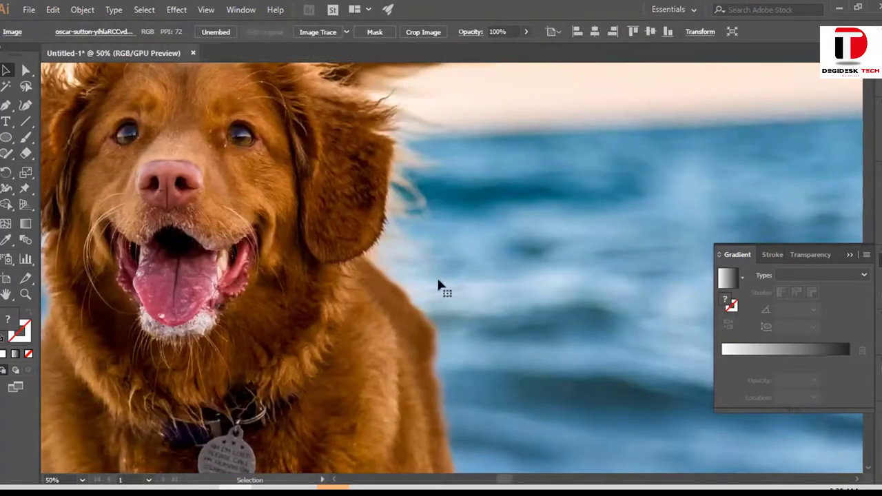
key("ctrl+minus")
key("ctrl+minus")
key("ctrl+minus")
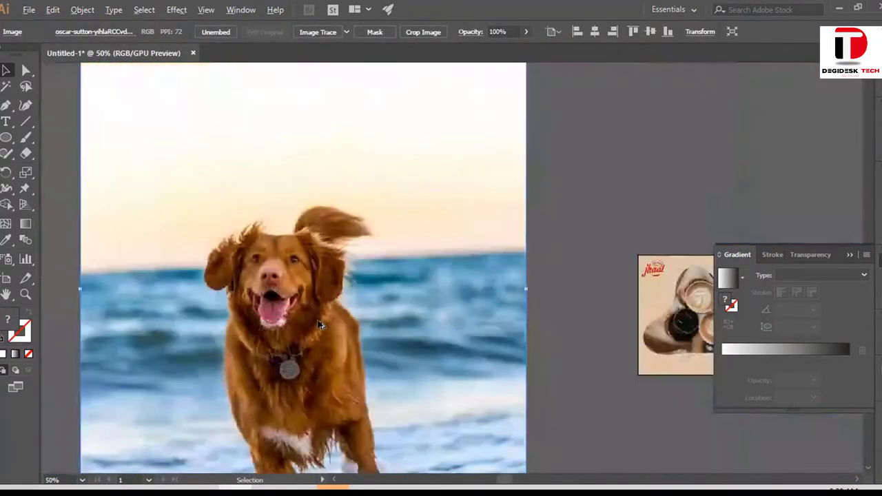
key("ctrl+minus")
key("ctrl+minus")
key("ctrl+minus")
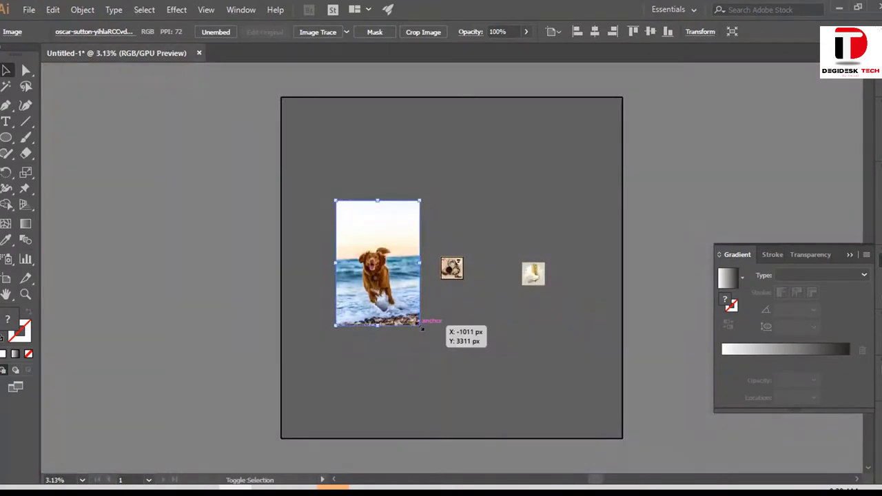
Shrink the photo, move it onto the light blue artboard, then enlarge it over the blob
left_click_drag(422, 329, 390, 275)
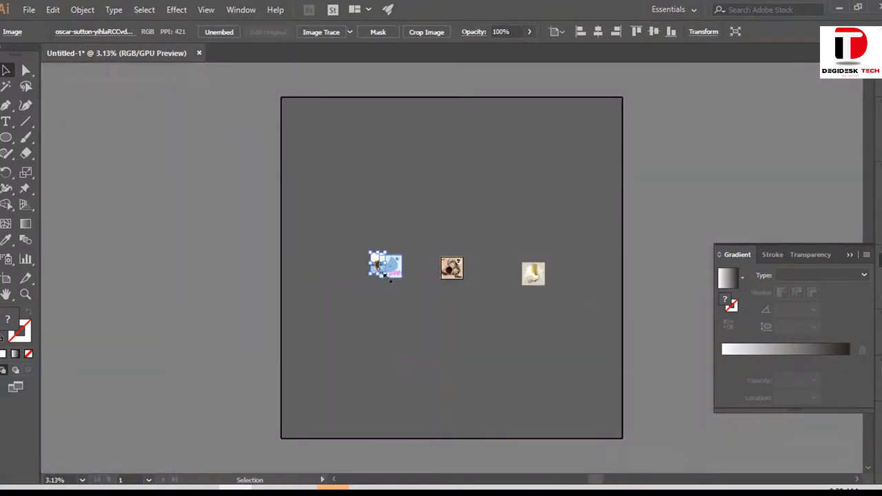
key("ctrl+plus")
key("ctrl+plus")
key("ctrl+plus")
key("ctrl+plus")
key("ctrl+plus")
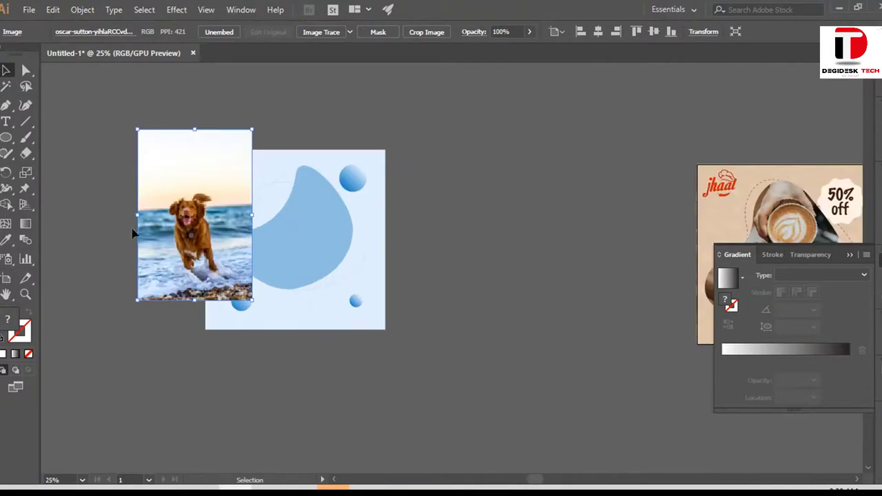
left_click_drag(160, 231, 254, 242)
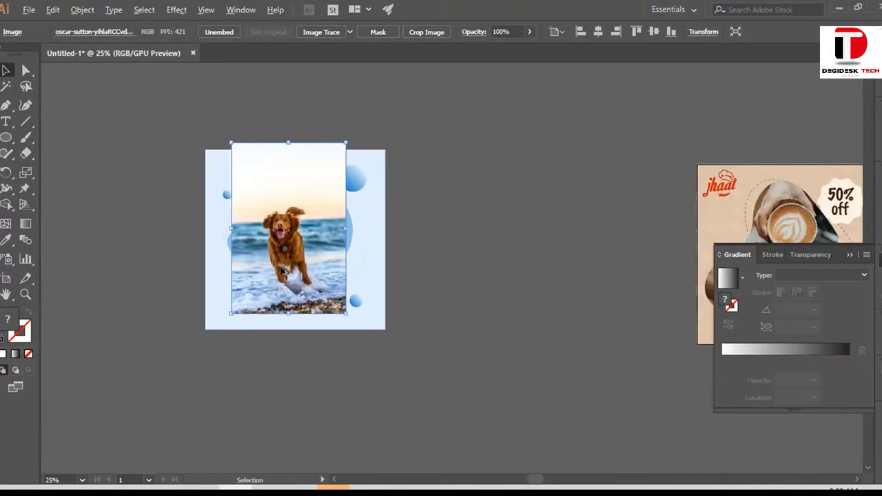
key("ctrl+plus")
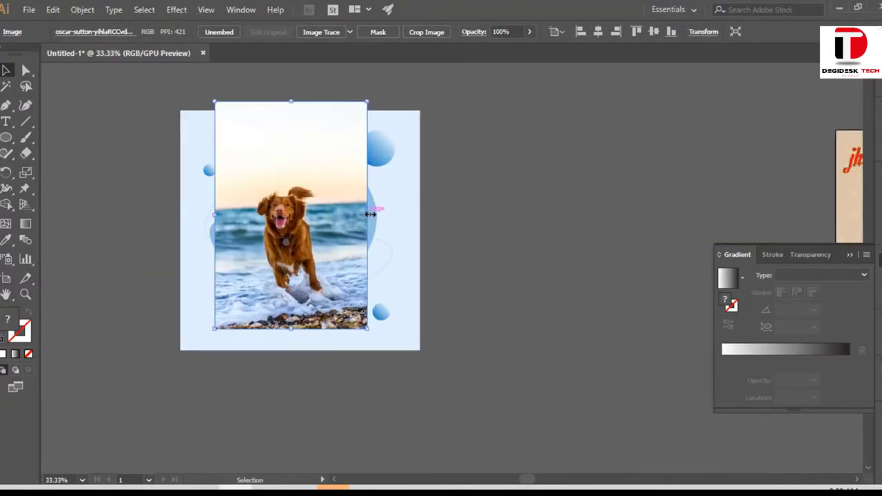
left_click_drag(370, 214, 386, 214)
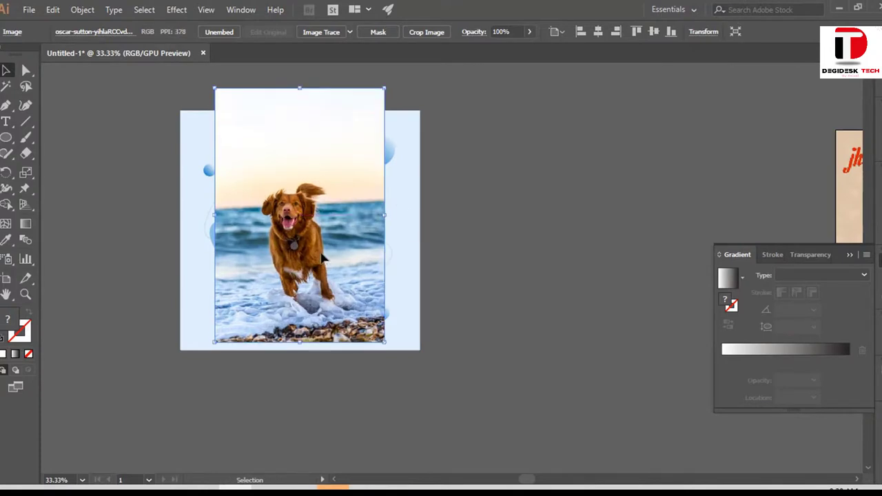
left_click_drag(322, 257, 308, 257)
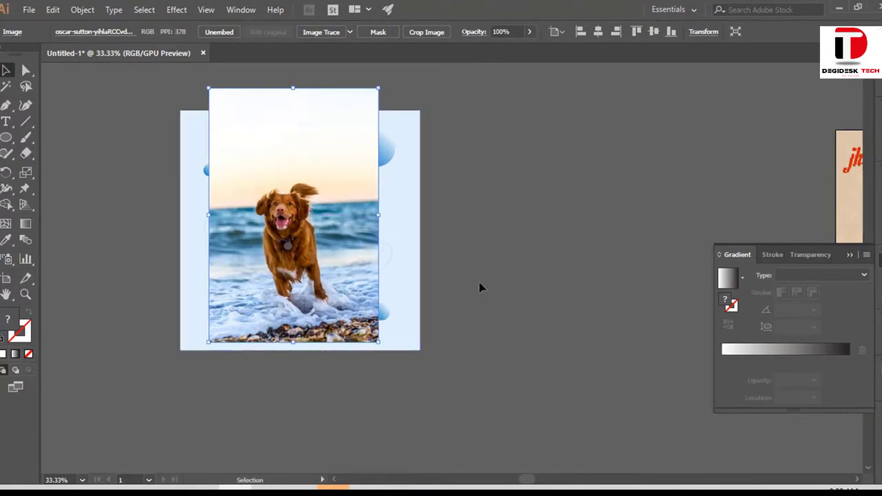
Send the dog photo behind the blue blob and clip it into the blob with Ctrl+7
left_click(489, 204)
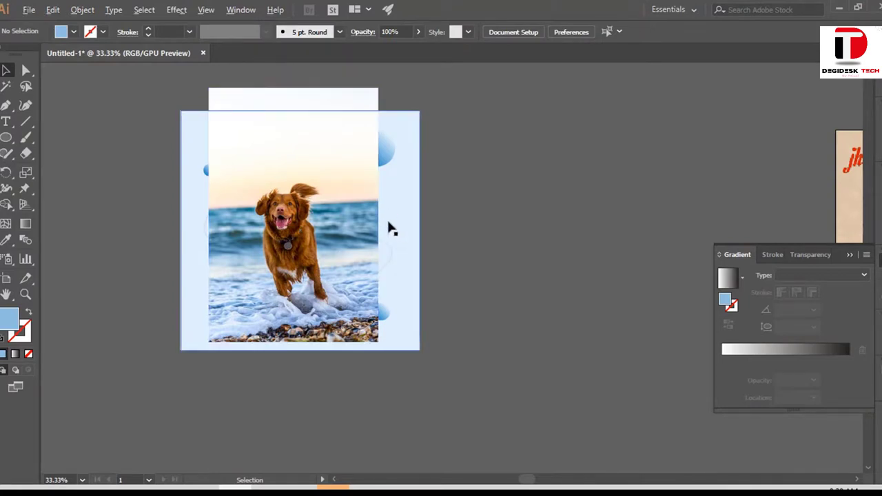
scroll(389, 230, "up", 1)
scroll(388, 228, "up", 1)
scroll(373, 226, "up", 1)
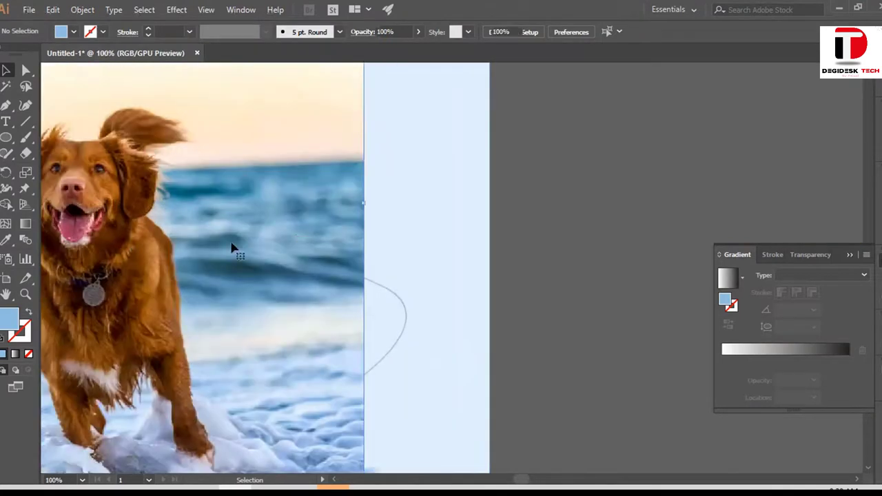
left_click(231, 246)
key("v")
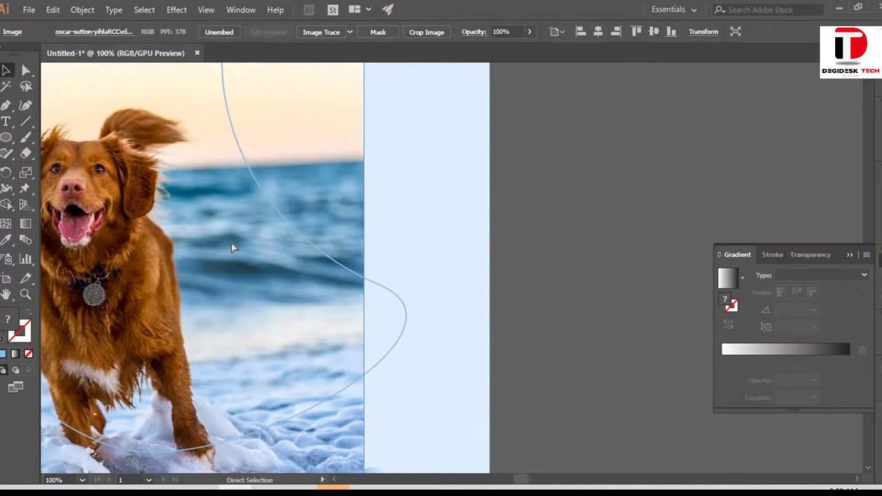
key("ctrl+shift+bracketleft")
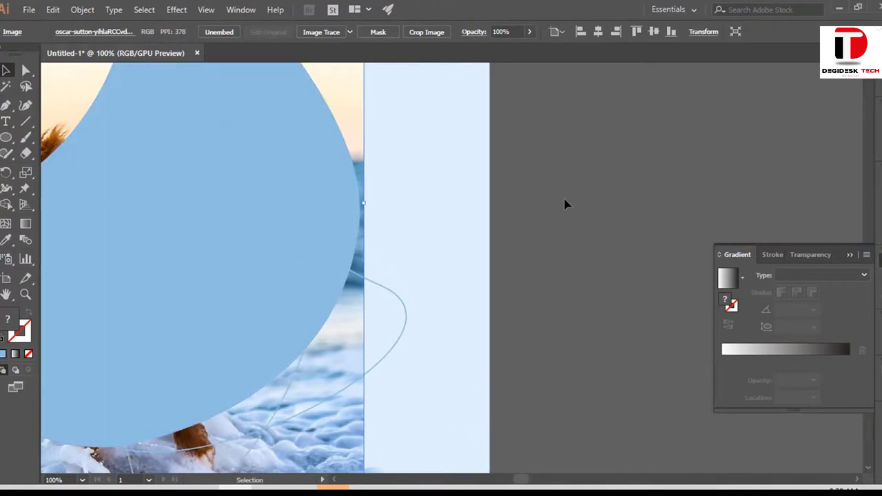
left_click(235, 272, "shift")
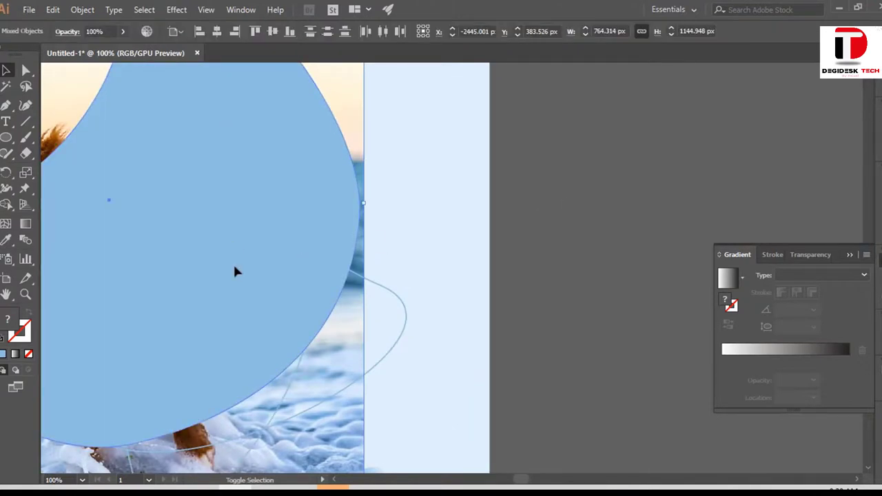
key("ctrl+7")
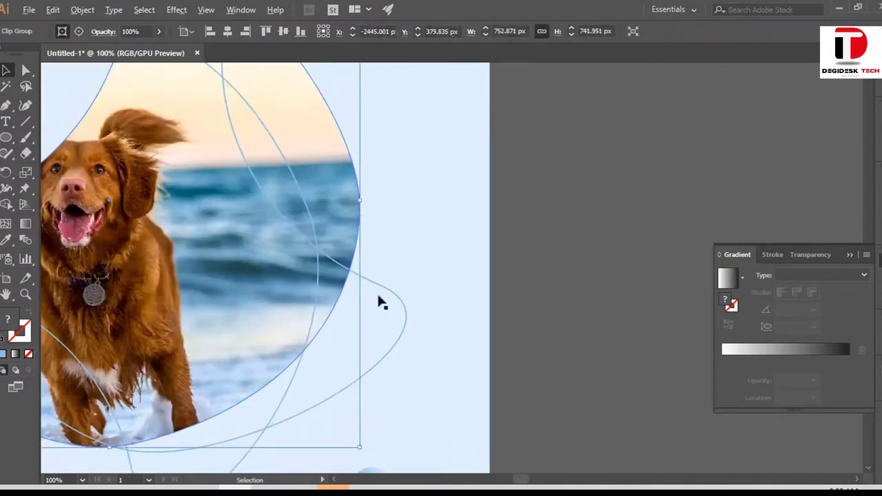
Edit inside the clip group to shift the dog photo lower within the blob
key("ctrl+minus")
left_click(521, 244)
scroll(510, 249, "down", 1)
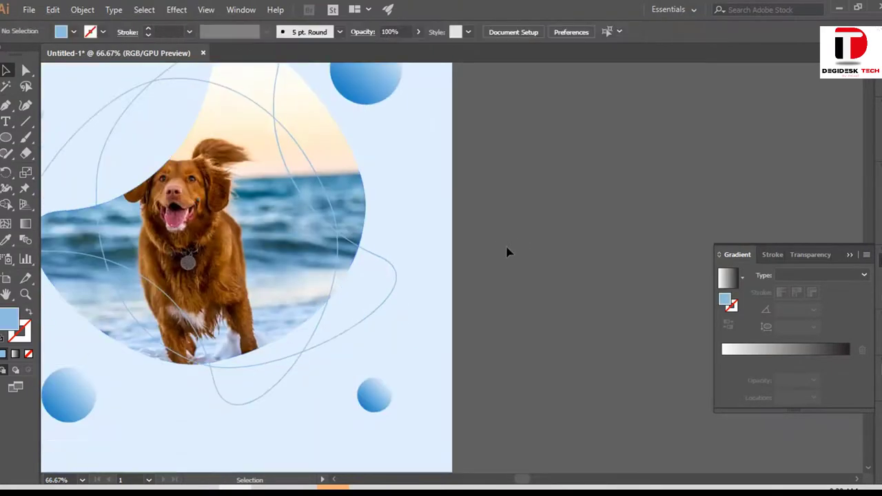
left_click(358, 211)
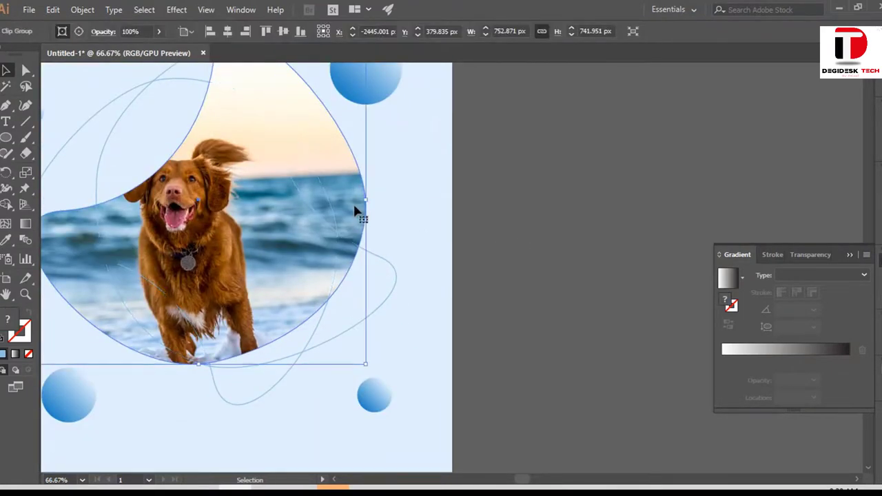
left_click(507, 208)
key("ctrl+minus")
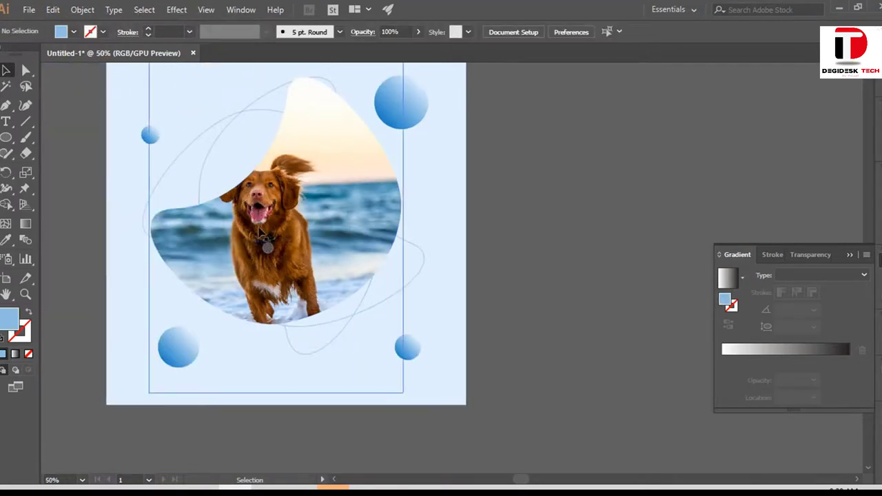
left_click(280, 233)
double_click(281, 233)
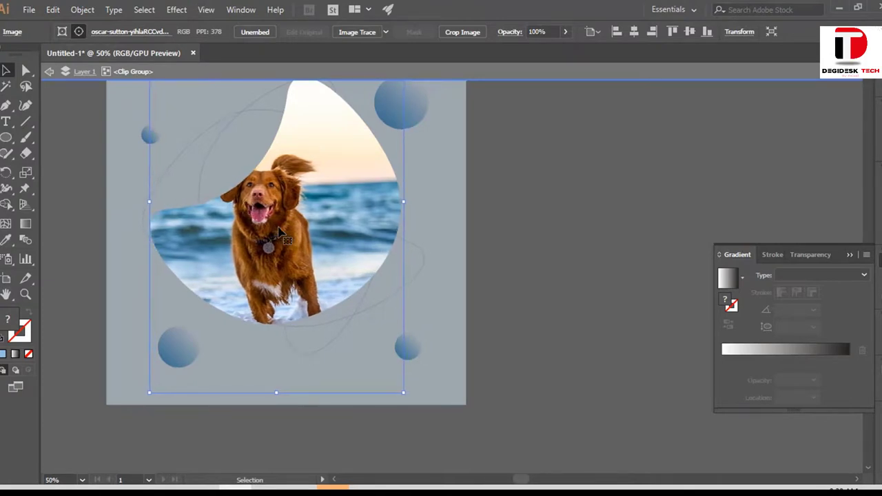
key("shift+Left")
key("shift+Down")
key("shift+Down")
key("shift+Down")
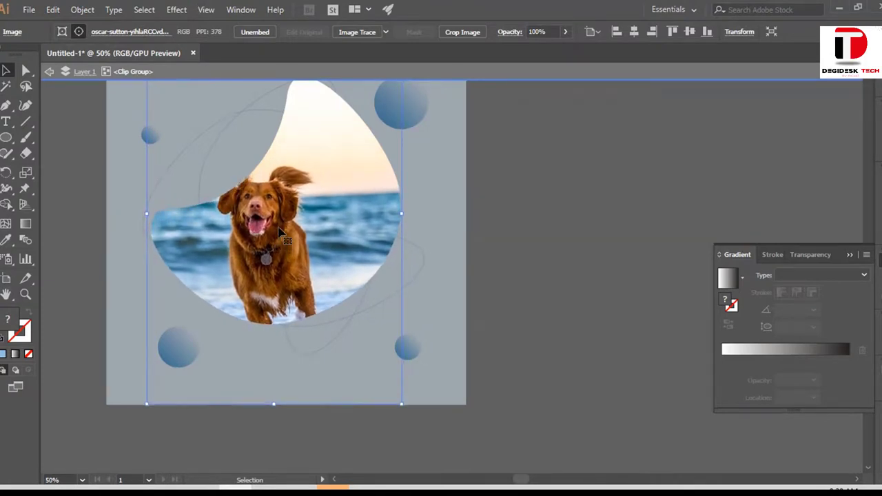
key("shift+Down")
key("shift+Down")
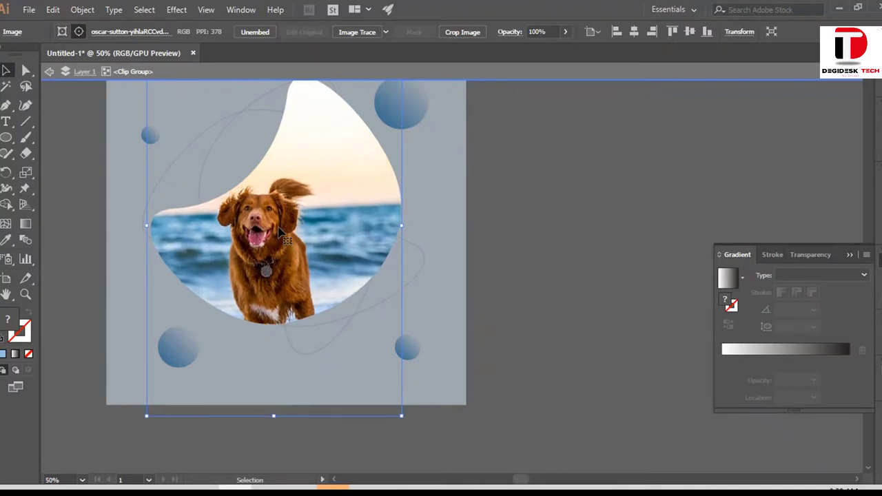
double_click(486, 181)
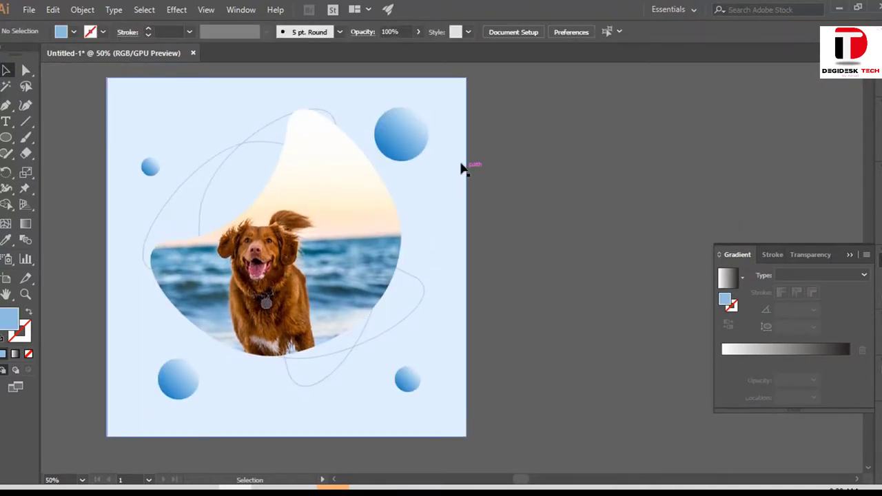
Fill the background rectangle with light blue a4cdea
left_click(443, 82)
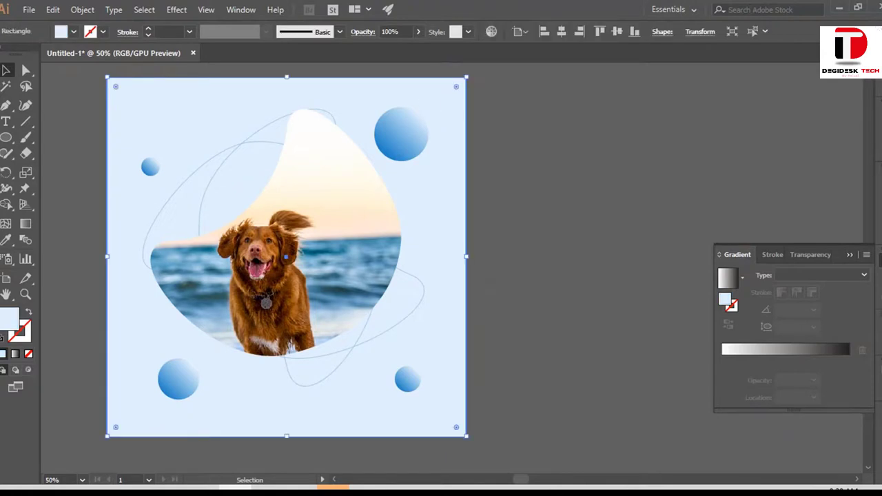
double_click(10, 321)
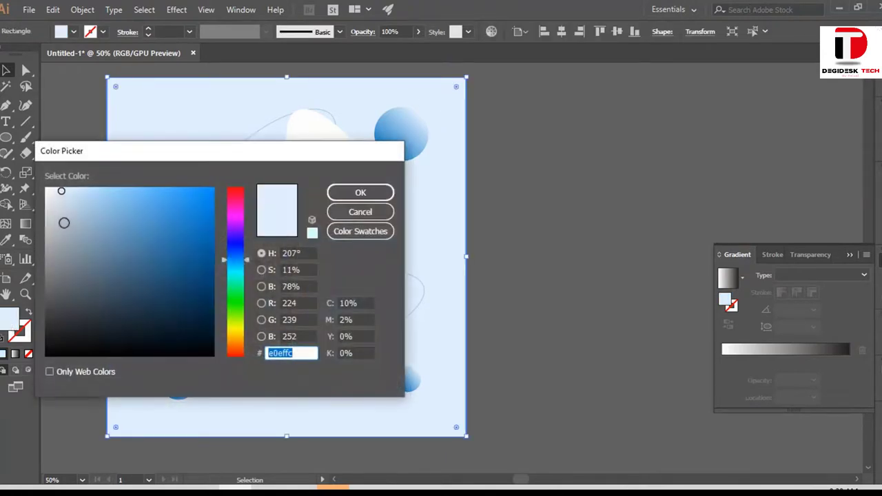
left_click(64, 224)
left_click(97, 199)
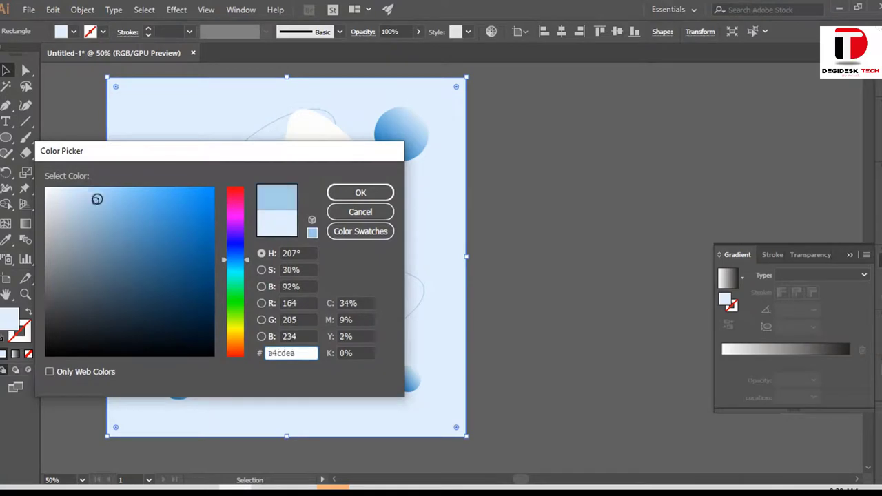
left_click(357, 194)
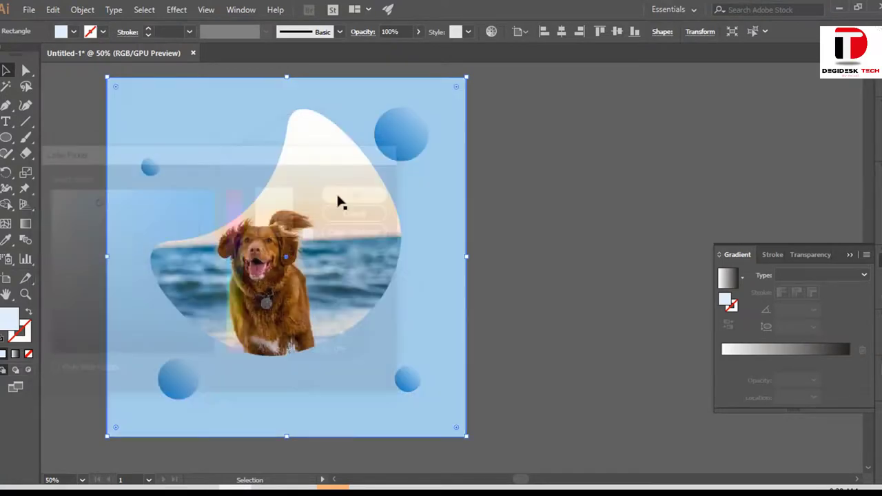
Lighten the background fill further, settling on pale blue #d2efff
double_click(3, 324)
mouse_move(90, 200)
left_mouse_down()
mouse_move(74, 191)
mouse_move(75, 206)
left_mouse_up()
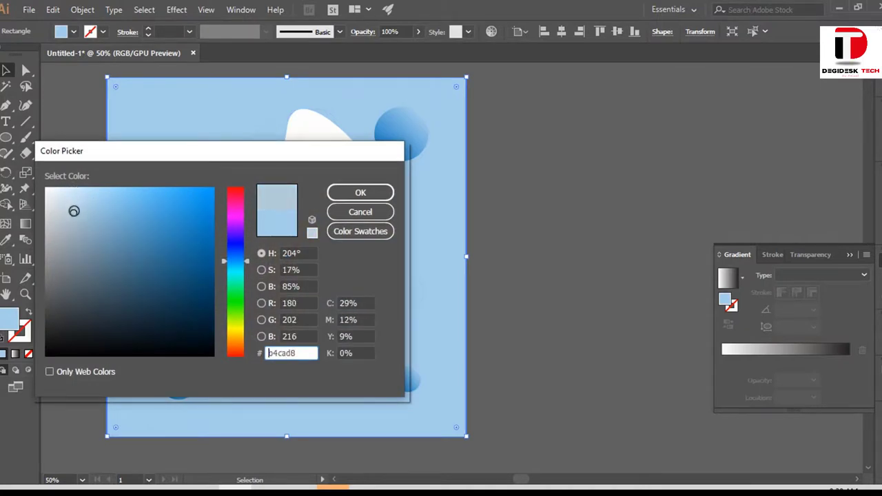
left_click(360, 193)
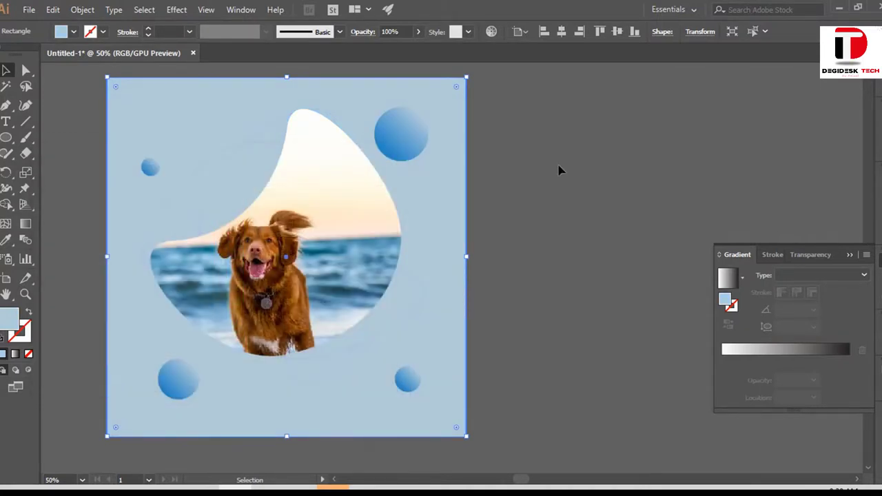
double_click(4, 324)
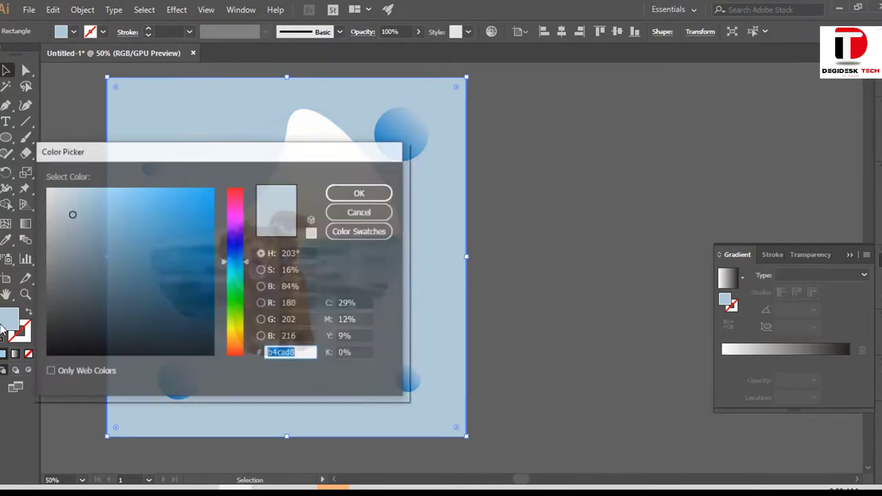
left_click_drag(66, 192, 75, 186)
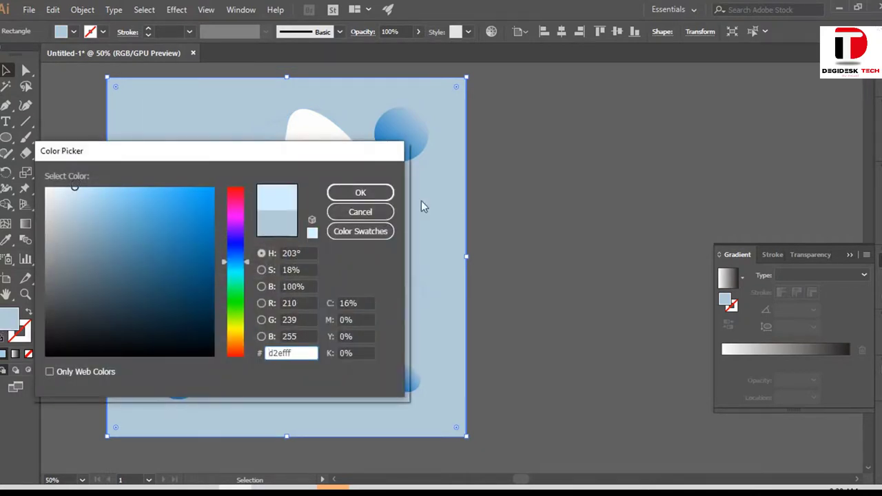
left_click(361, 192)
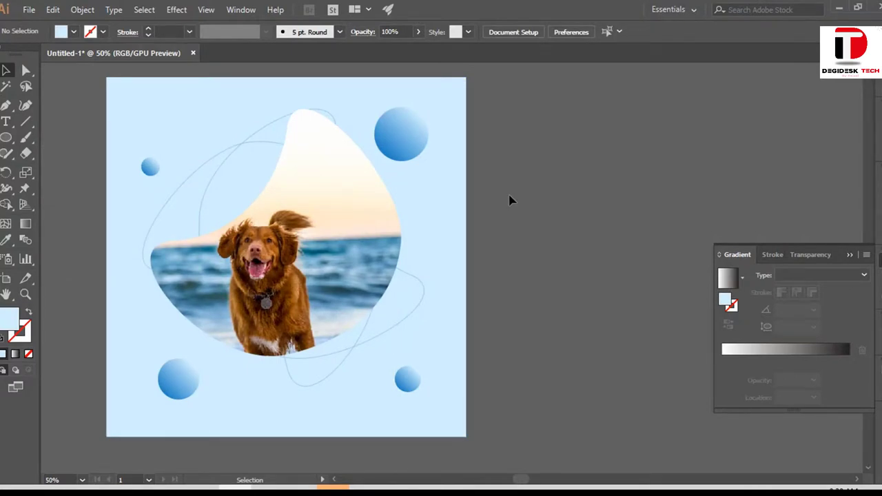
Apply the tapered ellipse width profile to the thin orbit lines
left_click(424, 290)
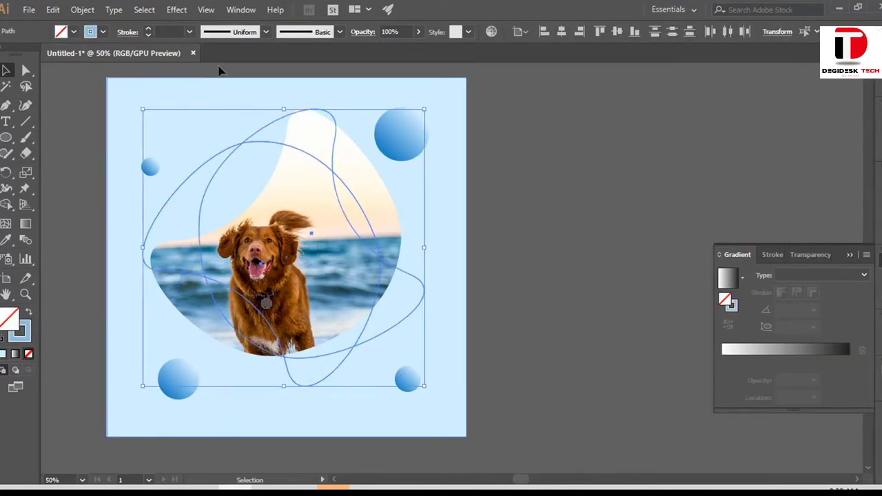
left_click(266, 31)
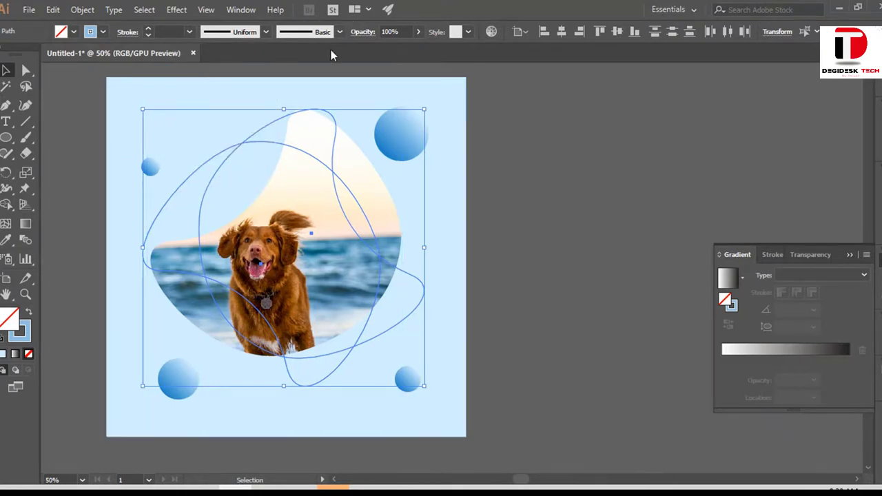
left_click(265, 32)
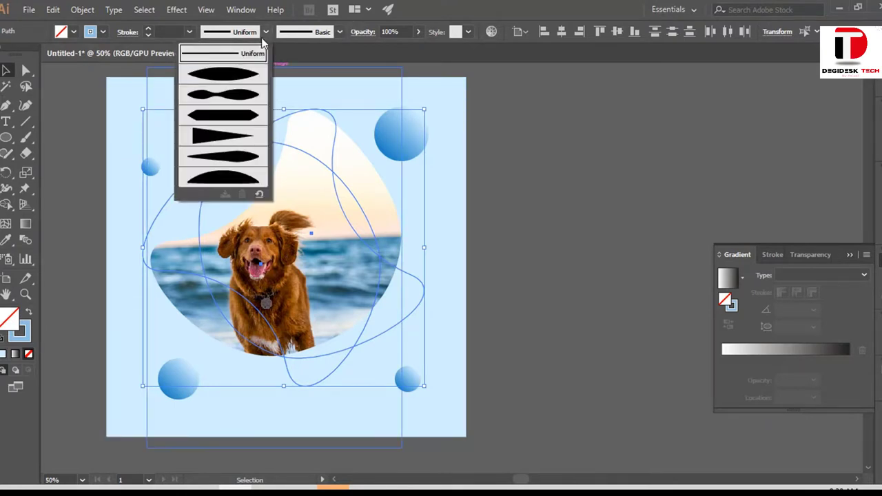
left_click(232, 78)
left_click(548, 192)
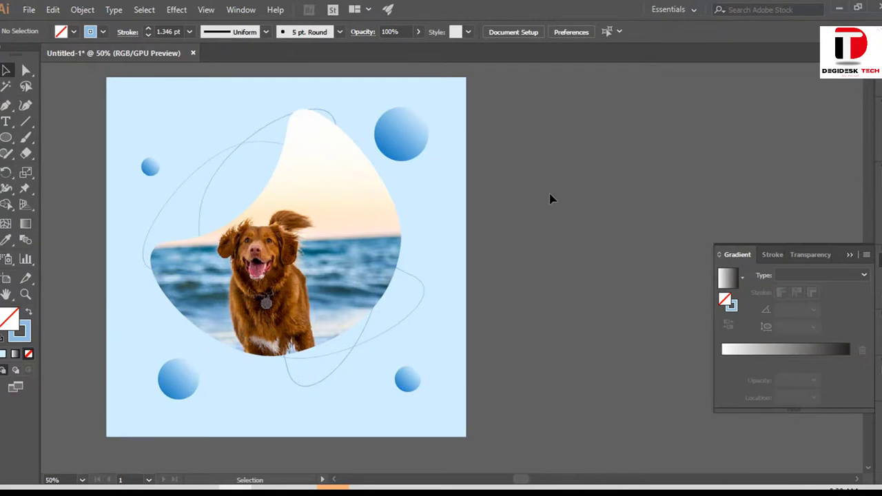
Shift one curved orbit line slightly down and another up and to the right
left_click_drag(308, 385, 309, 398)
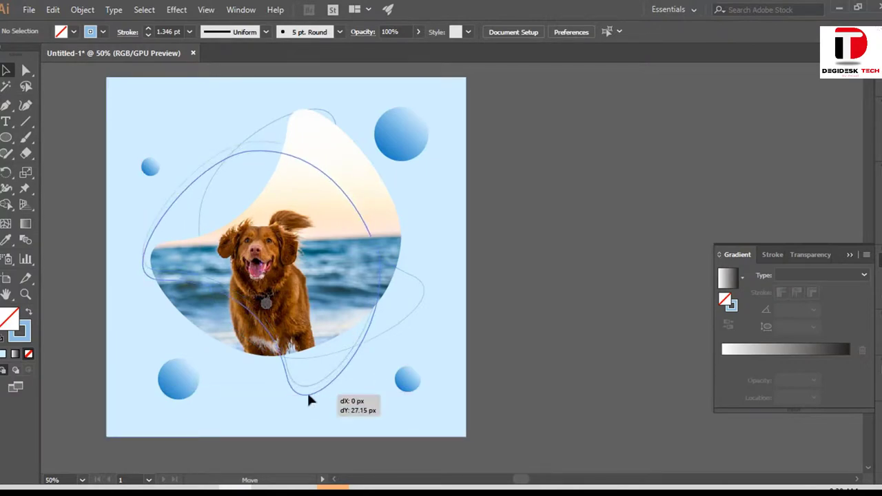
left_click(552, 246)
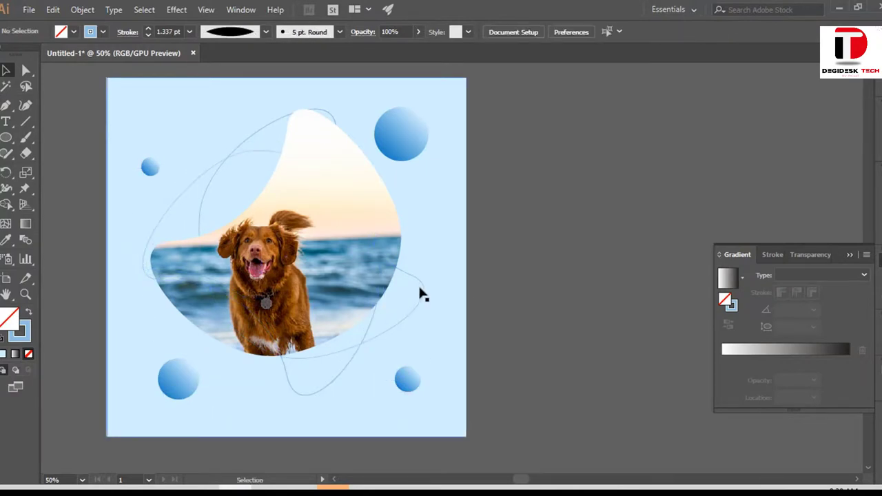
left_click_drag(426, 290, 437, 275)
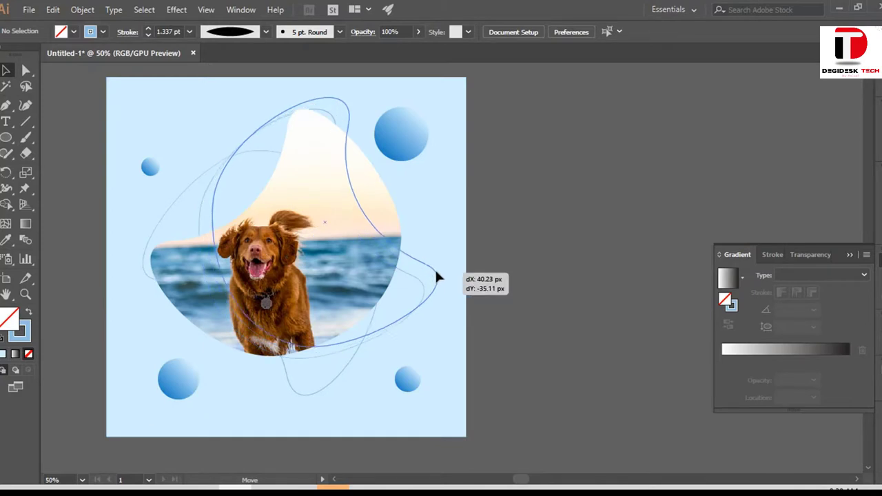
left_click(662, 230)
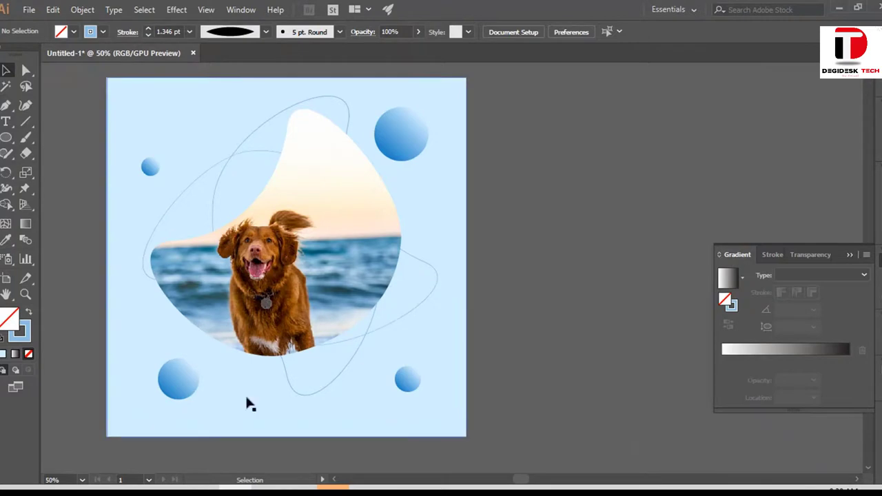
Drag the lower-left gradient circle up and right toward the dog blob
left_click_drag(197, 391, 214, 367)
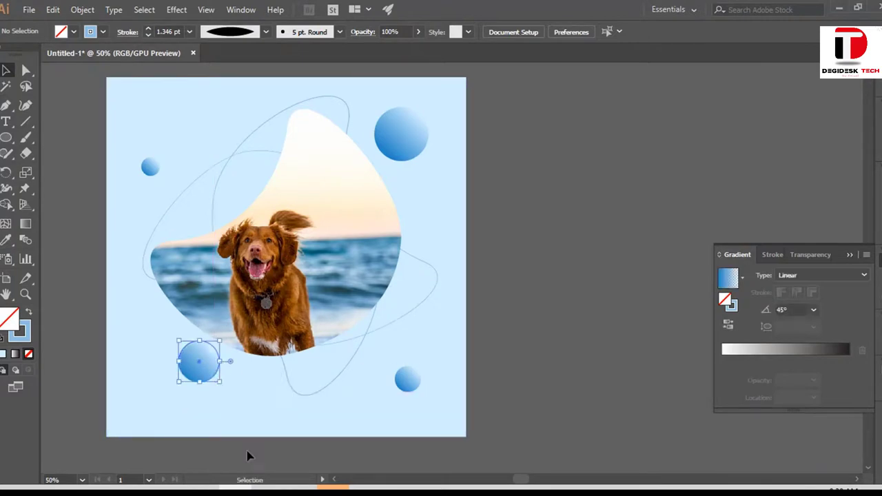
left_click(552, 202)
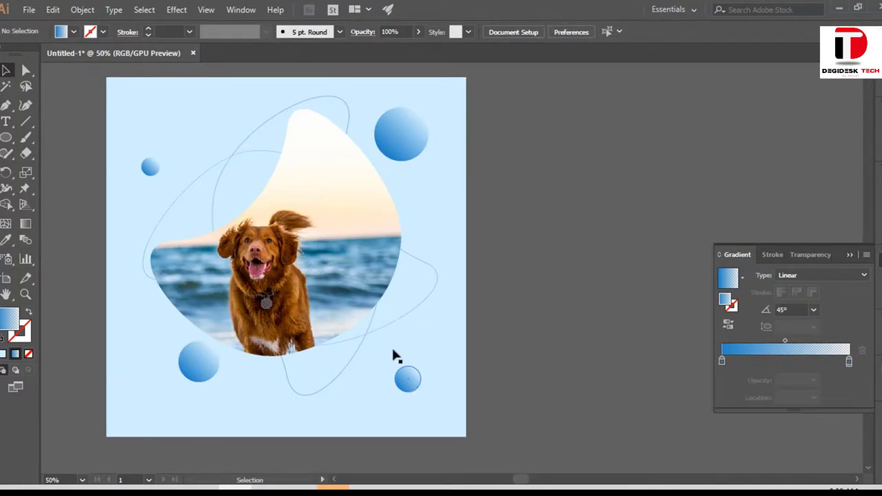
left_click(151, 167)
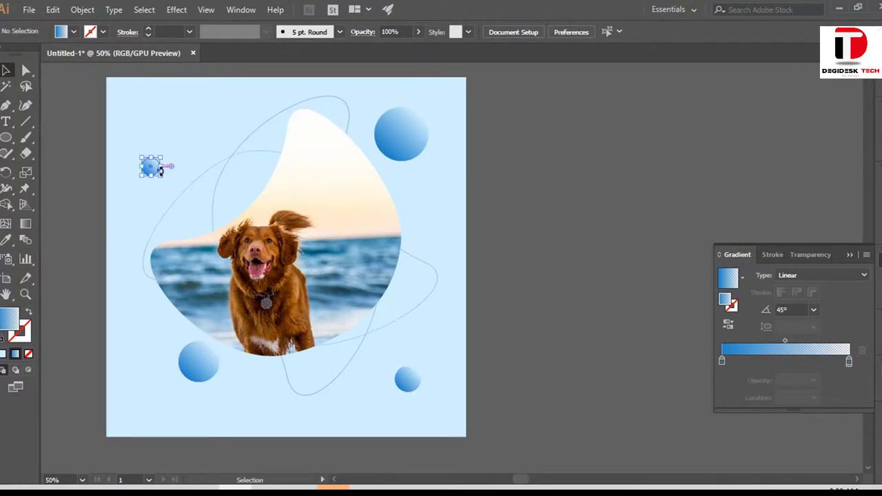
left_click(510, 189)
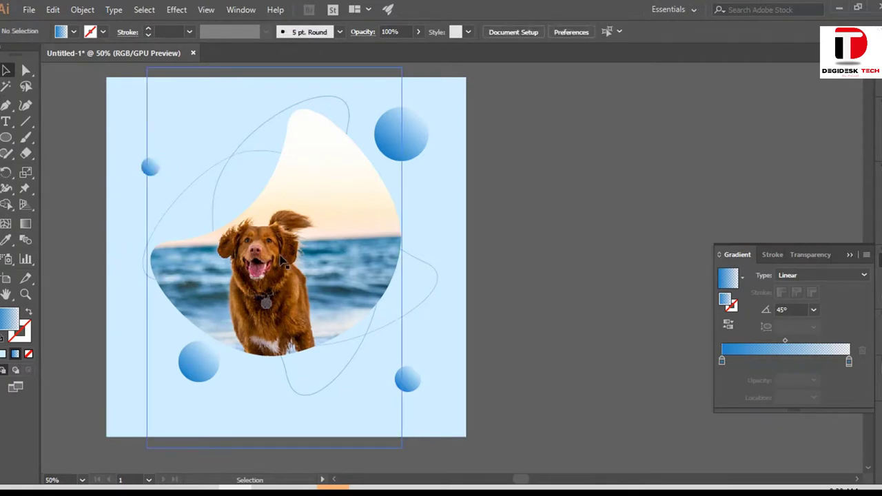
Reflect the dog photo across the vertical axis inside its clip group, then exit isolation
double_click(280, 259)
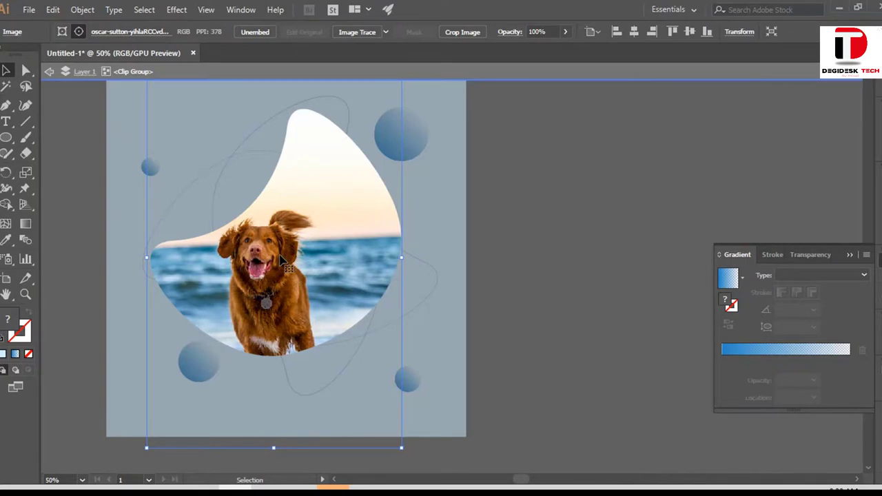
right_click(281, 260)
left_click(349, 393)
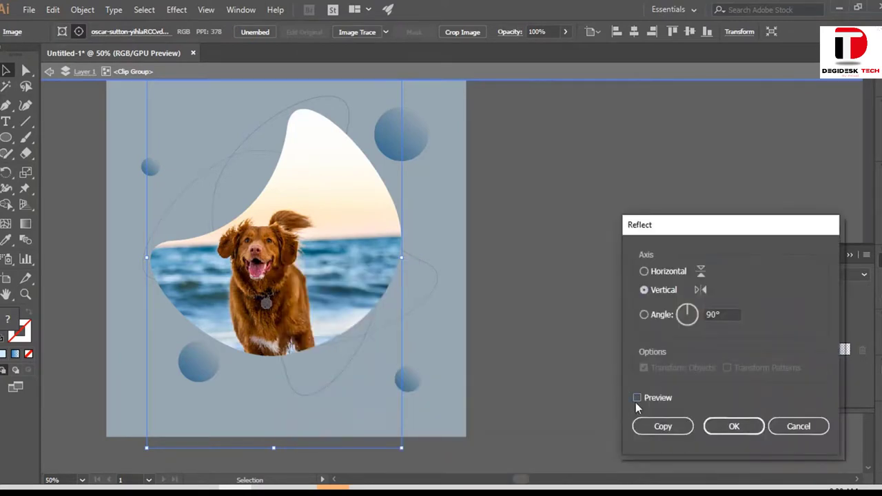
left_click(637, 400)
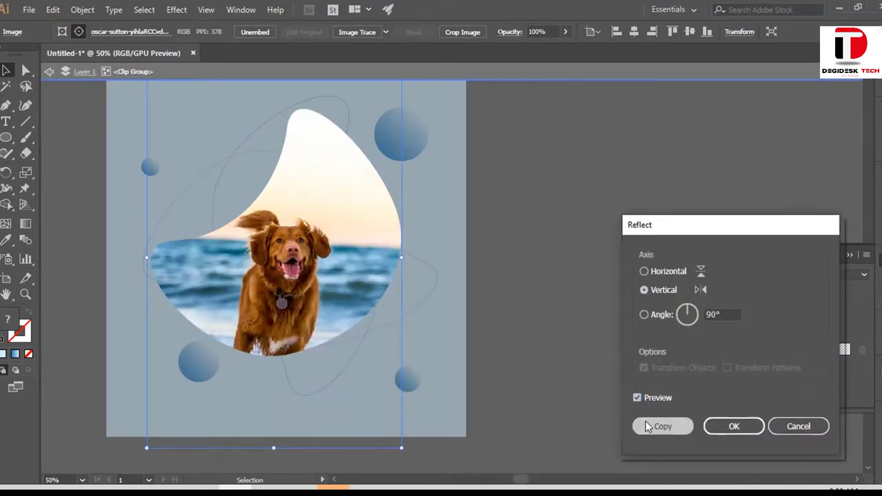
left_click(646, 426)
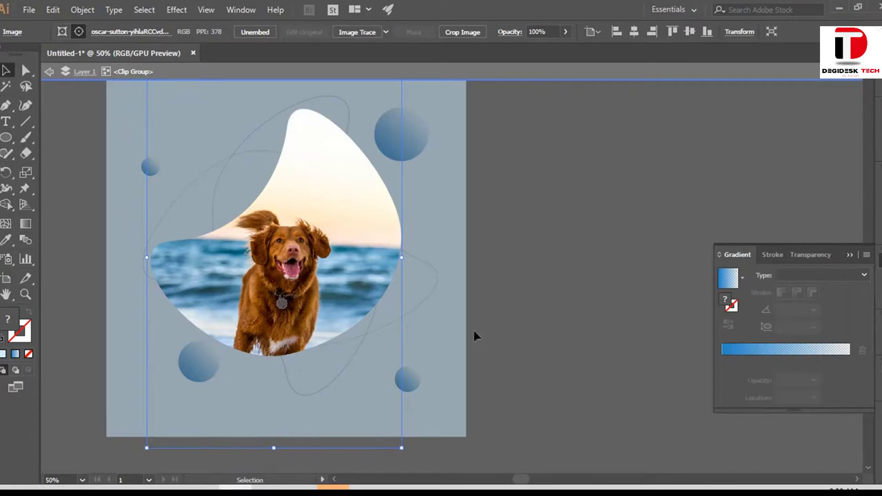
key("a")
key("ctrl+z")
right_click(291, 278)
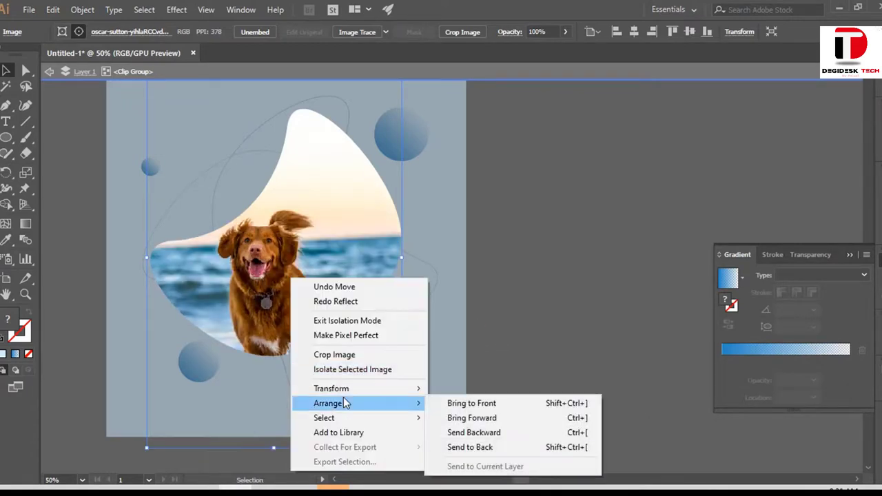
mouse_move(331, 389)
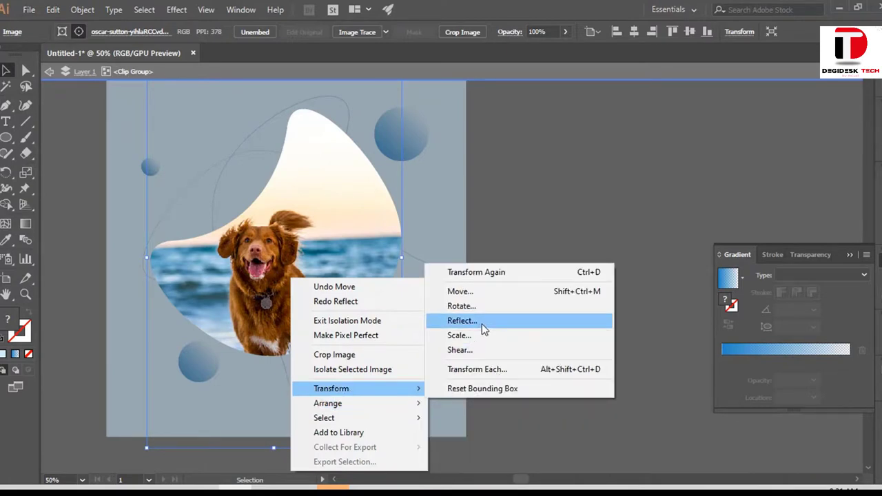
left_click(482, 324)
key("Return")
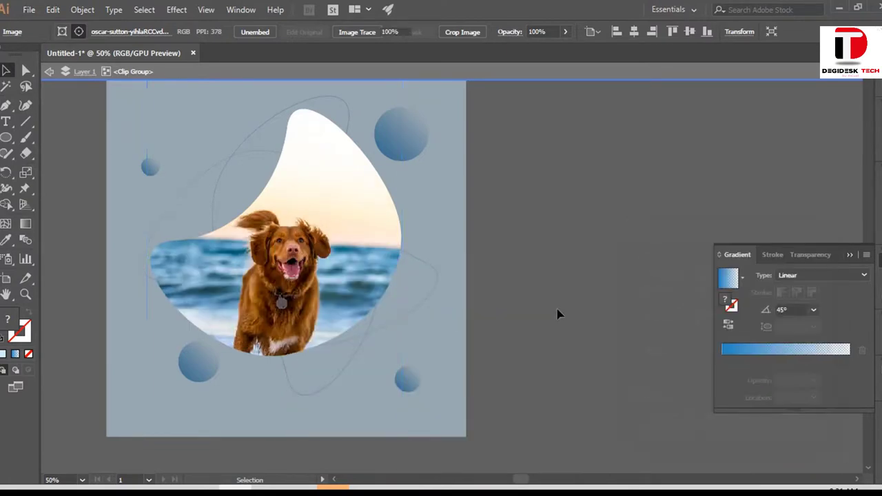
left_click(557, 311)
scroll(482, 393, "up", 2)
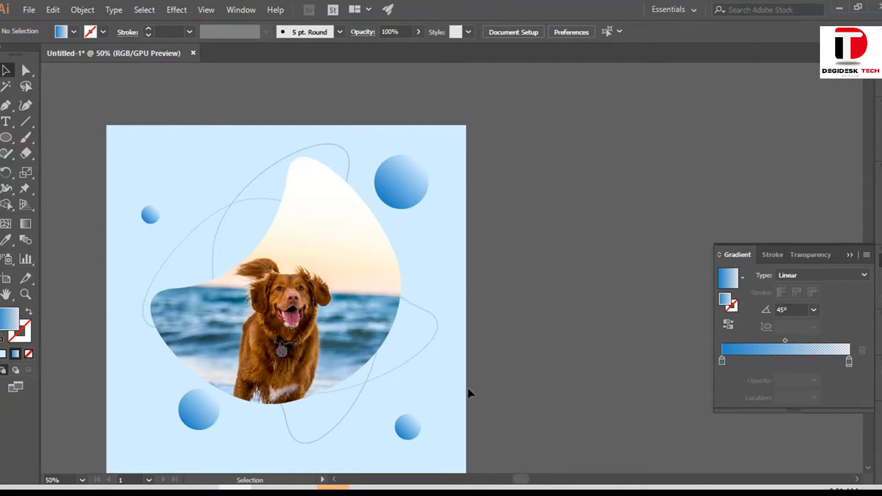
Draw a large gradient circle with the Ellipse tool and move it over the artboard's lower-left corner
scroll(95, 162, "down", 3)
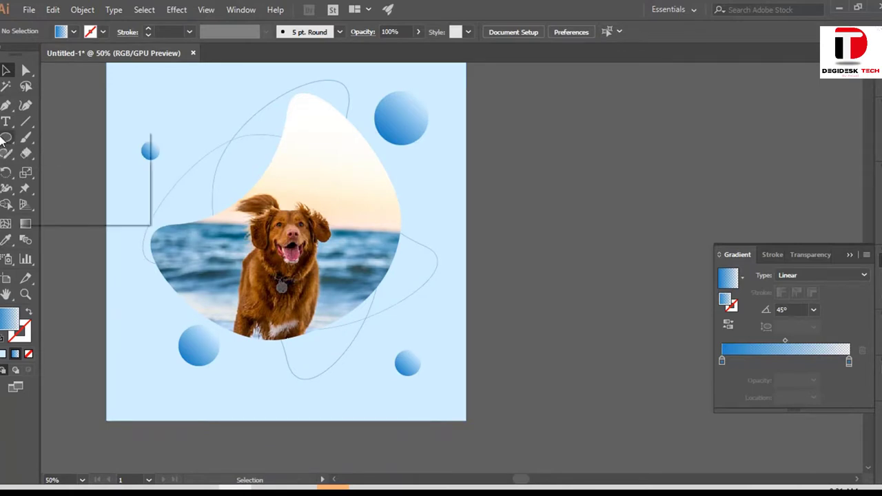
left_click_drag(4, 138, 52, 134)
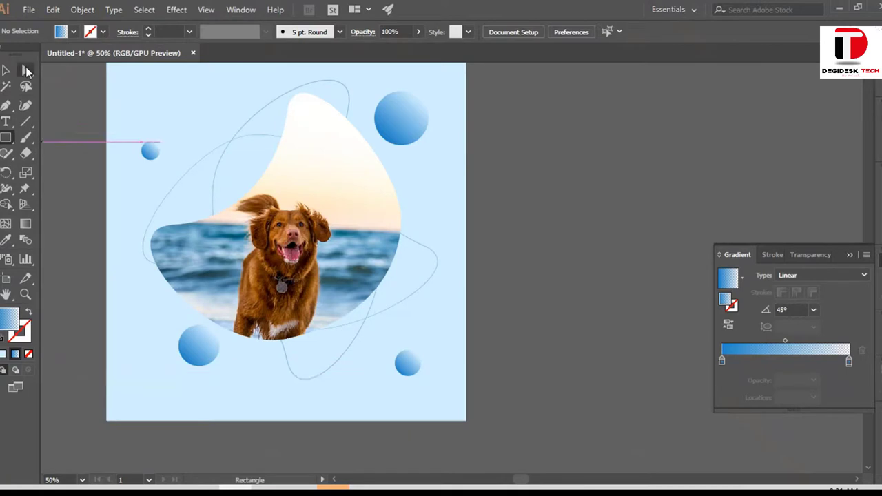
left_click_drag(10, 140, 80, 169)
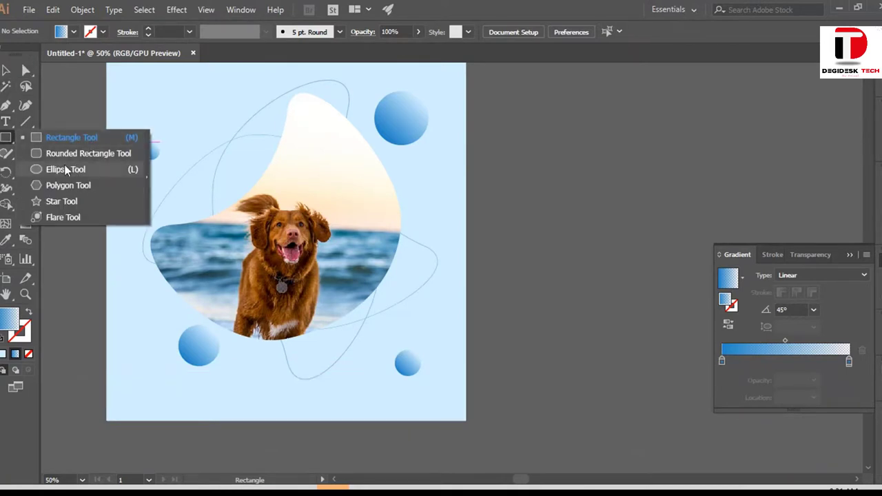
left_click(64, 169)
scroll(286, 241, "down", 2)
mouse_move(97, 286)
left_mouse_down()
mouse_move(181, 380)
mouse_move(289, 440)
left_mouse_up()
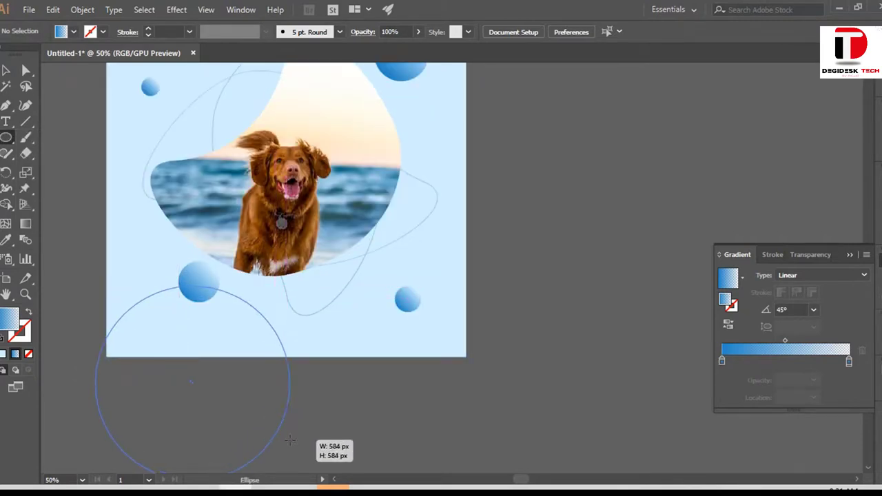
left_click_drag(290, 440, 290, 440)
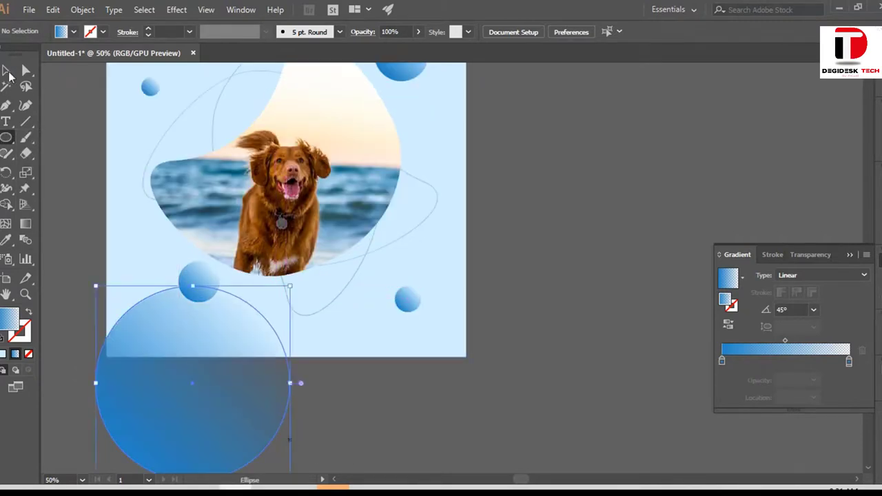
key("v")
mouse_move(187, 378)
left_mouse_down()
mouse_move(140, 374)
mouse_move(143, 350)
mouse_move(141, 364)
mouse_move(246, 386)
mouse_move(405, 335)
mouse_move(406, 299)
left_mouse_up()
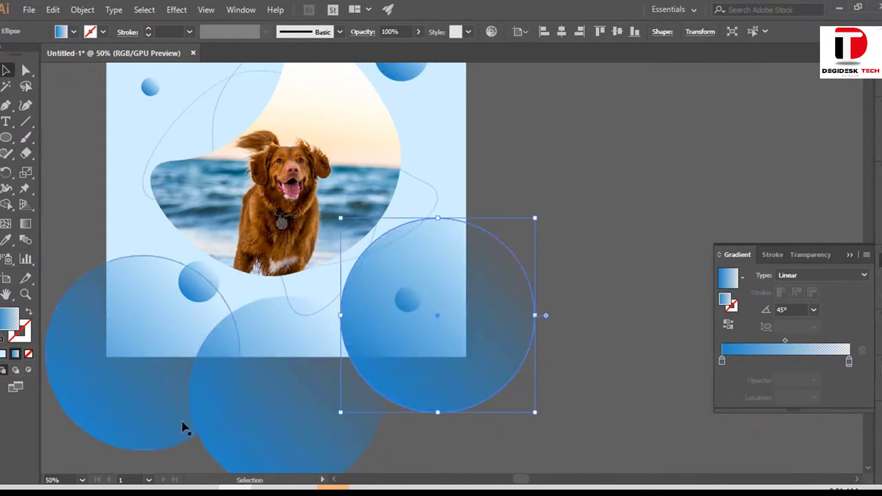
Give the three large bottom circles a solid bright cyan fill (5fefff)
left_click(158, 368)
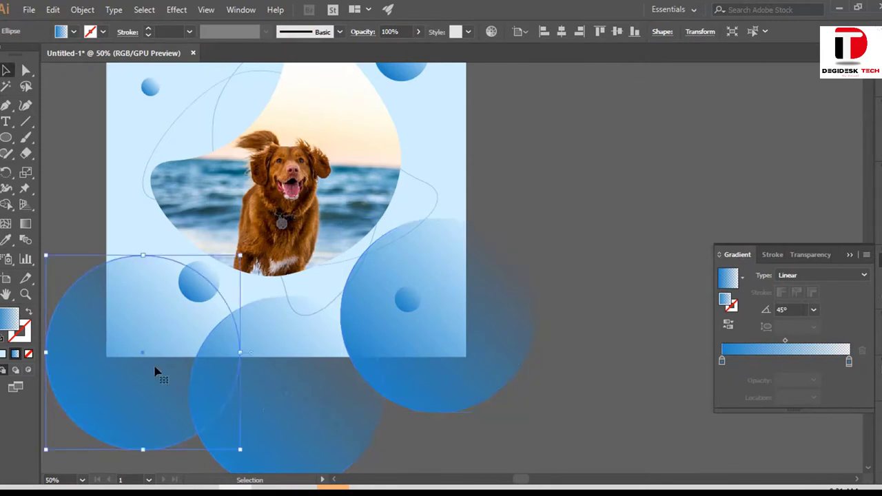
left_click(276, 384, "shift")
left_click(394, 392, "shift")
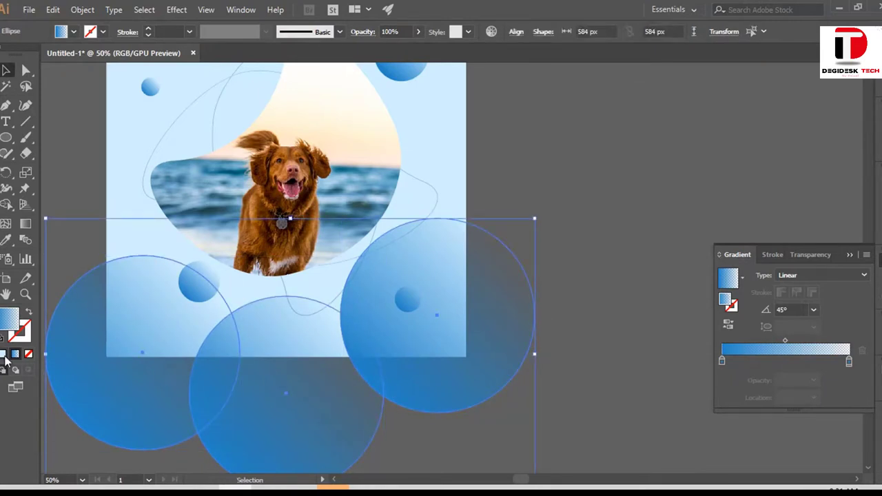
left_click(7, 355)
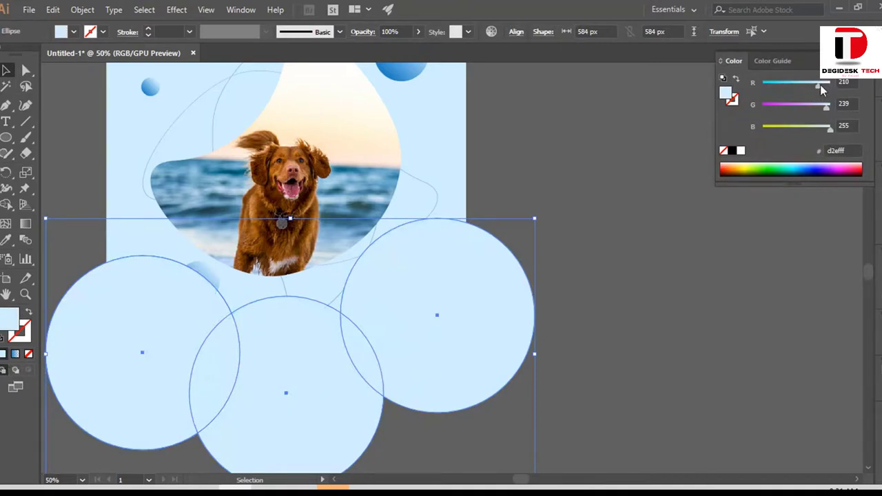
left_click_drag(820, 85, 789, 84)
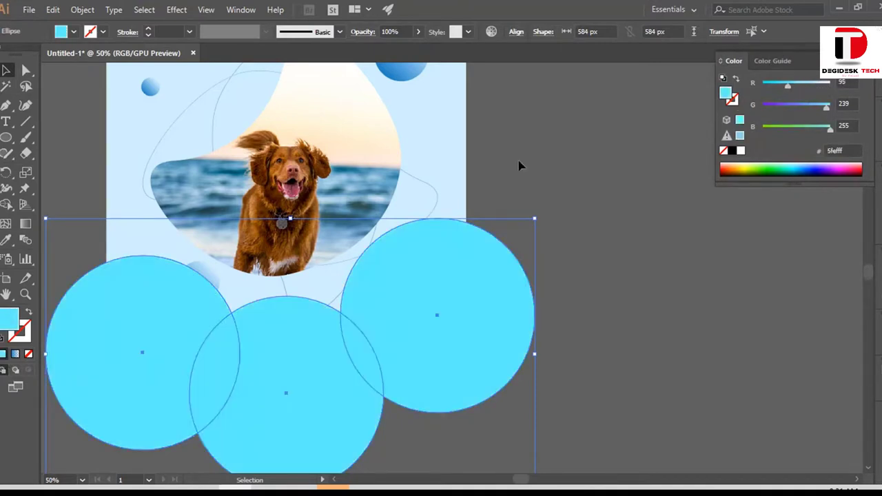
left_click(521, 165)
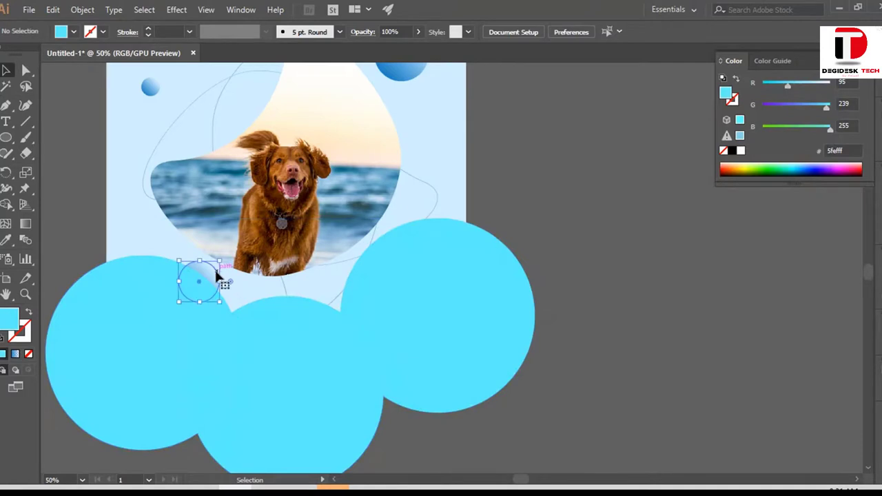
Move the small gradient circle up-left and nudge the middle bottom circle upward
left_click(209, 277)
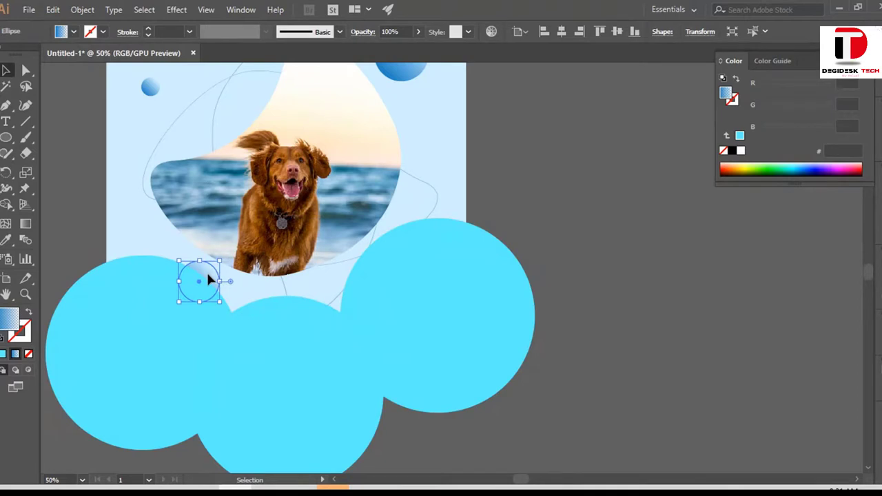
left_click_drag(208, 279, 161, 237)
left_click(118, 176)
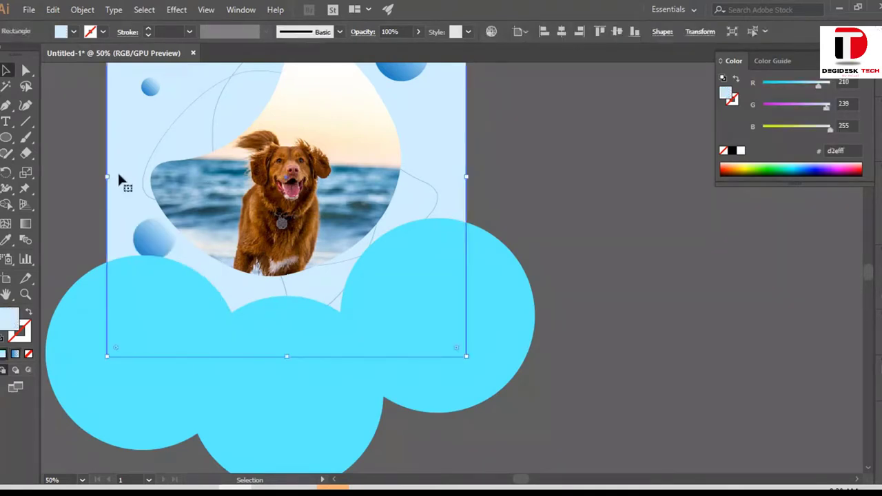
left_click(296, 348)
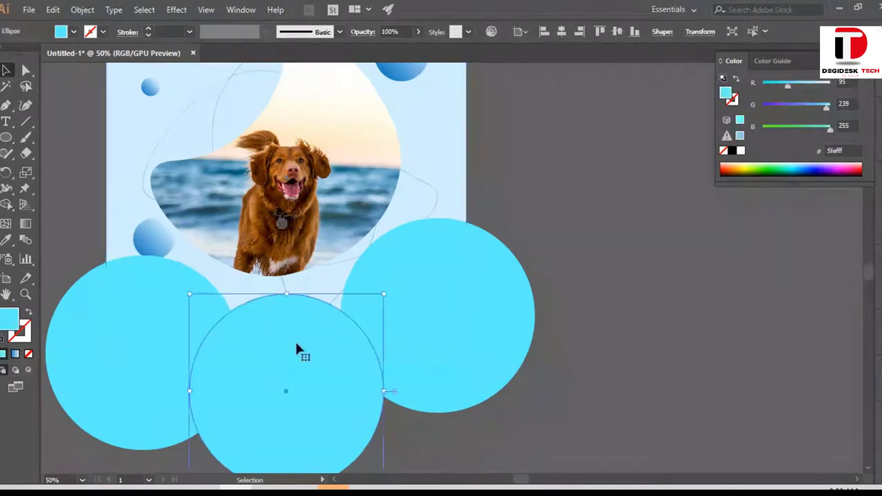
key("shift+Up")
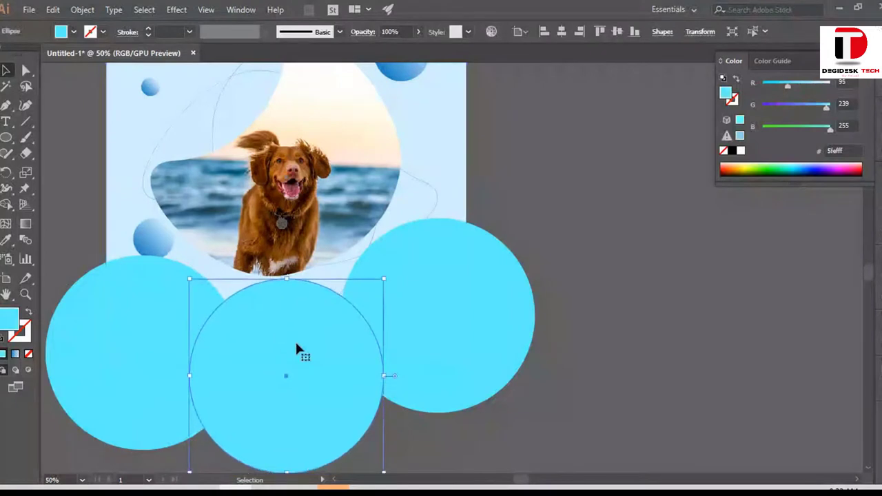
left_click(438, 311)
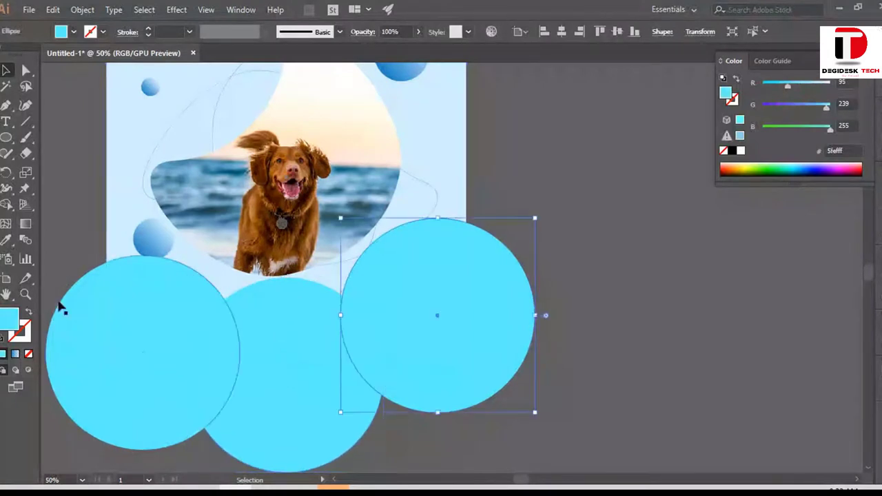
left_click(127, 135)
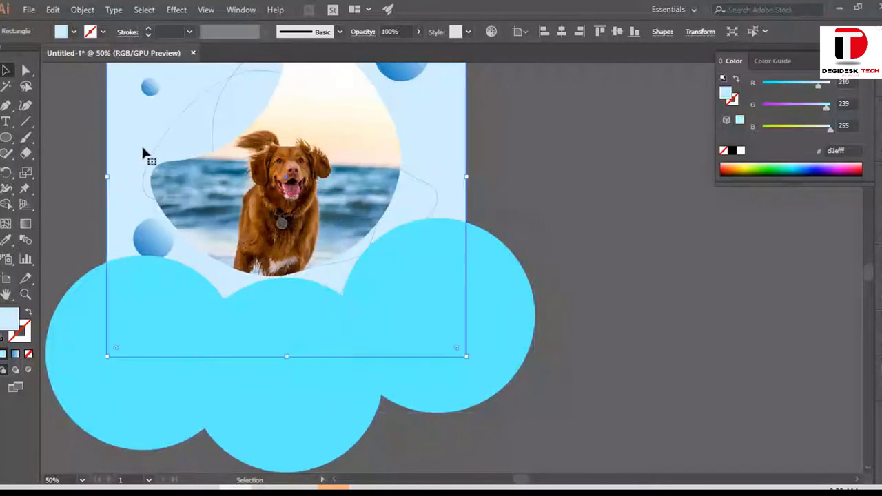
scroll(351, 353, "up", 4)
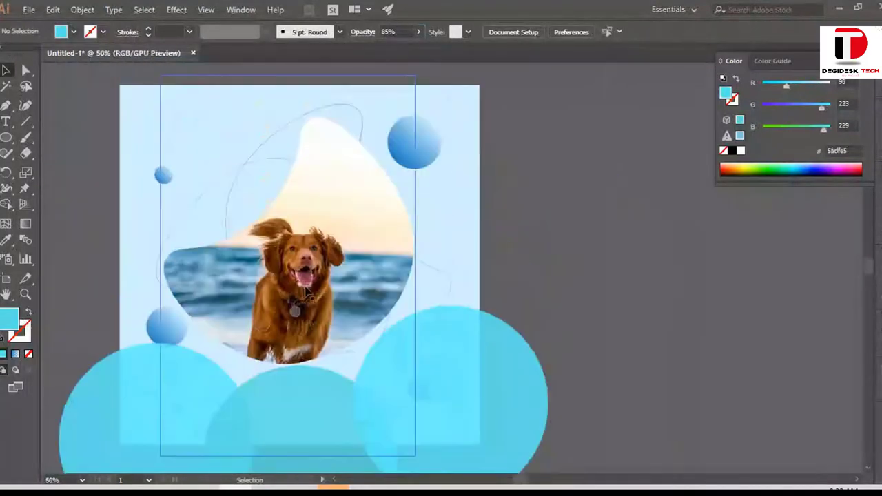
Select the clipped dog blob with its outline curves and nudge them together into place
left_click(276, 214)
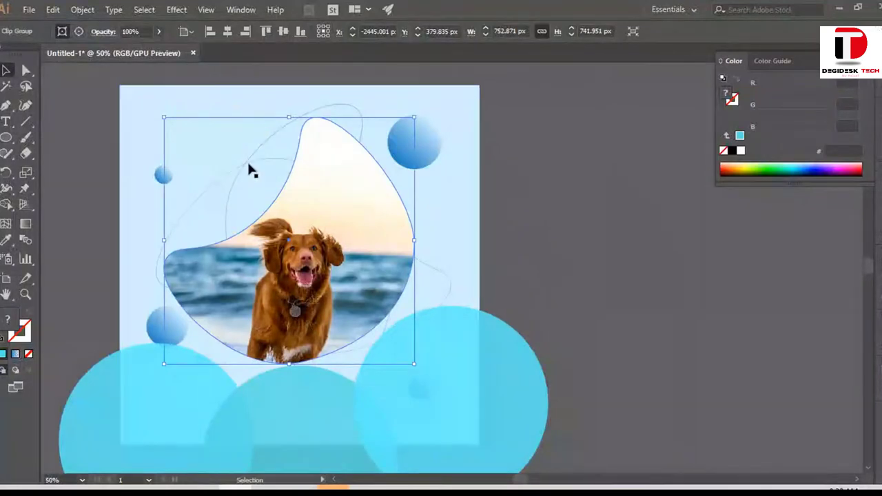
left_click(207, 193, "shift")
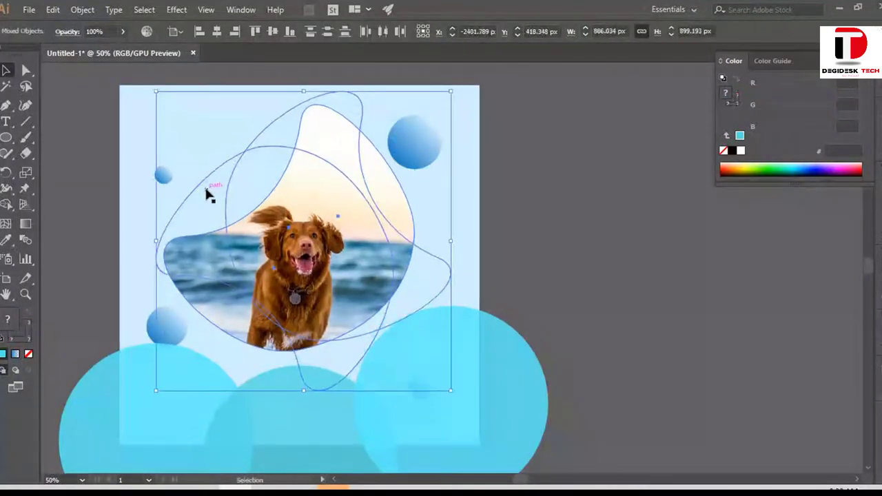
key("Left")
key("Left")
key("Left")
key("Up")
key("Up")
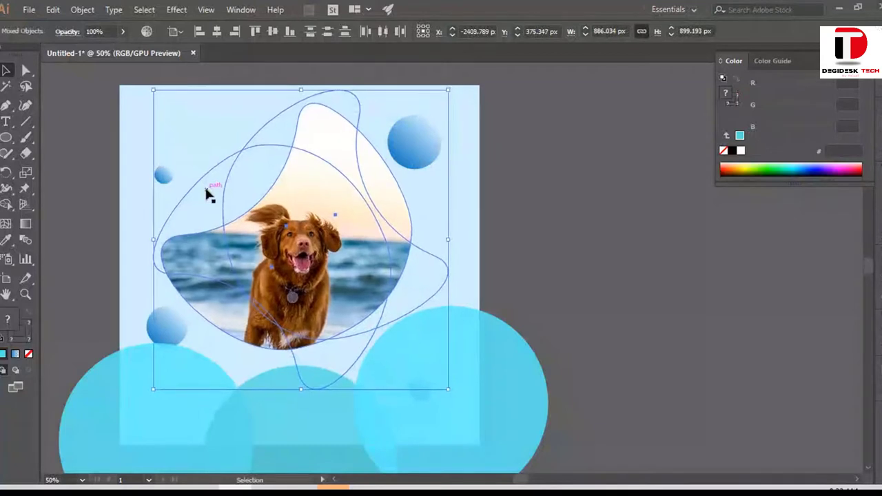
key("Down")
key("Down")
left_click(659, 239)
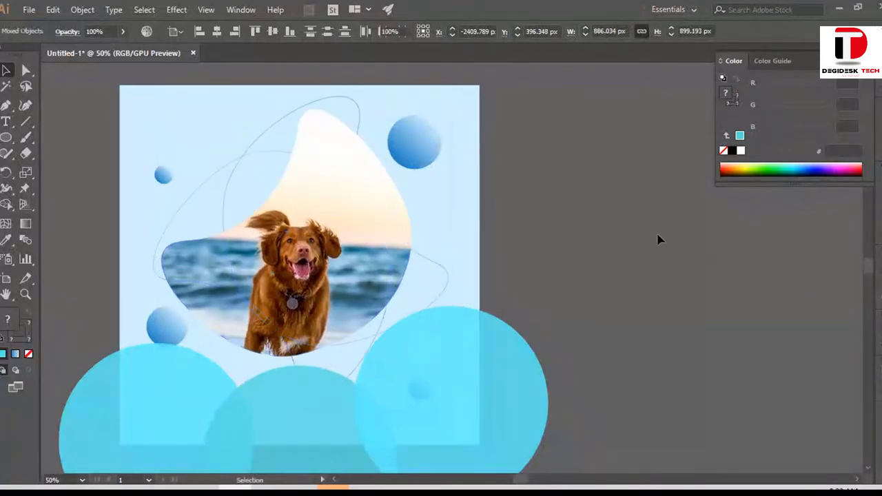
scroll(561, 338, "down", 2)
Select all three cyan circles, nudge them up three arrow steps, and review the layout
scroll(345, 352, "down", 3)
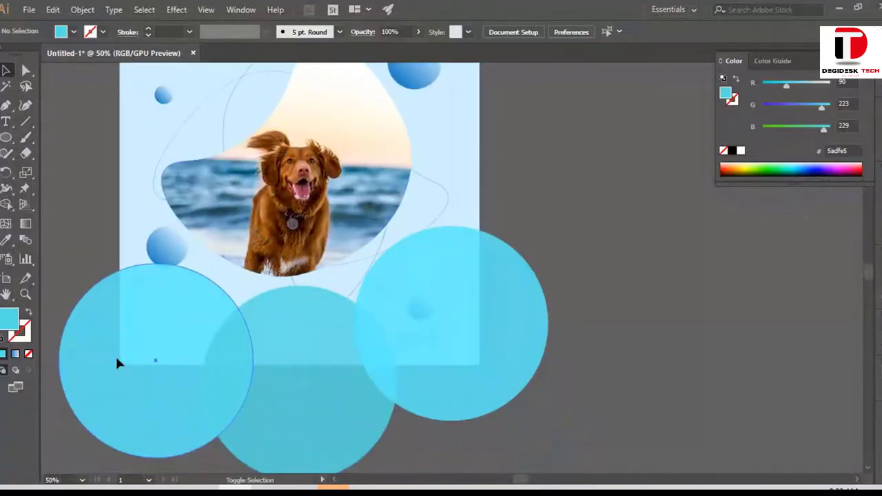
left_click(117, 364, "shift")
left_click(292, 418, "shift")
left_click(463, 372, "shift")
key("Up")
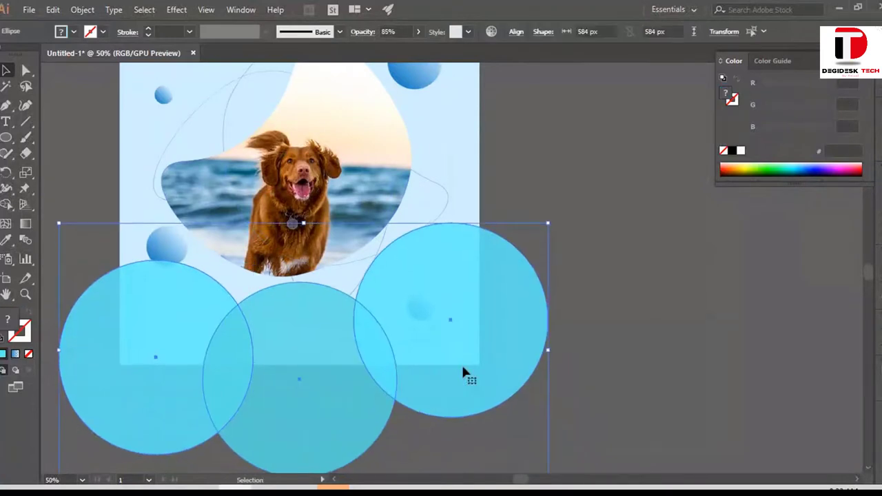
key("Up")
key("Up")
key("Up")
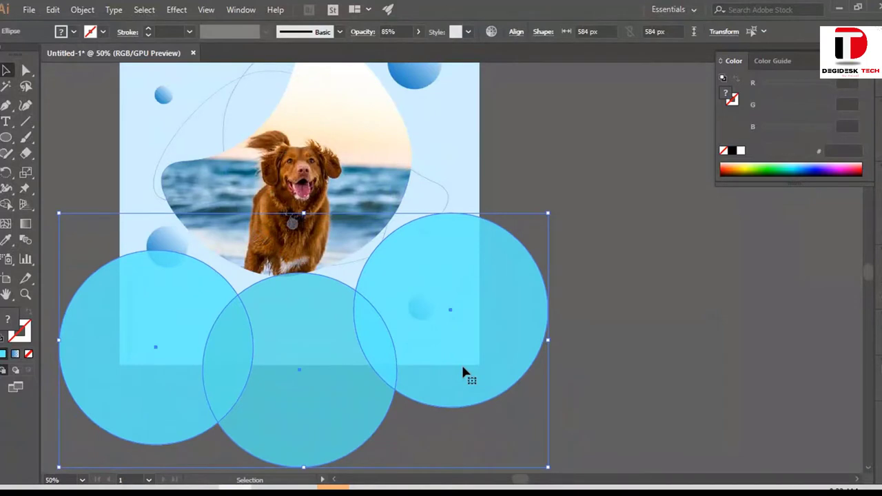
key("Up")
key("Up")
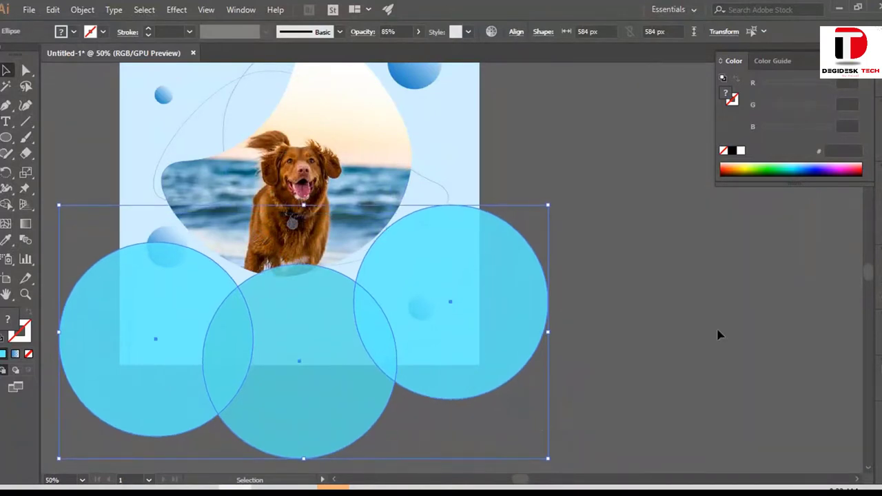
left_click(718, 335)
scroll(601, 335, "up", 1)
scroll(346, 366, "down", 3)
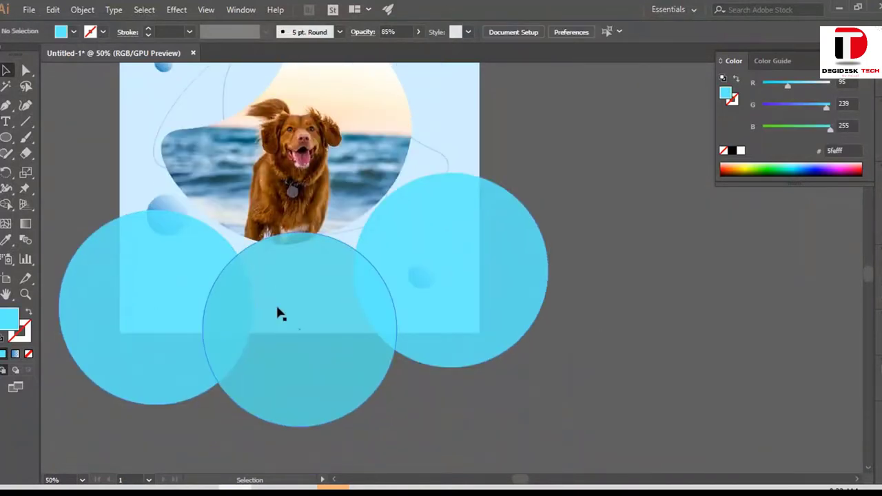
scroll(358, 354, "up", 3)
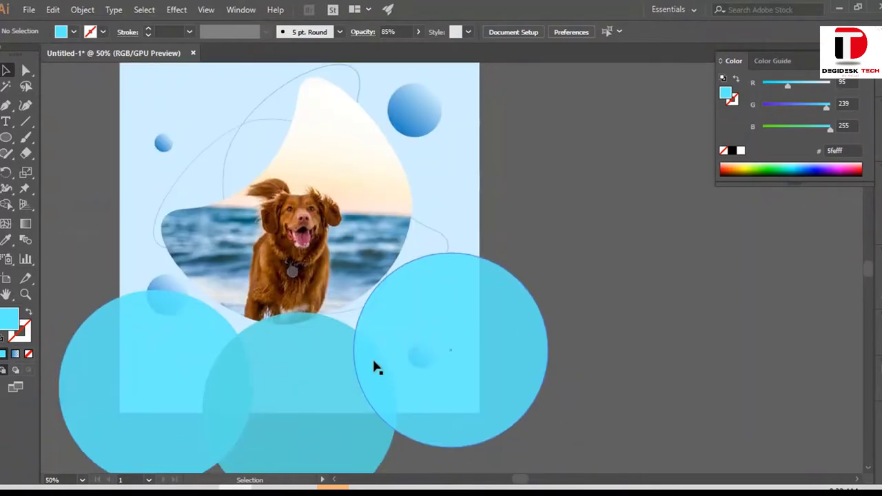
scroll(376, 368, "down", 2)
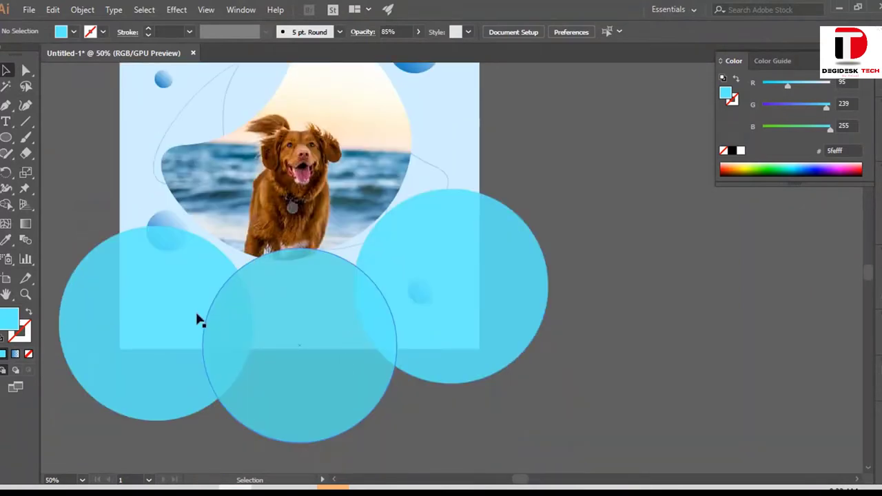
scroll(641, 386, "up", 4)
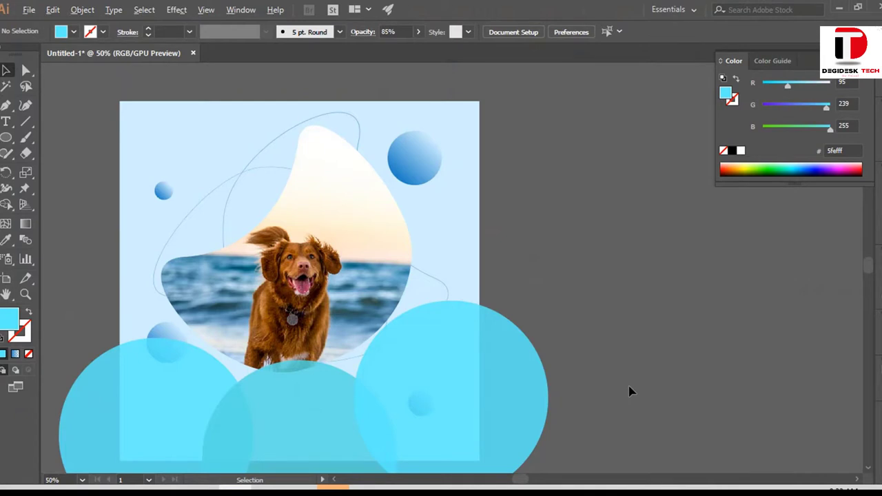
scroll(629, 392, "down", 3)
Delete the dog and coffee artwork from both artboards
scroll(648, 383, "down", 1)
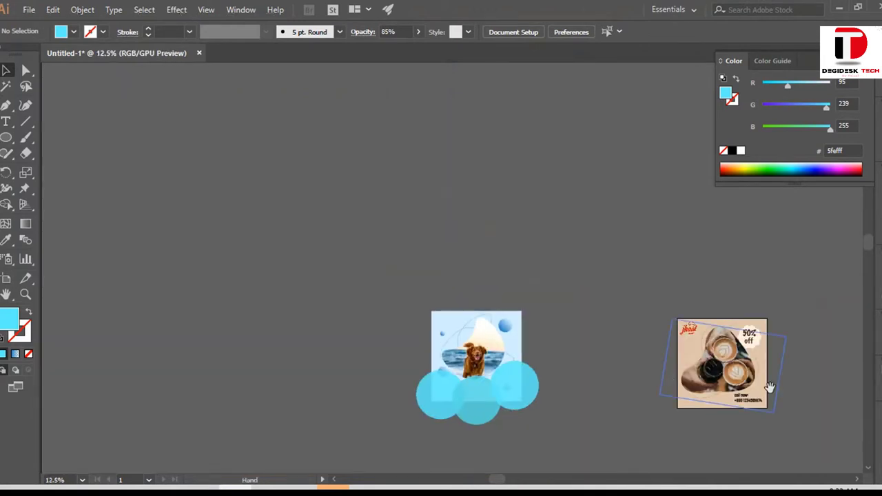
left_click_drag(770, 388, 486, 389)
scroll(400, 317, "up", 2)
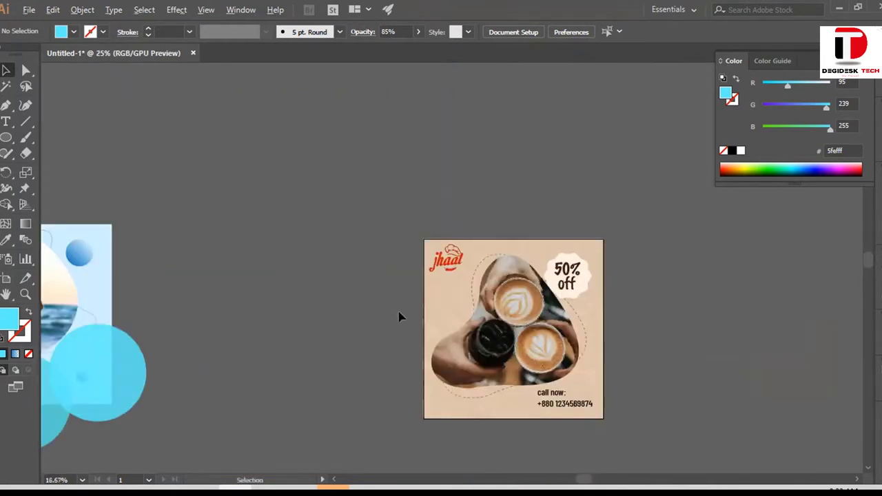
scroll(400, 317, "up", 1)
scroll(676, 377, "down", 1)
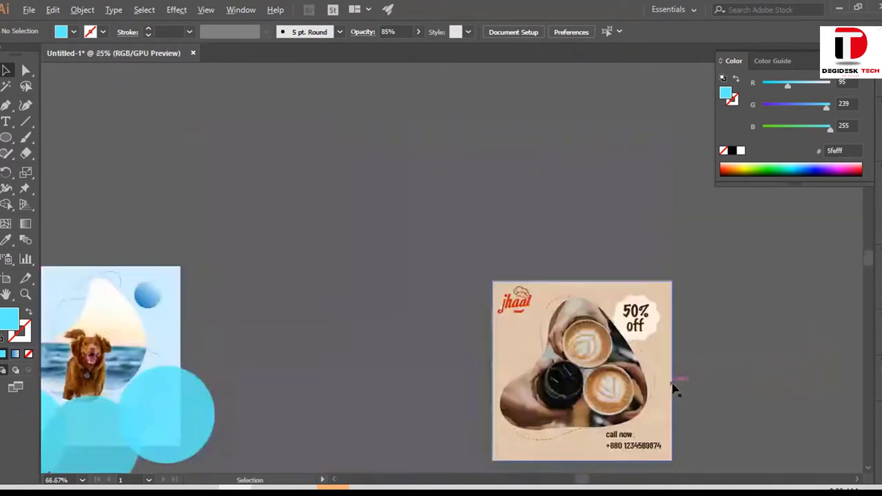
scroll(674, 386, "down", 1)
left_click_drag(181, 291, 706, 461)
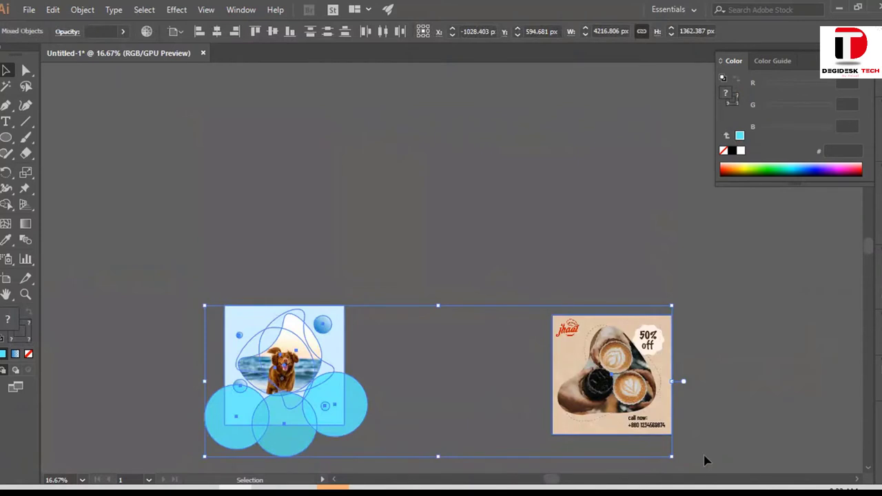
key("Delete")
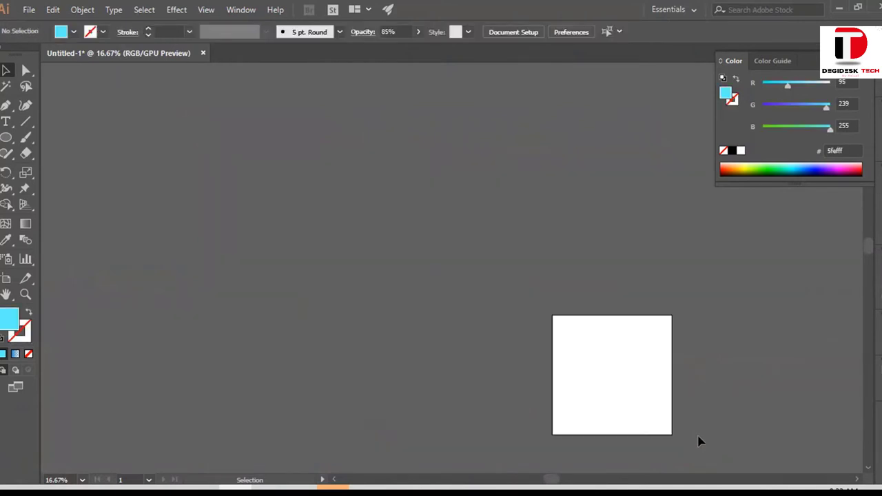
Delete the small image artwork on the right
scroll(699, 437, "down", 2)
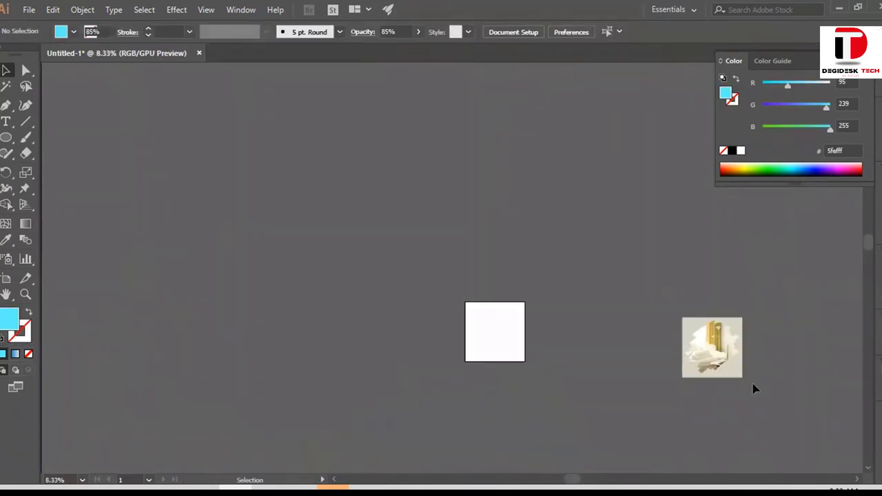
left_click_drag(755, 390, 731, 365)
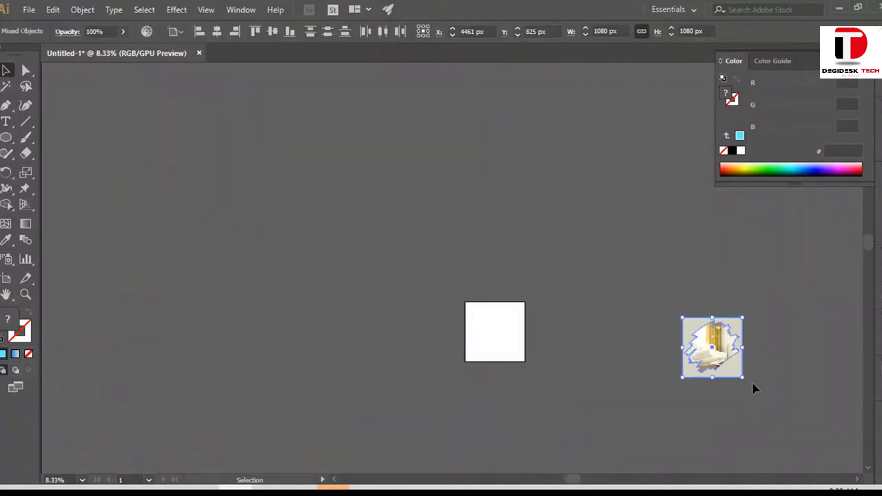
key("Delete")
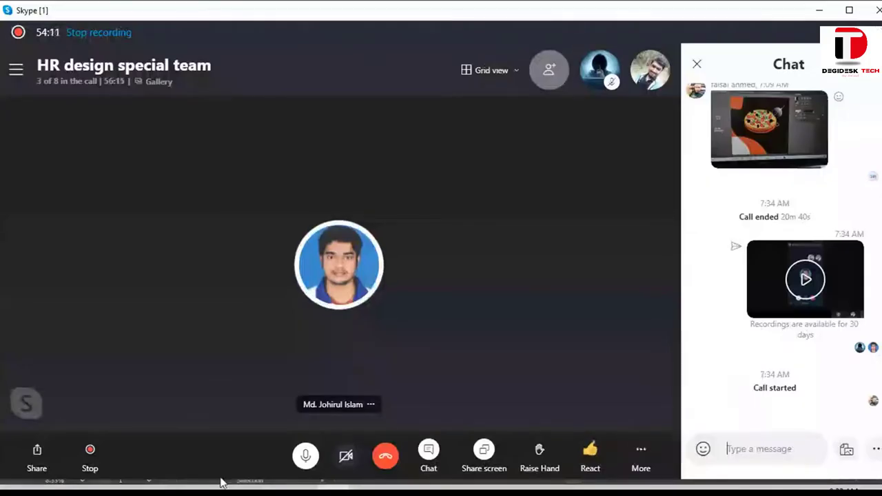
Close the chat list and show the group call's chat messages
left_click(420, 465)
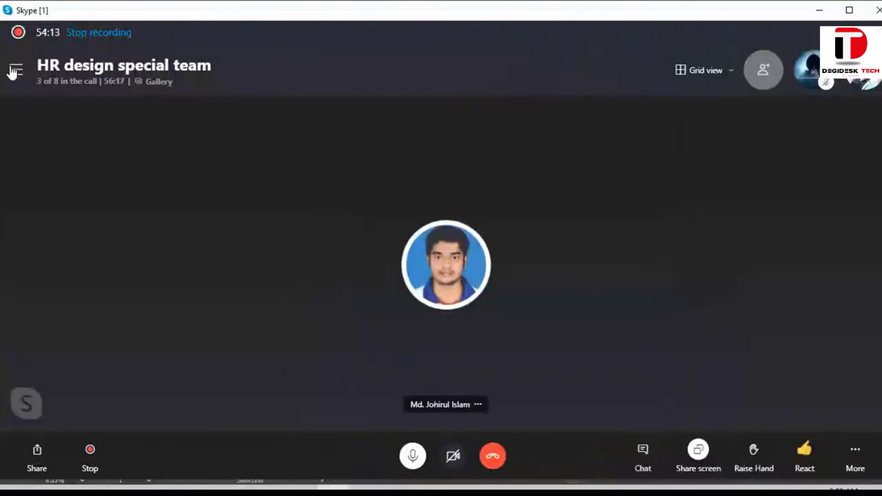
left_click(14, 71)
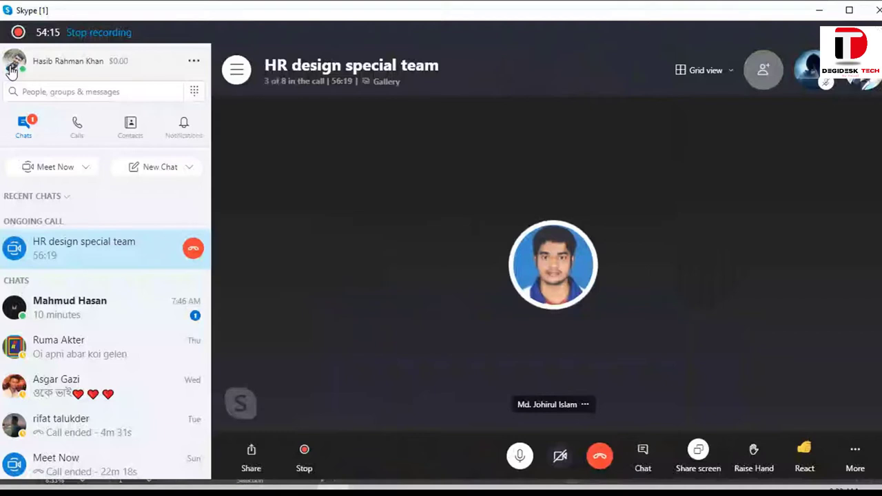
left_click(10, 71)
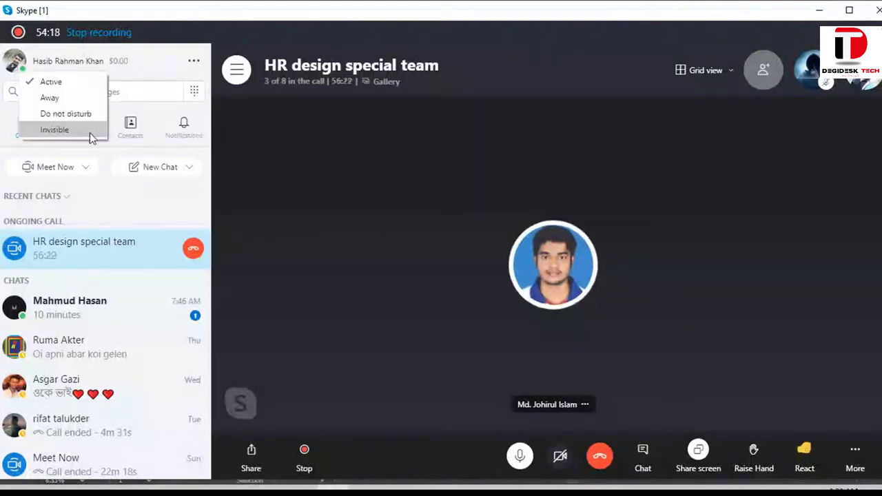
left_click(701, 460)
left_click(642, 455)
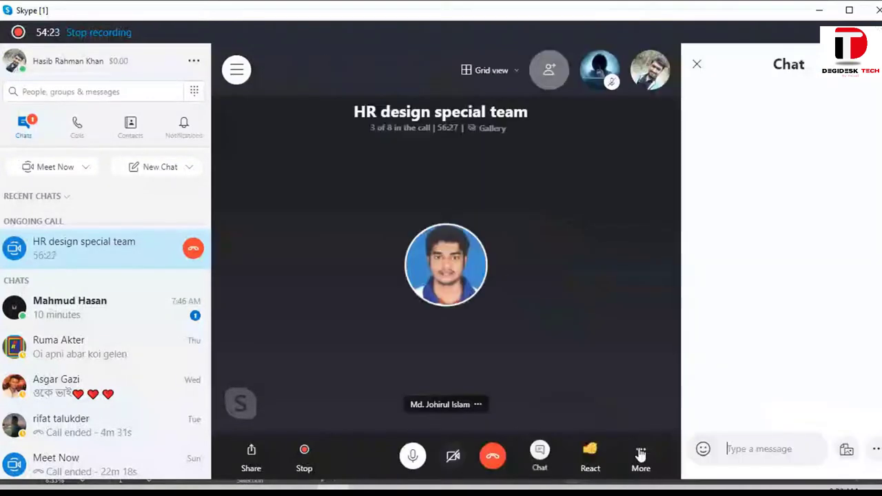
left_click(236, 69)
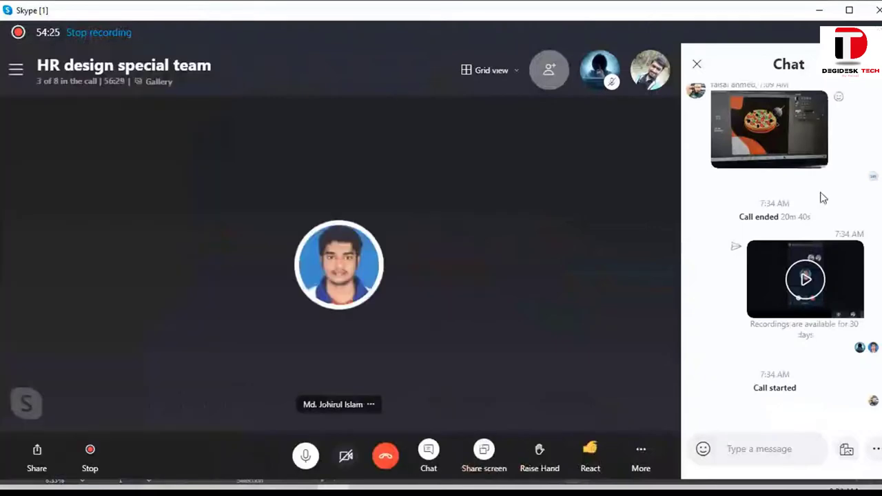
Scroll up the call chat to the COOL AND HOT image and view it full screen
scroll(823, 198, "up", 10)
scroll(821, 191, "up", 2)
scroll(791, 310, "up", 5)
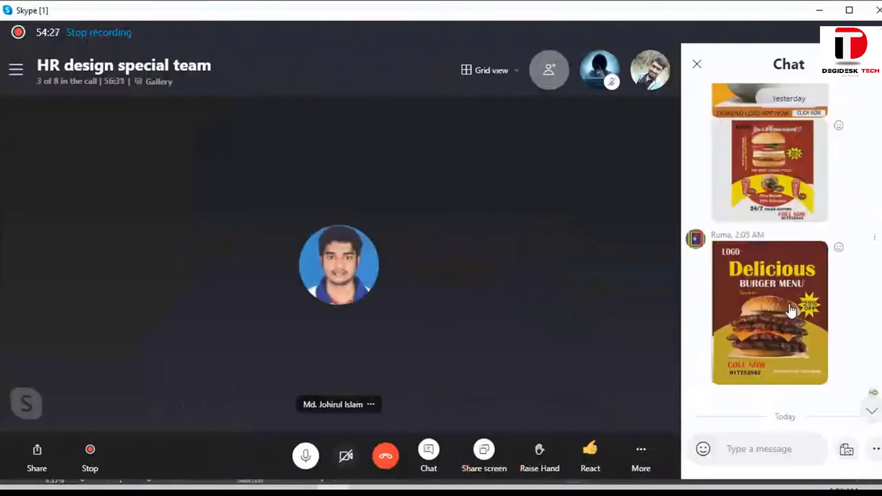
scroll(792, 310, "up", 3)
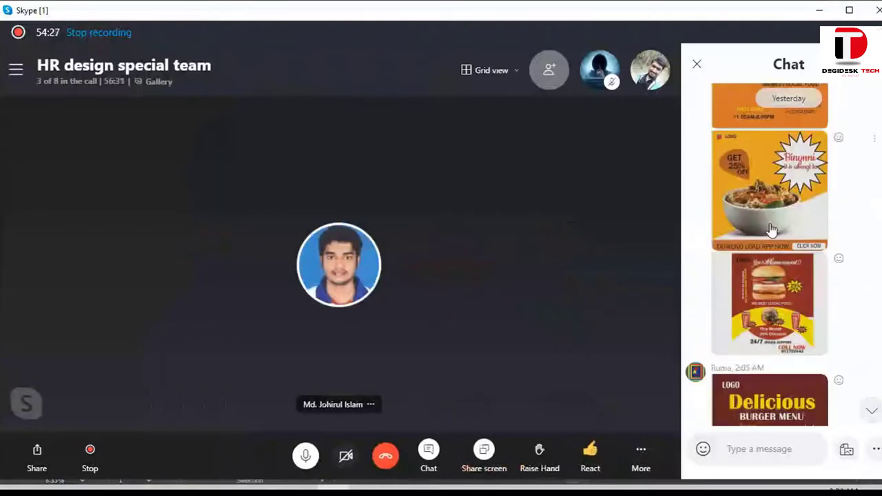
scroll(772, 230, "up", 5)
scroll(772, 229, "up", 5)
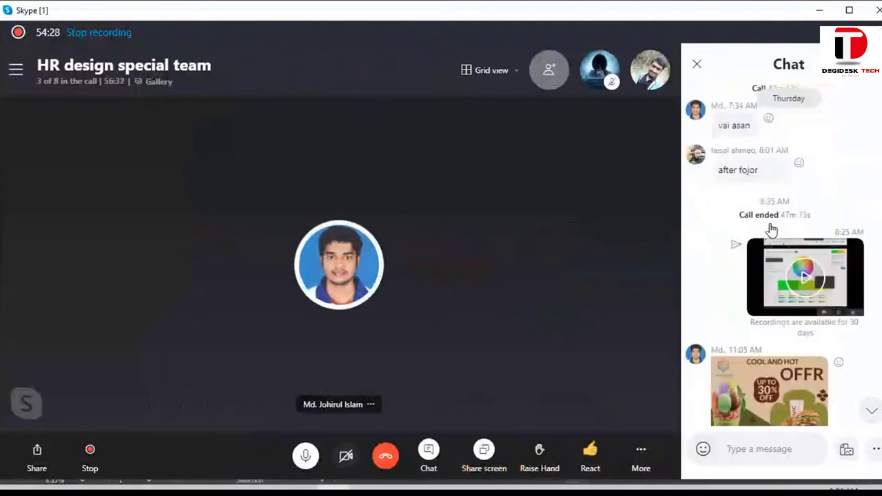
scroll(752, 255, "down", 5)
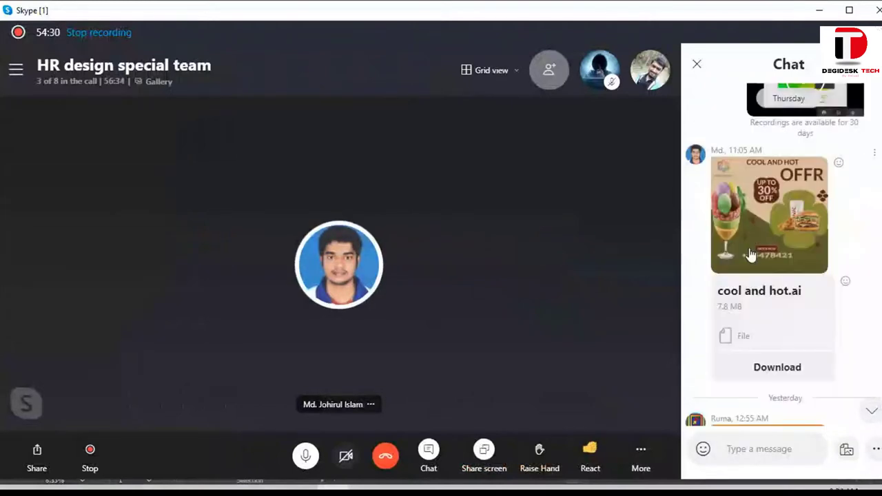
left_click(752, 255)
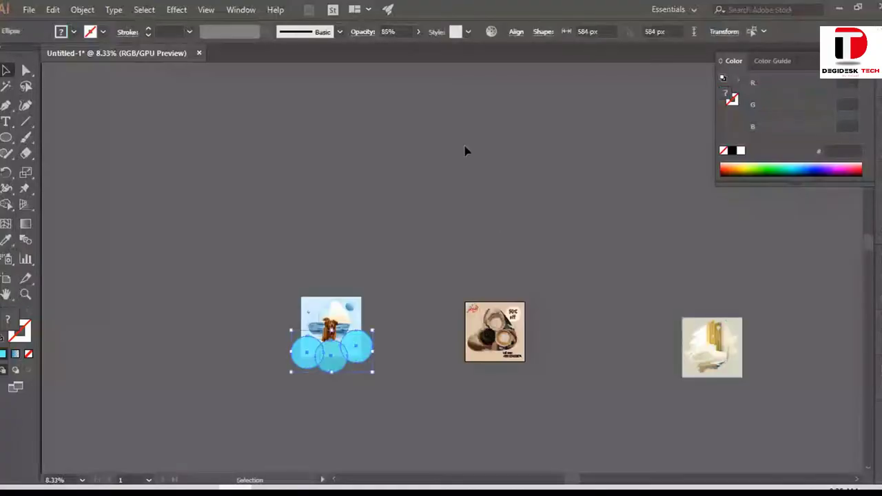
Draw a blue circle left of the dog artboard and deselect it
left_click(465, 151)
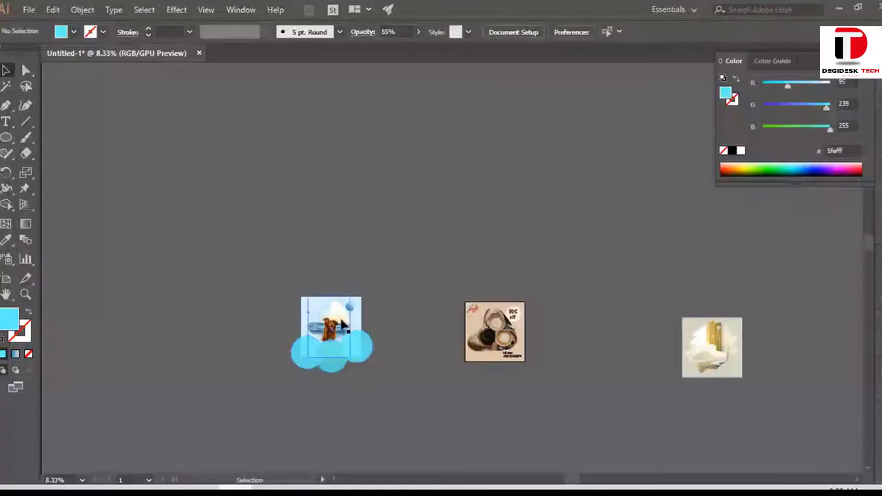
scroll(341, 325, "up", 5, "alt")
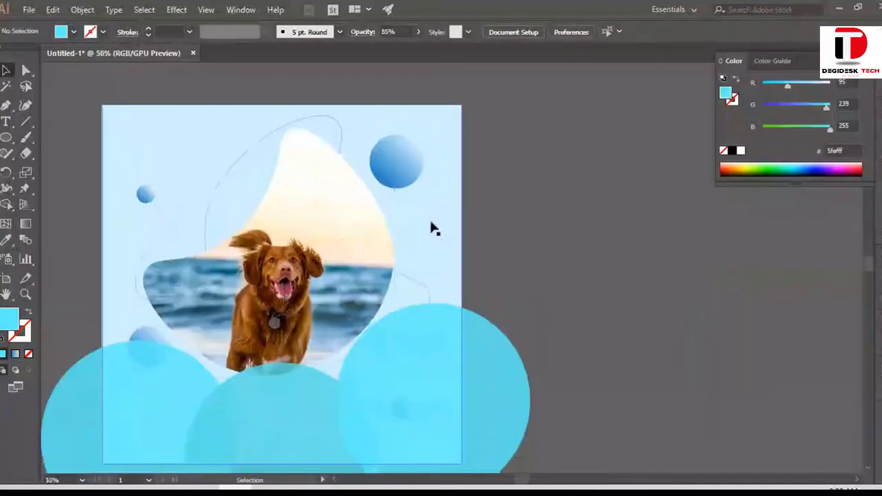
scroll(433, 229, "down", 3, "alt")
left_click(6, 137)
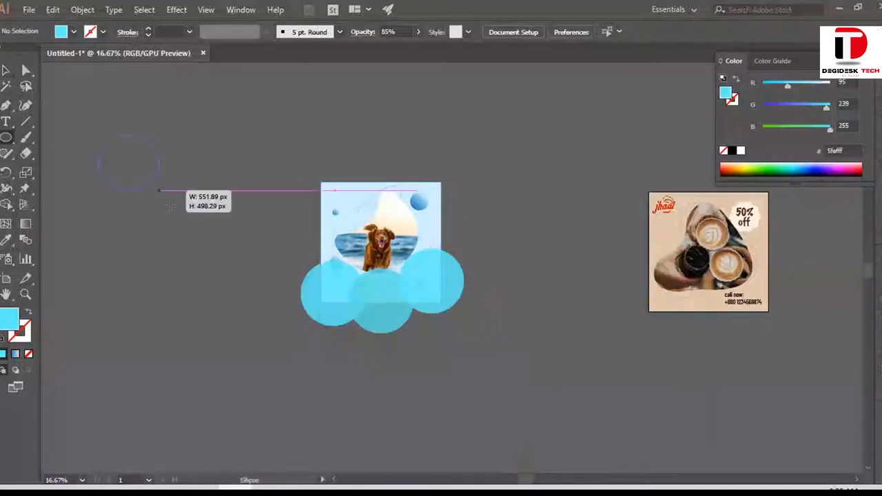
left_click_drag(155, 195, 212, 256)
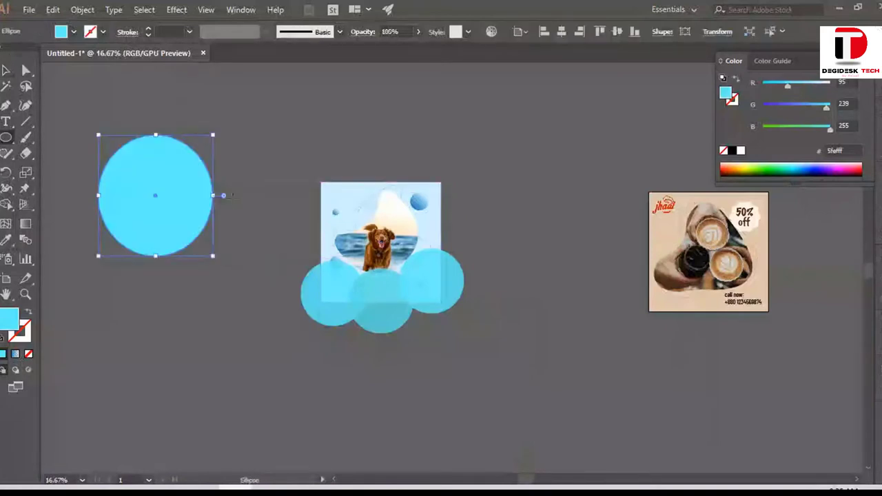
key("ctrl+shift+a")
Bend the circle's anchor handles into a crescent-like blob with an extended tip
key("p")
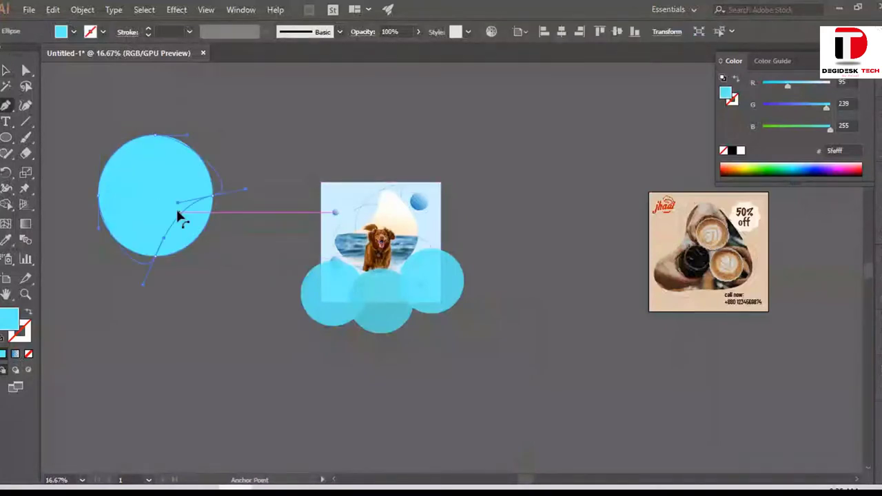
left_click_drag(177, 216, 171, 208)
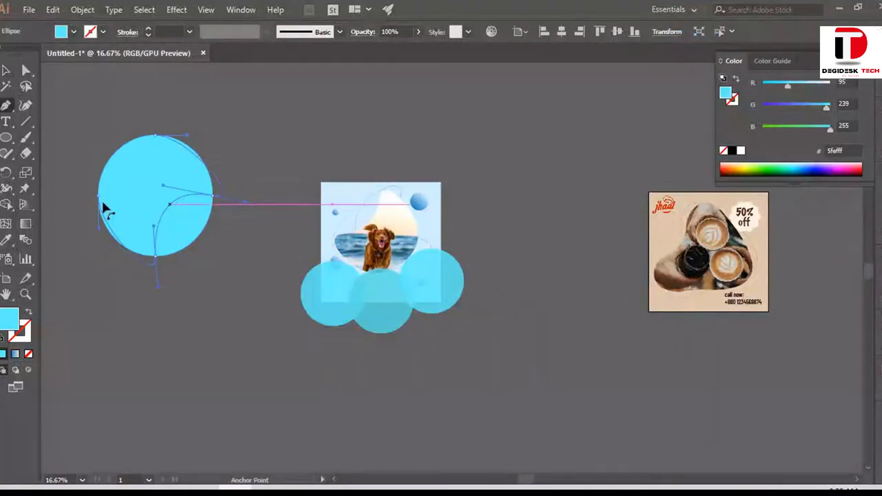
mouse_move(104, 202)
left_mouse_down()
mouse_move(161, 213)
mouse_move(134, 273)
left_mouse_up()
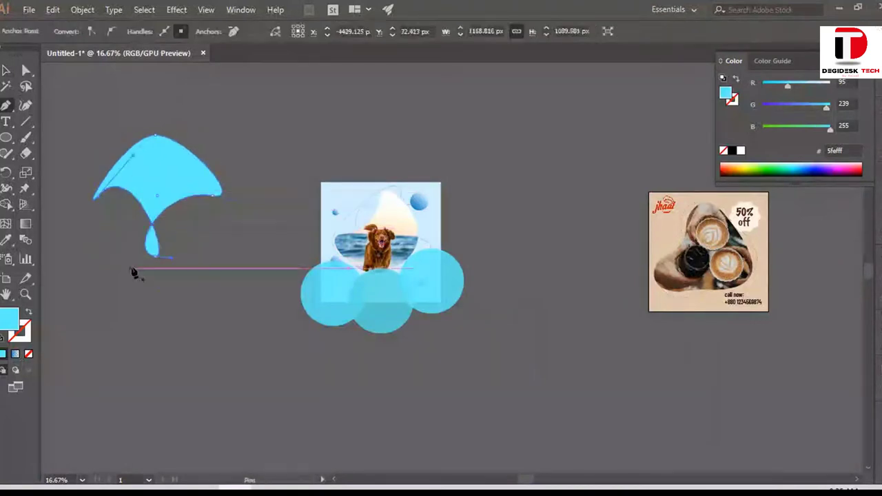
scroll(163, 272, "up", 3)
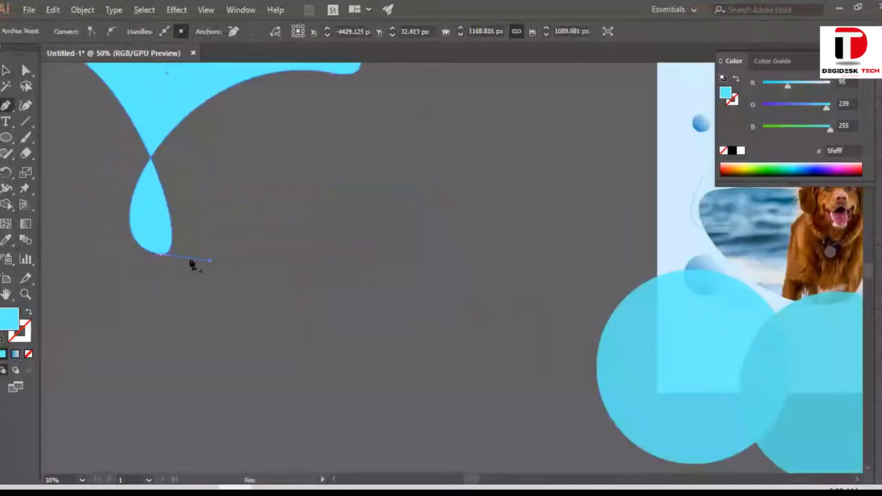
left_click_drag(162, 255, 65, 254)
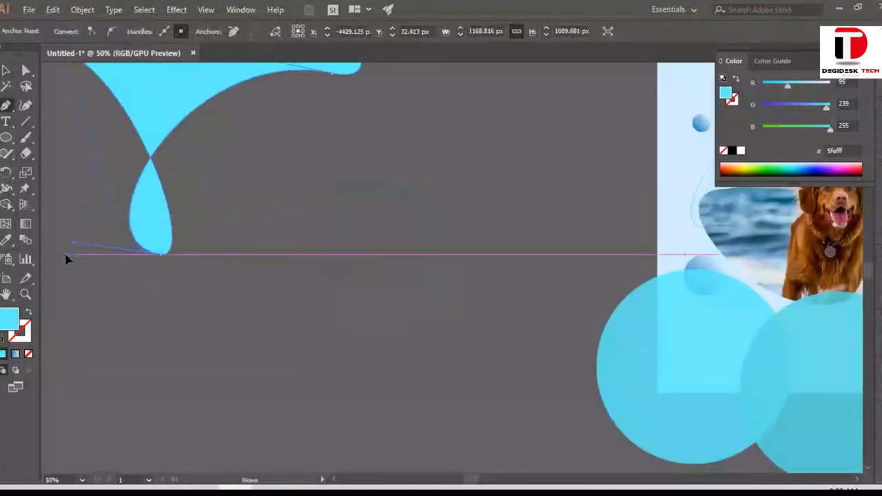
scroll(286, 327, "down", 2)
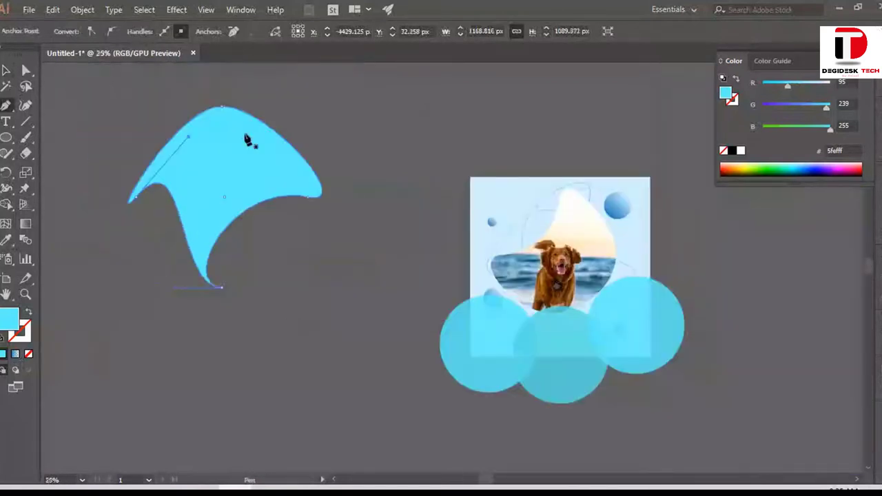
Convert the top anchor so the upper edge rises into a pointed peak
key("alt")
mouse_move(288, 145)
left_mouse_down()
mouse_move(298, 123)
mouse_move(222, 147)
left_mouse_up()
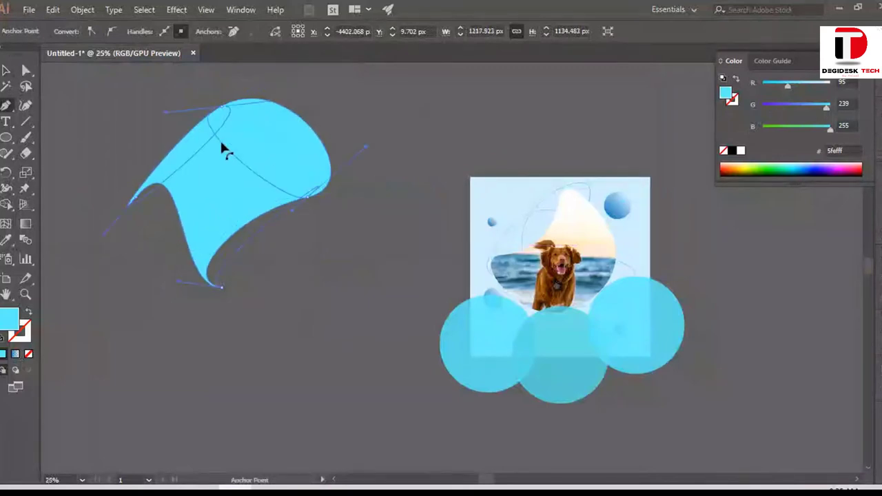
left_click_drag(222, 147, 253, 141)
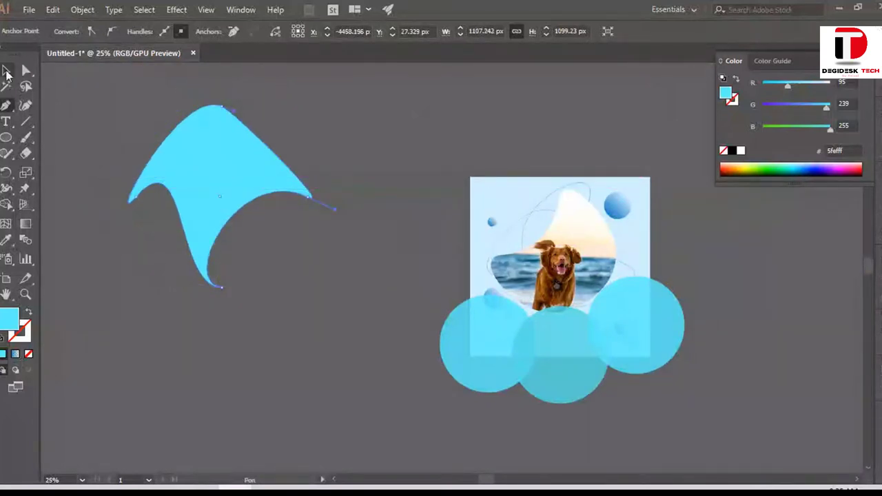
Round off the blob's bottom anchor using the Corners radius setting
left_click(6, 72)
left_click(26, 71)
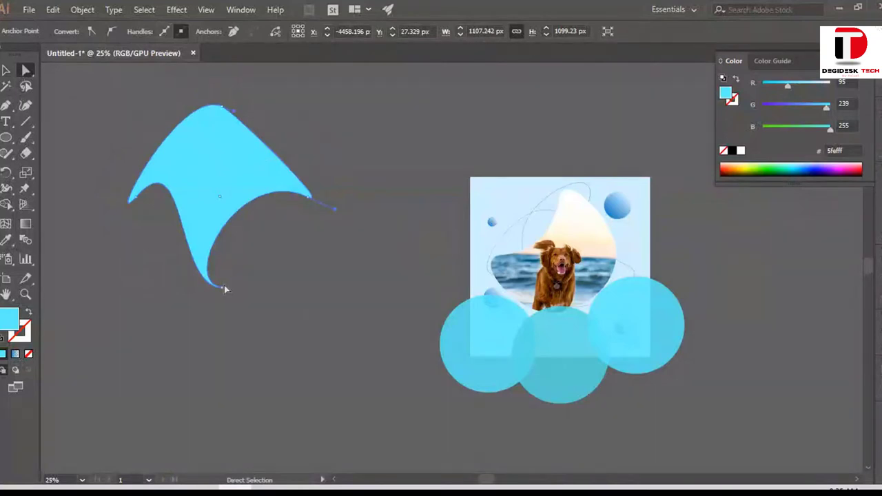
left_click_drag(224, 288, 215, 290)
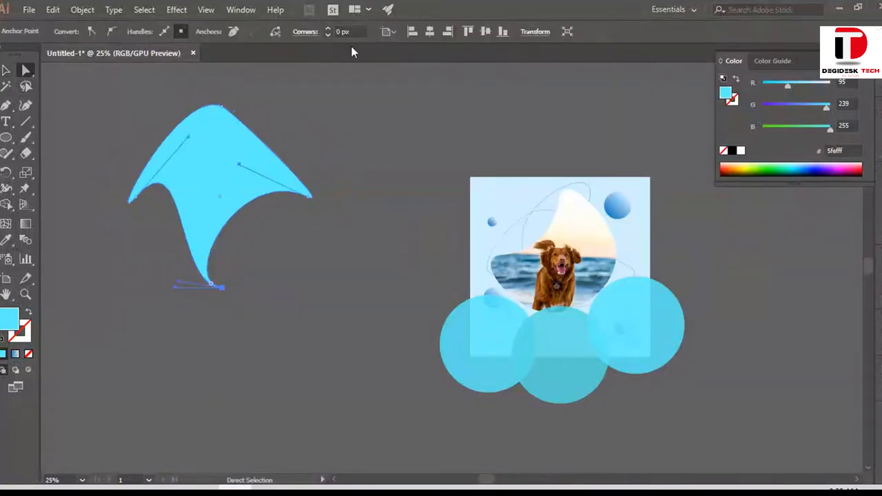
left_click(351, 32)
type("1")
key("Return")
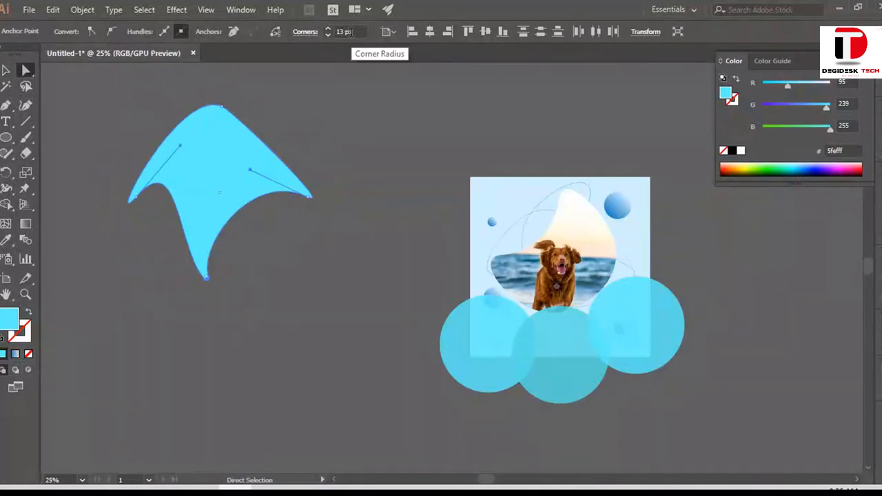
Drag the right anchor's handle to bend the blob's right side smoother
scroll(352, 32, "up", 15)
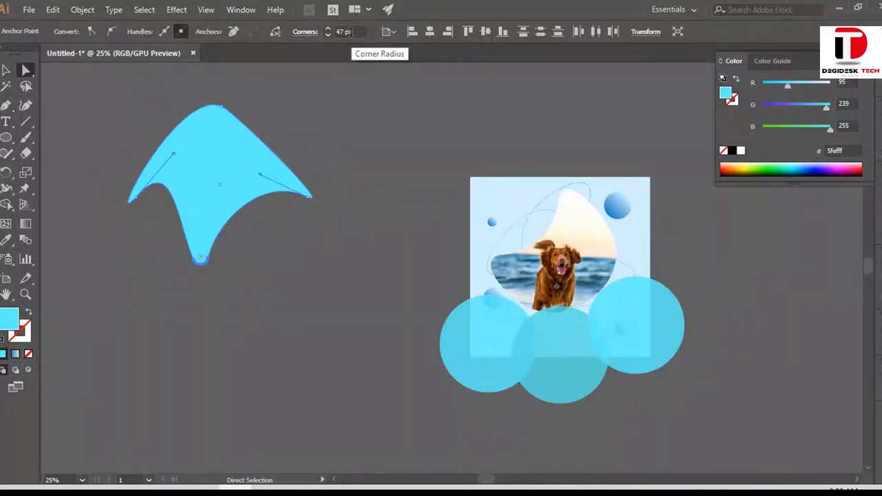
left_click(310, 196)
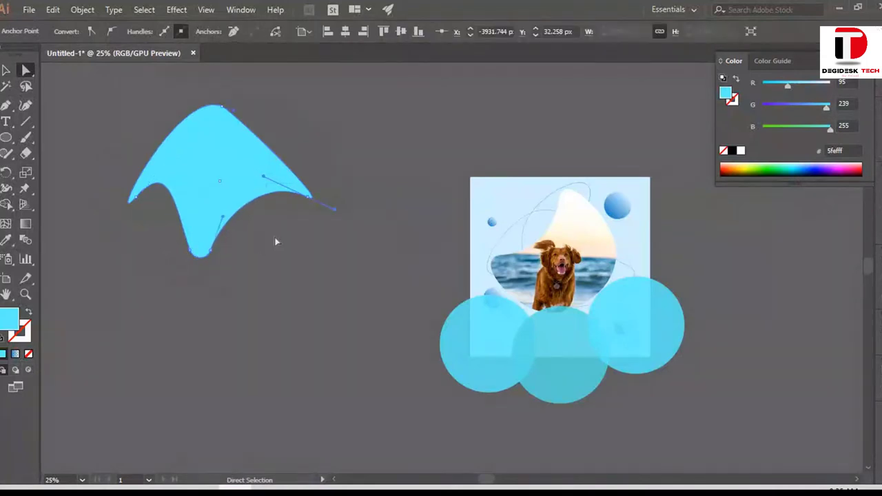
scroll(335, 181, "up", 3)
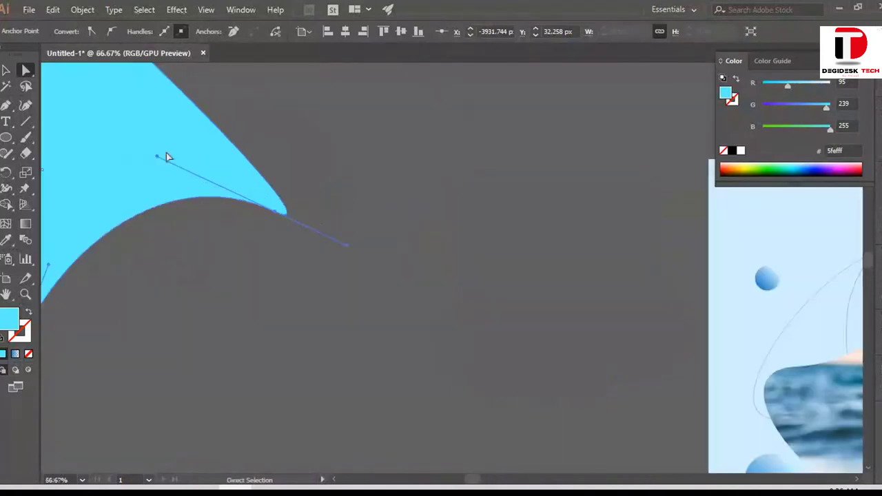
left_click_drag(166, 157, 95, 279)
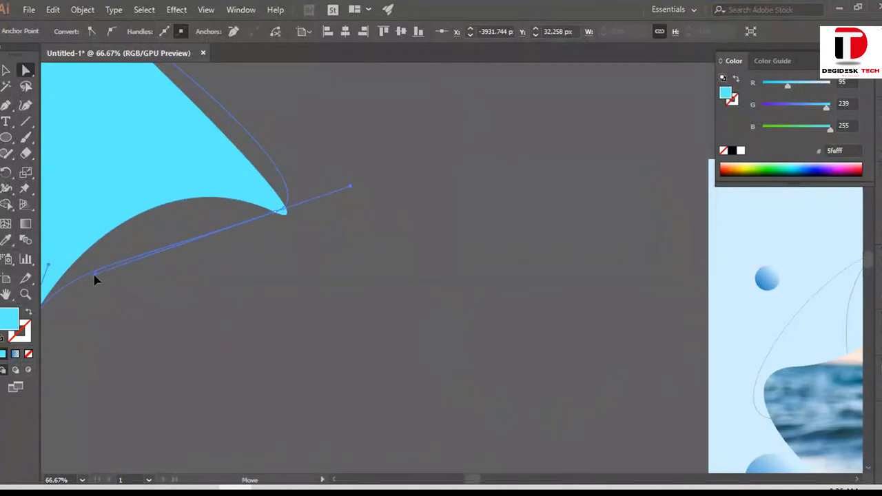
Select the whole cyan blob and delete it
scroll(329, 243, "down", 2)
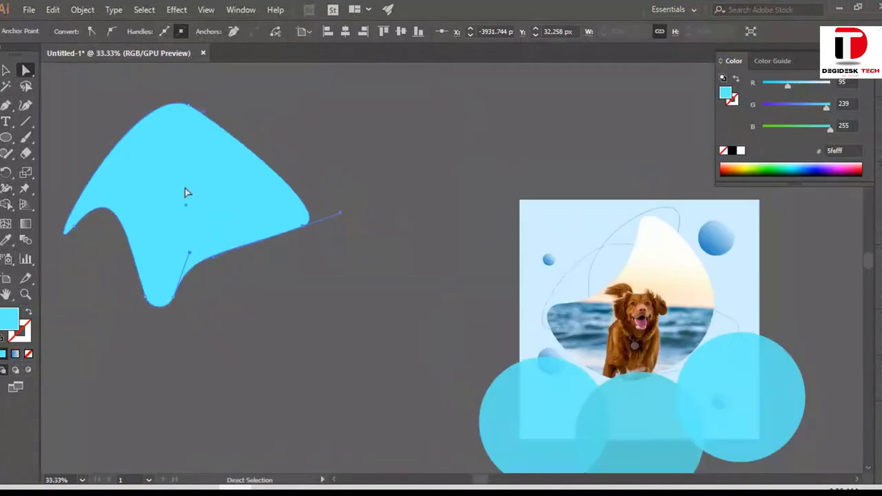
left_click(6, 72)
left_click(194, 200)
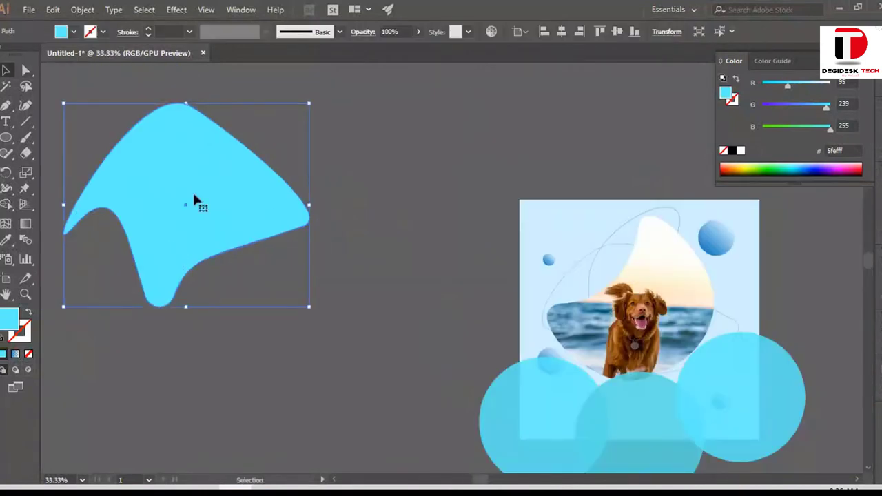
key("Delete")
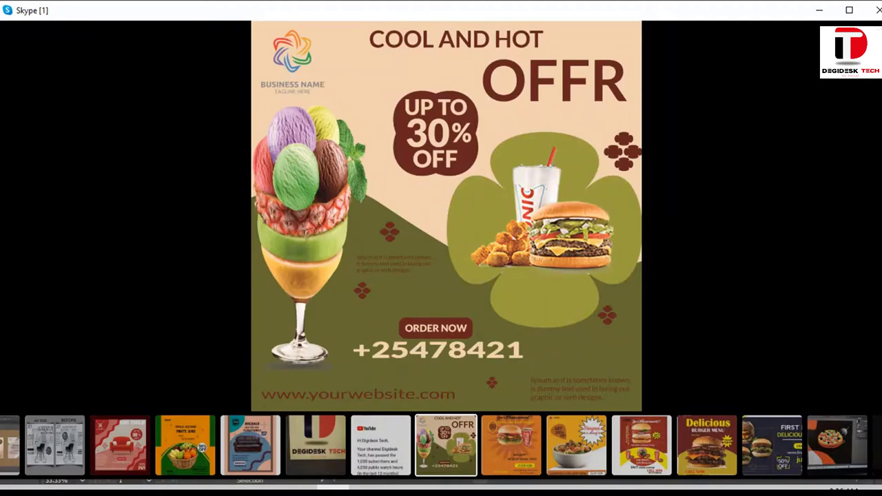
View the burger menu, fruit juice, vegetable, sofa, and red burger discount flyers
left_click(723, 439)
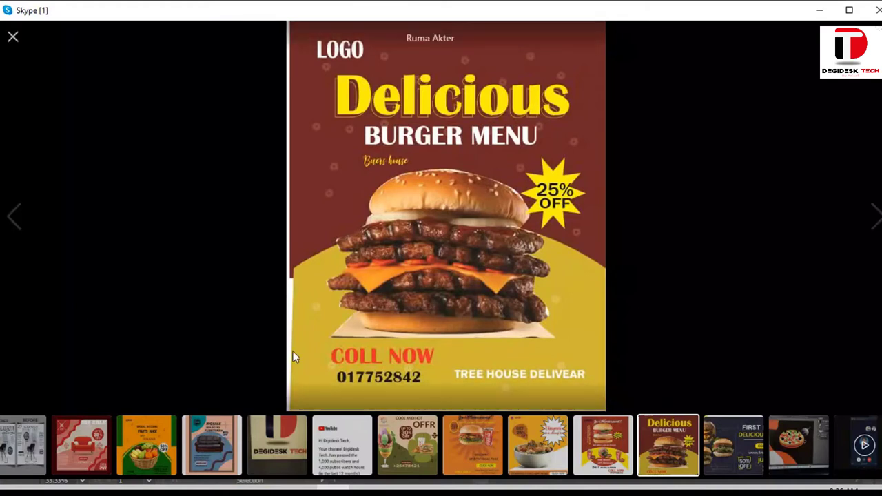
mouse_move(288, 446)
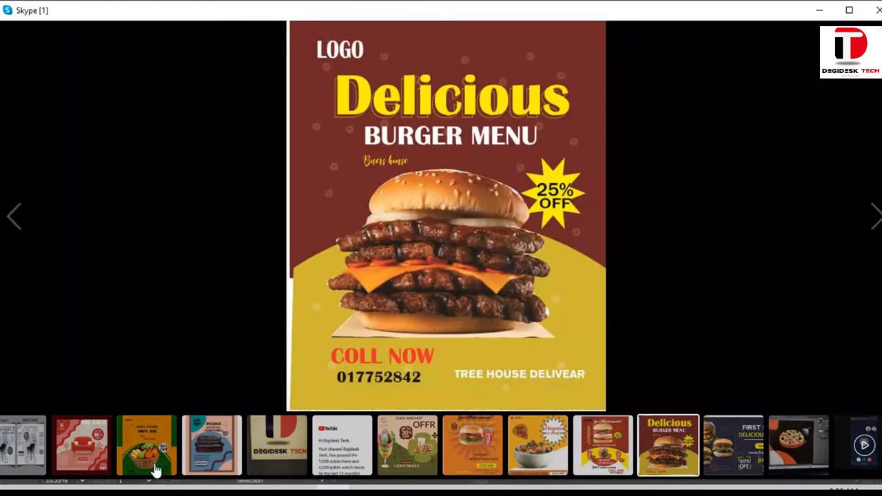
left_click(154, 468)
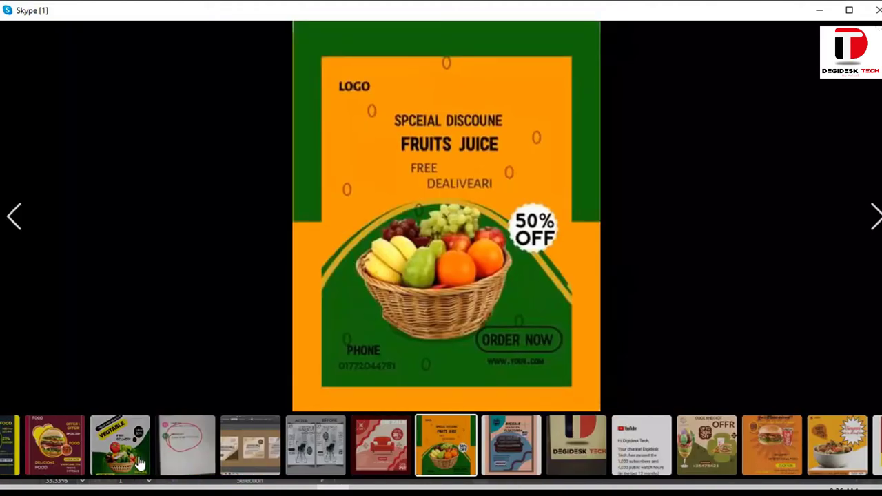
left_click(140, 463)
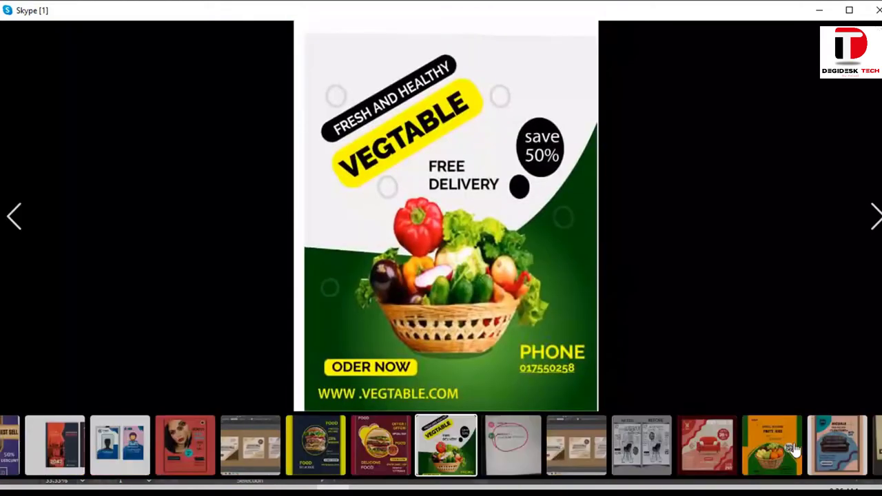
left_click(859, 461)
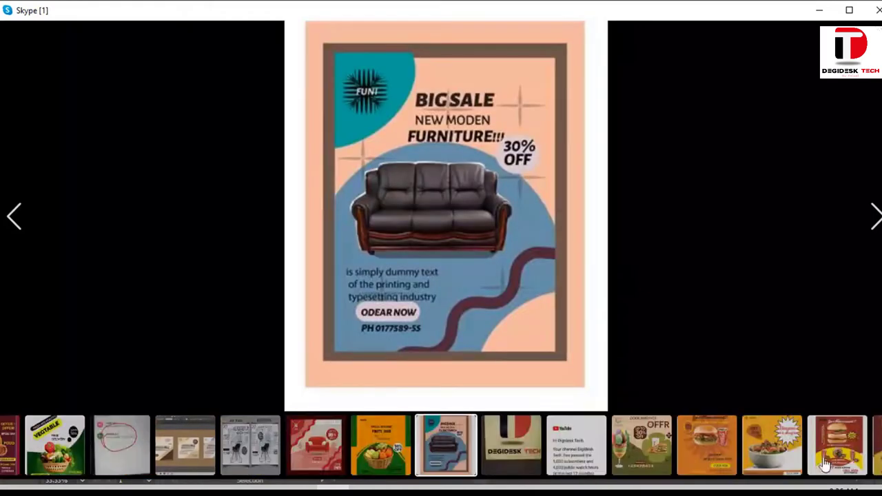
left_click(826, 466)
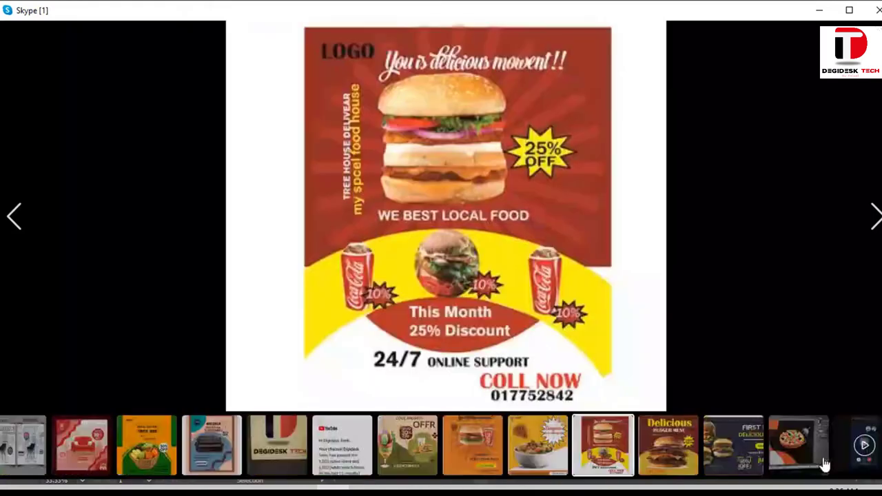
View the First Food, red burger, COOL AND HOT OFFR, orange burger, and bowl-of-food flyers
left_click(744, 465)
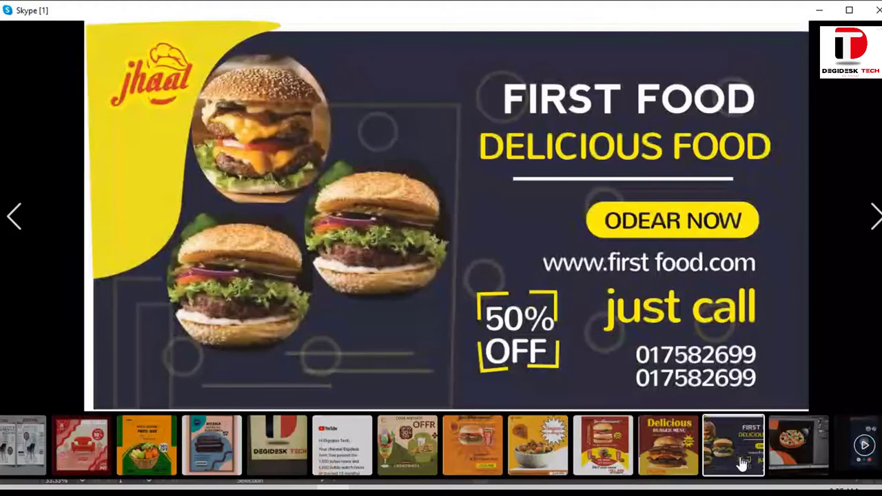
left_click(624, 466)
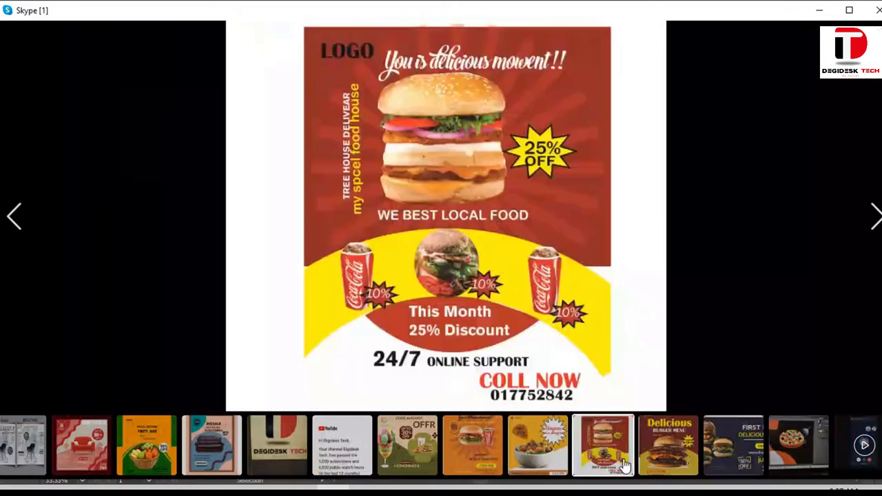
mouse_move(551, 431)
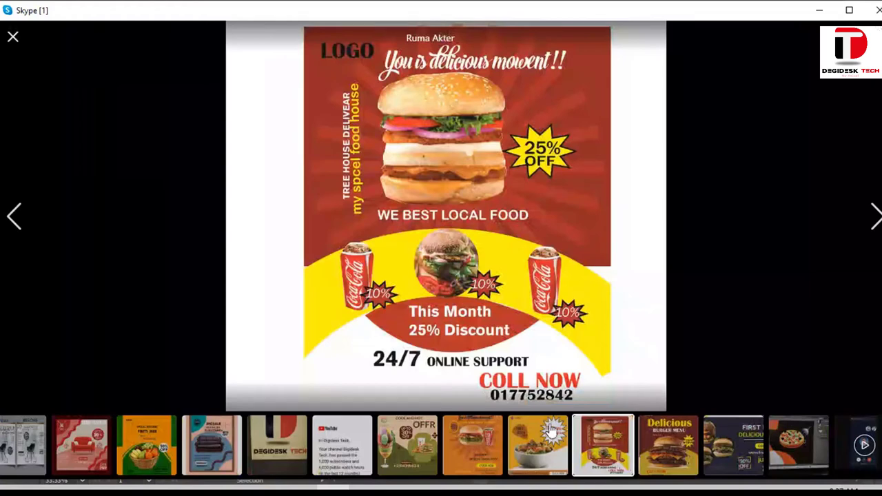
left_click(406, 451)
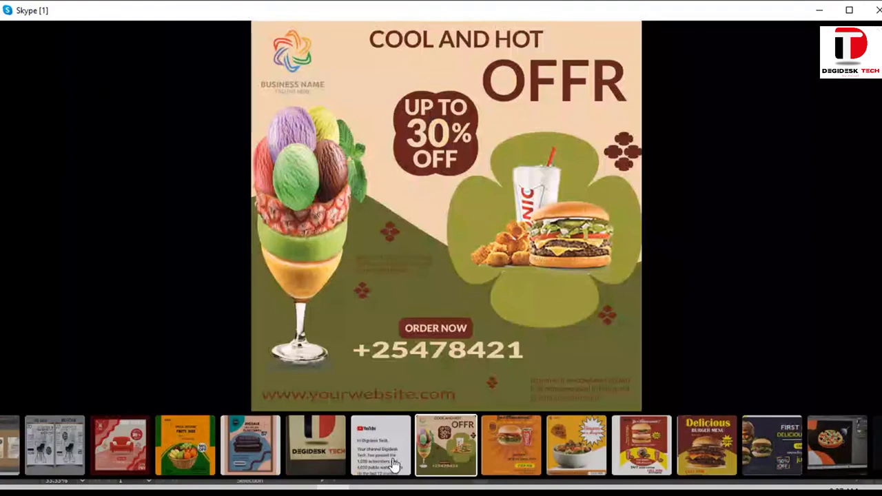
left_click(539, 454)
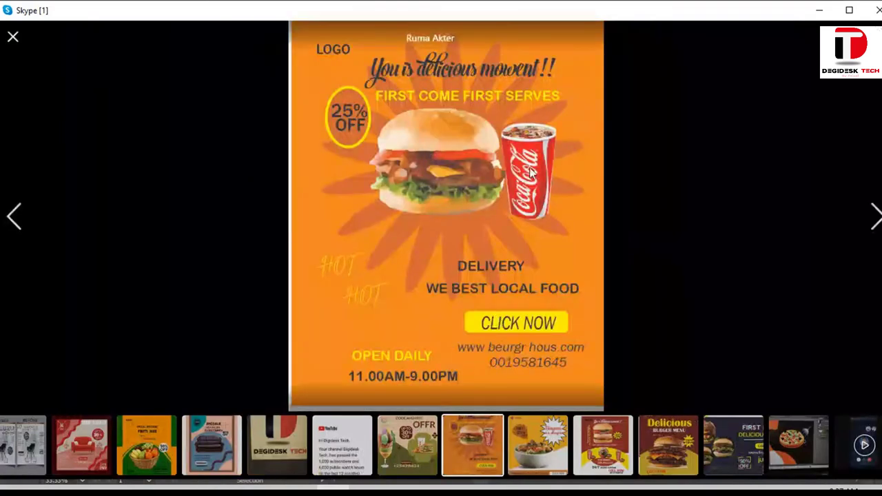
left_click(567, 466)
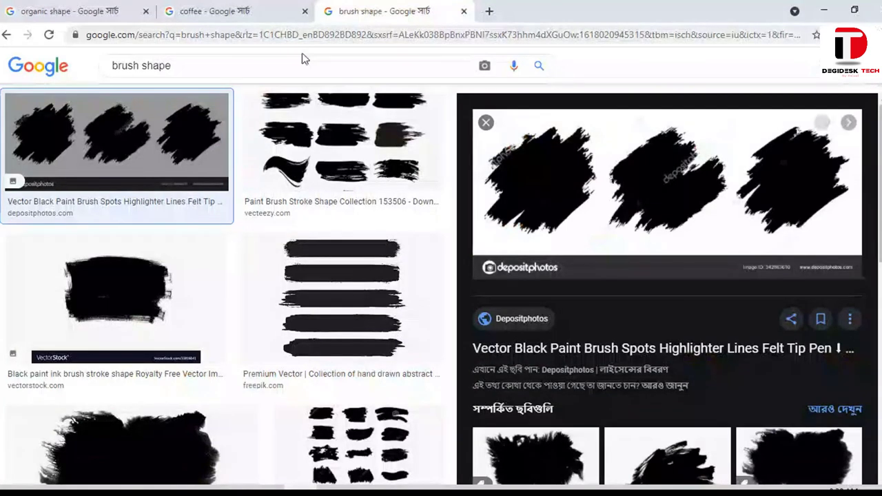
Select the 'brush shape' query in the Google search box
triple_click(212, 63)
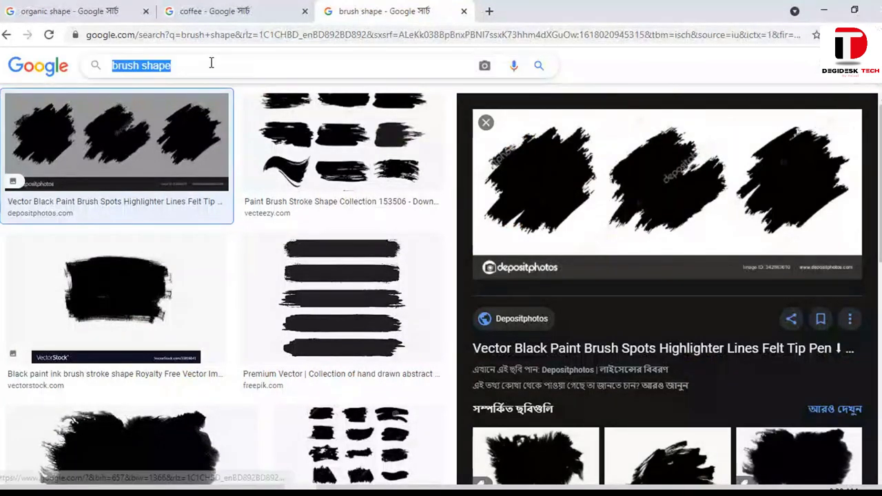